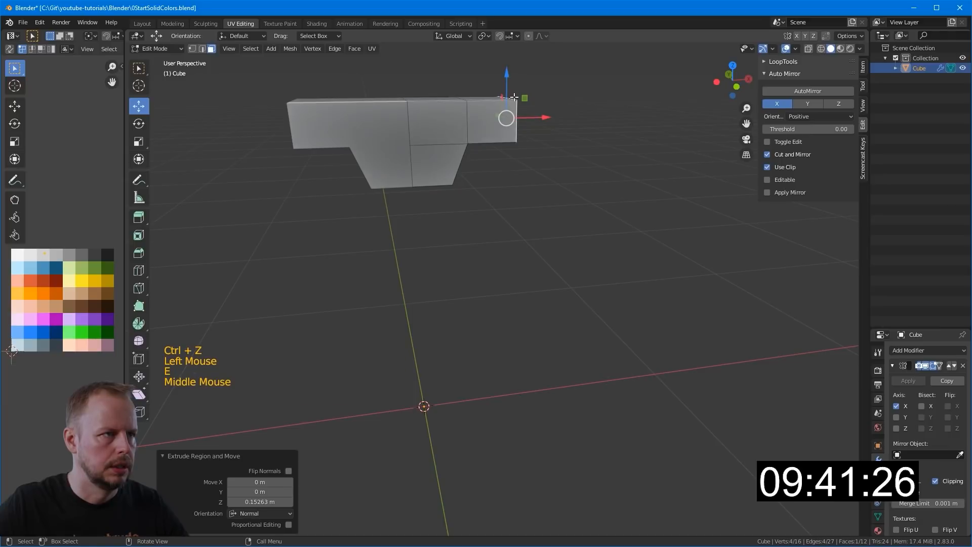
Step: Select the face loop around the outer hip segment and scale it up by about 1.19
{"action": "middle_click_drag", "start_coordinate": [514, 96], "coordinate": [499, 111]}
{"action": "scroll", "coordinate": [503, 197], "scroll_direction": "down", "scroll_amount": 3}
{"action": "scroll", "coordinate": [501, 199], "scroll_direction": "up", "scroll_amount": 1}
{"action": "left_click", "coordinate": [462, 211], "text": "alt"}
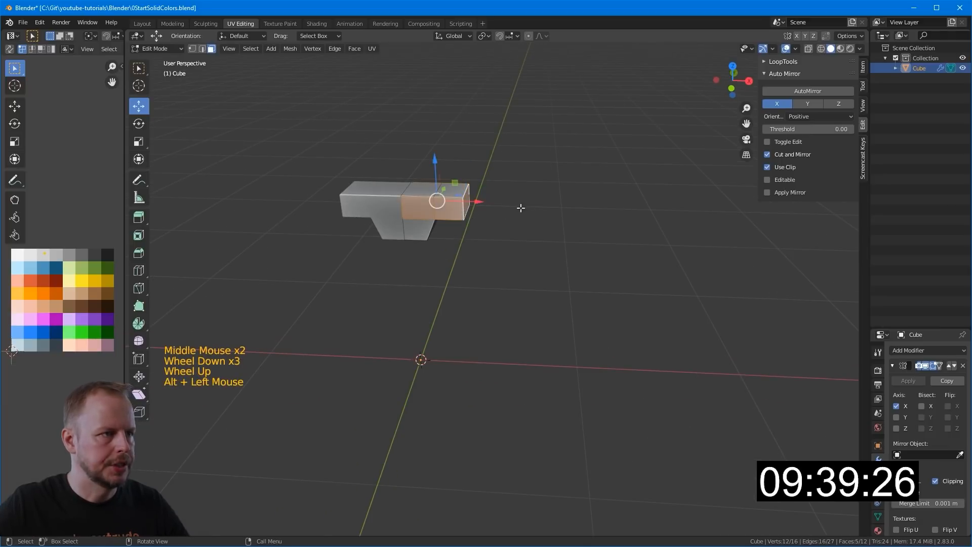
{"action": "key", "text": "s"}
{"action": "left_click", "coordinate": [538, 199]}
{"action": "middle_click_drag", "start_coordinate": [538, 199], "coordinate": [459, 158]}
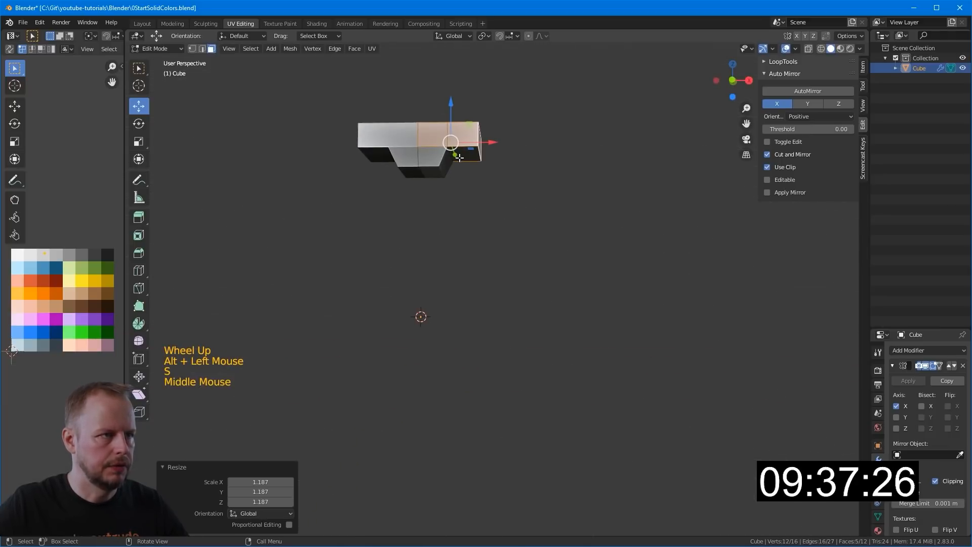
{"action": "middle_click_drag", "start_coordinate": [565, 179], "coordinate": [536, 174]}
{"action": "key", "text": "s"}
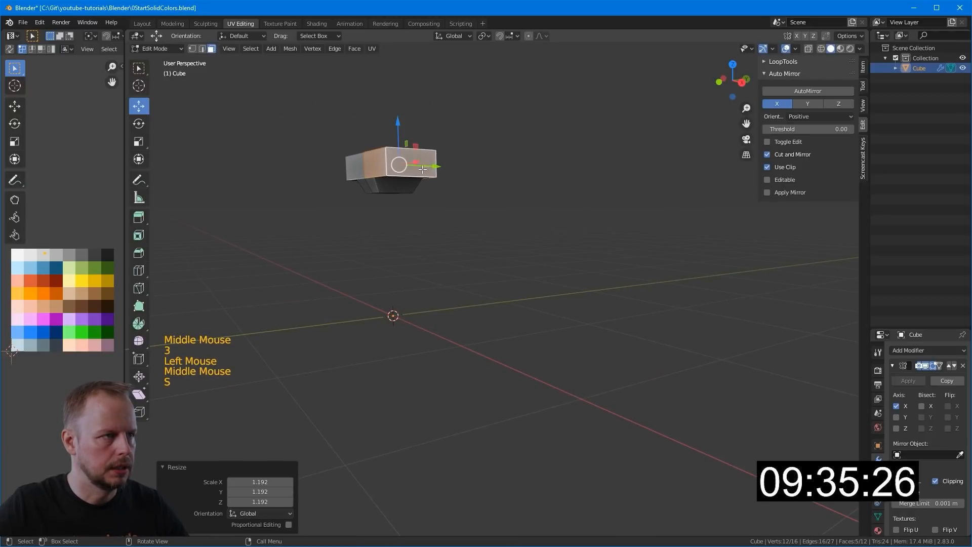
Step: Scale the outer end face of the hip block down to about 0.859
{"action": "left_click", "coordinate": [522, 172]}
{"action": "key", "text": "s"}
{"action": "left_click", "coordinate": [506, 174]}
Step: Select the underside face of the outer hip segment
{"action": "middle_click_drag", "start_coordinate": [458, 168], "coordinate": [536, 155]}
{"action": "key", "text": "3"}
{"action": "left_click", "coordinate": [443, 156]}
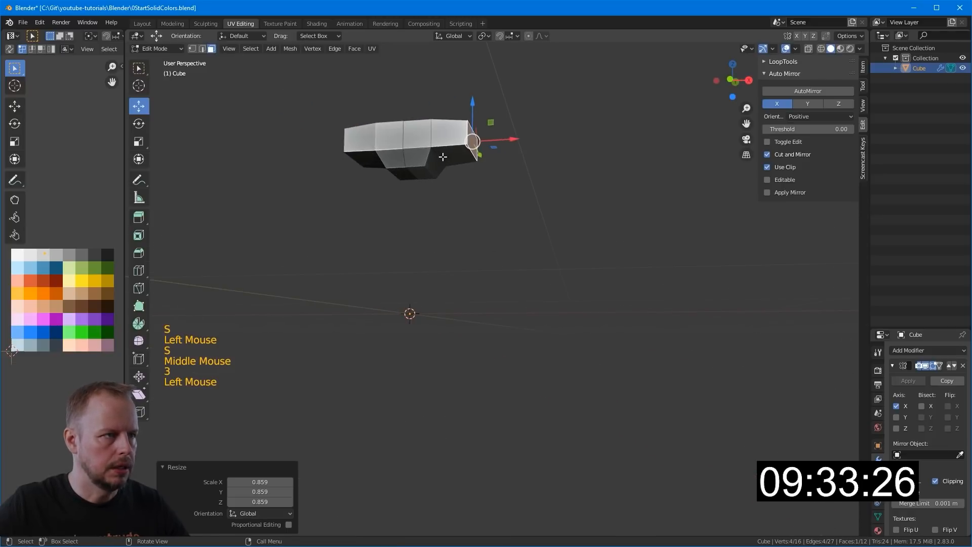
{"action": "key", "text": "shift+d"}
{"action": "right_click", "coordinate": [479, 174]}
{"action": "key", "text": "KP_1"}
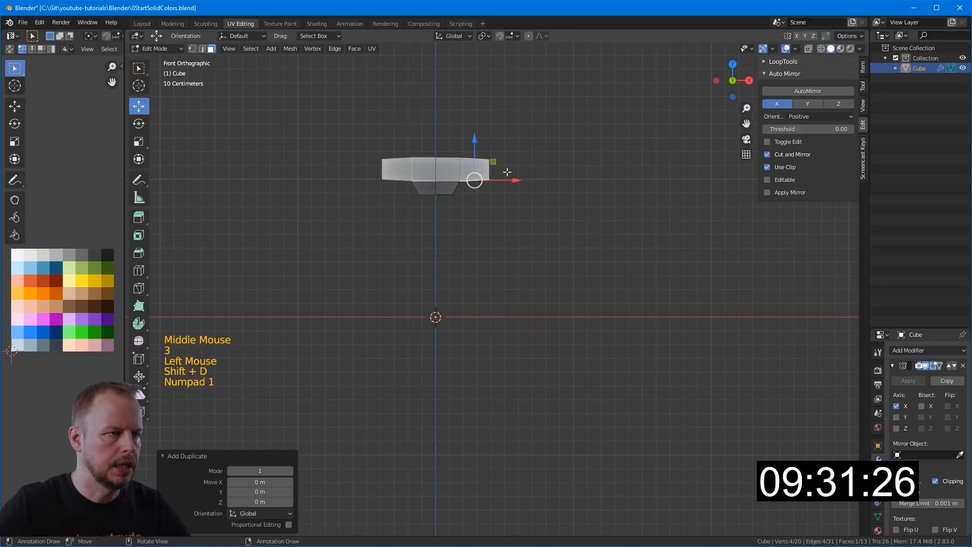
{"action": "key", "text": "shift+d"}
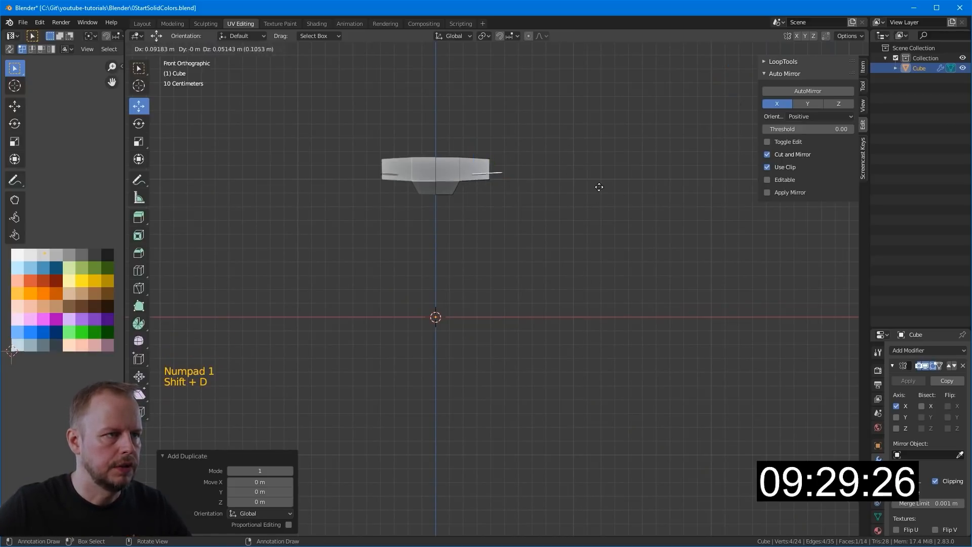
{"action": "right_click", "coordinate": [553, 167]}
{"action": "key", "text": "ctrl+z"}
{"action": "key", "text": "ctrl+z"}
{"action": "key", "text": "ctrl+z"}
{"action": "key", "text": "g"}
{"action": "left_click", "coordinate": [552, 191]}
Step: Duplicate the underside face in place, scale the copy to 0.850 and flatten it along Z with a factor of 0
{"action": "key", "text": "shift+d"}
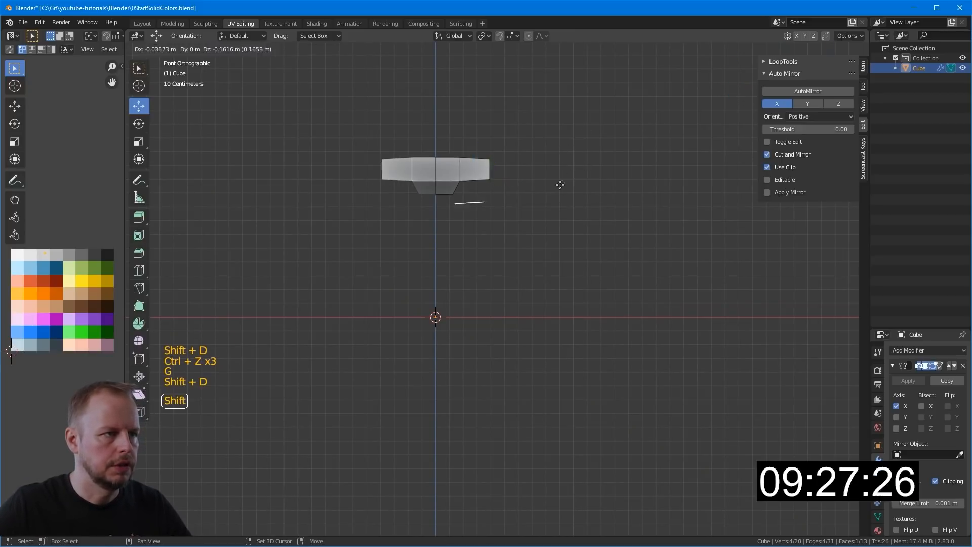
{"action": "right_click", "coordinate": [582, 159]}
{"action": "key", "text": "s"}
{"action": "left_click", "coordinate": [589, 168]}
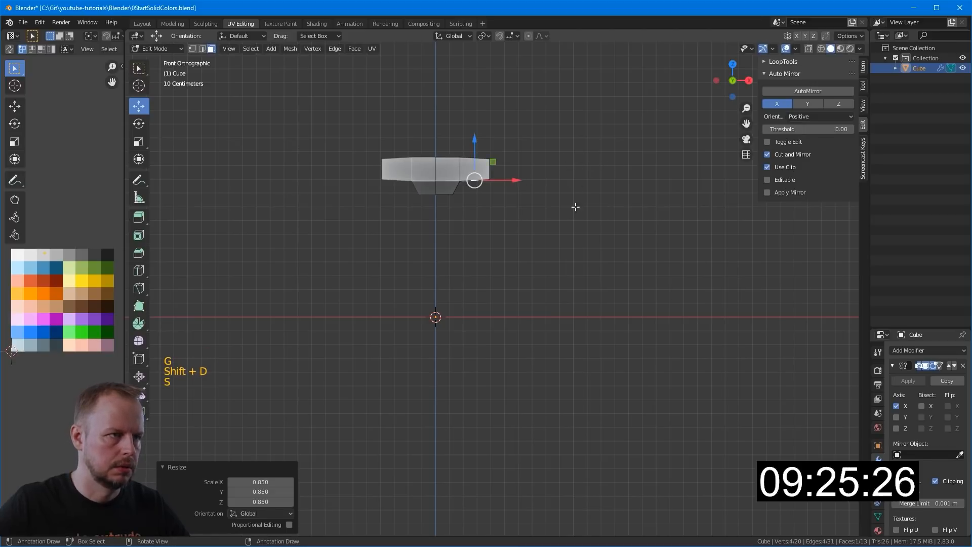
{"action": "key", "text": "s"}
{"action": "key", "text": "z"}
{"action": "key", "text": "0"}
{"action": "key", "text": "Return"}
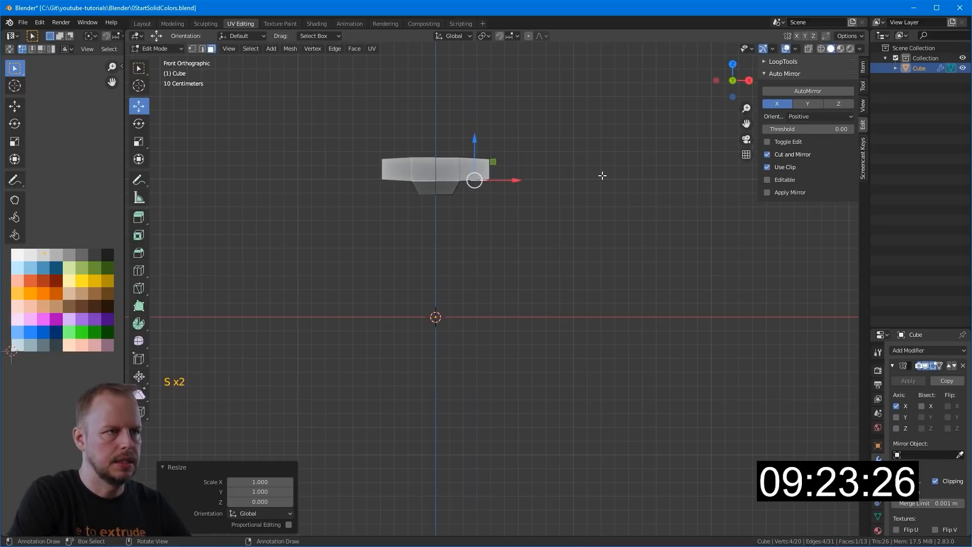
Step: Extrude the flattened face down about 0.121 m and scale the extruded end by about 1.195 to start the thigh
{"action": "left_click_drag", "start_coordinate": [475, 134], "coordinate": [476, 131]}
{"action": "key", "text": "e"}
{"action": "left_click", "coordinate": [545, 172]}
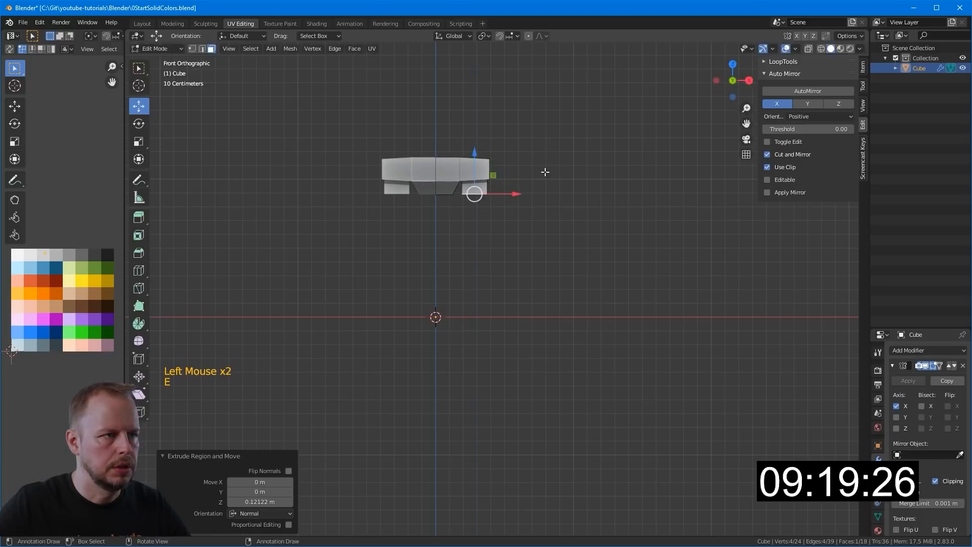
{"action": "key", "text": "s"}
{"action": "left_click", "coordinate": [566, 165]}
Step: Extrude the thigh further down about 0.29 m, widen its end slightly and adjust that end's height
{"action": "key", "text": "e"}
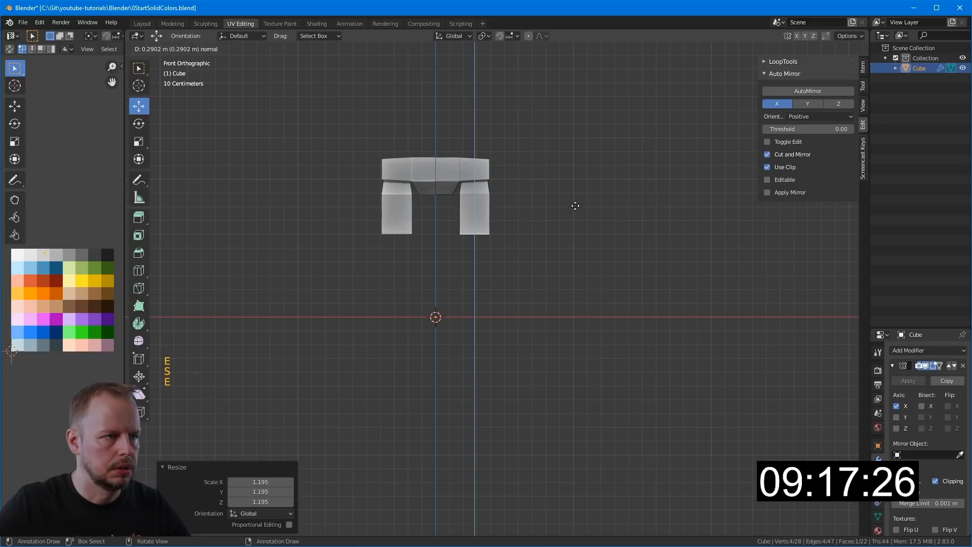
{"action": "left_click", "coordinate": [577, 202]}
{"action": "key", "text": "s"}
{"action": "left_click", "coordinate": [607, 201]}
{"action": "left_click_drag", "start_coordinate": [476, 202], "coordinate": [477, 193]}
Step: Extrude a short section below the thigh and taper its end to about 0.804
{"action": "key", "text": "e"}
{"action": "left_click", "coordinate": [626, 202]}
{"action": "key", "text": "s"}
{"action": "left_click", "coordinate": [599, 209]}
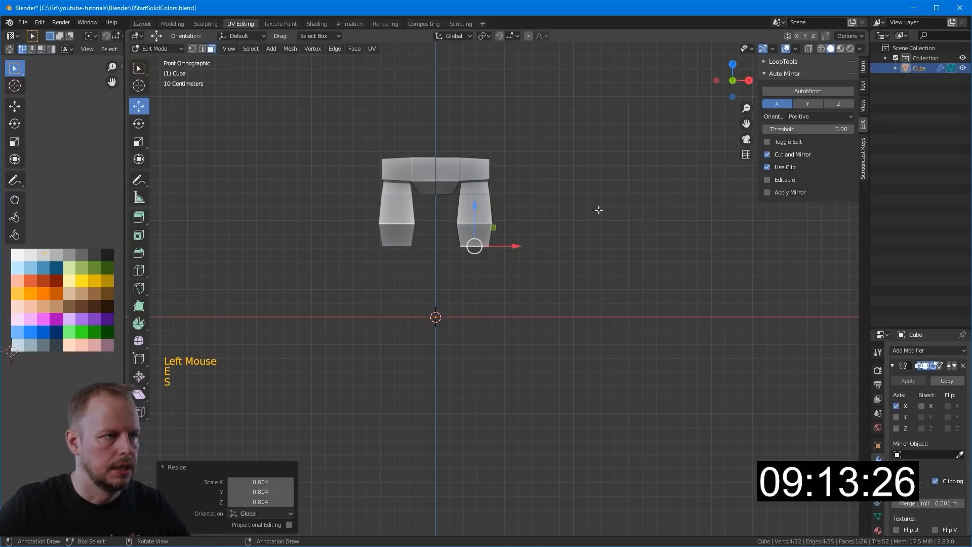
Step: Duplicate the bottom face of the upper leg in place and scale the copy to about 0.905
{"action": "key", "text": "shift+d"}
{"action": "right_click", "coordinate": [583, 232]}
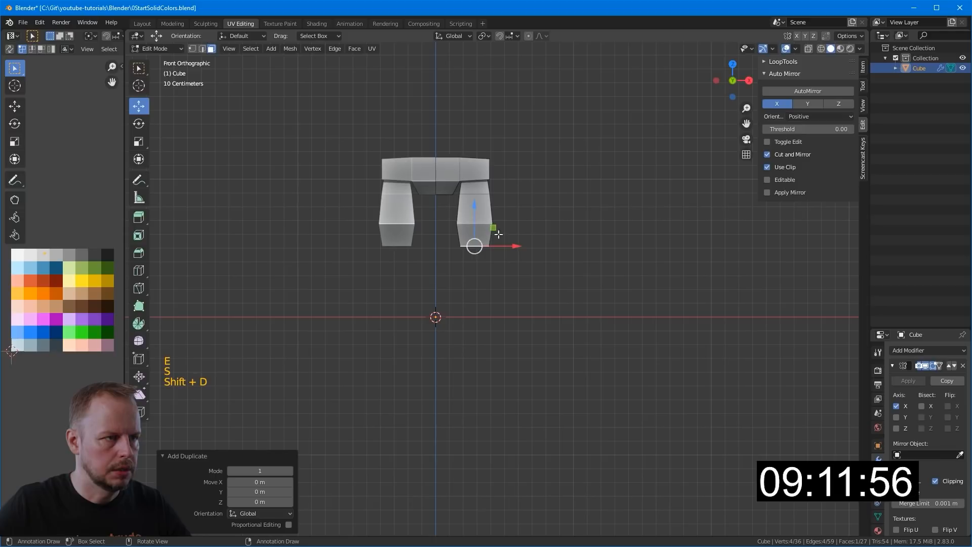
{"action": "left_click", "coordinate": [471, 213]}
{"action": "key", "text": "s"}
{"action": "left_click", "coordinate": [582, 210]}
Step: Extrude the duplicated face down about 0.107 m and flare its end to more than 1.5 times the size
{"action": "key", "text": "e"}
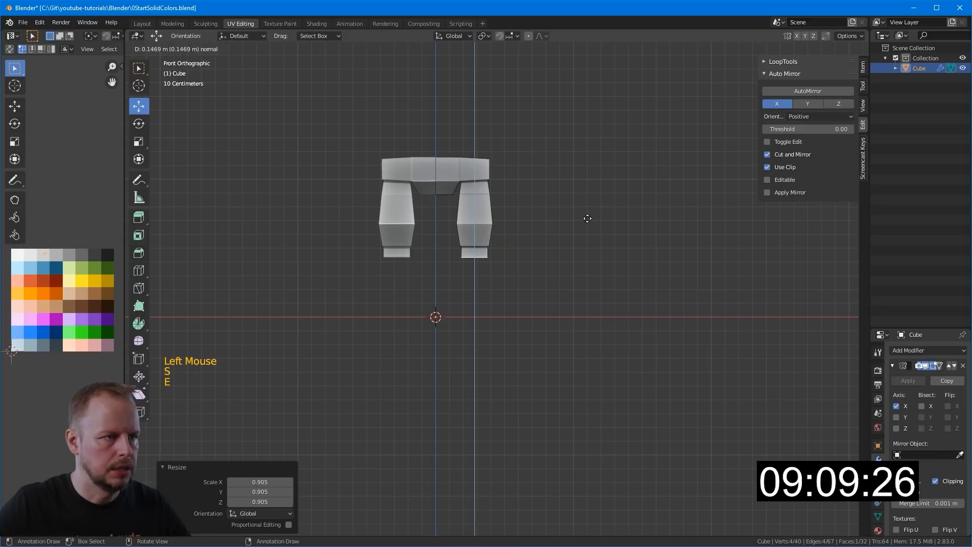
{"action": "left_click", "coordinate": [587, 215]}
{"action": "key", "text": "s"}
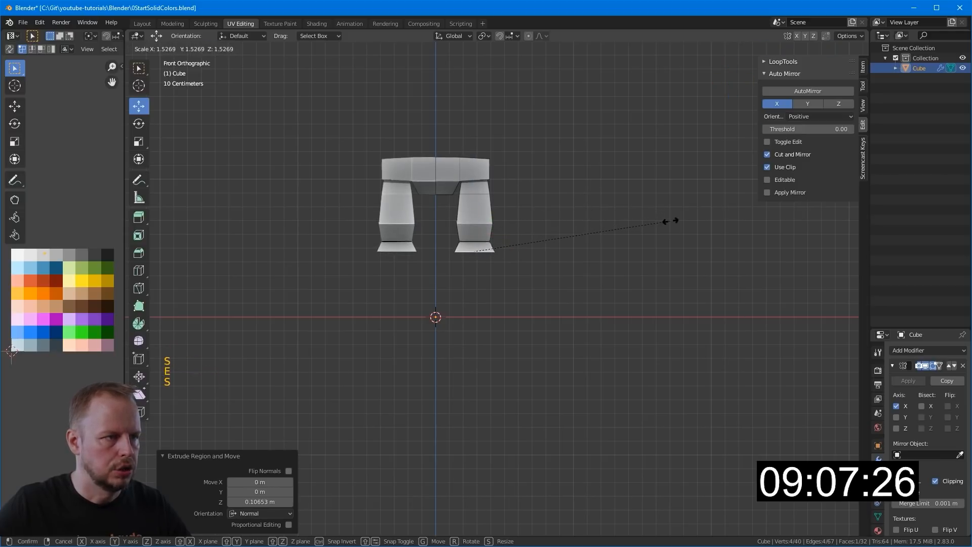
{"action": "left_click", "coordinate": [682, 217]}
Step: Extrude the lower leg down about 0.294 m, widen its bottom face and raise it about 0.026 m
{"action": "key", "text": "e"}
{"action": "left_click", "coordinate": [601, 255]}
{"action": "key", "text": "s"}
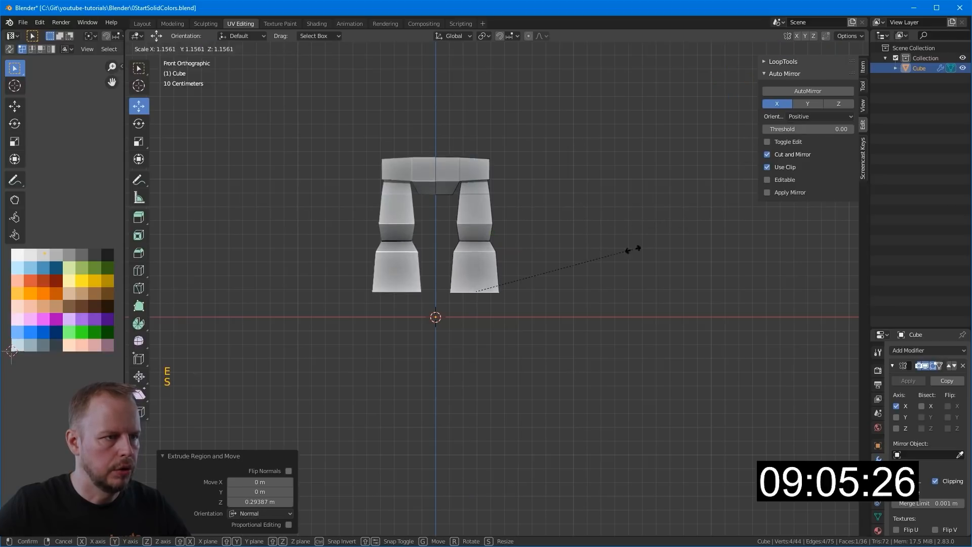
{"action": "left_click", "coordinate": [645, 248]}
{"action": "mouse_move", "coordinate": [473, 248]}
{"action": "left_mouse_down"}
{"action": "mouse_move", "coordinate": [476, 260]}
{"action": "mouse_move", "coordinate": [479, 253]}
{"action": "left_mouse_up"}
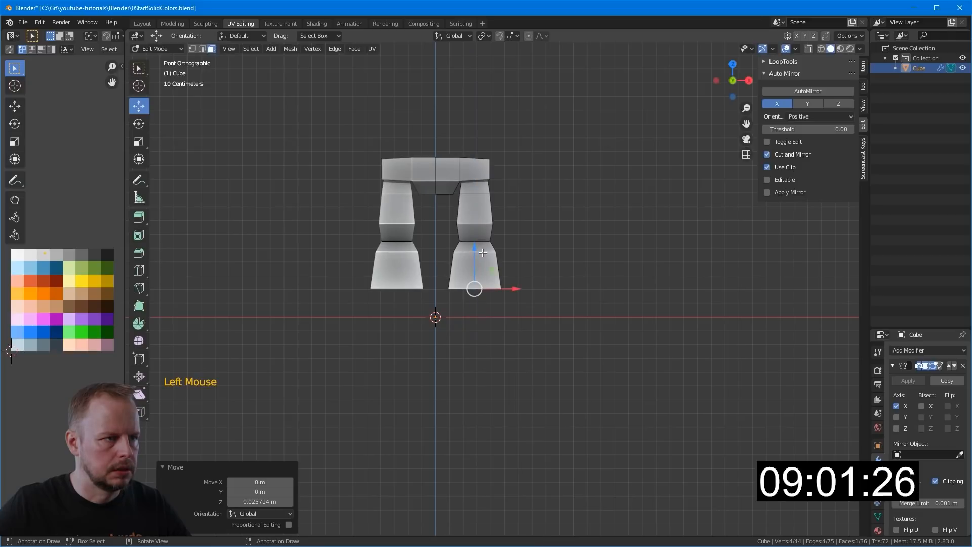
Step: Select the edge loop at the widest upper part of the lower leg and scale it by about 1.118
{"action": "key", "text": "2"}
{"action": "key", "text": "a"}
{"action": "key", "text": "a"}
{"action": "key", "text": "a"}
{"action": "left_click", "coordinate": [484, 251], "text": "alt+shift"}
{"action": "key", "text": "s"}
{"action": "left_click", "coordinate": [577, 230]}
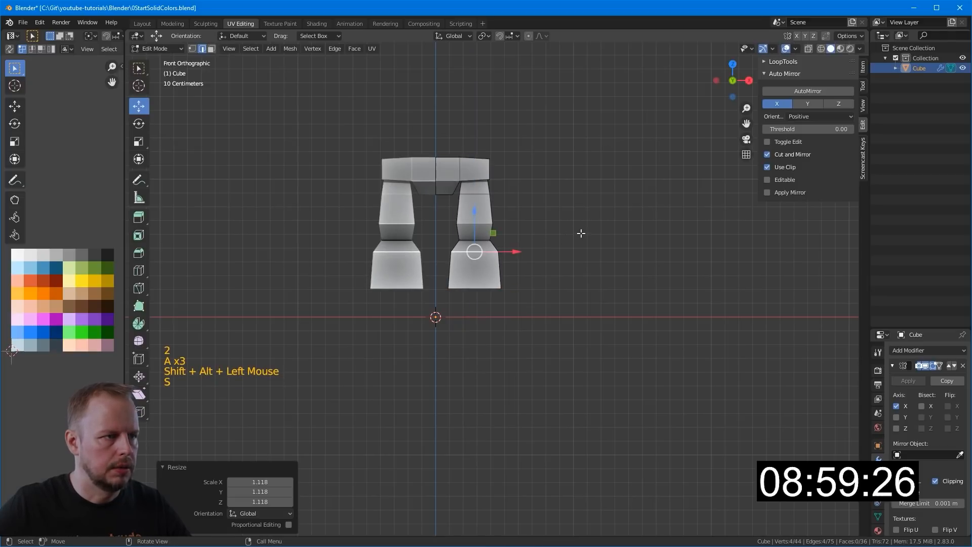
Step: Select both linked parts of the leg and make them narrower by scaling along the Y axis
{"action": "middle_click_drag", "start_coordinate": [577, 231], "coordinate": [425, 243]}
{"action": "key", "text": "3"}
{"action": "left_click", "coordinate": [425, 242]}
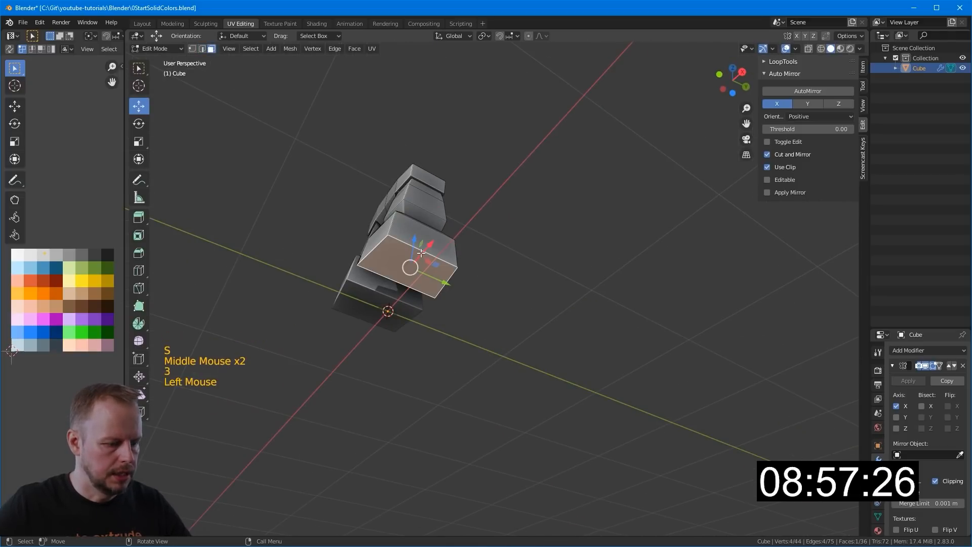
{"action": "key", "text": "l"}
{"action": "key", "text": "l"}
{"action": "key", "text": "s"}
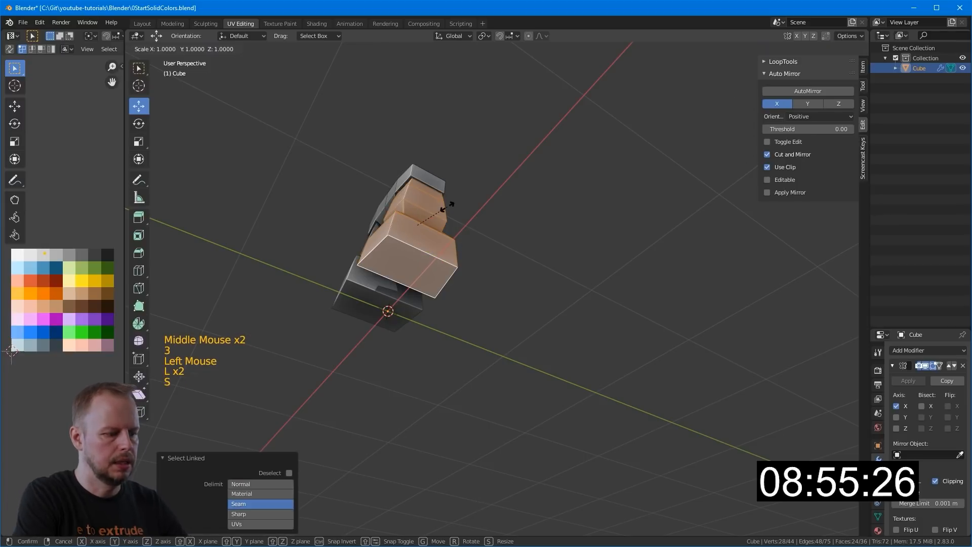
{"action": "key", "text": "y"}
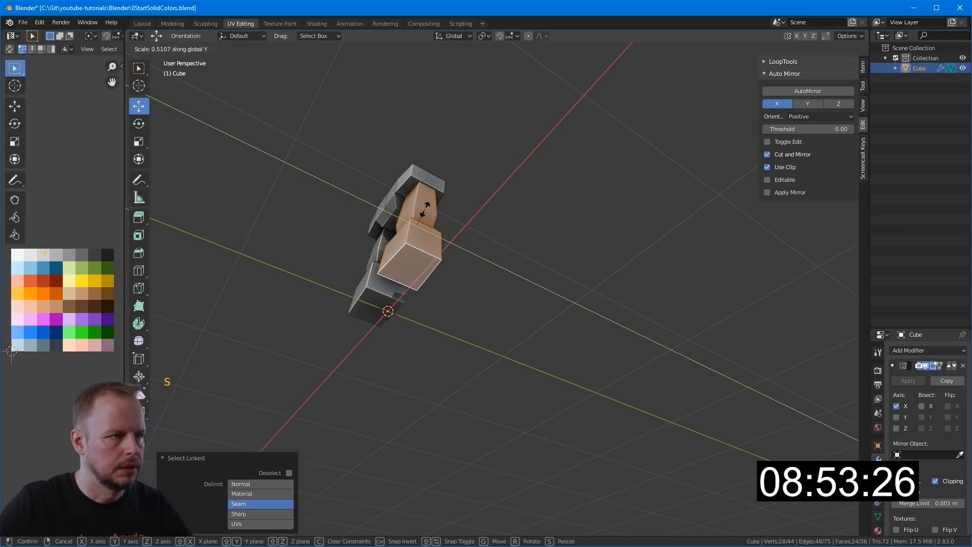
{"action": "left_click", "coordinate": [448, 210]}
Step: Reshape the lower leg block by sliding two of its corner vertices along their edges, the upper one by about 0.117
{"action": "left_click", "coordinate": [412, 275]}
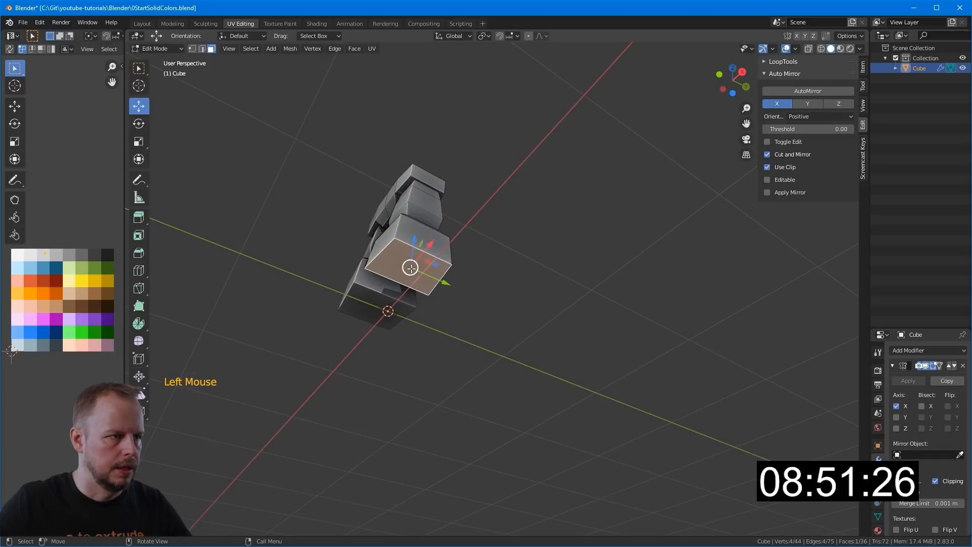
{"action": "middle_click_drag", "start_coordinate": [410, 267], "coordinate": [386, 238]}
{"action": "left_click", "coordinate": [372, 277]}
{"action": "key", "text": "g"}
{"action": "key", "text": "g"}
{"action": "left_click", "coordinate": [392, 286]}
{"action": "left_click", "coordinate": [386, 238]}
{"action": "key", "text": "g"}
{"action": "key", "text": "g"}
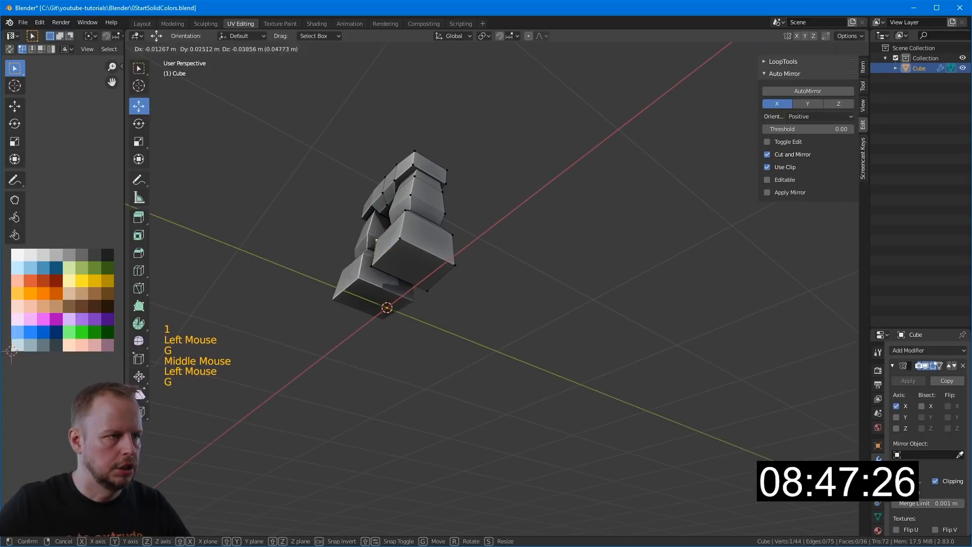
{"action": "left_click", "coordinate": [385, 242]}
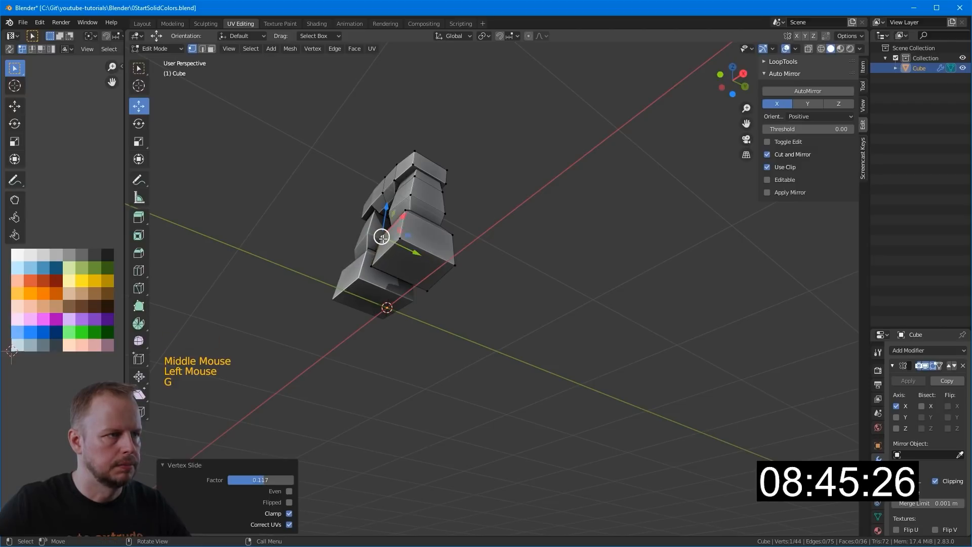
Step: Select the lower leg's bottom face and duplicate it in place in the bottom view
{"action": "middle_click_drag", "start_coordinate": [385, 241], "coordinate": [491, 213]}
{"action": "key", "text": "3"}
{"action": "left_click", "coordinate": [527, 229]}
{"action": "left_click", "coordinate": [557, 218]}
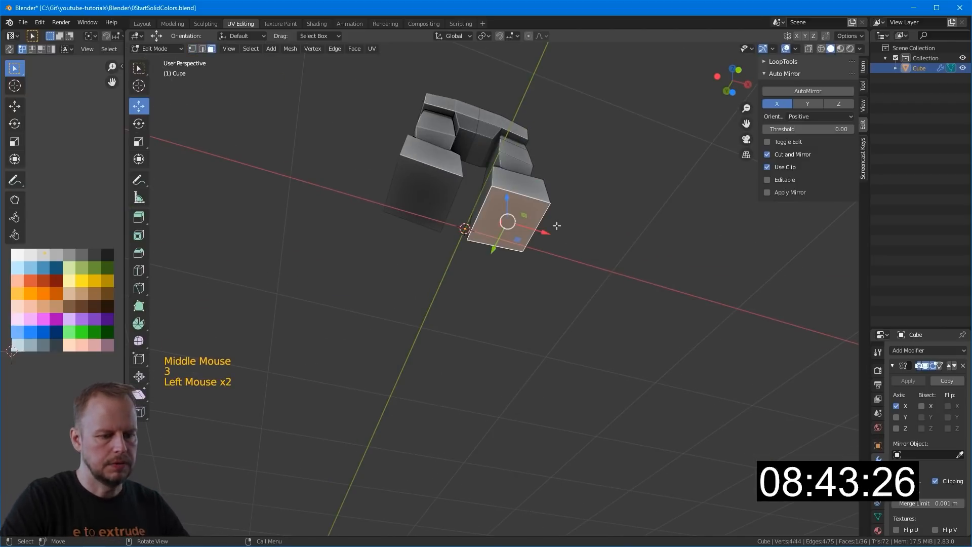
{"action": "key", "text": "KP_7"}
{"action": "key", "text": "KP_1"}
{"action": "key", "text": "ctrl+KP_7"}
{"action": "key", "text": "ctrl+KP_4"}
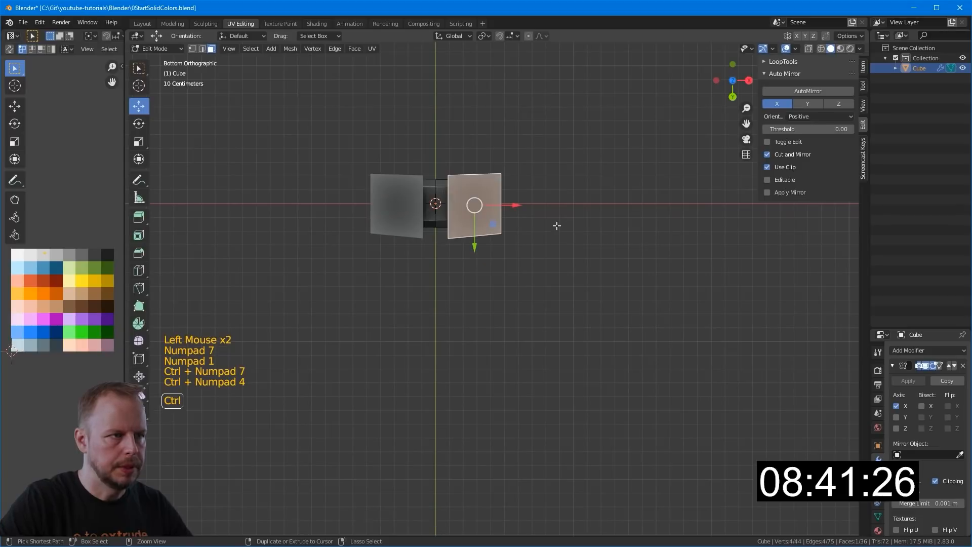
{"action": "key", "text": "shift+d"}
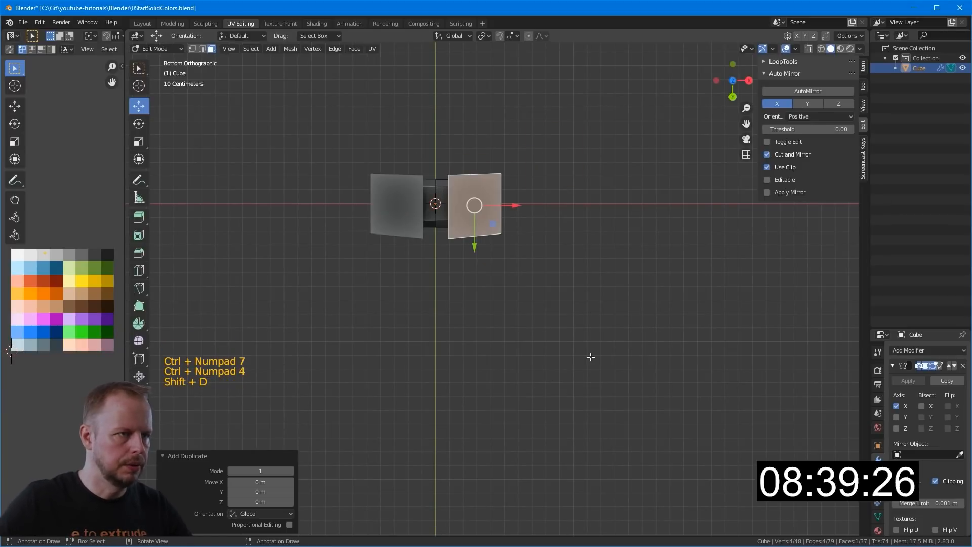
Step: Even out the duplicated face with the LoopTools Circle operation and scale it to about 0.821
{"action": "key", "text": "F3"}
{"action": "key", "text": "Return"}
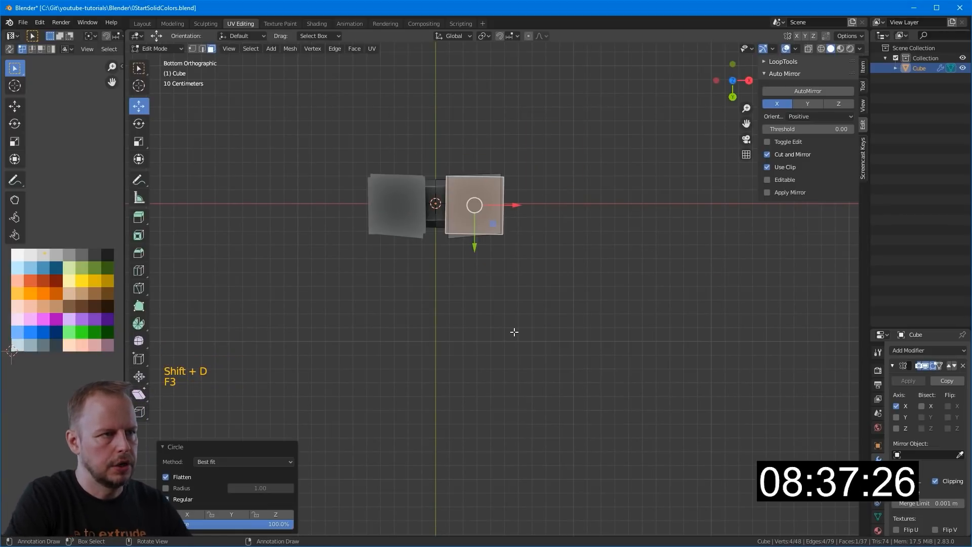
{"action": "key", "text": "s"}
{"action": "left_click", "coordinate": [575, 185]}
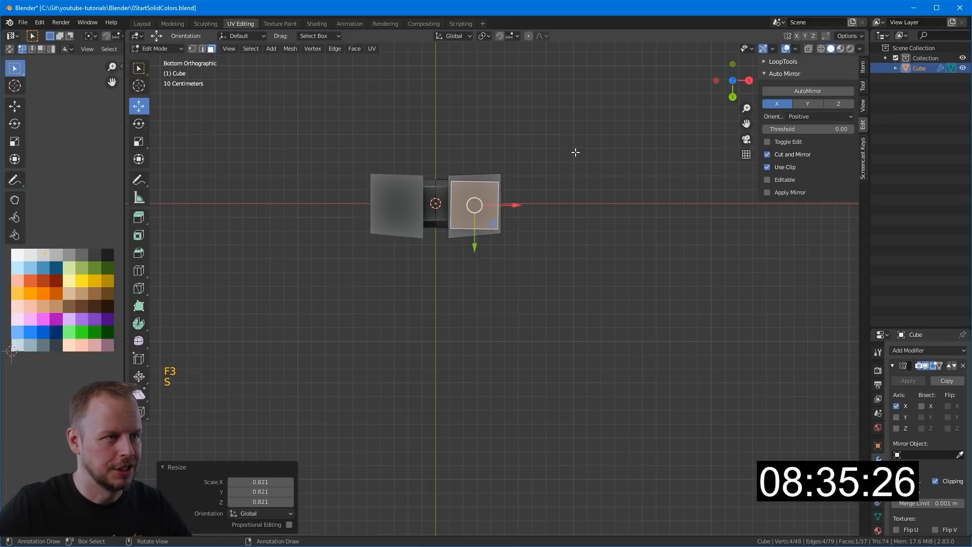
Step: Extrude the evened face down about 0.207 m to form the base of the foot
{"action": "middle_click_drag", "start_coordinate": [575, 151], "coordinate": [516, 288]}
{"action": "key", "text": "e"}
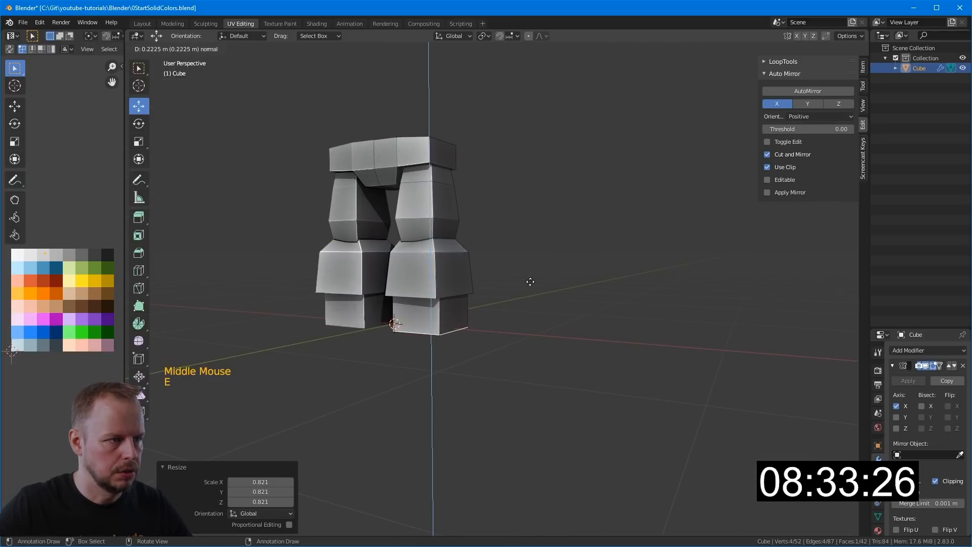
{"action": "left_click", "coordinate": [534, 278]}
Step: Extrude the front face of the foot block forward about 0.2 m
{"action": "key", "text": "KP_3"}
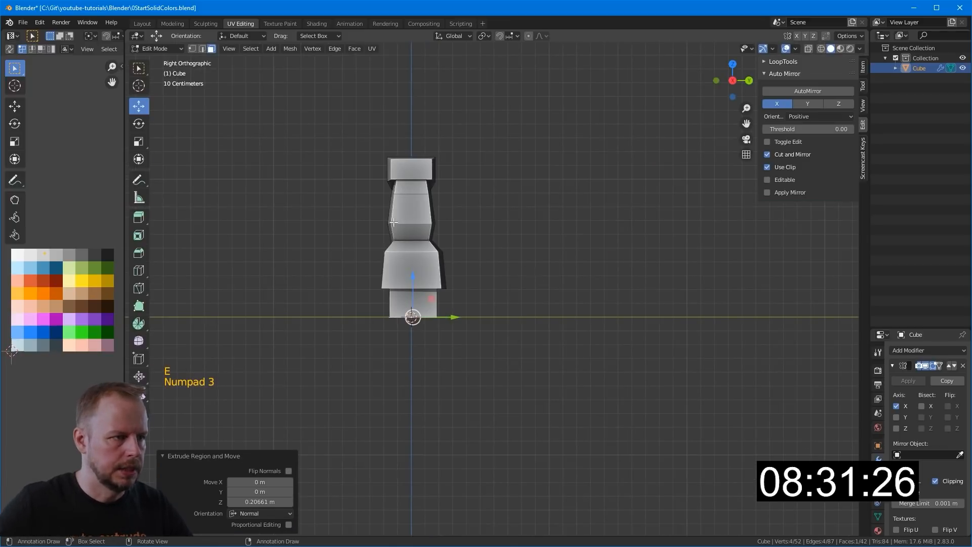
{"action": "middle_click_drag", "start_coordinate": [393, 222], "coordinate": [434, 384]}
{"action": "key", "text": "3"}
{"action": "left_click", "coordinate": [484, 320]}
{"action": "middle_click_drag", "start_coordinate": [483, 321], "coordinate": [580, 278]}
{"action": "key", "text": "e"}
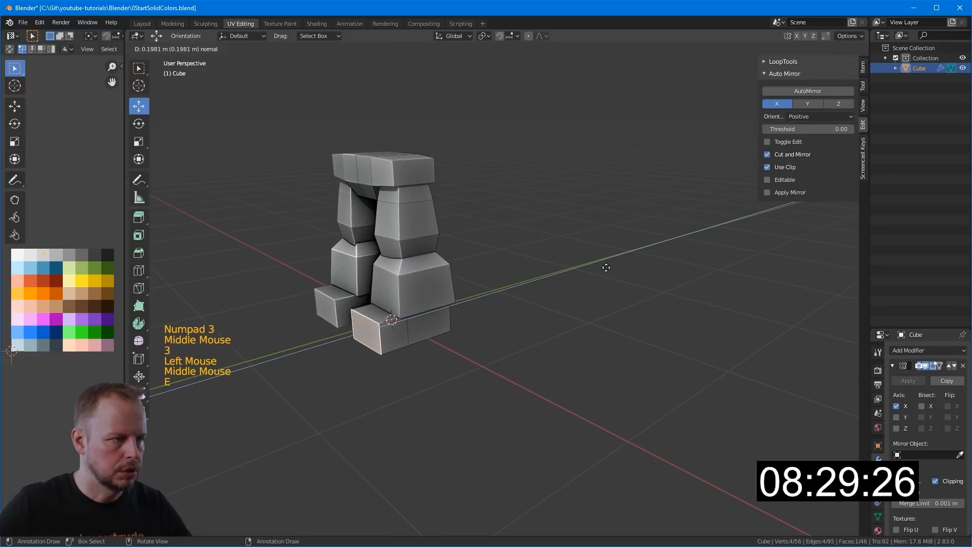
Step: Lower the top front edge of the foot so that its upper surface slopes down toward the toe
{"action": "key", "text": "2"}
{"action": "left_click", "coordinate": [359, 317]}
{"action": "left_click_drag", "start_coordinate": [358, 287], "coordinate": [363, 299]}
Step: Move the back face of the lower leg forward about 0.016 m along the Y axis
{"action": "key", "text": "3"}
{"action": "middle_click_drag", "start_coordinate": [362, 298], "coordinate": [495, 225]}
{"action": "left_click", "coordinate": [443, 266]}
{"action": "left_click", "coordinate": [495, 260]}
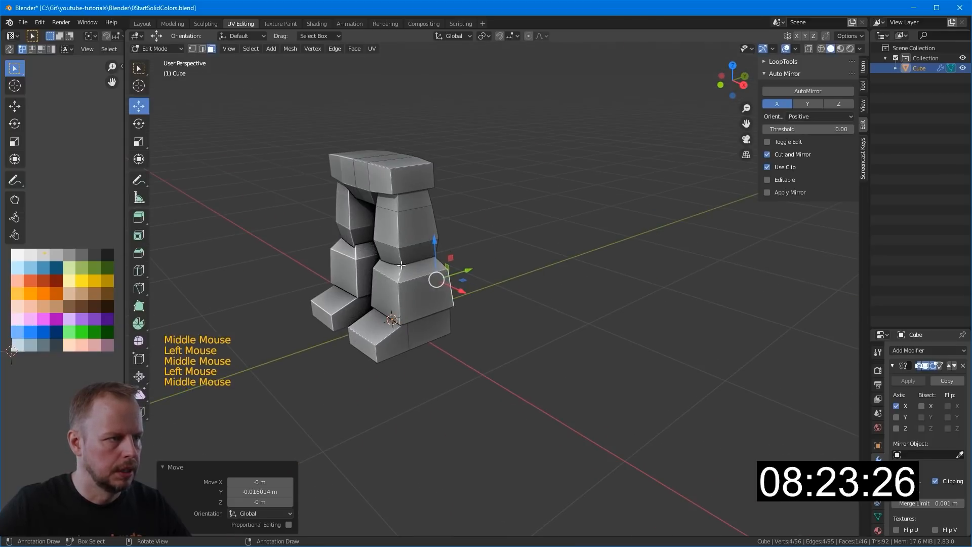
Step: Pull the front faces of the lower leg forward to give the block more depth over the foot
{"action": "left_click", "coordinate": [419, 256]}
{"action": "key", "text": "3"}
{"action": "left_click", "coordinate": [387, 271]}
{"action": "left_click", "coordinate": [386, 292], "text": "shift"}
{"action": "left_click_drag", "start_coordinate": [421, 273], "coordinate": [416, 274]}
{"action": "key", "text": "3"}
{"action": "left_click", "coordinate": [385, 270]}
{"action": "middle_click_drag", "start_coordinate": [385, 270], "coordinate": [445, 233]}
{"action": "key", "text": "g"}
{"action": "left_click", "coordinate": [448, 240]}
Step: Inset the two front faces of the lower leg by about 0.056 m and fatten them slightly outward along their normals
{"action": "left_click", "coordinate": [374, 234]}
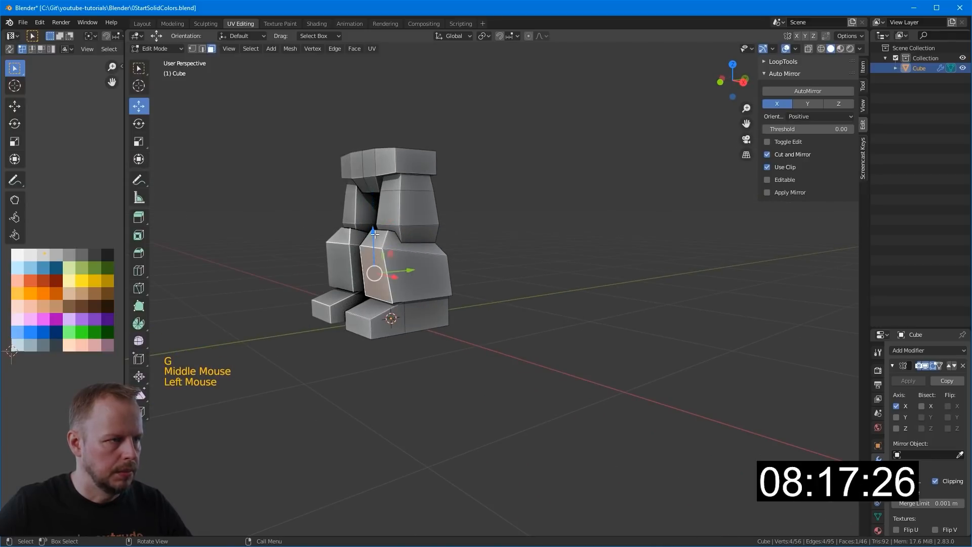
{"action": "left_click", "coordinate": [372, 259], "text": "shift"}
{"action": "middle_click_drag", "start_coordinate": [460, 269], "coordinate": [608, 236]}
{"action": "key", "text": "i"}
{"action": "left_click", "coordinate": [628, 255]}
{"action": "key", "text": "alt+s"}
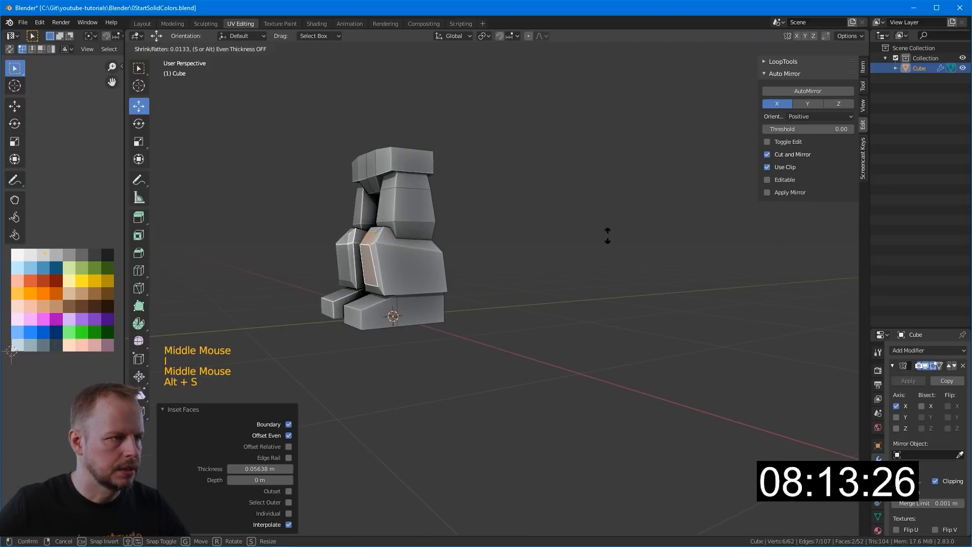
{"action": "left_click", "coordinate": [610, 234]}
Step: Inset the two outer side faces of the lower leg by about 0.07 m and extrude them outward about 0.031 m
{"action": "middle_click_drag", "start_coordinate": [491, 227], "coordinate": [521, 234]}
{"action": "key", "text": "3"}
{"action": "left_click", "coordinate": [431, 271]}
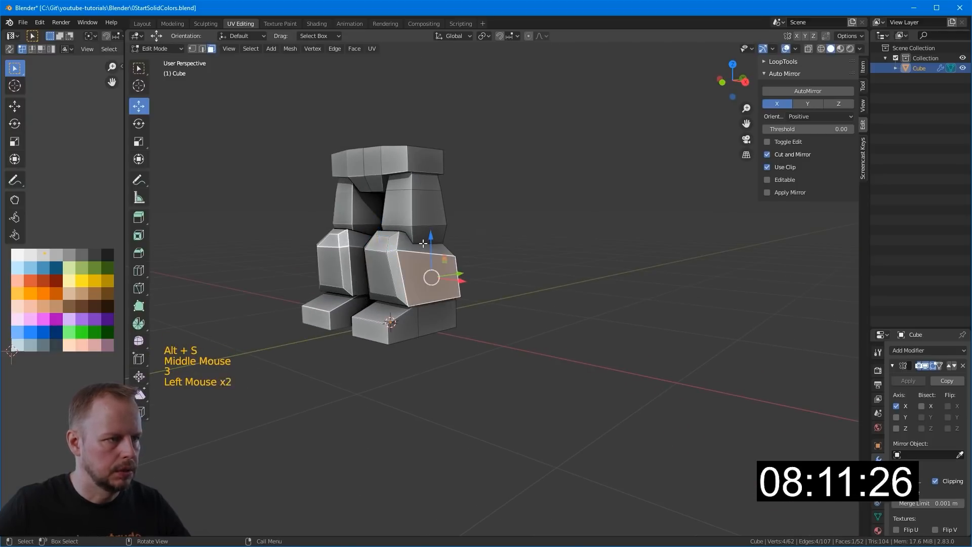
{"action": "left_click", "coordinate": [440, 243]}
{"action": "left_click", "coordinate": [436, 264], "text": "shift"}
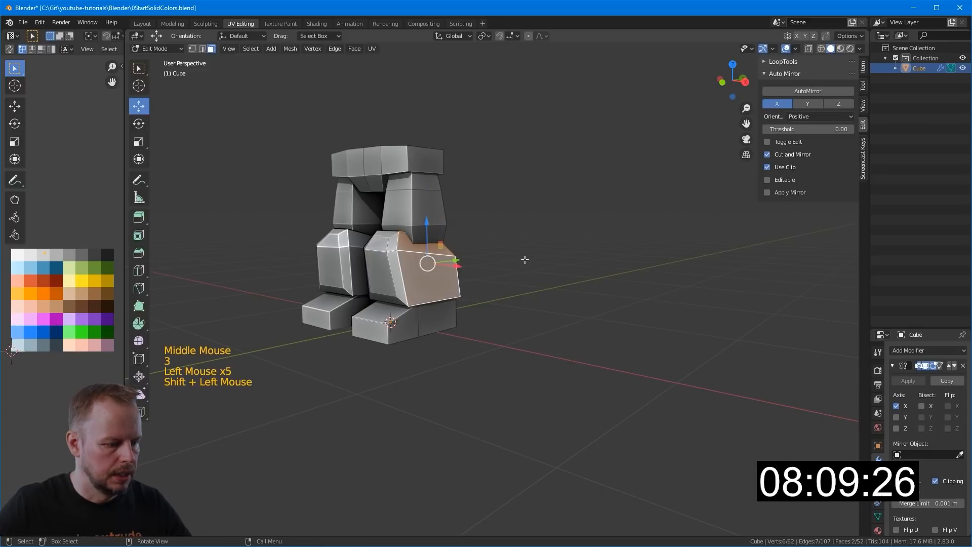
{"action": "key", "text": "i"}
{"action": "middle_click_drag", "start_coordinate": [525, 261], "coordinate": [561, 256]}
{"action": "left_click", "coordinate": [614, 255]}
{"action": "key", "text": "e"}
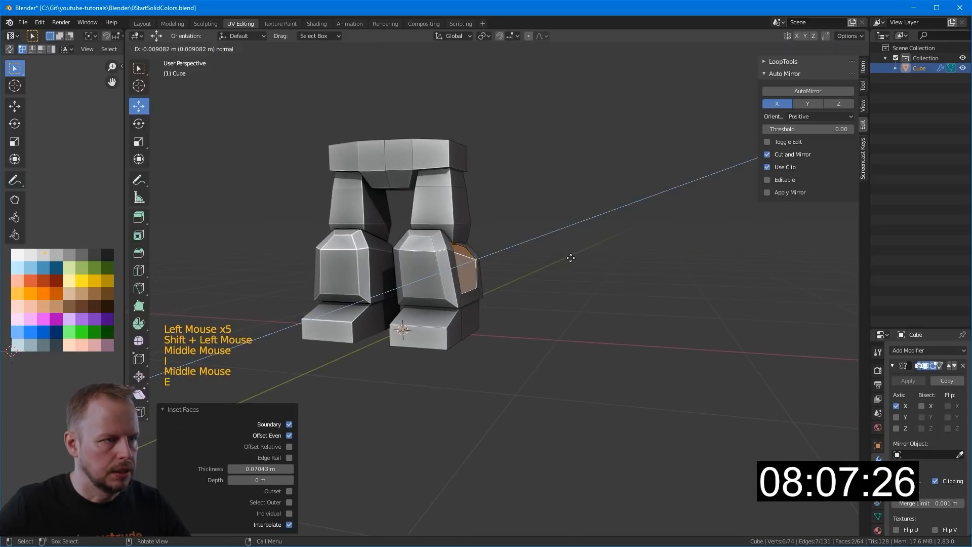
{"action": "left_click", "coordinate": [578, 260]}
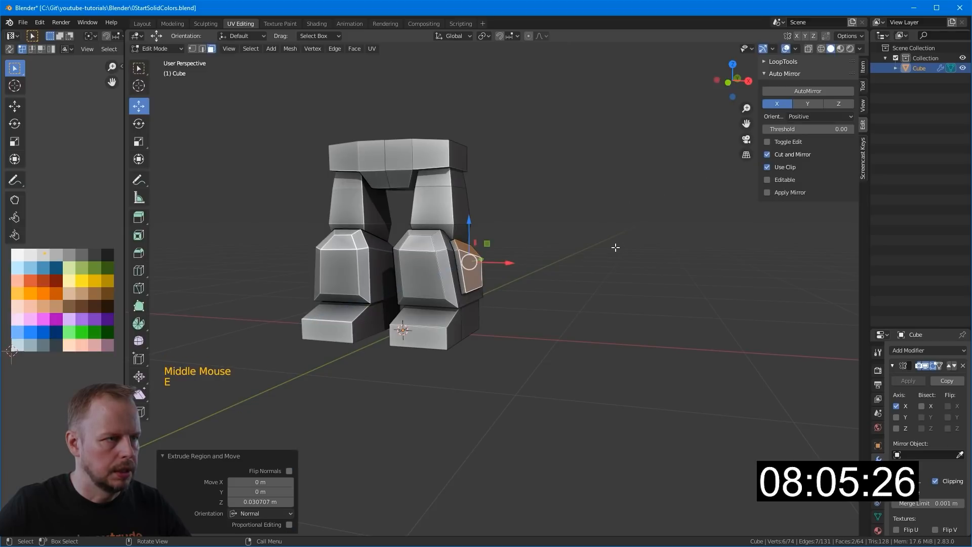
{"action": "left_click", "coordinate": [614, 248]}
{"action": "left_click", "coordinate": [457, 196], "text": "alt+shift"}
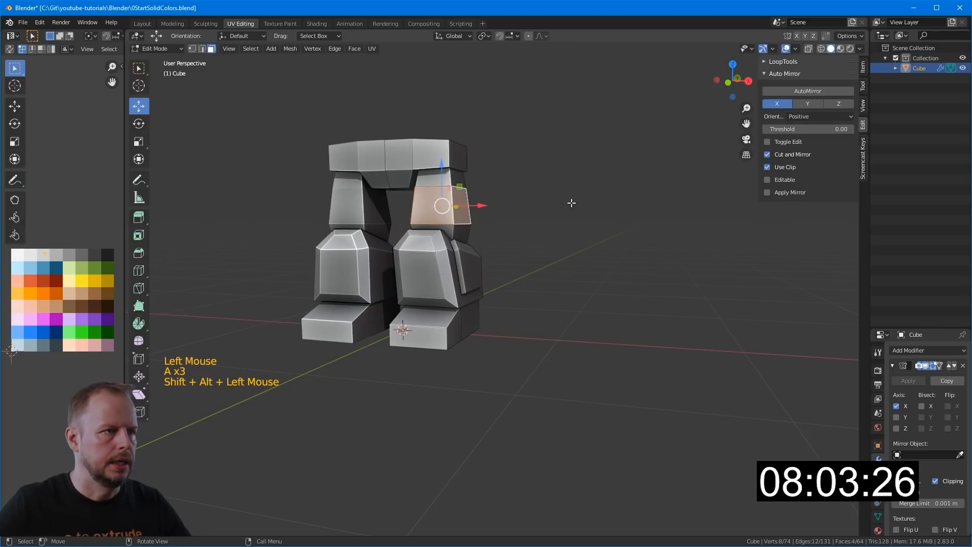
{"action": "left_click", "coordinate": [571, 203]}
Step: Extrude the outer top face of the hip block upward and scale it to about 0.853
{"action": "middle_click_drag", "start_coordinate": [562, 152], "coordinate": [500, 218]}
{"action": "key", "text": "3"}
{"action": "left_click", "coordinate": [377, 231]}
{"action": "middle_click_drag", "start_coordinate": [421, 215], "coordinate": [468, 184]}
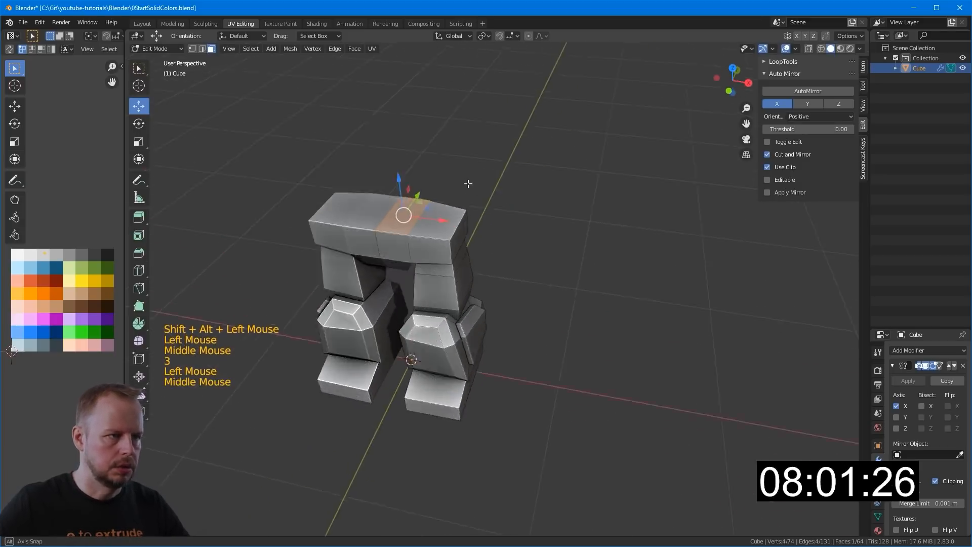
{"action": "left_click", "coordinate": [444, 212]}
{"action": "middle_click_drag", "start_coordinate": [516, 245], "coordinate": [421, 209]}
{"action": "key", "text": "e"}
{"action": "left_click", "coordinate": [590, 177]}
{"action": "key", "text": "s"}
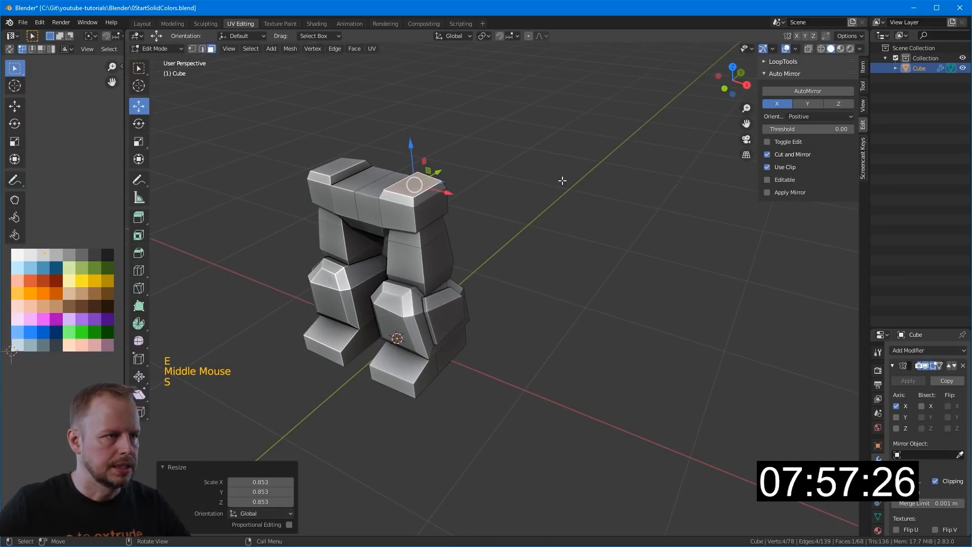
Step: Scale the outer side face of the hip block to about 0.816
{"action": "left_click", "coordinate": [445, 213]}
{"action": "key", "text": "s"}
{"action": "left_click", "coordinate": [493, 218]}
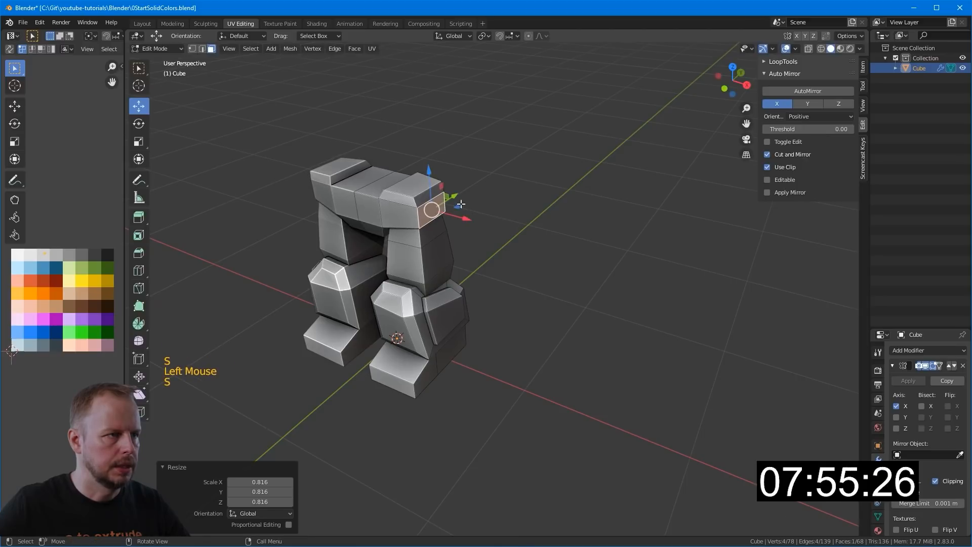
Step: Duplicate the central top face of the hips and scale the copy to about 1.574 as a base for the torso
{"action": "middle_click_drag", "start_coordinate": [493, 217], "coordinate": [532, 214]}
{"action": "key", "text": "3"}
{"action": "left_click", "coordinate": [432, 191]}
{"action": "key", "text": "KP_1"}
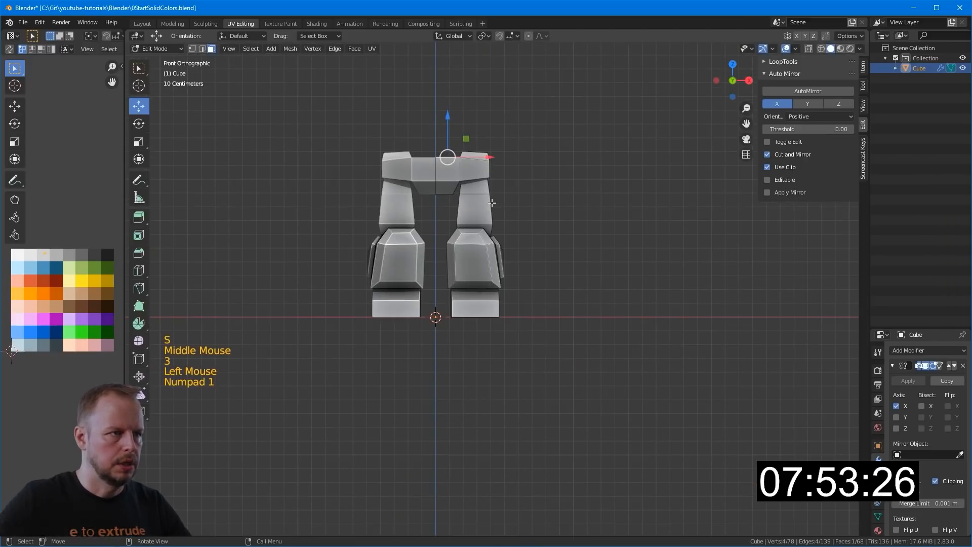
{"action": "middle_click_drag", "start_coordinate": [488, 147], "coordinate": [496, 256], "text": "shift"}
{"action": "key", "text": "shift+d"}
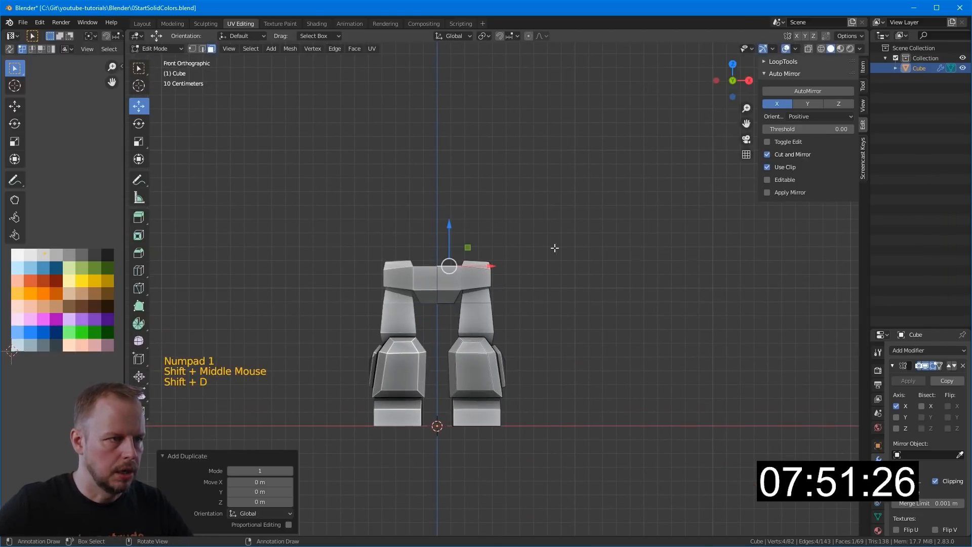
{"action": "key", "text": "s"}
{"action": "left_click", "coordinate": [542, 240]}
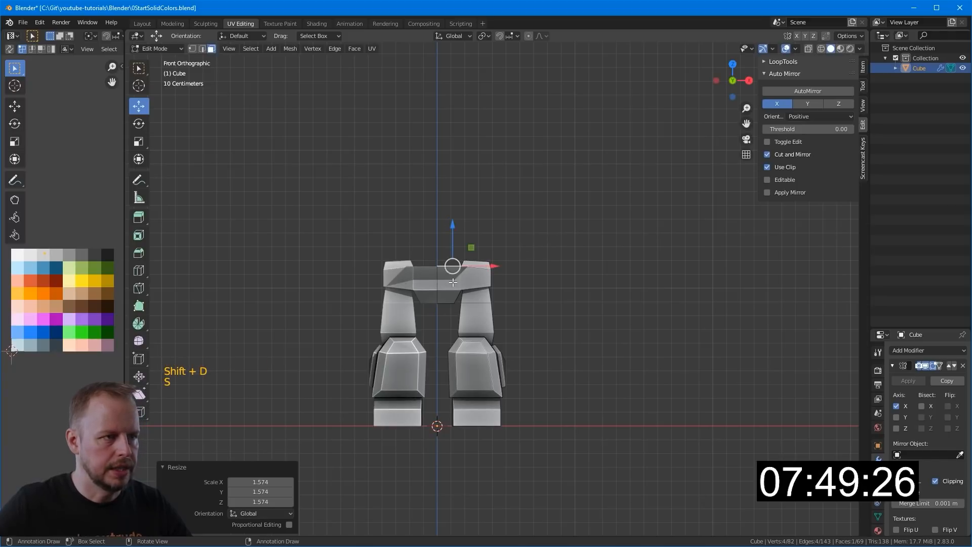
Step: Lower the duplicated torso base face about 0.054 m into the hips
{"action": "middle_click_drag", "start_coordinate": [455, 230], "coordinate": [521, 282]}
{"action": "key", "text": "s"}
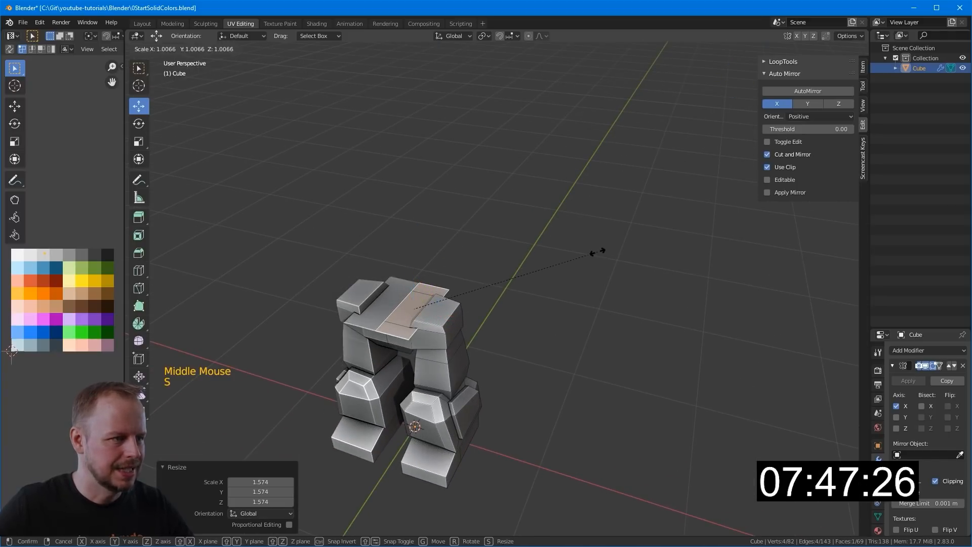
{"action": "left_click", "coordinate": [478, 303]}
{"action": "left_click_drag", "start_coordinate": [413, 277], "coordinate": [413, 282]}
Step: Extrude the torso base face upward out of the hips and scale its top to about 1.504
{"action": "key", "text": "KP_1"}
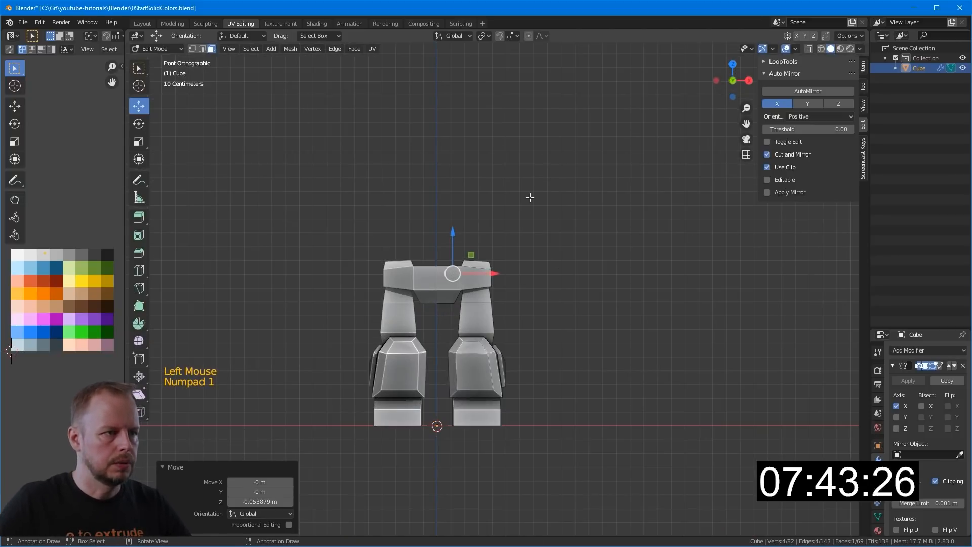
{"action": "scroll", "coordinate": [530, 200], "scroll_direction": "down", "scroll_amount": 2}
{"action": "scroll", "coordinate": [527, 208], "scroll_direction": "down", "scroll_amount": 3, "text": "shift"}
{"action": "middle_click_drag", "start_coordinate": [526, 208], "coordinate": [521, 223], "text": "shift"}
{"action": "scroll", "coordinate": [515, 243], "scroll_direction": "up", "scroll_amount": 2}
{"action": "key", "text": "e"}
{"action": "left_click", "coordinate": [515, 242]}
{"action": "key", "text": "s"}
{"action": "left_click", "coordinate": [571, 233]}
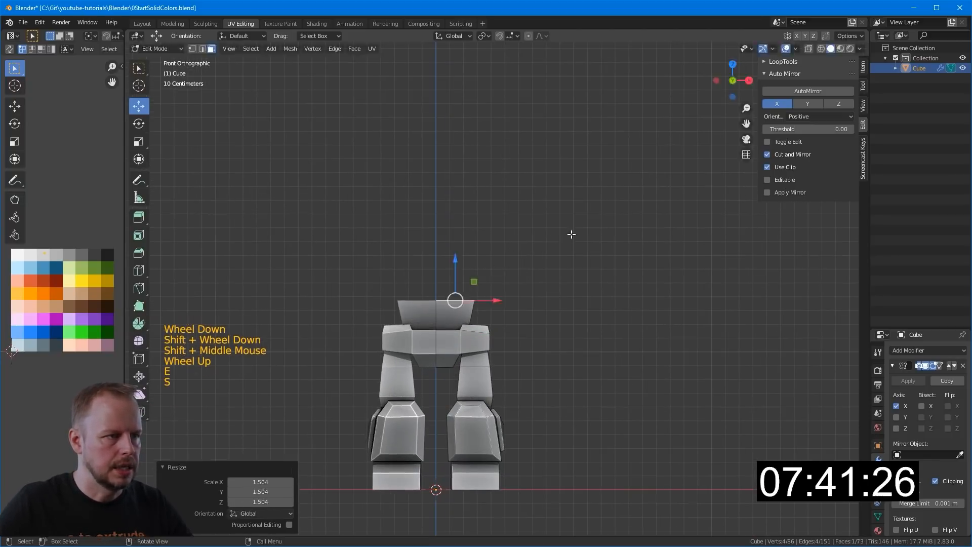
Step: Extrude a second torso section upward and scale its top face wider
{"action": "key", "text": "e"}
{"action": "left_click", "coordinate": [576, 199]}
{"action": "key", "text": "s"}
{"action": "left_click", "coordinate": [618, 197]}
Step: Extrude the chest section upward about 0.33 m and scale its top face up so the torso flares toward the shoulders
{"action": "key", "text": "e"}
{"action": "left_click", "coordinate": [538, 184]}
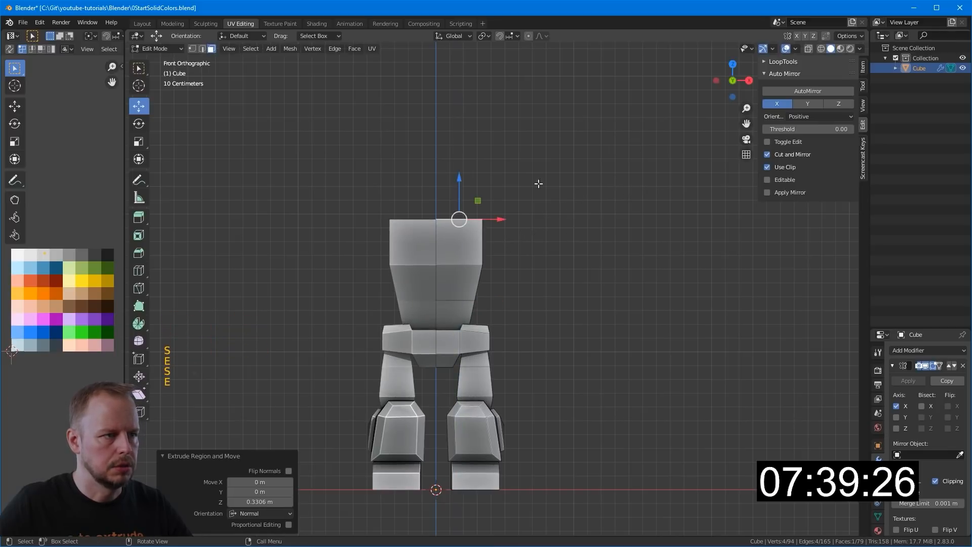
{"action": "key", "text": "s"}
{"action": "left_click", "coordinate": [673, 165]}
Step: Scale up the horizontal edge loop below the chest section to widen the torso there
{"action": "key", "text": "2"}
{"action": "key", "text": "a"}
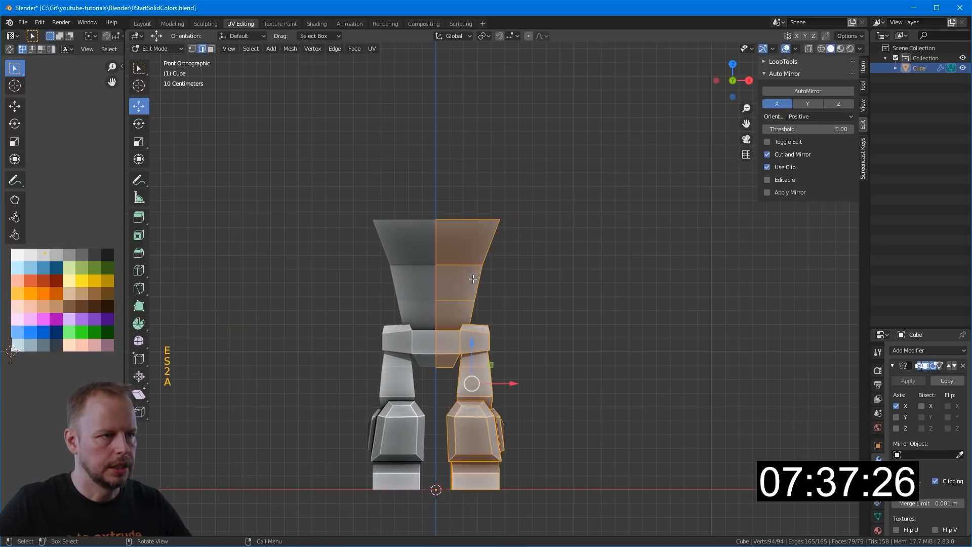
{"action": "key", "text": "a"}
{"action": "key", "text": "a"}
{"action": "left_click", "coordinate": [472, 277], "text": "alt+shift"}
{"action": "key", "text": "s"}
{"action": "left_click", "coordinate": [590, 260]}
Step: Select the whole linked torso piece and scale it down along the Y axis to reduce its depth
{"action": "middle_click_drag", "start_coordinate": [591, 260], "coordinate": [451, 302]}
{"action": "key", "text": "3"}
{"action": "left_click", "coordinate": [405, 218]}
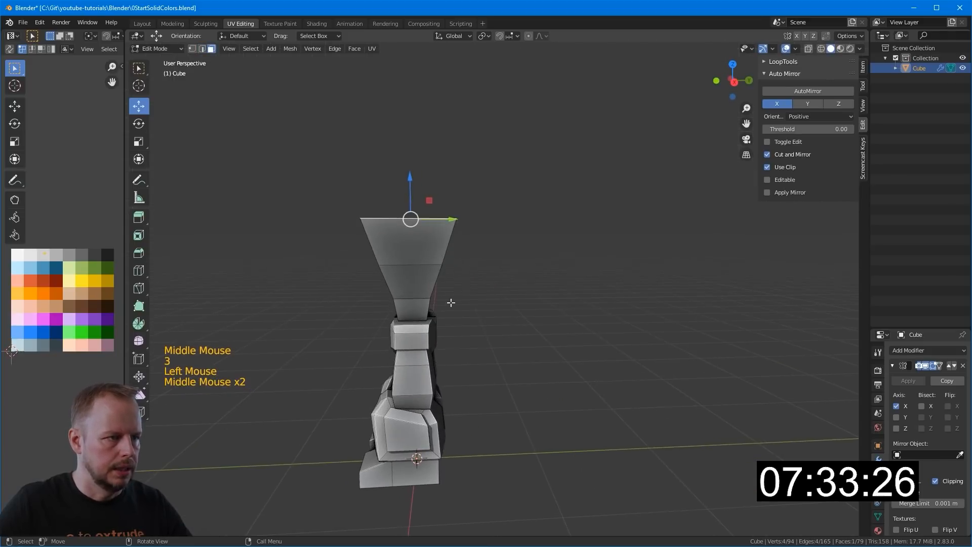
{"action": "middle_click", "coordinate": [451, 302]}
{"action": "key", "text": "a"}
{"action": "key", "text": "a"}
{"action": "key", "text": "a"}
{"action": "left_click", "coordinate": [408, 240]}
{"action": "key", "text": "l"}
{"action": "key", "text": "s"}
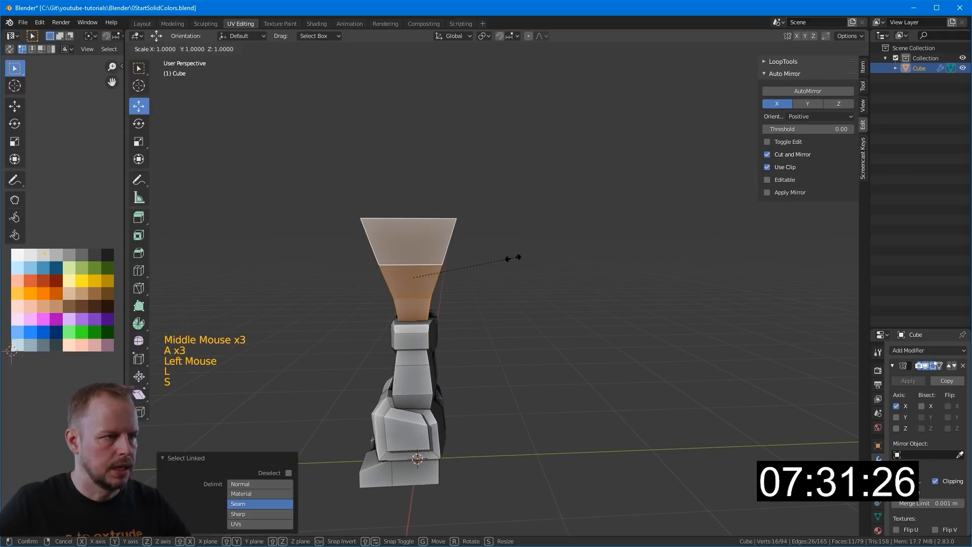
{"action": "key", "text": "Escape"}
Step: Scale the lowest face band of the torso up along the Y axis to deepen the waist
{"action": "key", "text": "a"}
{"action": "key", "text": "a"}
{"action": "key", "text": "a"}
{"action": "left_click", "coordinate": [420, 309], "text": "alt"}
{"action": "key", "text": "s"}
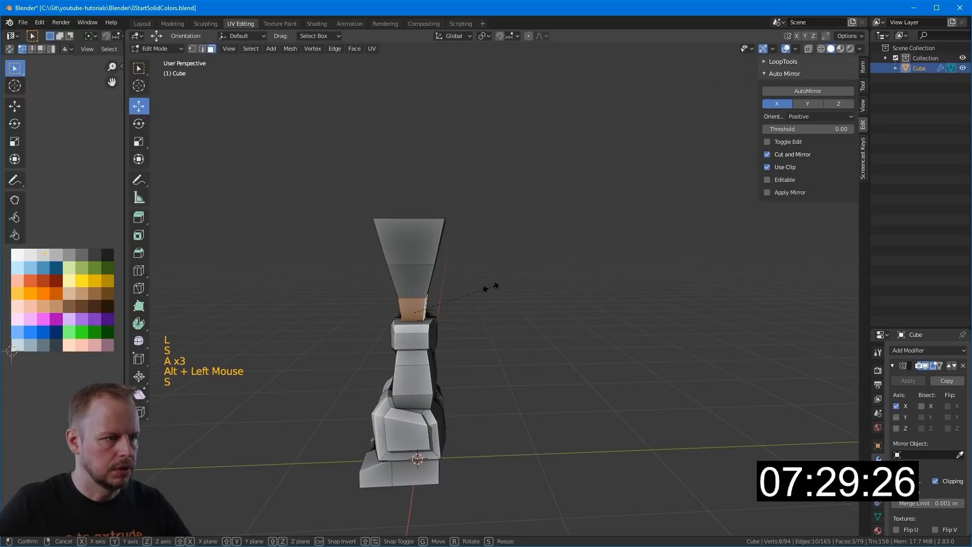
{"action": "key", "text": "y"}
{"action": "left_click", "coordinate": [535, 284]}
Step: Scale the middle face band of the torso up along the Y axis to give it more depth
{"action": "middle_click_drag", "start_coordinate": [402, 258], "coordinate": [481, 265]}
{"action": "left_click", "coordinate": [415, 288]}
{"action": "key", "text": "3"}
{"action": "key", "text": "3"}
{"action": "left_click", "coordinate": [430, 286], "text": "alt"}
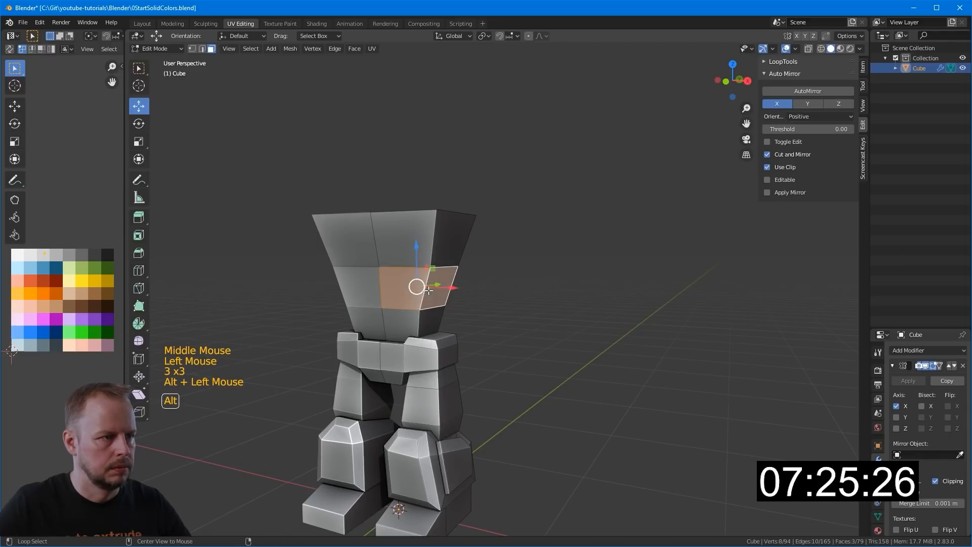
{"action": "key", "text": "s"}
{"action": "key", "text": "y"}
{"action": "left_click", "coordinate": [572, 277]}
{"action": "middle_click_drag", "start_coordinate": [538, 228], "coordinate": [524, 273]}
{"action": "left_click", "coordinate": [435, 246]}
{"action": "middle_click_drag", "start_coordinate": [441, 264], "coordinate": [526, 223]}
{"action": "left_click", "coordinate": [484, 236]}
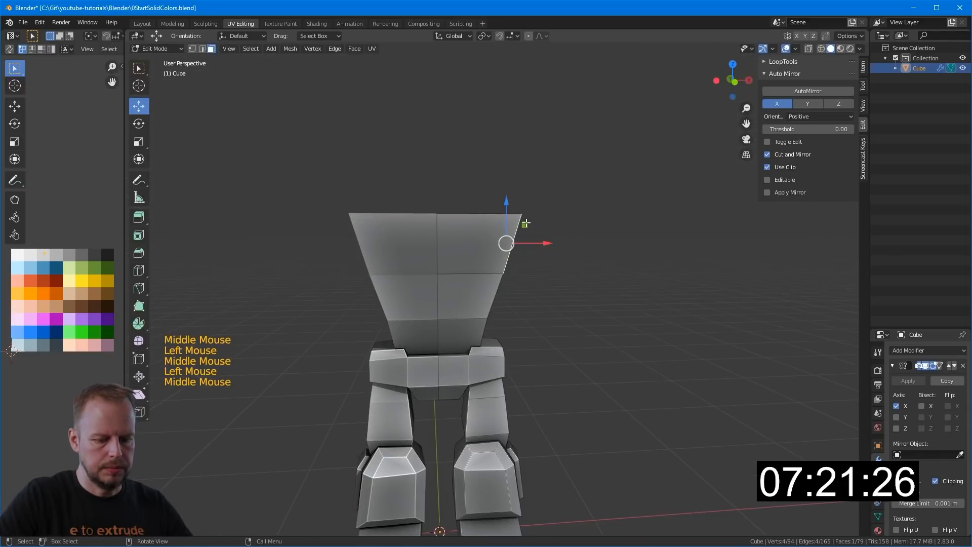
{"action": "key", "text": "KP_1"}
{"action": "middle_click_drag", "start_coordinate": [647, 213], "coordinate": [453, 203]}
Step: Raise the centre edge on top of the torso slightly above the shoulder line
{"action": "key", "text": "2"}
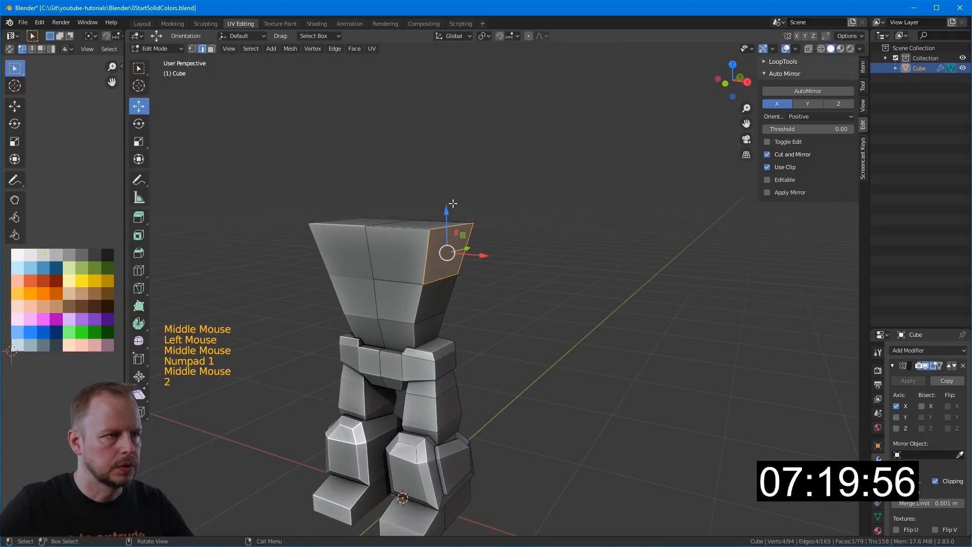
{"action": "key", "text": "2"}
{"action": "left_click", "coordinate": [395, 222]}
{"action": "key", "text": "KP_1"}
{"action": "key", "text": "g"}
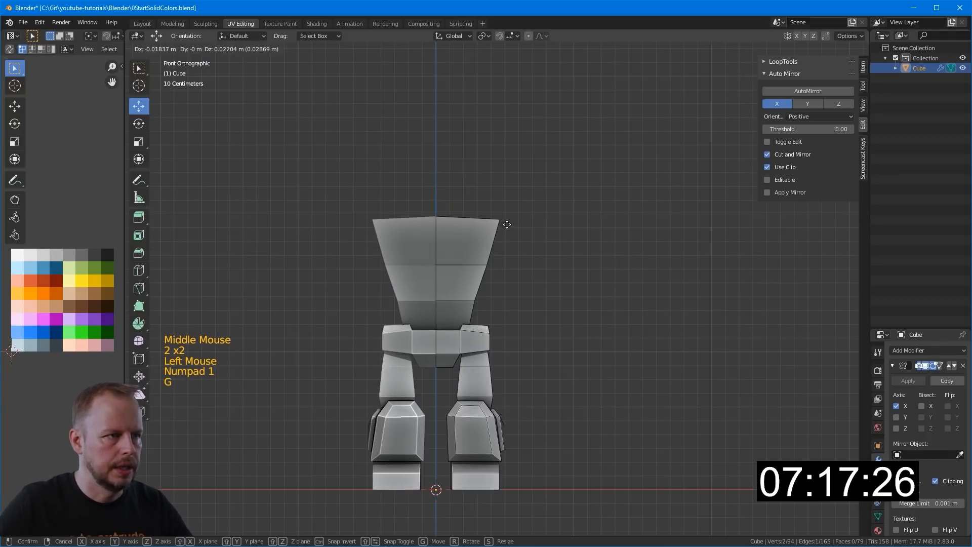
{"action": "left_click", "coordinate": [509, 218]}
{"action": "middle_click_drag", "start_coordinate": [520, 219], "coordinate": [455, 217]}
{"action": "key", "text": "3"}
{"action": "left_click", "coordinate": [391, 247]}
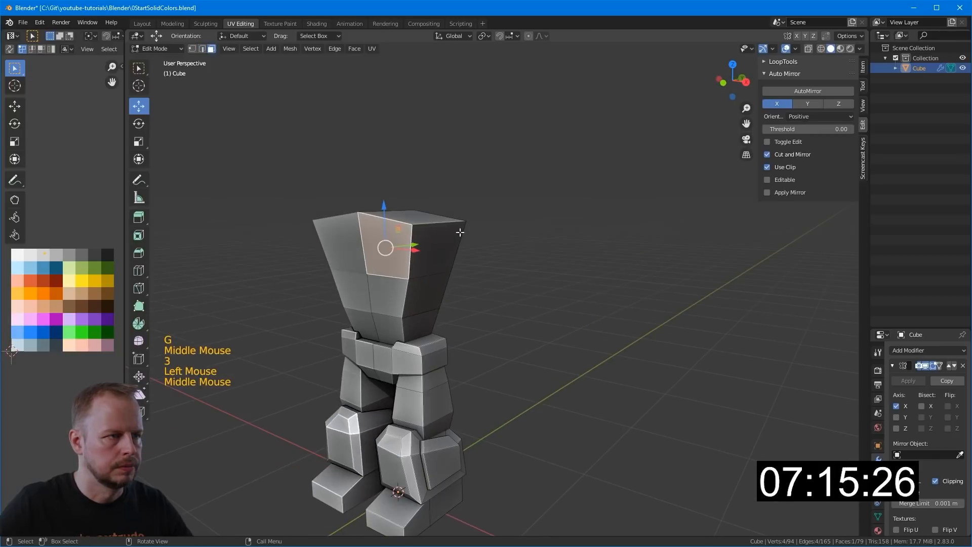
{"action": "middle_click_drag", "start_coordinate": [391, 246], "coordinate": [477, 224]}
{"action": "left_click", "coordinate": [468, 221], "text": "shift"}
{"action": "left_click", "coordinate": [445, 256]}
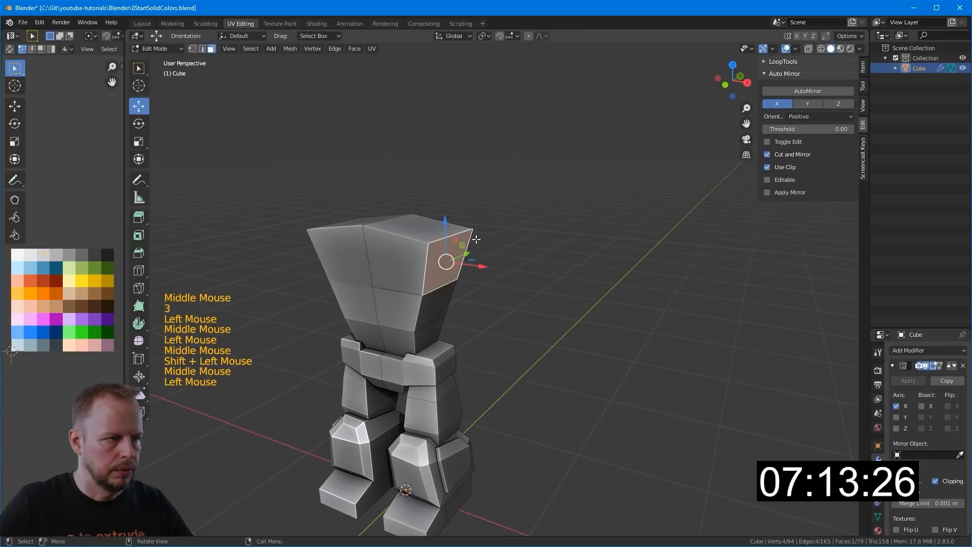
{"action": "middle_click_drag", "start_coordinate": [445, 255], "coordinate": [451, 275]}
{"action": "key", "text": "ctrl+r"}
{"action": "key", "text": "3"}
{"action": "left_click", "coordinate": [435, 250]}
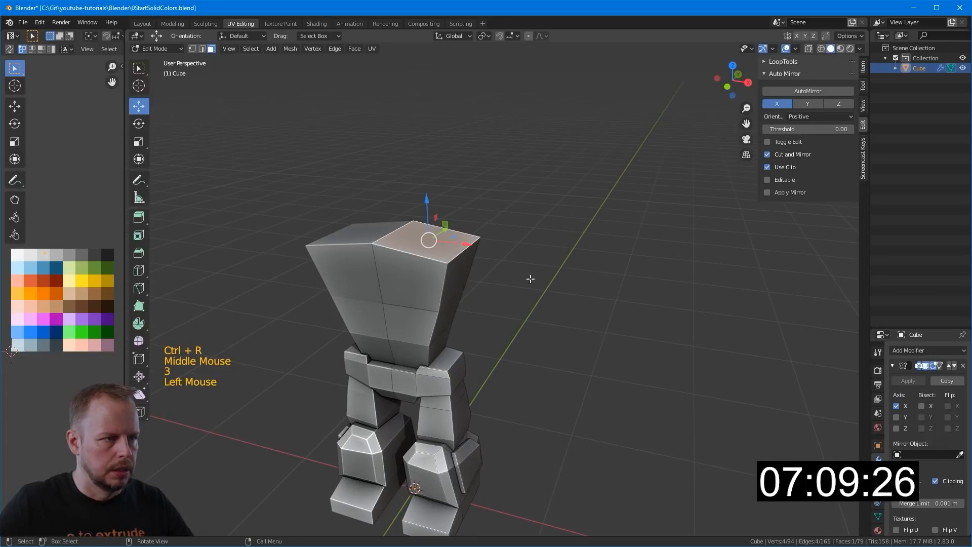
{"action": "left_click", "coordinate": [438, 243]}
Step: Insert a horizontal loop cut in the middle band of the torso, slid off centre, and scale the new loop
{"action": "middle_click_drag", "start_coordinate": [530, 278], "coordinate": [435, 269]}
{"action": "key", "text": "ctrl+r"}
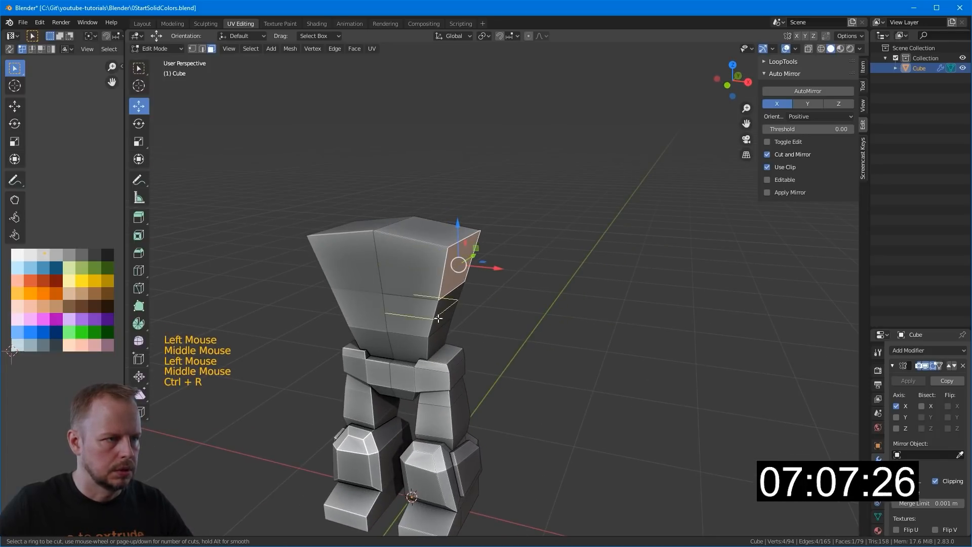
{"action": "left_click", "coordinate": [430, 314]}
{"action": "left_click", "coordinate": [432, 309]}
{"action": "key", "text": "s"}
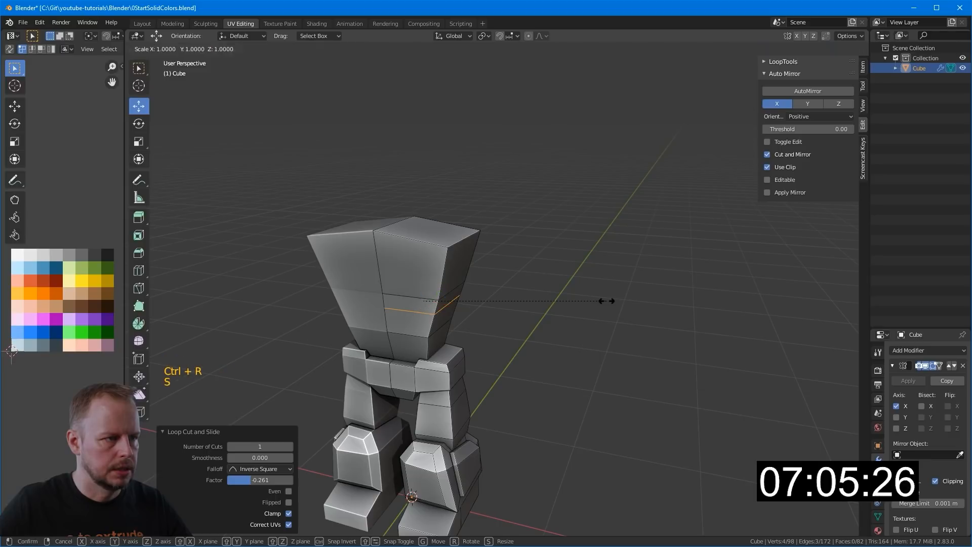
Step: Extrude the upper side face of the chest outward and scale it down to form a tapered shoulder block
{"action": "key", "text": "3"}
{"action": "left_click", "coordinate": [455, 267]}
{"action": "middle_click_drag", "start_coordinate": [456, 267], "coordinate": [512, 274]}
{"action": "key", "text": "e"}
{"action": "key", "text": "s"}
{"action": "left_click", "coordinate": [562, 236]}
{"action": "key", "text": "3"}
{"action": "left_click", "coordinate": [483, 253]}
{"action": "left_click", "coordinate": [461, 243], "text": "shift"}
Step: Move the front centre vertex on top of the chest down about 0.05 m
{"action": "middle_click_drag", "start_coordinate": [460, 243], "coordinate": [370, 251]}
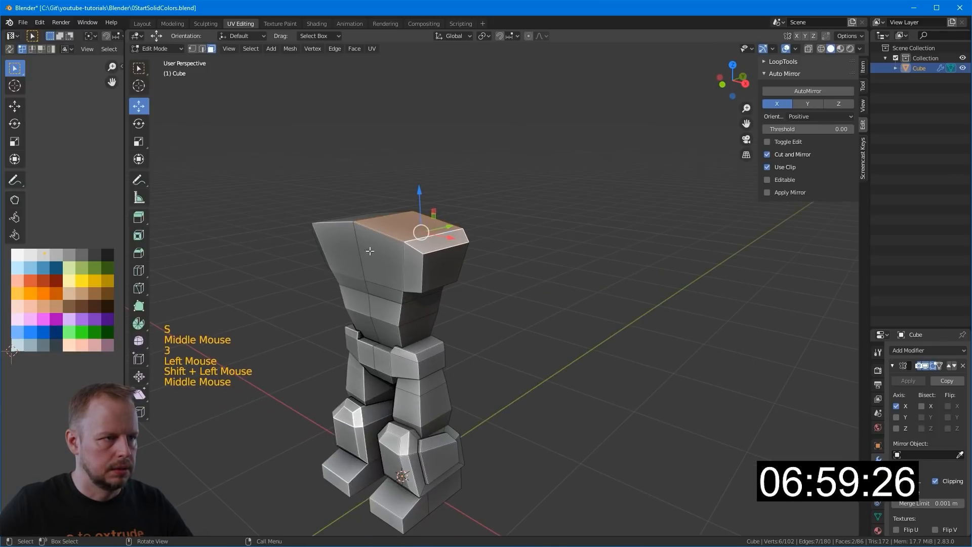
{"action": "key", "text": "1"}
{"action": "left_click", "coordinate": [361, 225]}
{"action": "scroll", "coordinate": [485, 211], "scroll_direction": "up", "scroll_amount": 1}
{"action": "key", "text": "g"}
{"action": "middle_click_drag", "start_coordinate": [486, 208], "coordinate": [449, 226]}
{"action": "left_click", "coordinate": [483, 205]}
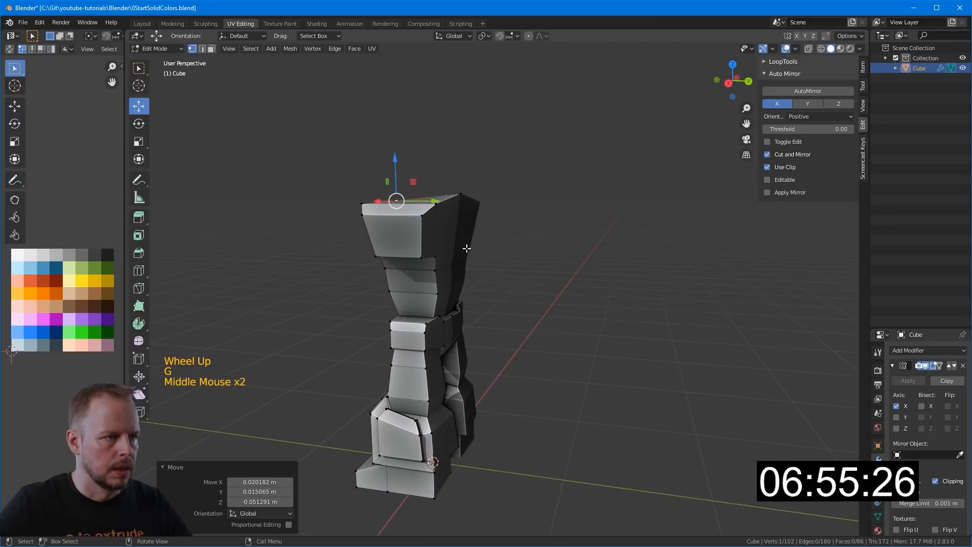
Step: Move the vertical centre edge of the upper back outward about 0.026 m along the Y axis
{"action": "key", "text": "2"}
{"action": "left_click", "coordinate": [461, 237]}
{"action": "left_click_drag", "start_coordinate": [493, 222], "coordinate": [495, 217]}
Step: Pull the vertical front centre edges of the chest and abdomen forward along the Y axis
{"action": "middle_click_drag", "start_coordinate": [495, 218], "coordinate": [534, 221]}
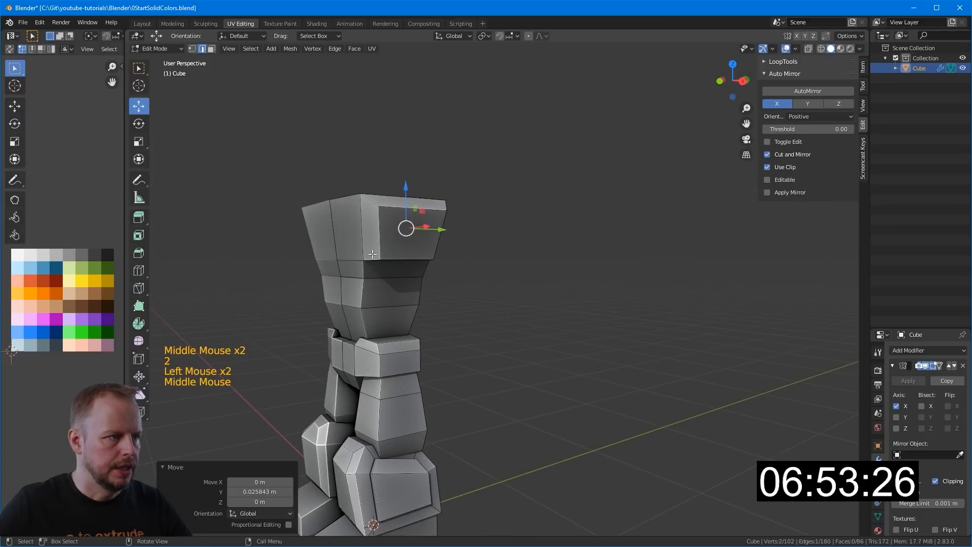
{"action": "left_click", "coordinate": [343, 239]}
{"action": "left_click_drag", "start_coordinate": [374, 231], "coordinate": [377, 232]}
{"action": "left_click", "coordinate": [342, 289]}
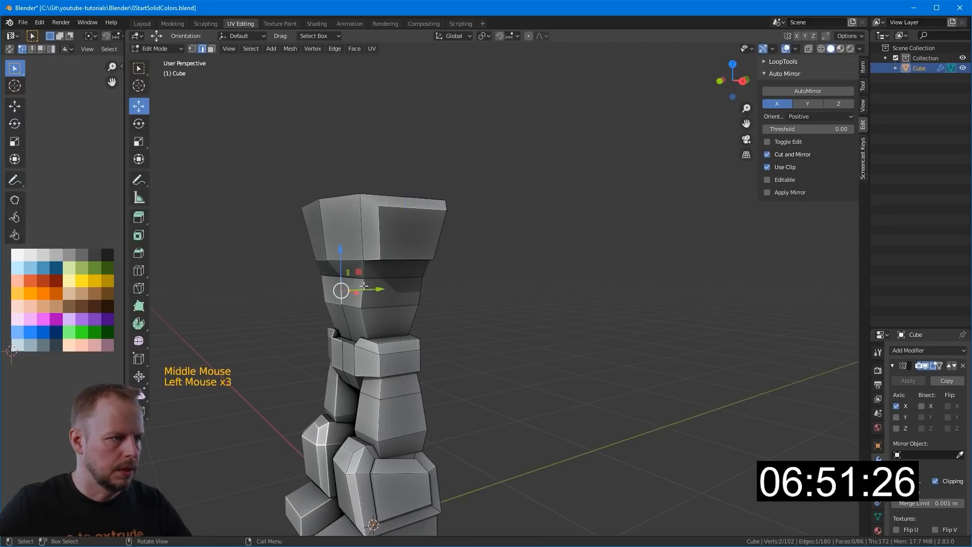
{"action": "left_click_drag", "start_coordinate": [372, 287], "coordinate": [356, 288]}
Step: Move the two front centre vertices at the lower edge of the chest down about 0.06 m
{"action": "key", "text": "1"}
{"action": "left_click", "coordinate": [326, 259]}
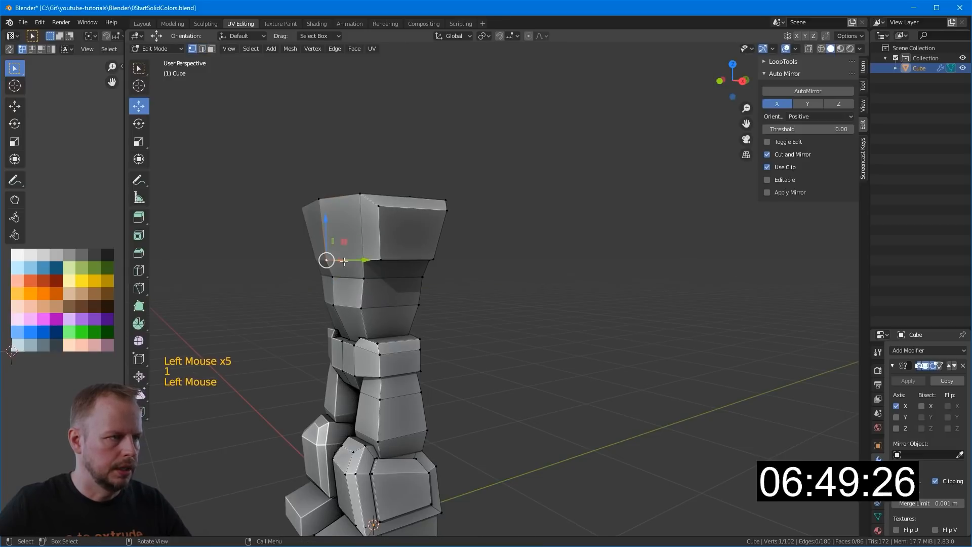
{"action": "left_click", "coordinate": [332, 276], "text": "shift"}
{"action": "left_click_drag", "start_coordinate": [331, 232], "coordinate": [335, 242]}
{"action": "middle_click_drag", "start_coordinate": [335, 242], "coordinate": [342, 314]}
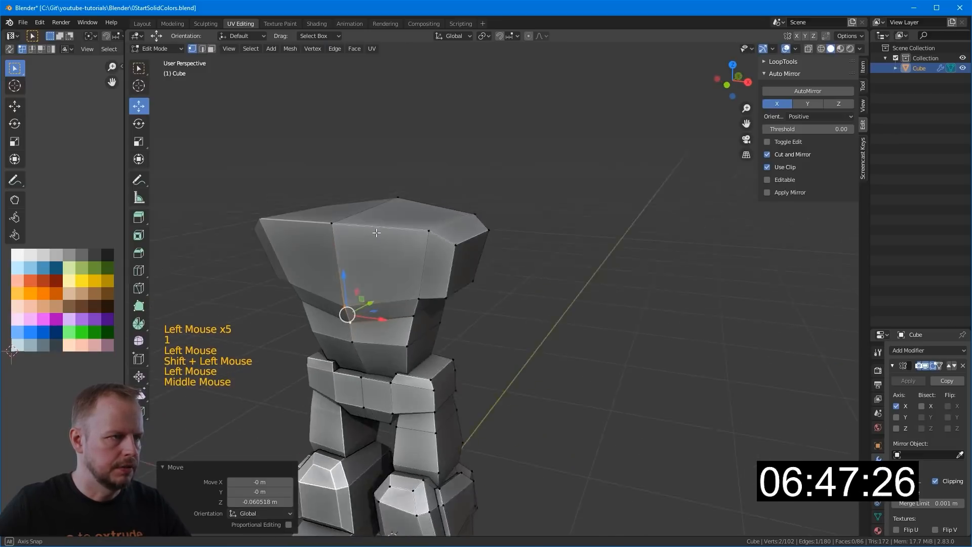
Step: Raise a top edge of the chest slightly along the Z axis
{"action": "key", "text": "2"}
{"action": "left_click", "coordinate": [393, 213]}
{"action": "left_click_drag", "start_coordinate": [392, 213], "coordinate": [392, 204]}
{"action": "middle_click_drag", "start_coordinate": [393, 204], "coordinate": [367, 209]}
Step: Pull the underside face of the shoulder block down slightly
{"action": "key", "text": "3"}
{"action": "middle_click_drag", "start_coordinate": [458, 225], "coordinate": [509, 222]}
{"action": "key", "text": "2"}
{"action": "left_click", "coordinate": [474, 223]}
{"action": "key", "text": "3"}
{"action": "left_click", "coordinate": [453, 244]}
{"action": "left_click", "coordinate": [455, 238]}
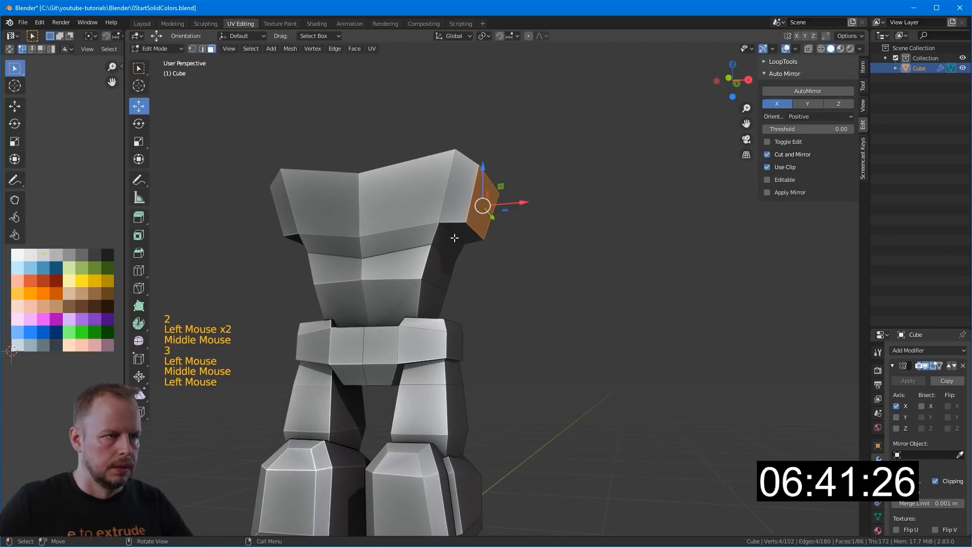
{"action": "left_click_drag", "start_coordinate": [452, 217], "coordinate": [455, 228]}
{"action": "middle_click_drag", "start_coordinate": [458, 228], "coordinate": [498, 224]}
Step: Duplicate the outer shoulder face about 0.17 m outward along X and flatten it by scaling X to 0
{"action": "left_click", "coordinate": [462, 226]}
{"action": "key", "text": "KP_1"}
{"action": "key", "text": "shift+d"}
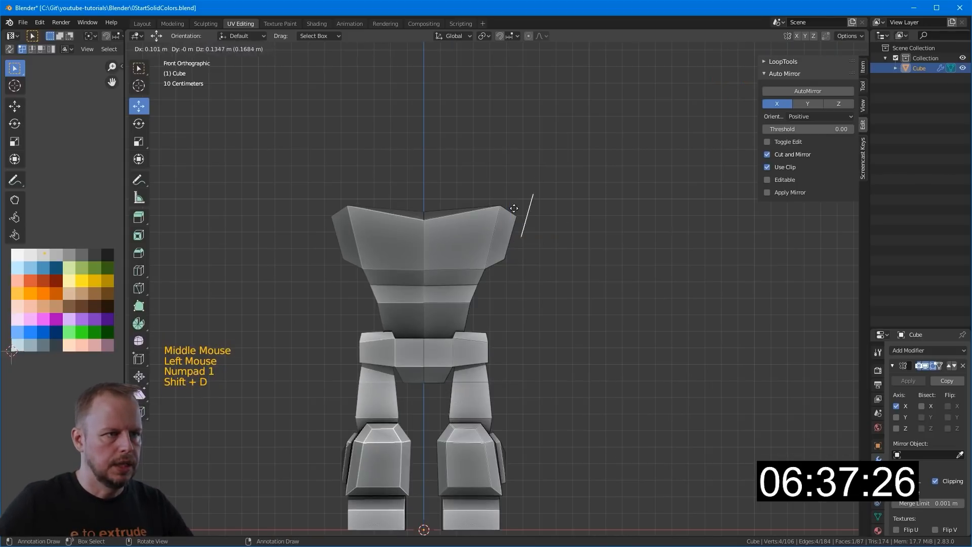
{"action": "left_click", "coordinate": [580, 236]}
{"action": "key", "text": "s"}
{"action": "key", "text": "x"}
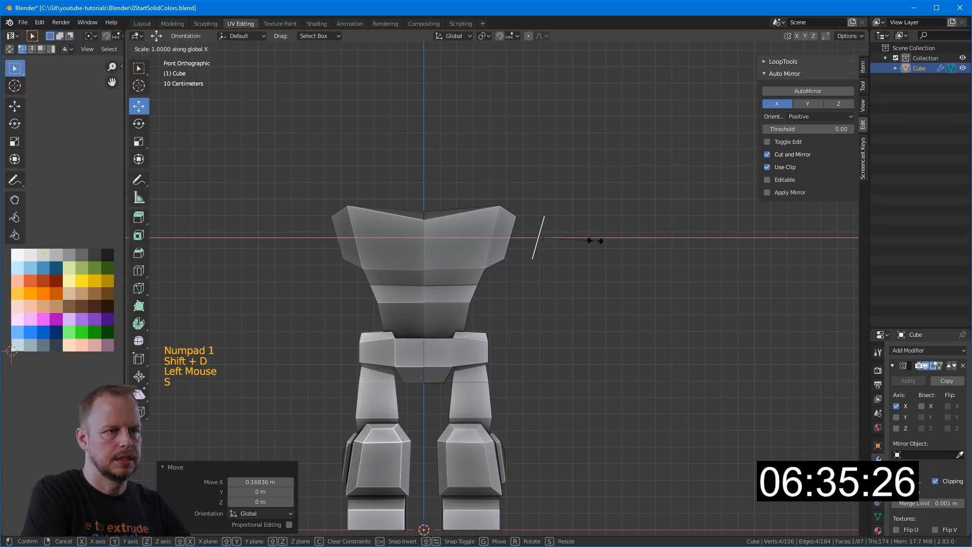
{"action": "key", "text": "0"}
{"action": "key", "text": "Return"}
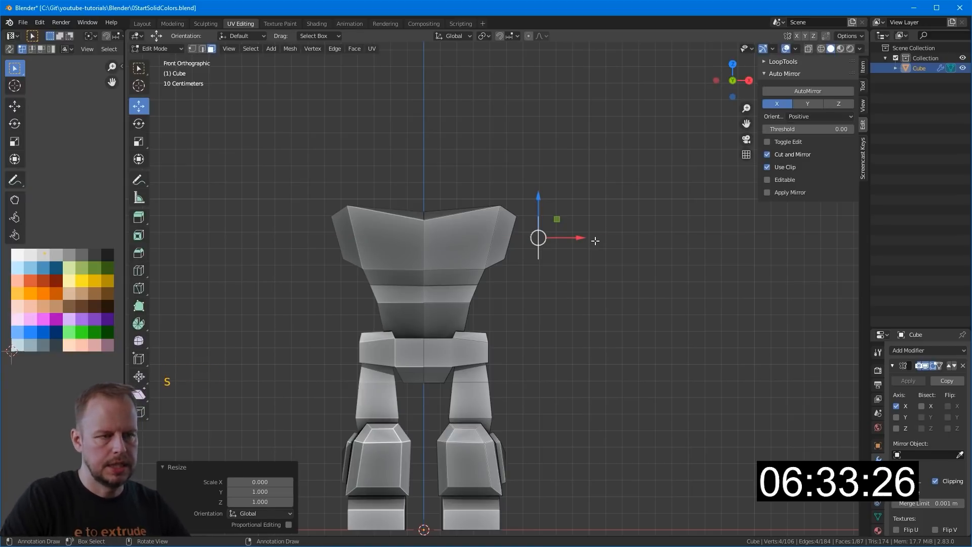
Step: Even out the duplicated shoulder face with the LoopTools Circle operation, using the best fit method
{"action": "key", "text": "KP_3"}
{"action": "key", "text": "KP_2"}
{"action": "key", "text": "KP_3"}
{"action": "key", "text": "F3"}
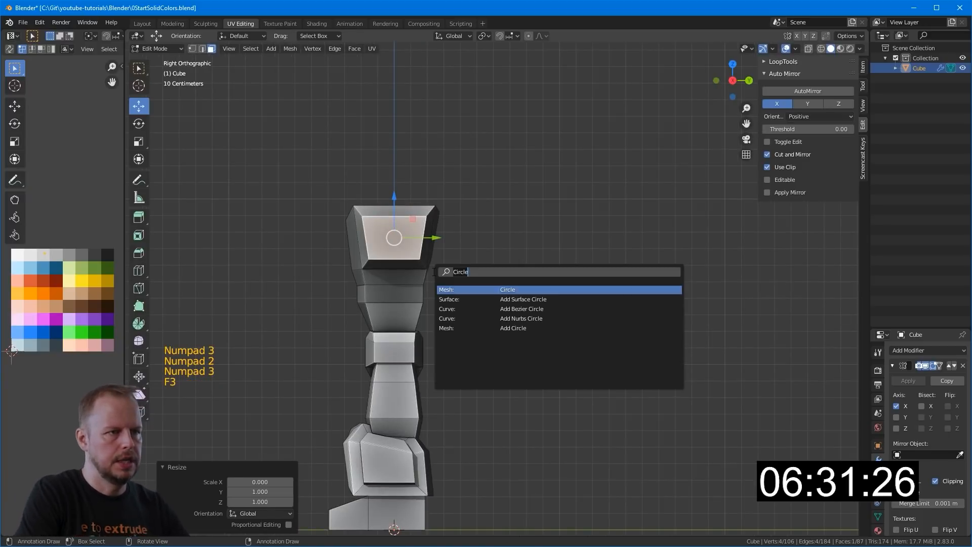
{"action": "key", "text": "Return"}
Step: Scale the duplicated face to about 0.58 and move it about 0.24 m inward along X and 0.04 m up
{"action": "key", "text": "KP_1"}
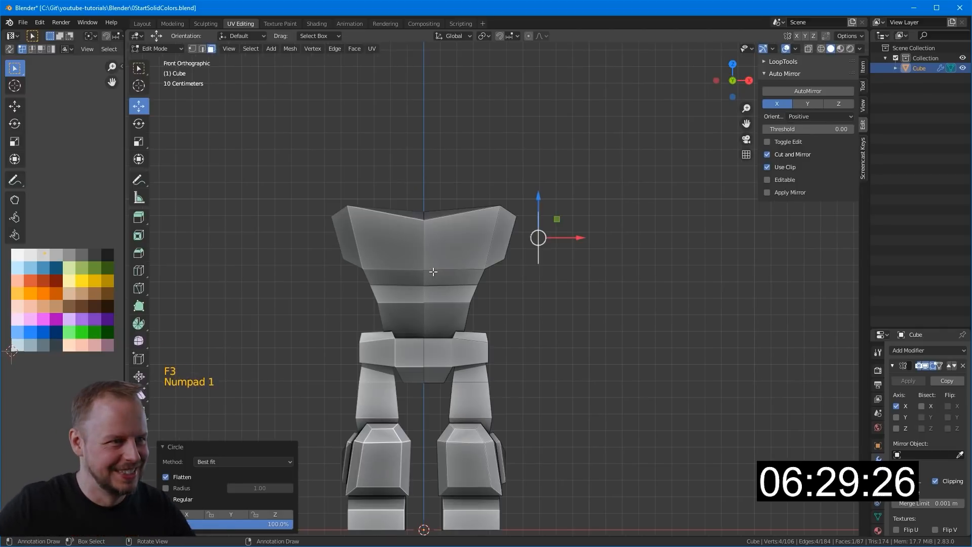
{"action": "key", "text": "s"}
{"action": "left_click", "coordinate": [644, 205]}
{"action": "key", "text": "s"}
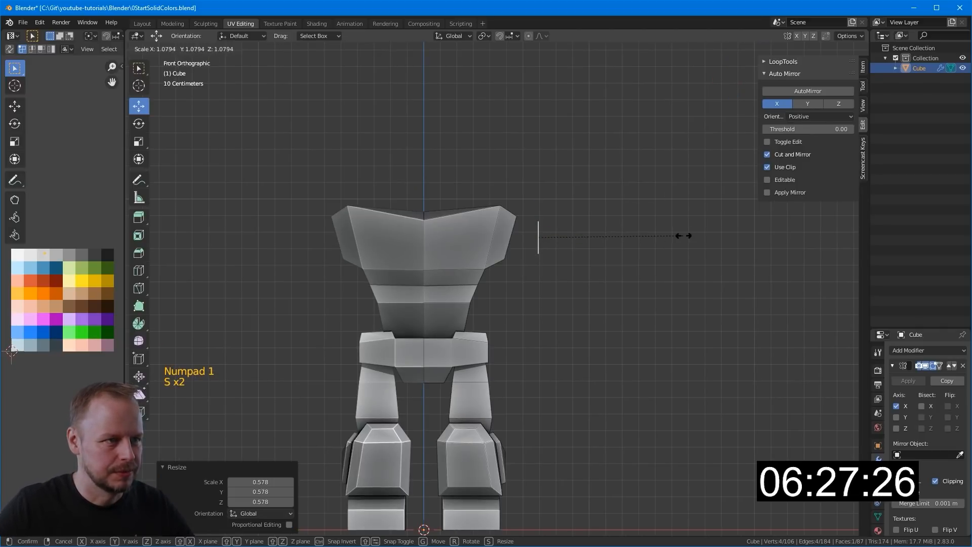
{"action": "key", "text": "g"}
{"action": "left_click", "coordinate": [670, 232]}
Step: Extrude the face outward in successive sections, widening the middle and tapering the end over about 0.107 m, to form the upper arm
{"action": "key", "text": "e"}
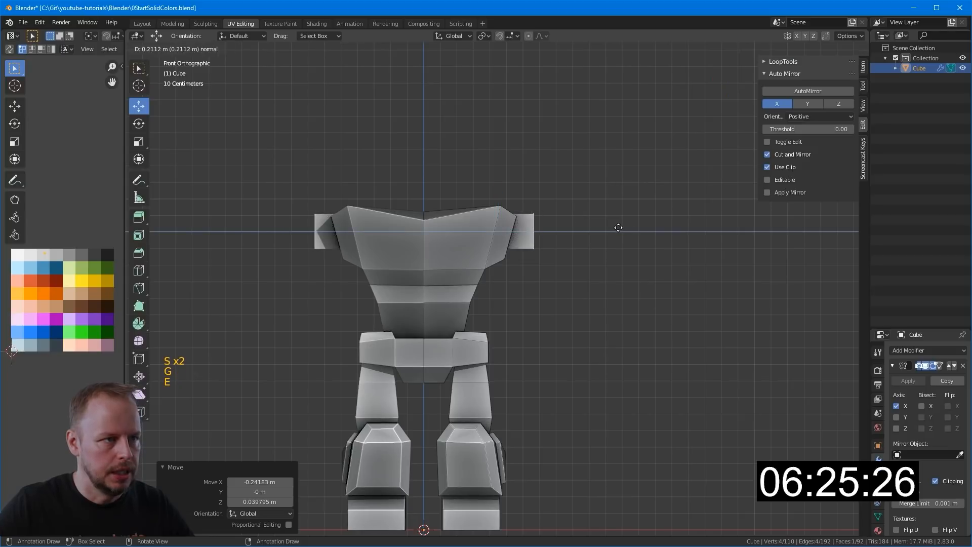
{"action": "left_click", "coordinate": [614, 223]}
{"action": "key", "text": "s"}
{"action": "left_click", "coordinate": [633, 220]}
{"action": "key", "text": "s"}
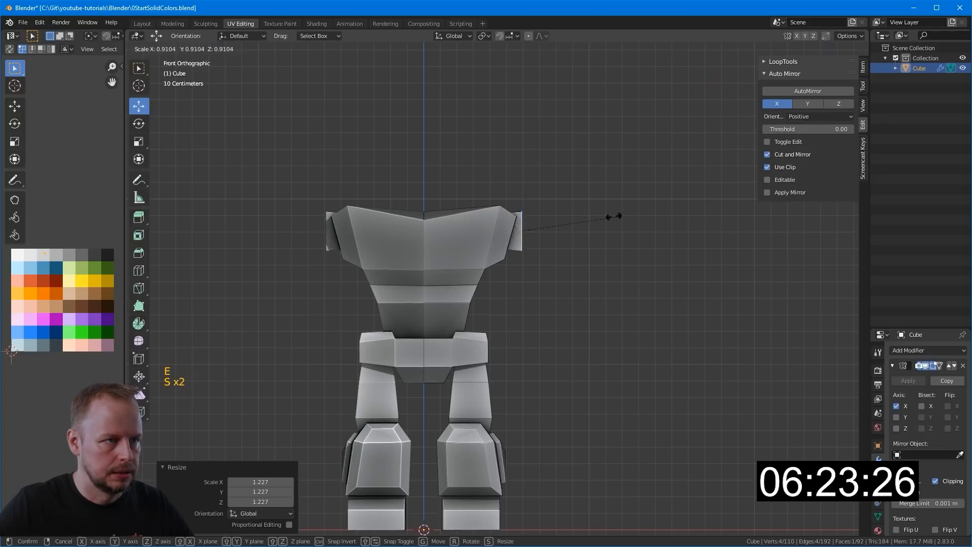
{"action": "left_click", "coordinate": [605, 216]}
{"action": "key", "text": "e"}
{"action": "key", "text": "s"}
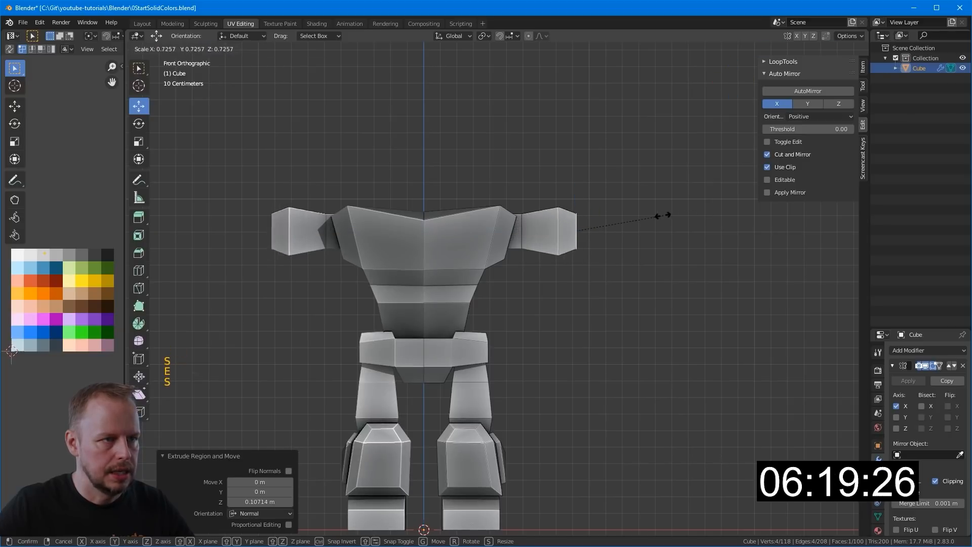
{"action": "left_click", "coordinate": [662, 212]}
Step: Duplicate the end face of the upper arm, offset it slightly outward along X and rescale it as the forearm's start
{"action": "key", "text": "shift+d"}
{"action": "right_click", "coordinate": [664, 213]}
{"action": "left_click_drag", "start_coordinate": [614, 231], "coordinate": [629, 231]}
{"action": "key", "text": "s"}
{"action": "left_click", "coordinate": [622, 226]}
Step: Extrude the forearm's starting face, move the new end about 0.077 m outward along X and scale it by 1.172
{"action": "key", "text": "e"}
{"action": "left_click", "coordinate": [629, 226]}
{"action": "key", "text": "s"}
{"action": "left_click", "coordinate": [703, 225]}
{"action": "scroll", "coordinate": [633, 241], "scroll_direction": "down", "scroll_amount": 3}
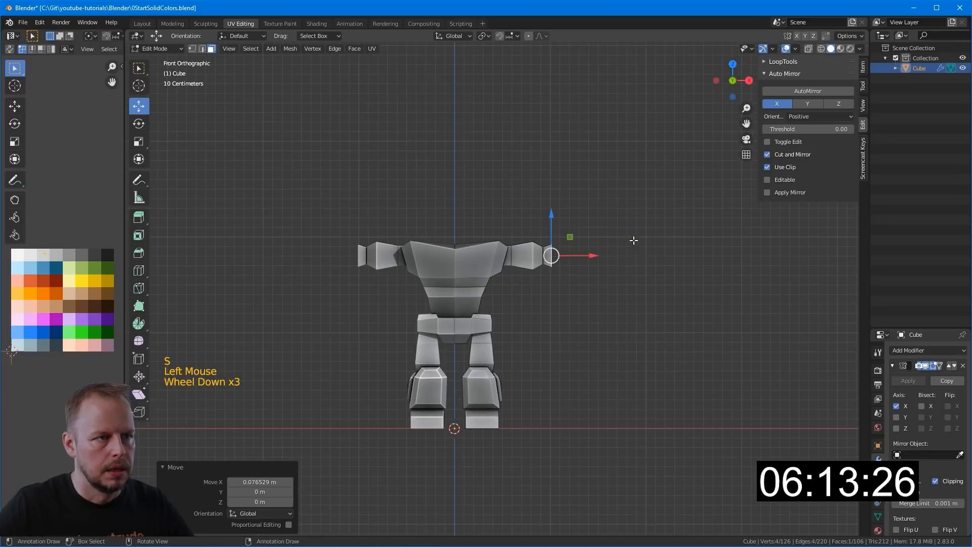
{"action": "key", "text": "s"}
{"action": "left_click", "coordinate": [600, 254]}
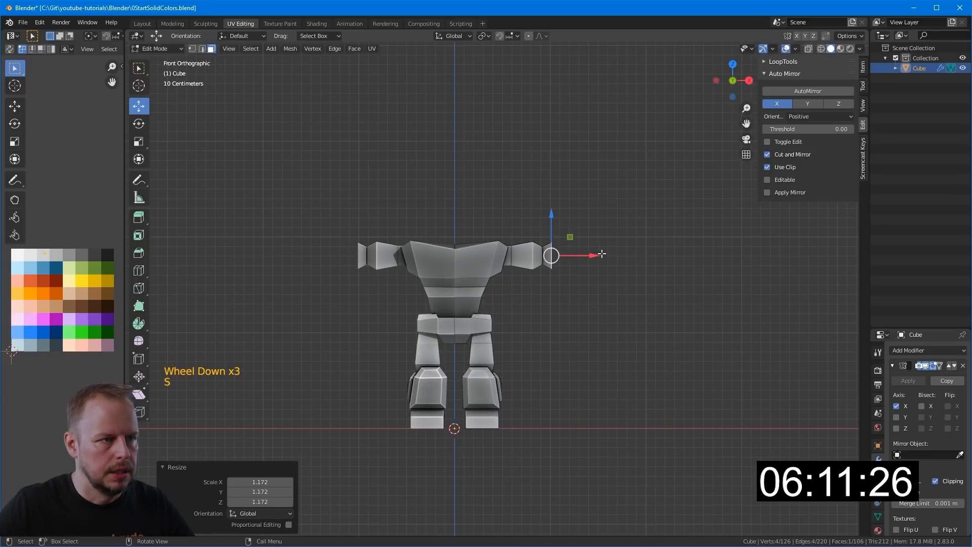
Step: Extrude the forearm about 0.36 m outward and enlarge its end face
{"action": "key", "text": "e"}
{"action": "right_click", "coordinate": [641, 253]}
{"action": "key", "text": "s"}
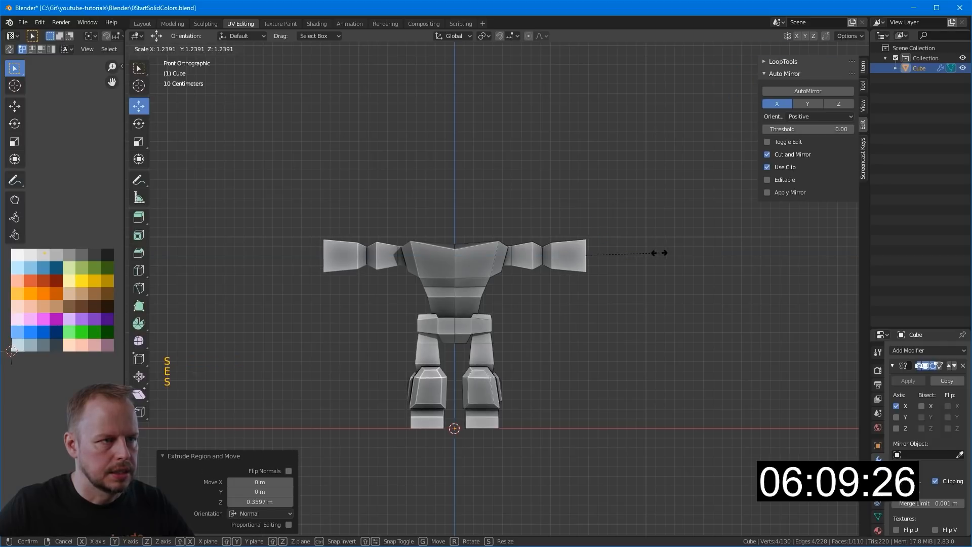
{"action": "left_click", "coordinate": [658, 250]}
Step: Extrude the forearm's end face about 0.074 m and scale it to 0.535 for a tapered tip
{"action": "key", "text": "e"}
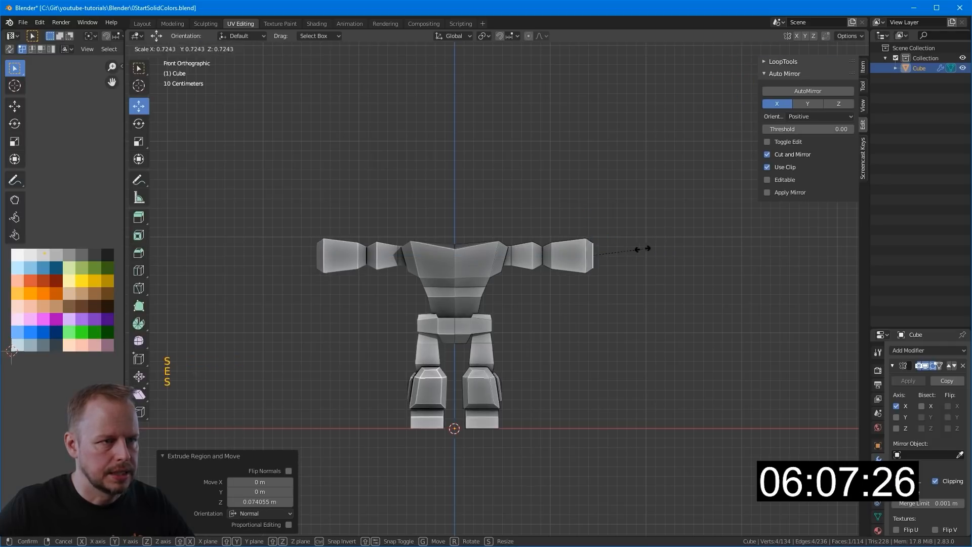
{"action": "right_click", "coordinate": [640, 247]}
{"action": "key", "text": "s"}
{"action": "left_click", "coordinate": [618, 252]}
{"action": "middle_click_drag", "start_coordinate": [618, 251], "coordinate": [628, 293]}
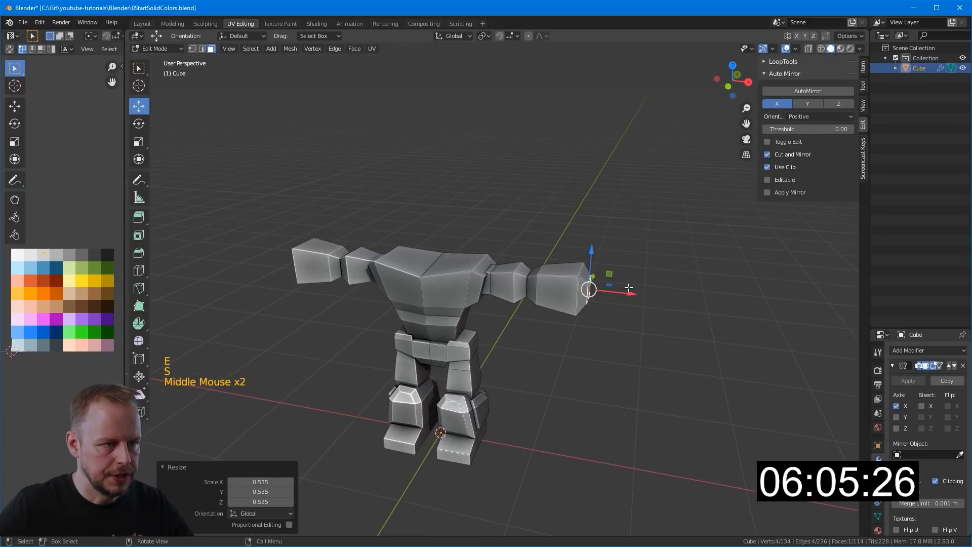
Step: Duplicate and shrink the forearm's end face, extrude it about 0.095 m as a wrist and enlarge its end
{"action": "key", "text": "shift+d"}
{"action": "left_click", "coordinate": [629, 292]}
{"action": "key", "text": "s"}
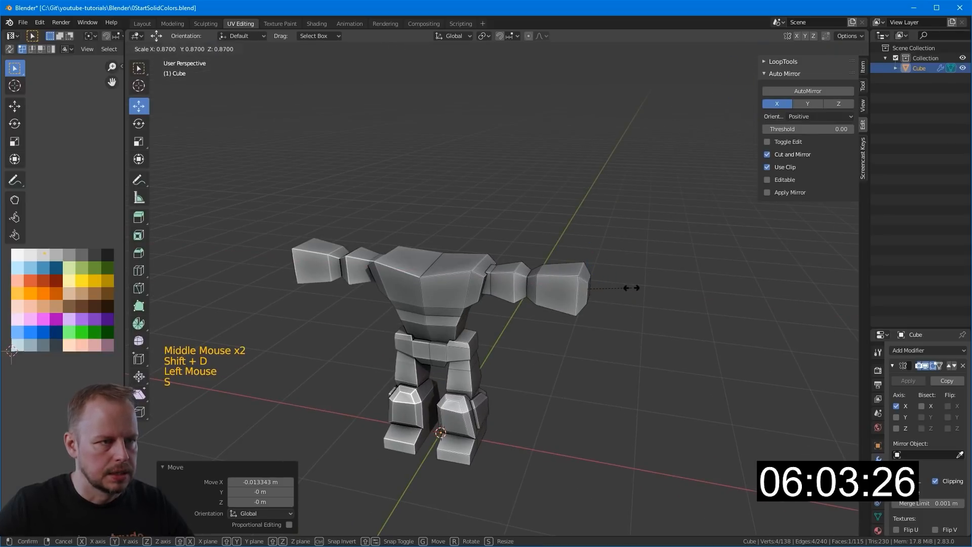
{"action": "left_click", "coordinate": [630, 286]}
{"action": "key", "text": "e"}
{"action": "key", "text": "s"}
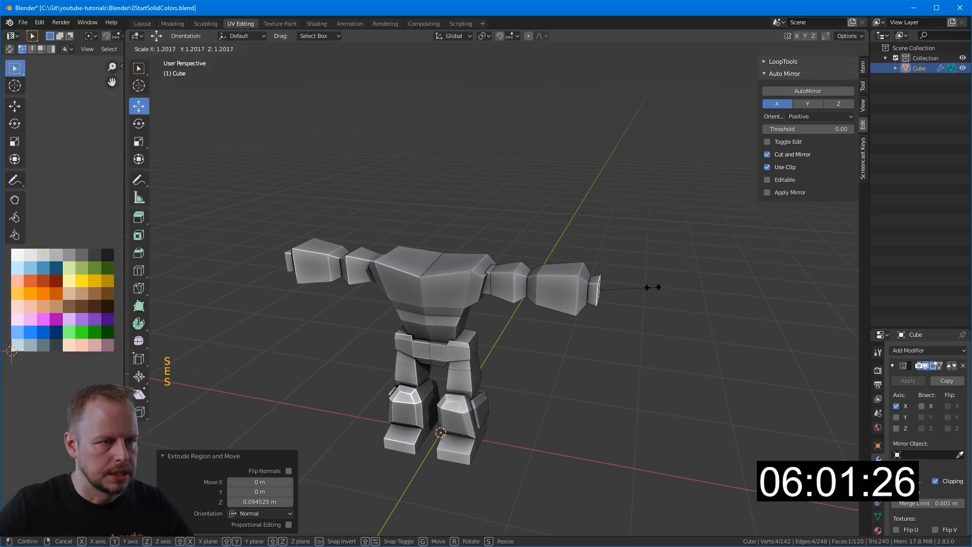
{"action": "left_click", "coordinate": [652, 287]}
Step: Extrude the wrist end about 0.024 m, scale it by 1.398, and extrude it about 0.19 m to form a blocky hand
{"action": "key", "text": "e"}
{"action": "left_click", "coordinate": [654, 288]}
{"action": "key", "text": "s"}
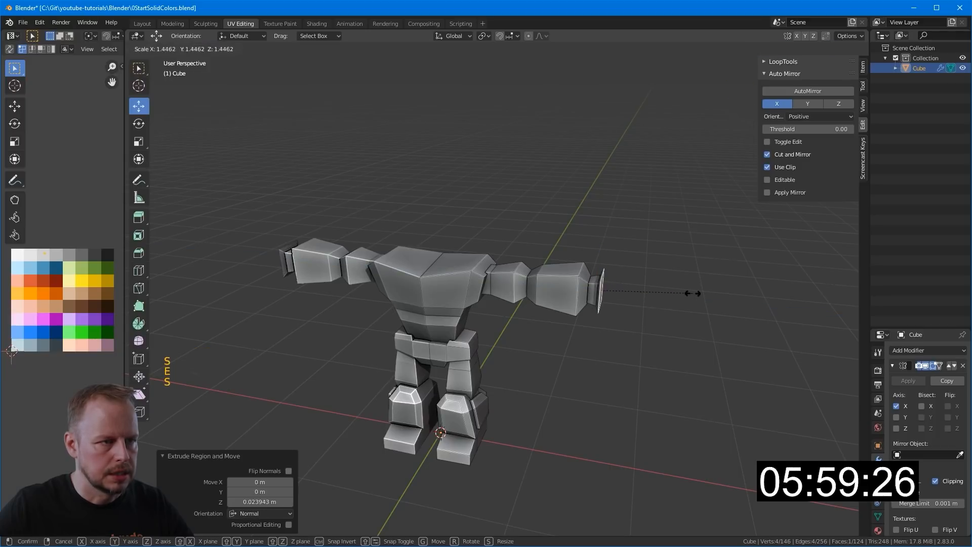
{"action": "left_click", "coordinate": [690, 293]}
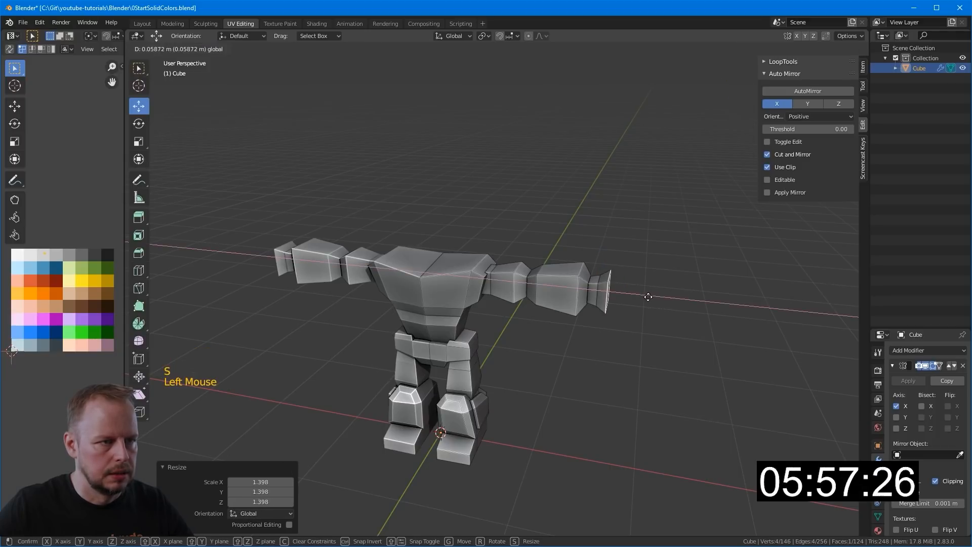
{"action": "key", "text": "e"}
{"action": "left_click", "coordinate": [677, 300]}
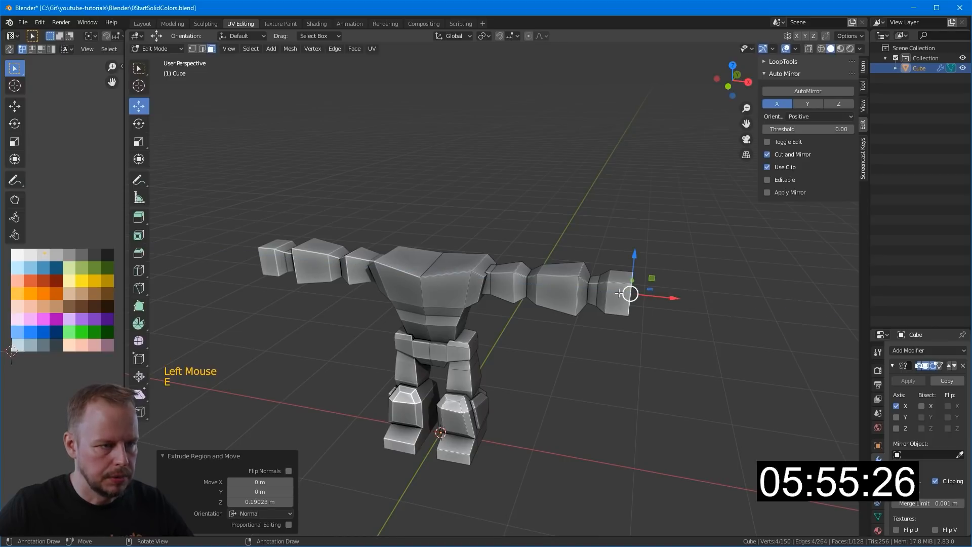
Step: Select the whole linked wrist and hand piece and move it about 0.069 m toward the forearm along X
{"action": "key", "text": "2"}
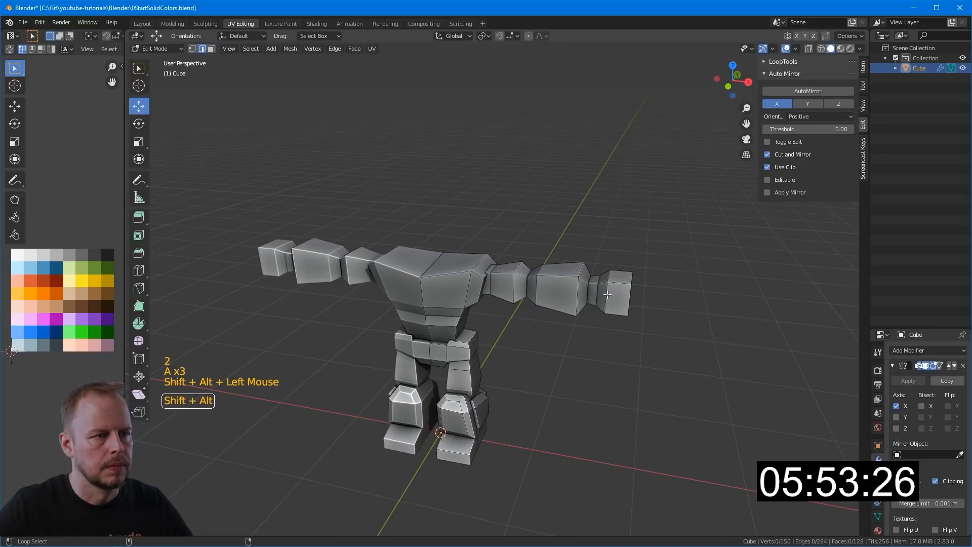
{"action": "key", "text": "s"}
{"action": "left_click_drag", "start_coordinate": [643, 294], "coordinate": [638, 296]}
{"action": "left_click", "coordinate": [620, 299]}
{"action": "key", "text": "l"}
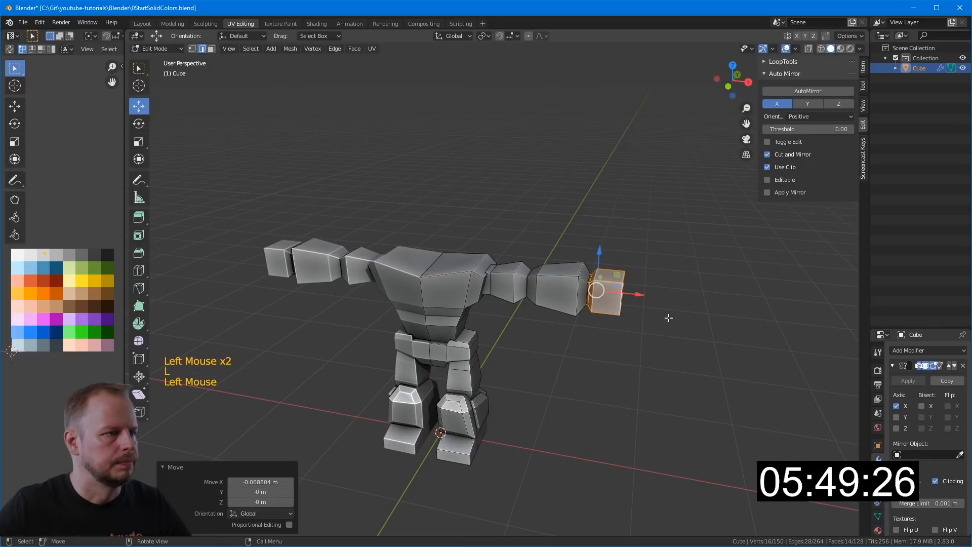
{"action": "left_click", "coordinate": [677, 326]}
Step: From the top view, move the rear face at the forearm's outer end about 0.15 m along X and 0.12 m along Y
{"action": "middle_click_drag", "start_coordinate": [678, 327], "coordinate": [655, 339]}
{"action": "key", "text": "3"}
{"action": "mouse_move", "coordinate": [544, 314]}
{"action": "middle_mouse_down"}
{"action": "mouse_move", "coordinate": [587, 302]}
{"action": "mouse_move", "coordinate": [456, 273]}
{"action": "mouse_move", "coordinate": [532, 313]}
{"action": "middle_mouse_up"}
{"action": "left_click", "coordinate": [391, 273]}
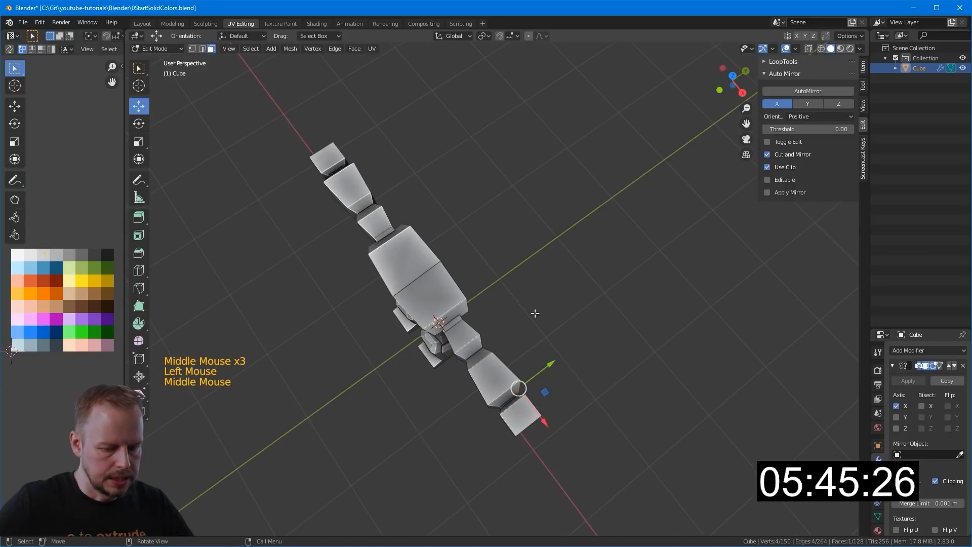
{"action": "key", "text": "KP_7"}
{"action": "key", "text": "g"}
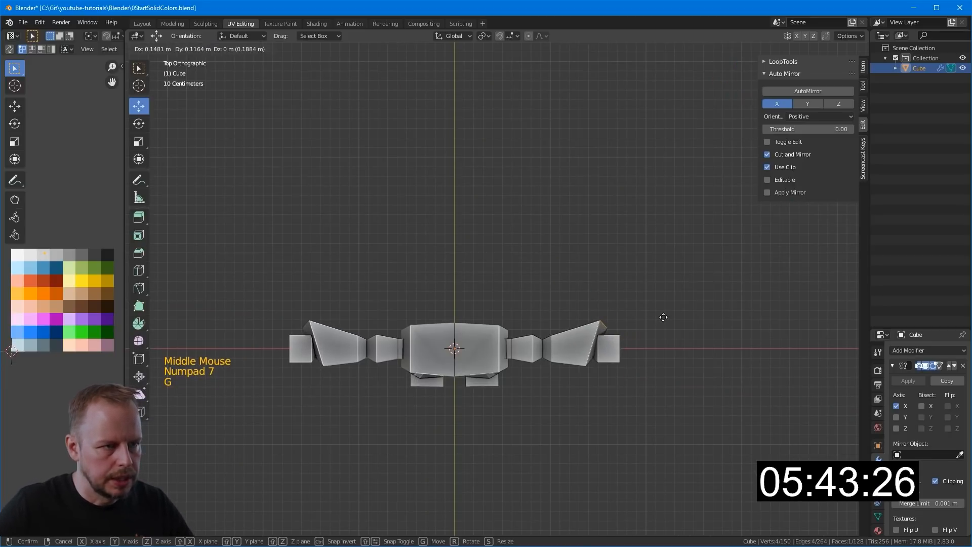
{"action": "left_click", "coordinate": [663, 317]}
Step: Move the upper arm's rear vertical edge about 0.061 m backward along the Y axis
{"action": "middle_click_drag", "start_coordinate": [663, 317], "coordinate": [498, 208]}
{"action": "key", "text": "2"}
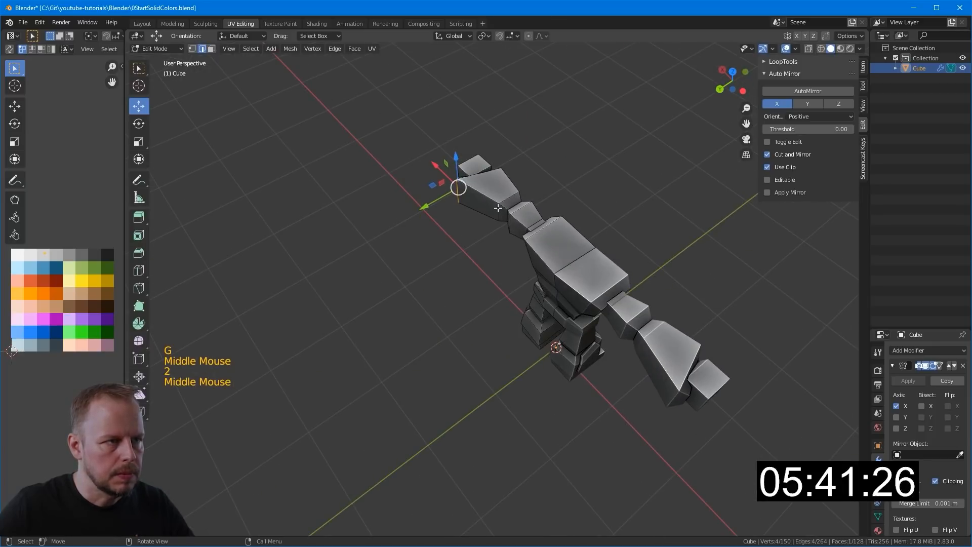
{"action": "left_click", "coordinate": [498, 207]}
{"action": "left_click_drag", "start_coordinate": [497, 211], "coordinate": [495, 212]}
{"action": "middle_click_drag", "start_coordinate": [495, 213], "coordinate": [485, 207]}
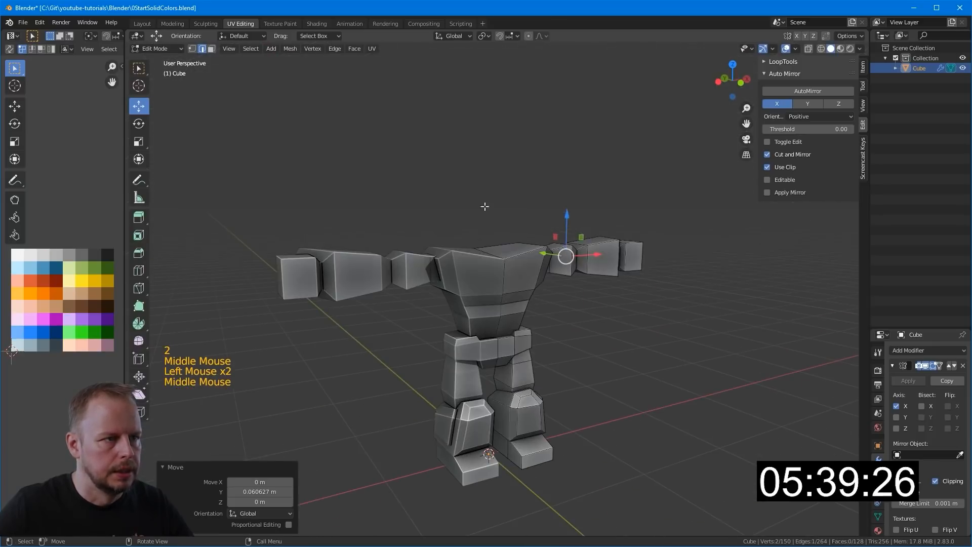
{"action": "key", "text": "3"}
{"action": "left_click", "coordinate": [461, 260]}
{"action": "middle_click_drag", "start_coordinate": [461, 260], "coordinate": [560, 182]}
{"action": "scroll", "coordinate": [462, 246], "scroll_direction": "down", "scroll_amount": 1}
{"action": "key", "text": "2"}
{"action": "left_click", "coordinate": [462, 246]}
Step: Inset the chest's top face and upper front face together by about 0.125 m with the boundary option off
{"action": "key", "text": "3"}
{"action": "left_click", "coordinate": [481, 273]}
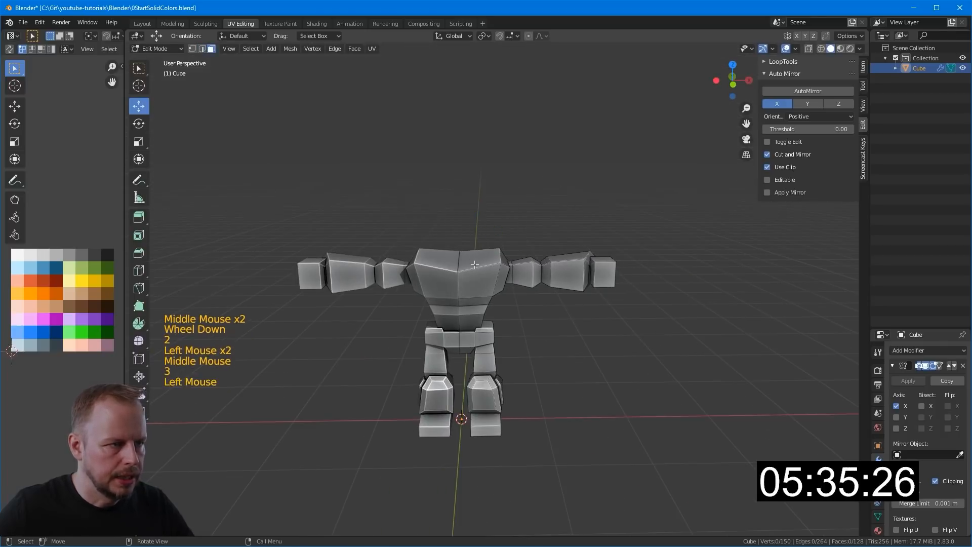
{"action": "left_click", "coordinate": [517, 277], "text": "shift"}
{"action": "middle_click_drag", "start_coordinate": [517, 277], "coordinate": [641, 247]}
{"action": "scroll", "coordinate": [547, 302], "scroll_direction": "up", "scroll_amount": 4}
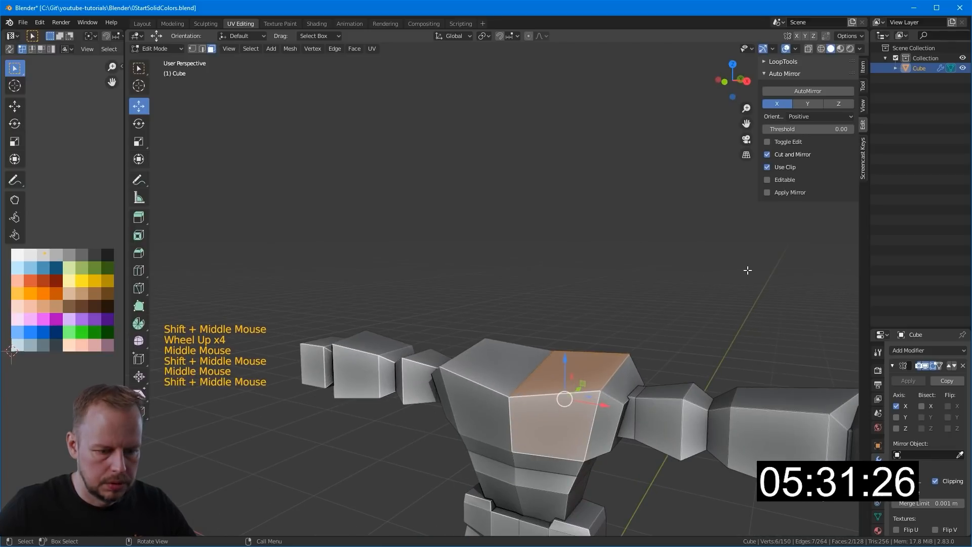
{"action": "key", "text": "o"}
{"action": "key", "text": "o"}
{"action": "key", "text": "i"}
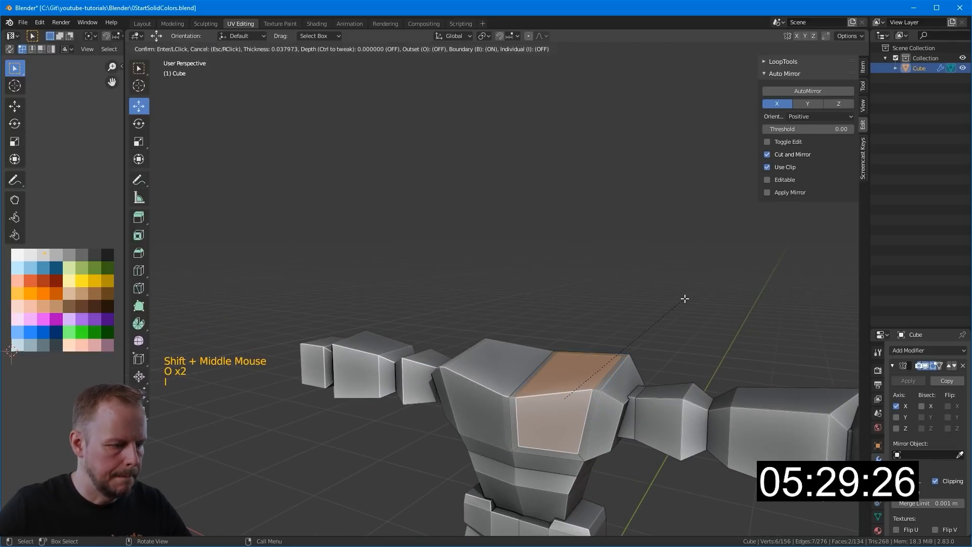
{"action": "key", "text": "b"}
{"action": "left_click", "coordinate": [666, 303]}
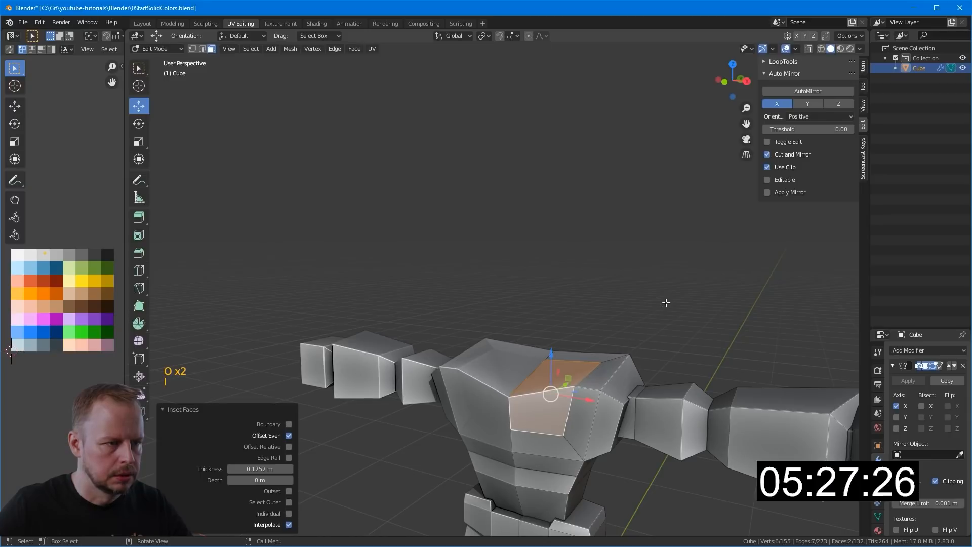
Step: Inset the chest faces again by about 0.025 m and shrink them inward about 0.09 m to sink a neck recess
{"action": "middle_click_drag", "start_coordinate": [666, 302], "coordinate": [757, 295]}
{"action": "key", "text": "i"}
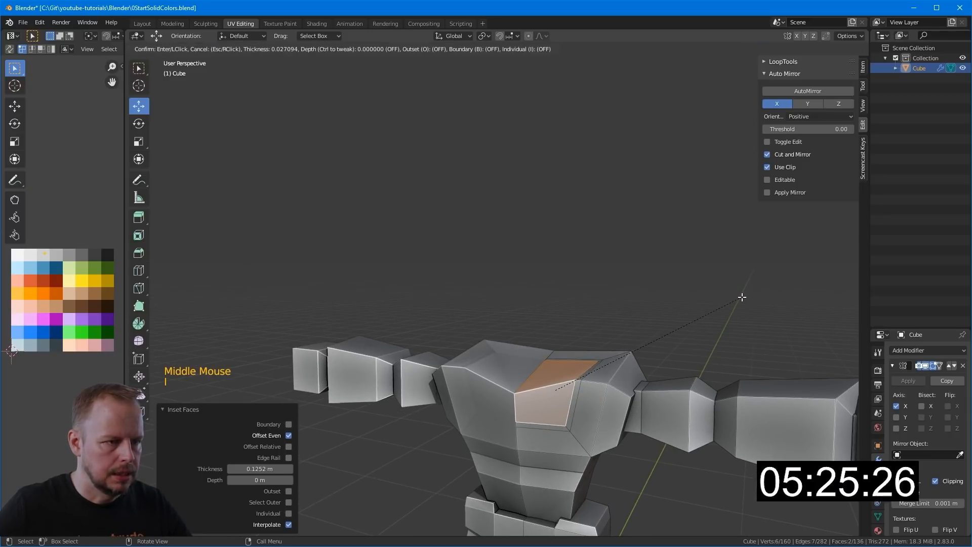
{"action": "left_click", "coordinate": [744, 298]}
{"action": "key", "text": "alt+s"}
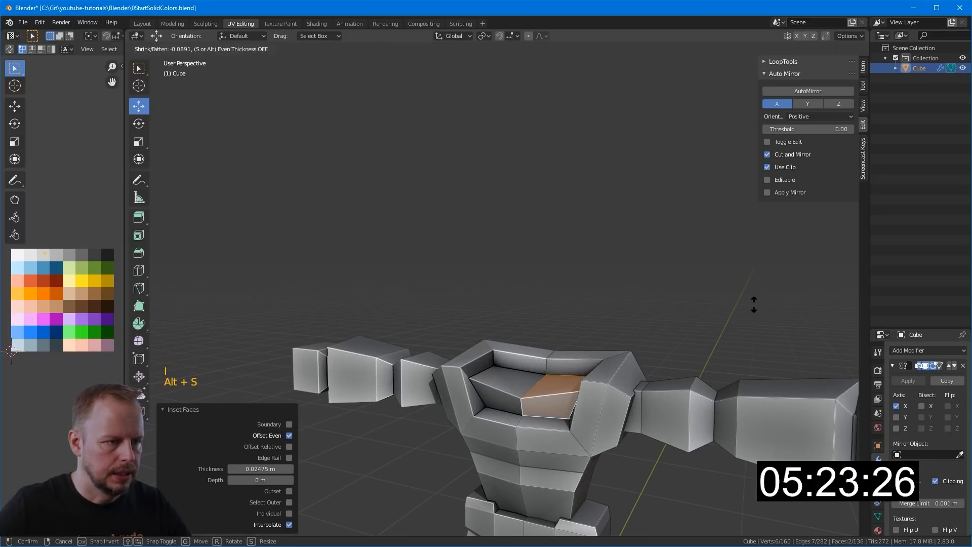
Step: Lower the front ledge face of the neck recess slightly and move it about 0.013 m forward along the Y axis
{"action": "middle_click_drag", "start_coordinate": [754, 302], "coordinate": [567, 364]}
{"action": "key", "text": "3"}
{"action": "left_click", "coordinate": [521, 410]}
{"action": "left_click_drag", "start_coordinate": [525, 377], "coordinate": [525, 383]}
{"action": "middle_click_drag", "start_coordinate": [525, 384], "coordinate": [501, 389]}
{"action": "left_click_drag", "start_coordinate": [525, 421], "coordinate": [516, 422]}
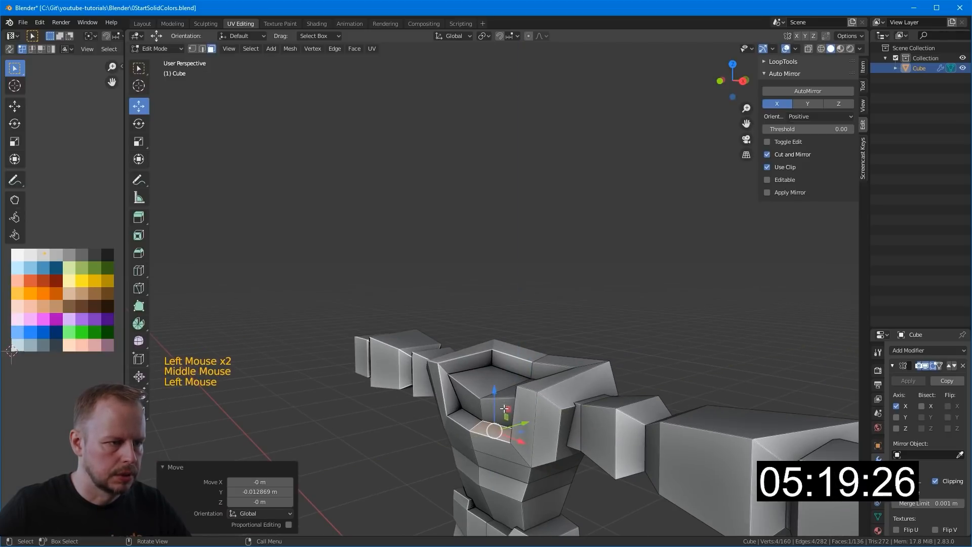
{"action": "key", "text": "2"}
{"action": "left_click", "coordinate": [499, 400]}
{"action": "middle_click_drag", "start_coordinate": [499, 400], "coordinate": [491, 410]}
{"action": "left_click_drag", "start_coordinate": [498, 398], "coordinate": [508, 376]}
{"action": "key", "text": "ctrl+z"}
{"action": "middle_click_drag", "start_coordinate": [509, 377], "coordinate": [600, 371]}
{"action": "key", "text": "3"}
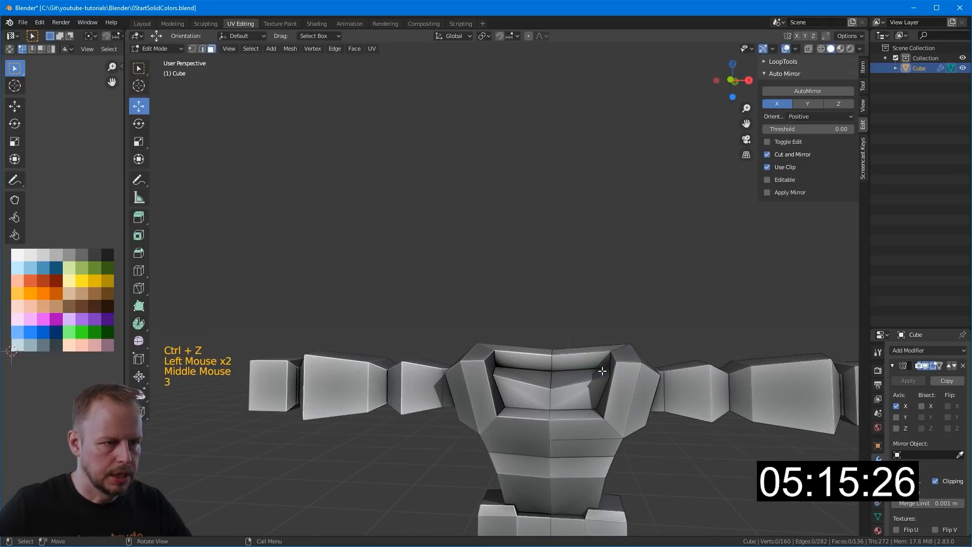
{"action": "key", "text": "2"}
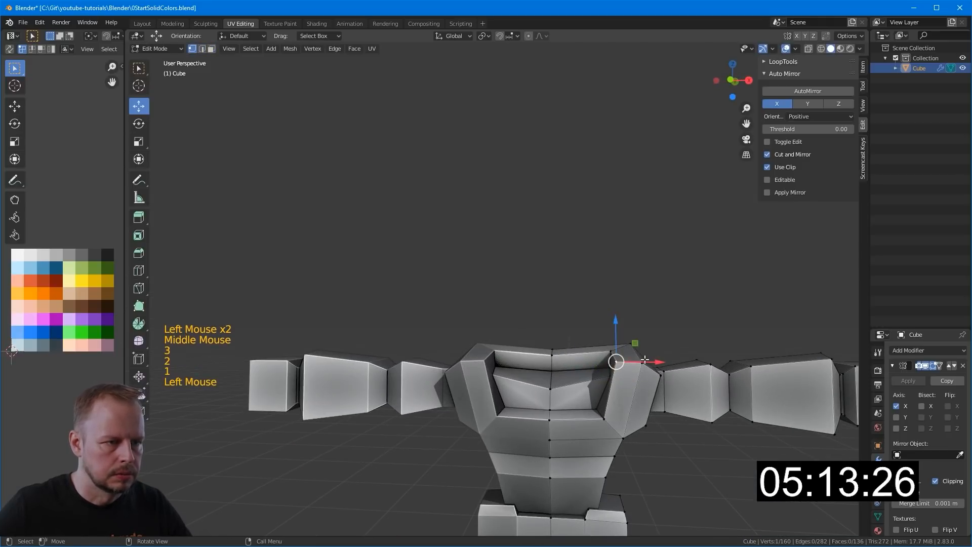
{"action": "left_click", "coordinate": [645, 360]}
{"action": "key", "text": "3"}
{"action": "left_click", "coordinate": [625, 380]}
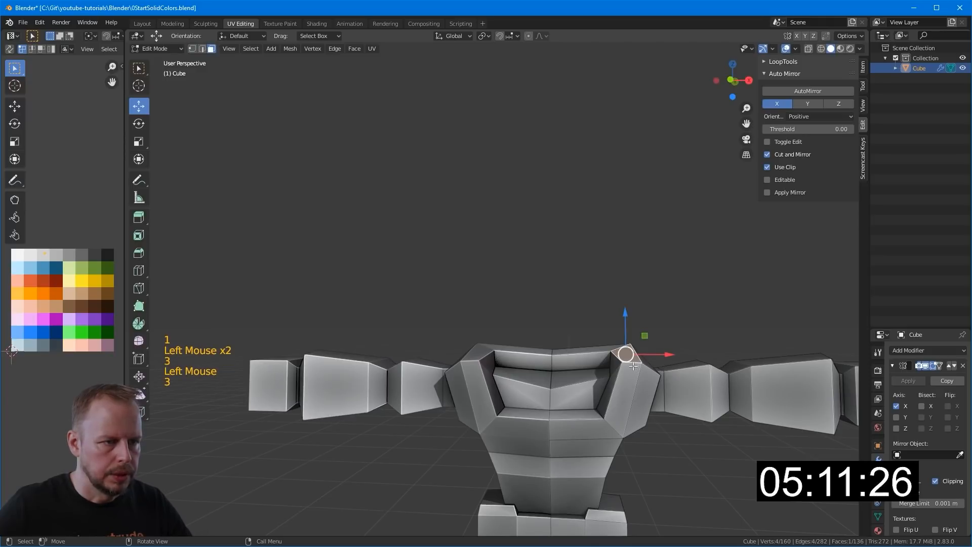
{"action": "left_click", "coordinate": [631, 364], "text": "alt"}
{"action": "left_click_drag", "start_coordinate": [627, 379], "coordinate": [616, 375]}
Step: Duplicate the floor face of the neck recess and raise the copy about 0.26 m along the Z axis
{"action": "middle_click_drag", "start_coordinate": [596, 352], "coordinate": [594, 363]}
{"action": "left_click", "coordinate": [578, 395]}
{"action": "middle_click_drag", "start_coordinate": [577, 395], "coordinate": [547, 415]}
{"action": "left_click", "coordinate": [563, 392]}
{"action": "key", "text": "shift+d"}
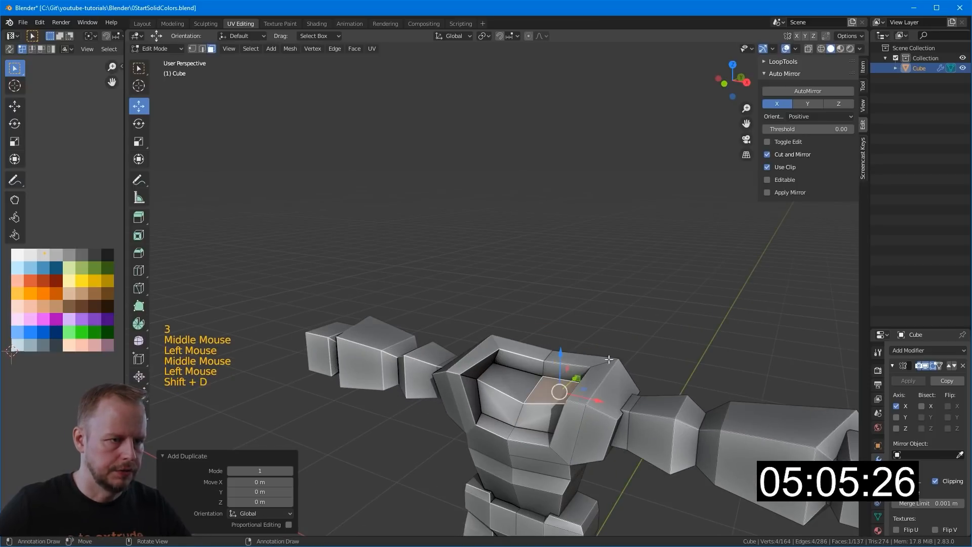
{"action": "left_click_drag", "start_coordinate": [563, 363], "coordinate": [600, 314]}
Step: Flatten the copied face by scaling it to 0 on Z and move it about 0.133 m inward along the X axis
{"action": "key", "text": "s"}
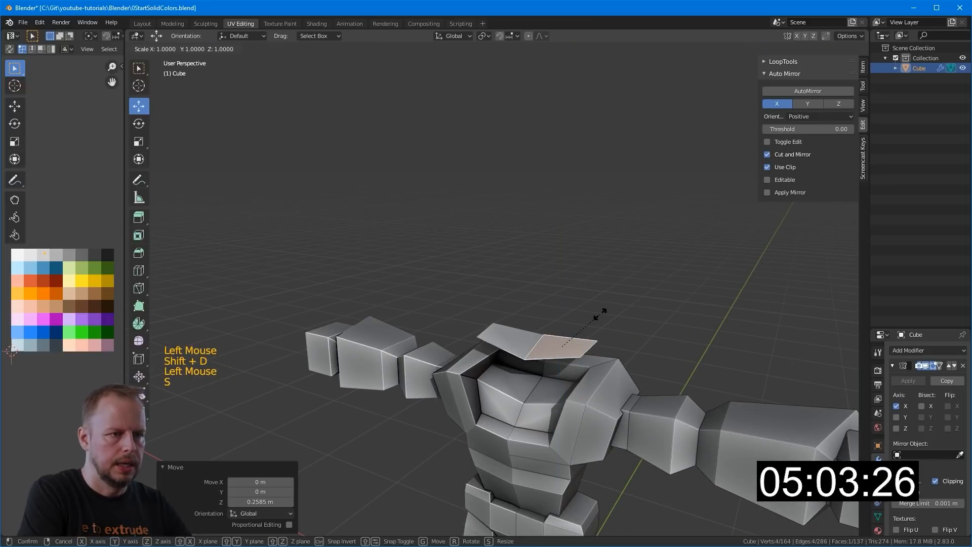
{"action": "key", "text": "x"}
{"action": "right_click", "coordinate": [600, 314]}
{"action": "key", "text": "s"}
{"action": "key", "text": "z"}
{"action": "key", "text": "0"}
{"action": "left_click", "coordinate": [600, 314]}
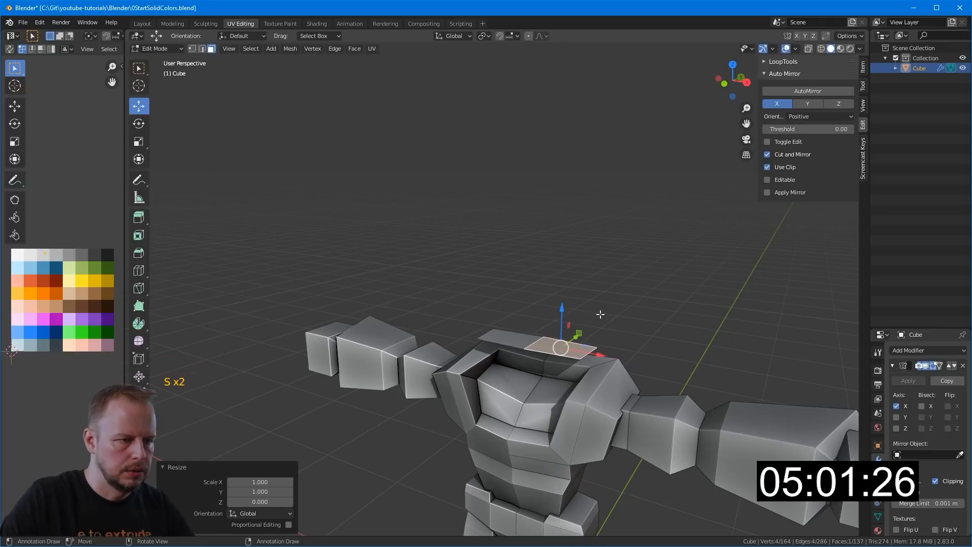
{"action": "left_click_drag", "start_coordinate": [594, 353], "coordinate": [574, 353]}
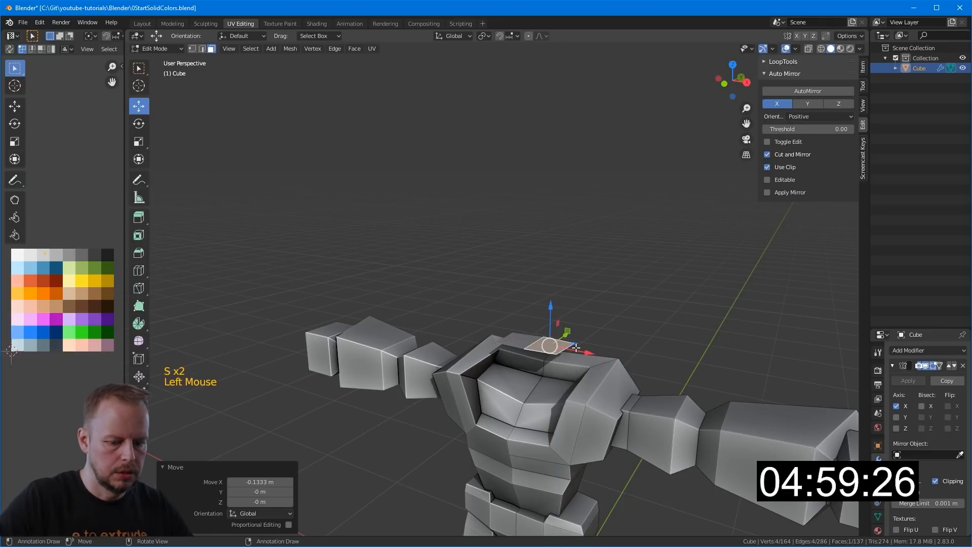
Step: Lower the flattened face into the neck recess and move it about 0.055 m further inward along the X axis
{"action": "key", "text": "KP_7"}
{"action": "scroll", "coordinate": [686, 398], "scroll_direction": "up", "scroll_amount": 1}
{"action": "middle_click_drag", "start_coordinate": [686, 398], "coordinate": [590, 267]}
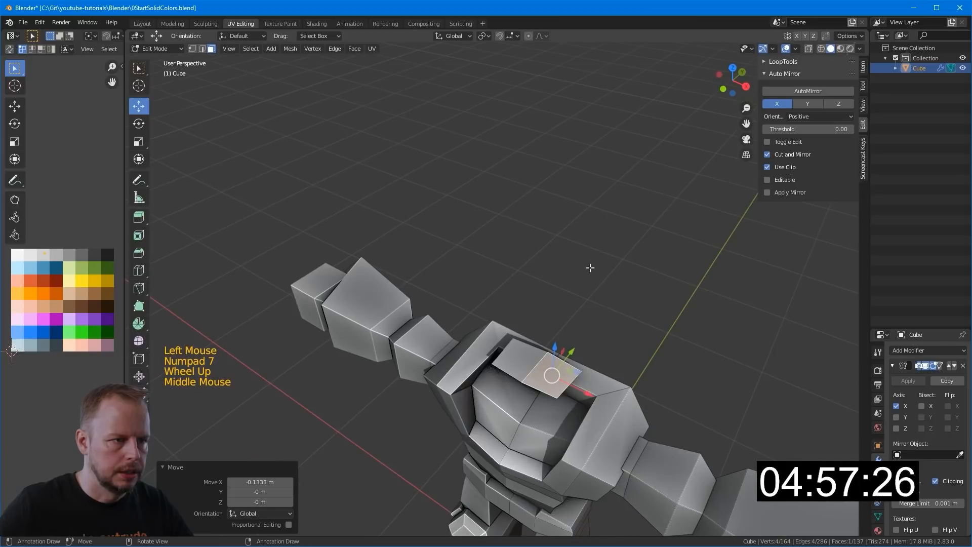
{"action": "left_click_drag", "start_coordinate": [557, 345], "coordinate": [559, 401]}
{"action": "middle_click_drag", "start_coordinate": [578, 387], "coordinate": [559, 397]}
{"action": "left_click_drag", "start_coordinate": [558, 397], "coordinate": [559, 395]}
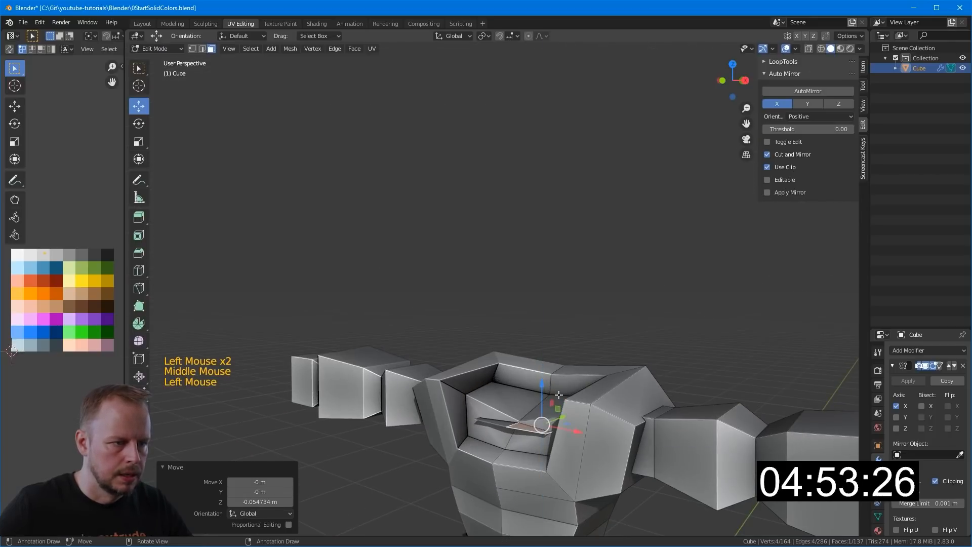
{"action": "left_click", "coordinate": [577, 429]}
Step: Extrude the flattened face upward a little over 0.2 m as a head block and slightly shift its front vertical edge
{"action": "key", "text": "e"}
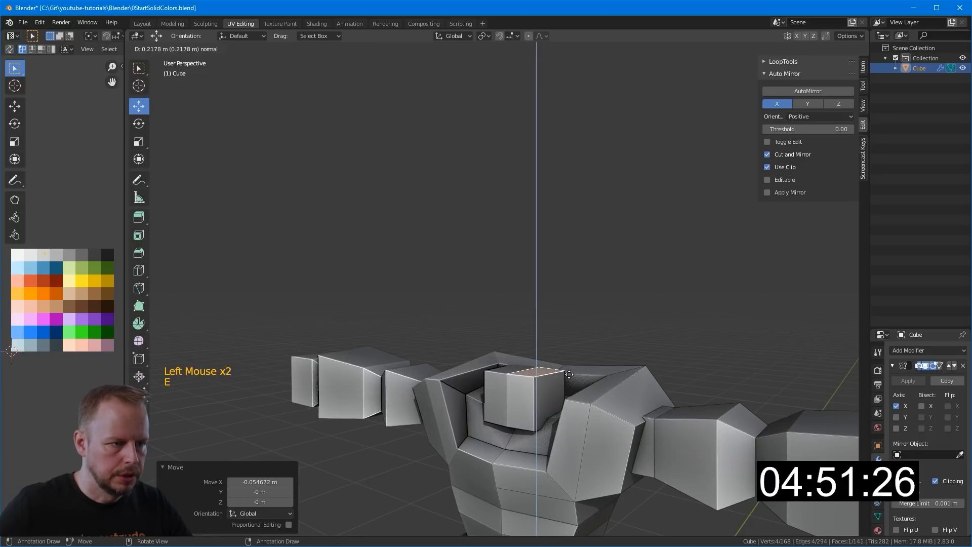
{"action": "left_click", "coordinate": [572, 365]}
{"action": "middle_click_drag", "start_coordinate": [572, 366], "coordinate": [501, 400]}
{"action": "key", "text": "2"}
{"action": "double_click", "coordinate": [497, 408]}
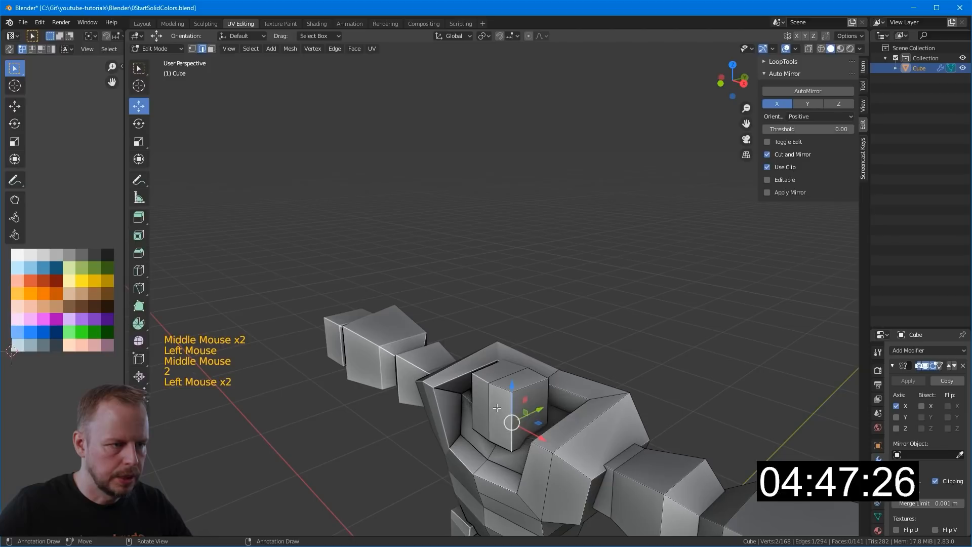
{"action": "left_click_drag", "start_coordinate": [512, 403], "coordinate": [506, 405]}
Step: Move the head block's rear centre vertical edge about 0.042 m backward along the Y axis
{"action": "middle_click_drag", "start_coordinate": [645, 367], "coordinate": [527, 373]}
{"action": "left_click", "coordinate": [446, 385]}
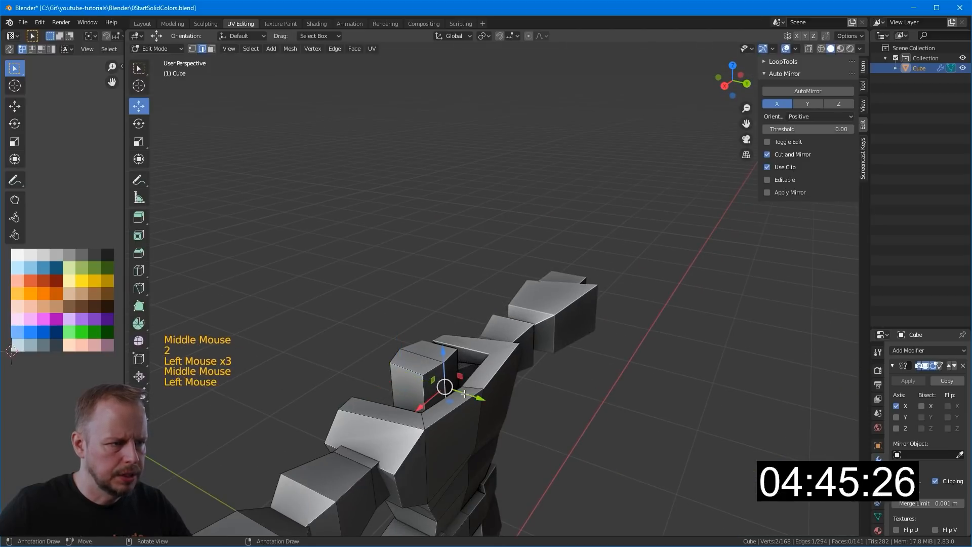
{"action": "left_click_drag", "start_coordinate": [475, 397], "coordinate": [481, 397]}
{"action": "middle_click_drag", "start_coordinate": [481, 397], "coordinate": [546, 353]}
Step: Add a vertical loop cut through the head block's side and move its outer edge about 0.027 m outward along X
{"action": "key", "text": "2"}
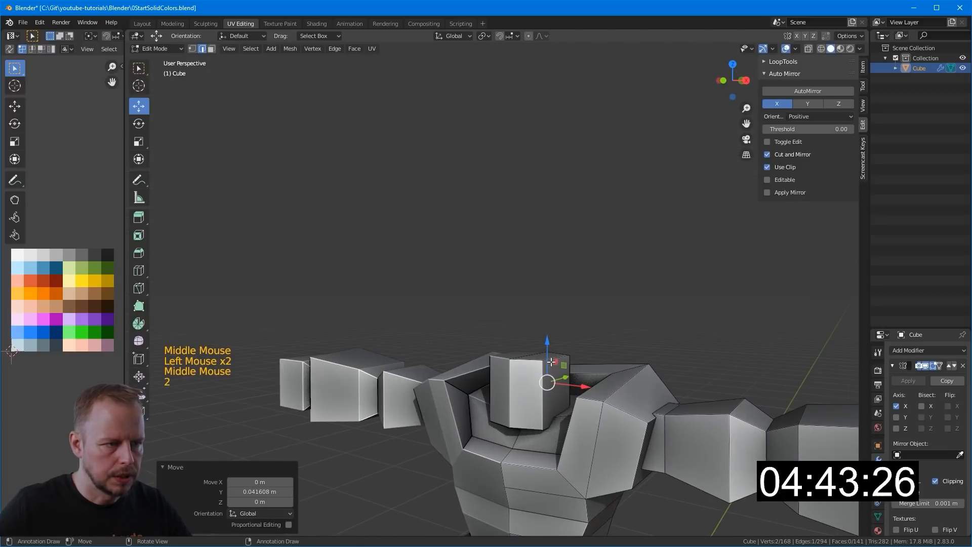
{"action": "key", "text": "ctrl+r"}
{"action": "left_click", "coordinate": [563, 387]}
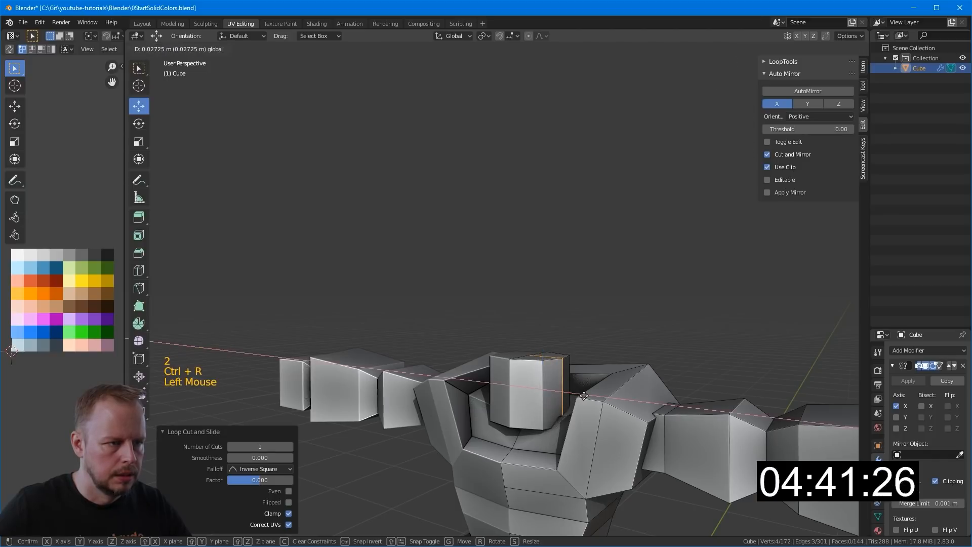
{"action": "left_click", "coordinate": [583, 395]}
Step: Raise the centre vertex on top of the head block to form a peaked crown
{"action": "key", "text": "1"}
{"action": "left_click", "coordinate": [534, 356]}
{"action": "left_click_drag", "start_coordinate": [527, 344], "coordinate": [527, 326]}
{"action": "key", "text": "3"}
{"action": "middle_click_drag", "start_coordinate": [526, 326], "coordinate": [538, 392]}
Step: Select the whole linked head block and raise it about 0.17 m along the Z axis
{"action": "key", "text": "2"}
{"action": "left_click", "coordinate": [560, 402]}
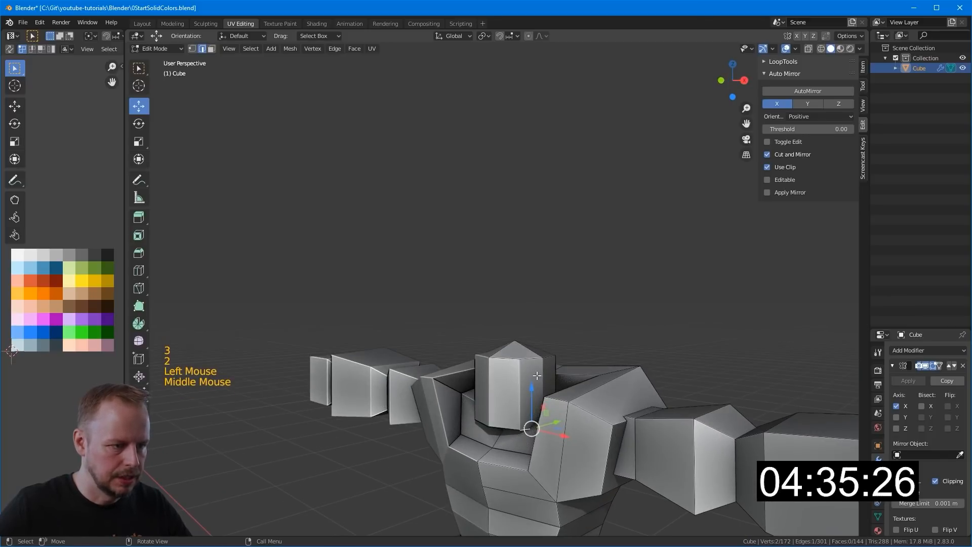
{"action": "left_click", "coordinate": [534, 376]}
{"action": "key", "text": "l"}
{"action": "left_click_drag", "start_coordinate": [529, 349], "coordinate": [529, 310]}
Step: Raise the two outer bottom edges on the head's side about 0.053 m along Z to shape the jawline
{"action": "key", "text": "2"}
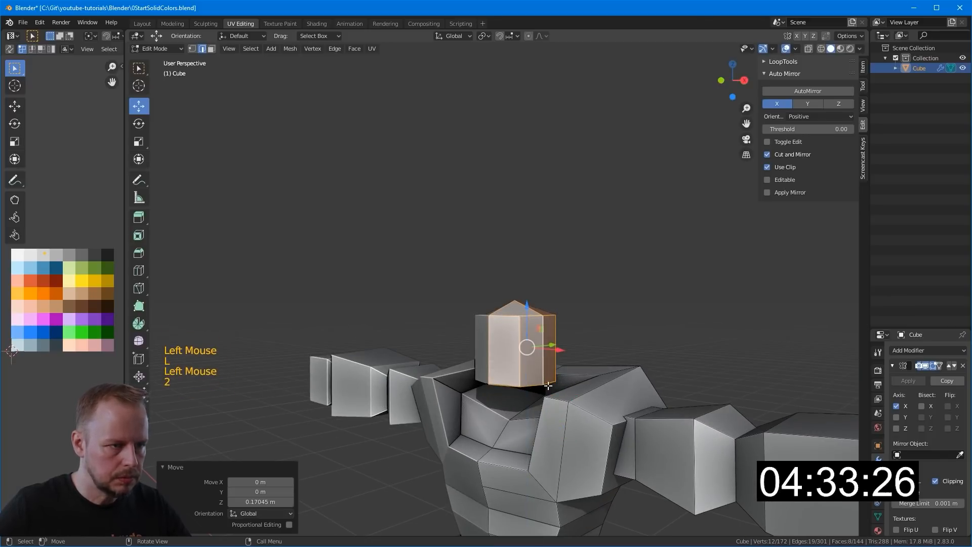
{"action": "left_click", "coordinate": [549, 385]}
{"action": "left_click", "coordinate": [534, 390], "text": "shift"}
{"action": "left_click_drag", "start_coordinate": [542, 353], "coordinate": [545, 336]}
{"action": "middle_click_drag", "start_coordinate": [545, 338], "coordinate": [554, 340]}
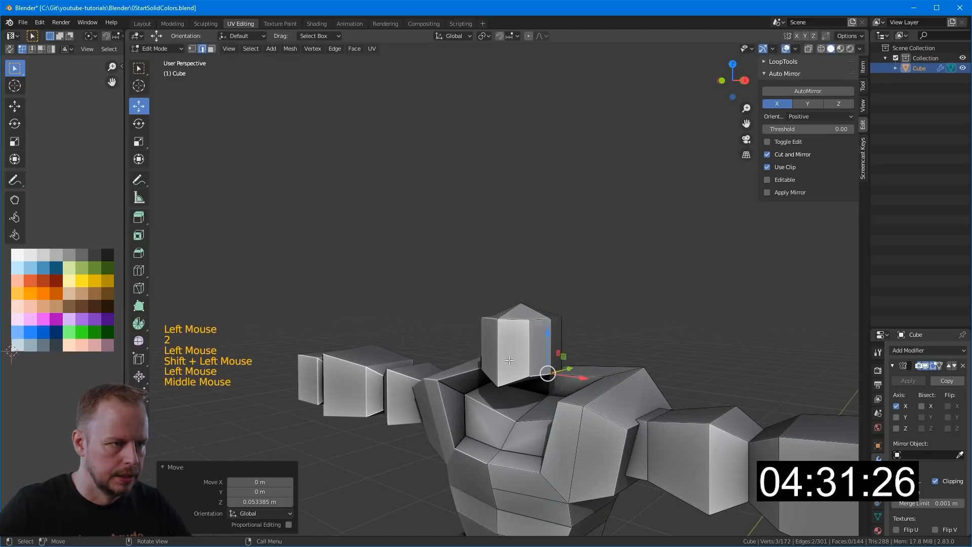
Step: Lower the two upper front vertices of the head slightly along the Z axis to slope the forehead
{"action": "key", "text": "2"}
{"action": "left_click", "coordinate": [498, 351]}
{"action": "key", "text": "1"}
{"action": "left_click", "coordinate": [500, 318]}
{"action": "left_click", "coordinate": [529, 320], "text": "shift"}
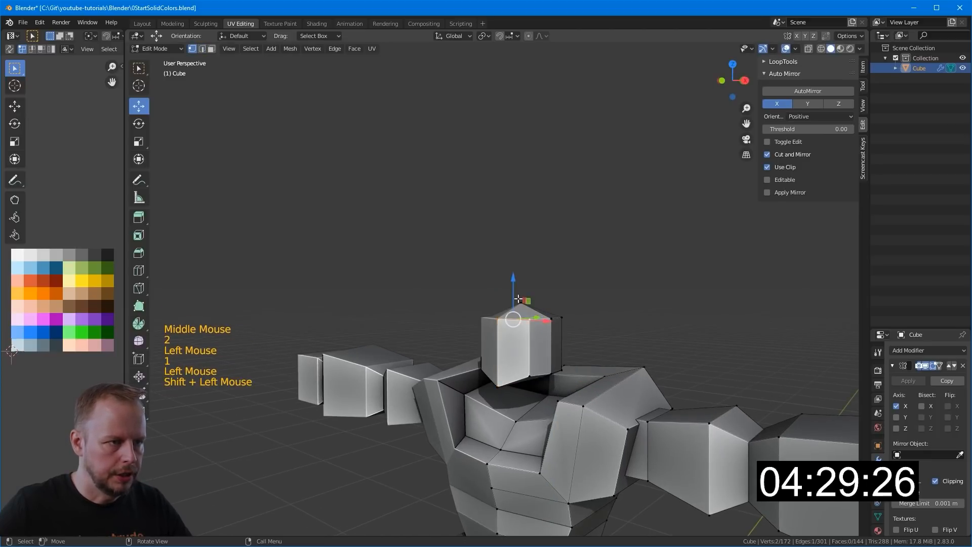
{"action": "left_click_drag", "start_coordinate": [511, 283], "coordinate": [519, 284]}
{"action": "middle_click_drag", "start_coordinate": [518, 303], "coordinate": [519, 305]}
Step: Cut two horizontal edge loops around the head to mark off a band for the eyes
{"action": "key", "text": "3"}
{"action": "left_click", "coordinate": [517, 354]}
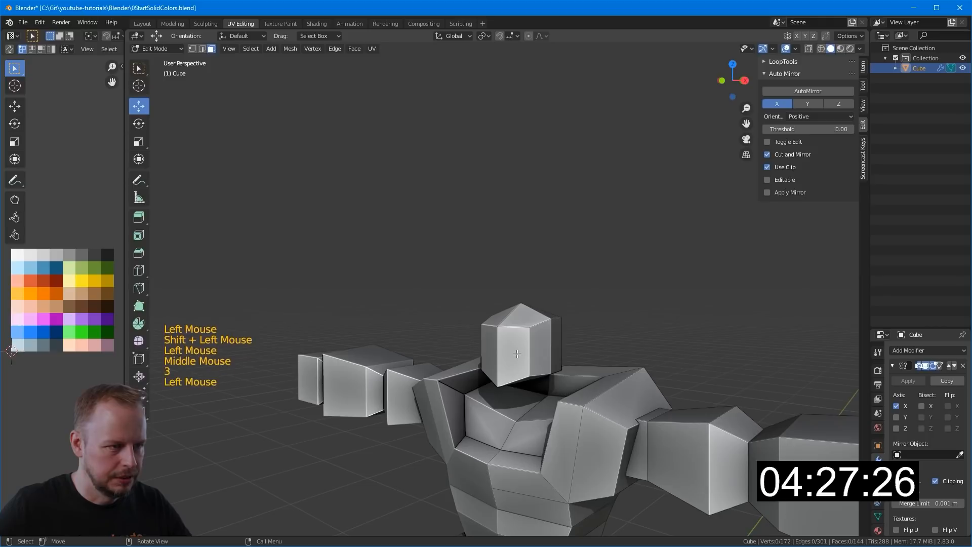
{"action": "middle_click_drag", "start_coordinate": [516, 354], "coordinate": [529, 349]}
{"action": "key", "text": "ctrl+r"}
{"action": "left_click", "coordinate": [532, 345]}
{"action": "left_click", "coordinate": [535, 355]}
{"action": "key", "text": "ctrl+r"}
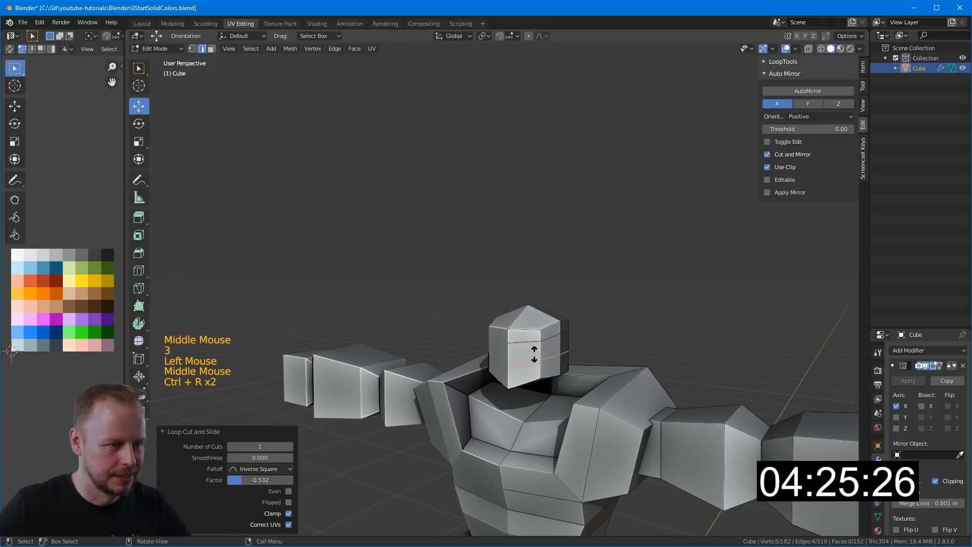
{"action": "left_click", "coordinate": [535, 347]}
{"action": "left_click", "coordinate": [537, 344]}
Step: Nudge an outer side edge of the eye band about 0.01 m outward along X and inset the front eye-band face about 0.032 m
{"action": "key", "text": "3"}
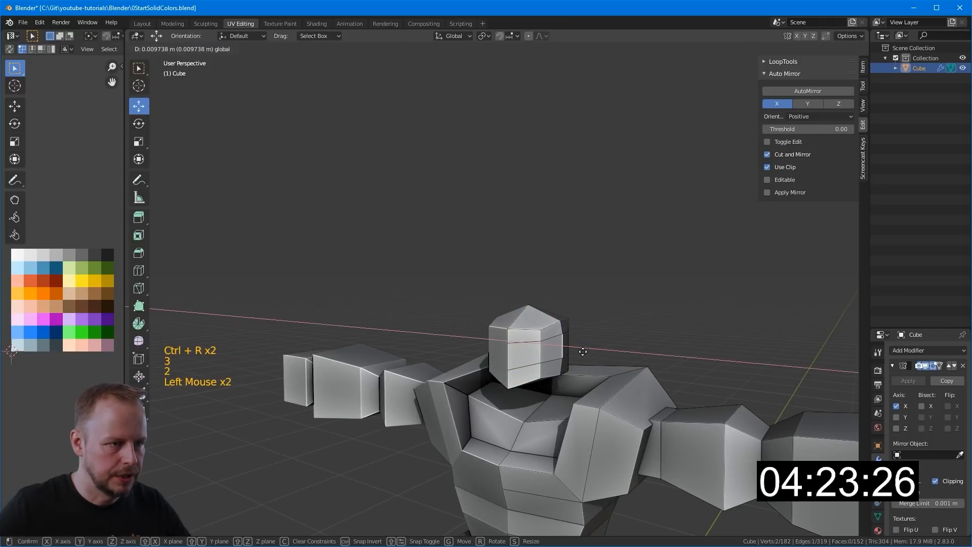
{"action": "key", "text": "3"}
{"action": "left_click", "coordinate": [520, 361]}
{"action": "key", "text": "i"}
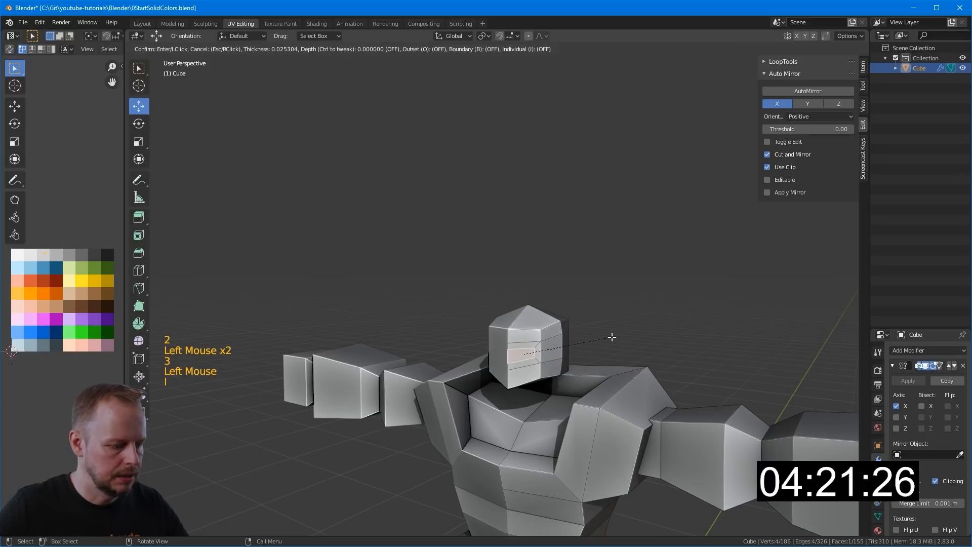
{"action": "left_click", "coordinate": [612, 336]}
Step: Select the whole linked head and scale it by about 1.43 along the Z axis
{"action": "scroll", "coordinate": [618, 331], "scroll_direction": "up", "scroll_amount": 4}
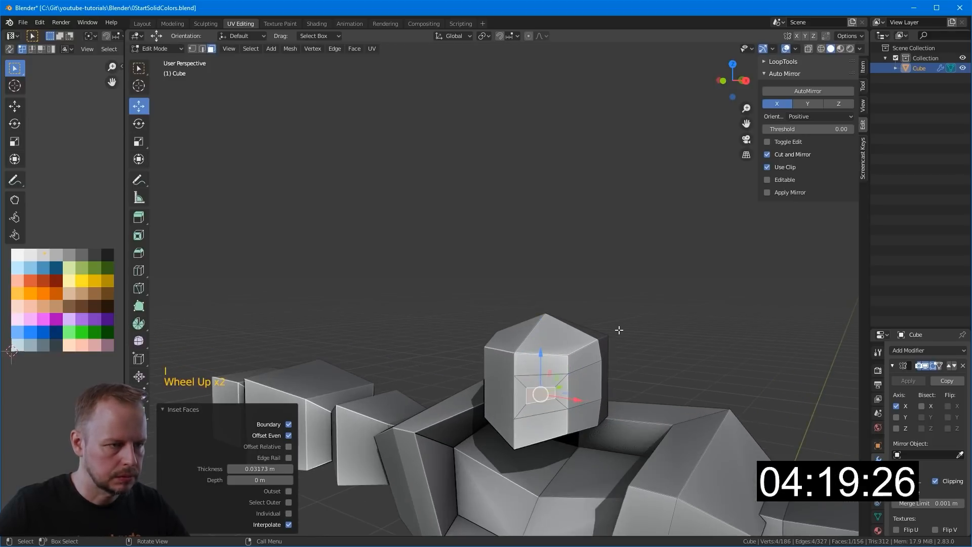
{"action": "key", "text": "KP_1"}
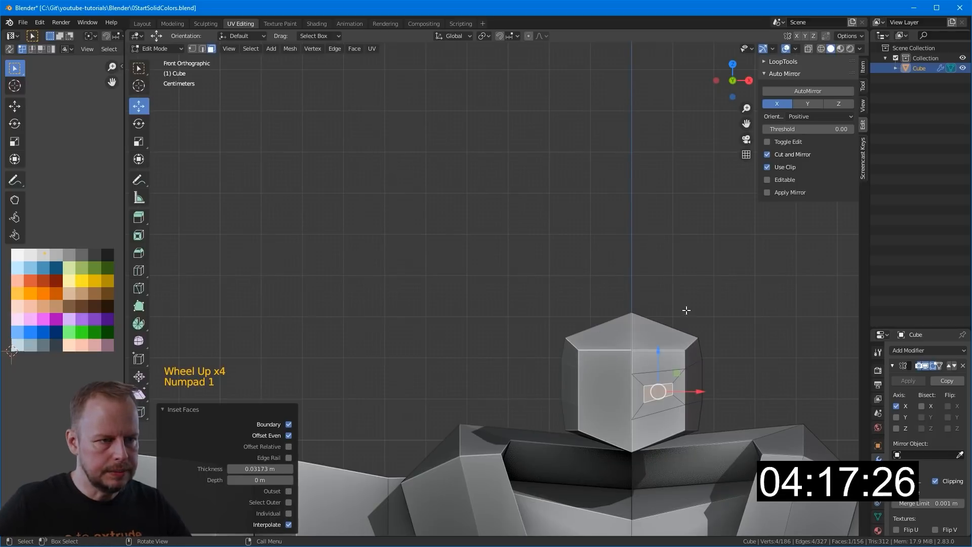
{"action": "key", "text": "l"}
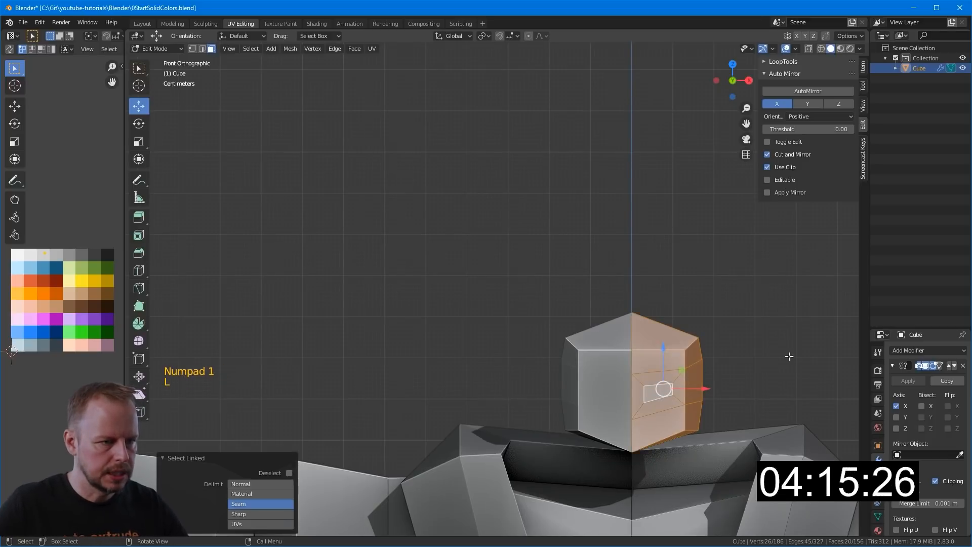
{"action": "key", "text": "s"}
{"action": "key", "text": "z"}
{"action": "left_click", "coordinate": [824, 292]}
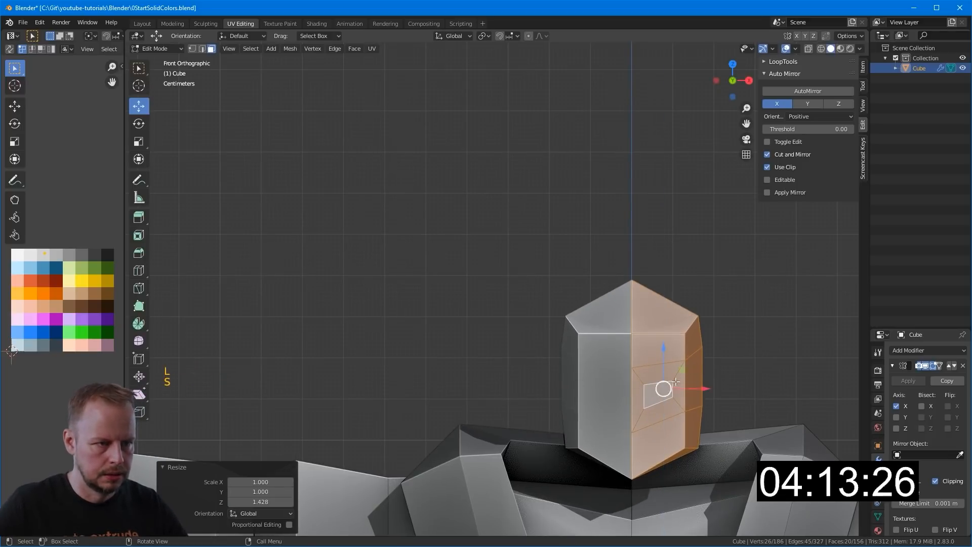
Step: Select the eye-band faces around the head, including the inset eye, and raise them about 0.031 m along Z
{"action": "left_click", "coordinate": [665, 398]}
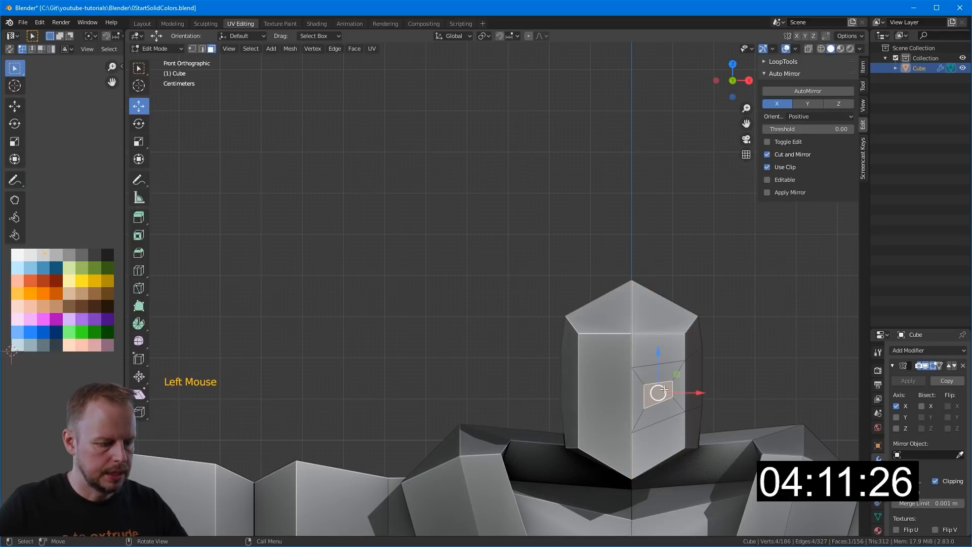
{"action": "key", "text": "l"}
{"action": "triple_click", "coordinate": [674, 380]}
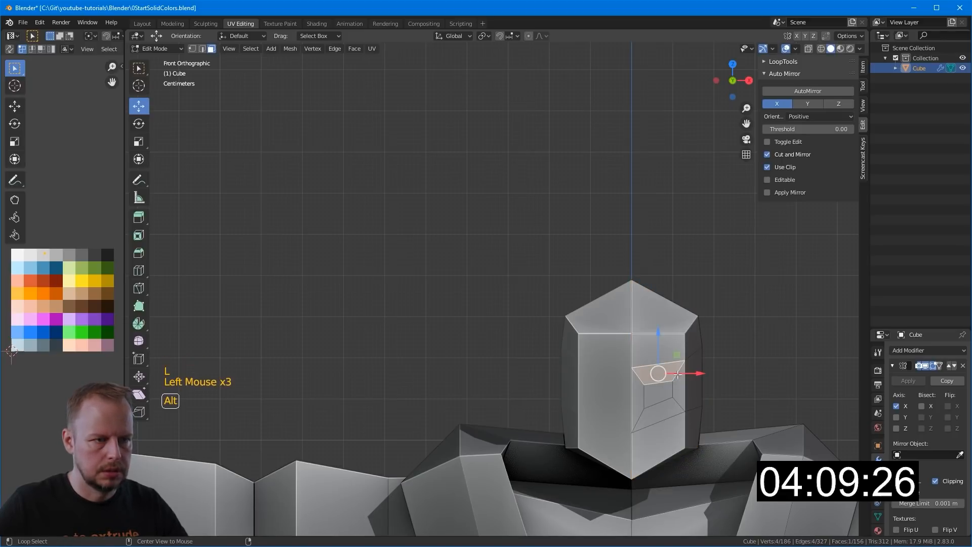
{"action": "left_click", "coordinate": [684, 385], "text": "alt"}
{"action": "left_click", "coordinate": [679, 384], "text": "alt+shift"}
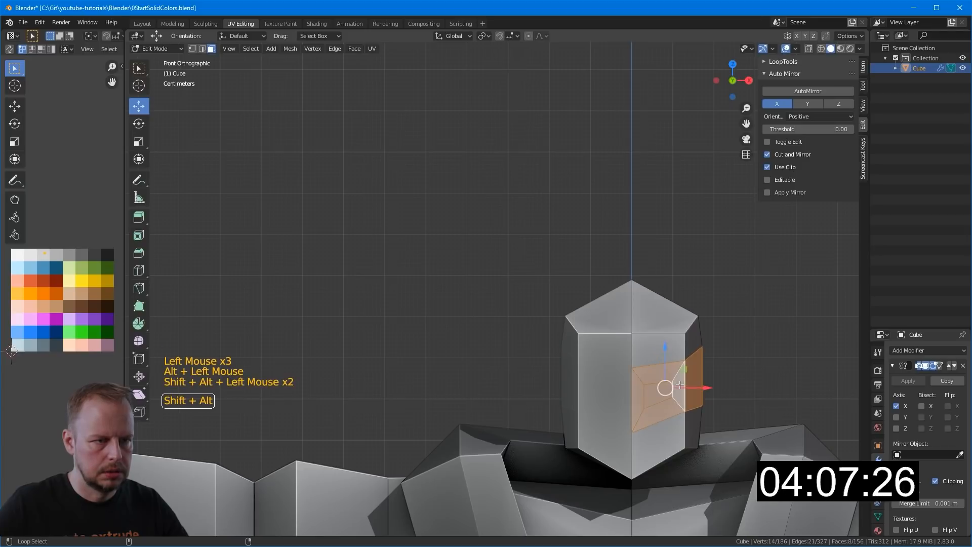
{"action": "left_click", "coordinate": [666, 373]}
{"action": "left_click", "coordinate": [662, 379]}
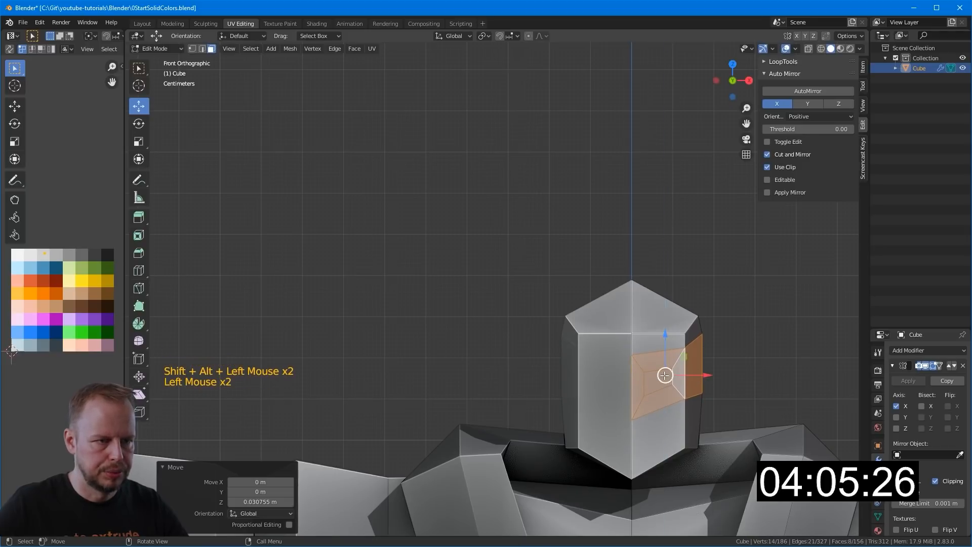
{"action": "key", "text": "ctrl+z"}
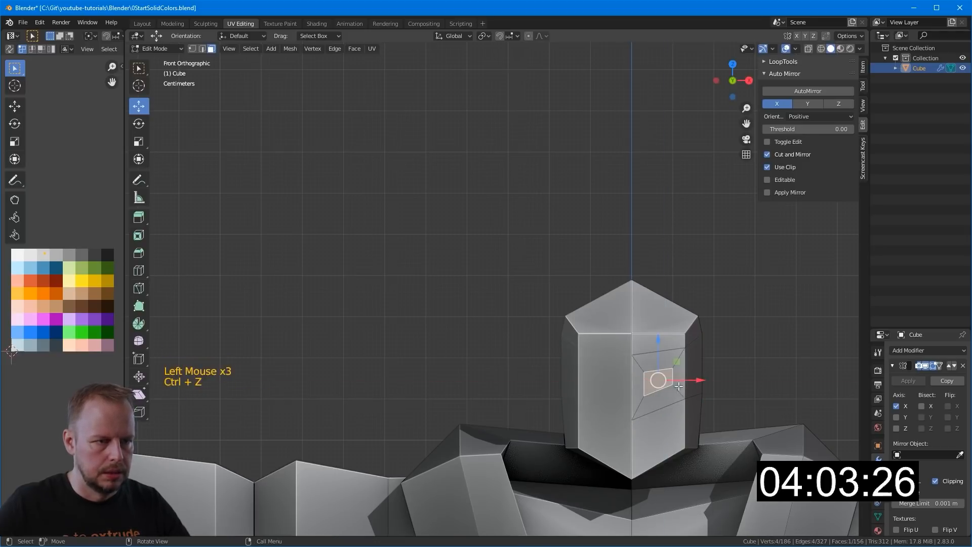
Step: Scale the inner eye face to about 0.535 on Z and rotate it about -9.27° in the front view
{"action": "key", "text": "s"}
{"action": "left_click", "coordinate": [701, 372]}
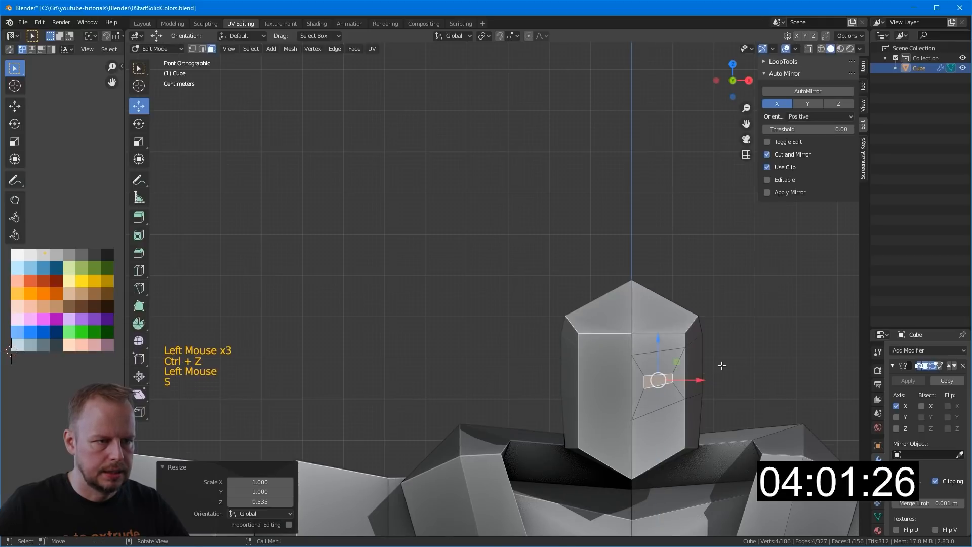
{"action": "key", "text": "r"}
{"action": "left_click", "coordinate": [717, 356]}
Step: Slide an edge of the inner eye face to give the eye a slanted, angry shape
{"action": "middle_click_drag", "start_coordinate": [717, 356], "coordinate": [643, 354]}
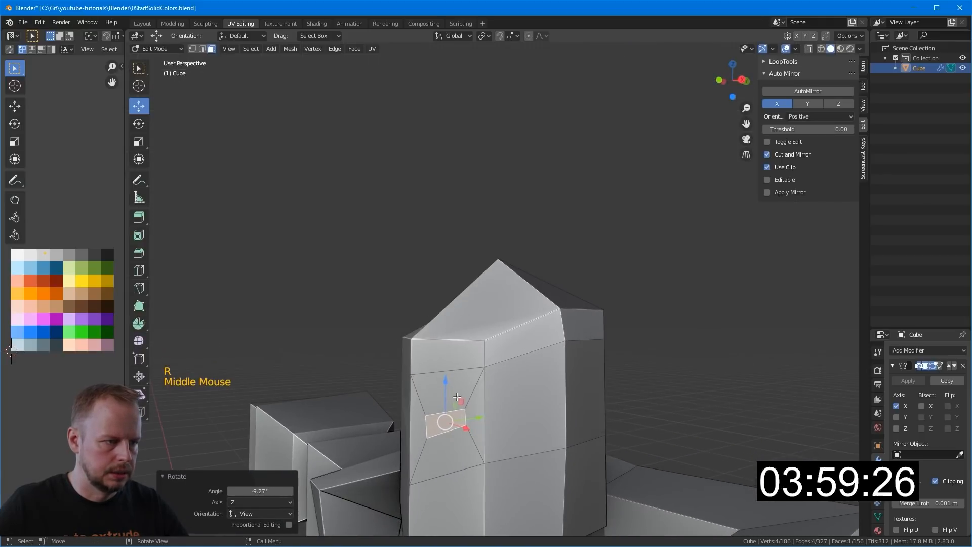
{"action": "key", "text": "2"}
{"action": "key", "text": "g"}
{"action": "key", "text": "g"}
{"action": "middle_click_drag", "start_coordinate": [492, 406], "coordinate": [683, 392]}
{"action": "left_click", "coordinate": [541, 395]}
Step: Extrude the inner eye face about 0.038 m into the head and reposition its UVs on the colour palette
{"action": "key", "text": "3"}
{"action": "left_click", "coordinate": [541, 395]}
{"action": "key", "text": "e"}
{"action": "left_click", "coordinate": [653, 396]}
{"action": "key", "text": "g"}
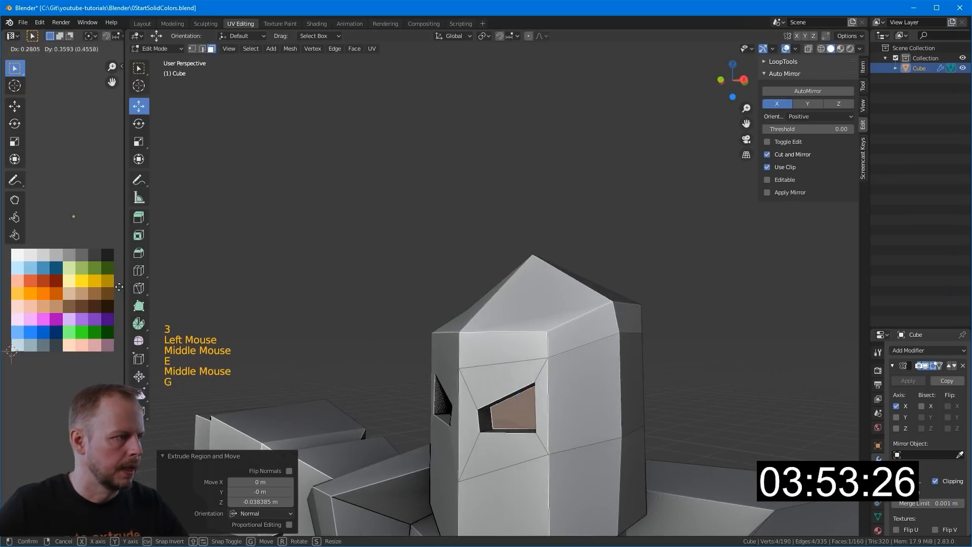
Step: Move the head's front centre edge at eye level about 0.021 m forward along the Y axis
{"action": "scroll", "coordinate": [31, 330], "scroll_direction": "down", "scroll_amount": 3}
{"action": "middle_click_drag", "start_coordinate": [30, 330], "coordinate": [562, 357]}
{"action": "key", "text": "2"}
{"action": "left_click", "coordinate": [543, 286]}
{"action": "left_click", "coordinate": [500, 363]}
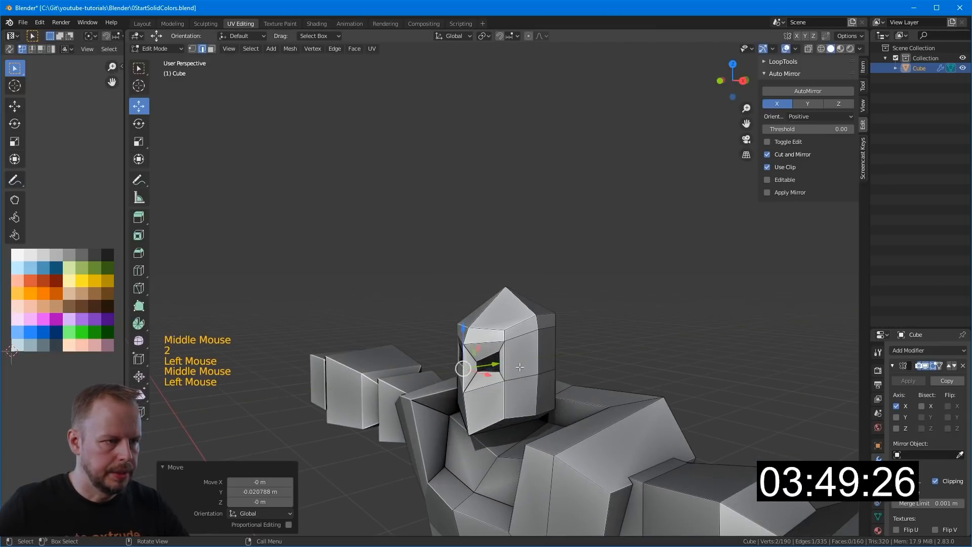
Step: Move the side edge of the head at eye level about 0.013 m outward along the X axis
{"action": "middle_click_drag", "start_coordinate": [500, 364], "coordinate": [551, 334]}
{"action": "left_click", "coordinate": [526, 349]}
{"action": "left_click_drag", "start_coordinate": [605, 328], "coordinate": [610, 329]}
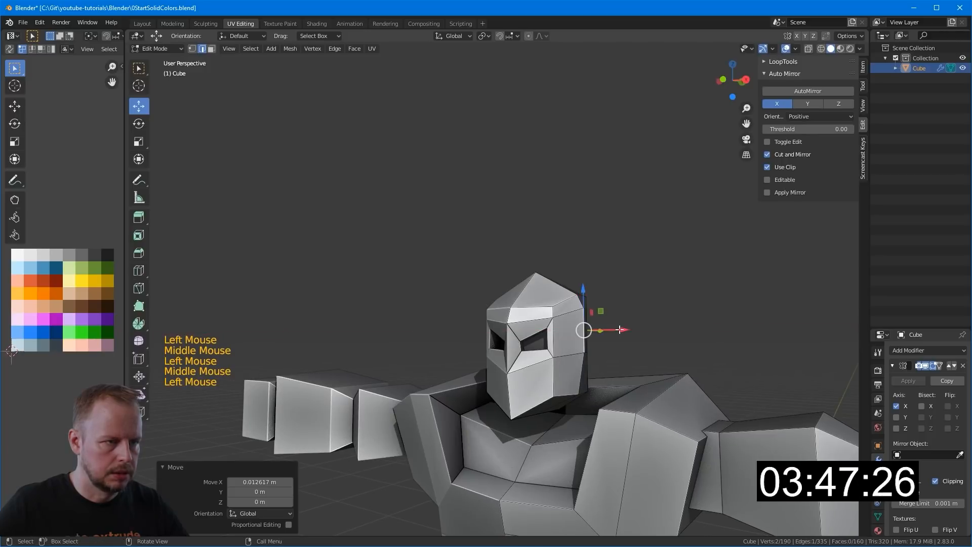
Step: Move the outer lower jaw vertex inward and upward to narrow the jaw towards the chin
{"action": "middle_click_drag", "start_coordinate": [610, 328], "coordinate": [608, 385]}
{"action": "key", "text": "2"}
{"action": "key", "text": "1"}
{"action": "left_click", "coordinate": [602, 393]}
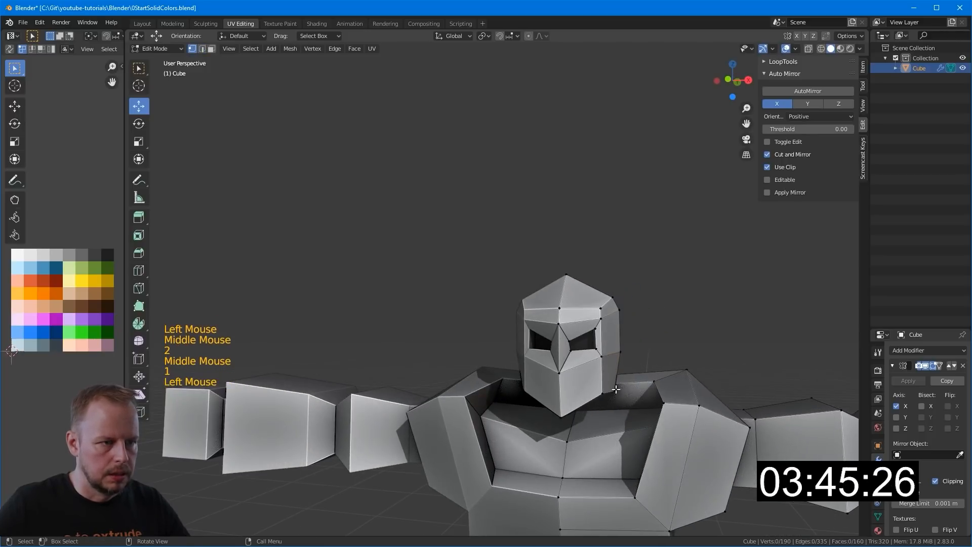
{"action": "key", "text": "g"}
{"action": "left_click", "coordinate": [626, 392]}
{"action": "key", "text": "g"}
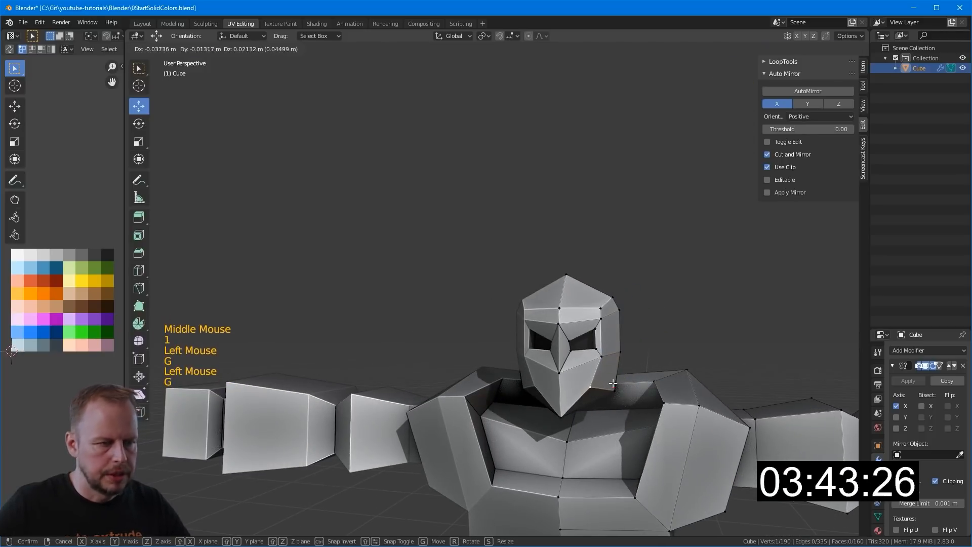
{"action": "left_click", "coordinate": [613, 384]}
{"action": "key", "text": "g"}
{"action": "left_click", "coordinate": [609, 390]}
Step: Move an edge at the back of the head rearward along the Y axis
{"action": "scroll", "coordinate": [611, 367], "scroll_direction": "down", "scroll_amount": 1}
{"action": "middle_click_drag", "start_coordinate": [609, 391], "coordinate": [560, 373]}
{"action": "scroll", "coordinate": [611, 367], "scroll_direction": "down", "scroll_amount": 1}
{"action": "key", "text": "2"}
{"action": "left_click", "coordinate": [506, 335]}
{"action": "left_click_drag", "start_coordinate": [510, 334], "coordinate": [517, 335]}
Step: Reposition the rear side vertices of the head, shifting one about 0.010 m back and 0.031 m up
{"action": "key", "text": "1"}
{"action": "left_click", "coordinate": [518, 336]}
{"action": "key", "text": "g"}
{"action": "left_click", "coordinate": [469, 341]}
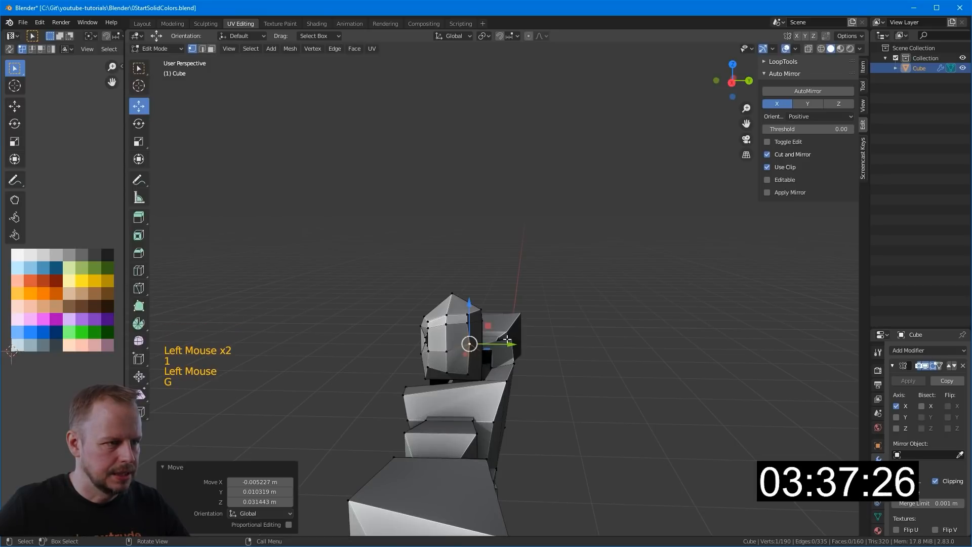
{"action": "key", "text": "g"}
{"action": "left_click", "coordinate": [445, 342]}
Step: Move the small face at the upper rear side of the head to refine the skull shape
{"action": "key", "text": "3"}
{"action": "left_click", "coordinate": [476, 317]}
{"action": "key", "text": "g"}
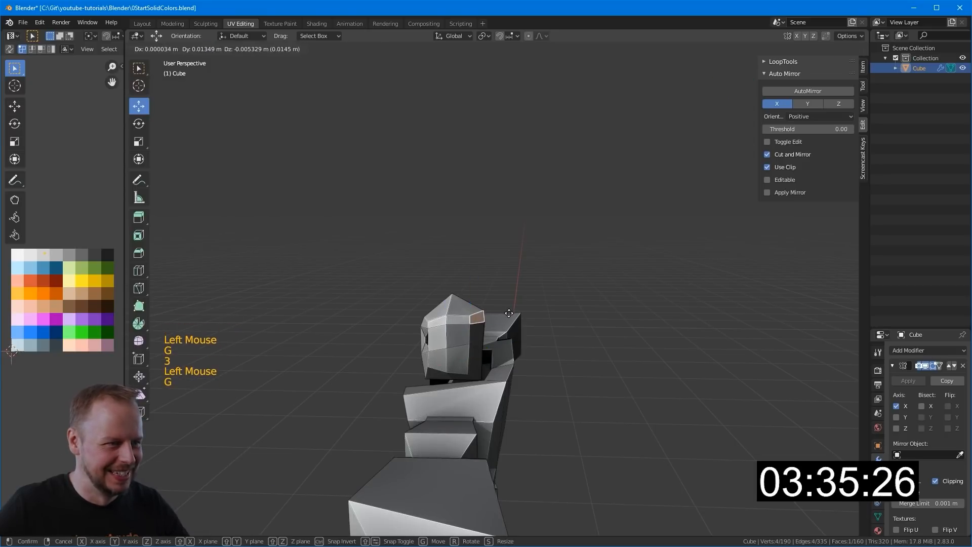
{"action": "left_click", "coordinate": [479, 320]}
Step: Select the whole linked head and lower it about 0.129 m along Z in the front view
{"action": "middle_click_drag", "start_coordinate": [478, 320], "coordinate": [586, 321]}
{"action": "left_click", "coordinate": [585, 321]}
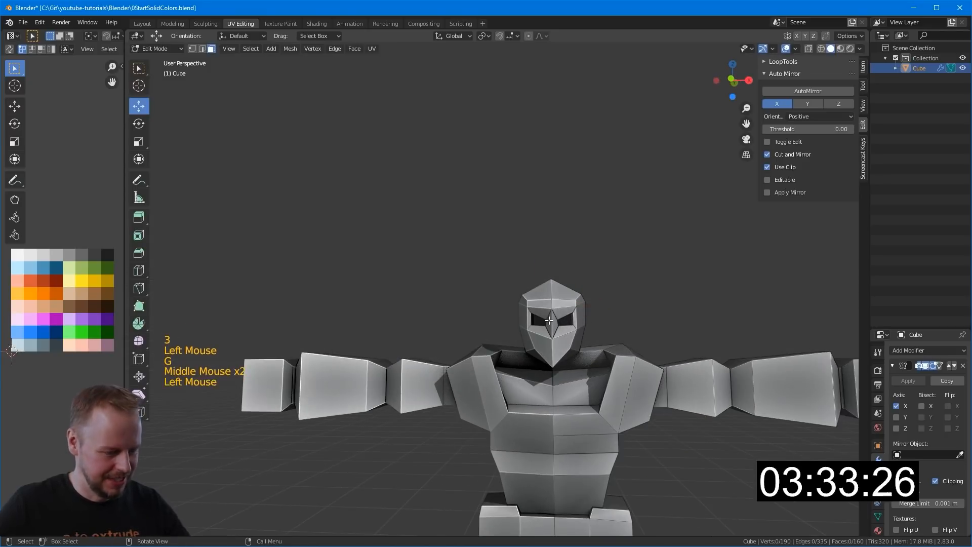
{"action": "key", "text": "l"}
{"action": "key", "text": "KP_7"}
{"action": "key", "text": "KP_1"}
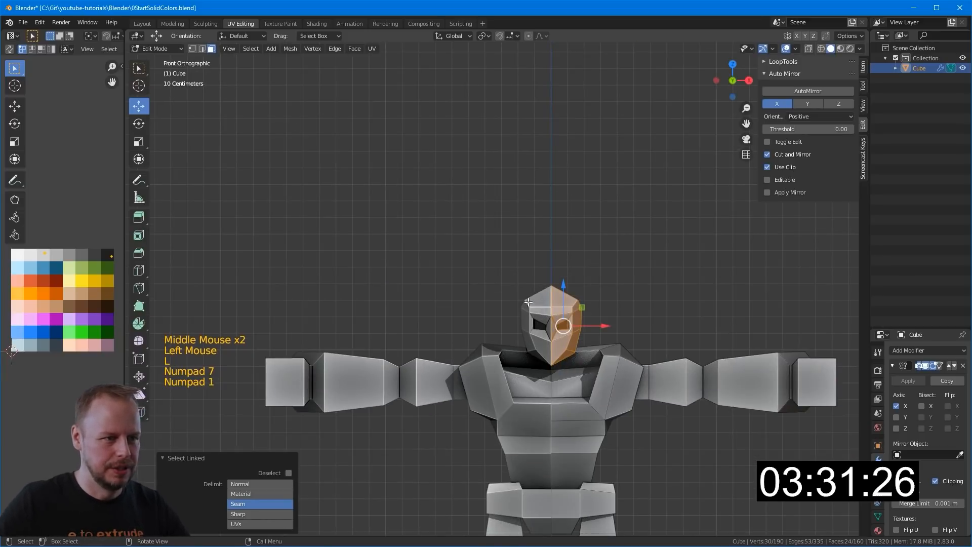
{"action": "key", "text": "g"}
{"action": "left_click", "coordinate": [571, 310]}
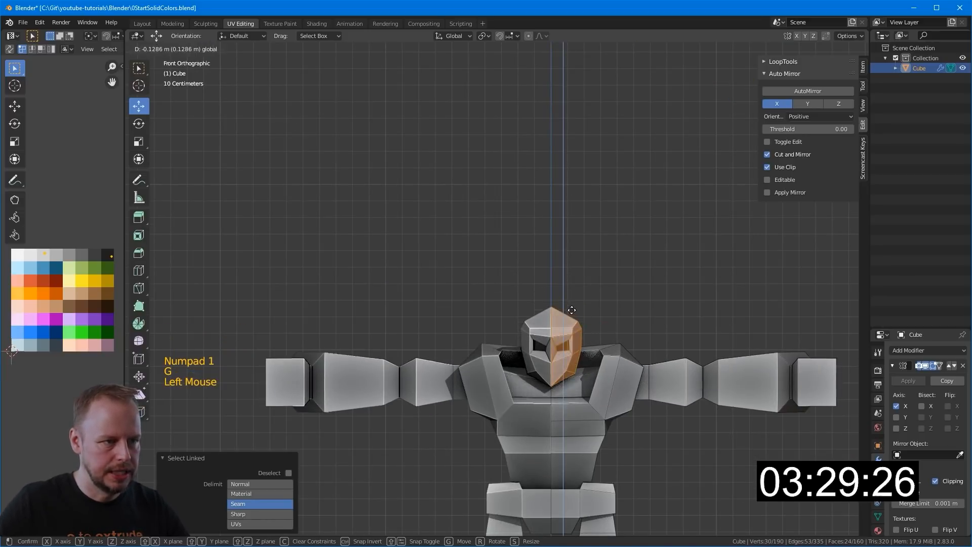
Step: Move a rear edge of the head slightly forward along the Y axis
{"action": "scroll", "coordinate": [571, 309], "scroll_direction": "up", "scroll_amount": 2}
{"action": "middle_click_drag", "start_coordinate": [572, 310], "coordinate": [453, 379]}
{"action": "left_click", "coordinate": [512, 387]}
{"action": "scroll", "coordinate": [511, 387], "scroll_direction": "up", "scroll_amount": 2}
{"action": "key", "text": "2"}
{"action": "left_click", "coordinate": [453, 379]}
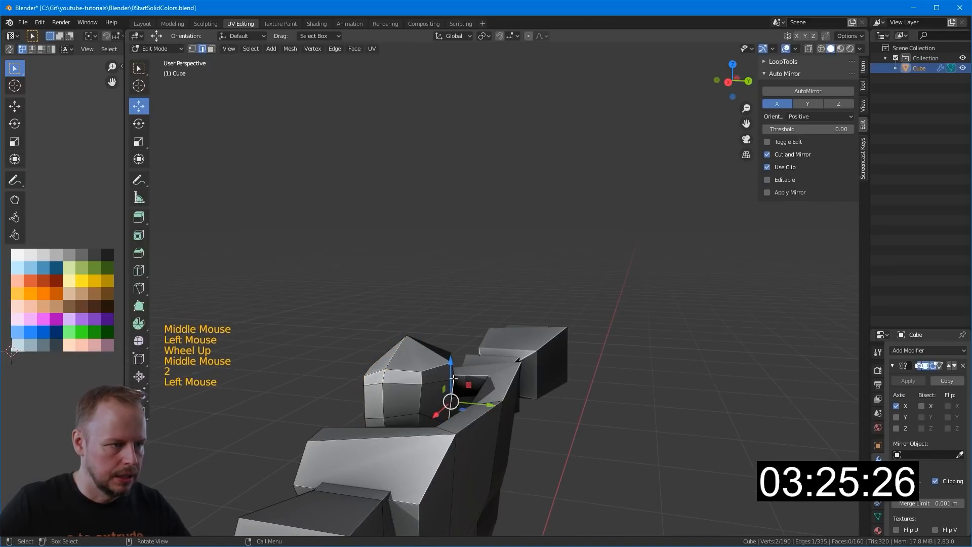
{"action": "left_click_drag", "start_coordinate": [492, 371], "coordinate": [486, 370]}
Step: Reposition the pointed top vertex of the head to give it a flatter crown
{"action": "key", "text": "3"}
{"action": "scroll", "coordinate": [486, 370], "scroll_direction": "up", "scroll_amount": 1}
{"action": "middle_click_drag", "start_coordinate": [486, 370], "coordinate": [530, 319]}
{"action": "scroll", "coordinate": [504, 336], "scroll_direction": "down", "scroll_amount": 4}
{"action": "key", "text": "1"}
{"action": "left_click", "coordinate": [530, 317]}
{"action": "left_click_drag", "start_coordinate": [531, 276], "coordinate": [555, 275]}
{"action": "middle_click_drag", "start_coordinate": [555, 274], "coordinate": [525, 298]}
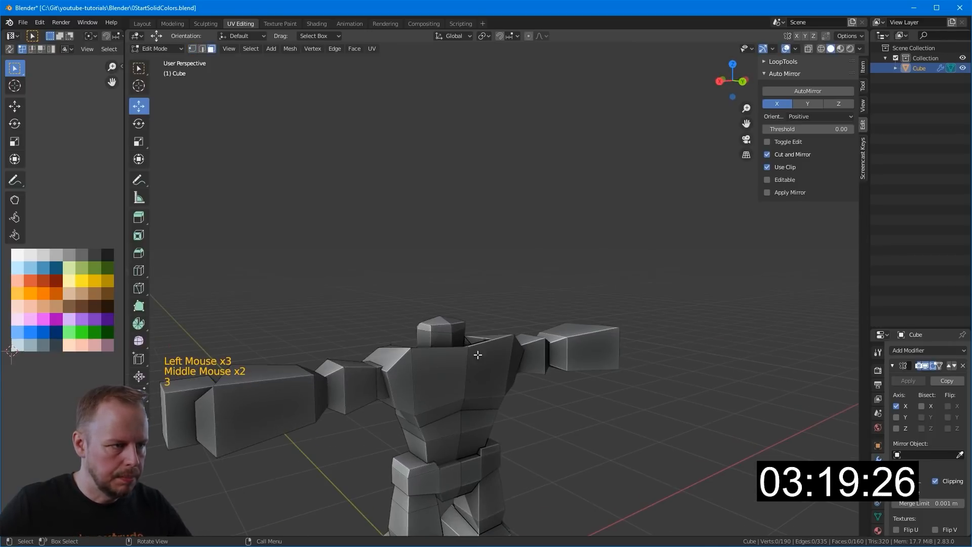
Step: Move the edge across the torso's back slightly down along the Z axis
{"action": "key", "text": "3"}
{"action": "key", "text": "2"}
{"action": "middle_click_drag", "start_coordinate": [479, 351], "coordinate": [477, 400]}
{"action": "left_click", "coordinate": [476, 365]}
{"action": "left_click", "coordinate": [462, 381]}
{"action": "key", "text": "2"}
{"action": "left_click", "coordinate": [477, 399]}
{"action": "left_click_drag", "start_coordinate": [478, 364], "coordinate": [479, 375]}
Step: Duplicate the upper back face, shift it inward along X and scale the copy to about 0.826
{"action": "key", "text": "3"}
{"action": "left_click", "coordinate": [476, 373]}
{"action": "middle_click_drag", "start_coordinate": [538, 328], "coordinate": [475, 404]}
{"action": "key", "text": "shift+d"}
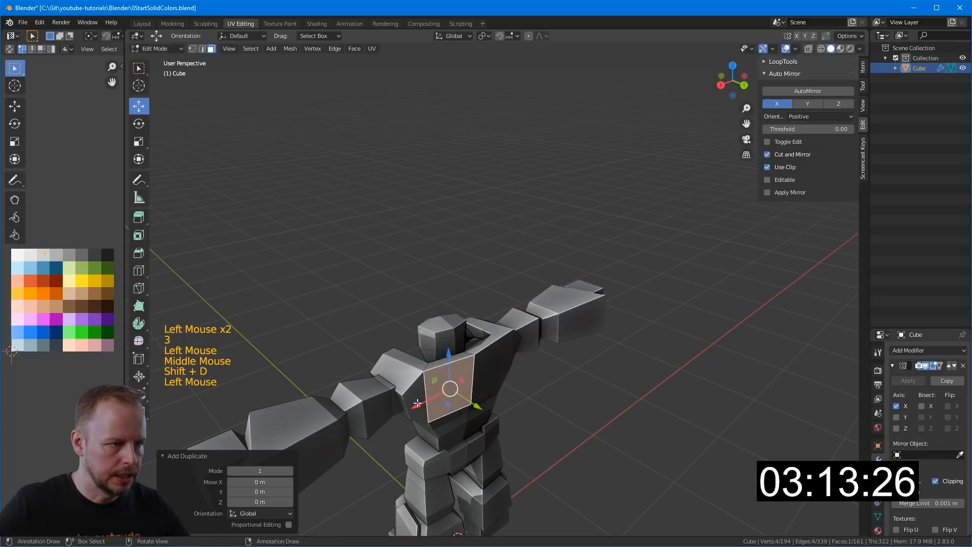
{"action": "left_click_drag", "start_coordinate": [417, 403], "coordinate": [426, 399]}
{"action": "key", "text": "s"}
{"action": "left_click", "coordinate": [572, 379]}
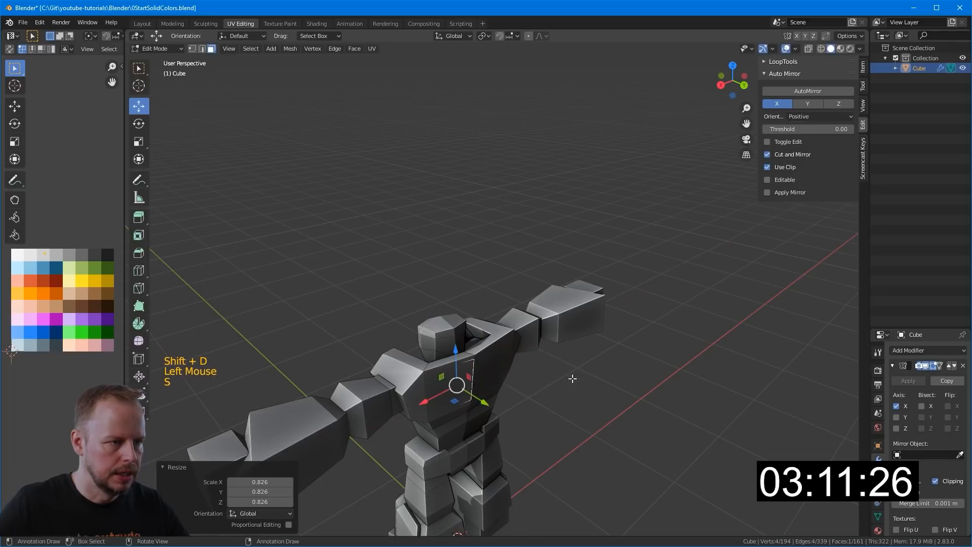
Step: Extrude the duplicated back face about 0.153 m outward and move its end face about -0.044 m along Y
{"action": "key", "text": "e"}
{"action": "left_click", "coordinate": [544, 382]}
{"action": "middle_click_drag", "start_coordinate": [543, 381], "coordinate": [572, 360]}
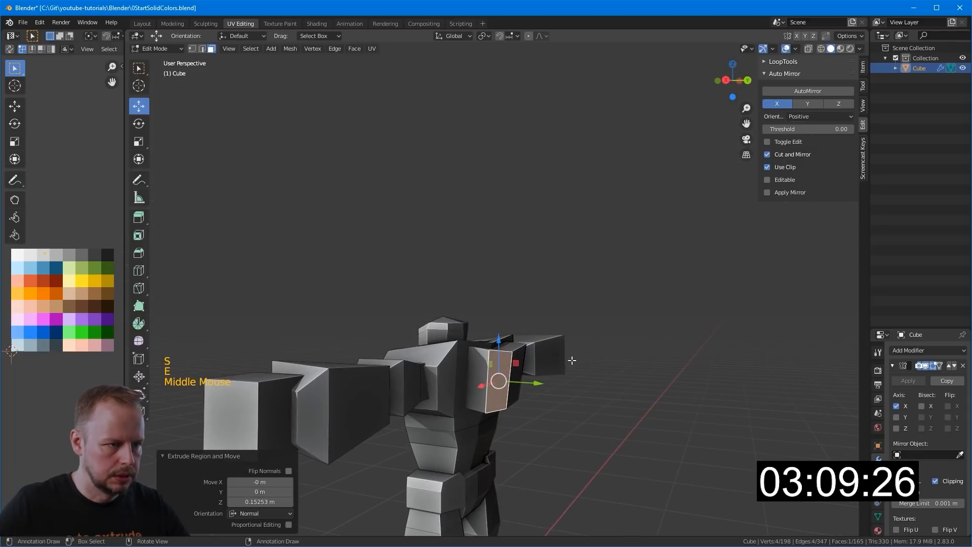
{"action": "left_click_drag", "start_coordinate": [541, 384], "coordinate": [533, 381]}
Step: Extrude the back pack's rear face a further 0.161 m or so along its normal
{"action": "key", "text": "e"}
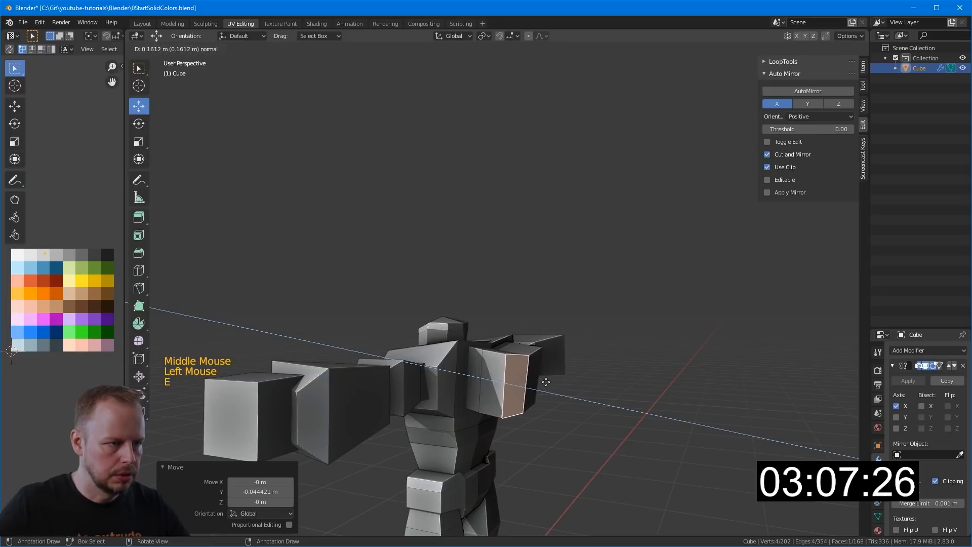
{"action": "left_click", "coordinate": [546, 382]}
{"action": "middle_click_drag", "start_coordinate": [546, 382], "coordinate": [594, 276]}
{"action": "key", "text": "r"}
{"action": "key", "text": "3"}
Step: Extrude the underside face of the back pack to add a lower section
{"action": "left_click", "coordinate": [537, 263]}
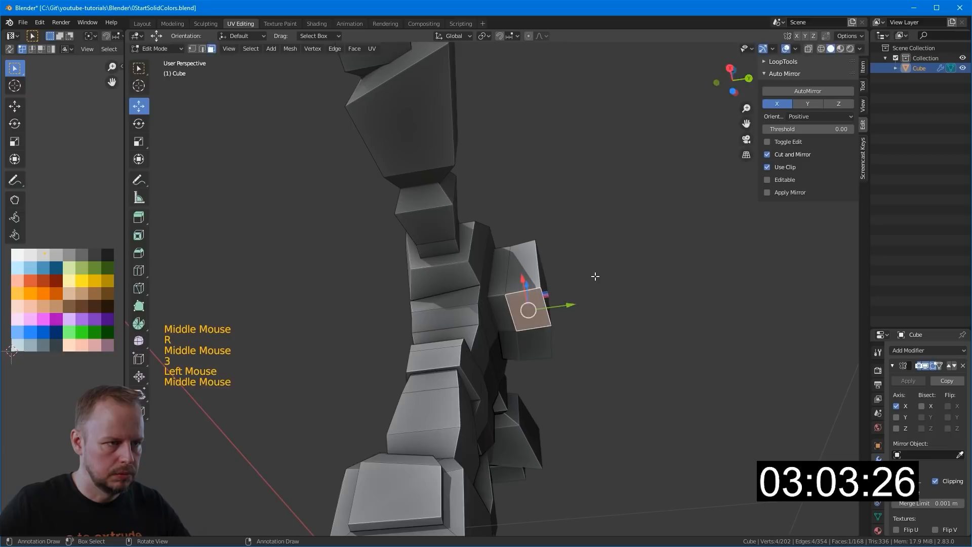
{"action": "key", "text": "e"}
{"action": "left_click", "coordinate": [614, 294]}
{"action": "middle_click_drag", "start_coordinate": [568, 329], "coordinate": [548, 330]}
{"action": "middle_click_drag", "start_coordinate": [543, 328], "coordinate": [556, 314]}
Step: Move and rescale the back pack's extruded lower face to taper the section, and inset it
{"action": "mouse_move", "coordinate": [459, 348]}
{"action": "left_mouse_down"}
{"action": "mouse_move", "coordinate": [466, 341]}
{"action": "mouse_move", "coordinate": [463, 357]}
{"action": "left_mouse_up"}
{"action": "key", "text": "s"}
{"action": "left_click", "coordinate": [614, 337]}
{"action": "key", "text": "i"}
{"action": "left_click", "coordinate": [513, 347]}
Step: Inset the back pack's four connected rear faces about 0.062 m and offset the inner faces along their normals
{"action": "middle_click_drag", "start_coordinate": [464, 357], "coordinate": [481, 374]}
{"action": "key", "text": "3"}
{"action": "left_click", "coordinate": [483, 368]}
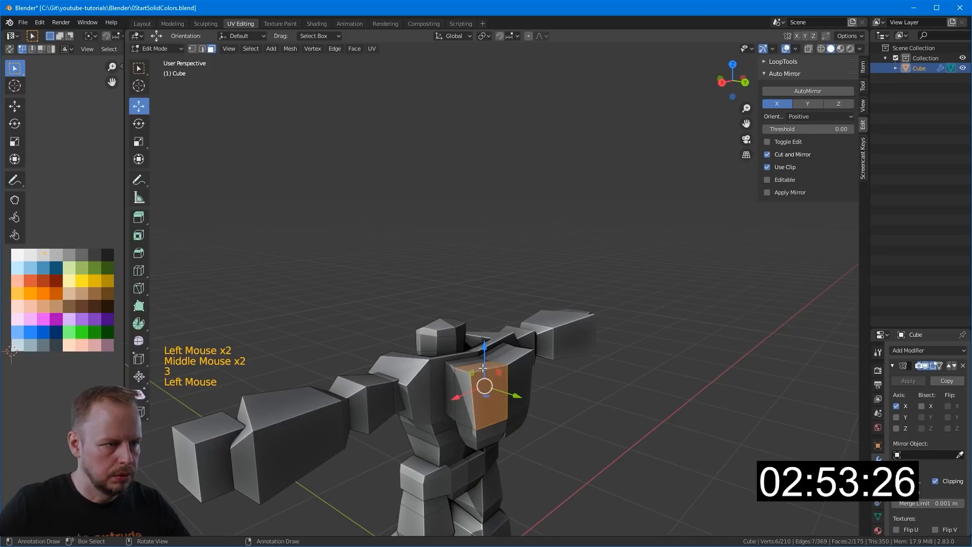
{"action": "left_click", "coordinate": [493, 374]}
{"action": "key", "text": "3"}
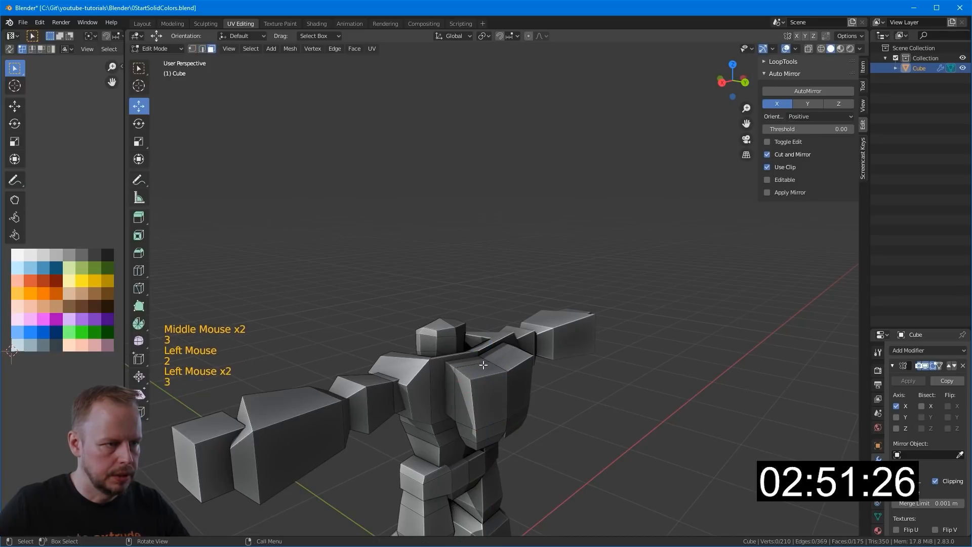
{"action": "left_click", "coordinate": [490, 400]}
{"action": "left_click", "coordinate": [490, 401], "text": "shift"}
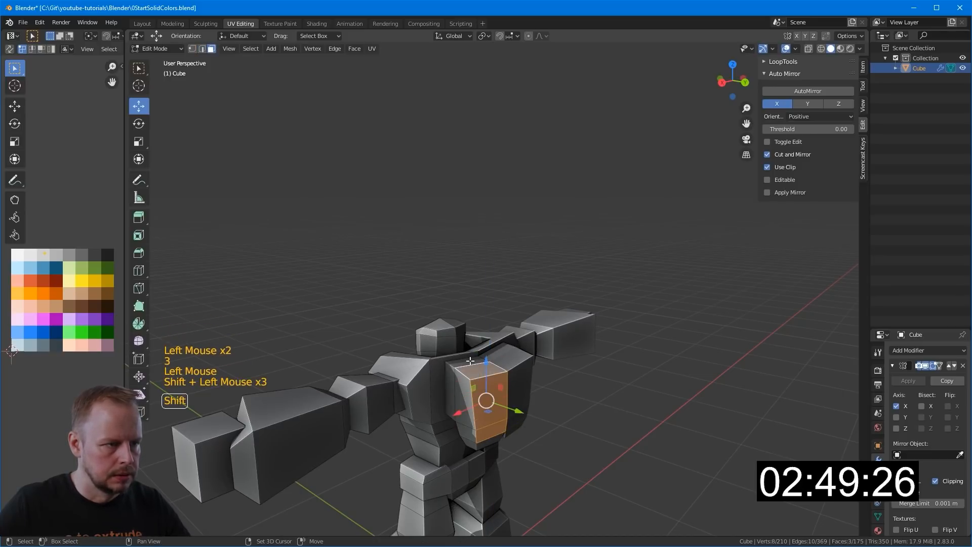
{"action": "key", "text": "i"}
{"action": "left_click", "coordinate": [631, 363]}
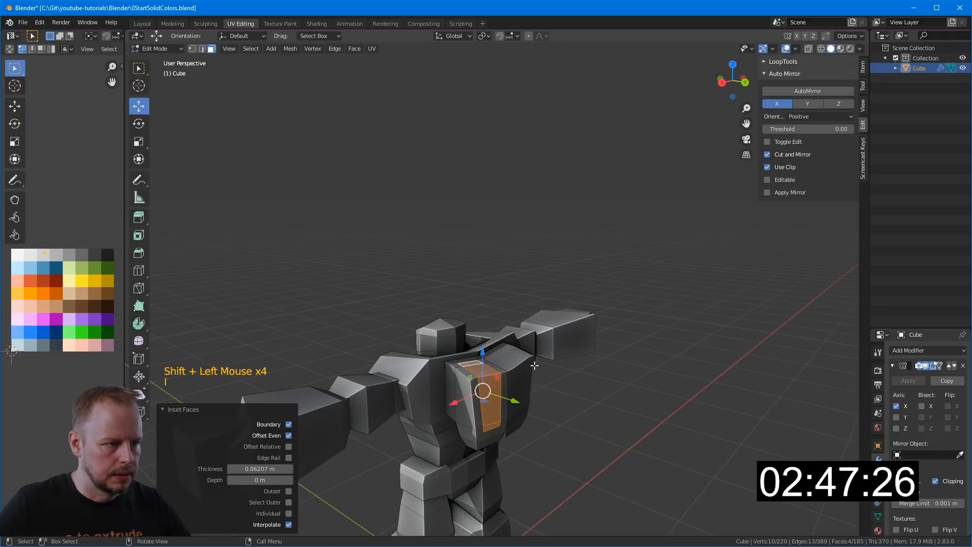
{"action": "middle_click_drag", "start_coordinate": [630, 364], "coordinate": [514, 362]}
{"action": "key", "text": "alt+s"}
Step: Move the outer side face of the back pack about 0.021 m outward along the X axis
{"action": "key", "text": "3"}
{"action": "left_click", "coordinate": [488, 372]}
{"action": "left_click_drag", "start_coordinate": [489, 372], "coordinate": [527, 372]}
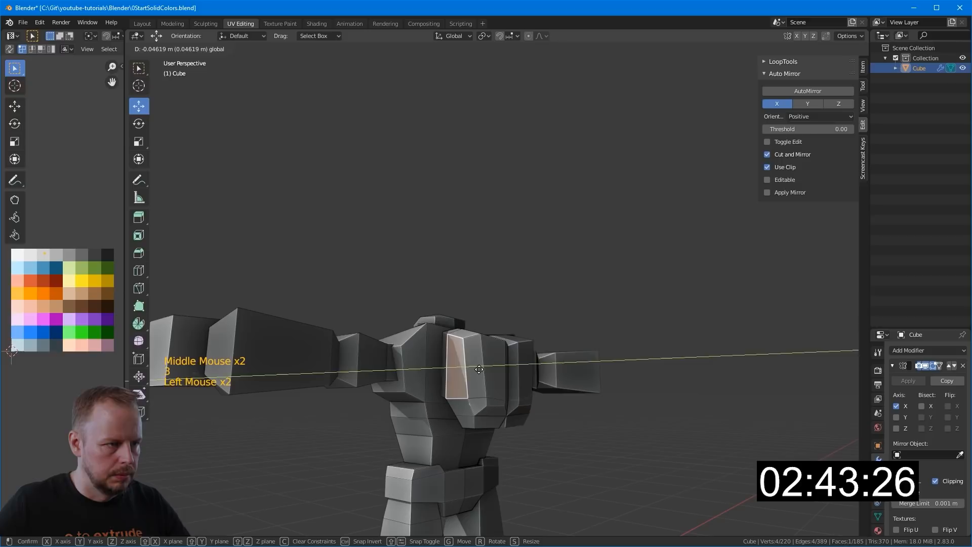
{"action": "key", "text": "ctrl+z"}
{"action": "middle_click_drag", "start_coordinate": [564, 347], "coordinate": [412, 385]}
{"action": "left_click_drag", "start_coordinate": [385, 389], "coordinate": [377, 389]}
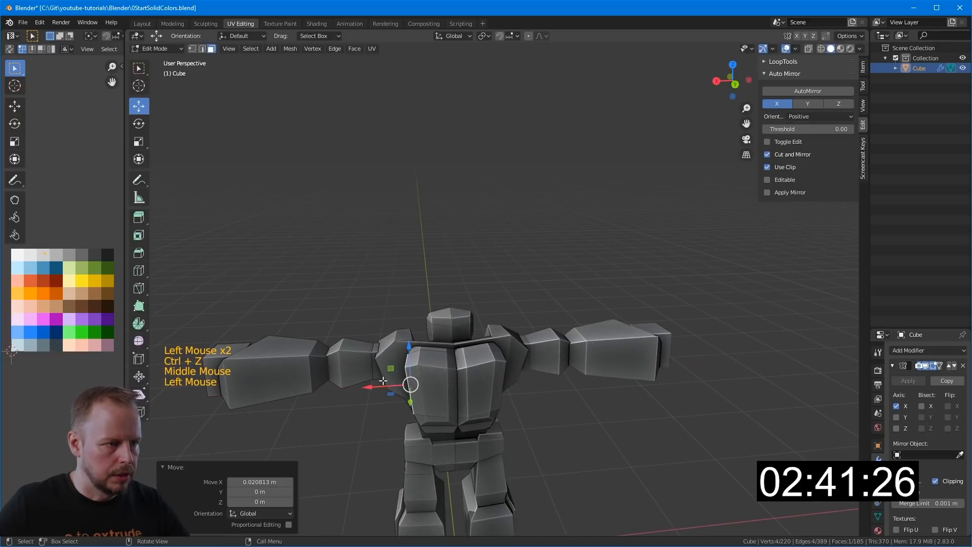
Step: Select the entire mesh and shift its UVs on the colour palette to the lightest swatch in the grey row
{"action": "middle_click_drag", "start_coordinate": [377, 389], "coordinate": [484, 378]}
{"action": "scroll", "coordinate": [484, 379], "scroll_direction": "down", "scroll_amount": 2}
{"action": "middle_click_drag", "start_coordinate": [591, 365], "coordinate": [602, 343]}
{"action": "scroll", "coordinate": [582, 372], "scroll_direction": "down", "scroll_amount": 2}
{"action": "scroll", "coordinate": [593, 355], "scroll_direction": "up", "scroll_amount": 3}
{"action": "left_click", "coordinate": [538, 350]}
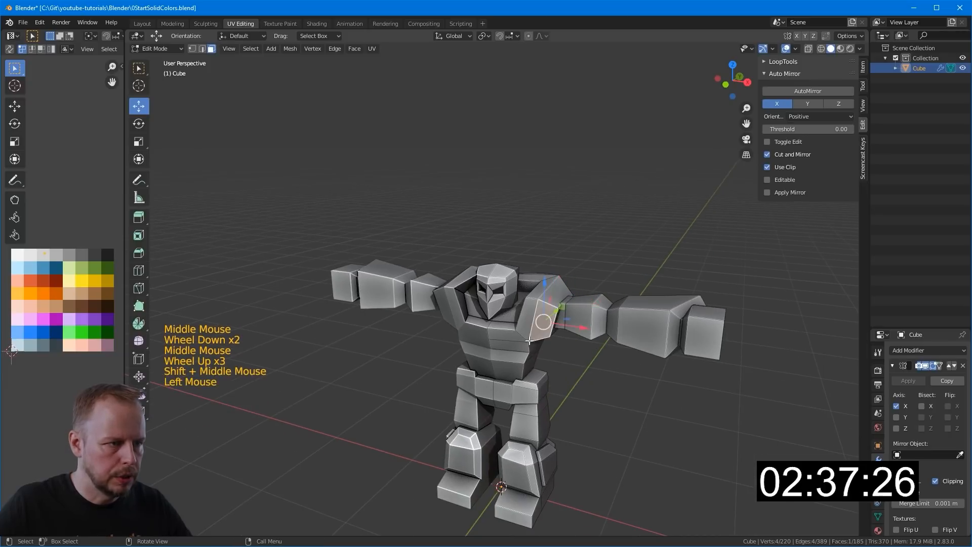
{"action": "key", "text": "a"}
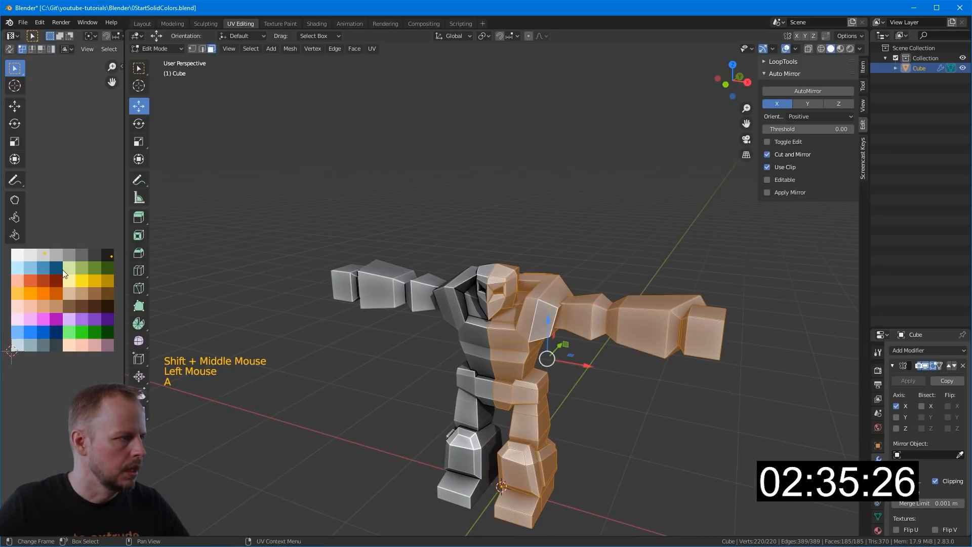
{"action": "left_click_drag", "start_coordinate": [54, 272], "coordinate": [55, 272]}
{"action": "key", "text": "g"}
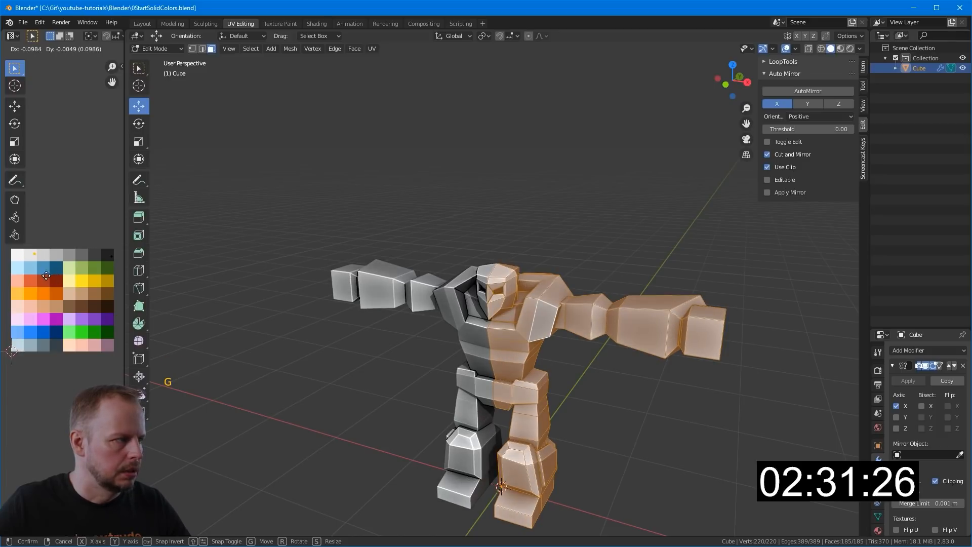
{"action": "left_click", "coordinate": [39, 277]}
Step: Select the four collar faces running from the chest over the shoulder and move them about 0.055 m inward along X
{"action": "left_click", "coordinate": [520, 396]}
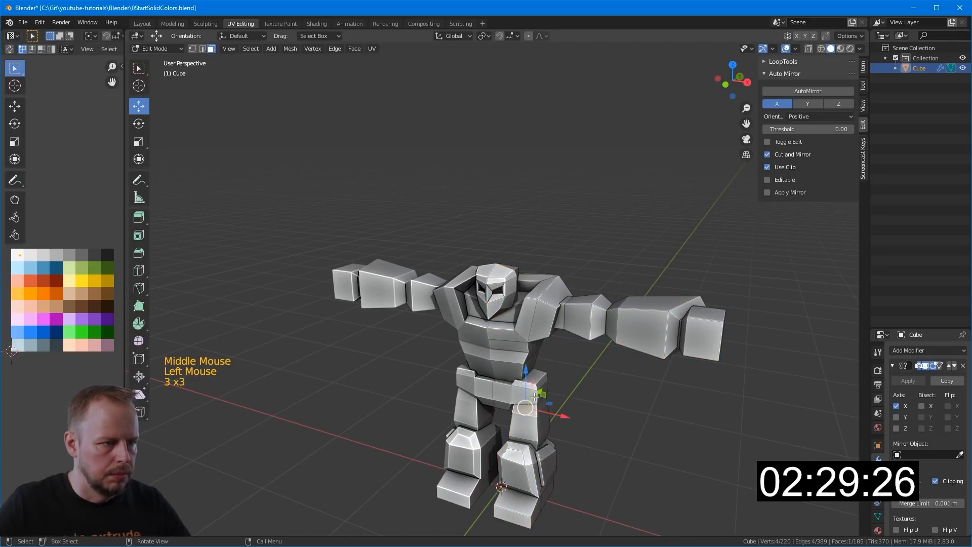
{"action": "left_click", "coordinate": [538, 396], "text": "alt"}
{"action": "middle_click_drag", "start_coordinate": [527, 309], "coordinate": [528, 278]}
{"action": "left_click", "coordinate": [528, 277]}
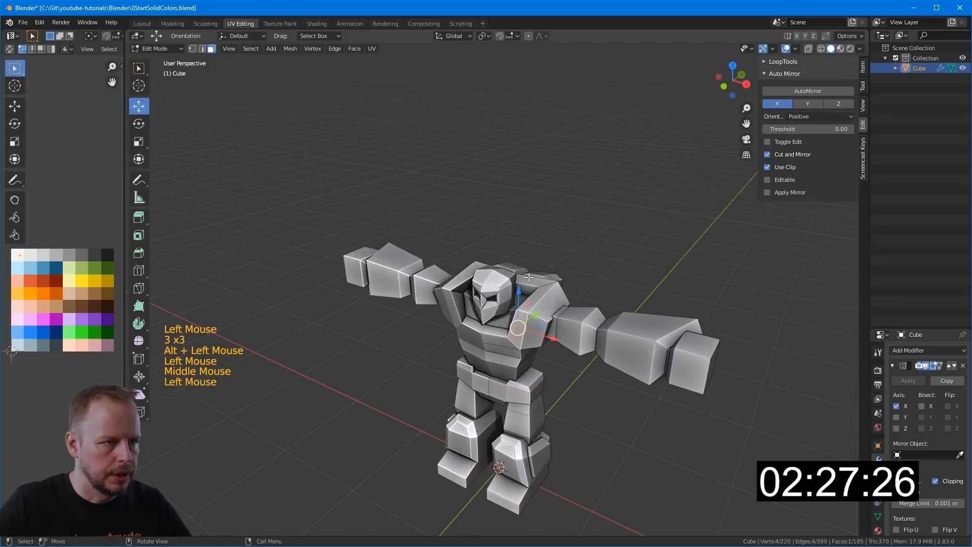
{"action": "left_click", "coordinate": [540, 292], "text": "shift"}
{"action": "middle_click_drag", "start_coordinate": [529, 322], "coordinate": [531, 326]}
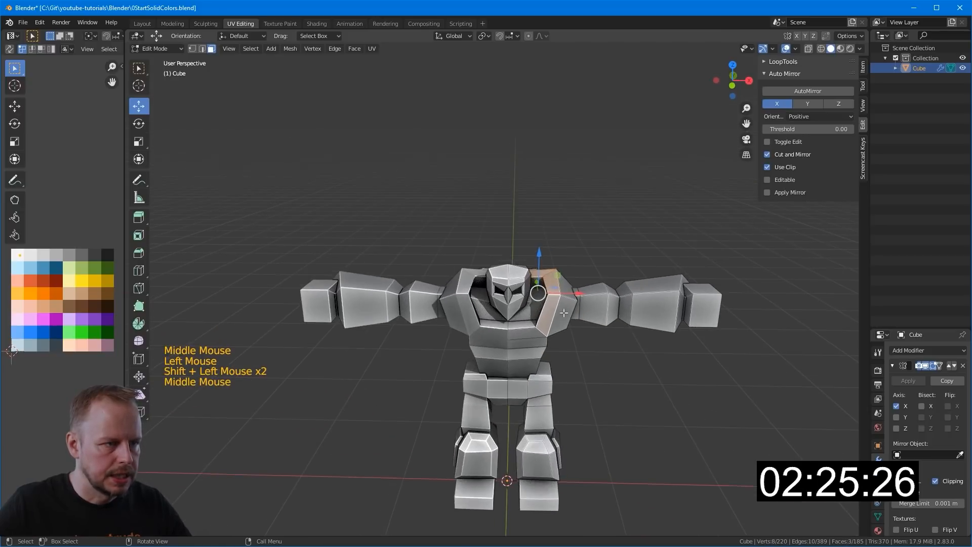
{"action": "left_click", "coordinate": [533, 327], "text": "shift"}
{"action": "left_click", "coordinate": [529, 328]}
{"action": "left_click", "coordinate": [531, 324]}
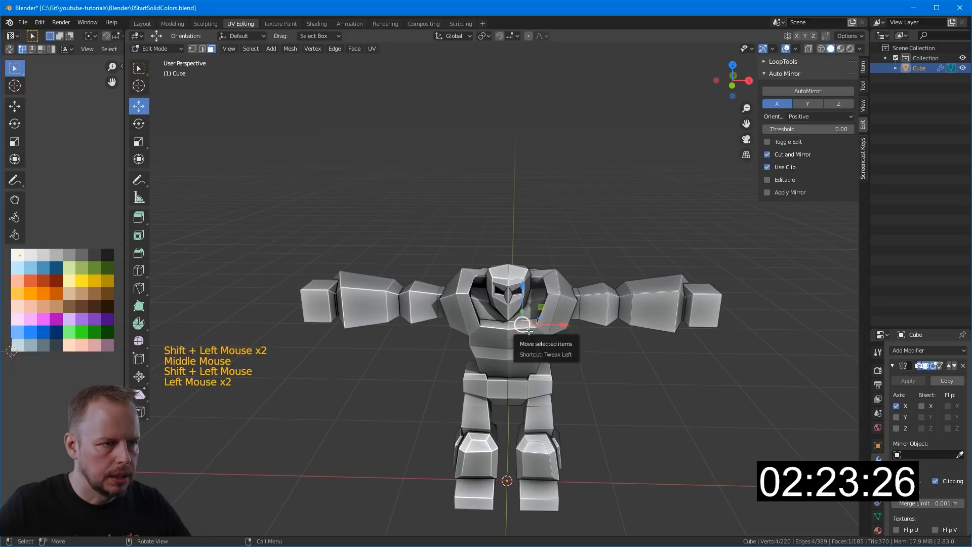
{"action": "left_click", "coordinate": [574, 311], "text": "alt"}
{"action": "left_click_drag", "start_coordinate": [573, 302], "coordinate": [566, 302]}
{"action": "key", "text": "i"}
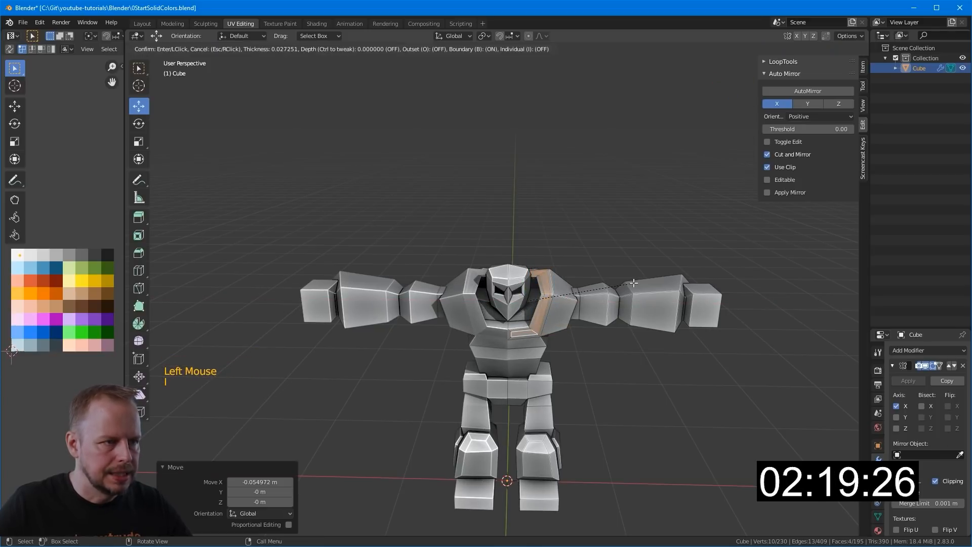
{"action": "left_click", "coordinate": [627, 283]}
{"action": "middle_click_drag", "start_coordinate": [631, 284], "coordinate": [658, 284]}
{"action": "key", "text": "alt+s"}
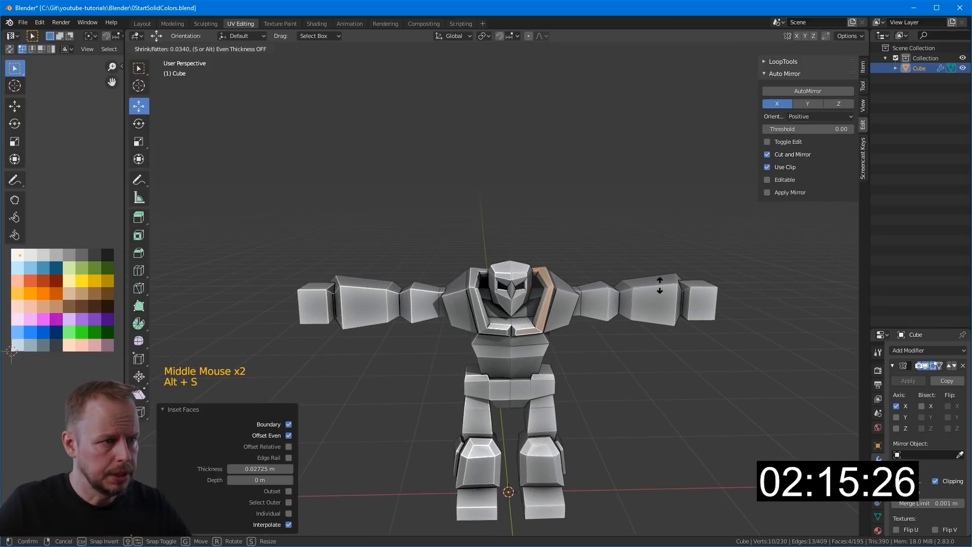
{"action": "key", "text": "Escape"}
{"action": "key", "text": "ctrl+z"}
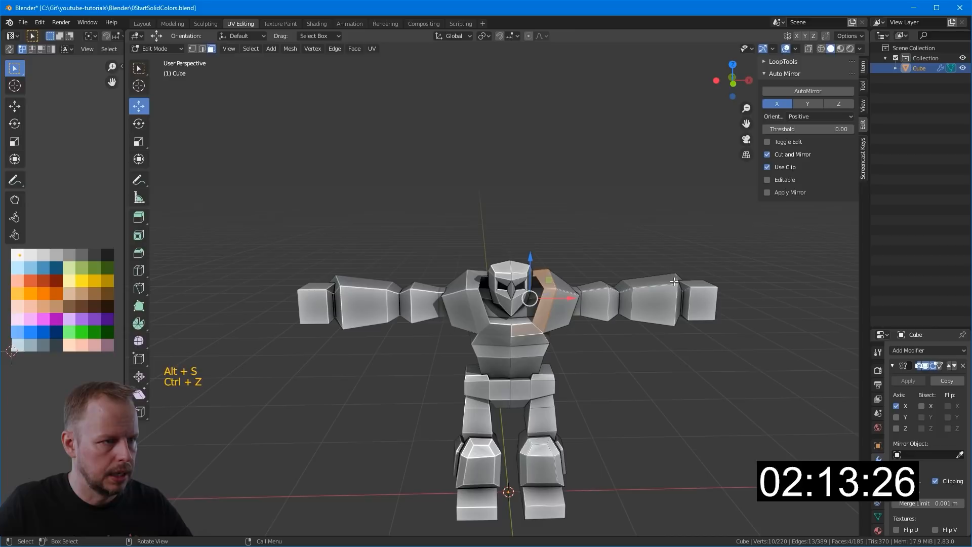
Step: Inset the collar faces about 0.031 m with Boundary off and apply Shrink/Fatten with an offset of about -0.034 m
{"action": "key", "text": "i"}
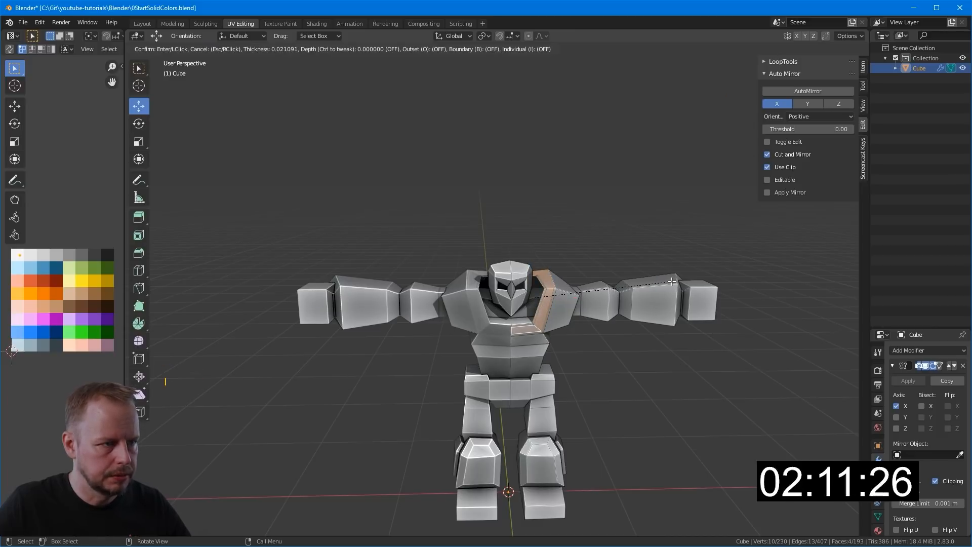
{"action": "left_click", "coordinate": [671, 282]}
{"action": "middle_click_drag", "start_coordinate": [670, 282], "coordinate": [655, 293]}
{"action": "key", "text": "alt+s"}
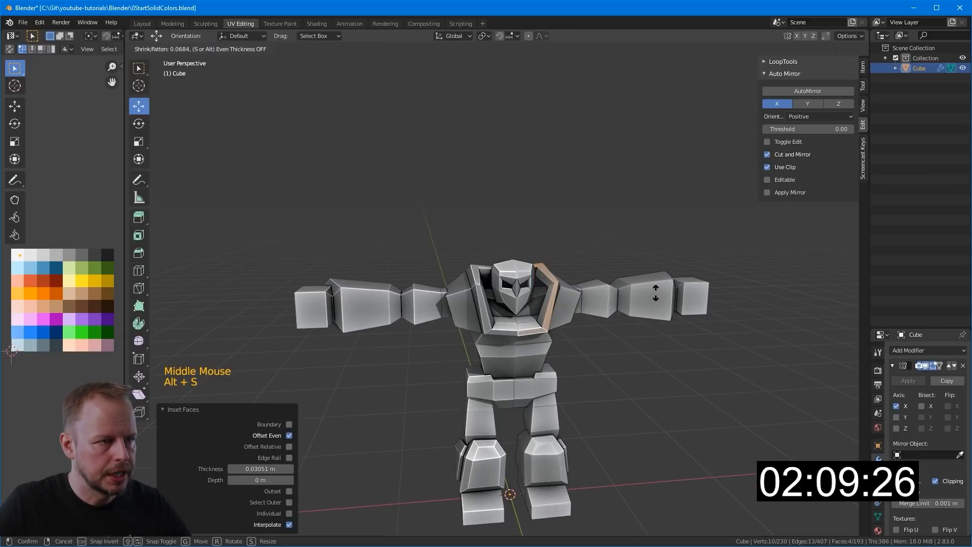
{"action": "left_click", "coordinate": [652, 295]}
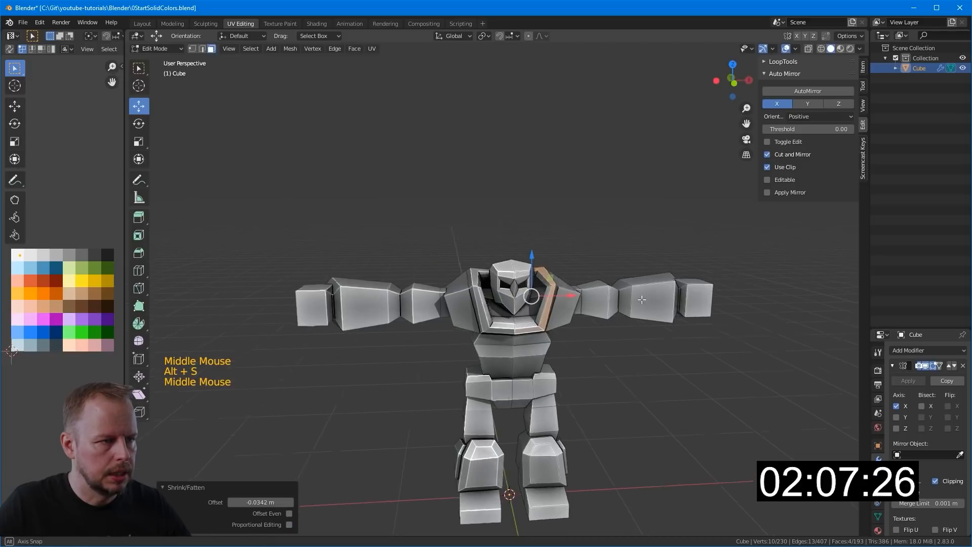
Step: Grow the collar selection to its rim faces and shift their UVs to a red-orange swatch on the palette
{"action": "middle_click_drag", "start_coordinate": [652, 294], "coordinate": [620, 315]}
{"action": "key", "text": "ctrl+KP_Add"}
{"action": "key", "text": "g"}
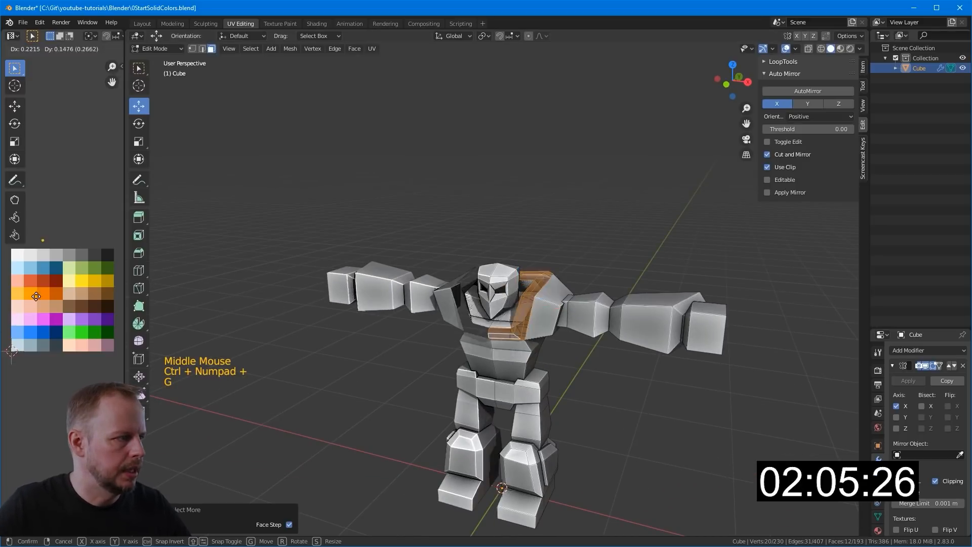
{"action": "key", "text": "a"}
{"action": "key", "text": "a"}
{"action": "key", "text": "a"}
{"action": "middle_click_drag", "start_coordinate": [620, 377], "coordinate": [630, 361]}
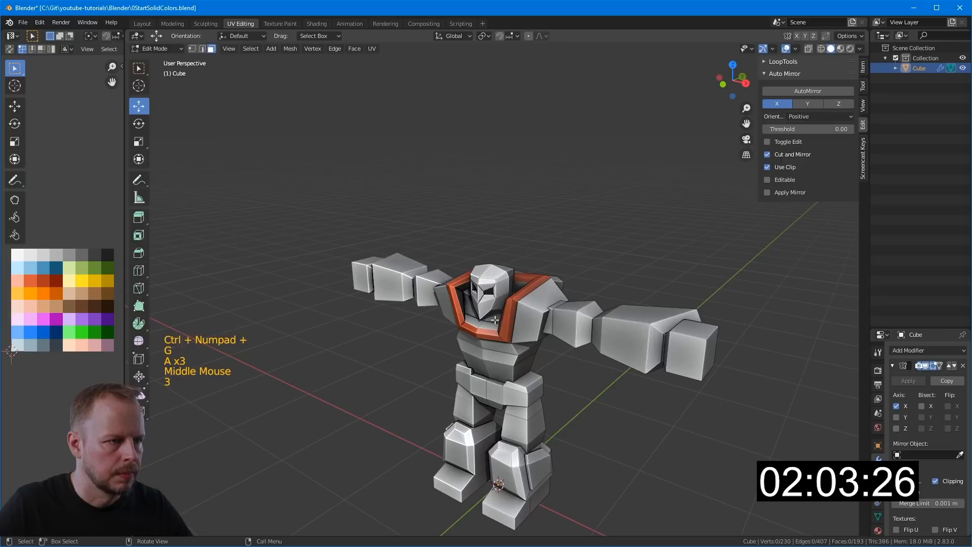
Step: Select the inner faces between head and collar and shift their UVs to the darkest swatch in the grey row
{"action": "middle_click_drag", "start_coordinate": [494, 320], "coordinate": [506, 324]}
{"action": "scroll", "coordinate": [506, 324], "scroll_direction": "up", "scroll_amount": 3}
{"action": "left_click", "coordinate": [549, 303]}
{"action": "left_click", "coordinate": [529, 353], "text": "shift"}
{"action": "key", "text": "ctrl+KP_Add"}
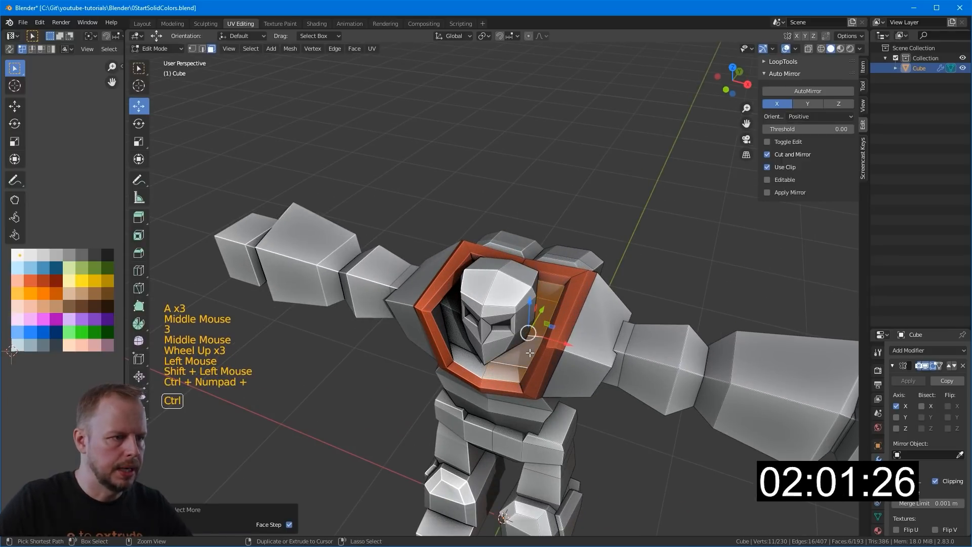
{"action": "key", "text": "g"}
{"action": "left_click", "coordinate": [122, 292]}
{"action": "scroll", "coordinate": [532, 395], "scroll_direction": "down", "scroll_amount": 2}
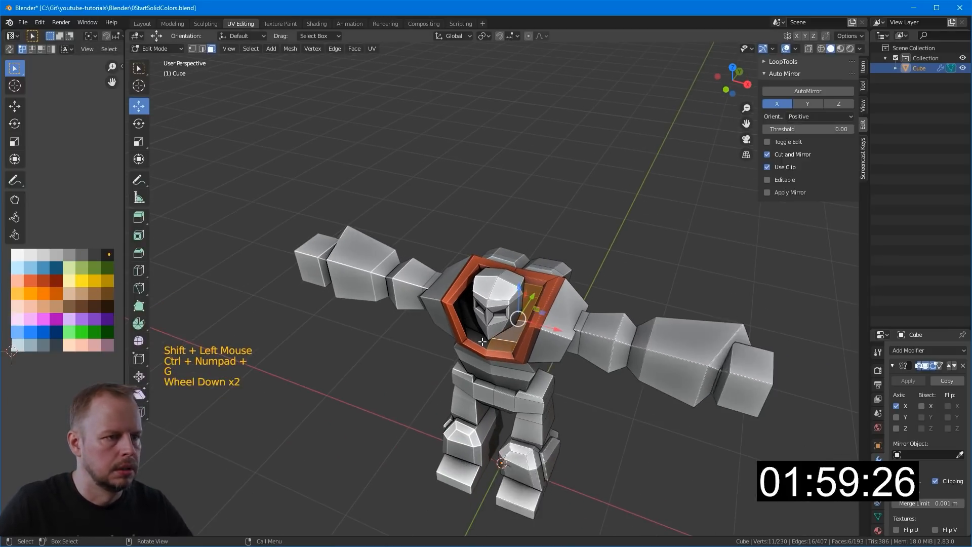
{"action": "key", "text": "a"}
{"action": "key", "text": "a"}
{"action": "key", "text": "a"}
Step: Move the torso's front waist edge about 0.059 m along Y and the edge above it about -0.012 m along Y
{"action": "middle_click_drag", "start_coordinate": [538, 430], "coordinate": [509, 363]}
{"action": "left_click", "coordinate": [535, 378], "text": "alt"}
{"action": "key", "text": "2"}
{"action": "left_click", "coordinate": [506, 367]}
{"action": "left_click_drag", "start_coordinate": [509, 364], "coordinate": [518, 363]}
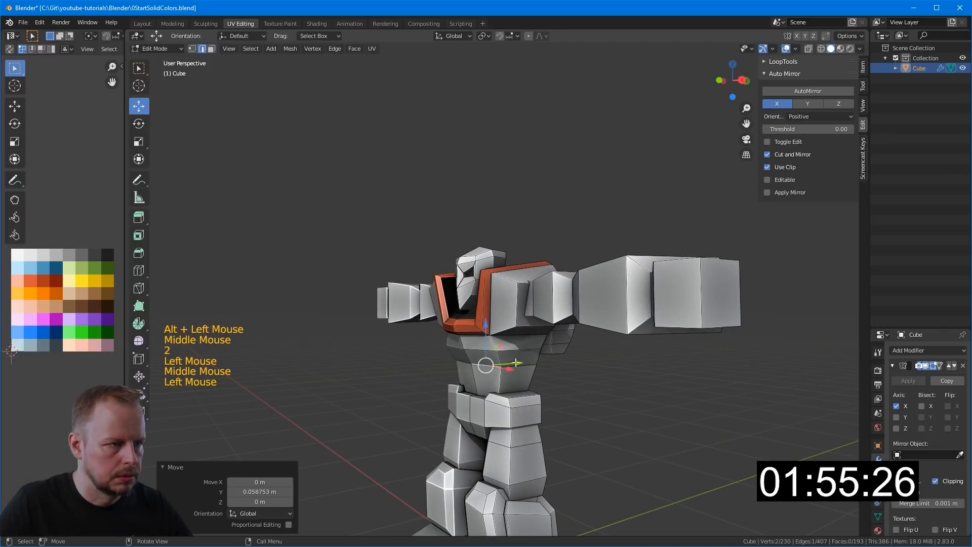
{"action": "left_click", "coordinate": [465, 343]}
{"action": "key", "text": "3"}
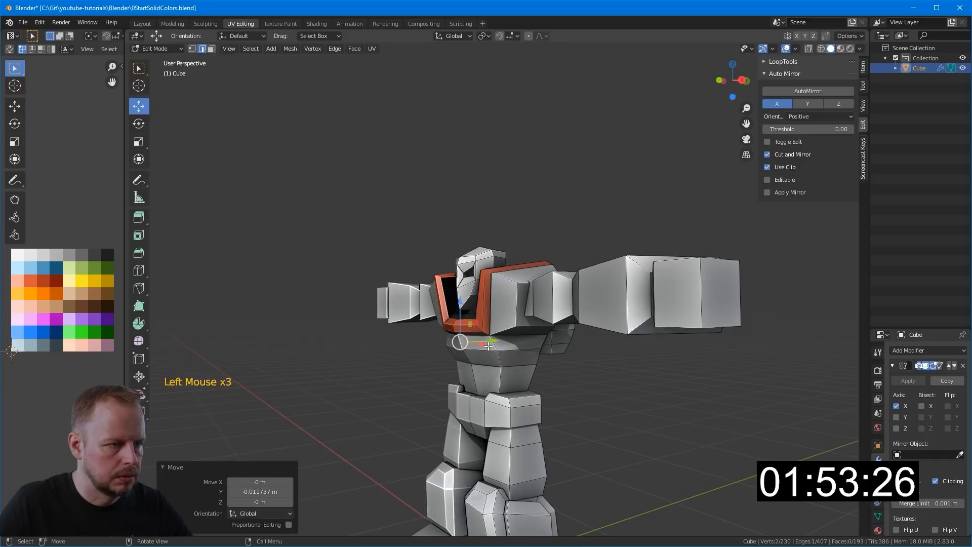
{"action": "left_click", "coordinate": [474, 357]}
{"action": "key", "text": "a"}
{"action": "key", "text": "a"}
{"action": "key", "text": "a"}
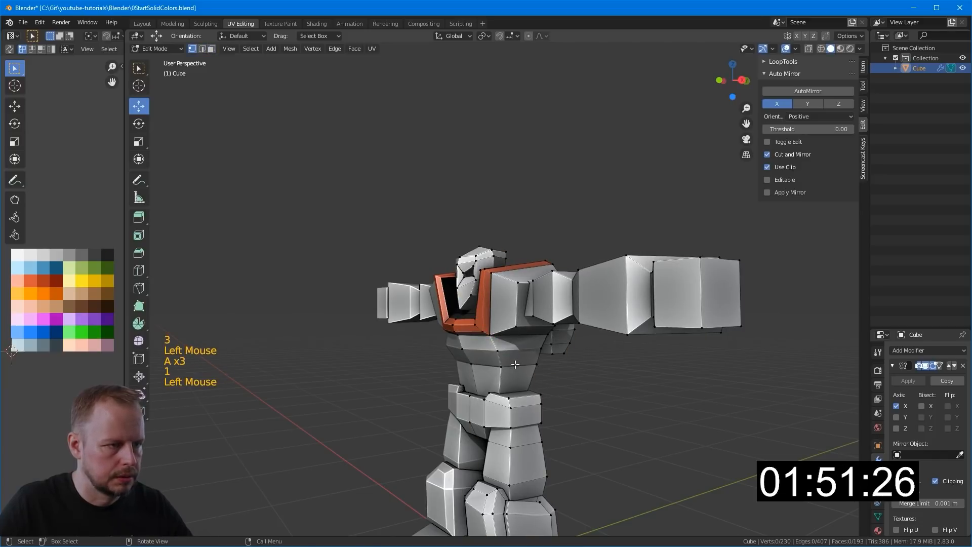
Step: Adjust the rear torso edge below the back pack along the Y axis
{"action": "left_click", "coordinate": [516, 364]}
{"action": "scroll", "coordinate": [516, 364], "scroll_direction": "up", "scroll_amount": 1}
{"action": "middle_click_drag", "start_coordinate": [516, 364], "coordinate": [500, 380]}
{"action": "key", "text": "2"}
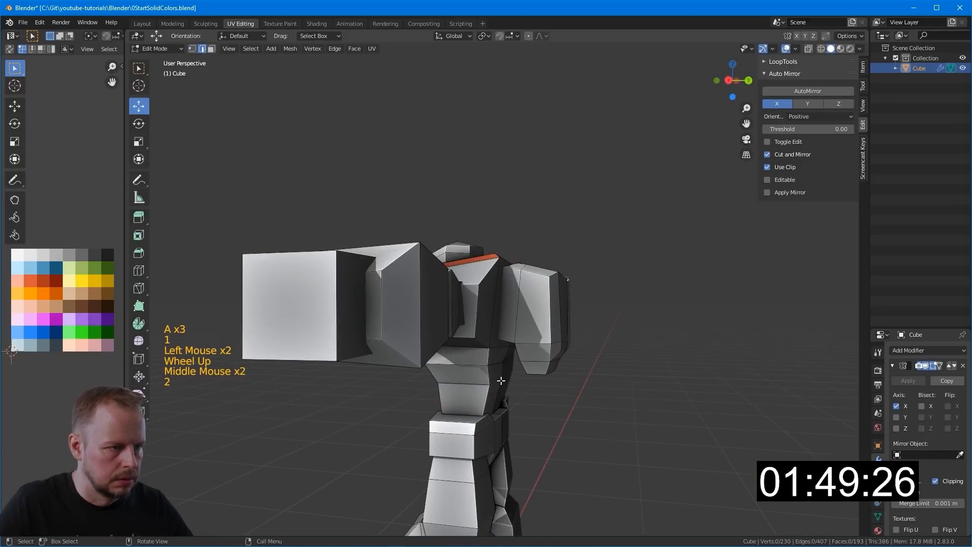
{"action": "left_click", "coordinate": [511, 378]}
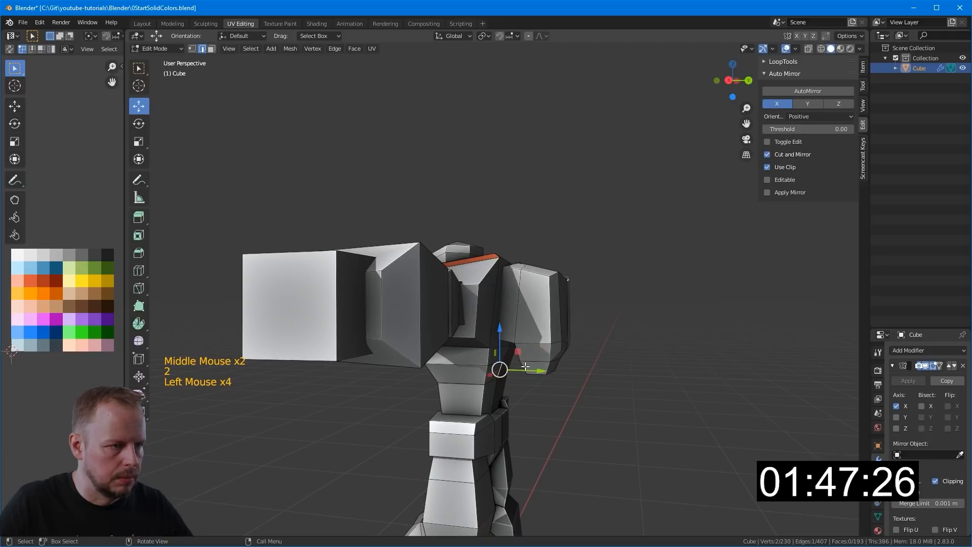
{"action": "left_click_drag", "start_coordinate": [527, 369], "coordinate": [500, 368]}
{"action": "key", "text": "ctrl+z"}
{"action": "left_click", "coordinate": [500, 369]}
{"action": "left_click_drag", "start_coordinate": [528, 366], "coordinate": [529, 366]}
{"action": "middle_click_drag", "start_coordinate": [529, 366], "coordinate": [549, 373]}
Step: Select the face loop around the middle of the torso and shift its UVs to the darkest swatch in the grey row
{"action": "key", "text": "a"}
{"action": "key", "text": "a"}
{"action": "key", "text": "a"}
{"action": "left_click", "coordinate": [513, 377], "text": "alt"}
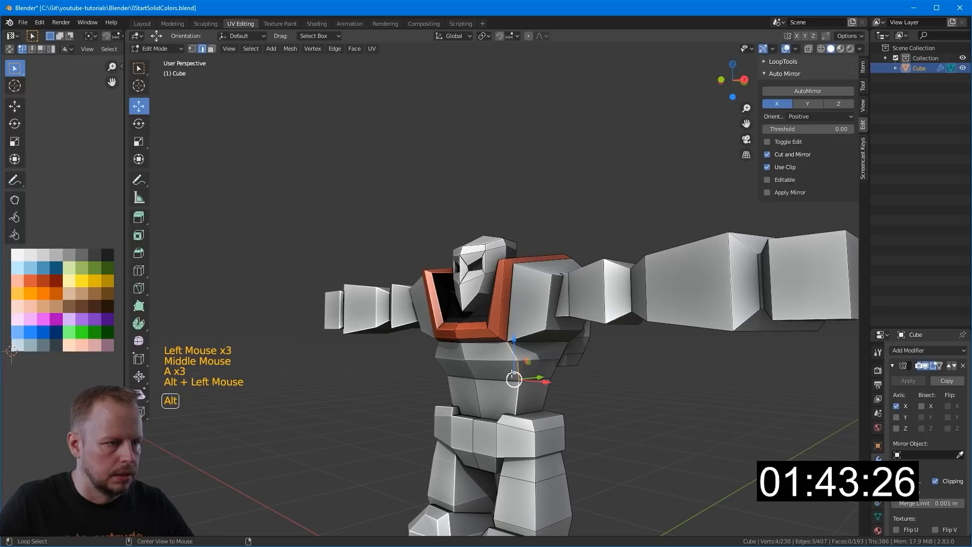
{"action": "key", "text": "3"}
{"action": "left_click", "coordinate": [517, 373], "text": "alt"}
{"action": "key", "text": "g"}
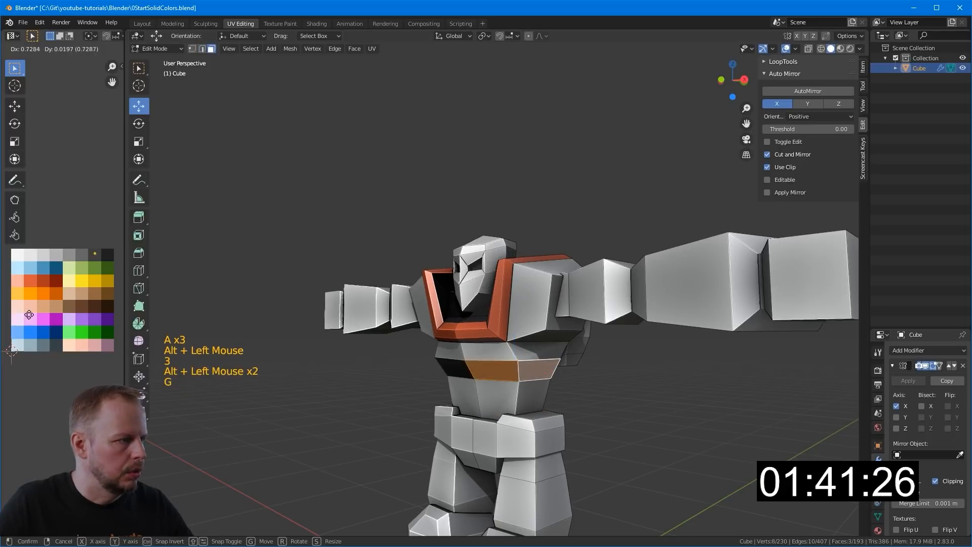
{"action": "scroll", "coordinate": [506, 329], "scroll_direction": "down", "scroll_amount": 2}
{"action": "middle_click_drag", "start_coordinate": [506, 329], "coordinate": [553, 359]}
{"action": "key", "text": "3"}
{"action": "key", "text": "3"}
{"action": "key", "text": "3"}
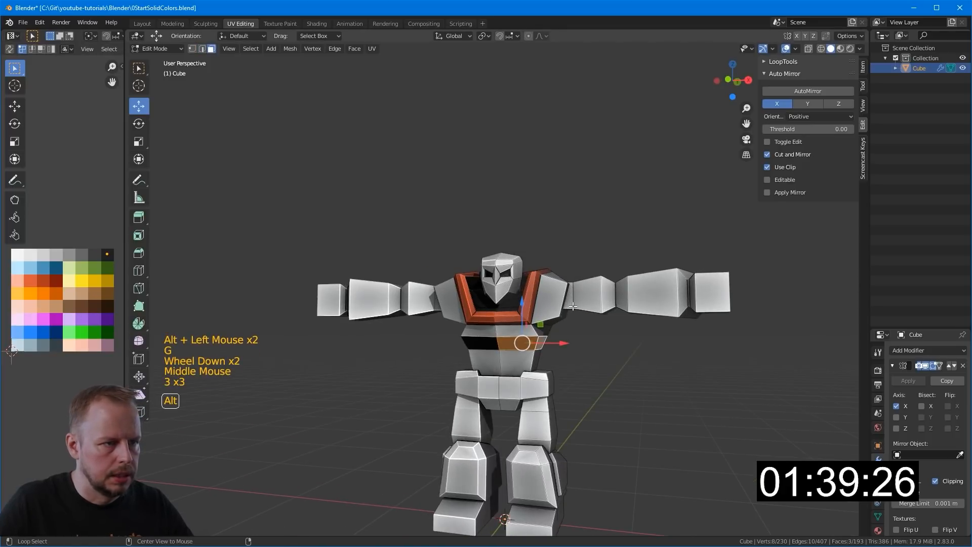
Step: Select the face loop around the upper arm and shift its UVs to a dark grey swatch
{"action": "left_click", "coordinate": [573, 306], "text": "alt"}
{"action": "key", "text": "a"}
{"action": "key", "text": "a"}
{"action": "key", "text": "a"}
{"action": "left_click", "coordinate": [587, 296], "text": "alt"}
{"action": "key", "text": "g"}
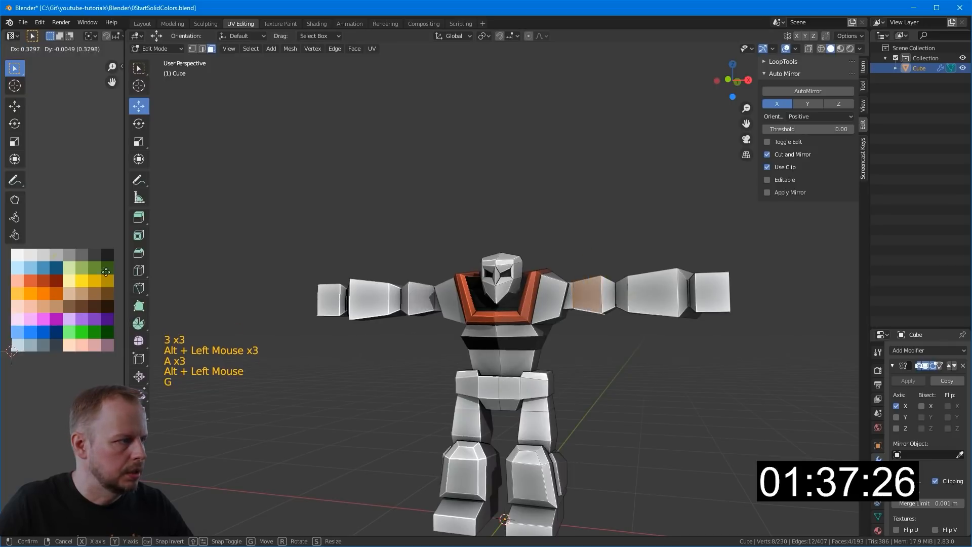
{"action": "scroll", "coordinate": [570, 324], "scroll_direction": "down", "scroll_amount": 2}
{"action": "key", "text": "a"}
{"action": "key", "text": "a"}
{"action": "key", "text": "a"}
Step: Adjust the chest edges below the collar, lowering the front centre edge slightly along the Z axis
{"action": "scroll", "coordinate": [571, 337], "scroll_direction": "up", "scroll_amount": 3}
{"action": "middle_click_drag", "start_coordinate": [570, 336], "coordinate": [658, 289]}
{"action": "key", "text": "3"}
{"action": "key", "text": "3"}
{"action": "key", "text": "3"}
{"action": "middle_click_drag", "start_coordinate": [620, 304], "coordinate": [464, 348]}
{"action": "left_click", "coordinate": [519, 349]}
{"action": "left_click", "coordinate": [542, 348]}
{"action": "middle_click_drag", "start_coordinate": [542, 348], "coordinate": [535, 302]}
{"action": "key", "text": "2"}
{"action": "left_click", "coordinate": [562, 329]}
{"action": "key", "text": "g"}
{"action": "left_click", "coordinate": [611, 318]}
{"action": "key", "text": "2"}
{"action": "left_click", "coordinate": [544, 317]}
{"action": "left_click", "coordinate": [516, 320]}
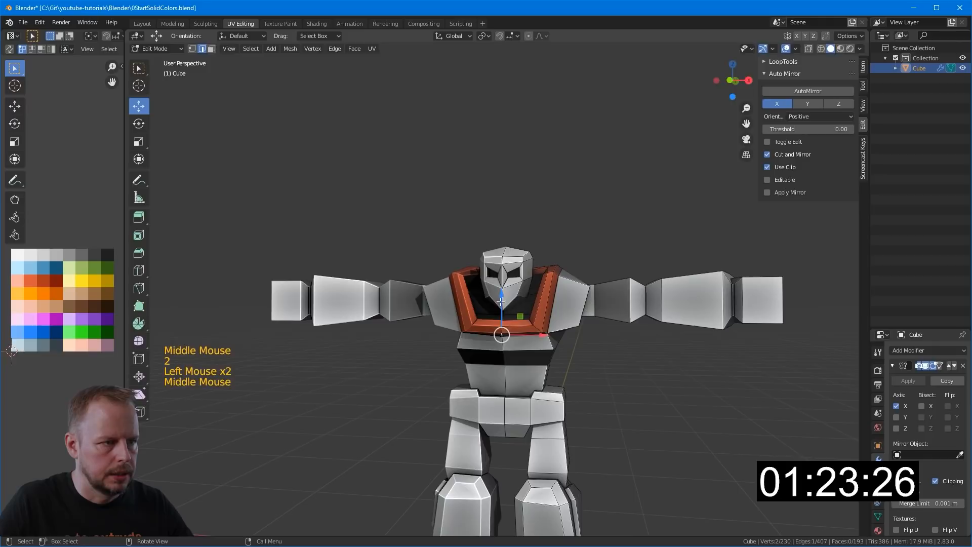
{"action": "left_click_drag", "start_coordinate": [500, 298], "coordinate": [500, 307]}
Step: Select the face loop around the lower torso above the belt and shift its UVs to a dark swatch in the grey row
{"action": "key", "text": "3"}
{"action": "key", "text": "3"}
{"action": "key", "text": "3"}
{"action": "left_click", "coordinate": [541, 377], "text": "alt"}
{"action": "middle_click_drag", "start_coordinate": [580, 374], "coordinate": [532, 376]}
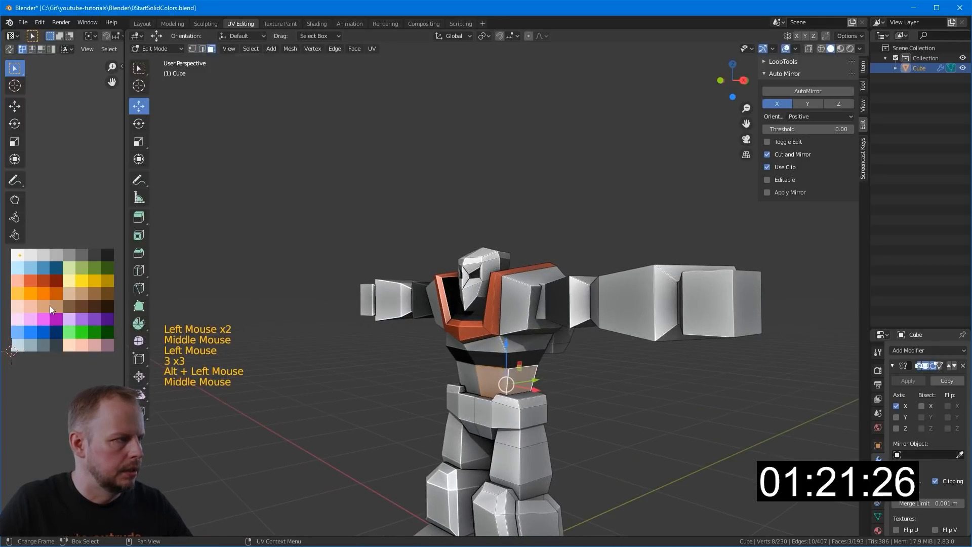
{"action": "key", "text": "g"}
{"action": "left_click", "coordinate": [15, 303]}
{"action": "scroll", "coordinate": [513, 397], "scroll_direction": "down", "scroll_amount": 3}
{"action": "key", "text": "a"}
{"action": "key", "text": "a"}
{"action": "key", "text": "a"}
Step: Select the whole linked thigh piece and shift its UVs to a dark swatch in the grey row
{"action": "left_click", "coordinate": [507, 384], "text": "alt"}
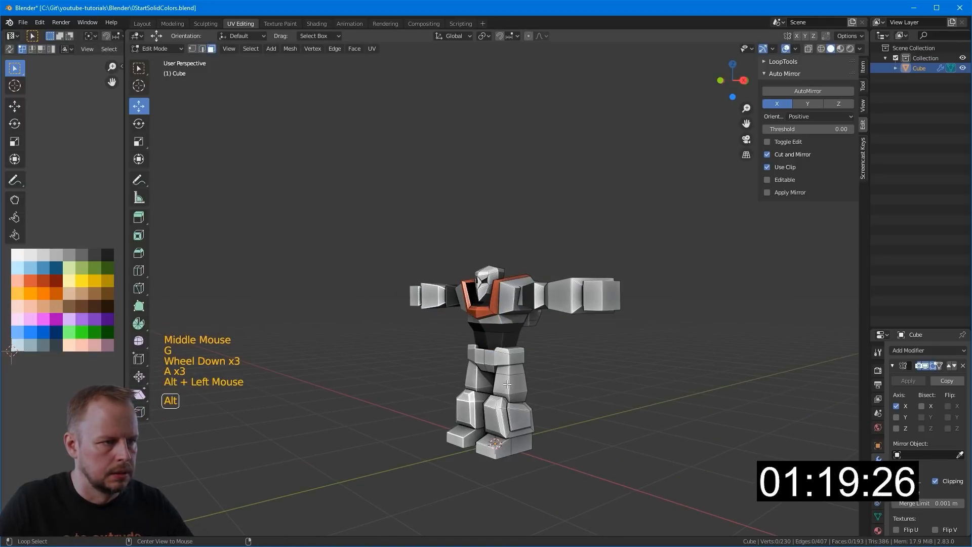
{"action": "left_click", "coordinate": [508, 384]}
{"action": "key", "text": "l"}
{"action": "key", "text": "g"}
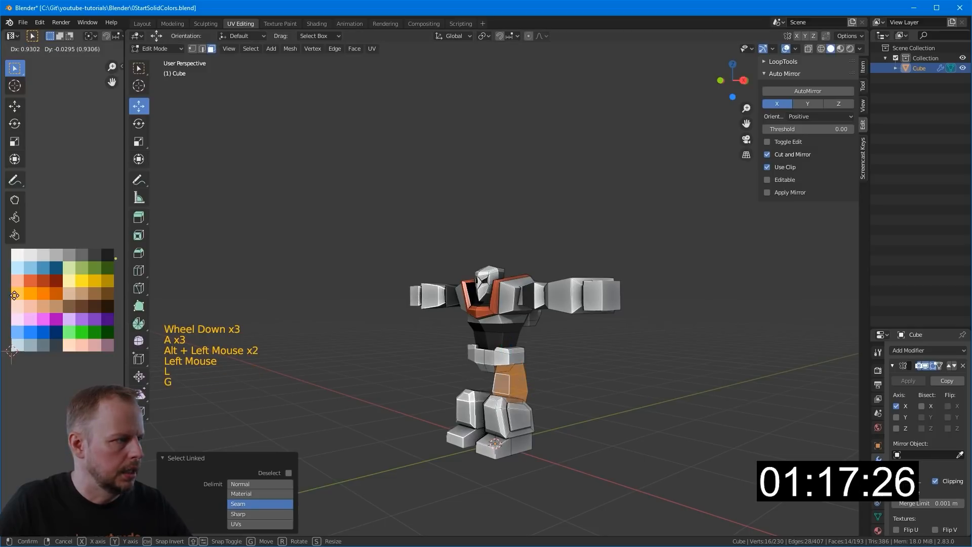
{"action": "left_click", "coordinate": [3, 290]}
{"action": "middle_click_drag", "start_coordinate": [334, 330], "coordinate": [400, 328]}
{"action": "key", "text": "a"}
{"action": "key", "text": "a"}
{"action": "key", "text": "a"}
Step: Select the whole linked upper arm piece and shift its lightest-swatch UVs to the dark end of the grey row
{"action": "left_click", "coordinate": [562, 297]}
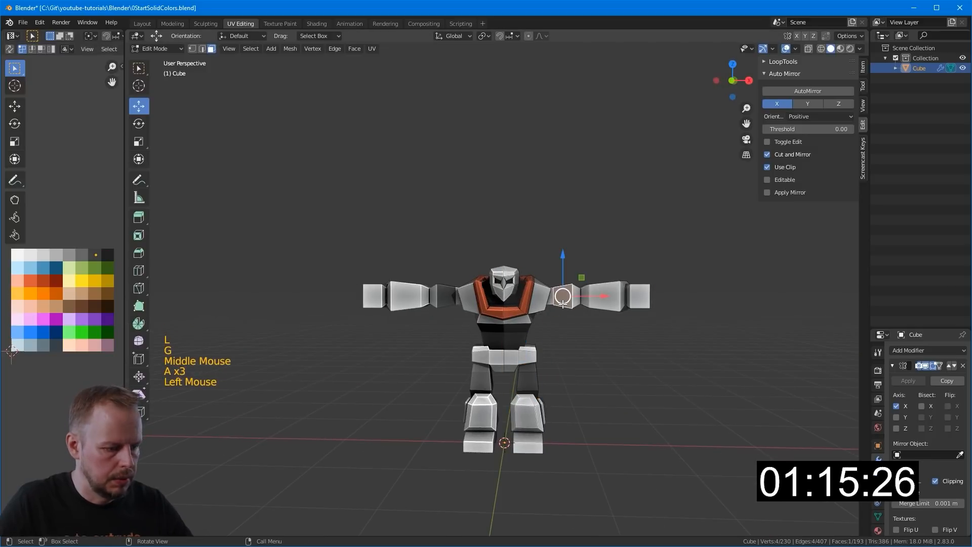
{"action": "key", "text": "l"}
{"action": "key", "text": "g"}
{"action": "key", "text": "a"}
{"action": "key", "text": "a"}
{"action": "key", "text": "a"}
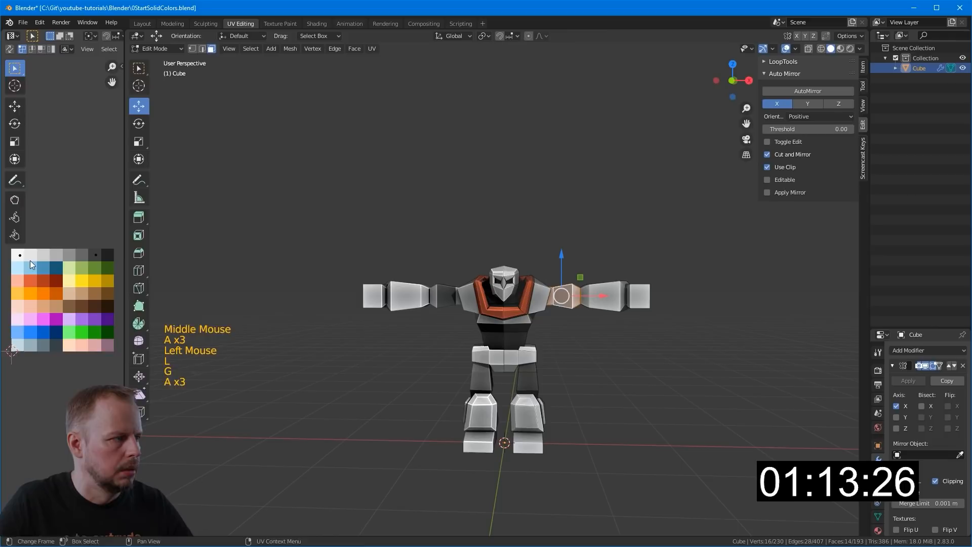
{"action": "key", "text": "b"}
{"action": "left_click_drag", "start_coordinate": [14, 253], "coordinate": [35, 269]}
{"action": "key", "text": "g"}
{"action": "left_click", "coordinate": [109, 268]}
Step: Shift the upper arm's dark grey UVs to the darkest swatch in the grey row
{"action": "key", "text": "a"}
{"action": "key", "text": "a"}
{"action": "key", "text": "a"}
{"action": "key", "text": "b"}
{"action": "left_click_drag", "start_coordinate": [85, 247], "coordinate": [104, 263]}
{"action": "key", "text": "g"}
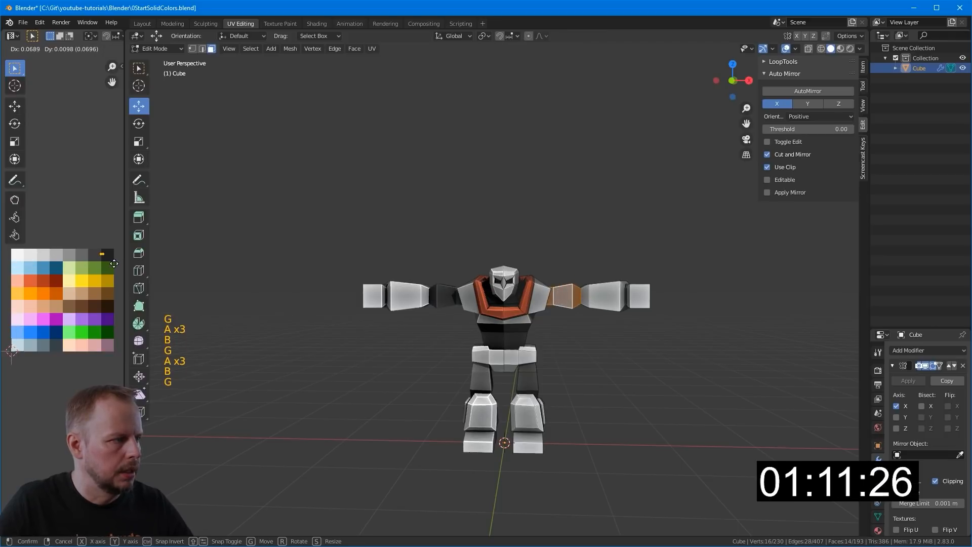
{"action": "left_click", "coordinate": [113, 261]}
{"action": "key", "text": "a"}
{"action": "key", "text": "a"}
{"action": "key", "text": "a"}
Step: Select the linked hand, foot and head pieces and shift their UVs to a blue-grey swatch in the palette's last row
{"action": "left_click", "coordinate": [637, 296]}
{"action": "key", "text": "l"}
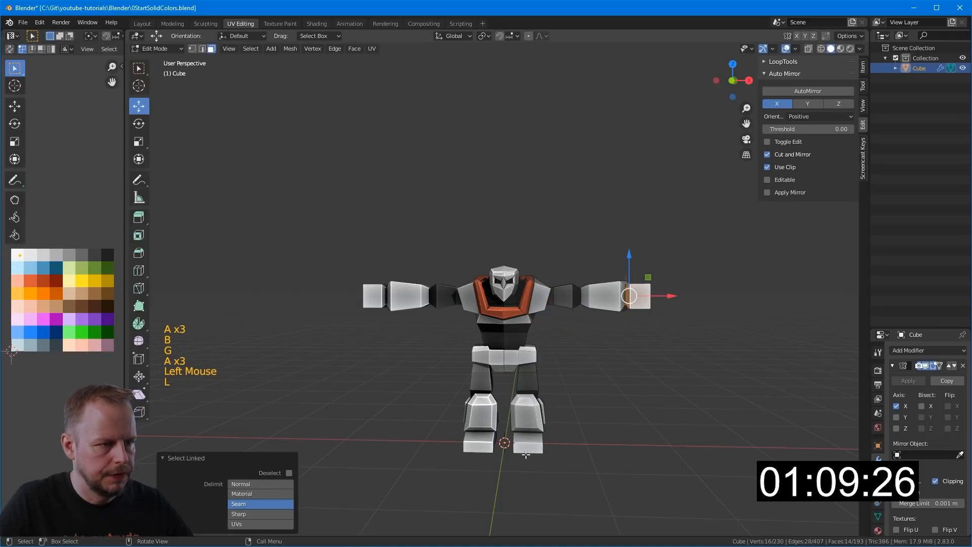
{"action": "key", "text": "g"}
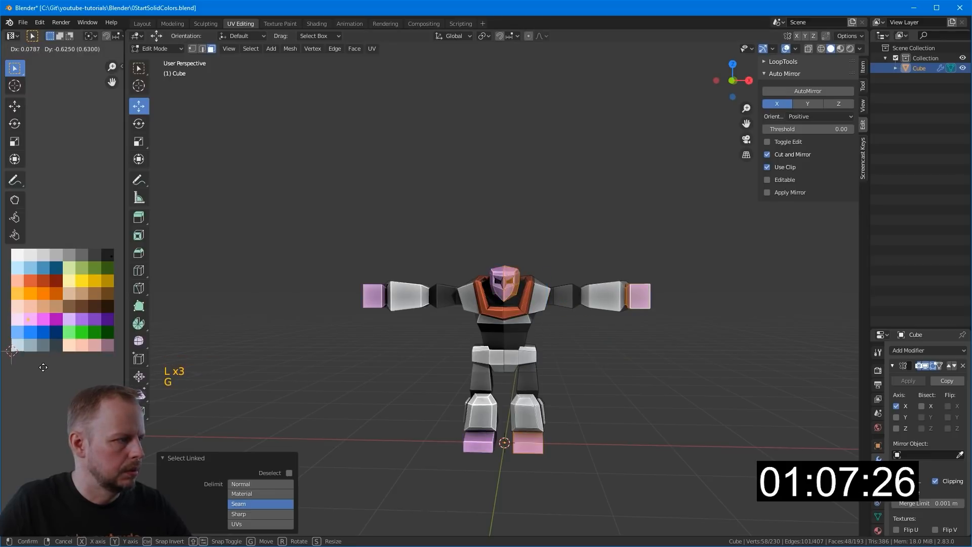
{"action": "left_click", "coordinate": [453, 375]}
{"action": "middle_click_drag", "start_coordinate": [453, 375], "coordinate": [521, 405]}
{"action": "scroll", "coordinate": [482, 369], "scroll_direction": "up", "scroll_amount": 2}
{"action": "key", "text": "2"}
{"action": "key", "text": "3"}
{"action": "left_click", "coordinate": [484, 385]}
{"action": "left_click", "coordinate": [507, 388]}
{"action": "key", "text": "3"}
{"action": "left_click", "coordinate": [509, 445]}
{"action": "middle_click_drag", "start_coordinate": [510, 445], "coordinate": [563, 413]}
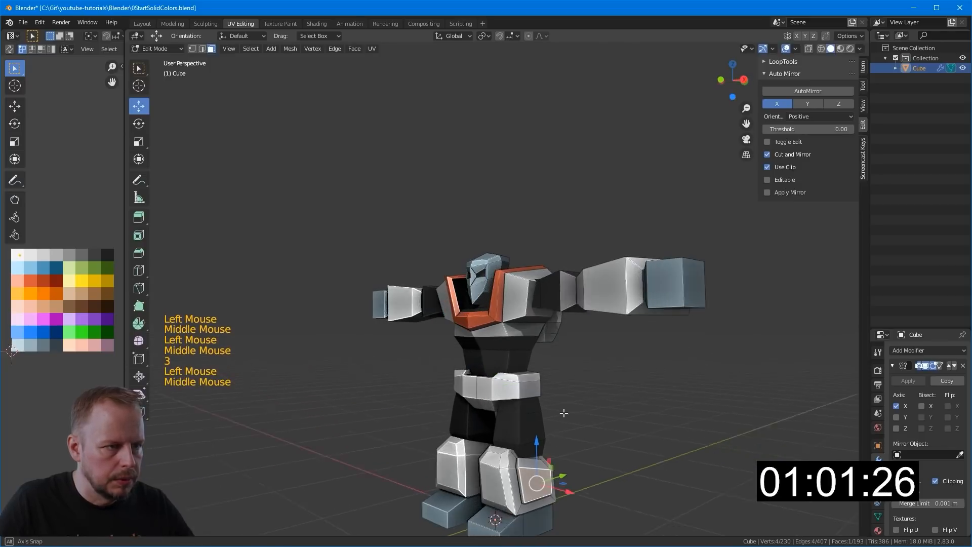
{"action": "left_click", "coordinate": [555, 286]}
{"action": "middle_click_drag", "start_coordinate": [554, 287], "coordinate": [587, 284]}
{"action": "scroll", "coordinate": [633, 319], "scroll_direction": "up", "scroll_amount": 2}
{"action": "middle_click_drag", "start_coordinate": [633, 319], "coordinate": [568, 319], "text": "shift"}
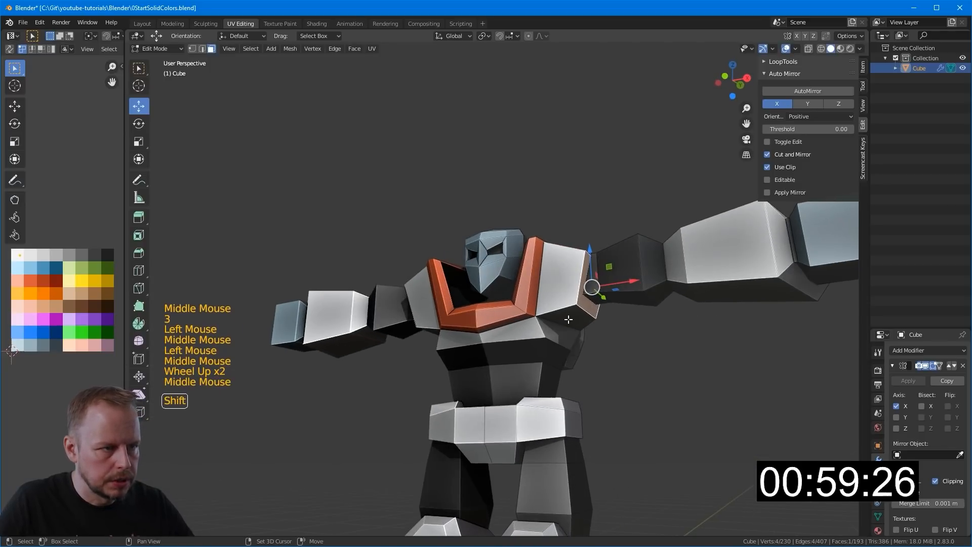
{"action": "left_click", "coordinate": [568, 320], "text": "shift"}
{"action": "left_click", "coordinate": [566, 333], "text": "shift"}
{"action": "left_click", "coordinate": [553, 357], "text": "shift"}
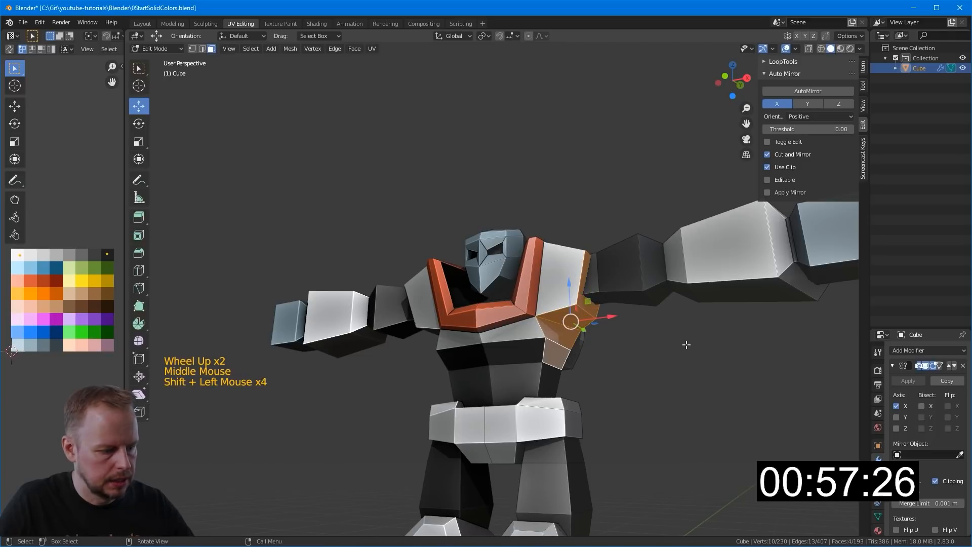
{"action": "key", "text": "i"}
{"action": "key", "text": "Escape"}
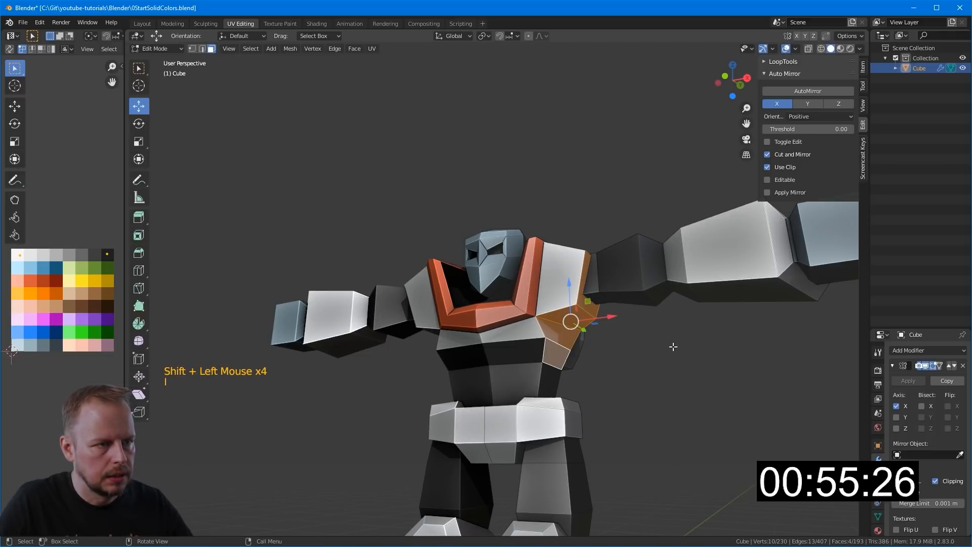
{"action": "key", "text": "ctrl+z"}
Step: Select the three chest side faces below the armpit, inset them 0.0693 m and extrude them about 0.02 m inward
{"action": "left_click", "coordinate": [569, 316]}
{"action": "left_click", "coordinate": [562, 334], "text": "shift"}
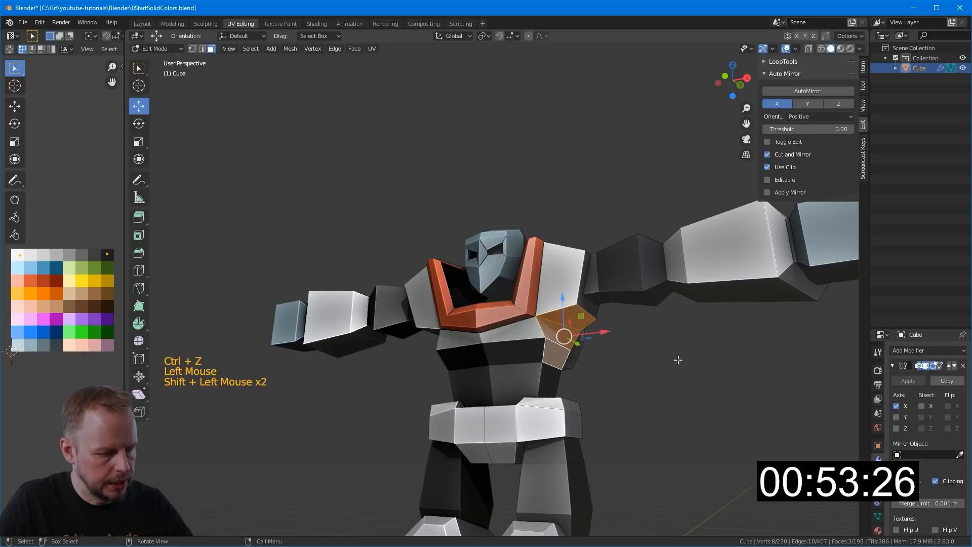
{"action": "middle_click_drag", "start_coordinate": [678, 360], "coordinate": [652, 321]}
{"action": "key", "text": "i"}
{"action": "left_click", "coordinate": [652, 319]}
{"action": "key", "text": "e"}
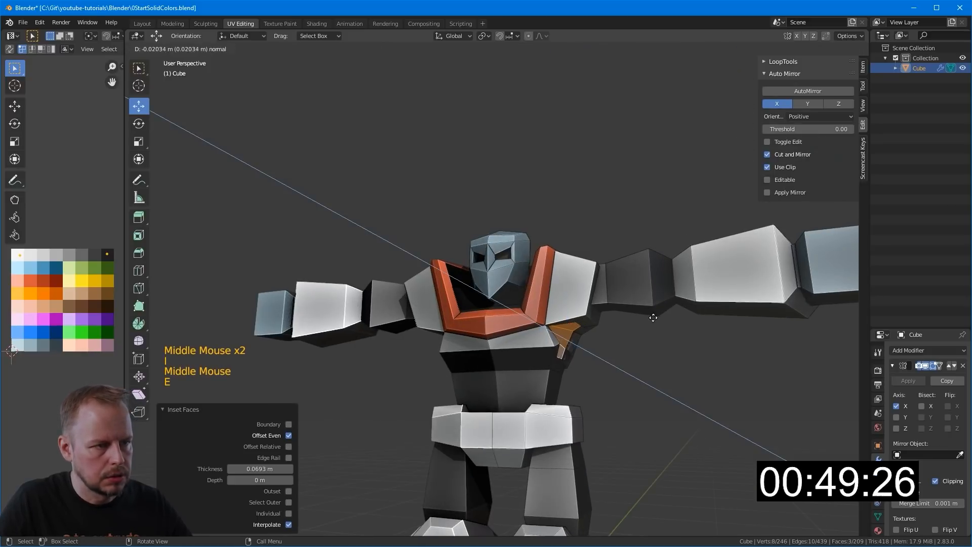
{"action": "left_click", "coordinate": [649, 317]}
Step: Grow the selection over the whole armpit recess and shift its lightest-swatch UVs to the darkest swatch in the grey row
{"action": "key", "text": "ctrl+KP_Add"}
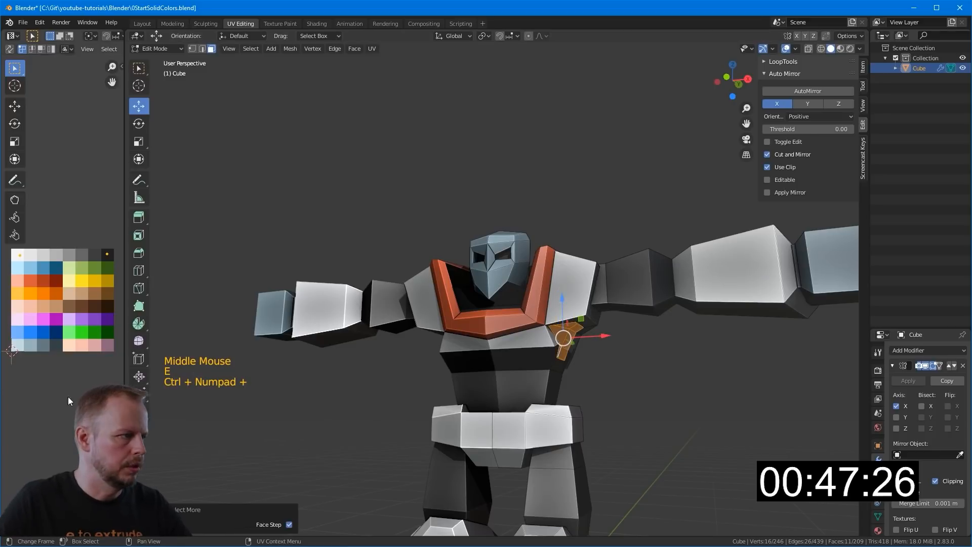
{"action": "key", "text": "a"}
{"action": "key", "text": "a"}
{"action": "key", "text": "a"}
{"action": "left_click_drag", "start_coordinate": [11, 254], "coordinate": [27, 263]}
{"action": "key", "text": "g"}
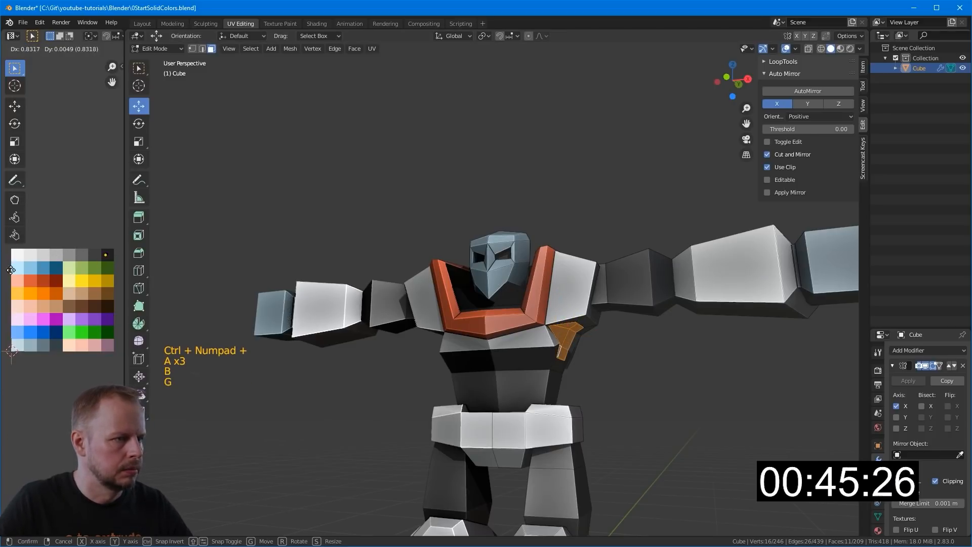
{"action": "left_click", "coordinate": [11, 270]}
Step: Select the bottom face of the back thruster, inset it slightly and extrude it about 0.07 m inward
{"action": "middle_click_drag", "start_coordinate": [304, 253], "coordinate": [431, 252]}
{"action": "key", "text": "3"}
{"action": "middle_click_drag", "start_coordinate": [587, 266], "coordinate": [689, 340]}
{"action": "key", "text": "3"}
{"action": "left_click", "coordinate": [518, 363]}
{"action": "key", "text": "3"}
{"action": "left_click", "coordinate": [516, 282]}
{"action": "key", "text": "i"}
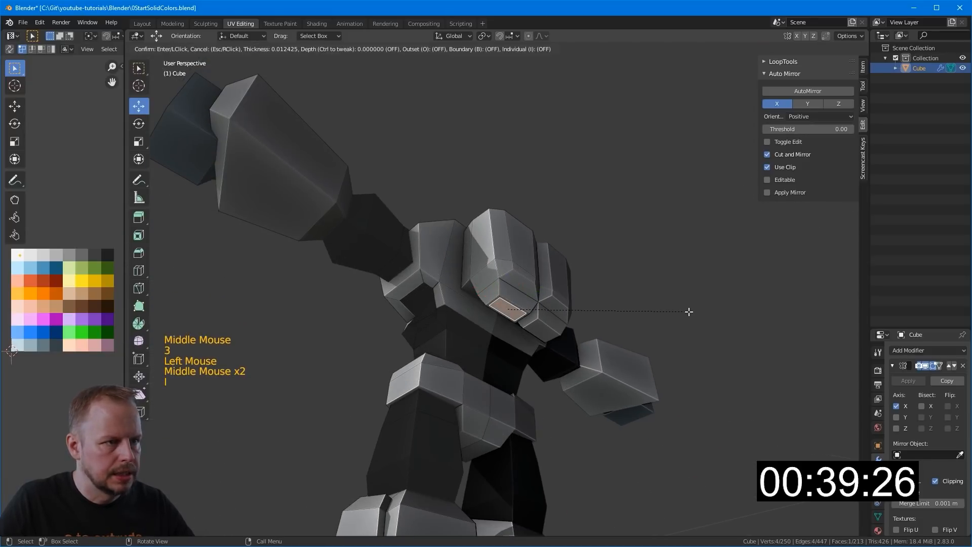
{"action": "left_click", "coordinate": [686, 311]}
{"action": "key", "text": "e"}
{"action": "left_click", "coordinate": [693, 313]}
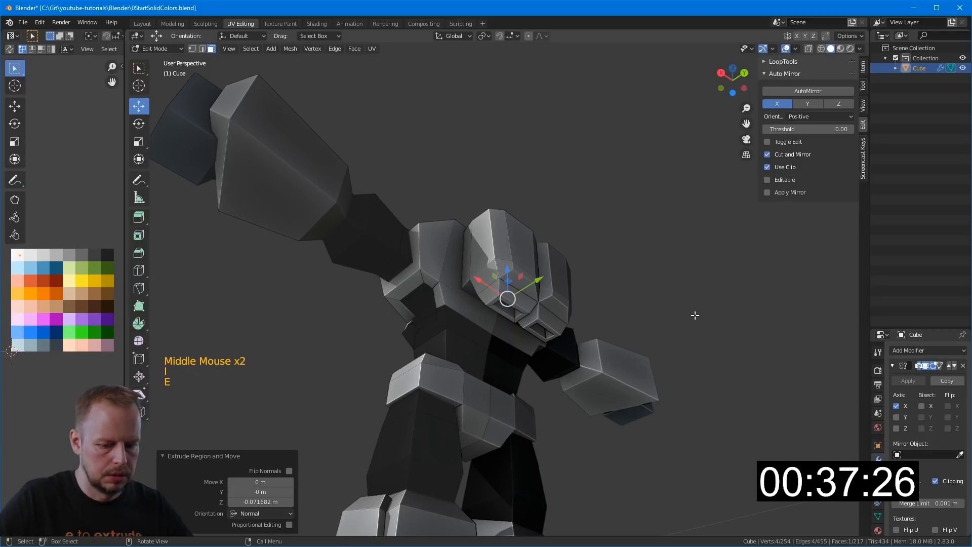
Step: Shift the UVs of the thruster's bottom recess and of the side face strip beside the torso to the darkest grey swatch
{"action": "key", "text": "ctrl+KP_Add"}
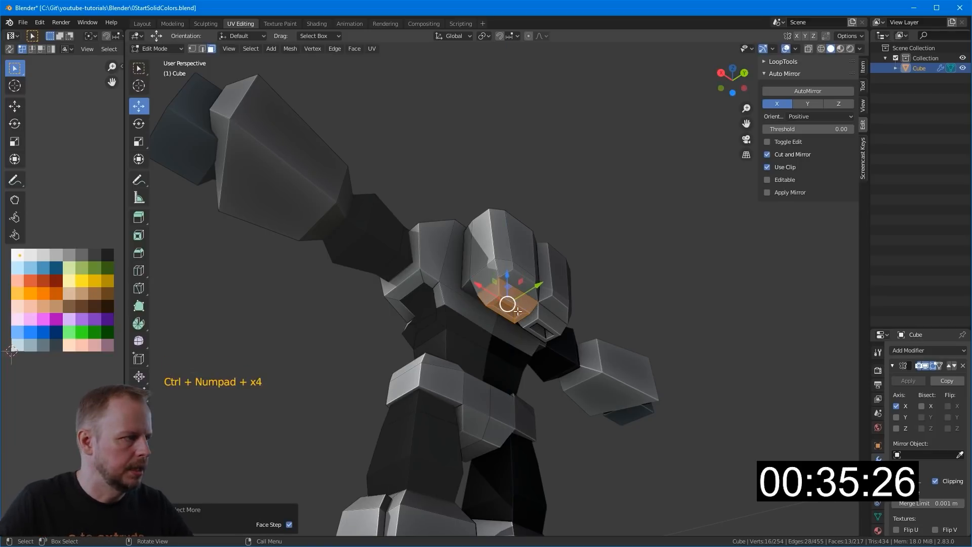
{"action": "key", "text": "g"}
{"action": "middle_click_drag", "start_coordinate": [517, 310], "coordinate": [556, 280]}
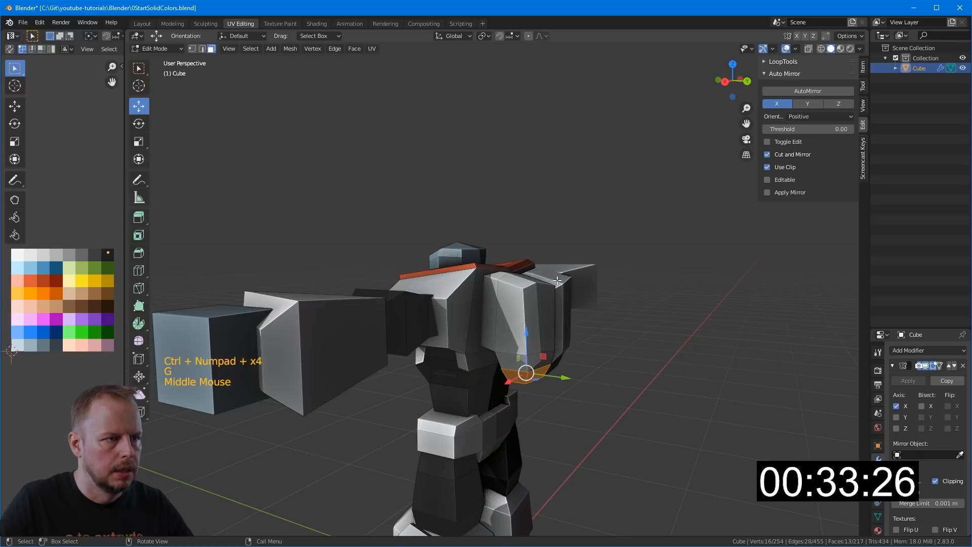
{"action": "left_click", "coordinate": [493, 292], "text": "alt"}
{"action": "key", "text": "g"}
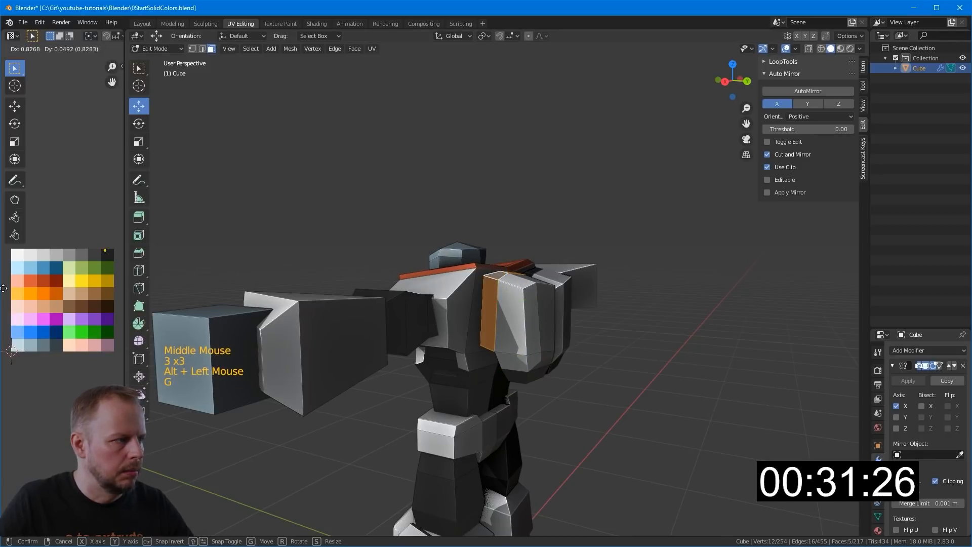
{"action": "key", "text": "a"}
{"action": "key", "text": "a"}
{"action": "key", "text": "a"}
Step: Add two evenly spaced horizontal loop cuts around the back thruster
{"action": "key", "text": "ctrl+r"}
{"action": "left_click", "coordinate": [508, 317]}
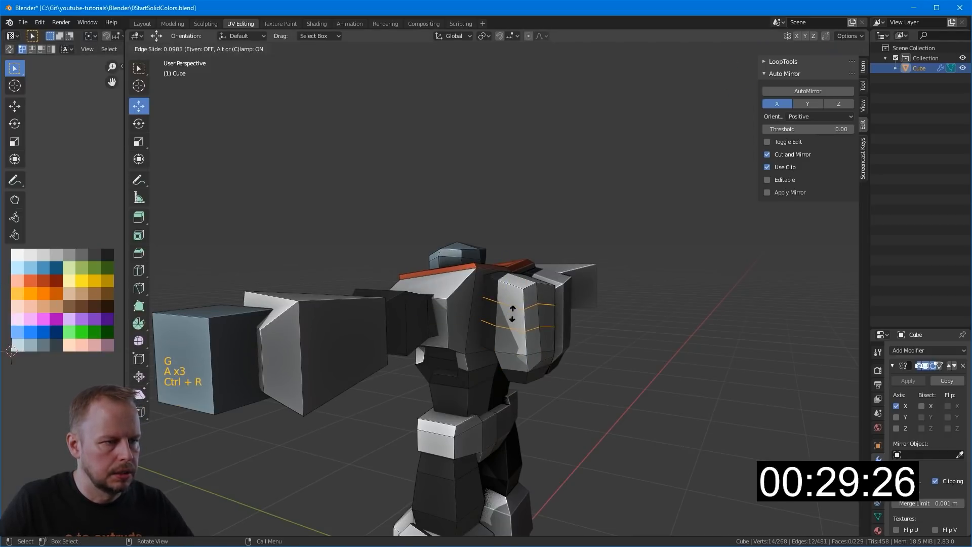
{"action": "right_click", "coordinate": [509, 317]}
Step: Select the face band between the thruster's two loop cuts and shift its UVs to a red-orange swatch in the palette's third row
{"action": "key", "text": "3"}
{"action": "key", "text": "3"}
{"action": "key", "text": "3"}
{"action": "left_click", "coordinate": [524, 323], "text": "alt"}
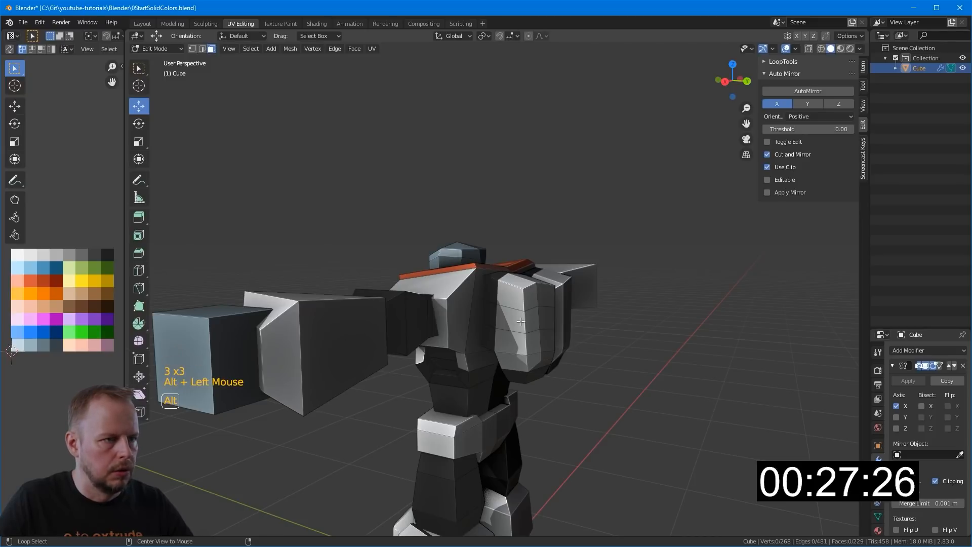
{"action": "left_click", "coordinate": [521, 321], "text": "alt"}
{"action": "key", "text": "g"}
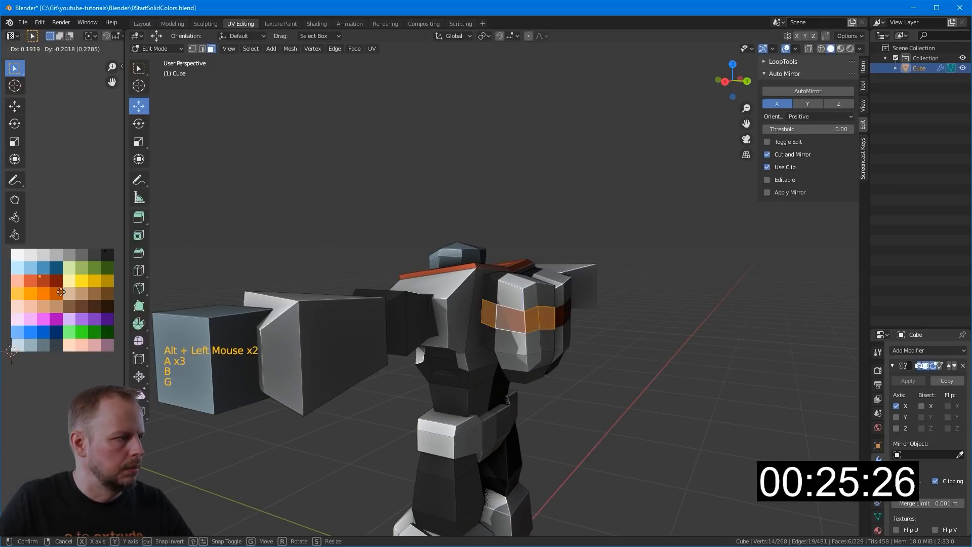
{"action": "left_click", "coordinate": [513, 221]}
Step: Switch to Object Mode and examine the coloured robot from the back and the front
{"action": "mouse_move", "coordinate": [512, 220]}
{"action": "middle_mouse_down"}
{"action": "mouse_move", "coordinate": [407, 228]}
{"action": "mouse_move", "coordinate": [510, 237]}
{"action": "middle_mouse_up"}
{"action": "scroll", "coordinate": [407, 228], "scroll_direction": "down", "scroll_amount": 2}
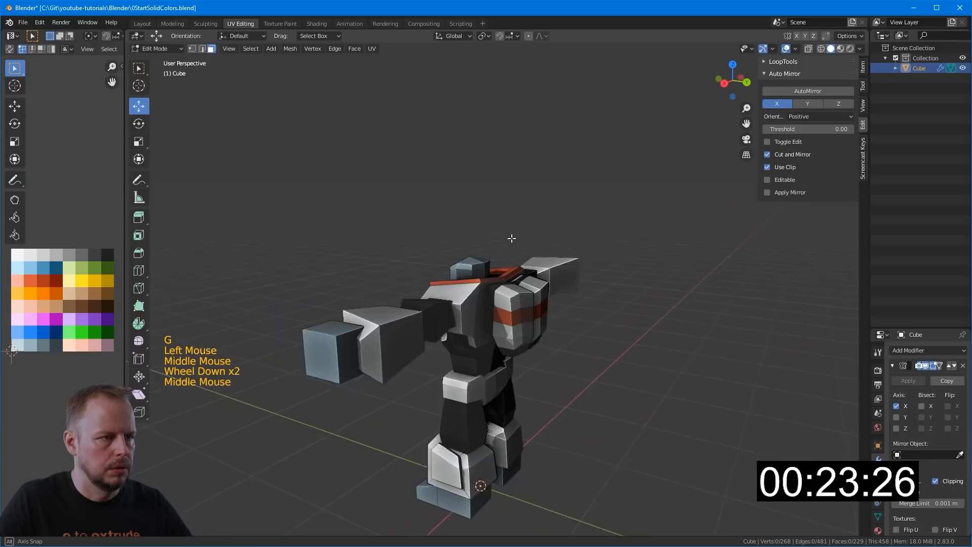
{"action": "key", "text": "Tab"}
{"action": "middle_click_drag", "start_coordinate": [439, 244], "coordinate": [546, 300]}
{"action": "scroll", "coordinate": [563, 263], "scroll_direction": "up", "scroll_amount": 6}
{"action": "scroll", "coordinate": [574, 332], "scroll_direction": "down", "scroll_amount": 3}
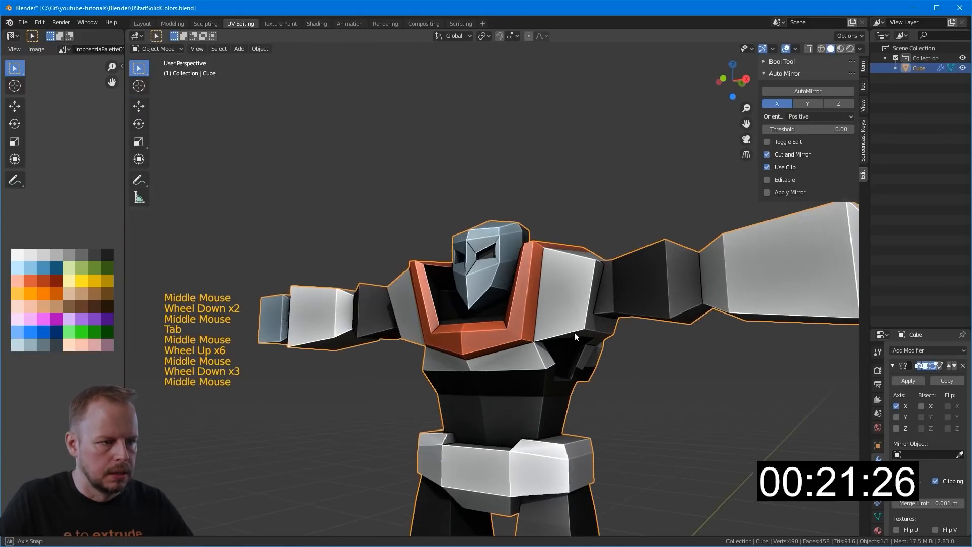
{"action": "middle_click_drag", "start_coordinate": [574, 332], "coordinate": [568, 459]}
Step: Select the whole linked belt piece in Edit Mode and shift its UVs to the second, orange-red swatch in the palette's third row
{"action": "key", "text": "a"}
{"action": "key", "text": "a"}
{"action": "key", "text": "a"}
{"action": "left_click", "coordinate": [568, 460]}
{"action": "key", "text": "Tab"}
{"action": "left_click", "coordinate": [567, 458]}
{"action": "key", "text": "a"}
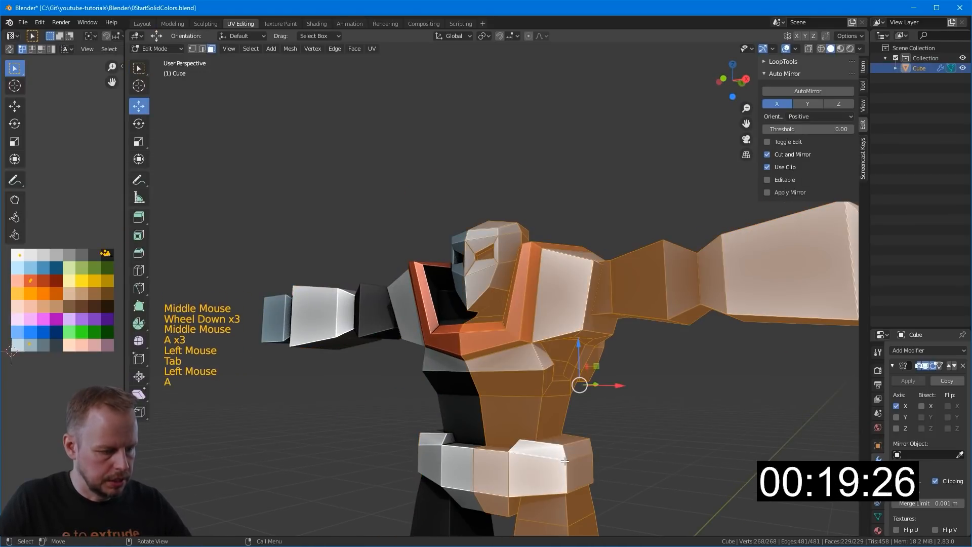
{"action": "left_click", "coordinate": [567, 459]}
{"action": "key", "text": "l"}
{"action": "scroll", "coordinate": [567, 459], "scroll_direction": "down", "scroll_amount": 4}
{"action": "middle_click_drag", "start_coordinate": [569, 407], "coordinate": [593, 403]}
{"action": "key", "text": "g"}
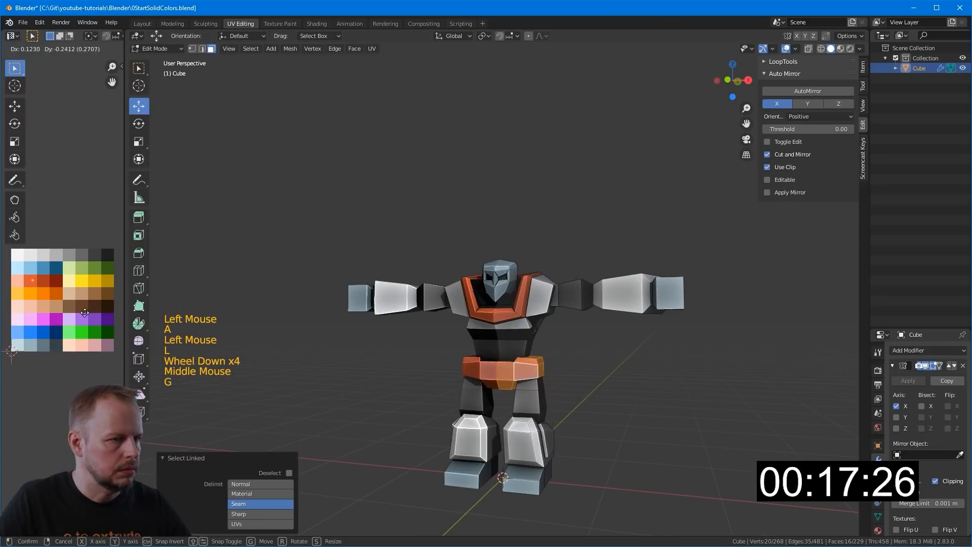
{"action": "left_click", "coordinate": [84, 296]}
{"action": "key", "text": "g"}
{"action": "left_click", "coordinate": [30, 281]}
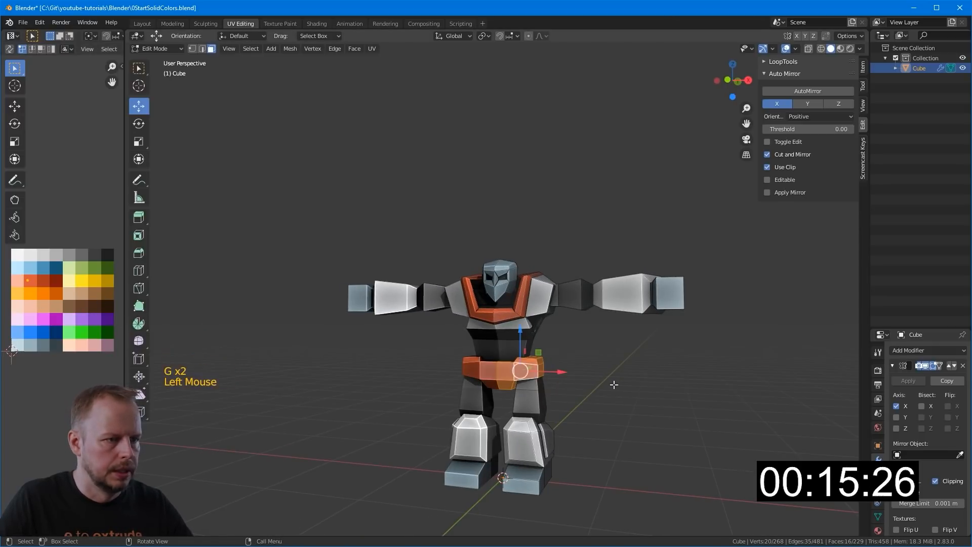
Step: Select the outer face of the side panel on the lower leg and scale it to 0.729
{"action": "key", "text": "Tab"}
{"action": "middle_click_drag", "start_coordinate": [614, 386], "coordinate": [582, 379]}
{"action": "middle_click_drag", "start_coordinate": [498, 443], "coordinate": [526, 431]}
{"action": "left_click", "coordinate": [520, 439]}
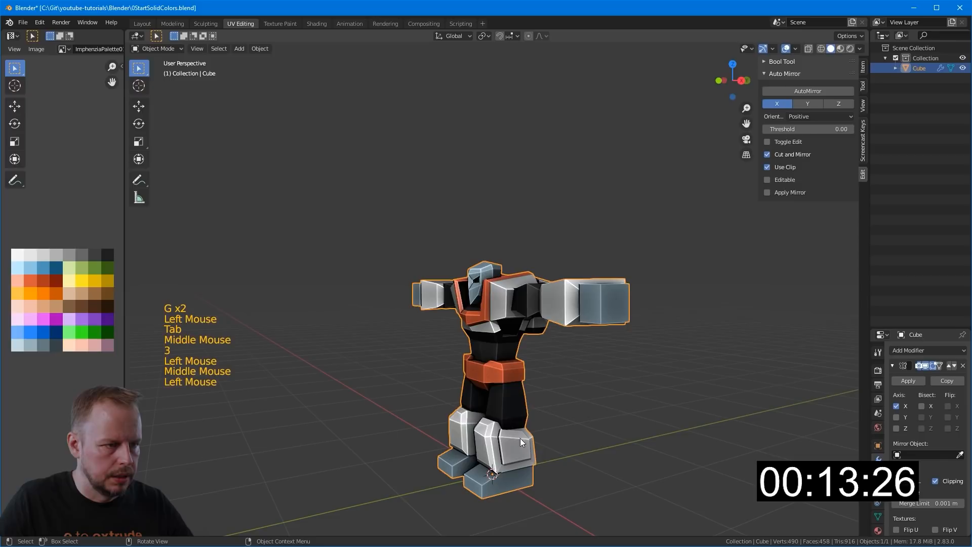
{"action": "key", "text": "3"}
{"action": "left_click", "coordinate": [511, 432]}
{"action": "left_click", "coordinate": [512, 431]}
{"action": "key", "text": "Tab"}
{"action": "left_click", "coordinate": [512, 436]}
{"action": "key", "text": "3"}
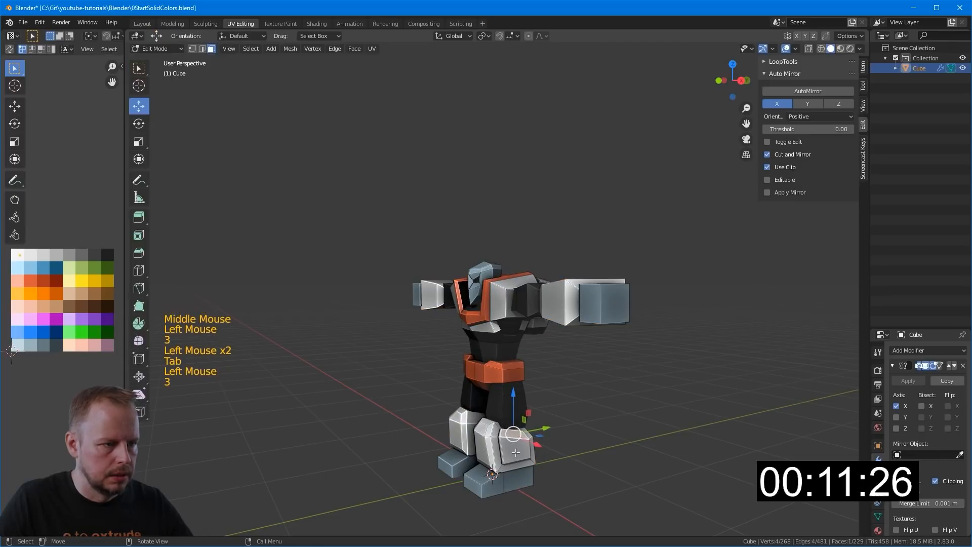
{"action": "left_click", "coordinate": [514, 445]}
{"action": "key", "text": "s"}
{"action": "left_click", "coordinate": [564, 439]}
Step: Add a horizontal loop cut around the foot
{"action": "key", "text": "ctrl+r"}
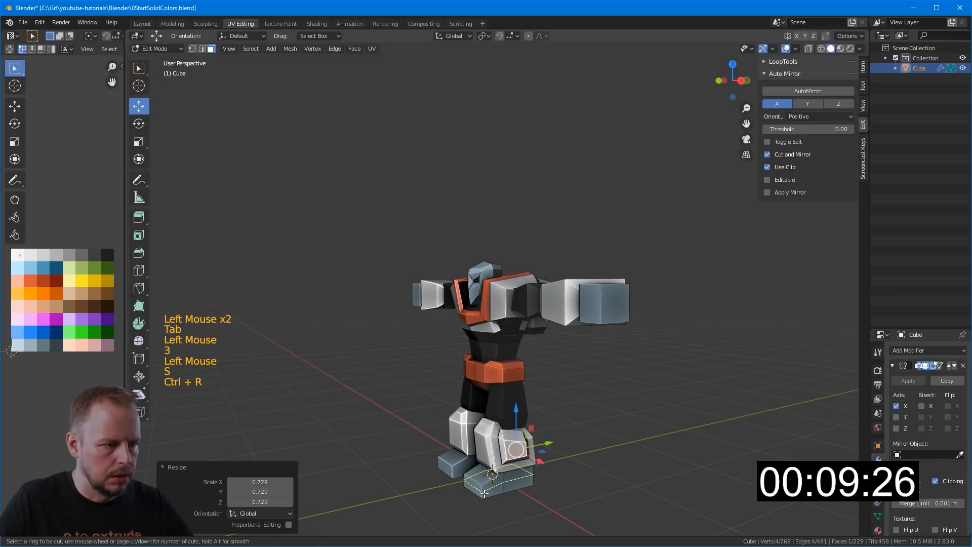
{"action": "left_click", "coordinate": [489, 487]}
{"action": "left_click", "coordinate": [494, 492]}
Step: Select the face band around the lower part of the foot and shift its UVs to the darkest swatch in the grey row
{"action": "key", "text": "3"}
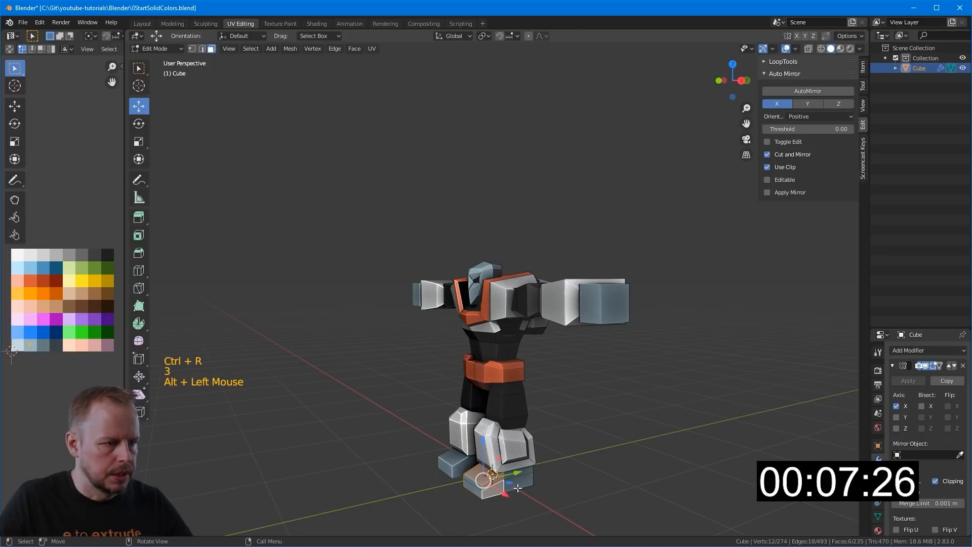
{"action": "key", "text": "a"}
{"action": "key", "text": "a"}
{"action": "key", "text": "a"}
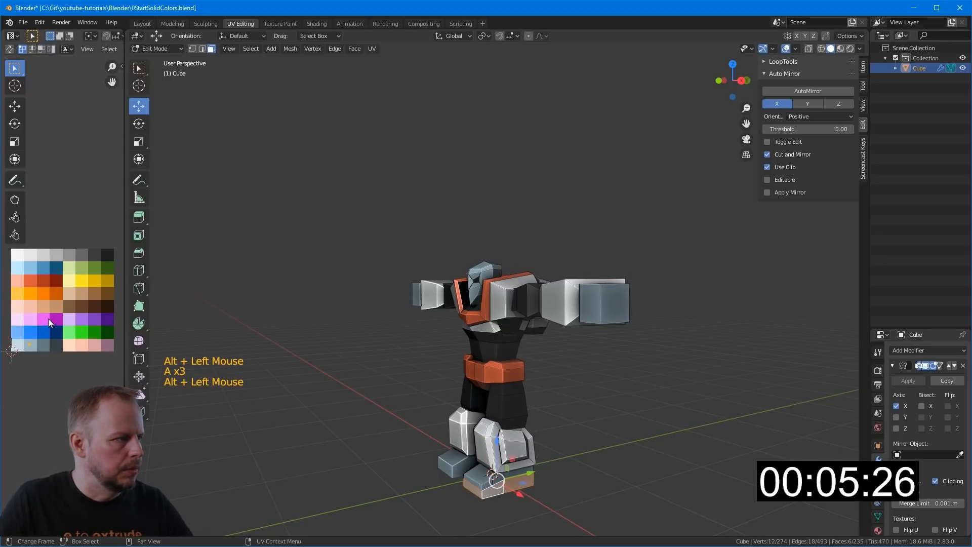
{"action": "key", "text": "g"}
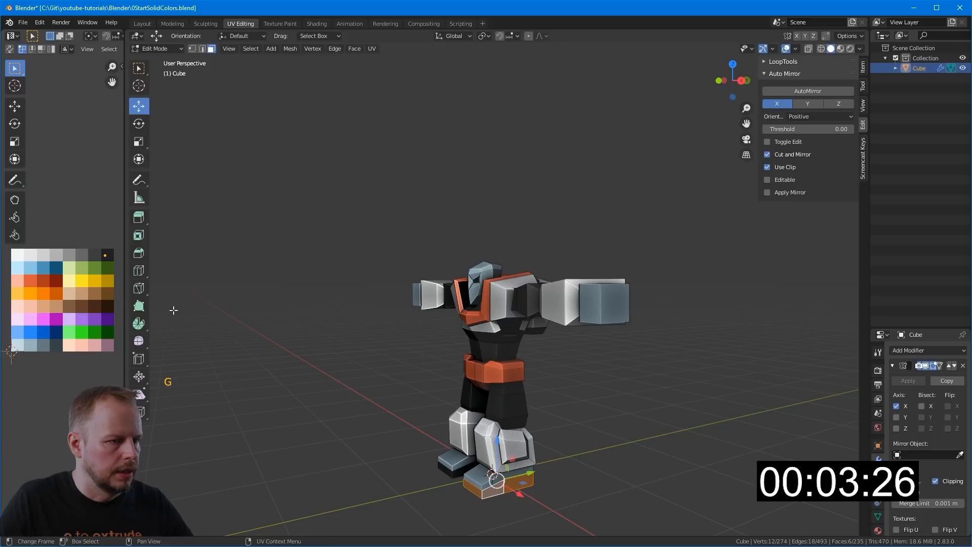
{"action": "key", "text": "s"}
{"action": "key", "text": "z"}
{"action": "right_click", "coordinate": [583, 433]}
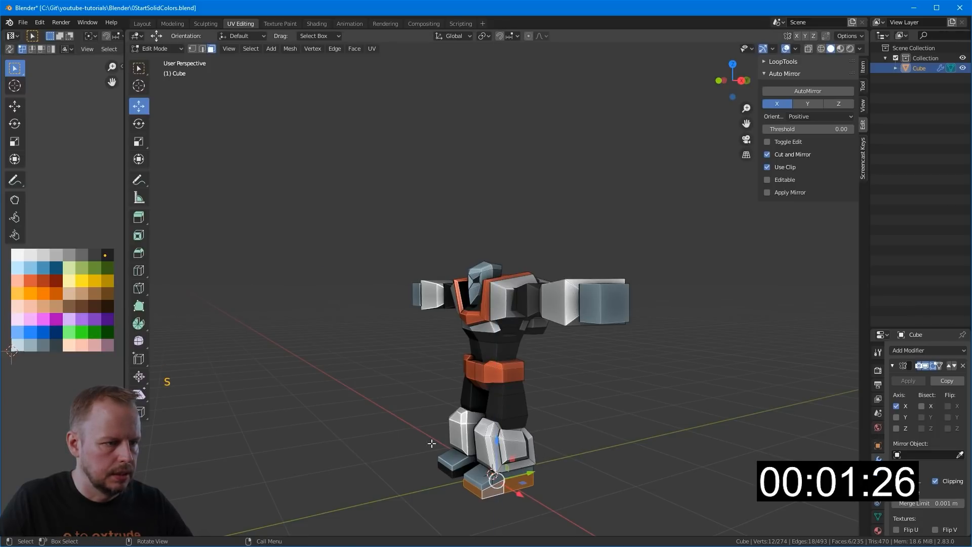
Step: Select the edge loop along the top of the dark sole and move it slightly down to thin the sole
{"action": "key", "text": "a"}
{"action": "key", "text": "a"}
{"action": "key", "text": "a"}
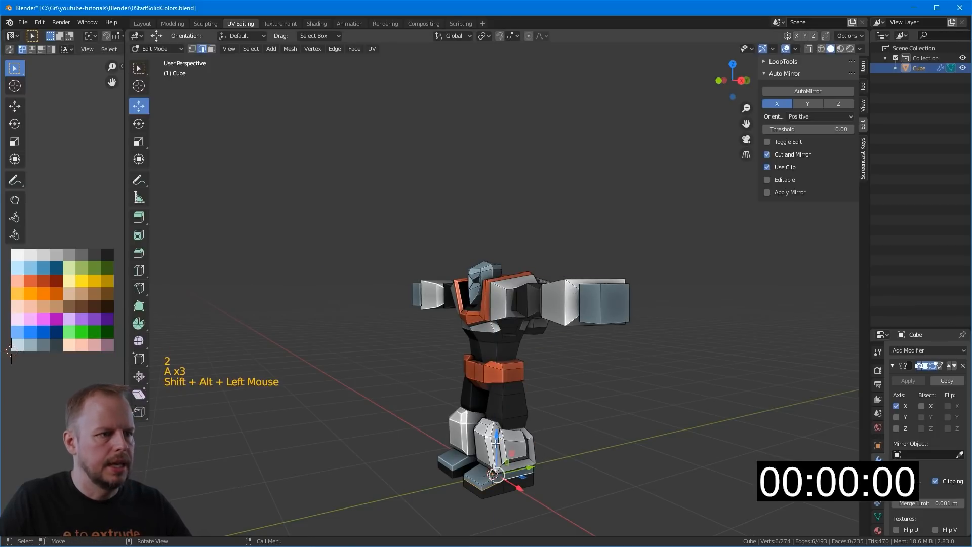
{"action": "left_click_drag", "start_coordinate": [496, 443], "coordinate": [496, 449]}
{"action": "left_click", "coordinate": [688, 400]}
Step: Return to Object Mode, deselect the robot and examine the whole model from several sides
{"action": "scroll", "coordinate": [529, 375], "scroll_direction": "down", "scroll_amount": 3}
{"action": "middle_click_drag", "start_coordinate": [530, 375], "coordinate": [657, 353]}
{"action": "scroll", "coordinate": [589, 386], "scroll_direction": "up", "scroll_amount": 1}
{"action": "scroll", "coordinate": [574, 331], "scroll_direction": "up", "scroll_amount": 2}
{"action": "key", "text": "Tab"}
{"action": "scroll", "coordinate": [585, 326], "scroll_direction": "up", "scroll_amount": 1}
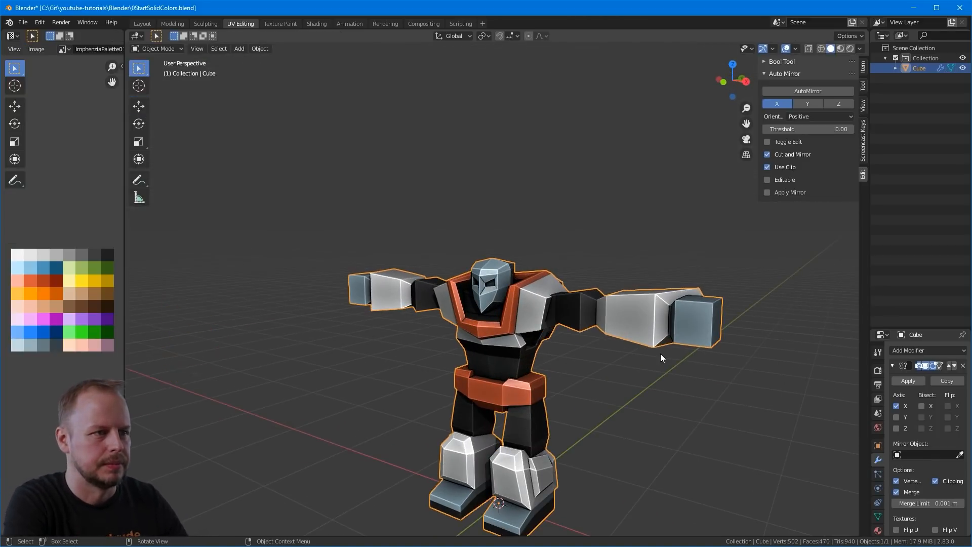
{"action": "left_click", "coordinate": [574, 230]}
{"action": "middle_click_drag", "start_coordinate": [574, 230], "coordinate": [430, 204]}
{"action": "scroll", "coordinate": [435, 223], "scroll_direction": "down", "scroll_amount": 3}
{"action": "middle_click_drag", "start_coordinate": [442, 241], "coordinate": [587, 256]}
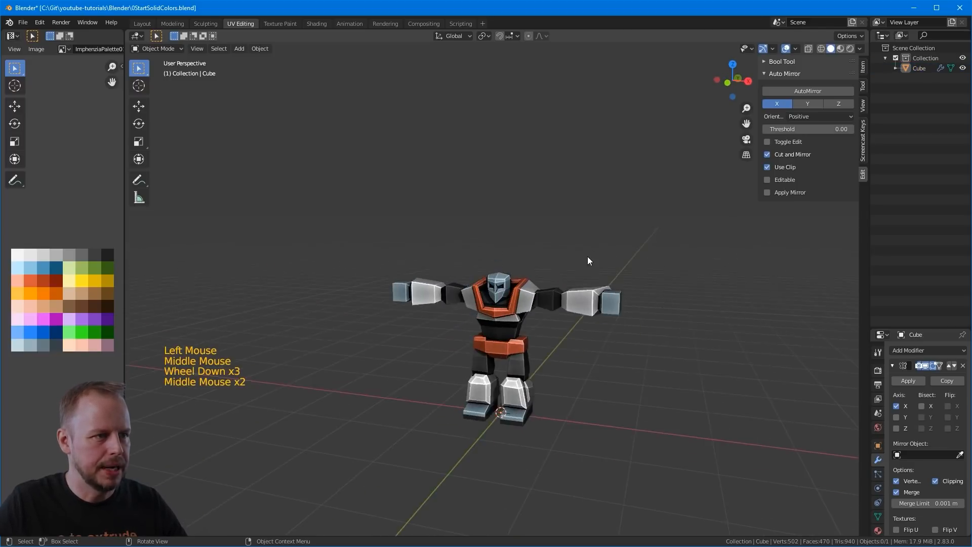
Step: Examine the robot's mesh up close in Edit Mode, including the torso and legs
{"action": "scroll", "coordinate": [586, 262], "scroll_direction": "up", "scroll_amount": 4}
{"action": "key", "text": "Tab"}
{"action": "scroll", "coordinate": [597, 279], "scroll_direction": "down", "scroll_amount": 4}
{"action": "middle_click_drag", "start_coordinate": [609, 291], "coordinate": [468, 407]}
{"action": "scroll", "coordinate": [562, 302], "scroll_direction": "up", "scroll_amount": 4}
{"action": "scroll", "coordinate": [553, 311], "scroll_direction": "down", "scroll_amount": 3}
{"action": "scroll", "coordinate": [605, 332], "scroll_direction": "up", "scroll_amount": 4}
{"action": "scroll", "coordinate": [466, 367], "scroll_direction": "down", "scroll_amount": 1}
{"action": "scroll", "coordinate": [468, 406], "scroll_direction": "down", "scroll_amount": 3}
{"action": "scroll", "coordinate": [512, 397], "scroll_direction": "up", "scroll_amount": 4}
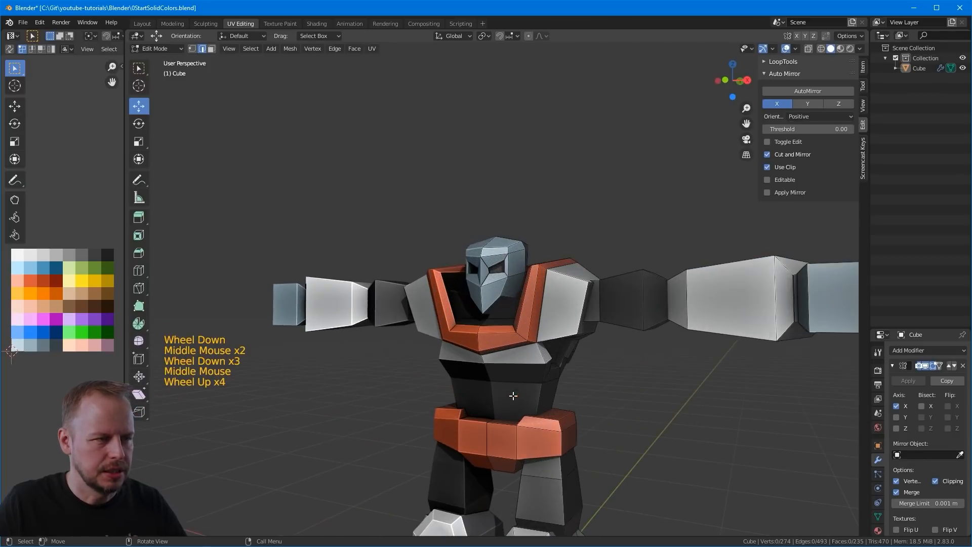
{"action": "scroll", "coordinate": [512, 394], "scroll_direction": "down", "scroll_amount": 2}
{"action": "middle_click_drag", "start_coordinate": [631, 335], "coordinate": [390, 303]}
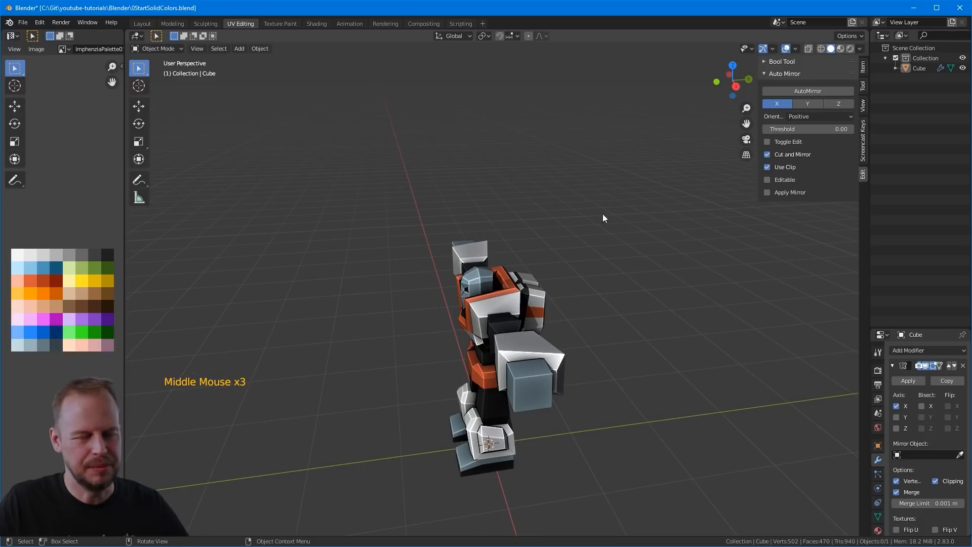
Step: Inspect the robot's head, shoulders and back thrusters up close, and the overall silhouette from a distance
{"action": "middle_click_drag", "start_coordinate": [602, 214], "coordinate": [502, 288]}
{"action": "scroll", "coordinate": [555, 280], "scroll_direction": "up", "scroll_amount": 3}
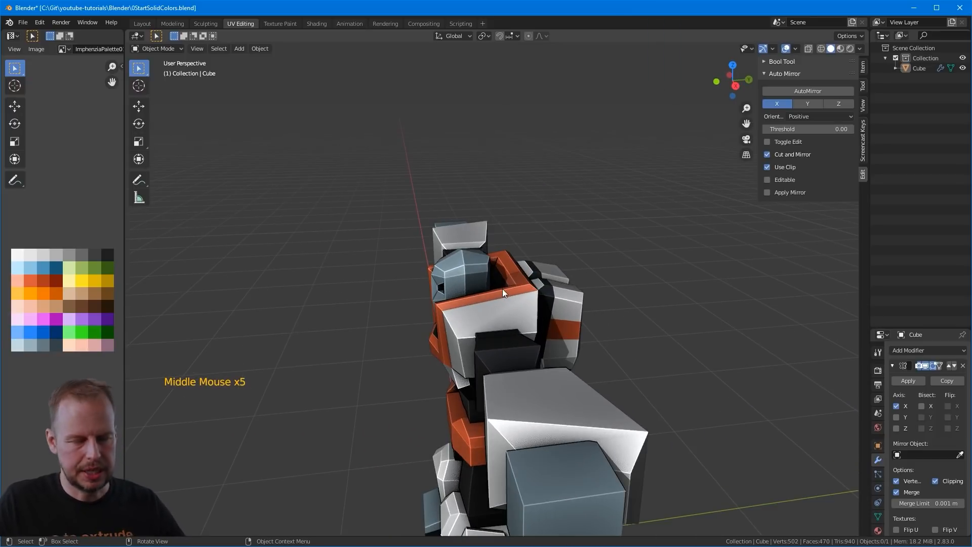
{"action": "middle_click_drag", "start_coordinate": [428, 284], "coordinate": [491, 276]}
{"action": "scroll", "coordinate": [500, 282], "scroll_direction": "up", "scroll_amount": 5}
{"action": "scroll", "coordinate": [499, 284], "scroll_direction": "down", "scroll_amount": 2}
{"action": "scroll", "coordinate": [498, 282], "scroll_direction": "down", "scroll_amount": 2}
{"action": "scroll", "coordinate": [500, 277], "scroll_direction": "down", "scroll_amount": 2}
{"action": "scroll", "coordinate": [490, 276], "scroll_direction": "down", "scroll_amount": 2}
{"action": "mouse_move", "coordinate": [612, 290]}
{"action": "middle_mouse_down"}
{"action": "mouse_move", "coordinate": [518, 289]}
{"action": "mouse_move", "coordinate": [522, 298]}
{"action": "mouse_move", "coordinate": [530, 290]}
{"action": "mouse_move", "coordinate": [524, 306]}
{"action": "mouse_move", "coordinate": [584, 284]}
{"action": "mouse_move", "coordinate": [611, 301]}
{"action": "mouse_move", "coordinate": [566, 308]}
{"action": "mouse_move", "coordinate": [606, 331]}
{"action": "mouse_move", "coordinate": [602, 306]}
{"action": "middle_mouse_up"}
{"action": "middle_click", "coordinate": [558, 308]}
{"action": "scroll", "coordinate": [558, 308], "scroll_direction": "down", "scroll_amount": 1}
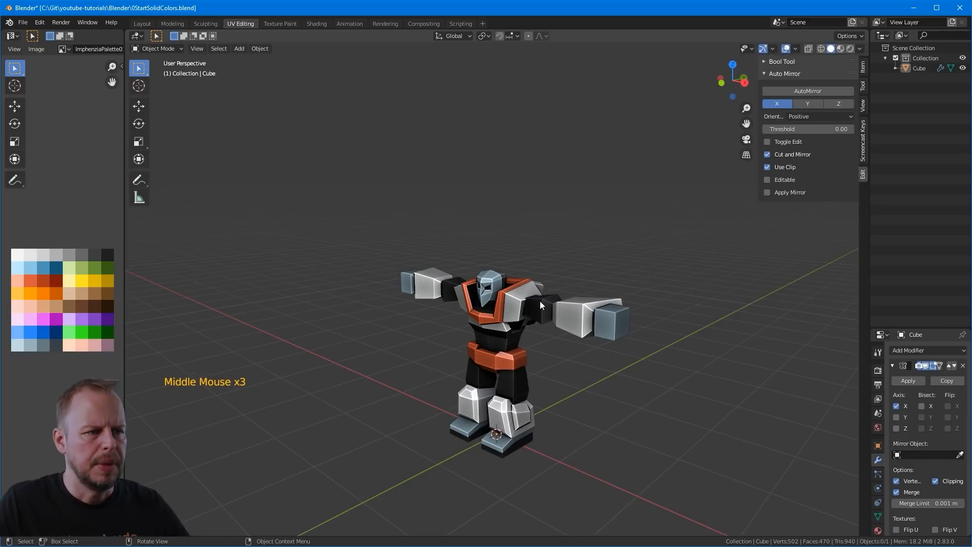
{"action": "left_click", "coordinate": [641, 365]}
{"action": "scroll", "coordinate": [520, 314], "scroll_direction": "up", "scroll_amount": 4}
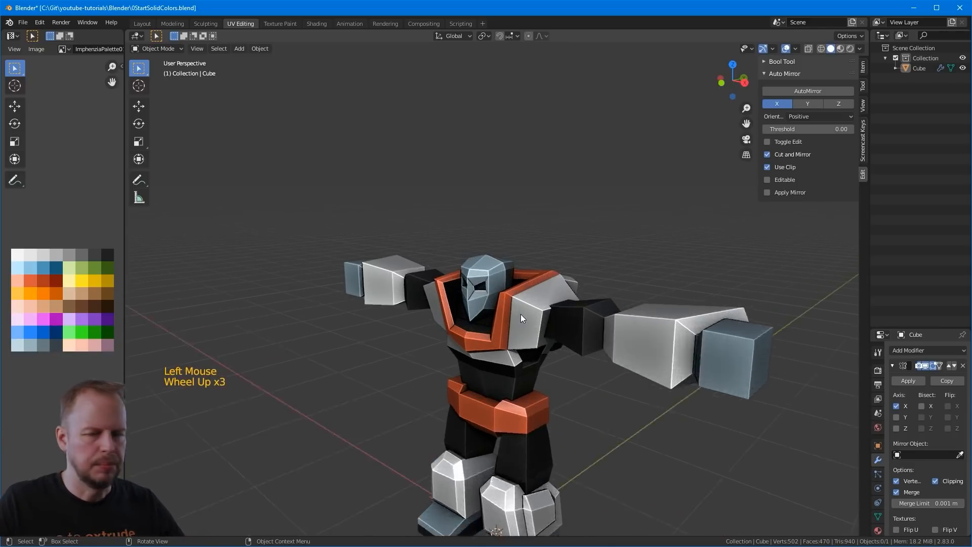
{"action": "middle_click_drag", "start_coordinate": [419, 291], "coordinate": [502, 257]}
{"action": "scroll", "coordinate": [503, 258], "scroll_direction": "down", "scroll_amount": 5}
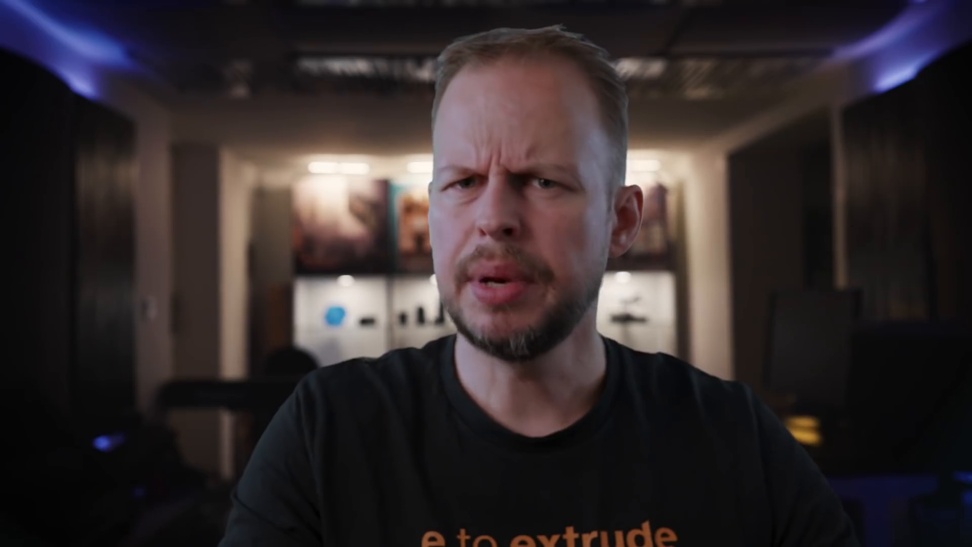
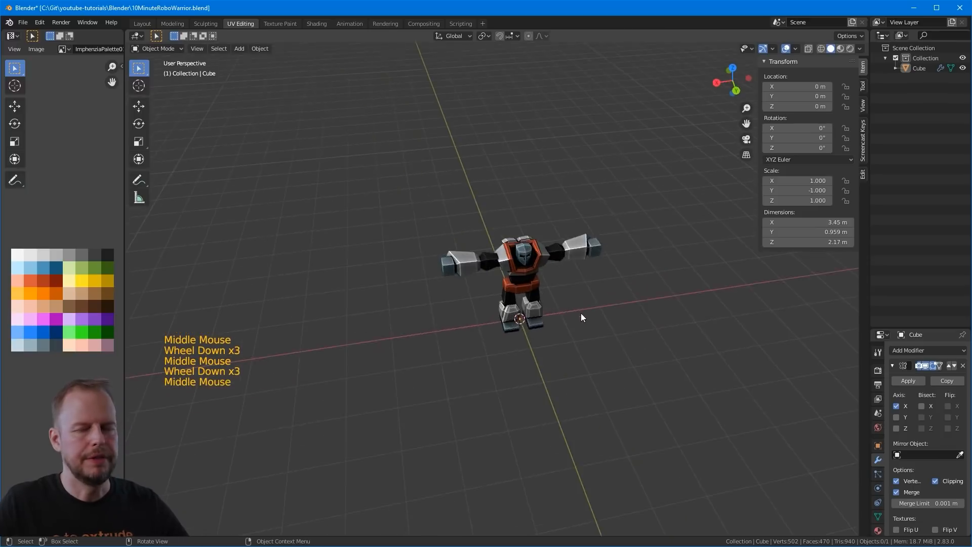
Step: Select the robot and view it in the front orthographic view
{"action": "scroll", "coordinate": [592, 309], "scroll_direction": "up", "scroll_amount": 5}
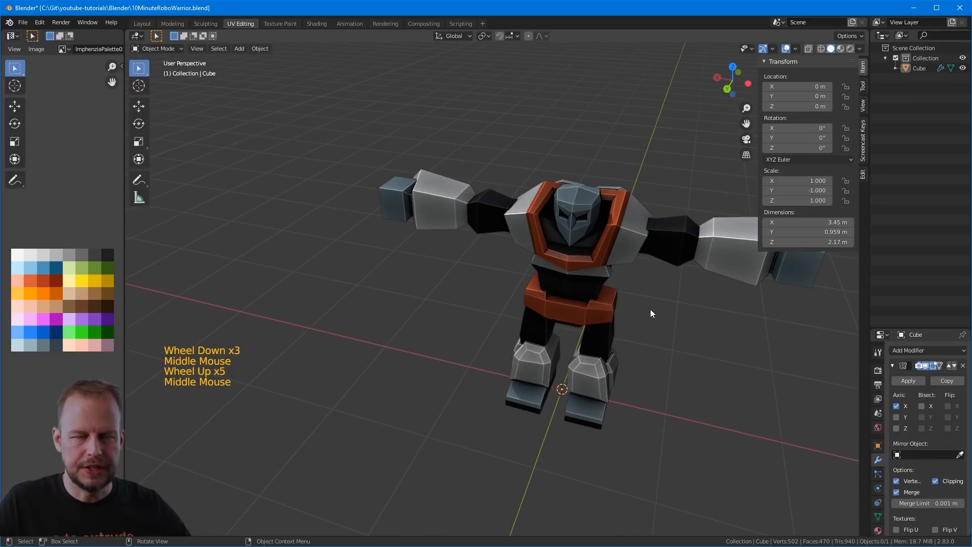
{"action": "left_click", "coordinate": [592, 254]}
{"action": "scroll", "coordinate": [591, 254], "scroll_direction": "down", "scroll_amount": 2}
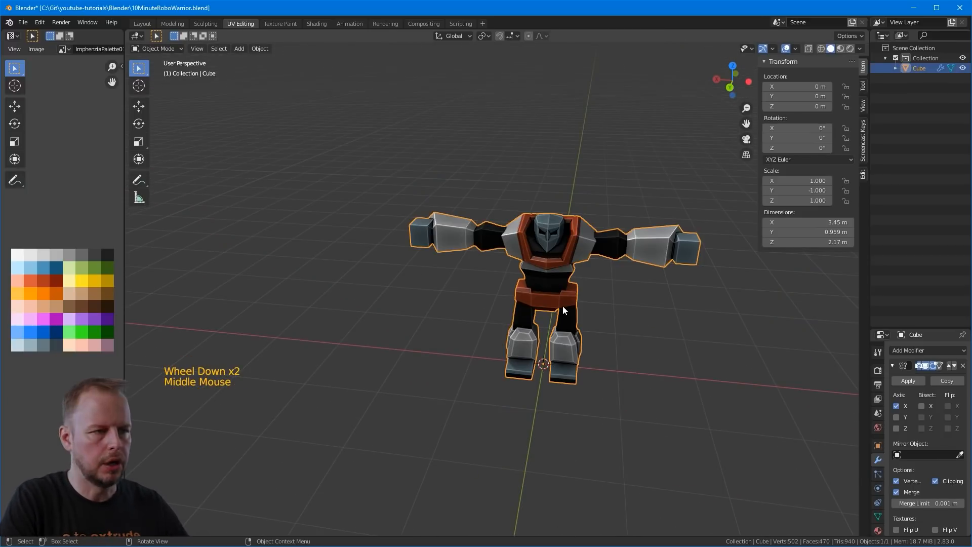
{"action": "key", "text": "KP_1"}
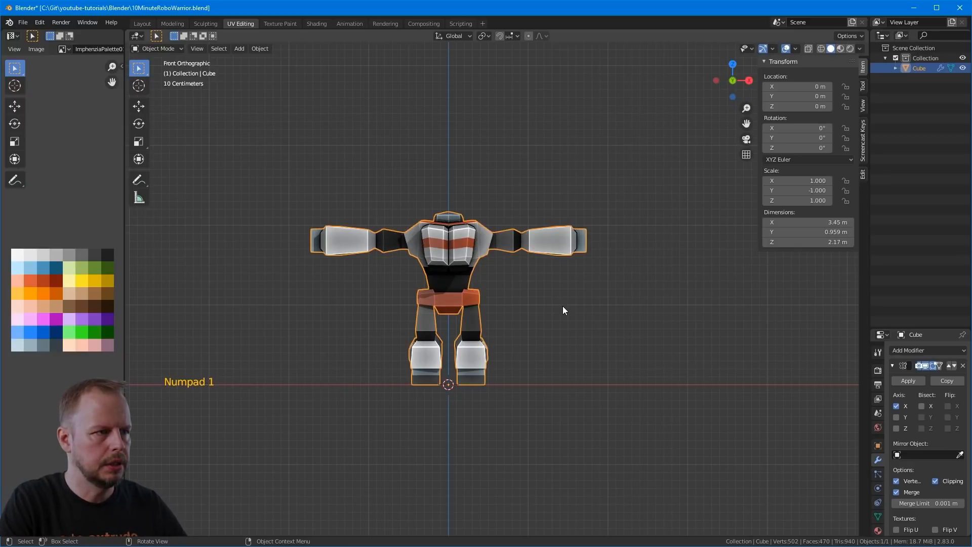
Step: Add an armature at the origin between the robot's feet, working in the back orthographic view
{"action": "key", "text": "ctrl+KP_3"}
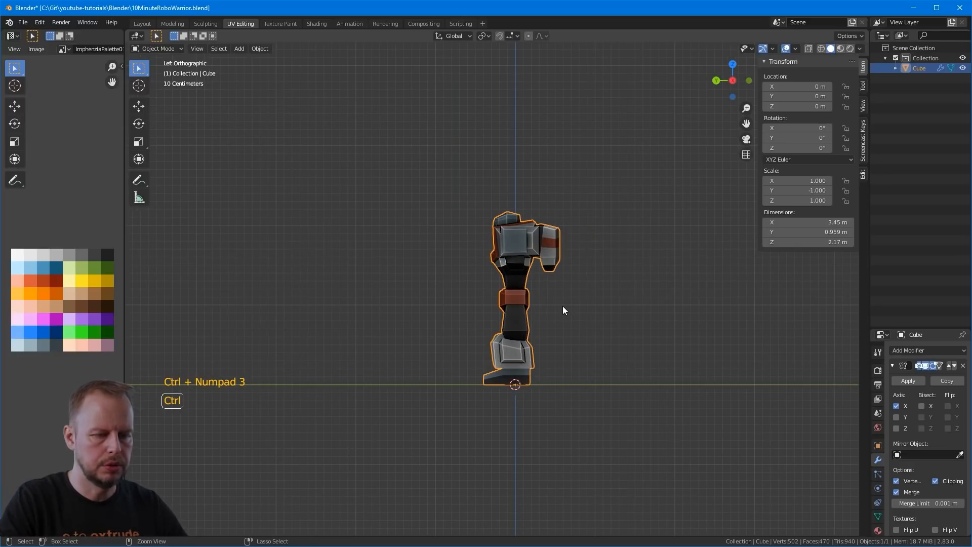
{"action": "key", "text": "ctrl+KP_1"}
{"action": "scroll", "coordinate": [563, 310], "scroll_direction": "up", "scroll_amount": 4}
{"action": "middle_click_drag", "start_coordinate": [563, 311], "coordinate": [520, 315], "text": "shift"}
{"action": "scroll", "coordinate": [520, 312], "scroll_direction": "down", "scroll_amount": 2}
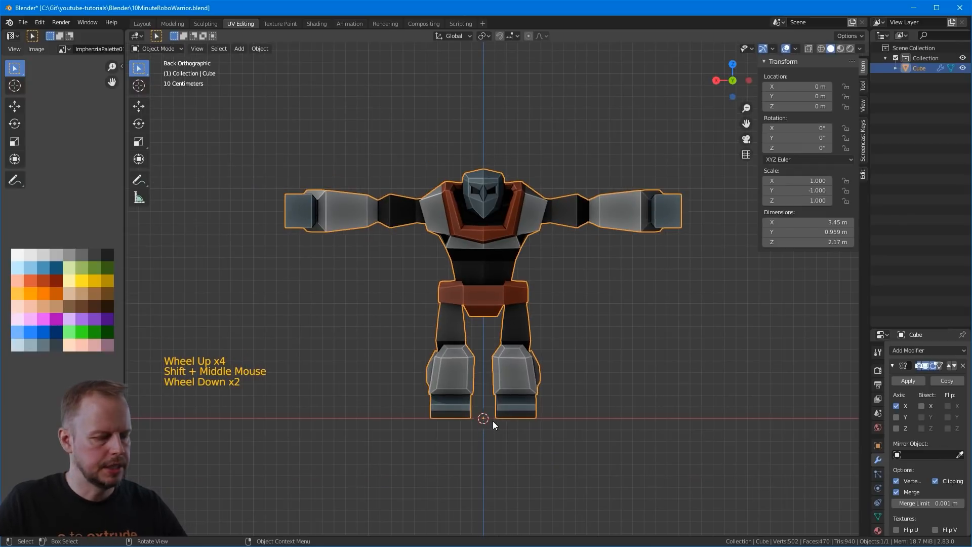
{"action": "key", "text": "shift+a"}
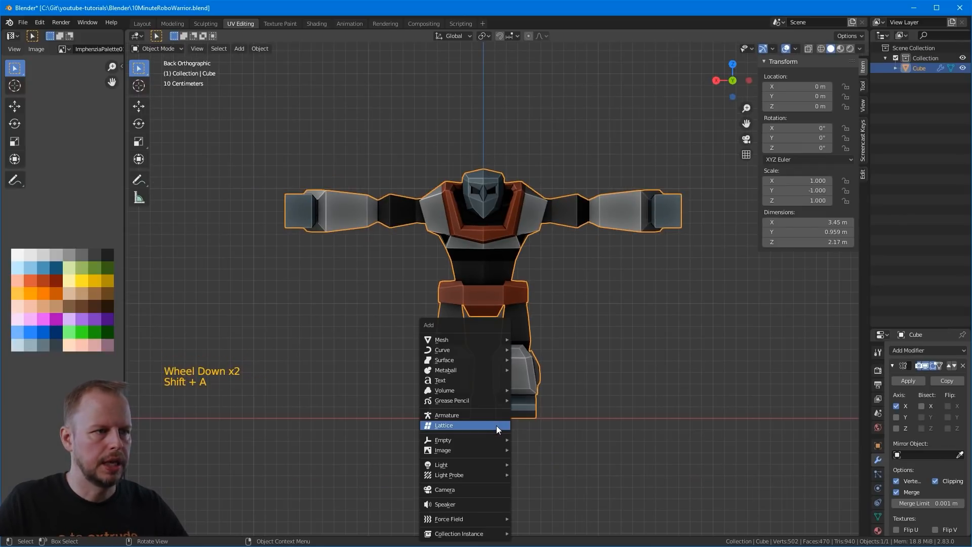
{"action": "left_click", "coordinate": [469, 416]}
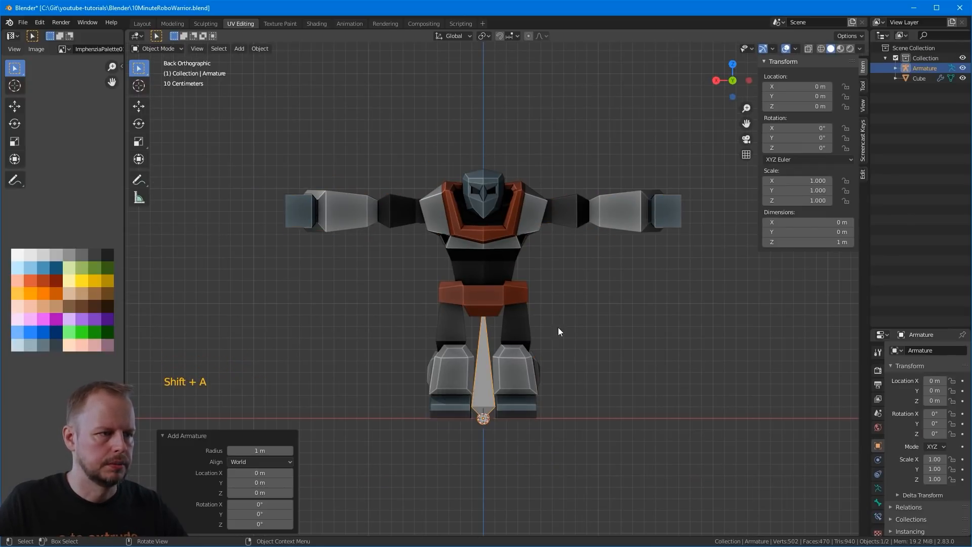
Step: Set the armature's viewport display to In Front so its bone shows through the robot
{"action": "left_click", "coordinate": [879, 488]}
{"action": "left_click_drag", "start_coordinate": [869, 319], "coordinate": [811, 389]}
{"action": "left_click", "coordinate": [841, 490]}
{"action": "scroll", "coordinate": [841, 490], "scroll_direction": "down", "scroll_amount": 4}
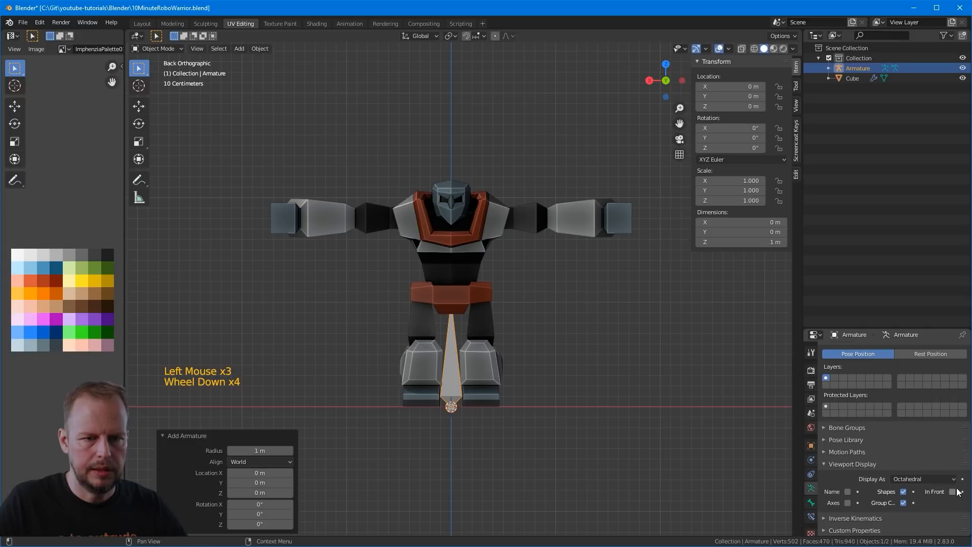
{"action": "left_click", "coordinate": [952, 492]}
{"action": "left_click", "coordinate": [451, 372]}
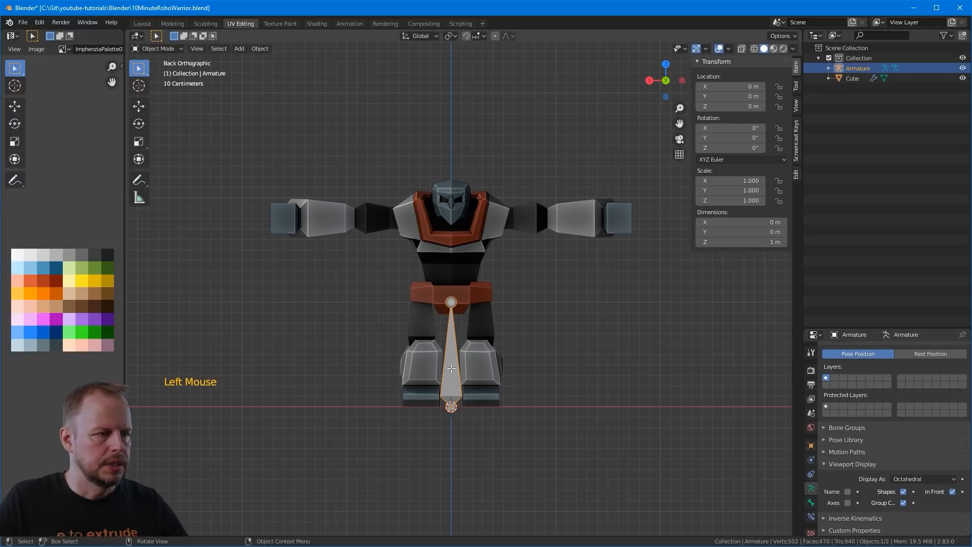
Step: In Edit Mode, reposition the first bone inside the pelvis and extrude a spine bone about 0.4 m up to the chest
{"action": "key", "text": "Tab"}
{"action": "left_click", "coordinate": [454, 365]}
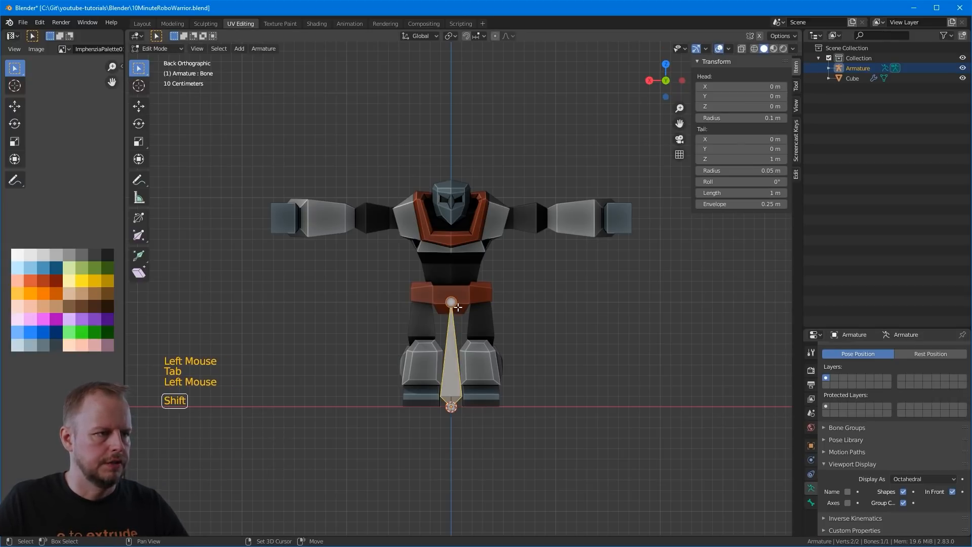
{"action": "key", "text": "shift+space"}
{"action": "key", "text": "g"}
{"action": "left_click_drag", "start_coordinate": [450, 315], "coordinate": [451, 219]}
{"action": "left_click", "coordinate": [451, 207]}
{"action": "left_click_drag", "start_coordinate": [451, 167], "coordinate": [466, 200]}
{"action": "key", "text": "e"}
{"action": "left_click", "coordinate": [453, 241]}
{"action": "key", "text": "e"}
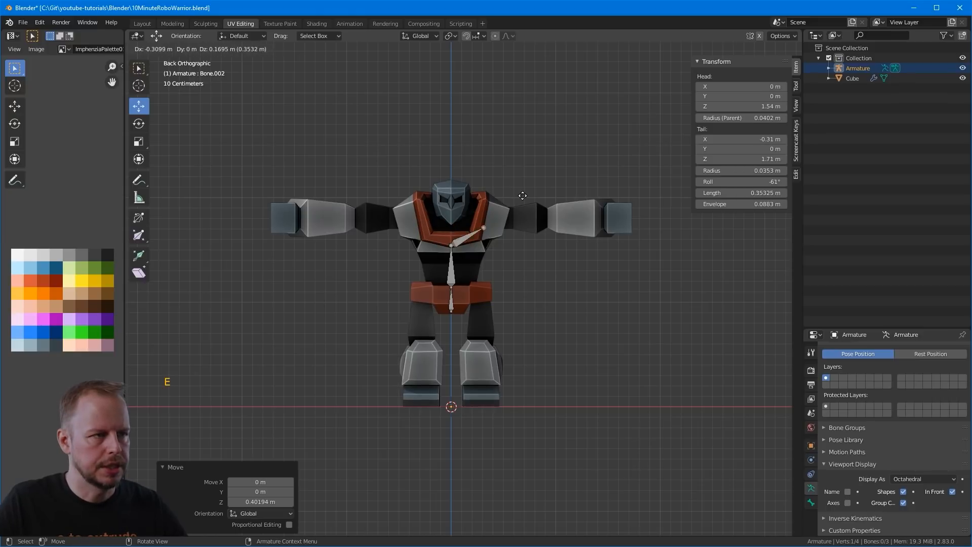
{"action": "key", "text": "x"}
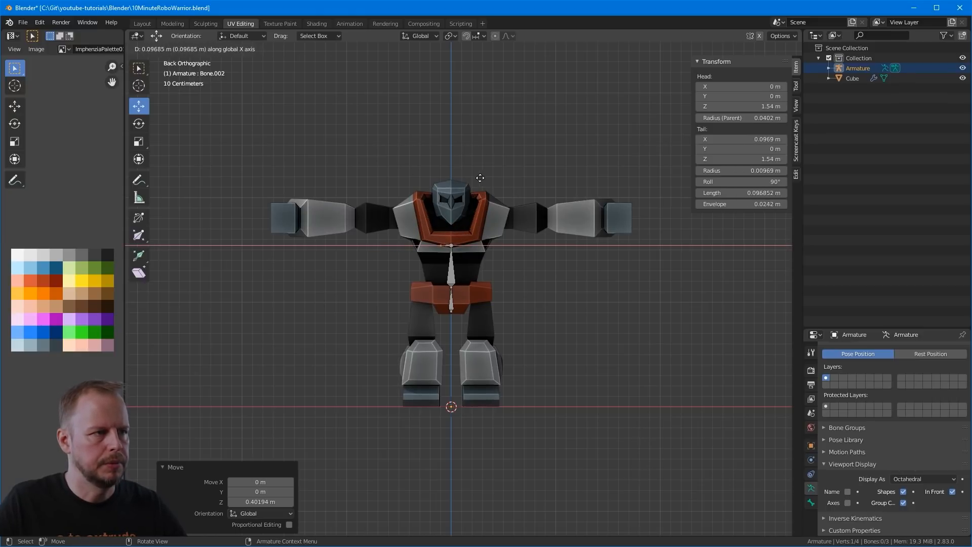
{"action": "key", "text": "Escape"}
{"action": "key", "text": "g"}
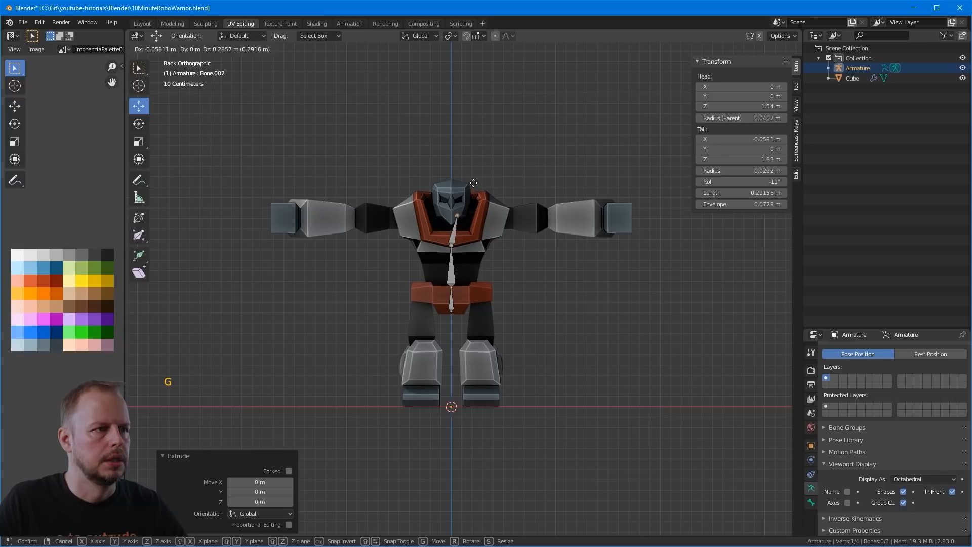
{"action": "key", "text": "ctrl+z"}
{"action": "key", "text": "g"}
{"action": "left_click", "coordinate": [477, 248]}
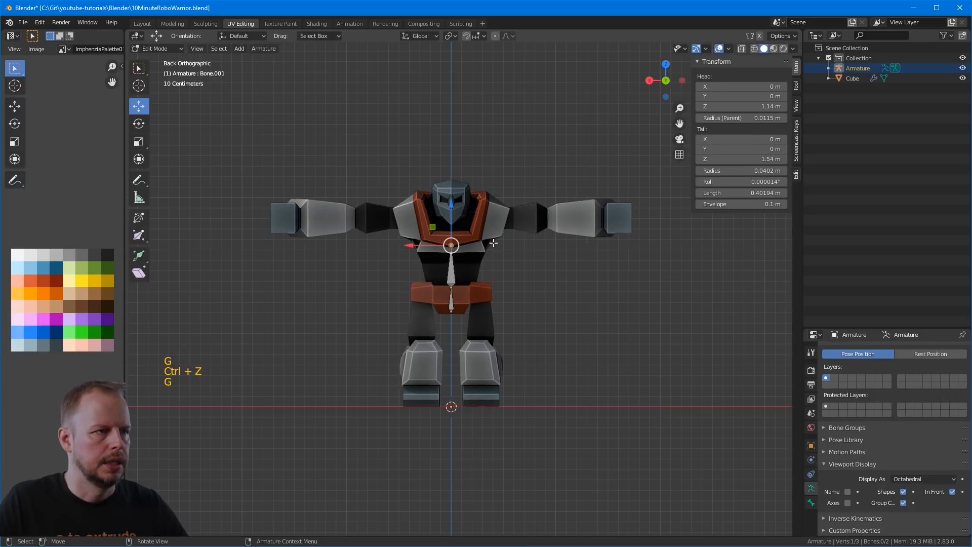
Step: Extrude another bone straight up along Z from the chest joint into the head
{"action": "key", "text": "e"}
{"action": "key", "text": "z"}
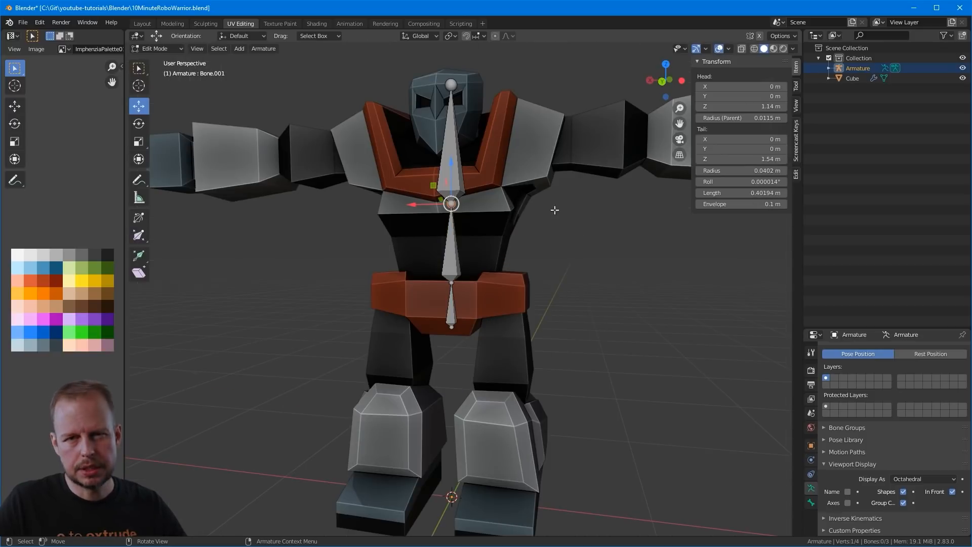
{"action": "middle_click_drag", "start_coordinate": [495, 173], "coordinate": [518, 216]}
Step: Leave the armature, open the robot mesh in Edit Mode with face selection, and clear the mesh selection
{"action": "key", "text": "Tab"}
{"action": "left_click", "coordinate": [524, 160]}
{"action": "key", "text": "Tab"}
{"action": "left_click", "coordinate": [518, 217]}
{"action": "middle_click_drag", "start_coordinate": [595, 215], "coordinate": [618, 258]}
{"action": "key", "text": "2"}
{"action": "key", "text": "2"}
{"action": "key", "text": "2"}
{"action": "key", "text": "a"}
{"action": "key", "text": "a"}
{"action": "key", "text": "a"}
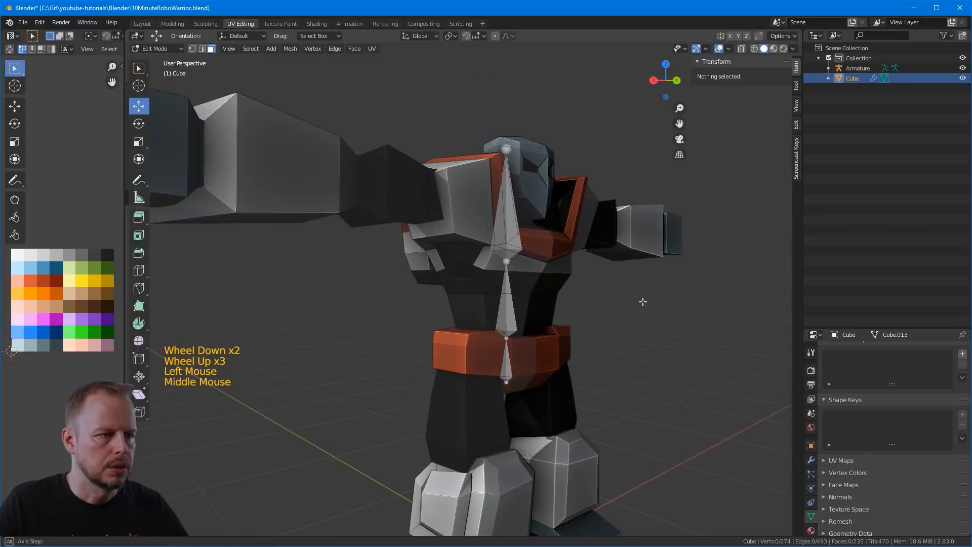
Step: Select the whole linked orange belt piece around the hips and hide it
{"action": "middle_click_drag", "start_coordinate": [643, 302], "coordinate": [522, 334]}
{"action": "left_click", "coordinate": [488, 313], "text": "alt"}
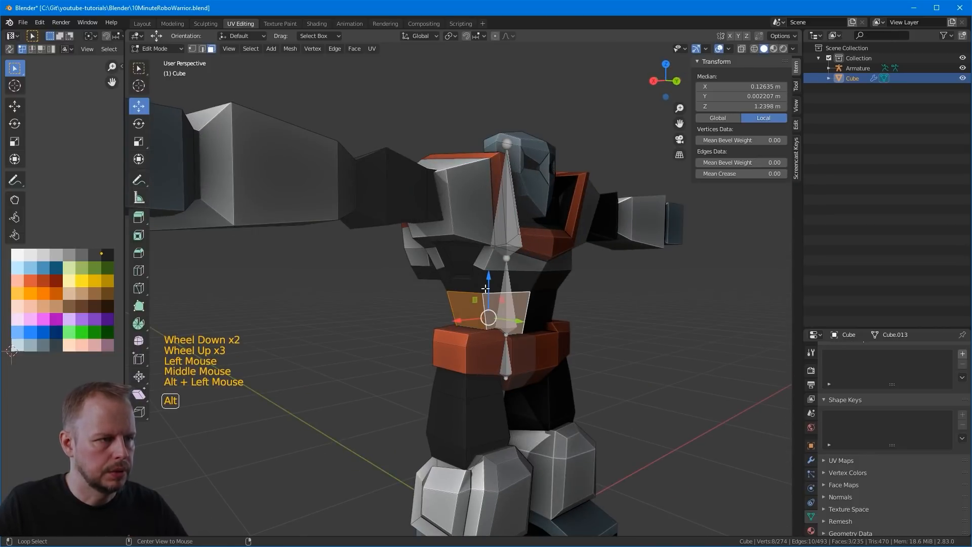
{"action": "left_click", "coordinate": [470, 358]}
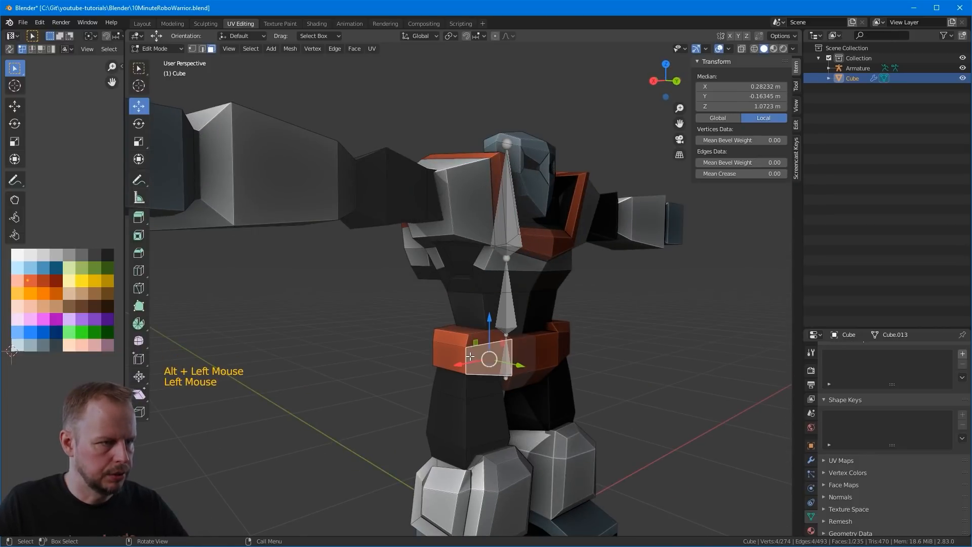
{"action": "key", "text": "l"}
{"action": "key", "text": "h"}
Step: Select the bottom face of the black waist section and grow the selection twice up to the chest
{"action": "middle_click_drag", "start_coordinate": [470, 355], "coordinate": [479, 336]}
{"action": "scroll", "coordinate": [491, 298], "scroll_direction": "up", "scroll_amount": 2}
{"action": "scroll", "coordinate": [492, 299], "scroll_direction": "up", "scroll_amount": 4}
{"action": "middle_click_drag", "start_coordinate": [477, 278], "coordinate": [537, 455]}
{"action": "left_click", "coordinate": [547, 463]}
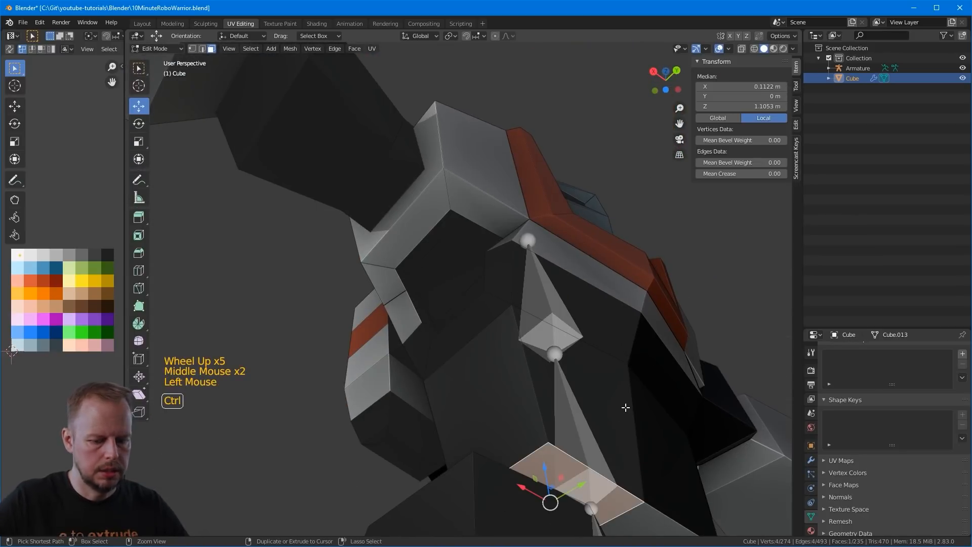
{"action": "key", "text": "ctrl+KP_Add"}
{"action": "key", "text": "ctrl+KP_Add"}
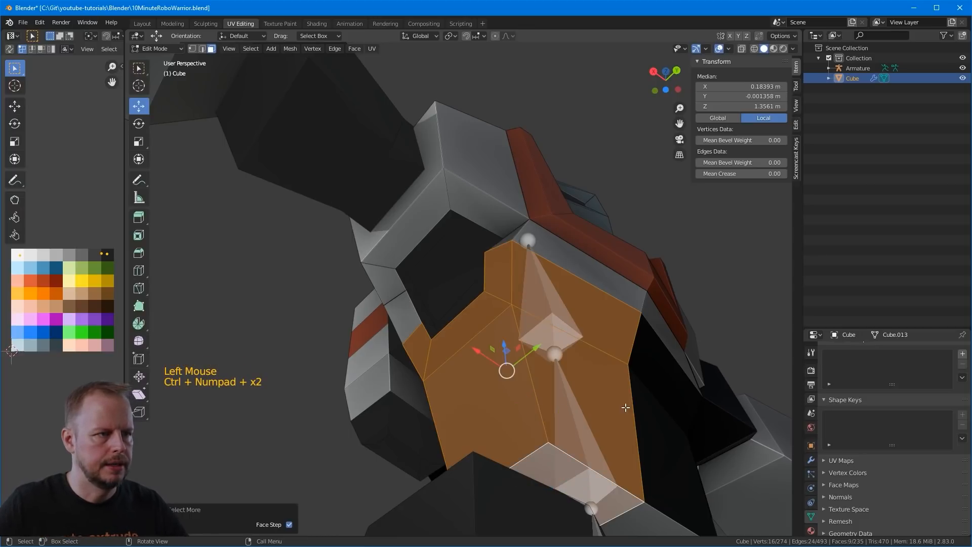
Step: Add the remaining small side and back faces near the thruster to the waist selection
{"action": "middle_click_drag", "start_coordinate": [626, 408], "coordinate": [598, 319]}
{"action": "left_click", "coordinate": [428, 258], "text": "shift"}
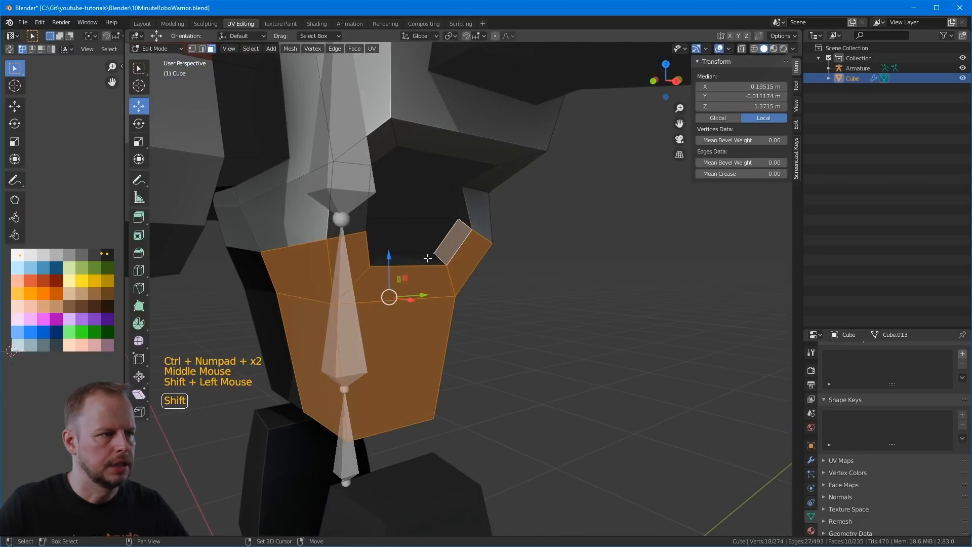
{"action": "left_click", "coordinate": [427, 259], "text": "shift"}
{"action": "middle_click_drag", "start_coordinate": [430, 259], "coordinate": [359, 250]}
{"action": "left_click", "coordinate": [416, 243], "text": "shift"}
{"action": "middle_click_drag", "start_coordinate": [584, 249], "coordinate": [554, 248]}
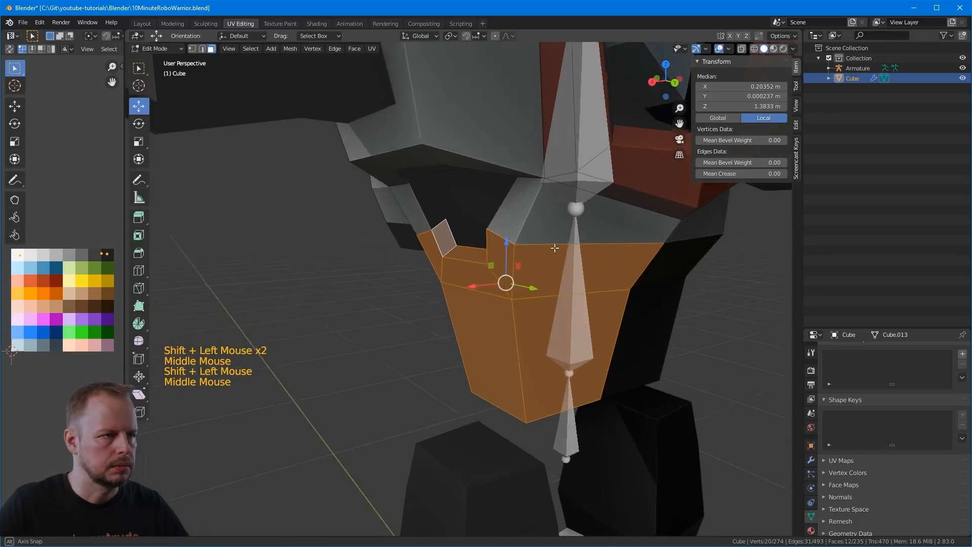
{"action": "left_click", "coordinate": [448, 234], "text": "shift"}
{"action": "middle_click_drag", "start_coordinate": [473, 228], "coordinate": [521, 278]}
Step: Look up the Split command and split the selected waist faces off from the chest
{"action": "scroll", "coordinate": [520, 277], "scroll_direction": "down", "scroll_amount": 3}
{"action": "key", "text": "F3"}
{"action": "key", "text": "BackSpace"}
{"action": "key", "text": "BackSpace"}
{"action": "key", "text": "BackSpace"}
{"action": "key", "text": "BackSpace"}
{"action": "type", "text": "s"}
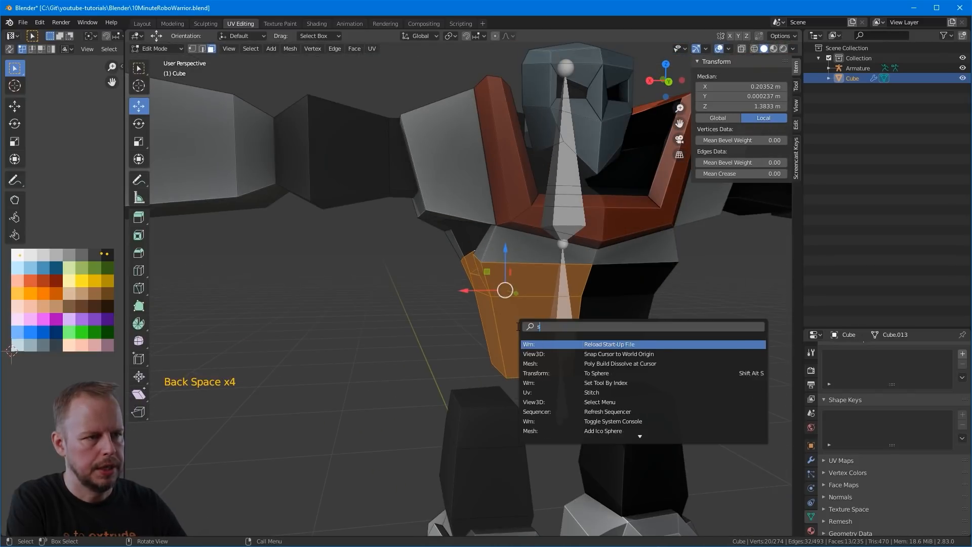
{"action": "type", "text": "pli"}
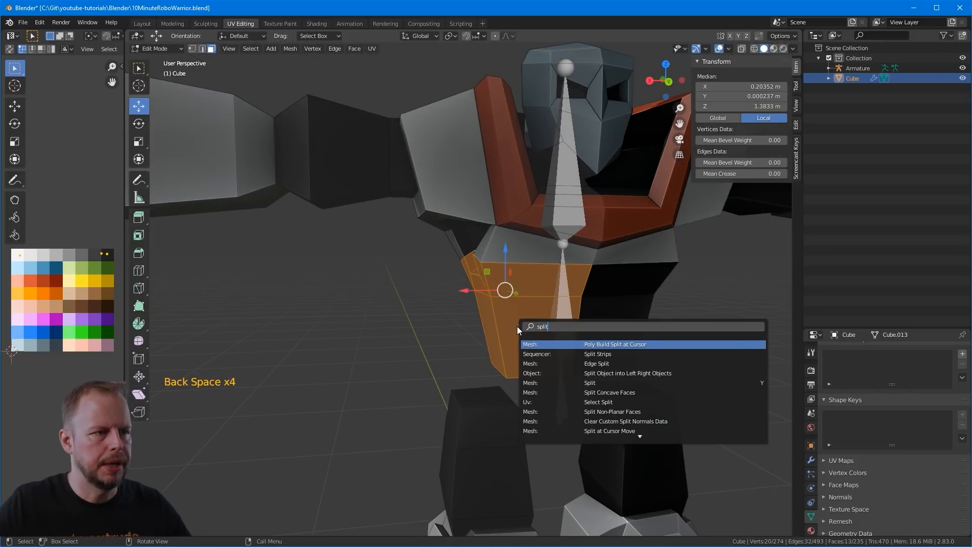
{"action": "type", "text": "t"}
{"action": "key", "text": "Escape"}
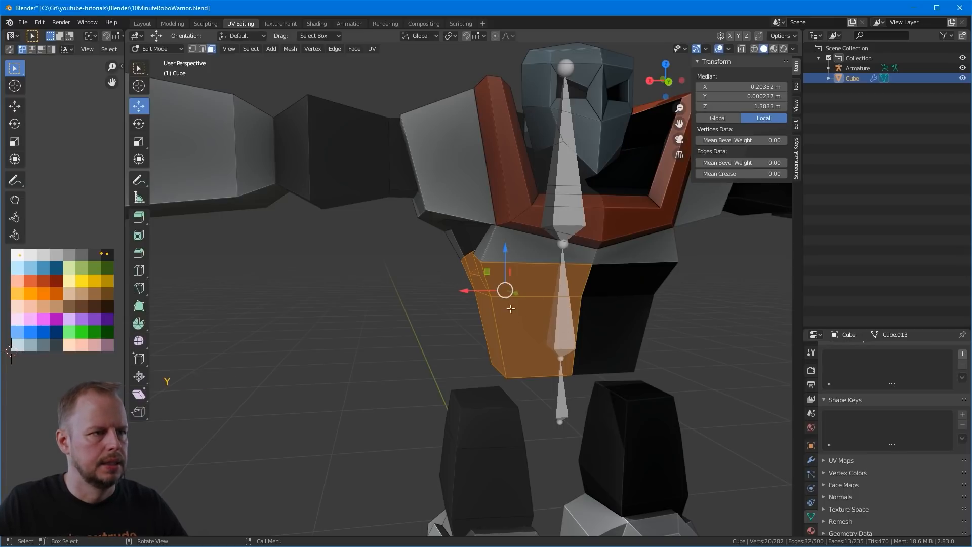
{"action": "key", "text": "g"}
{"action": "right_click", "coordinate": [578, 316]}
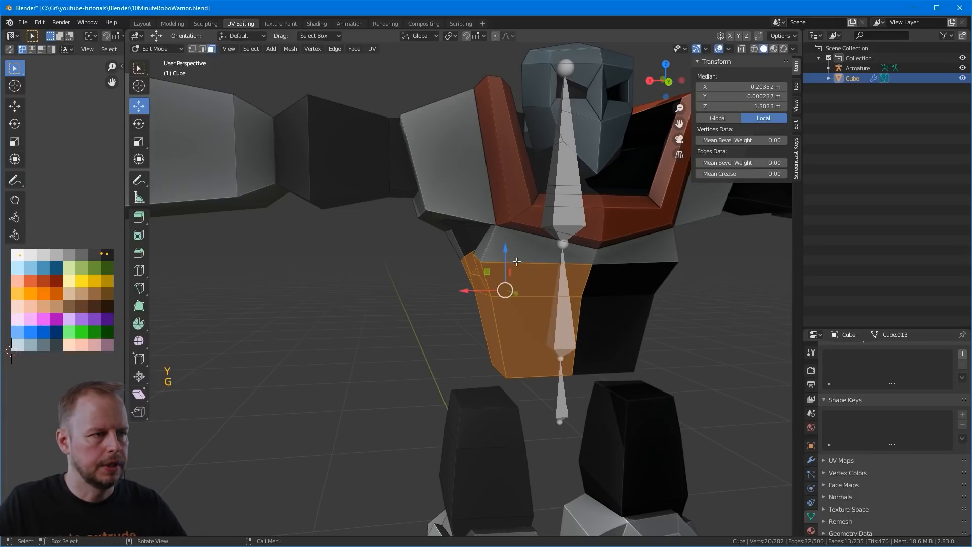
Step: Select all linked faces of the chest piece and hide them
{"action": "left_click", "coordinate": [514, 221]}
{"action": "key", "text": "l"}
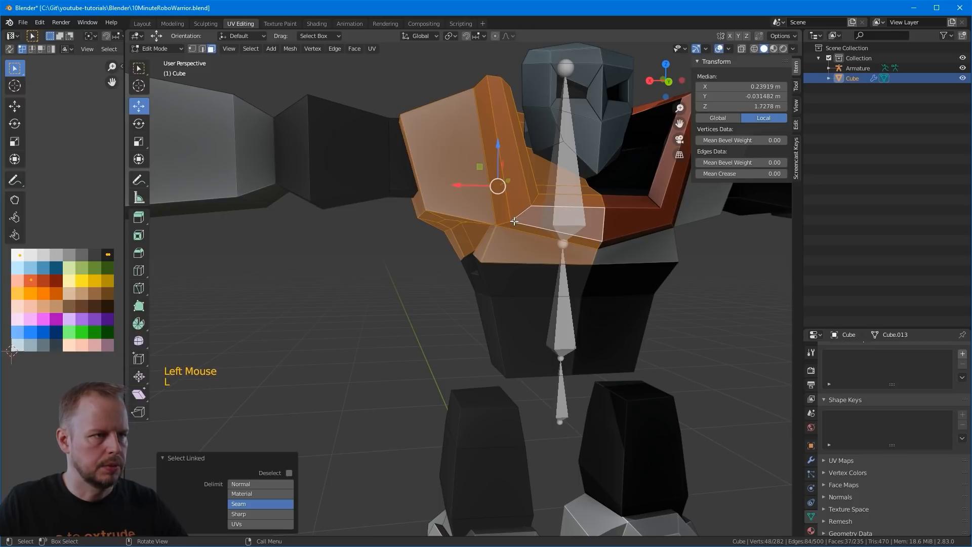
{"action": "key", "text": "h"}
Step: Select the open upper boundary edges of the waist's modelled half and fill the opening with a face
{"action": "middle_click_drag", "start_coordinate": [563, 214], "coordinate": [520, 281]}
{"action": "key", "text": "2"}
{"action": "left_click", "coordinate": [512, 287]}
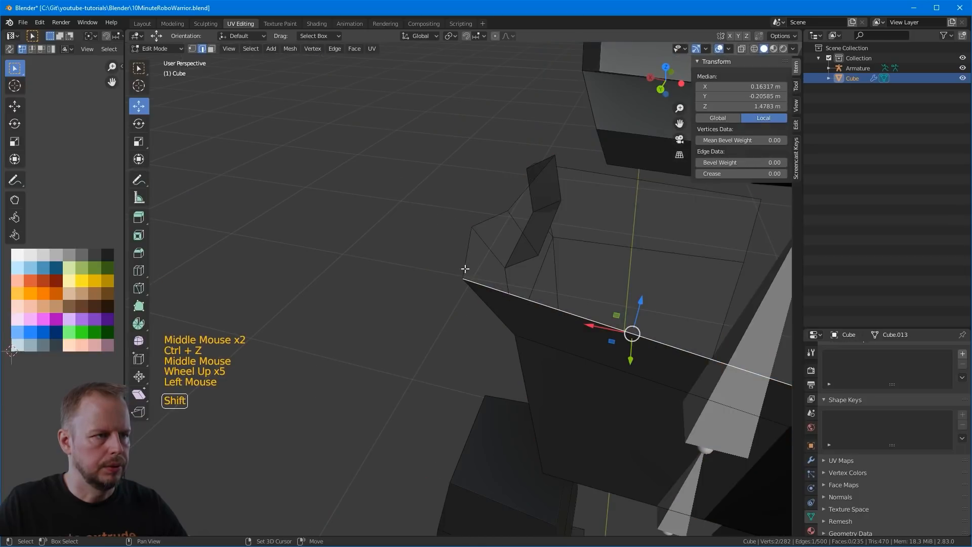
{"action": "left_click", "coordinate": [464, 268], "text": "shift"}
{"action": "left_click", "coordinate": [494, 215], "text": "shift"}
{"action": "left_click", "coordinate": [536, 181], "text": "shift"}
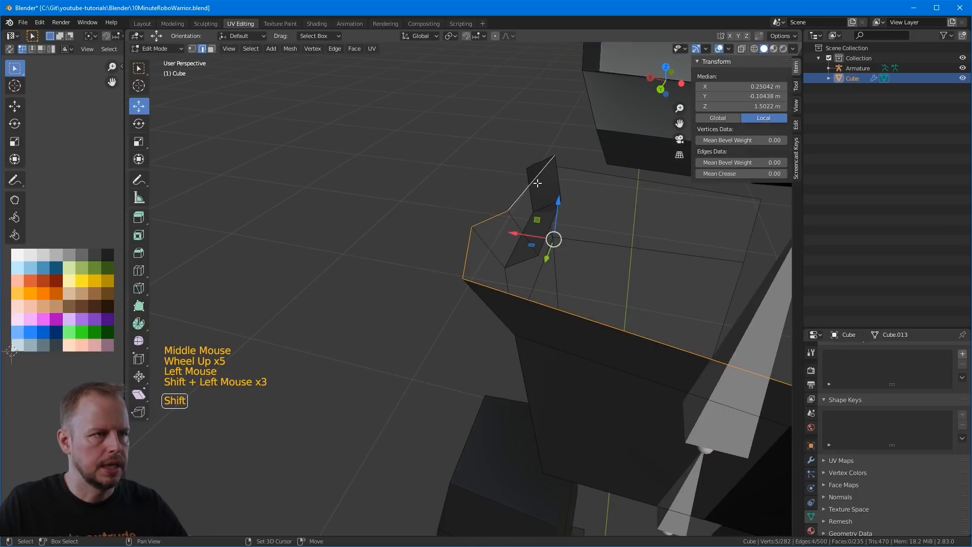
{"action": "middle_click_drag", "start_coordinate": [537, 182], "coordinate": [645, 178]}
{"action": "left_click", "coordinate": [356, 176], "text": "shift"}
{"action": "left_click", "coordinate": [332, 187], "text": "shift"}
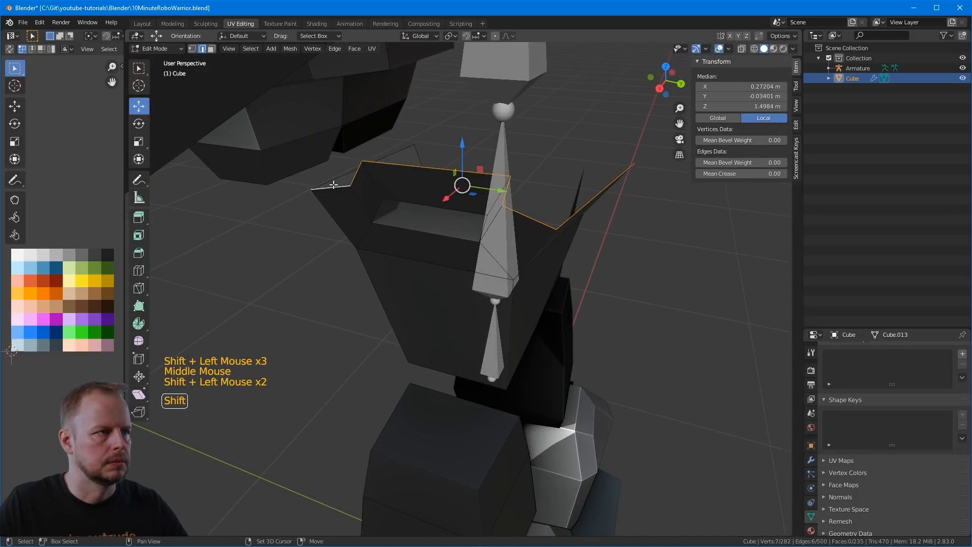
{"action": "left_click", "coordinate": [334, 181], "text": "shift"}
{"action": "middle_click_drag", "start_coordinate": [335, 179], "coordinate": [596, 193]}
{"action": "scroll", "coordinate": [592, 168], "scroll_direction": "down", "scroll_amount": 3}
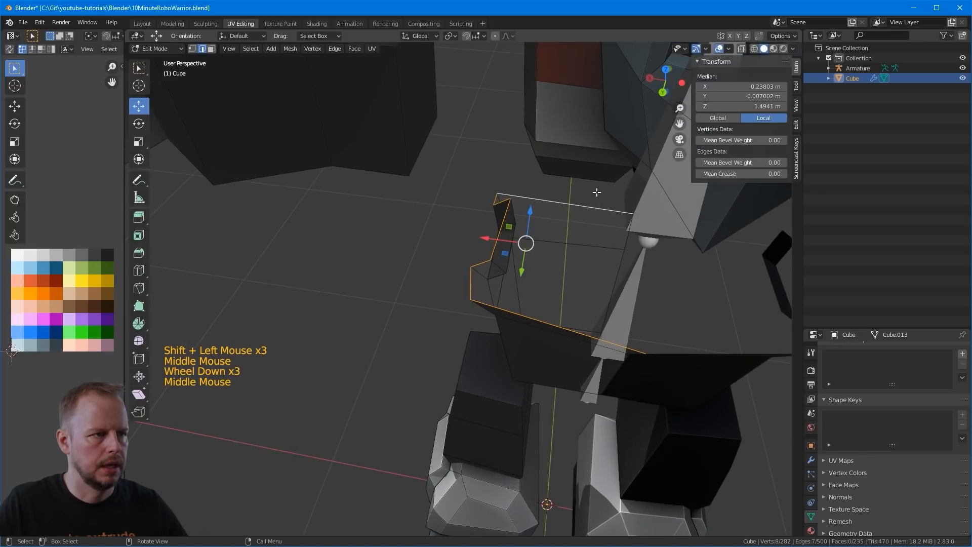
{"action": "middle_click_drag", "start_coordinate": [545, 234], "coordinate": [583, 218]}
{"action": "key", "text": "f"}
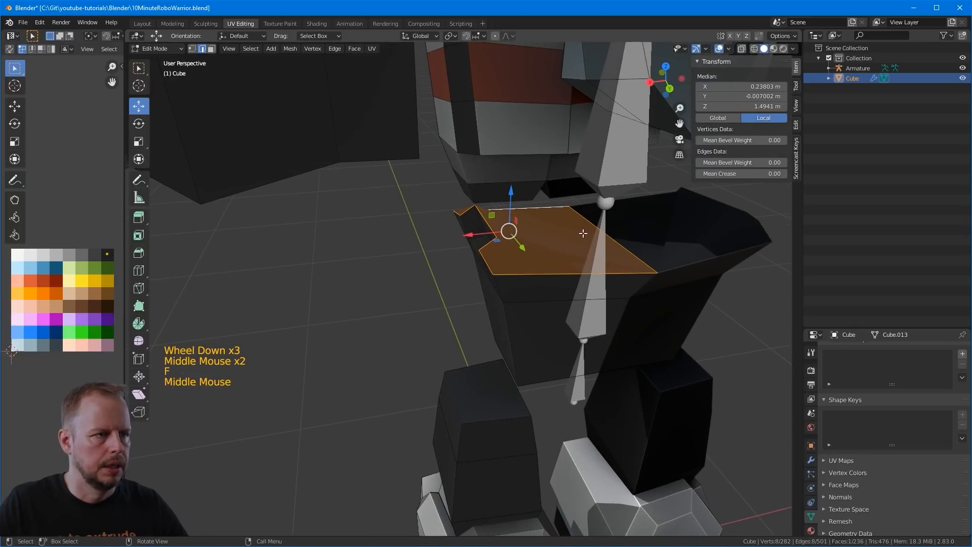
Step: Extrude the new waist cap face upward about 0.064 m and scale it down to about 0.57
{"action": "key", "text": "e"}
{"action": "left_click", "coordinate": [609, 193]}
{"action": "key", "text": "s"}
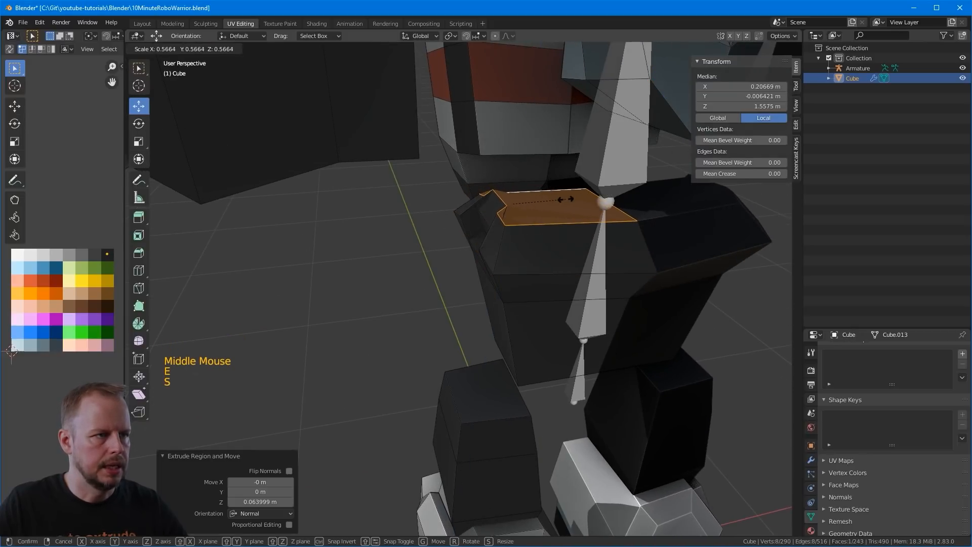
{"action": "left_click", "coordinate": [567, 197]}
Step: Move the front vertices beside the notch in the waist cap to even out its outline
{"action": "scroll", "coordinate": [557, 196], "scroll_direction": "up", "scroll_amount": 1}
{"action": "middle_click_drag", "start_coordinate": [557, 197], "coordinate": [543, 194]}
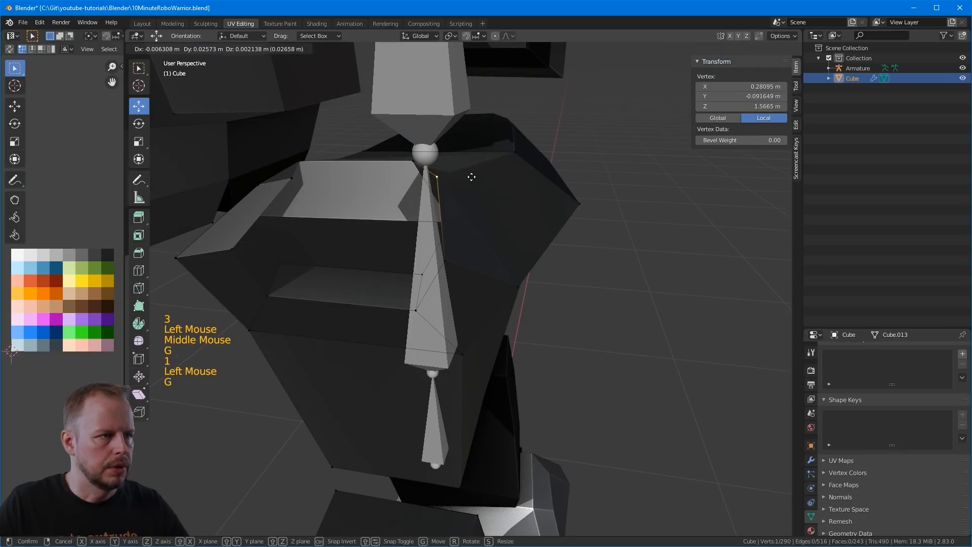
{"action": "left_click", "coordinate": [451, 191]}
{"action": "key", "text": "g"}
{"action": "left_click", "coordinate": [479, 186], "text": "shift"}
{"action": "key", "text": "g"}
{"action": "middle_click_drag", "start_coordinate": [508, 180], "coordinate": [430, 189]}
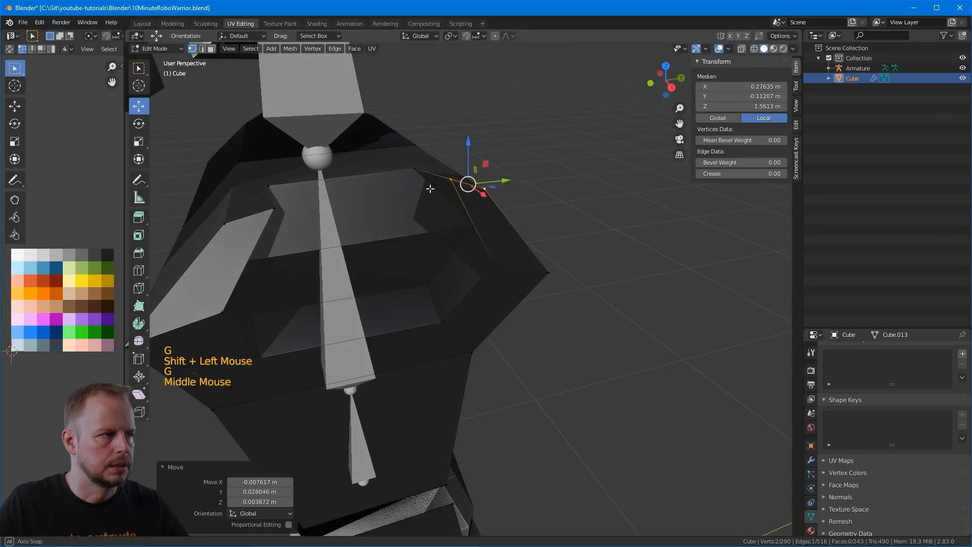
Step: Add the cap's rear notch vertices to the selection and move them all about -0.016 m along Y
{"action": "left_click", "coordinate": [269, 205]}
{"action": "left_click", "coordinate": [253, 210], "text": "shift"}
{"action": "left_click", "coordinate": [248, 188], "text": "shift"}
{"action": "key", "text": "g"}
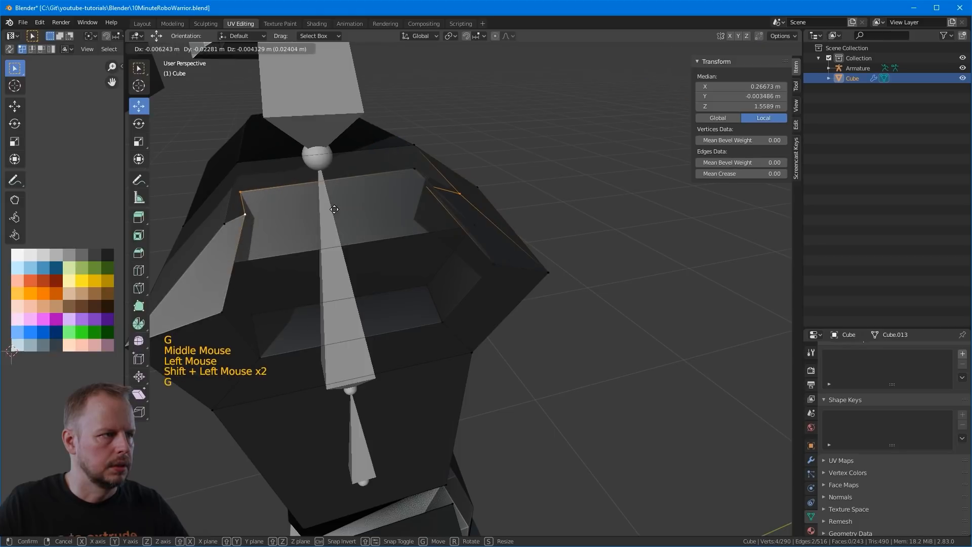
{"action": "middle_click_drag", "start_coordinate": [341, 205], "coordinate": [310, 214]}
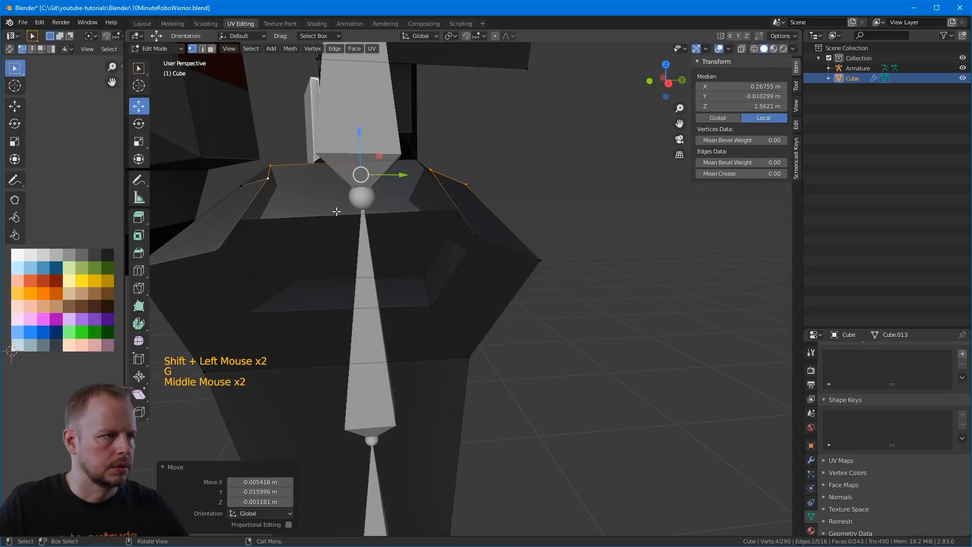
Step: Scale the lower edge of the sloped face on the waist cap's side down to about 0.504
{"action": "key", "text": "3"}
{"action": "left_click", "coordinate": [310, 214]}
{"action": "key", "text": "2"}
{"action": "left_click", "coordinate": [347, 213]}
{"action": "key", "text": "s"}
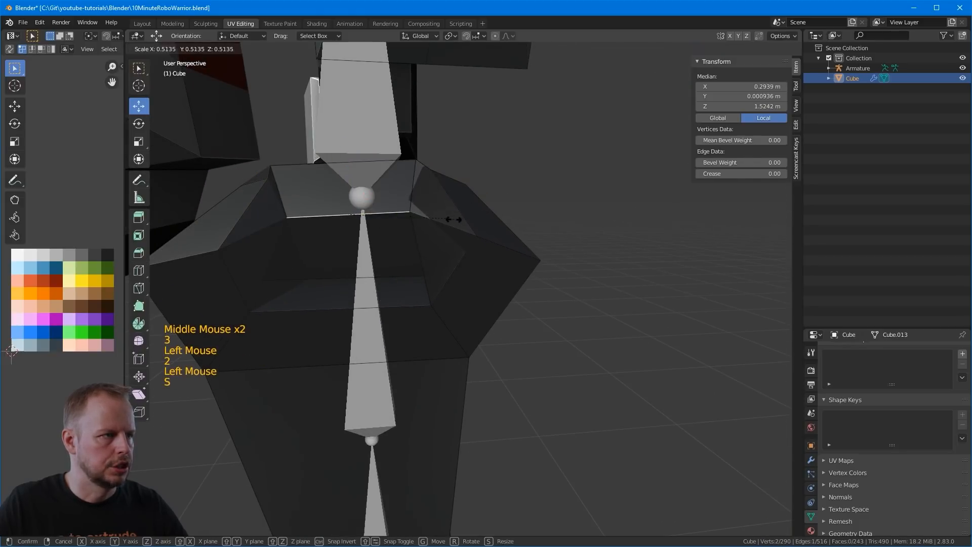
{"action": "left_click", "coordinate": [427, 223]}
{"action": "middle_click_drag", "start_coordinate": [427, 224], "coordinate": [499, 278]}
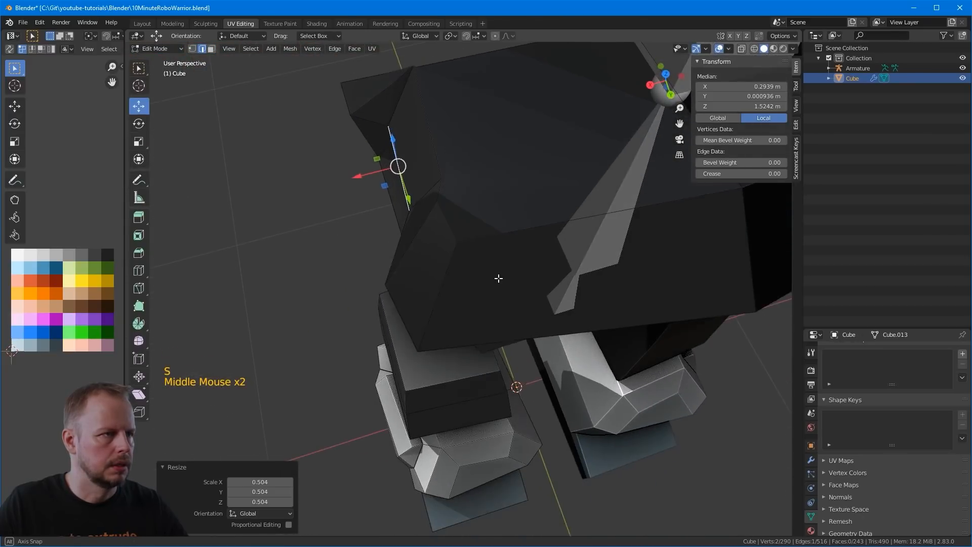
Step: Turn off the Shadow option in the viewport shading settings
{"action": "key", "text": "2"}
{"action": "left_click", "coordinate": [477, 144]}
{"action": "scroll", "coordinate": [477, 144], "scroll_direction": "down", "scroll_amount": 3}
{"action": "middle_click_drag", "start_coordinate": [440, 243], "coordinate": [439, 199]}
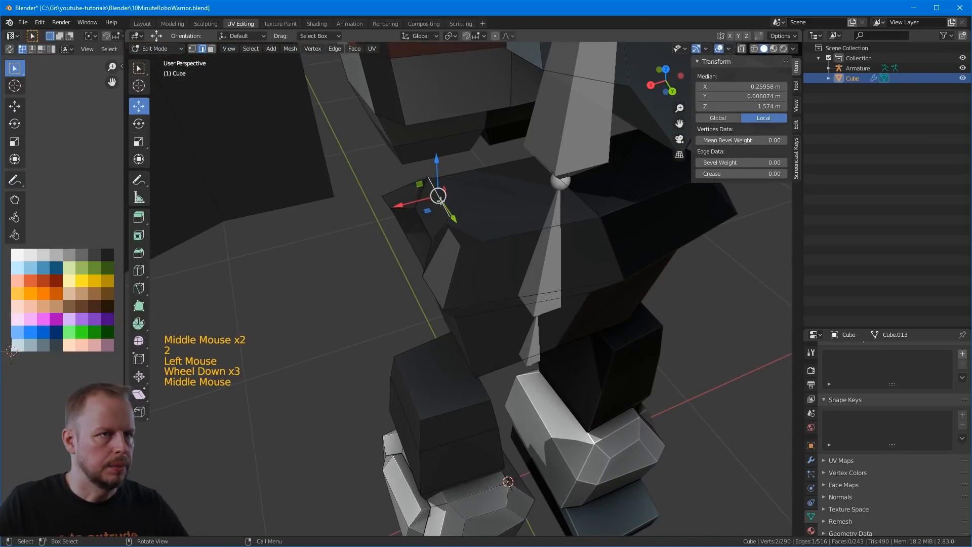
{"action": "left_click", "coordinate": [792, 49]}
{"action": "left_click", "coordinate": [735, 263]}
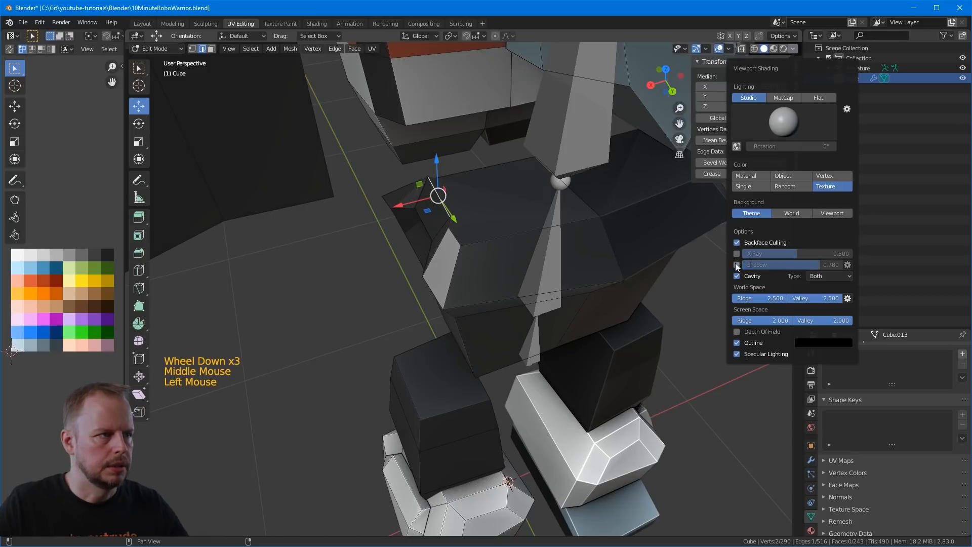
{"action": "left_click", "coordinate": [341, 278]}
Step: Move the front edge beside the waist cap's side notch about -0.023 m along X
{"action": "middle_click_drag", "start_coordinate": [341, 278], "coordinate": [531, 219]}
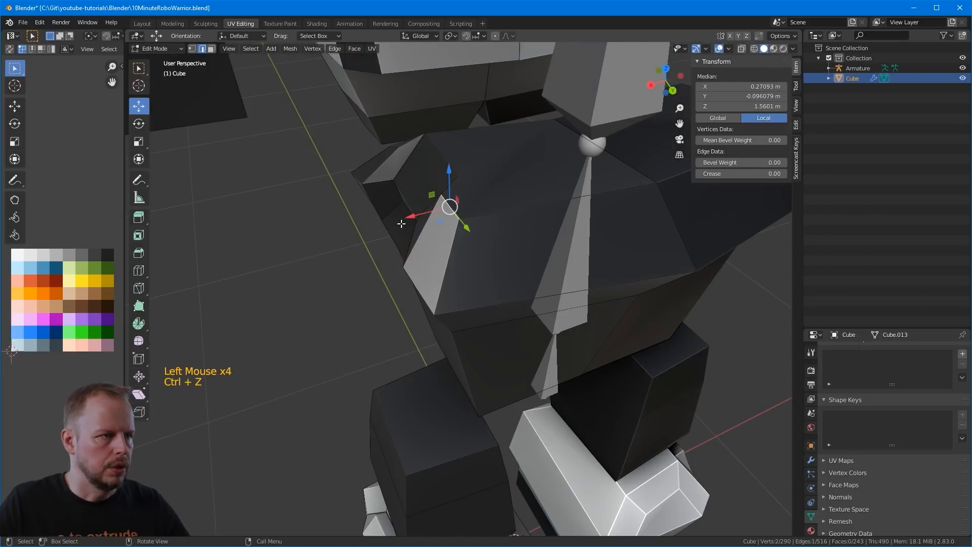
{"action": "left_click_drag", "start_coordinate": [430, 206], "coordinate": [425, 211]}
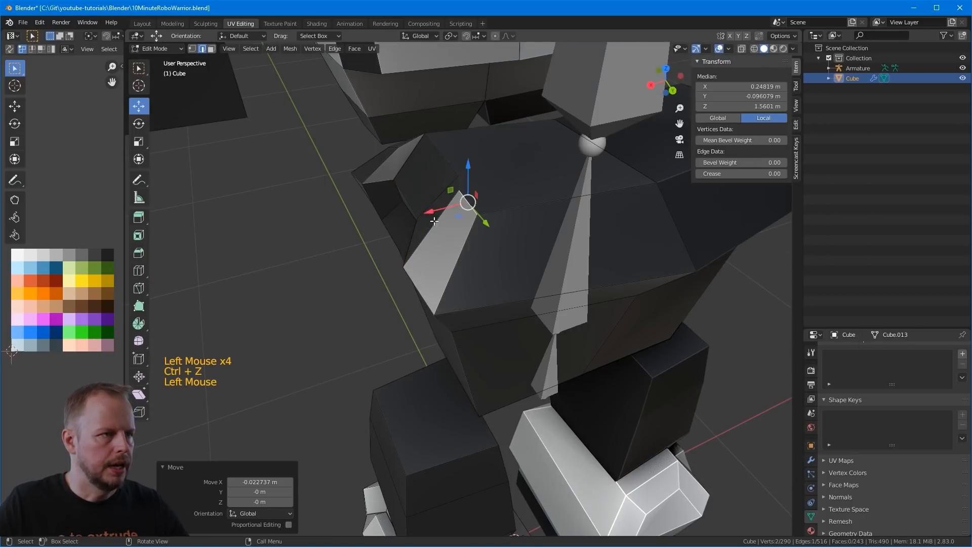
{"action": "middle_click_drag", "start_coordinate": [425, 212], "coordinate": [548, 234]}
{"action": "scroll", "coordinate": [548, 234], "scroll_direction": "down", "scroll_amount": 3}
Step: Compare the reshaped waist cap with the torso and legs in Object Mode and Edit Mode
{"action": "key", "text": "Tab"}
{"action": "middle_click_drag", "start_coordinate": [660, 262], "coordinate": [616, 256]}
{"action": "key", "text": "Tab"}
{"action": "scroll", "coordinate": [542, 257], "scroll_direction": "down", "scroll_amount": 3}
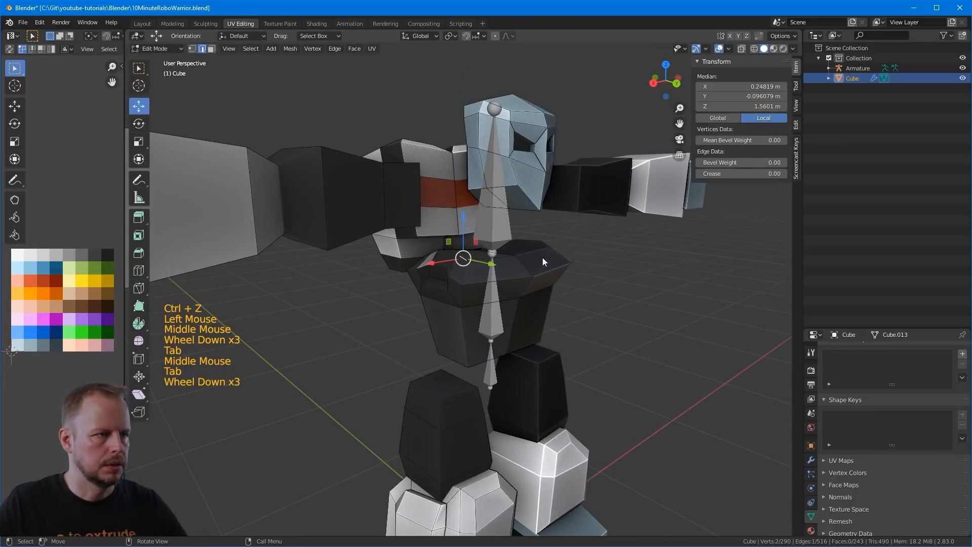
{"action": "key", "text": "Tab"}
{"action": "mouse_move", "coordinate": [541, 255]}
{"action": "middle_mouse_down"}
{"action": "mouse_move", "coordinate": [575, 236]}
{"action": "mouse_move", "coordinate": [527, 250]}
{"action": "middle_mouse_up"}
{"action": "key", "text": "Tab"}
{"action": "key", "text": "Tab"}
{"action": "key", "text": "Tab"}
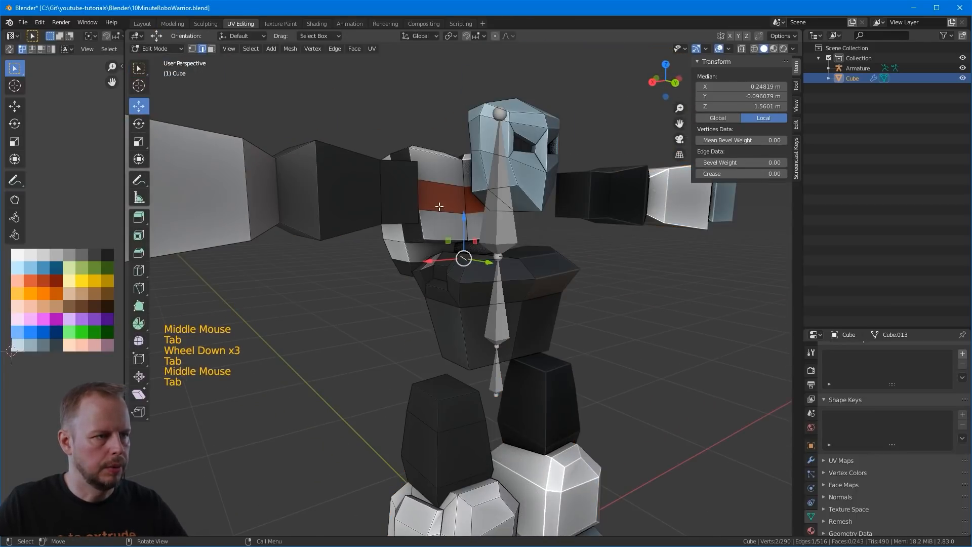
Step: Reveal all hidden geometry and hide the linked waist part to expose the torso's underside
{"action": "key", "text": "alt+h"}
{"action": "middle_click_drag", "start_coordinate": [457, 243], "coordinate": [405, 273]}
{"action": "left_click", "coordinate": [478, 308]}
{"action": "key", "text": "l"}
{"action": "key", "text": "h"}
{"action": "scroll", "coordinate": [404, 271], "scroll_direction": "up", "scroll_amount": 4}
Step: Clear the selection and select the open boundary edge loop on the torso's underside
{"action": "key", "text": "2"}
{"action": "key", "text": "2"}
{"action": "key", "text": "2"}
{"action": "key", "text": "a"}
{"action": "key", "text": "a"}
{"action": "key", "text": "a"}
{"action": "key", "text": "a"}
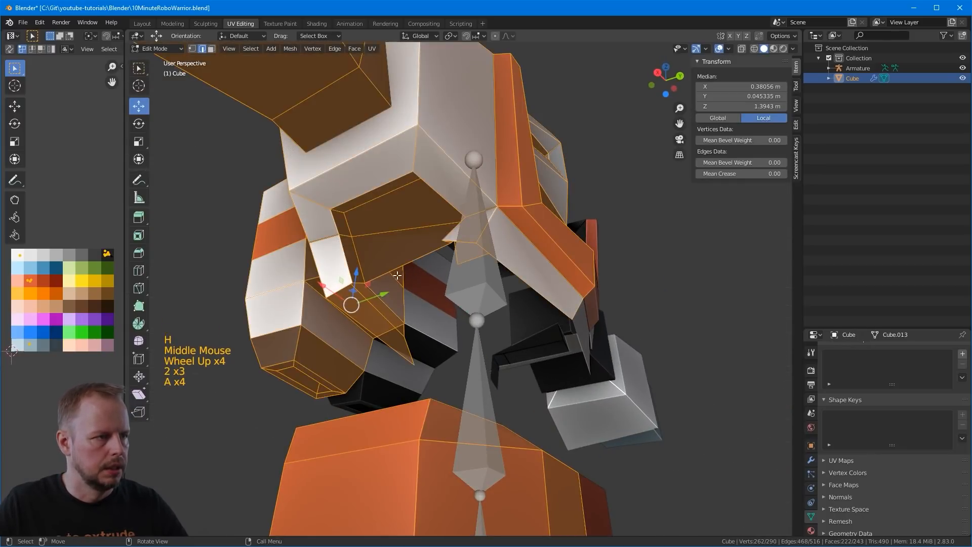
{"action": "key", "text": "a"}
{"action": "key", "text": "a"}
{"action": "left_click", "coordinate": [407, 263], "text": "alt+shift"}
{"action": "key", "text": "a"}
{"action": "key", "text": "a"}
{"action": "key", "text": "a"}
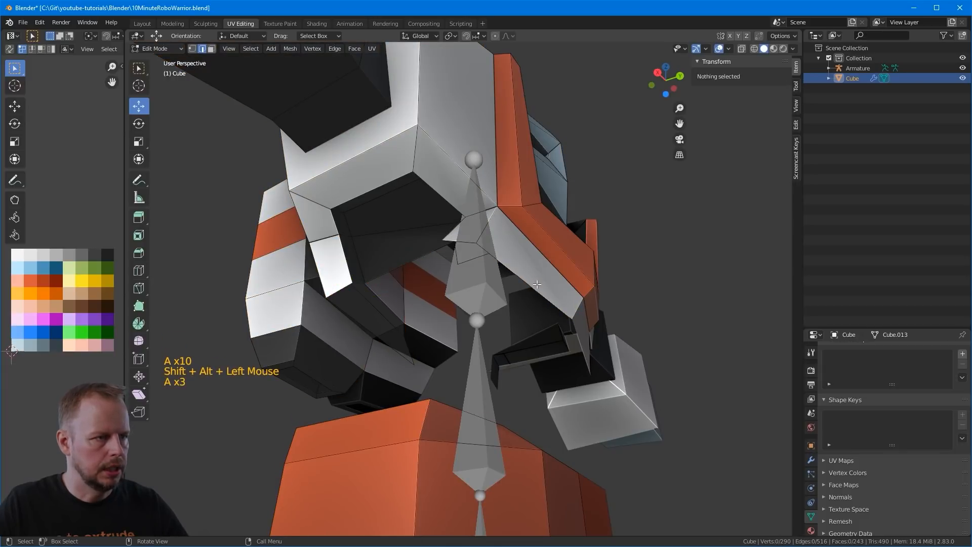
{"action": "left_click", "coordinate": [407, 263], "text": "alt+shift"}
{"action": "middle_click_drag", "start_coordinate": [529, 296], "coordinate": [545, 263]}
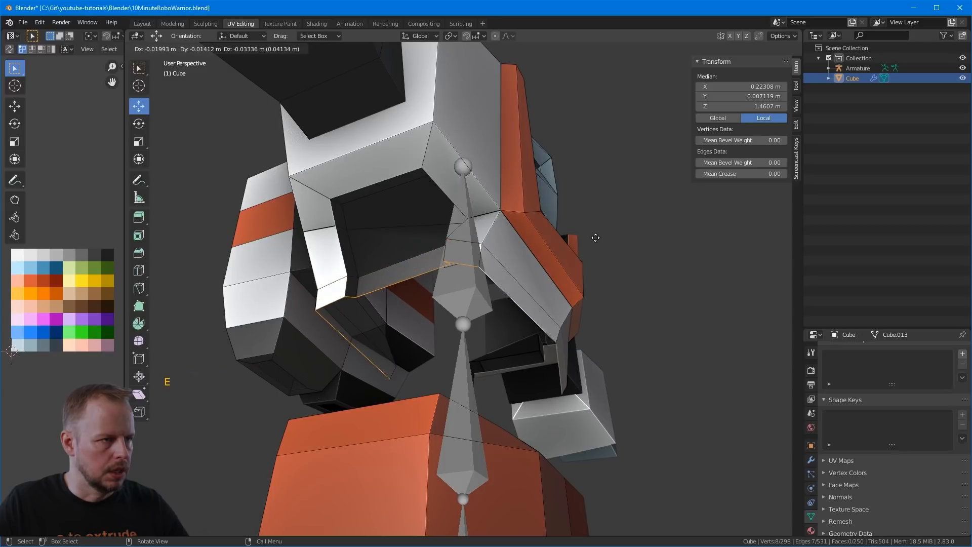
Step: Extrude the torso's lower boundary edges, scale them inward and fill the opening with a face
{"action": "key", "text": "e"}
{"action": "key", "text": "s"}
{"action": "left_click", "coordinate": [552, 250]}
{"action": "middle_click_drag", "start_coordinate": [552, 250], "coordinate": [557, 277]}
{"action": "key", "text": "s"}
{"action": "left_click", "coordinate": [543, 285]}
{"action": "key", "text": "f"}
Step: Recolour the torso's new underside cap by moving its UV points onto the near-black palette swatch
{"action": "key", "text": "a"}
{"action": "key", "text": "a"}
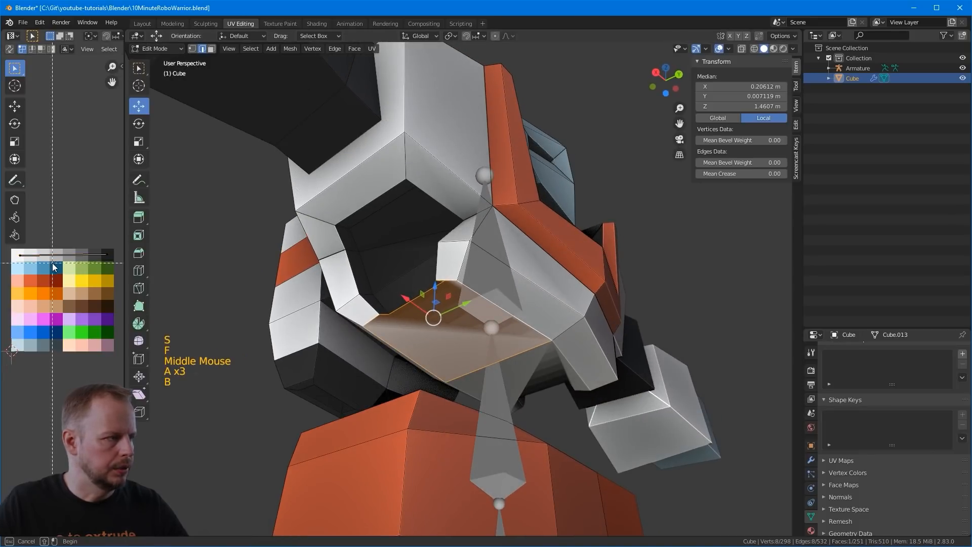
{"action": "key", "text": "a"}
{"action": "key", "text": "b"}
{"action": "key", "text": "g"}
{"action": "left_click", "coordinate": [10, 270]}
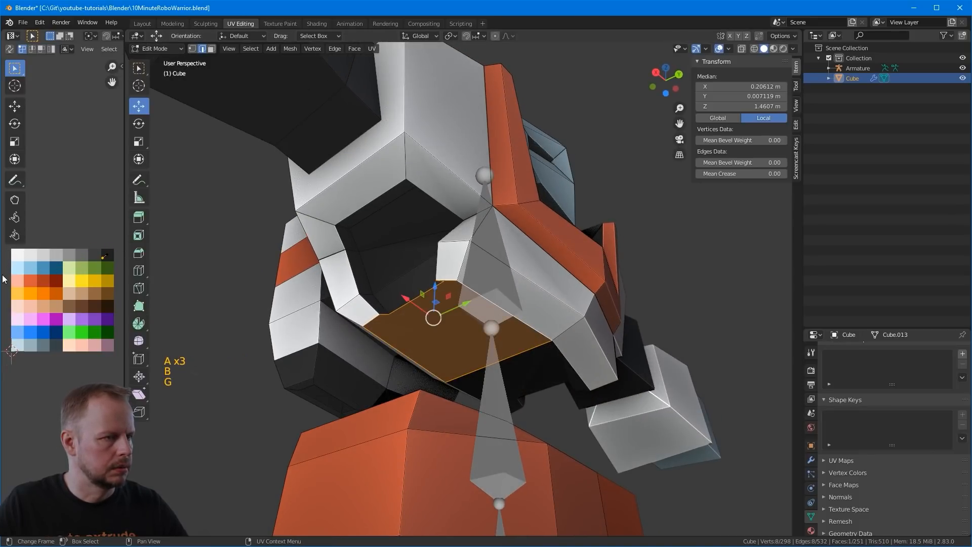
{"action": "key", "text": "g"}
{"action": "right_click", "coordinate": [13, 257]}
{"action": "key", "text": "a"}
{"action": "key", "text": "a"}
{"action": "key", "text": "a"}
{"action": "key", "text": "b"}
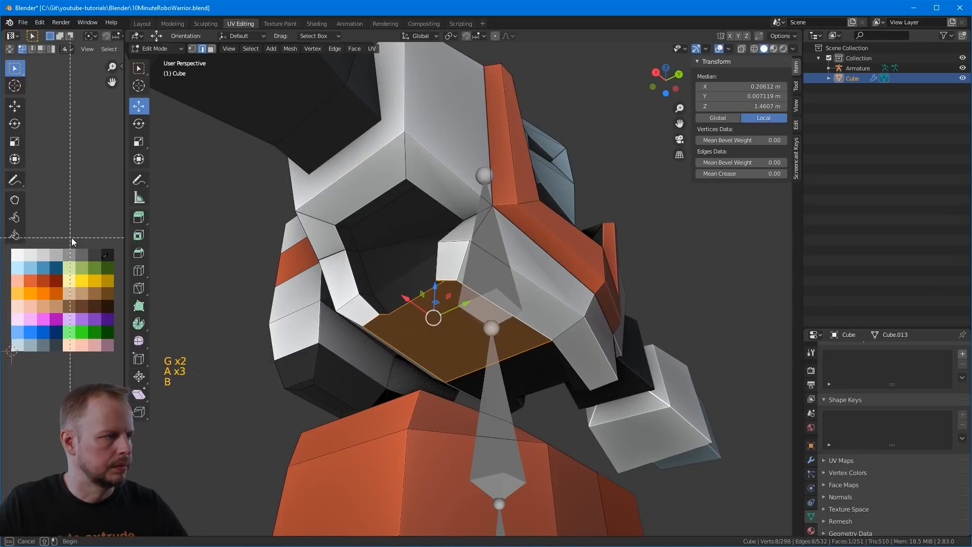
{"action": "left_click_drag", "start_coordinate": [83, 243], "coordinate": [115, 280]}
{"action": "key", "text": "g"}
{"action": "left_click", "coordinate": [20, 269]}
Step: Inspect the closed torso underside from several angles and view the whole robot in Object Mode
{"action": "left_click", "coordinate": [405, 304]}
{"action": "middle_click_drag", "start_coordinate": [404, 303], "coordinate": [497, 271]}
{"action": "left_click", "coordinate": [499, 310]}
{"action": "key", "text": "2"}
{"action": "left_click", "coordinate": [462, 249]}
{"action": "key", "text": "3"}
{"action": "left_click", "coordinate": [489, 264]}
{"action": "key", "text": "Tab"}
{"action": "scroll", "coordinate": [497, 271], "scroll_direction": "down", "scroll_amount": 5}
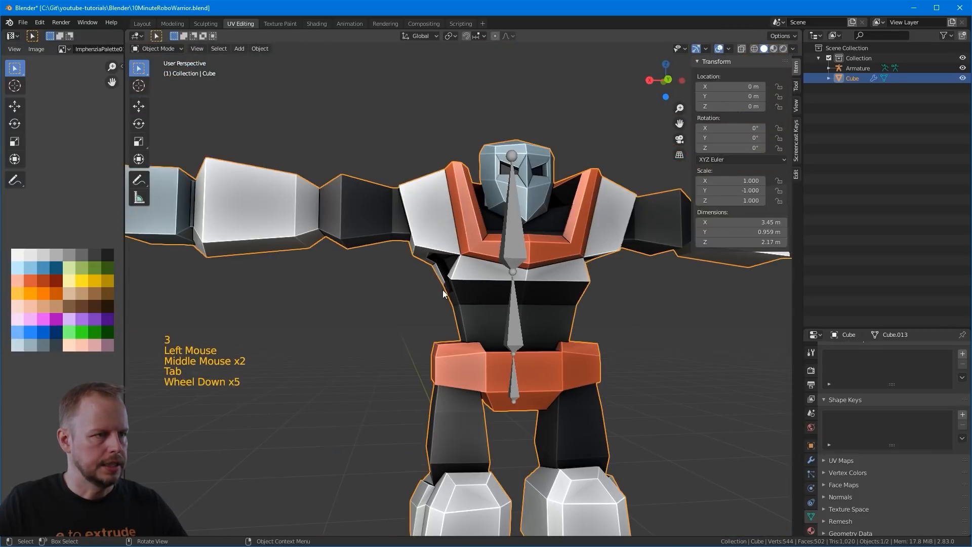
Step: Reveal the hidden waist part, clear the selection and return to Object Mode
{"action": "key", "text": "Tab"}
{"action": "middle_click_drag", "start_coordinate": [443, 290], "coordinate": [642, 332]}
{"action": "key", "text": "alt+h"}
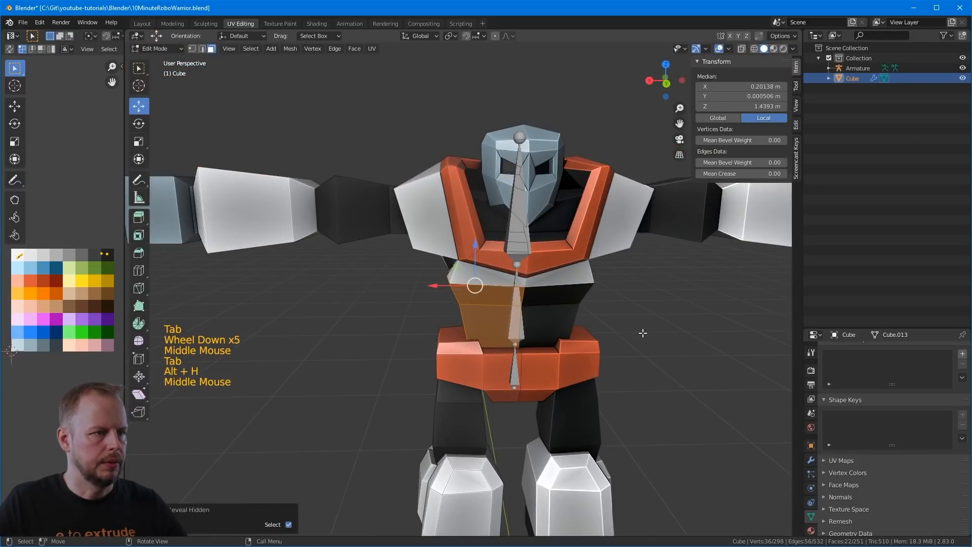
{"action": "left_click", "coordinate": [574, 329]}
{"action": "key", "text": "Tab"}
{"action": "middle_click_drag", "start_coordinate": [574, 324], "coordinate": [503, 254]}
Step: Edit the armature and lower the joint between the waist bone and the torso bone to Z 1.48 m
{"action": "left_click", "coordinate": [503, 254]}
{"action": "left_click", "coordinate": [508, 259]}
{"action": "left_click", "coordinate": [508, 259]}
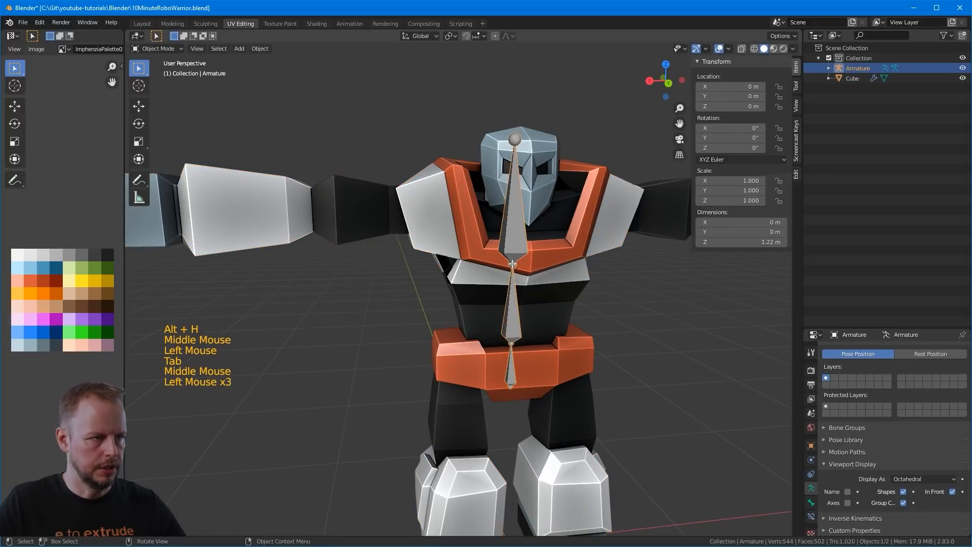
{"action": "key", "text": "Tab"}
{"action": "left_click", "coordinate": [517, 262]}
{"action": "key", "text": "KP_1"}
{"action": "key", "text": "KP_3"}
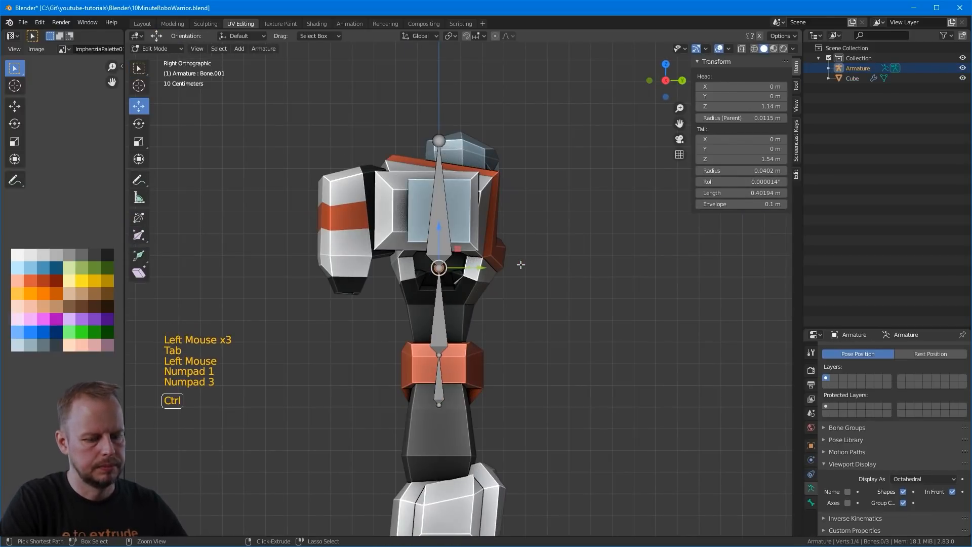
{"action": "key", "text": "ctrl+KP_1"}
{"action": "left_click_drag", "start_coordinate": [521, 231], "coordinate": [521, 244]}
Step: Lower the torso bone's tip to Z 1.82 m and extrude a head bone about 0.228 m straight up from it
{"action": "left_click", "coordinate": [528, 133]}
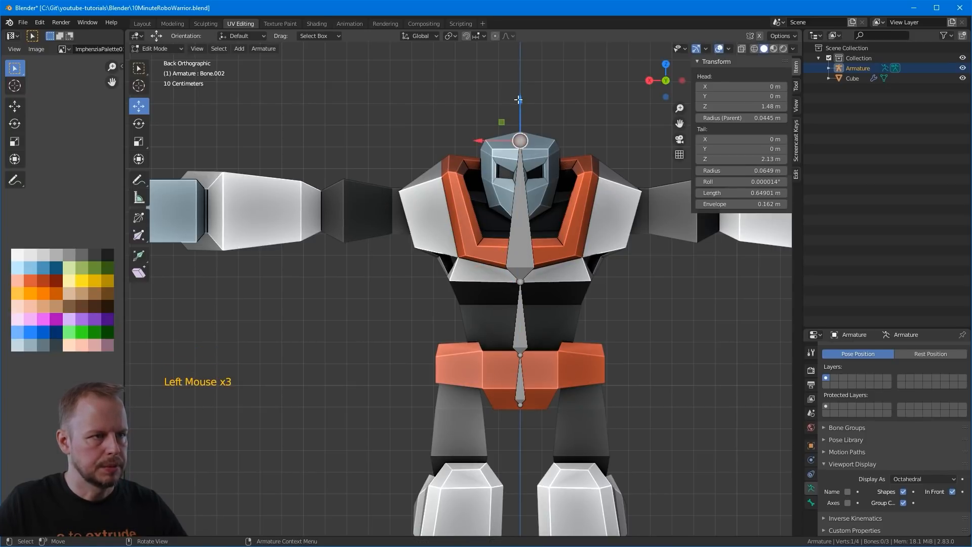
{"action": "left_click_drag", "start_coordinate": [519, 100], "coordinate": [532, 163]}
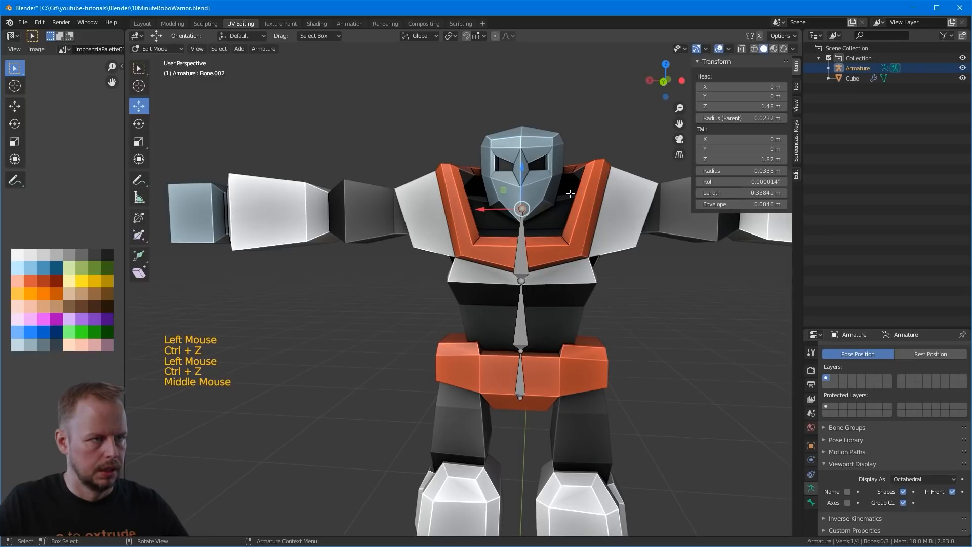
{"action": "key", "text": "e"}
{"action": "left_click_drag", "start_coordinate": [522, 166], "coordinate": [524, 144]}
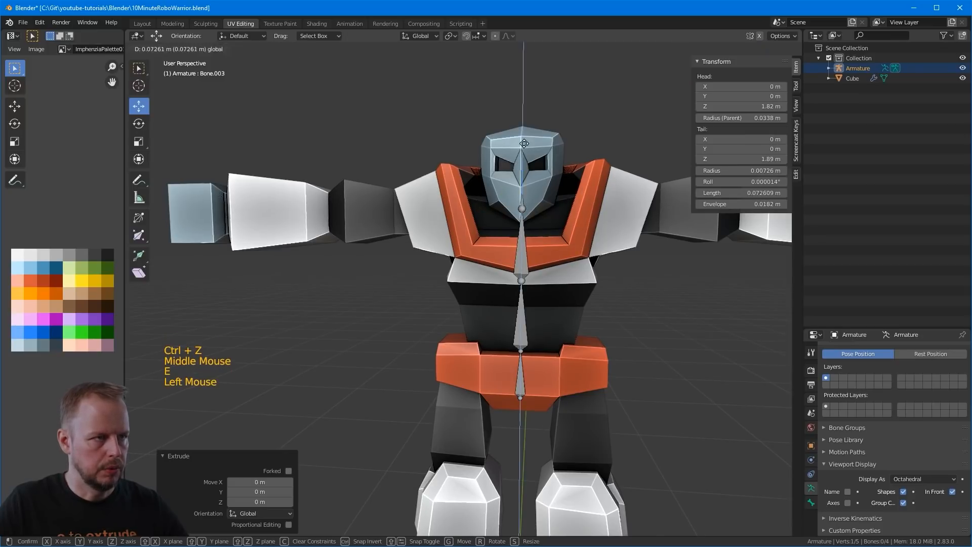
{"action": "left_click", "coordinate": [532, 111]}
Step: In the left side view, move the head bone's tip about 0.133 m along Y and 0.058 m along Z
{"action": "key", "text": "KP_3"}
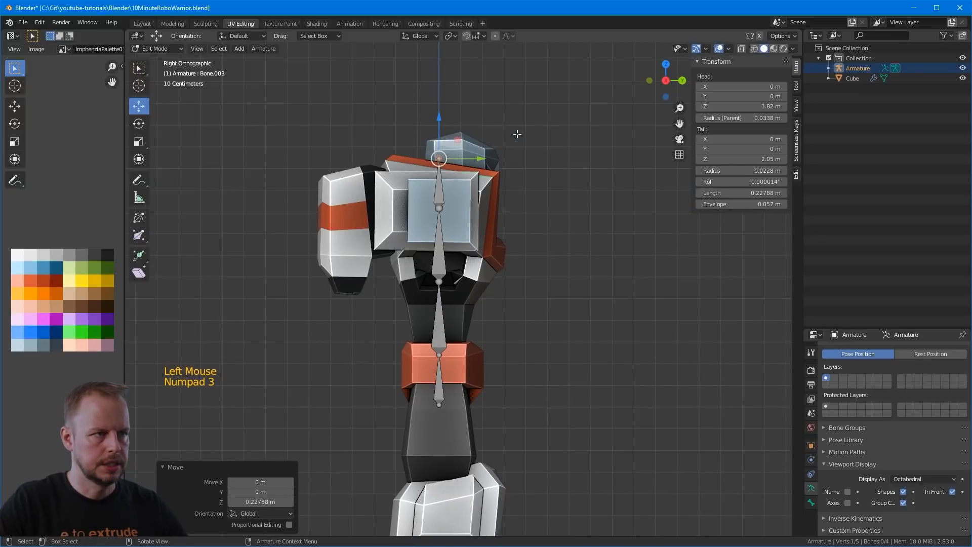
{"action": "key", "text": "ctrl+KP_3"}
{"action": "key", "text": "g"}
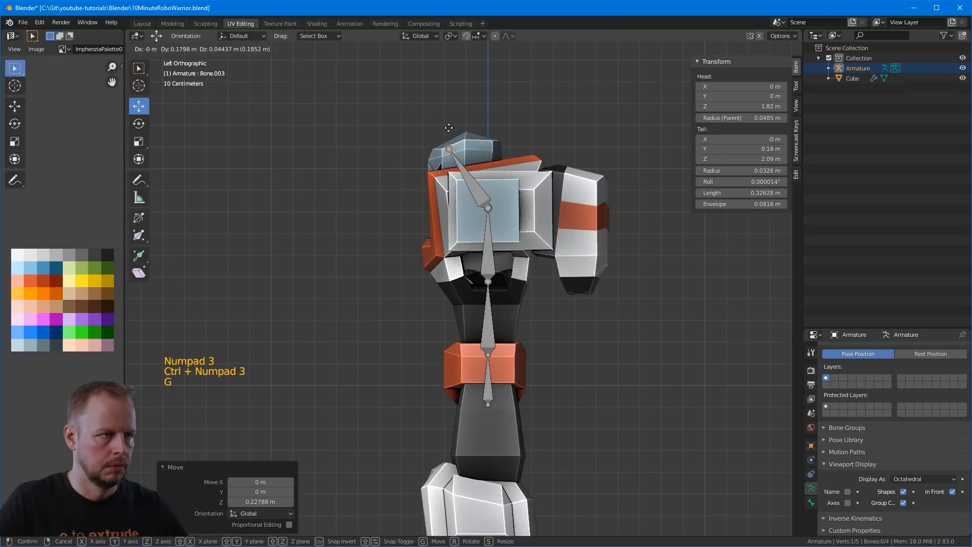
{"action": "left_click", "coordinate": [466, 113]}
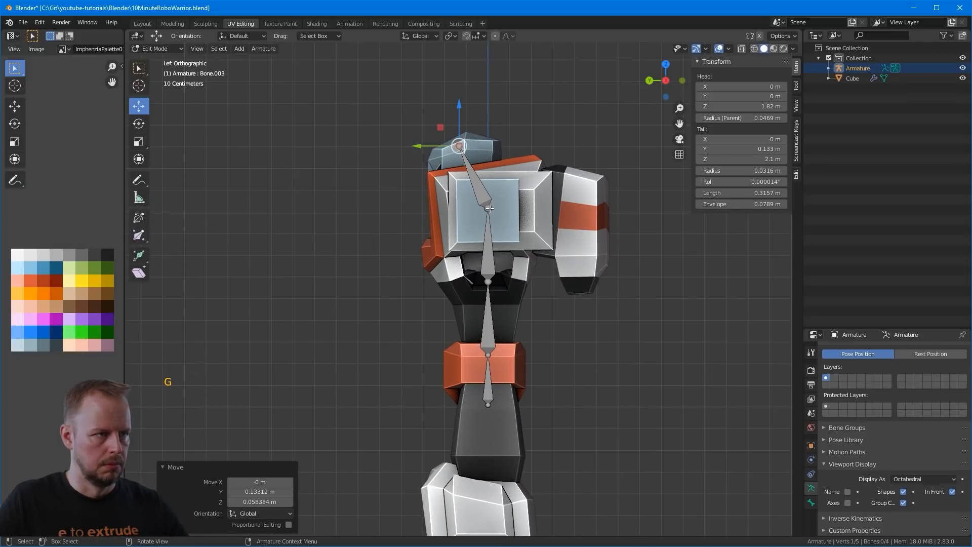
Step: Disconnect the head bone from the torso bone and move it about 0.114 m along Y and 0.091 m along Z
{"action": "left_click", "coordinate": [489, 208]}
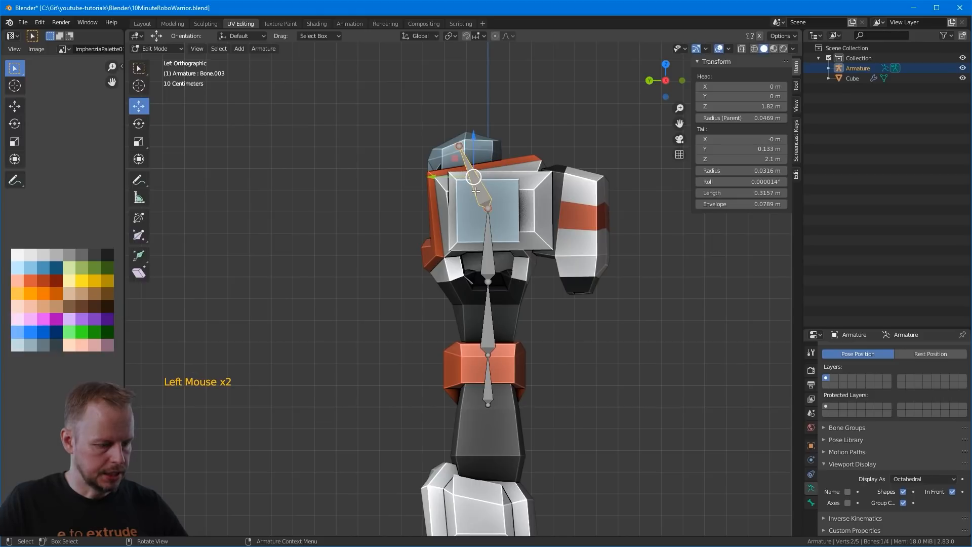
{"action": "key", "text": "alt+p"}
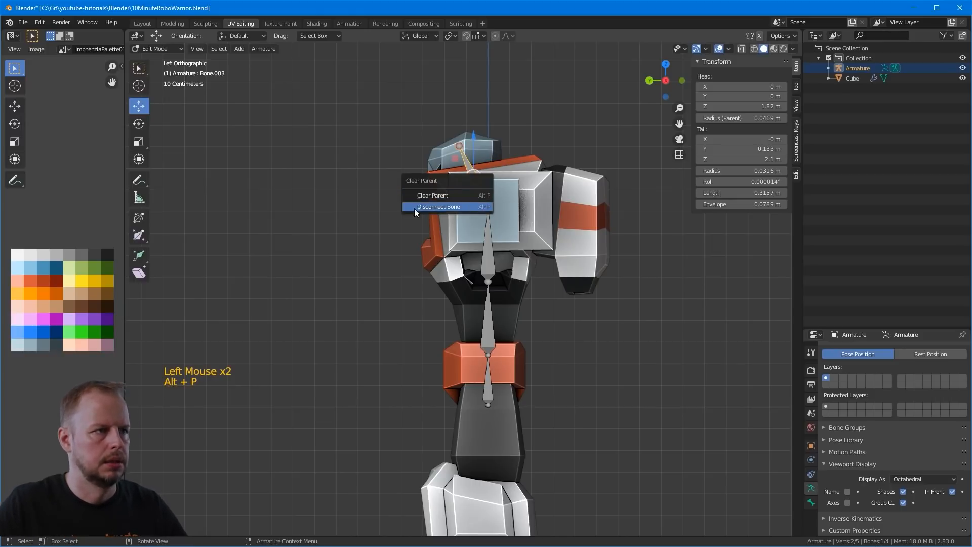
{"action": "left_click", "coordinate": [449, 206]}
{"action": "key", "text": "g"}
{"action": "left_click", "coordinate": [466, 185]}
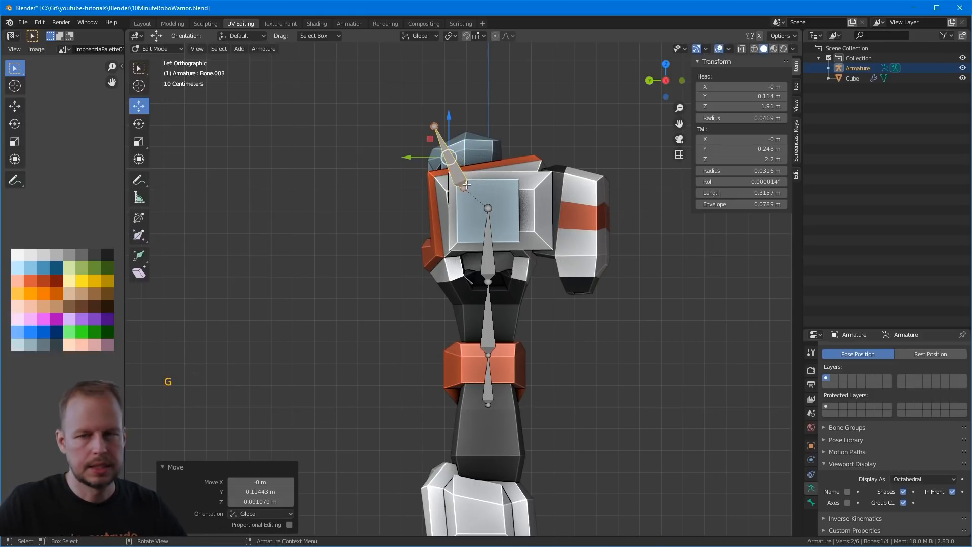
Step: Move the head bone's tip to about Y 0.117 m, Z 2.13 m and its base to Y 0.107 m, Z 1.84 m
{"action": "left_click", "coordinate": [434, 126]}
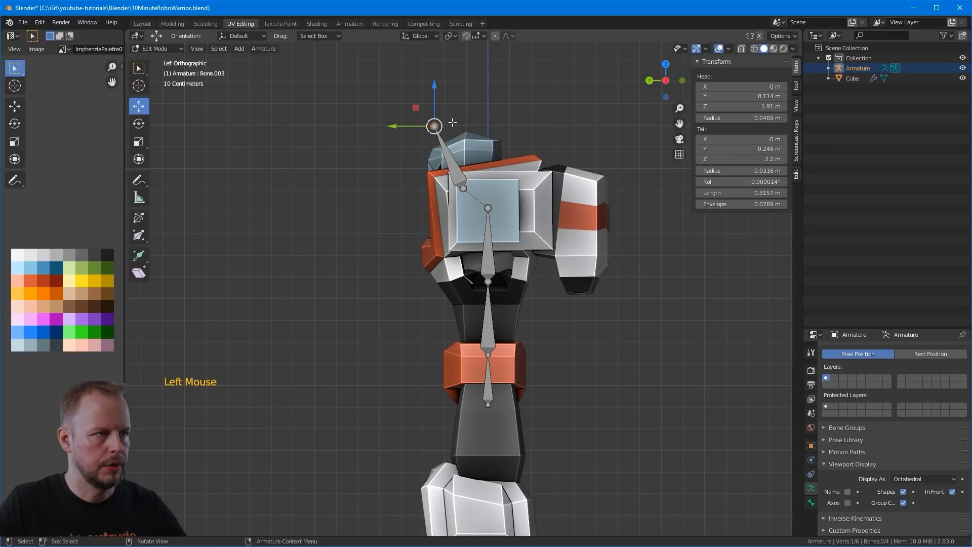
{"action": "key", "text": "g"}
{"action": "left_click", "coordinate": [477, 121]}
{"action": "left_click", "coordinate": [464, 187]}
{"action": "key", "text": "g"}
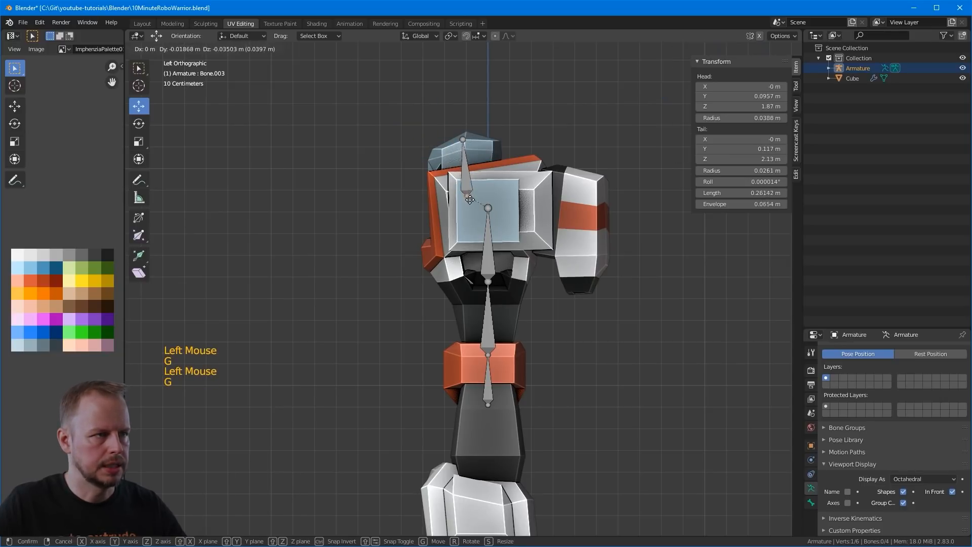
{"action": "left_click", "coordinate": [466, 205]}
Step: Using X-ray display, lower the head bone's base to Z 1.8 m and align its tip at Y 0.107 m, Z 2.14 m
{"action": "key", "text": "alt+z"}
{"action": "left_click", "coordinate": [465, 204]}
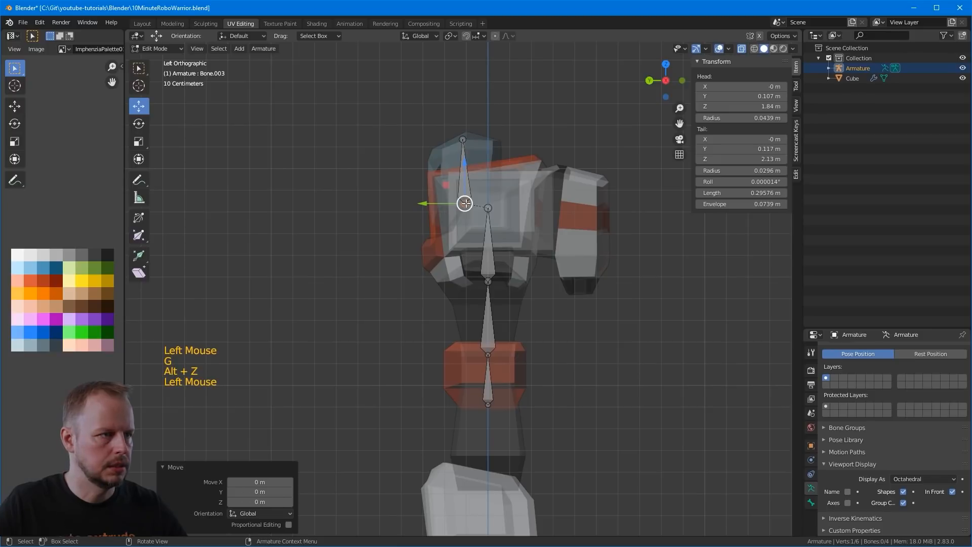
{"action": "left_click", "coordinate": [465, 203]}
{"action": "key", "text": "g"}
{"action": "left_click", "coordinate": [464, 212]}
{"action": "left_click", "coordinate": [464, 139]}
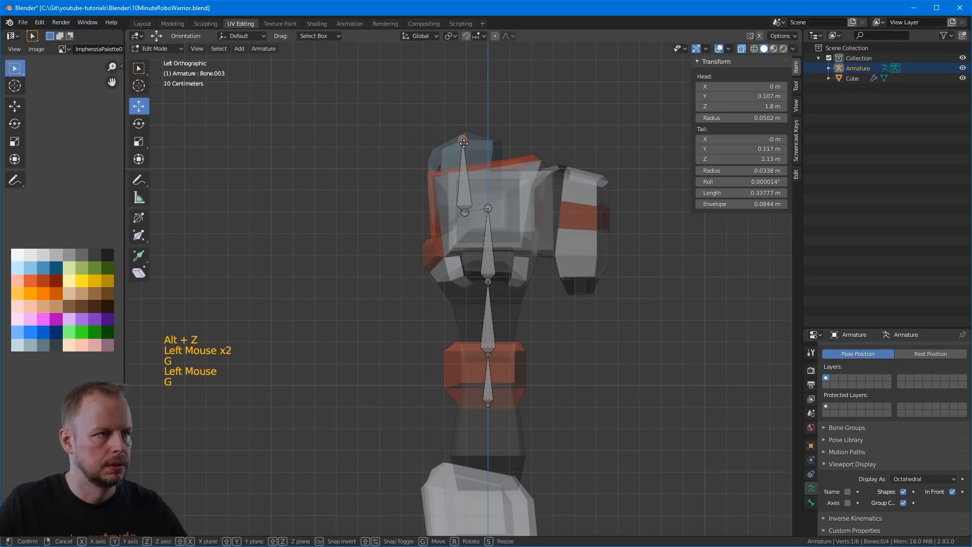
{"action": "key", "text": "g"}
{"action": "left_click", "coordinate": [464, 139]}
{"action": "middle_click_drag", "start_coordinate": [464, 139], "coordinate": [533, 183]}
{"action": "key", "text": "alt+z"}
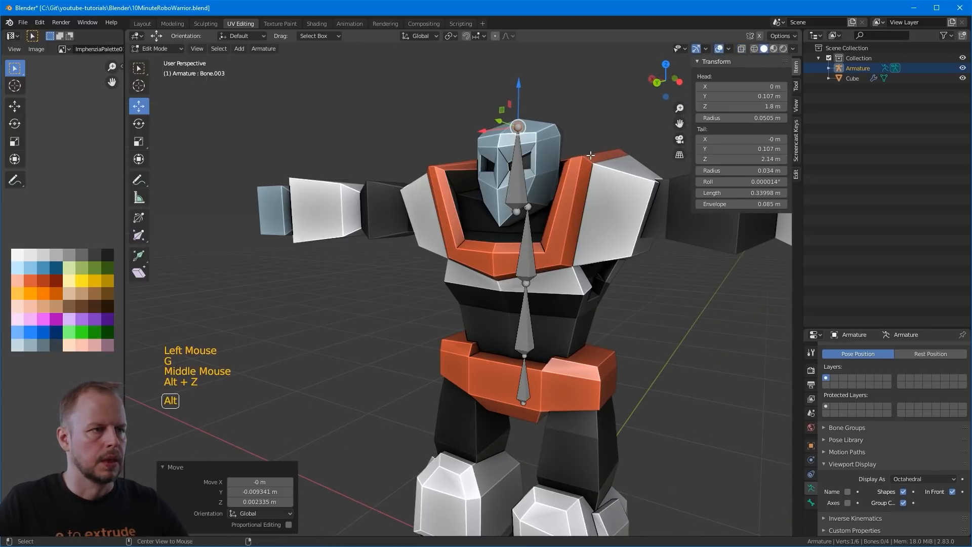
Step: In the back view, extrude a shoulder bone from the head bone's base about 0.319 m along X and 0.032 m along Z
{"action": "scroll", "coordinate": [533, 183], "scroll_direction": "down", "scroll_amount": 2}
{"action": "middle_click_drag", "start_coordinate": [474, 175], "coordinate": [551, 180]}
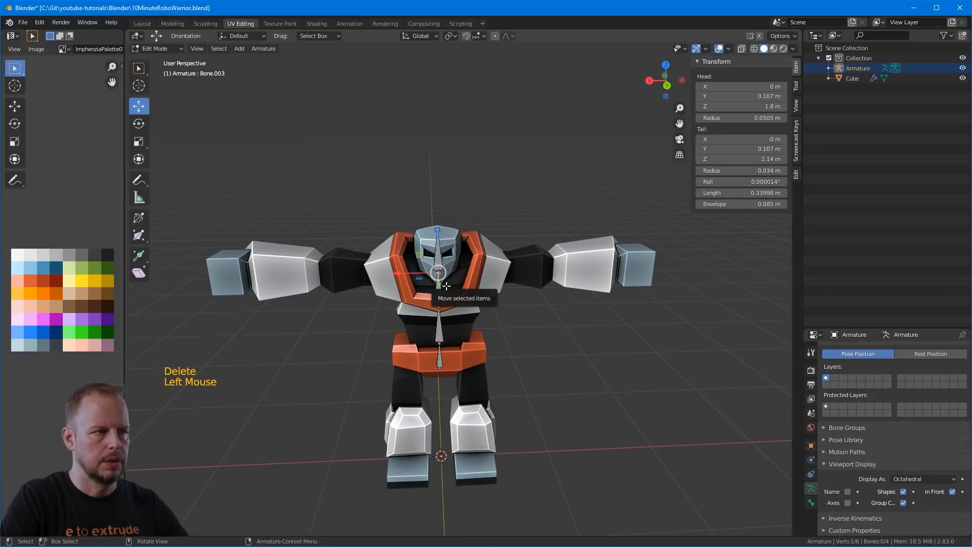
{"action": "key", "text": "KP_1"}
{"action": "key", "text": "ctrl+KP_1"}
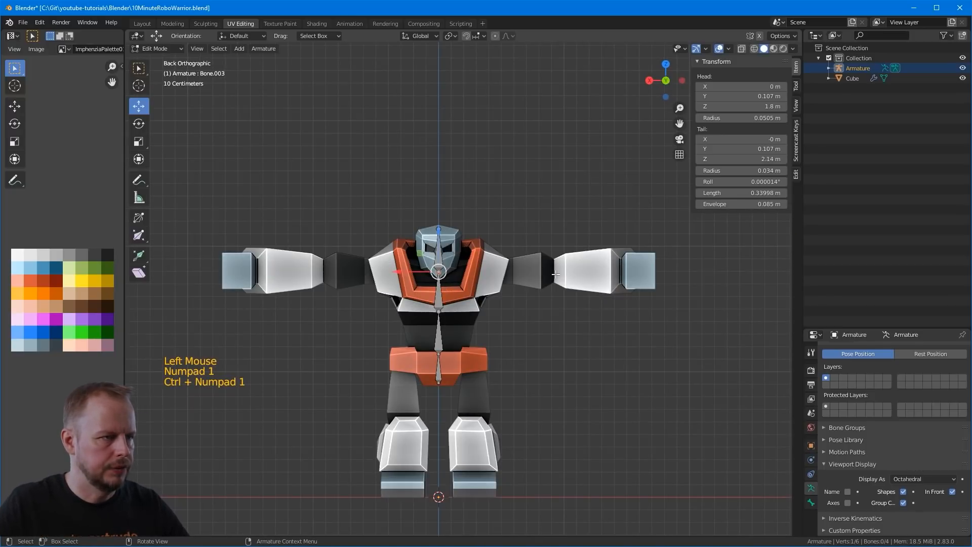
{"action": "key", "text": "e"}
{"action": "left_click", "coordinate": [443, 274]}
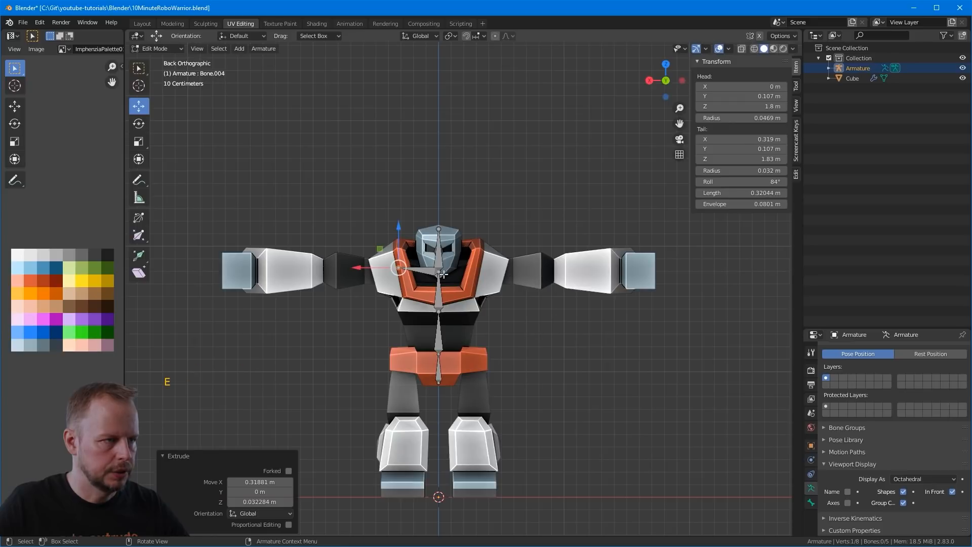
Step: Disconnect the shoulder bone from its parent and move it about 0.174 m along X and 0.024 m along Z
{"action": "left_click", "coordinate": [429, 271]}
{"action": "key", "text": "p"}
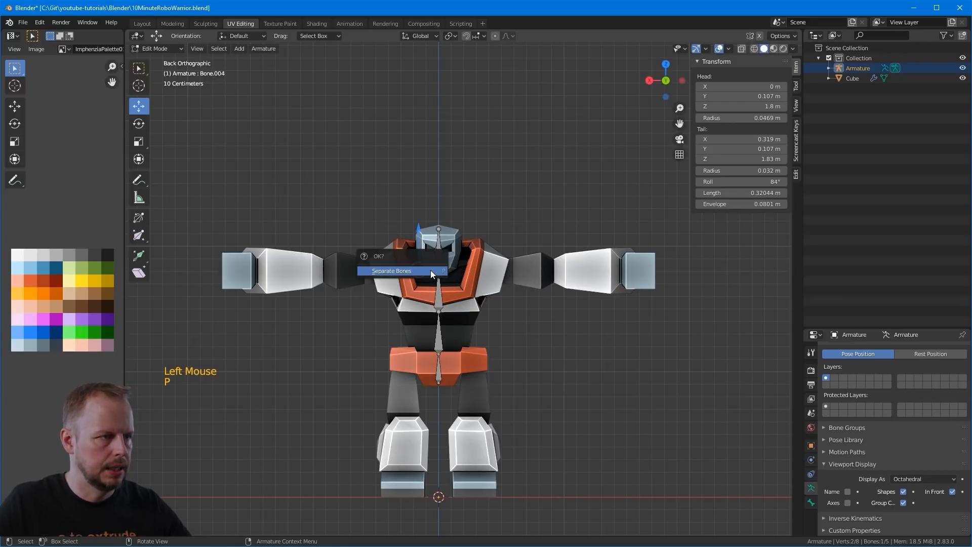
{"action": "key", "text": "alt+p"}
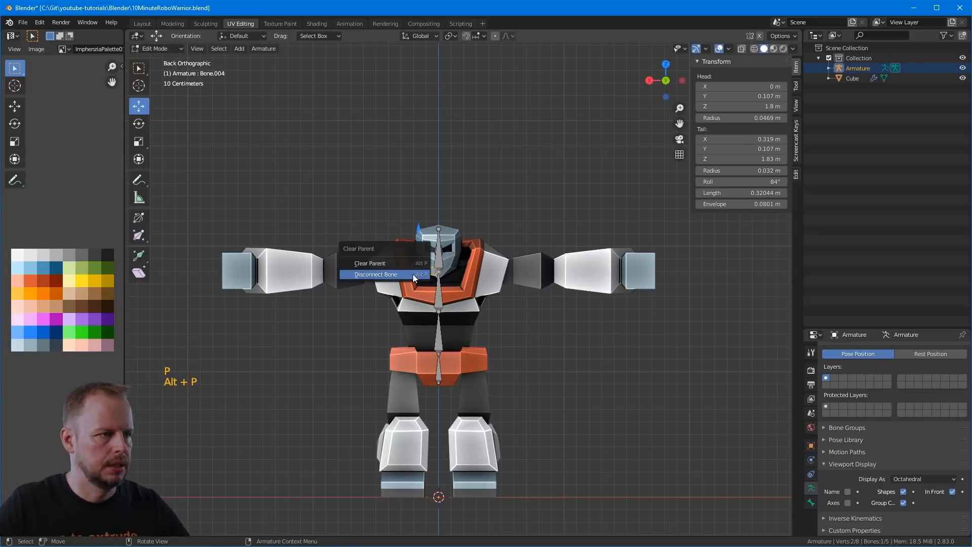
{"action": "left_click", "coordinate": [413, 273]}
{"action": "key", "text": "g"}
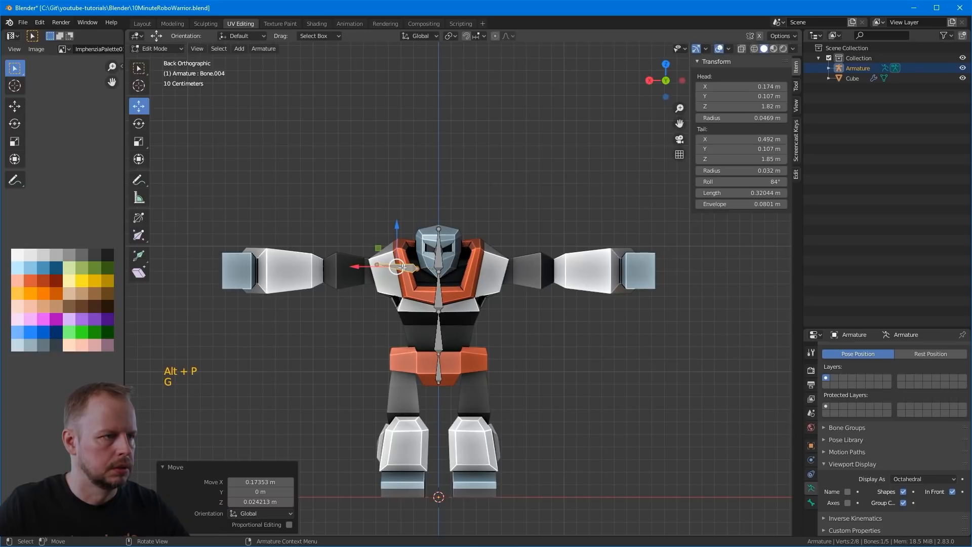
Step: Move the shoulder bone's tip to about X 0.472 m, Z 1.81 m at the start of the upper arm
{"action": "left_click", "coordinate": [356, 264]}
{"action": "key", "text": "g"}
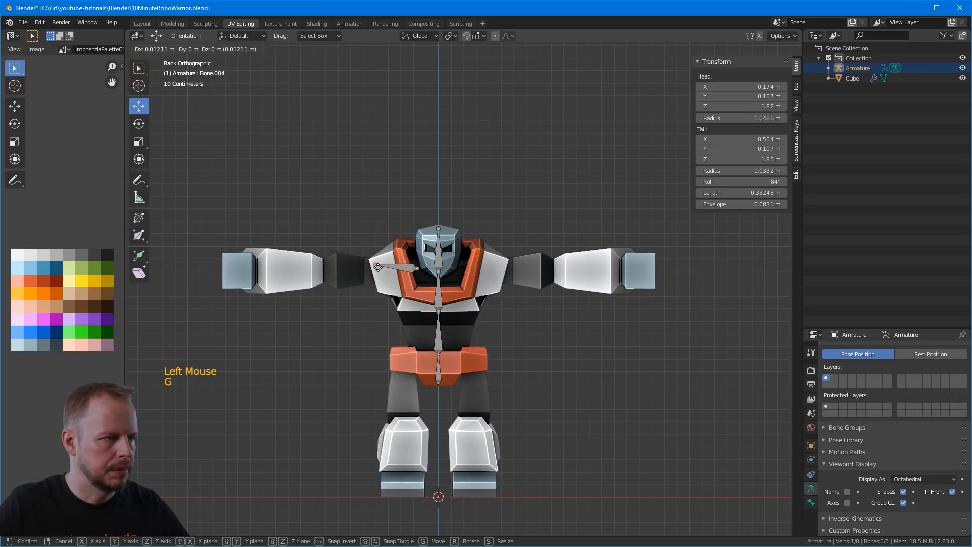
{"action": "left_click", "coordinate": [382, 273]}
Step: Extrude upper arm, forearm and hand bones about 0.432 m, 0.521 m and 0.246 m along X from the shoulder bone's tip
{"action": "key", "text": "e"}
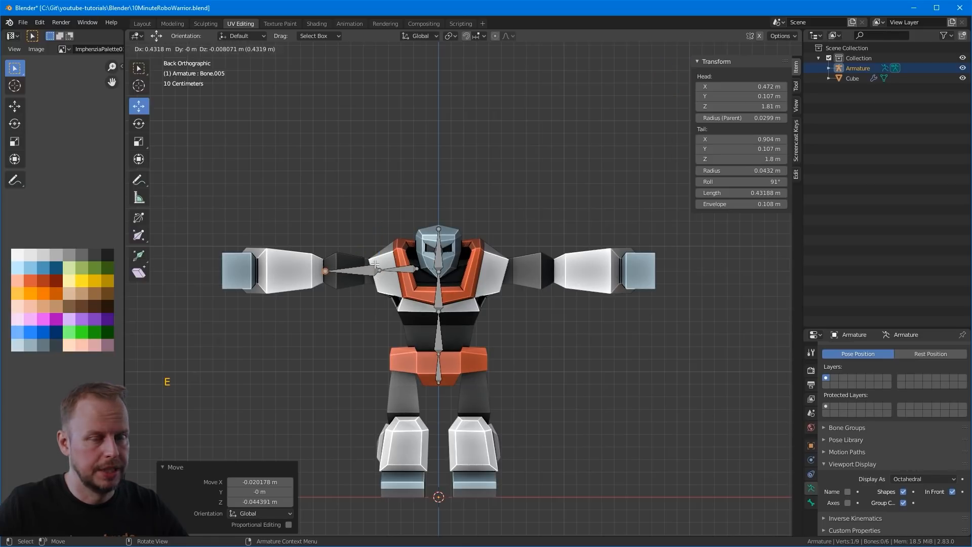
{"action": "left_click", "coordinate": [375, 263]}
{"action": "key", "text": "e"}
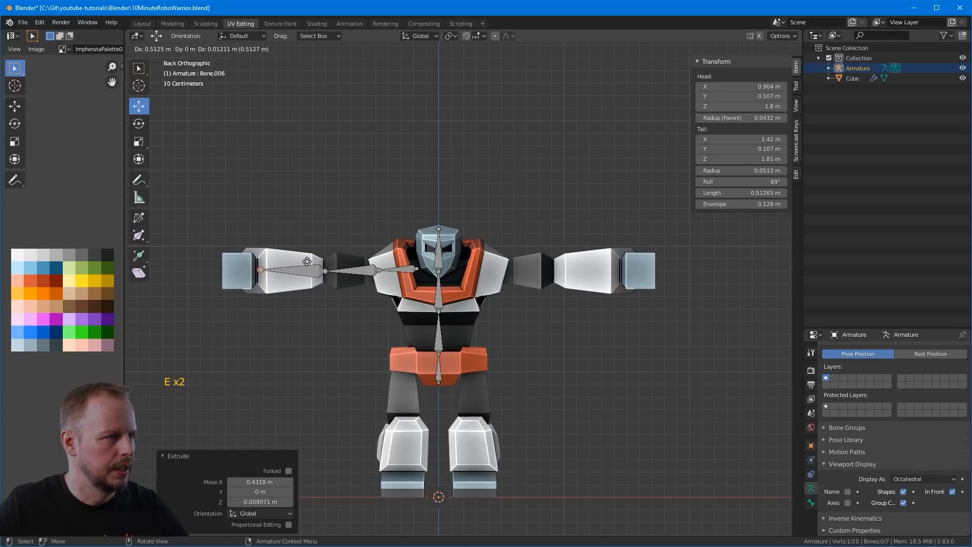
{"action": "left_click", "coordinate": [304, 262]}
{"action": "key", "text": "e"}
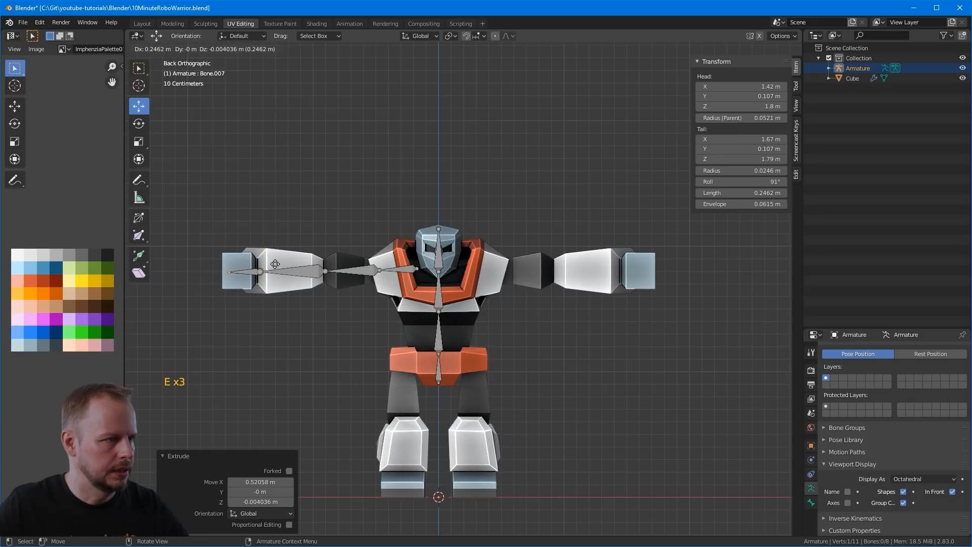
{"action": "left_click", "coordinate": [275, 264]}
Step: In the top view, move the linked arm bones to about Y 0.019 m and shift the elbow joint about -0.036 m along Y
{"action": "middle_click_drag", "start_coordinate": [326, 238], "coordinate": [462, 427]}
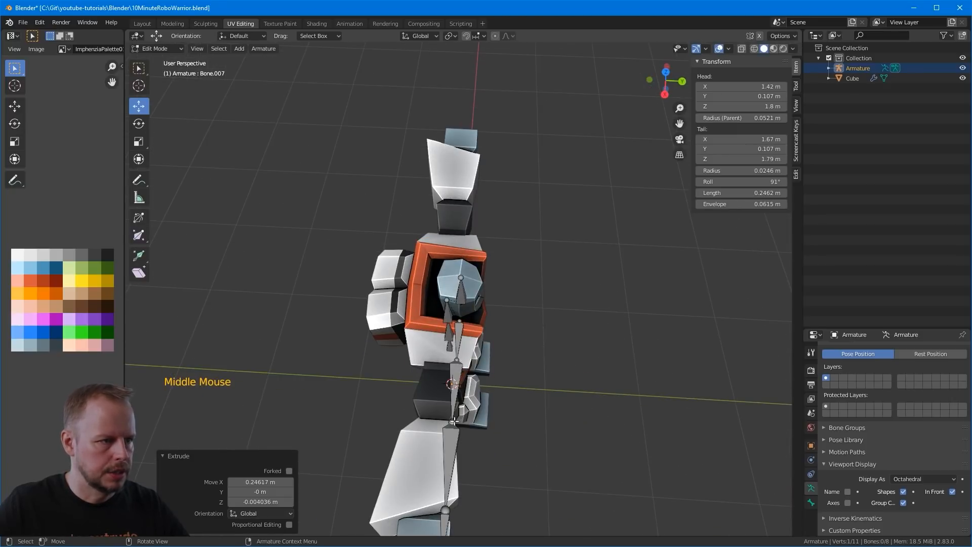
{"action": "left_click", "coordinate": [445, 381]}
{"action": "key", "text": "l"}
{"action": "key", "text": "KP_7"}
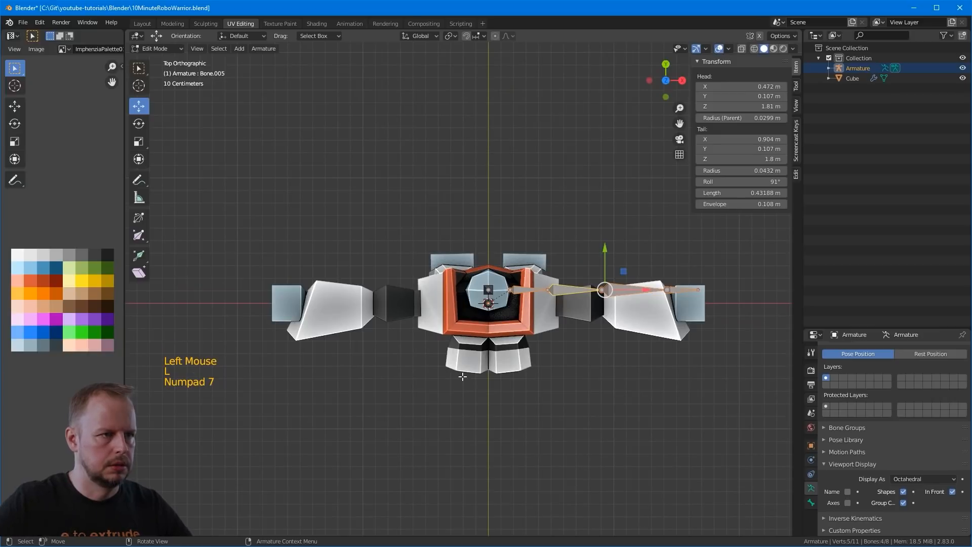
{"action": "left_click", "coordinate": [536, 290]}
{"action": "left_click", "coordinate": [523, 291]}
{"action": "left_click", "coordinate": [573, 287]}
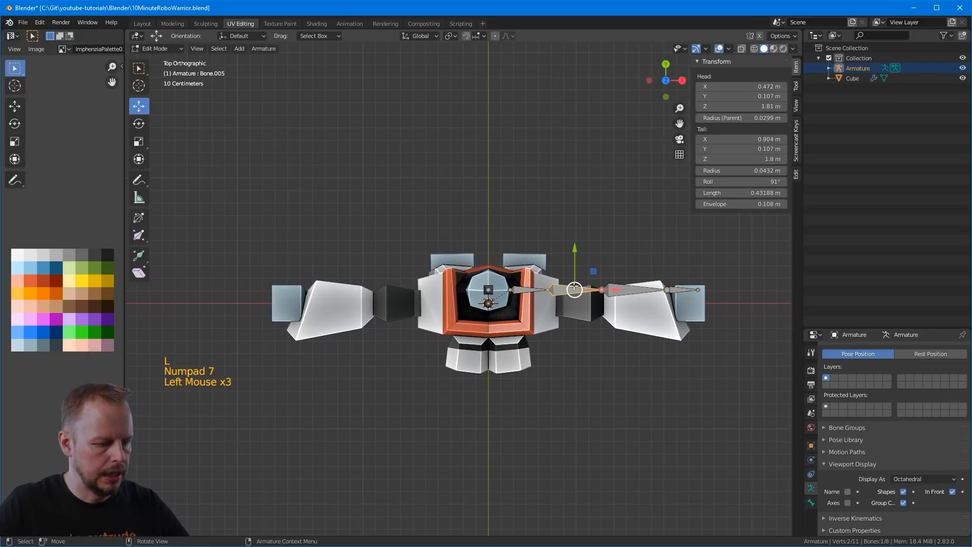
{"action": "left_click", "coordinate": [573, 288]}
{"action": "key", "text": "l"}
{"action": "left_click_drag", "start_coordinate": [575, 256], "coordinate": [606, 261]}
{"action": "left_click", "coordinate": [601, 302]}
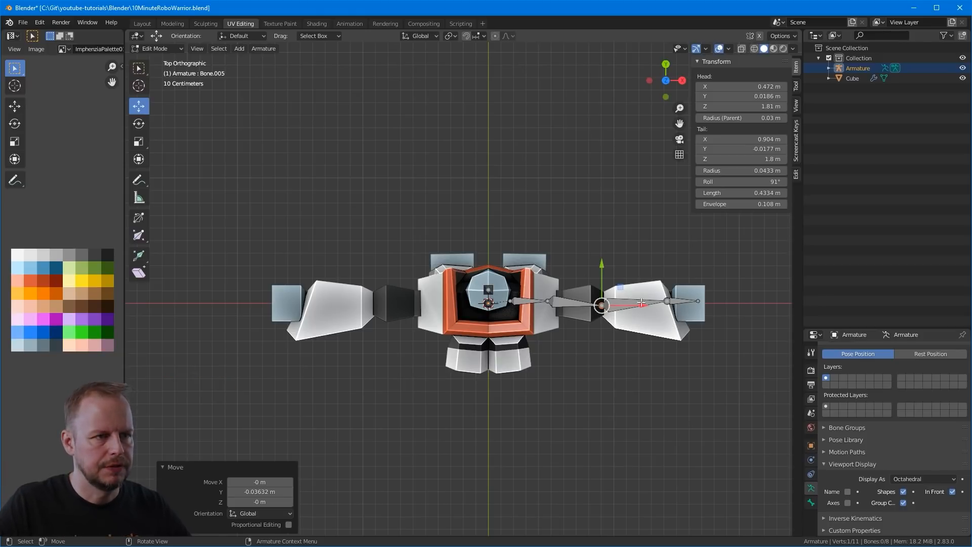
Step: In the back view, extrude a bone about 0.351 m straight down from the base of the hip bone
{"action": "middle_click_drag", "start_coordinate": [641, 303], "coordinate": [528, 257]}
{"action": "key", "text": "KP_3"}
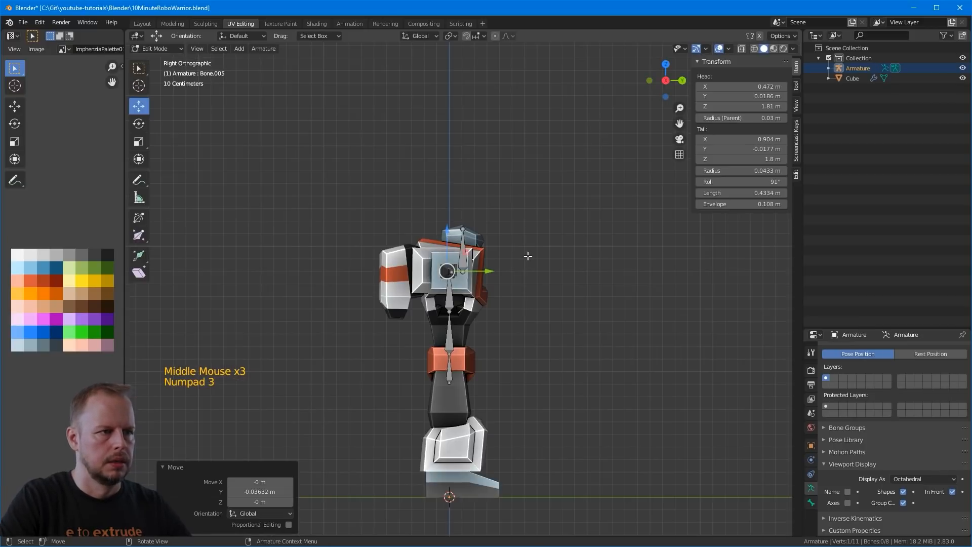
{"action": "key", "text": "KP_1"}
{"action": "key", "text": "ctrl+KP_3"}
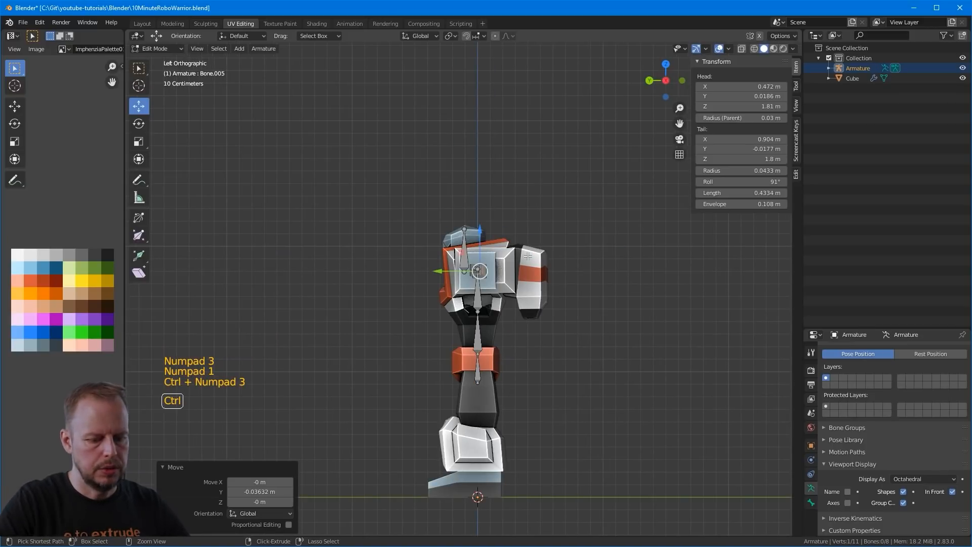
{"action": "key", "text": "ctrl+KP_1"}
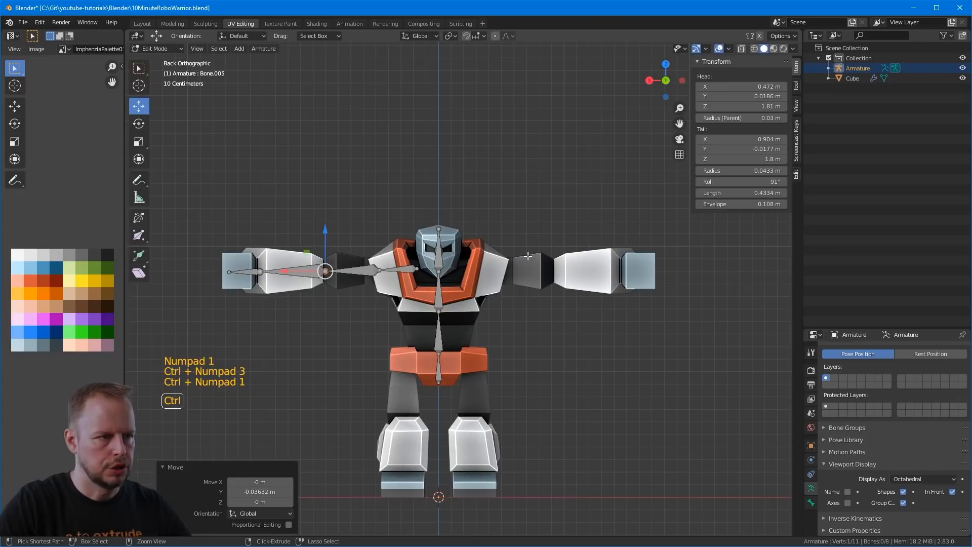
{"action": "left_click", "coordinate": [446, 382]}
{"action": "key", "text": "e"}
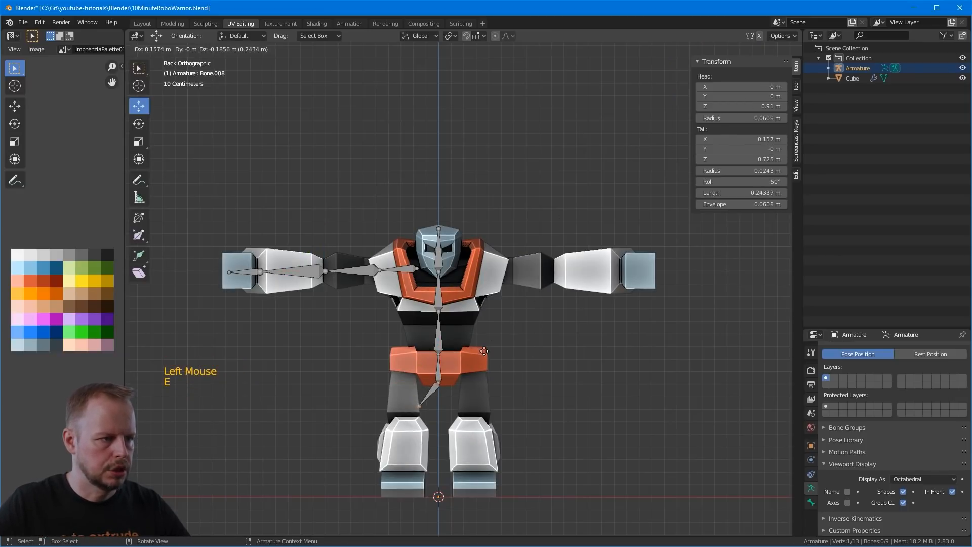
{"action": "right_click", "coordinate": [501, 364]}
{"action": "left_click_drag", "start_coordinate": [438, 382], "coordinate": [438, 427]}
Step: Disconnect the new thigh bone from its parent and move it about 0.25 m along X and 0.174 m along Z
{"action": "left_click", "coordinate": [445, 394]}
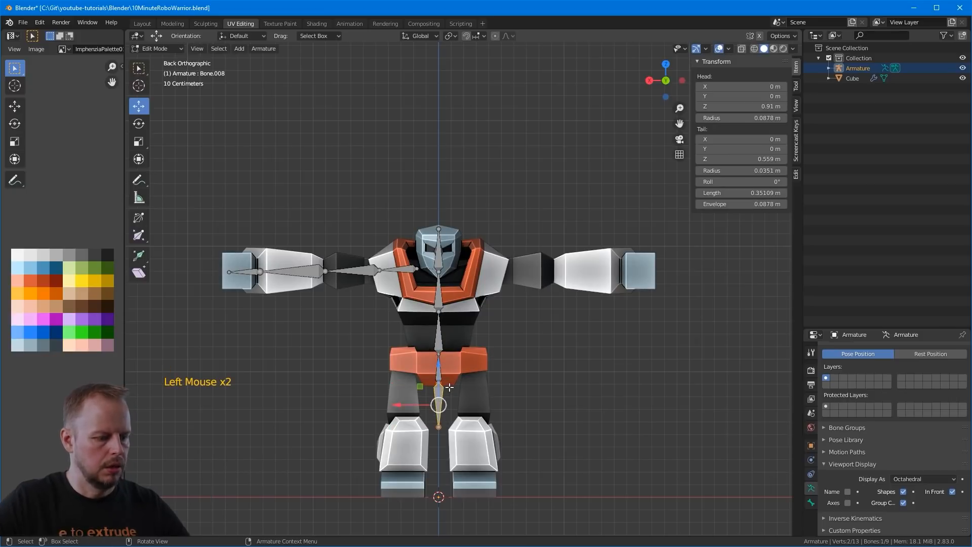
{"action": "key", "text": "alt+p"}
{"action": "left_click", "coordinate": [449, 387]}
{"action": "key", "text": "g"}
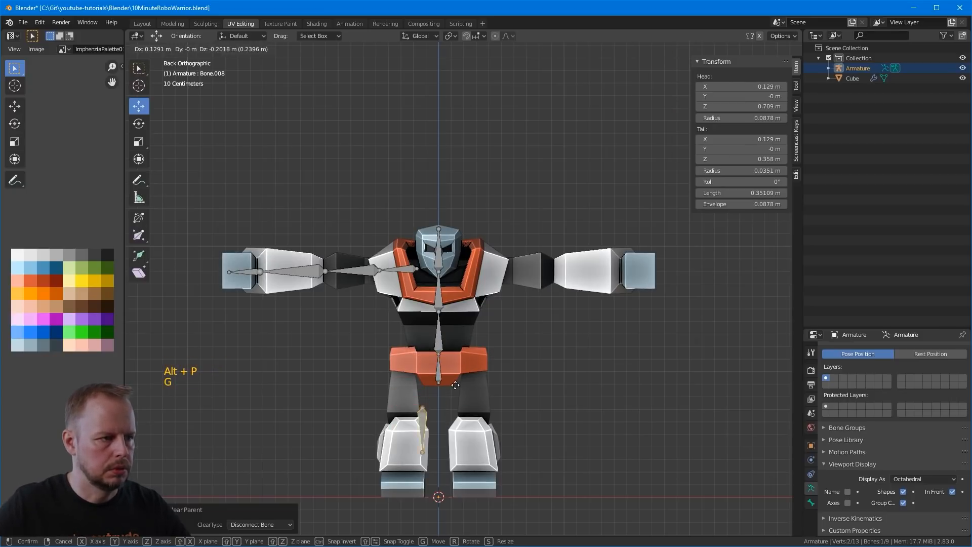
{"action": "left_click", "coordinate": [440, 342]}
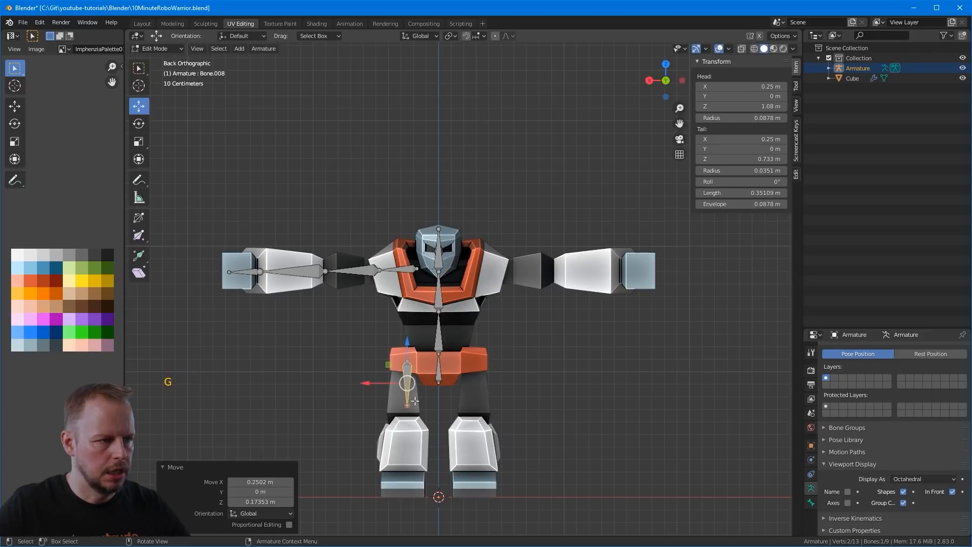
Step: Parent the thigh bone to the hip bone with Keep Offset
{"action": "left_click", "coordinate": [439, 377], "text": "shift"}
{"action": "key", "text": "ctrl+p"}
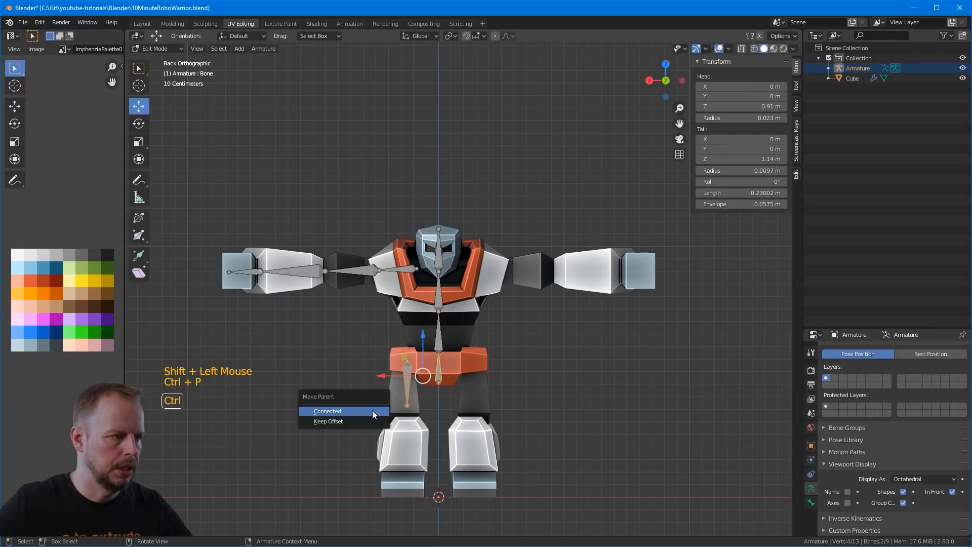
{"action": "left_click", "coordinate": [329, 423]}
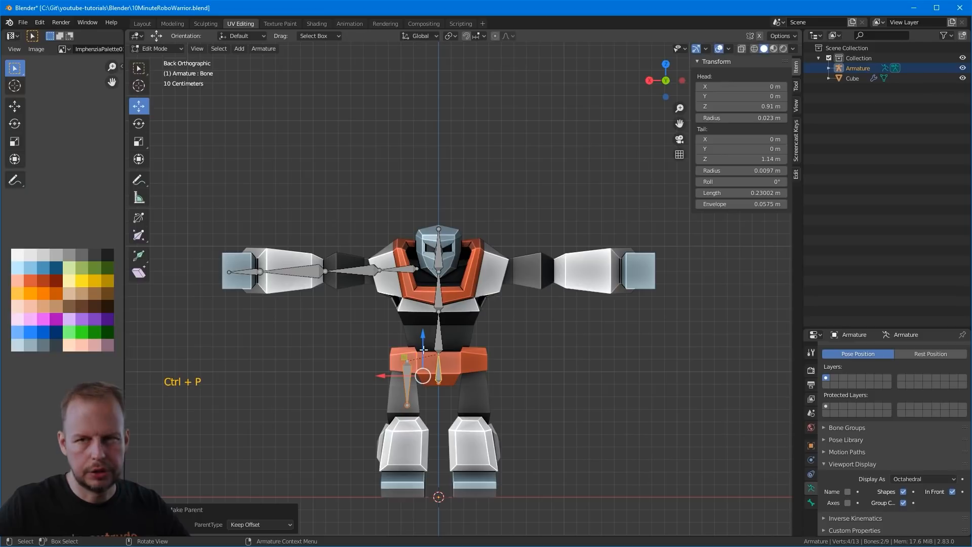
Step: Move the thigh bone about 0.008 m along X and Z, and lower its tip to about Z 0.632 m at the knee
{"action": "left_click", "coordinate": [407, 387]}
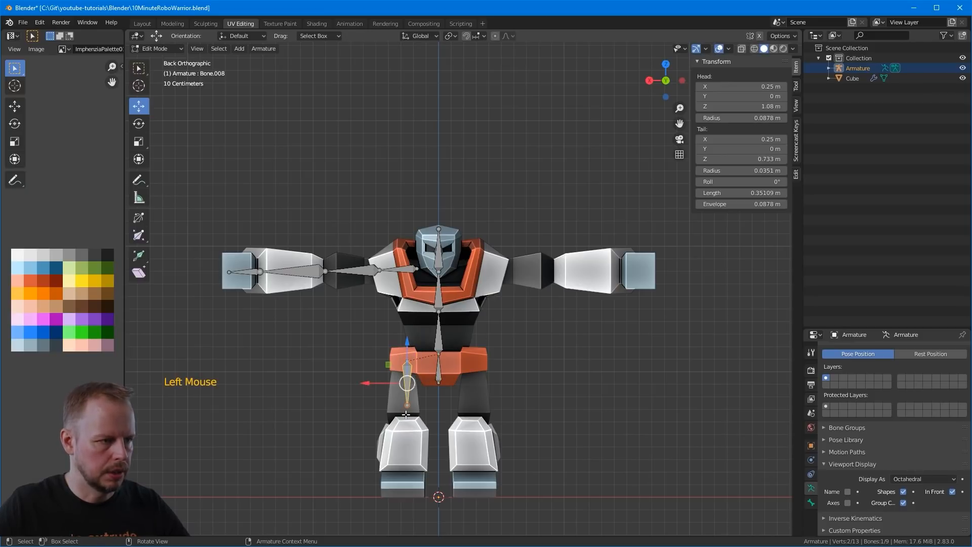
{"action": "key", "text": "g"}
{"action": "left_click", "coordinate": [415, 377]}
{"action": "left_click", "coordinate": [407, 408]}
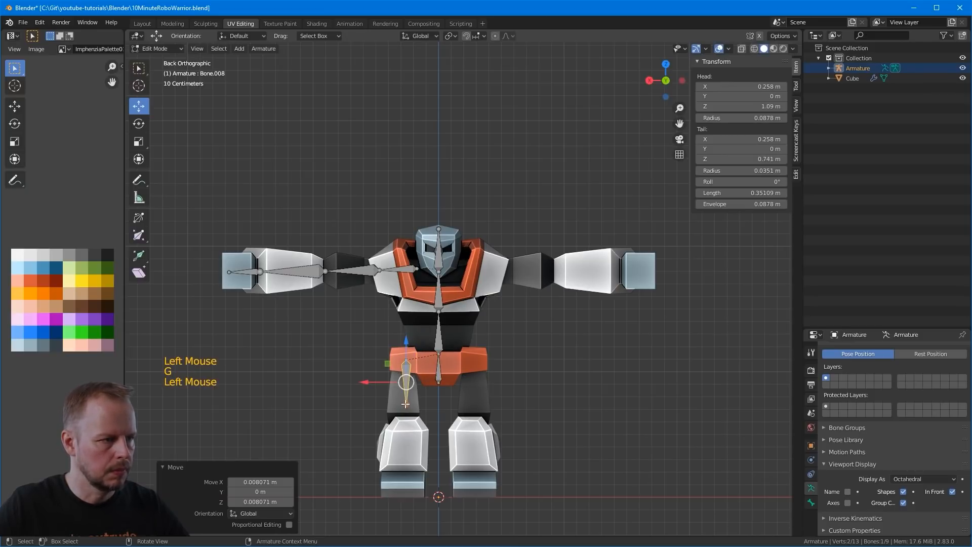
{"action": "key", "text": "g"}
{"action": "right_click", "coordinate": [413, 425]}
{"action": "left_click_drag", "start_coordinate": [408, 371], "coordinate": [408, 424]}
Step: Extrude a shin bone about 0.379 m and a foot bone about 0.23 m straight down from the thigh bone's tip
{"action": "key", "text": "e"}
{"action": "key", "text": "e"}
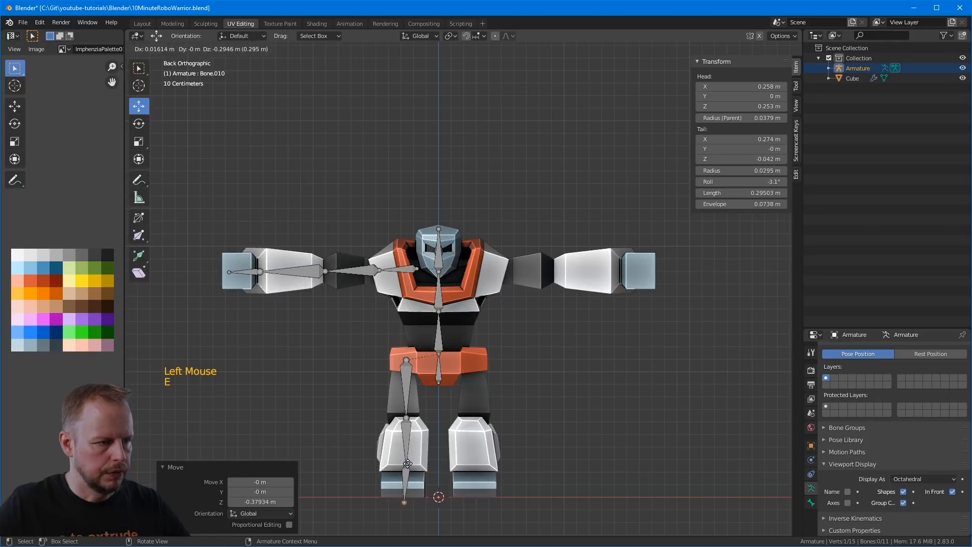
{"action": "left_click", "coordinate": [408, 443]}
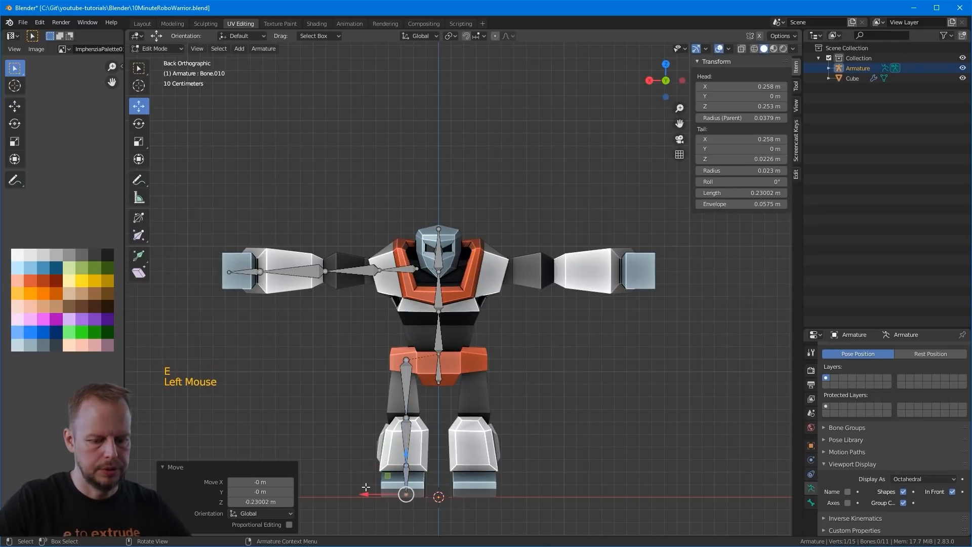
Step: In the left view, move the foot bone's tip about 0.375 m along Y and -0.016 m along Z, and shift the ankle joint toward the heel
{"action": "key", "text": "ctrl+KP_1"}
{"action": "key", "text": "ctrl+KP_3"}
{"action": "key", "text": "g"}
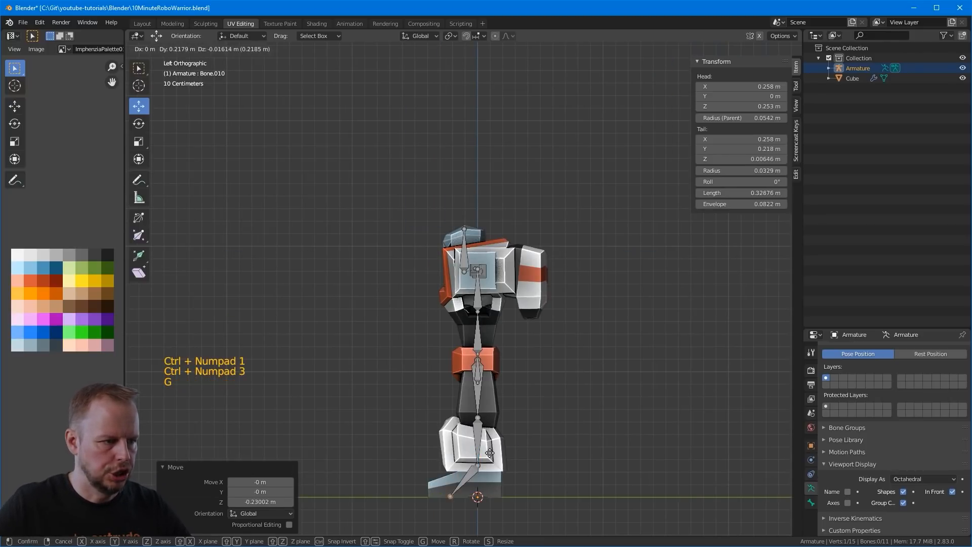
{"action": "left_click", "coordinate": [492, 455]}
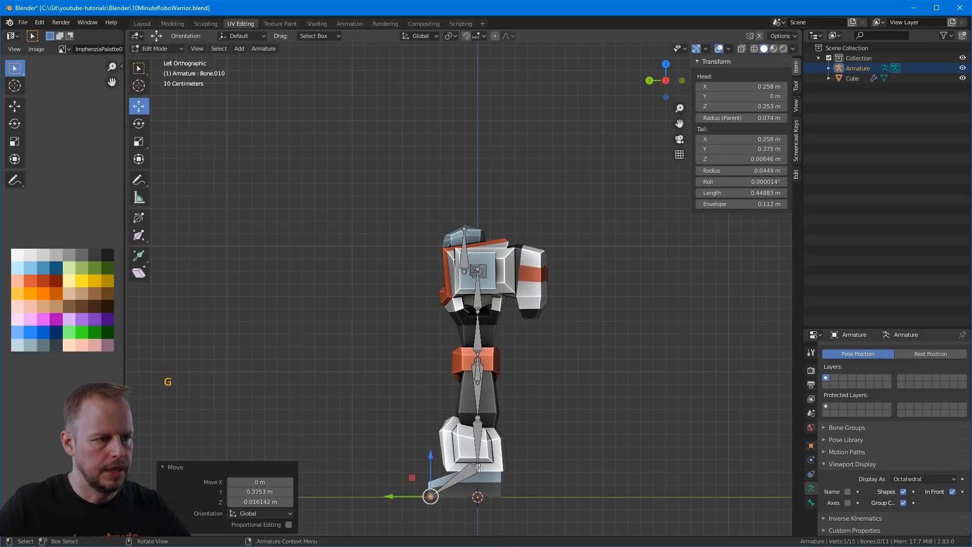
{"action": "left_click", "coordinate": [479, 467]}
{"action": "key", "text": "g"}
{"action": "left_click", "coordinate": [490, 468]}
Step: Move the knee joint about 0.036 m along Y and -0.024 m along Z, and the thigh bone's base about -0.008 m along Y
{"action": "left_click", "coordinate": [478, 419]}
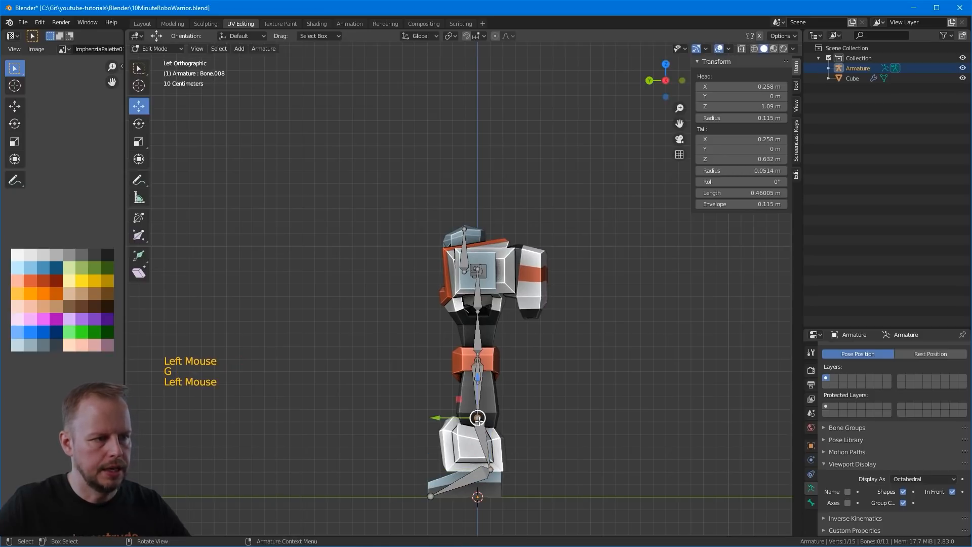
{"action": "key", "text": "g"}
{"action": "left_click", "coordinate": [492, 422]}
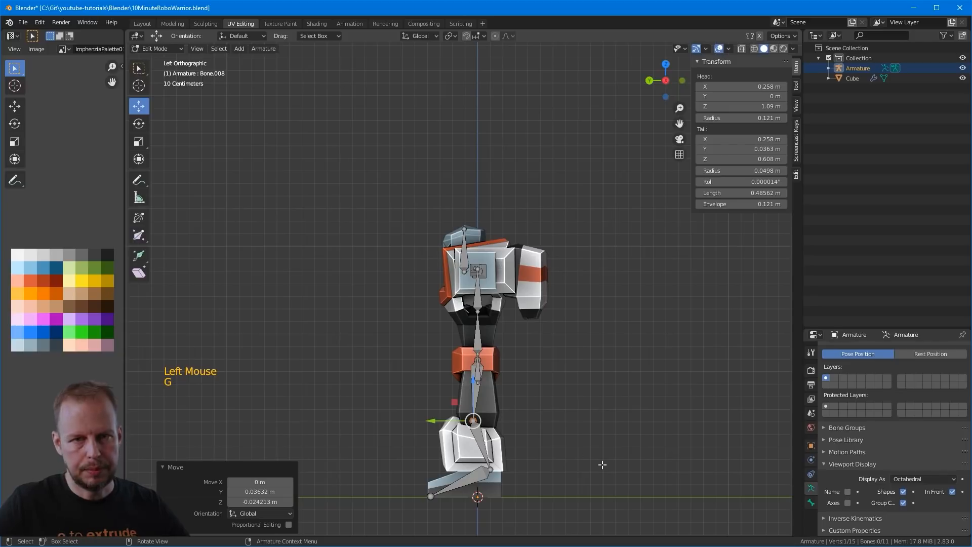
{"action": "left_click", "coordinate": [477, 357]}
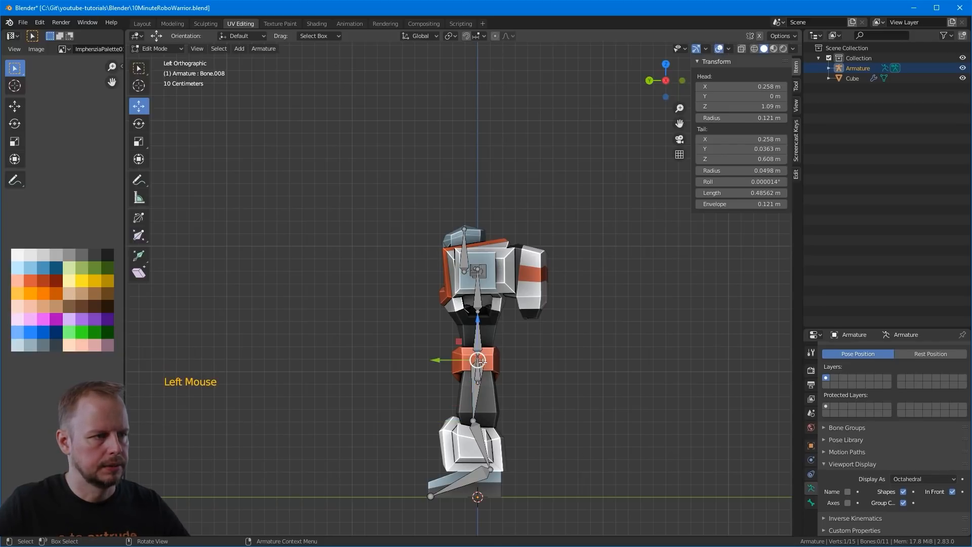
{"action": "key", "text": "g"}
Step: Rename the lowest spine bone, inside the pelvis, as Root
{"action": "scroll", "coordinate": [477, 357], "scroll_direction": "down", "scroll_amount": 3}
{"action": "middle_click_drag", "start_coordinate": [476, 329], "coordinate": [585, 326]}
{"action": "scroll", "coordinate": [428, 353], "scroll_direction": "up", "scroll_amount": 4}
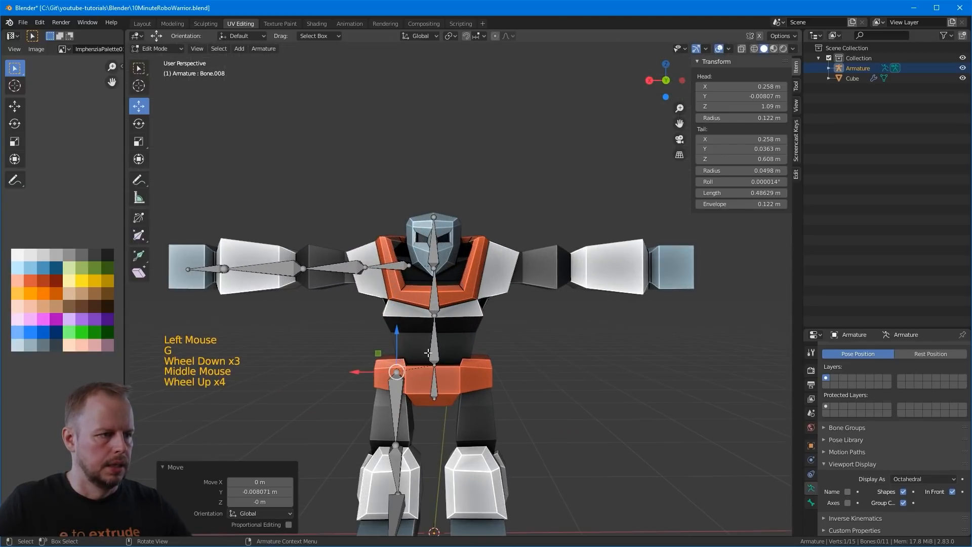
{"action": "left_click", "coordinate": [437, 380]}
{"action": "scroll", "coordinate": [521, 358], "scroll_direction": "down", "scroll_amount": 3}
{"action": "key", "text": "KP_1"}
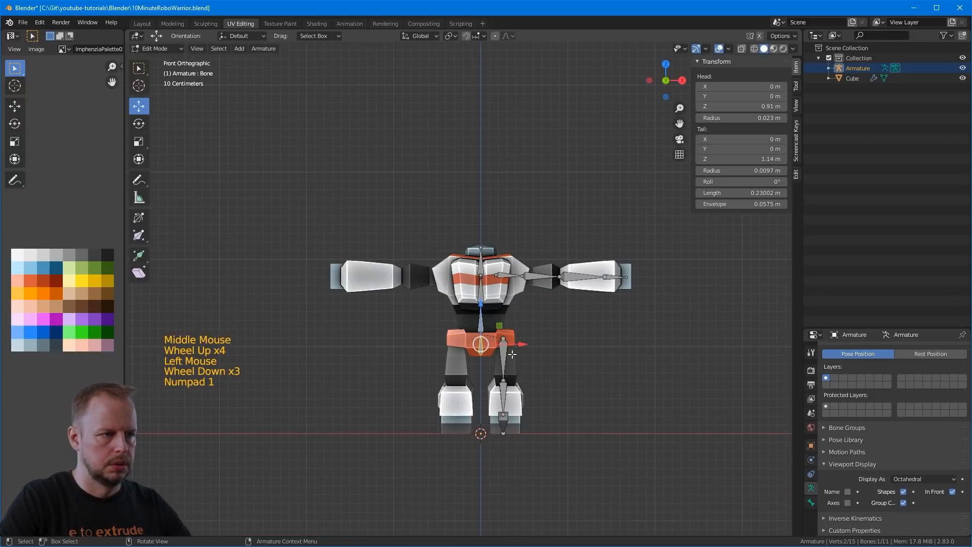
{"action": "key", "text": "ctrl+KP_3"}
{"action": "key", "text": "ctrl+KP_1"}
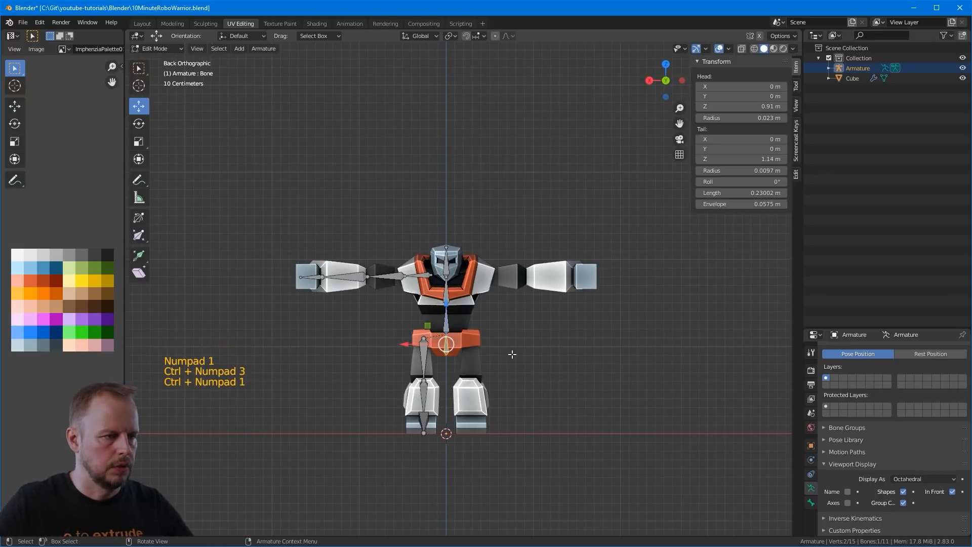
{"action": "scroll", "coordinate": [512, 354], "scroll_direction": "up", "scroll_amount": 3}
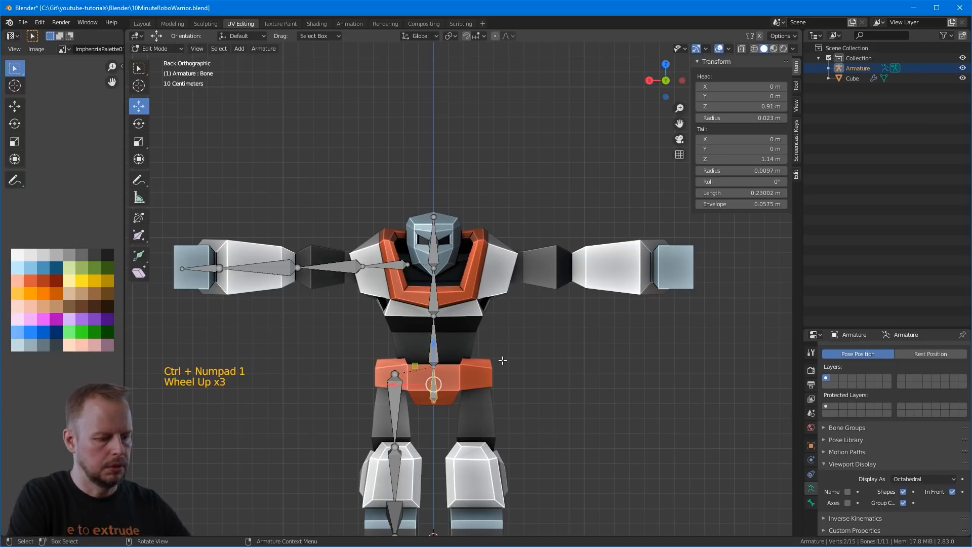
{"action": "key", "text": "F2"}
{"action": "type", "text": "Root"}
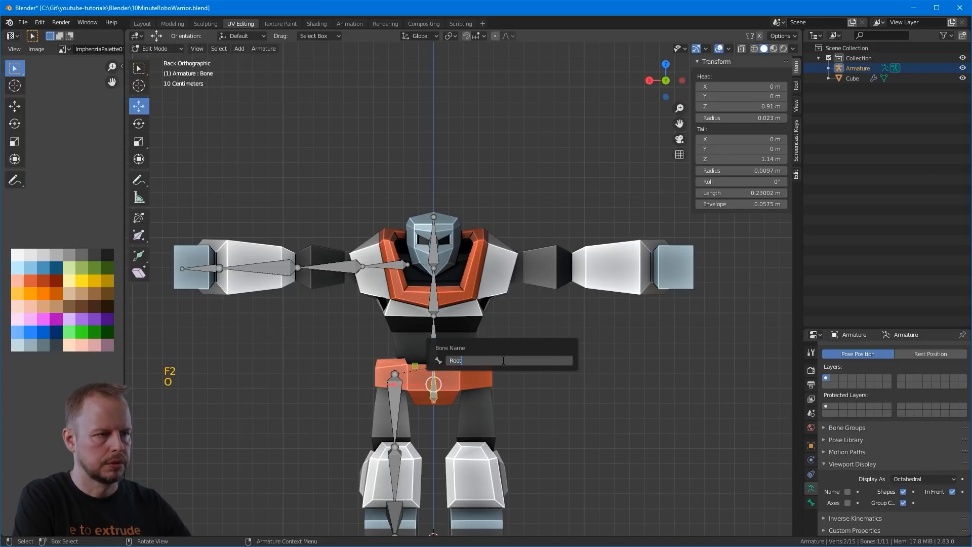
{"action": "key", "text": "Return"}
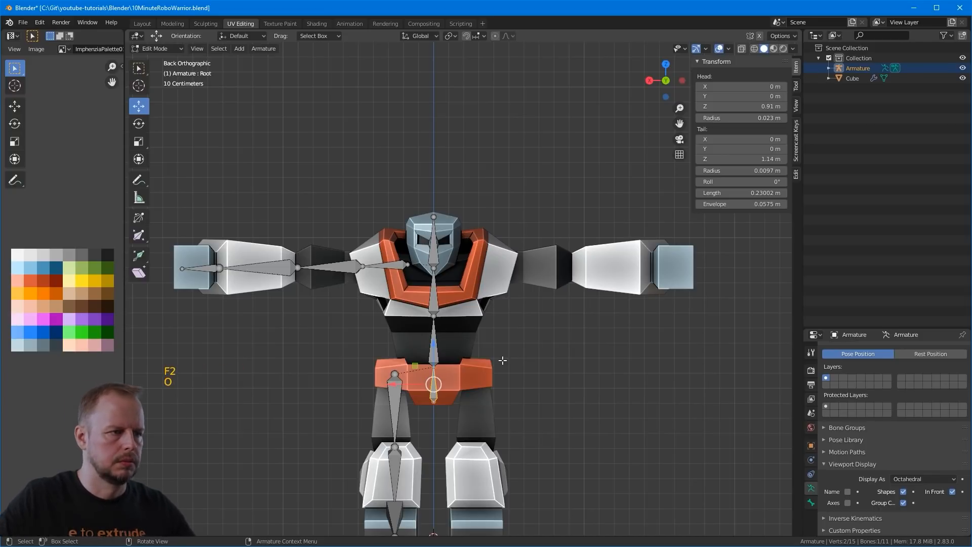
Step: Rename the two spine bones above the Root bone as Spine1 and Spine2, from the waist upward
{"action": "left_click", "coordinate": [431, 349]}
{"action": "key", "text": "F2"}
{"action": "type", "text": "Spine1"}
{"action": "key", "text": "Return"}
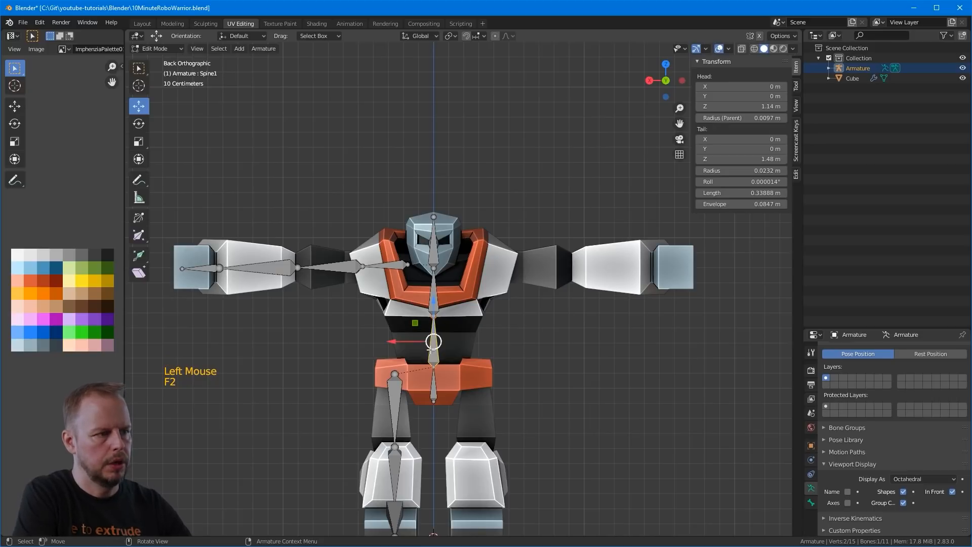
{"action": "left_click", "coordinate": [436, 299]}
{"action": "key", "text": "F2"}
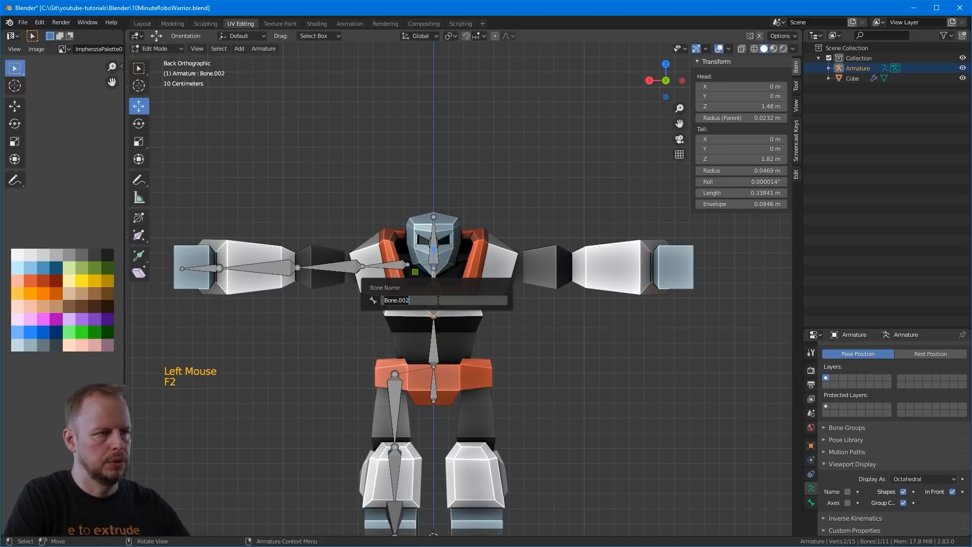
{"action": "type", "text": "Spine2"}
{"action": "key", "text": "Return"}
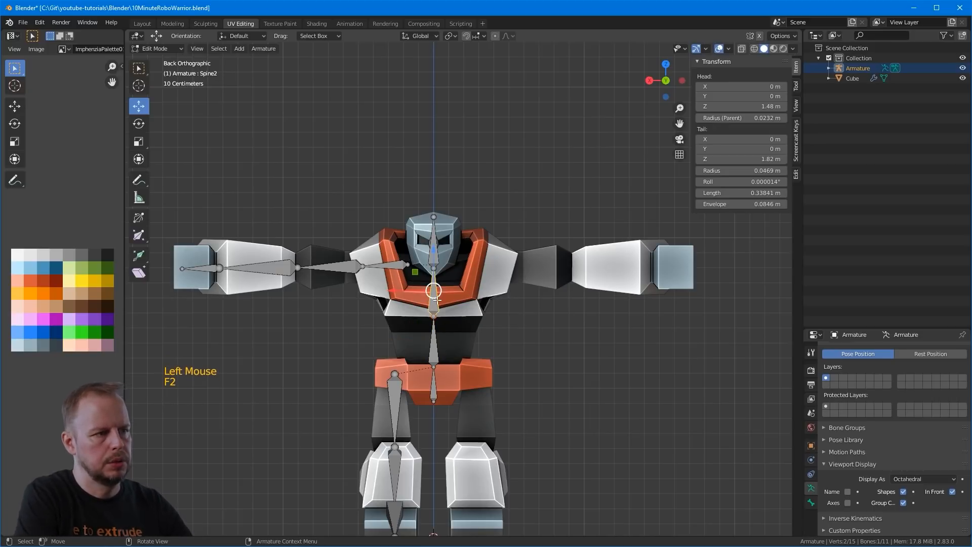
Step: Rename the bone inside the robot's head as Head
{"action": "left_click", "coordinate": [442, 260]}
{"action": "key", "text": "F2"}
{"action": "key", "text": "BackSpace"}
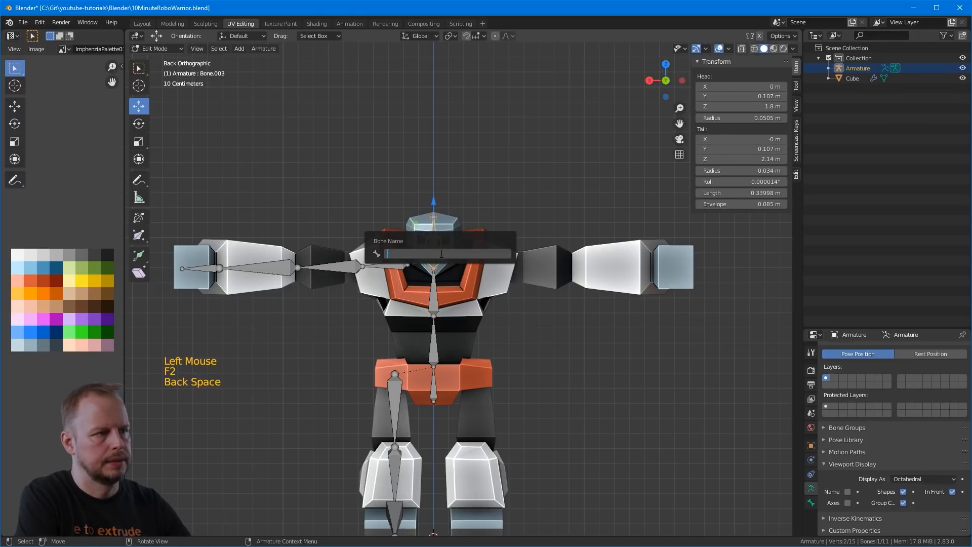
{"action": "type", "text": "Ghe"}
{"action": "key", "text": "BackSpace"}
{"action": "key", "text": "BackSpace"}
{"action": "key", "text": "BackSpace"}
{"action": "type", "text": "Head"}
{"action": "key", "text": "Return"}
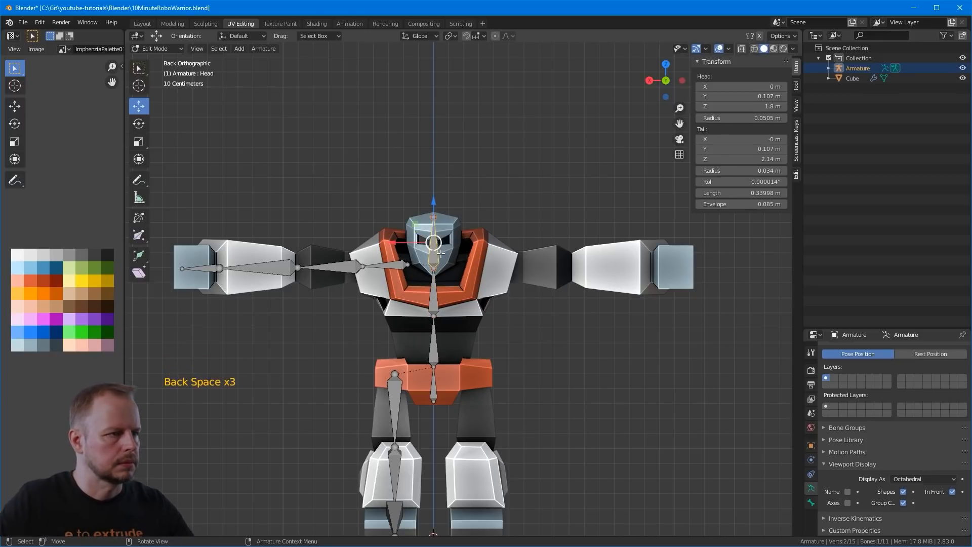
Step: Rename the shoulder bone as Shoulder.R and the upper arm bone as UpperArm.R
{"action": "left_click", "coordinate": [385, 267]}
{"action": "key", "text": "F2"}
{"action": "type", "text": "Sh"}
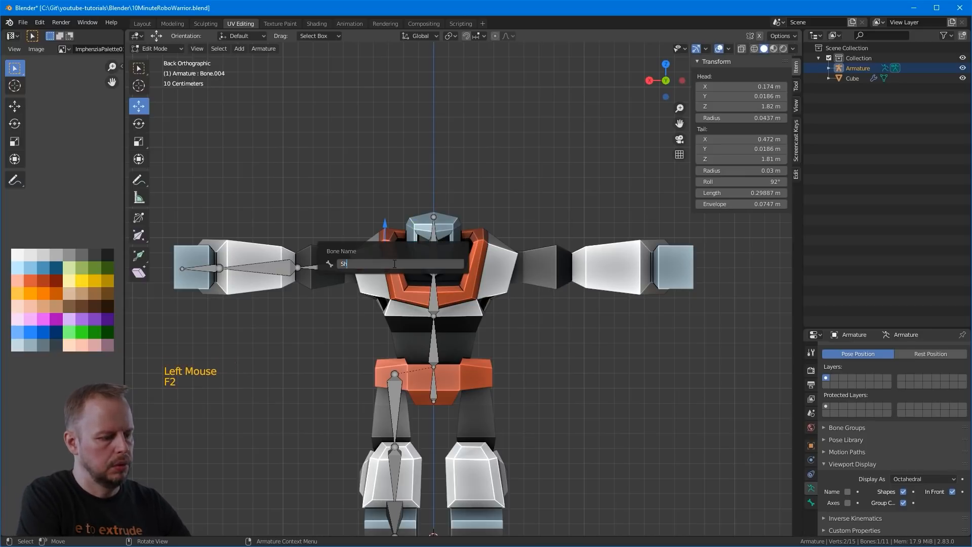
{"action": "type", "text": "oulde"}
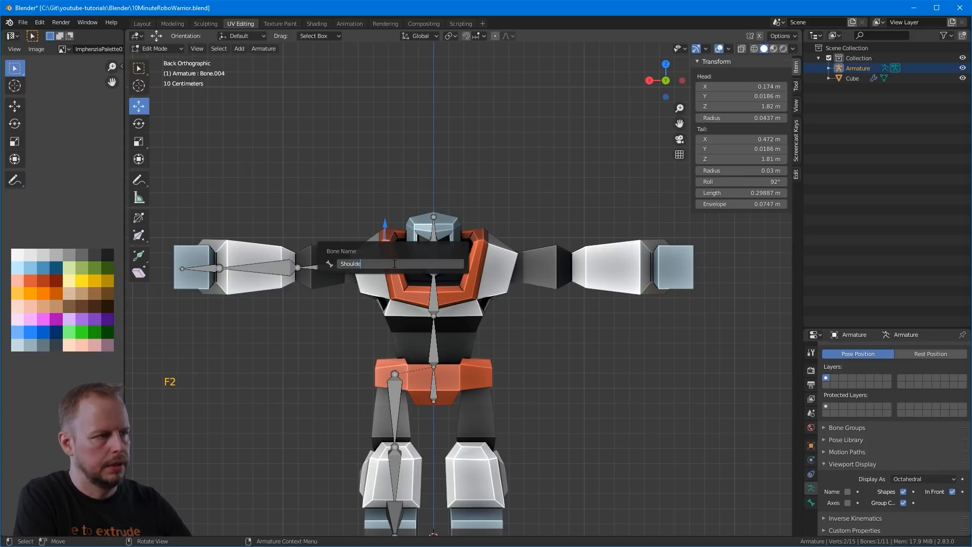
{"action": "type", "text": "r.R"}
{"action": "key", "text": "Return"}
{"action": "left_click", "coordinate": [334, 267]}
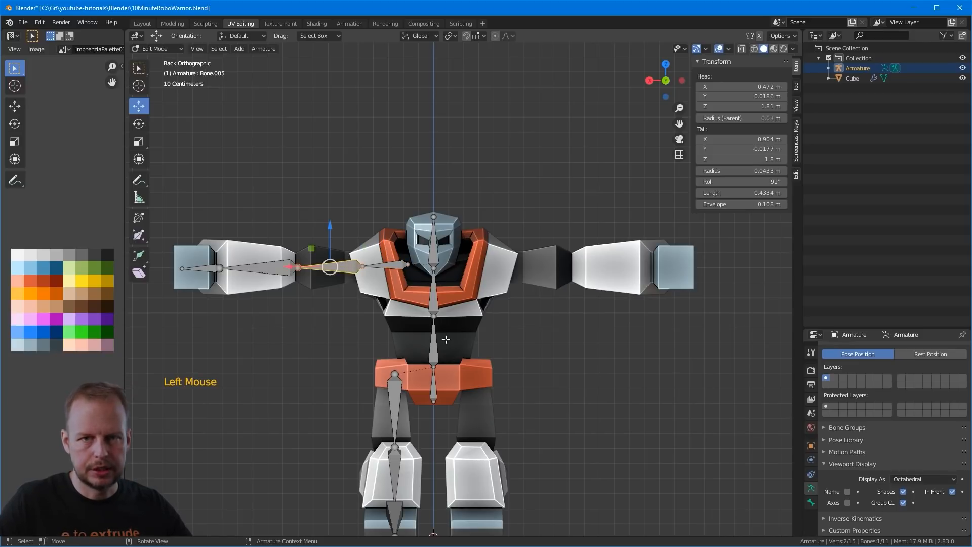
{"action": "key", "text": "F2"}
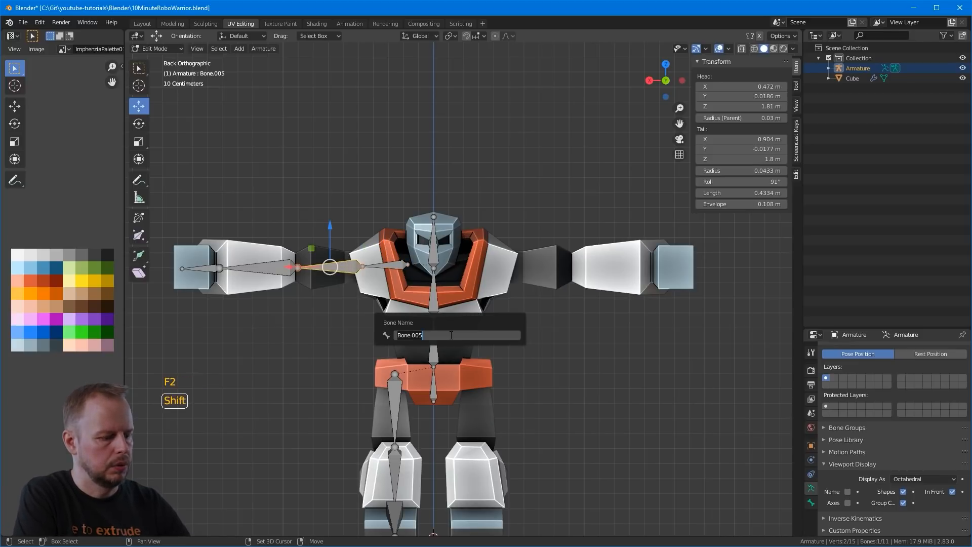
{"action": "type", "text": "UpperArm."}
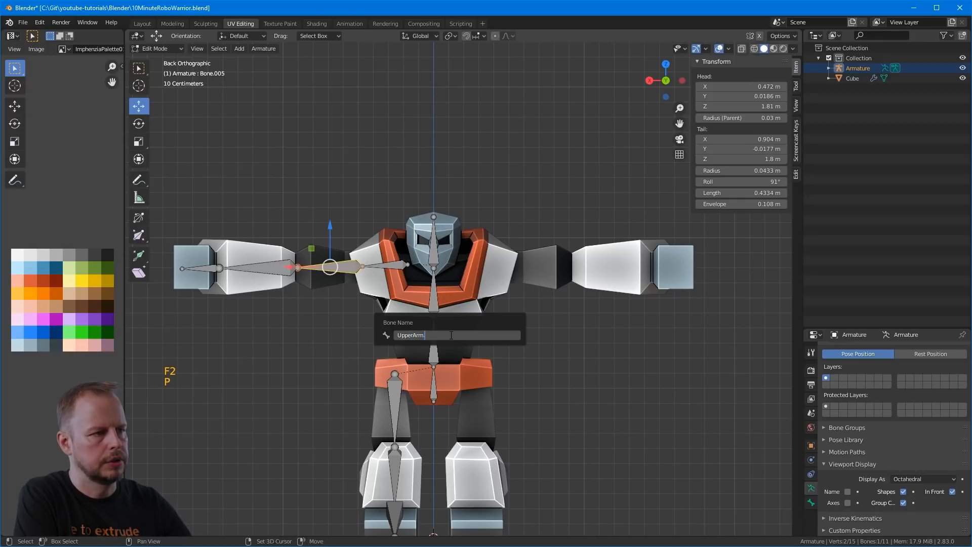
{"action": "type", "text": "R"}
{"action": "key", "text": "Return"}
Step: Rename the forearm bone as LowerArm.R and the hand bone as Hand.R
{"action": "left_click", "coordinate": [274, 260]}
{"action": "key", "text": "F2"}
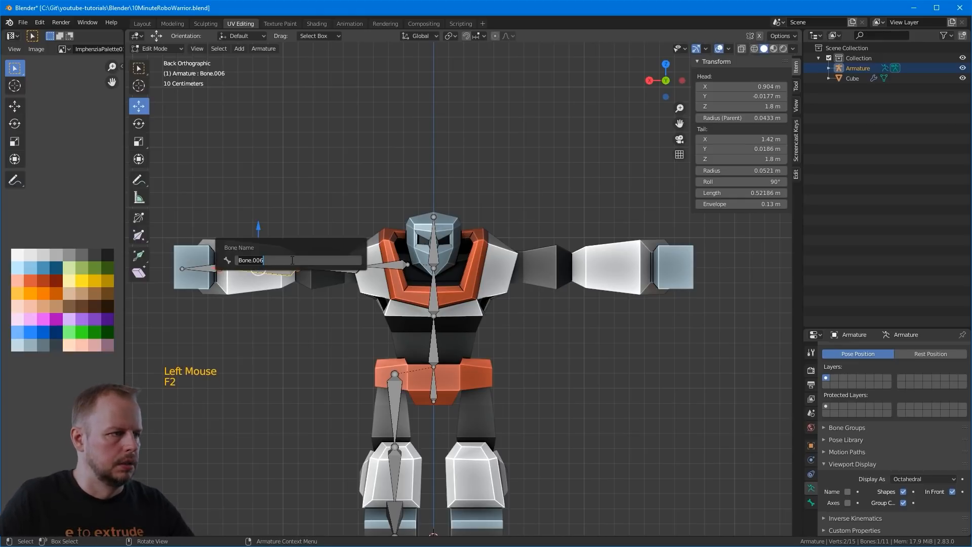
{"action": "type", "text": "LowerArm.R"}
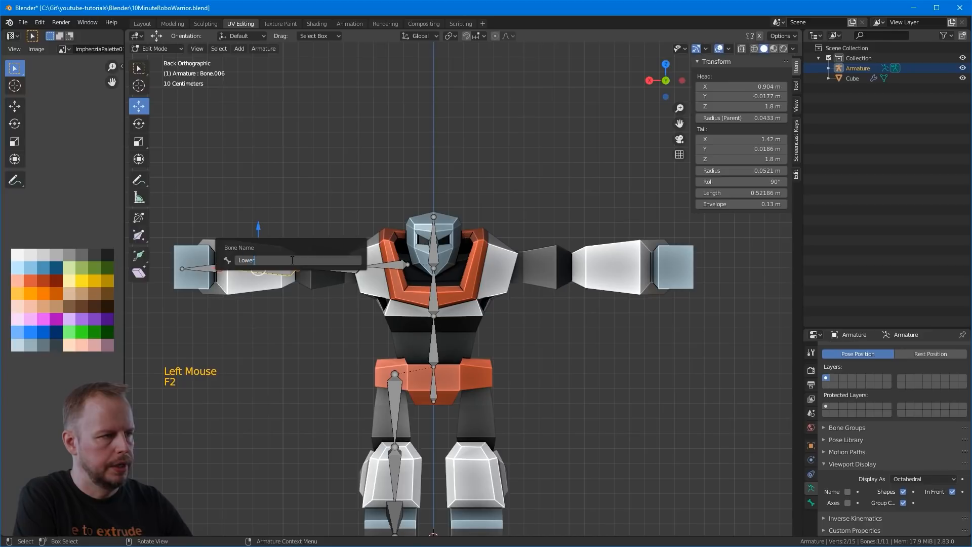
{"action": "key", "text": "Return"}
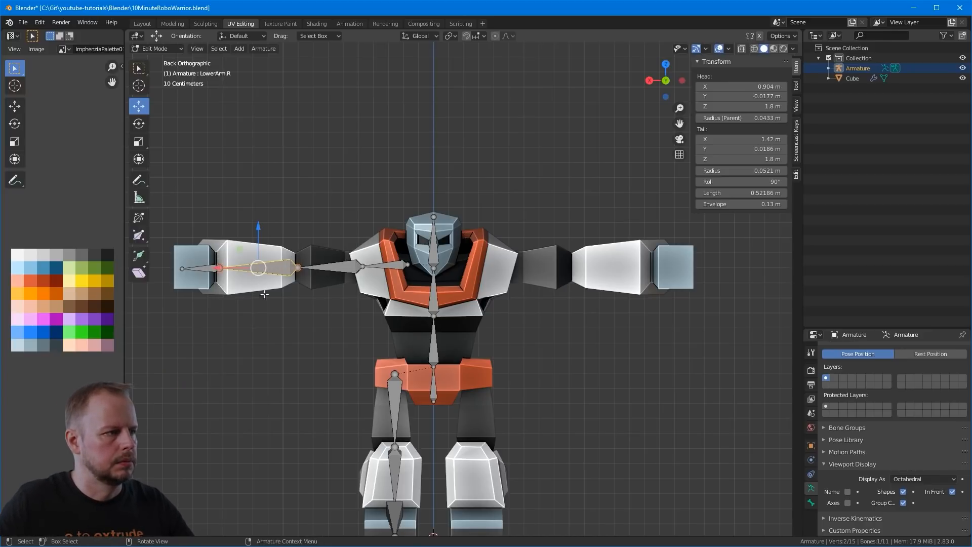
{"action": "left_click", "coordinate": [201, 271]}
{"action": "key", "text": "F2"}
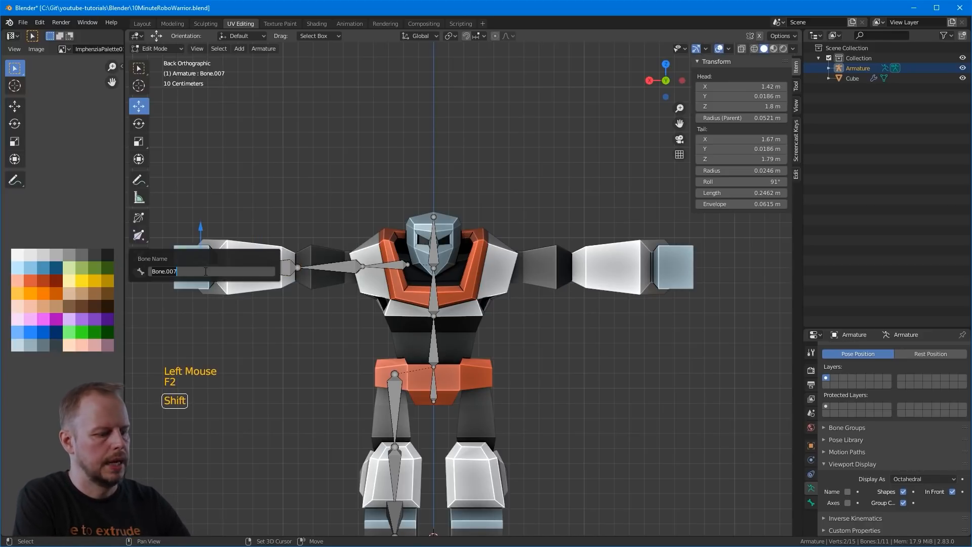
{"action": "type", "text": "Hand.R"}
{"action": "key", "text": "Return"}
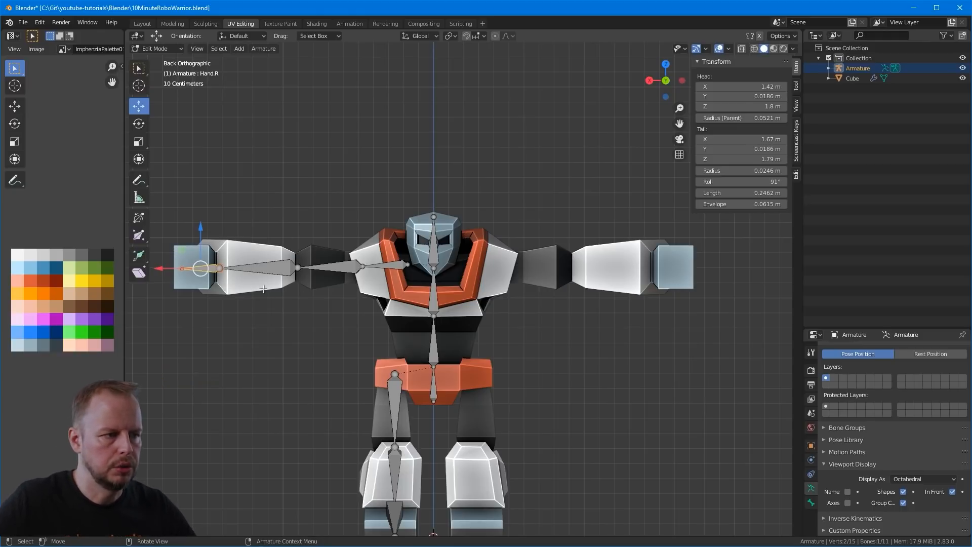
Step: Rename the thigh bone as UpperLeg.R and the shin bone as LowerLeg.R
{"action": "middle_click_drag", "start_coordinate": [452, 405], "coordinate": [415, 368], "text": "shift"}
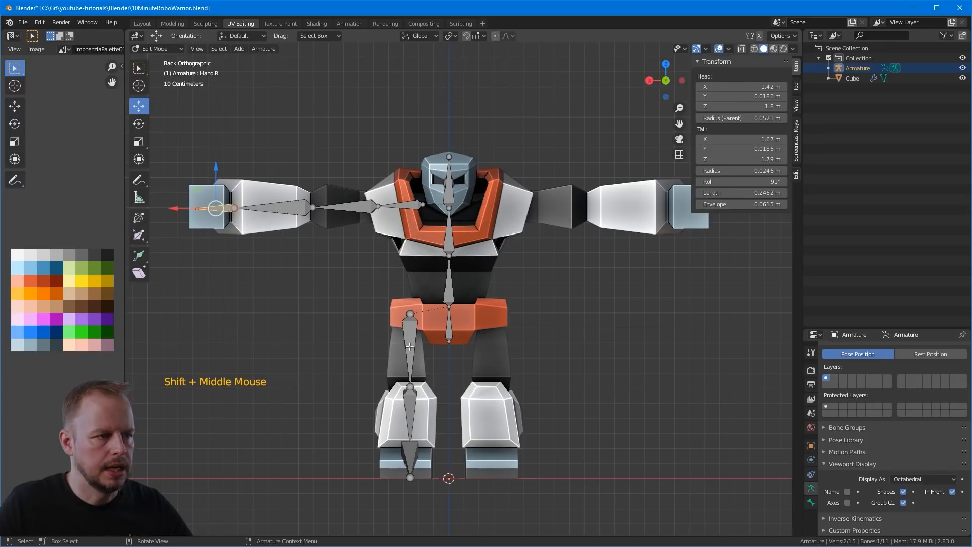
{"action": "left_click", "coordinate": [409, 347]}
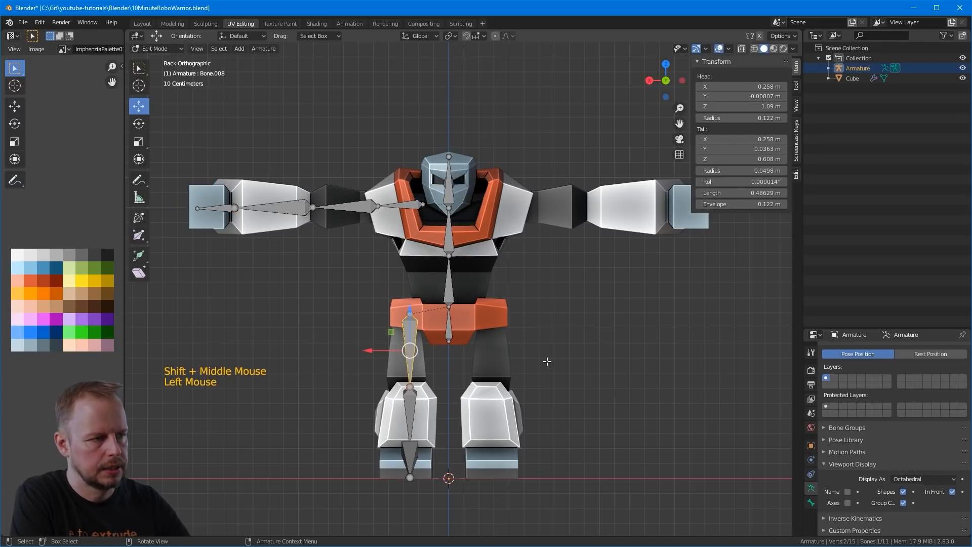
{"action": "key", "text": "F2"}
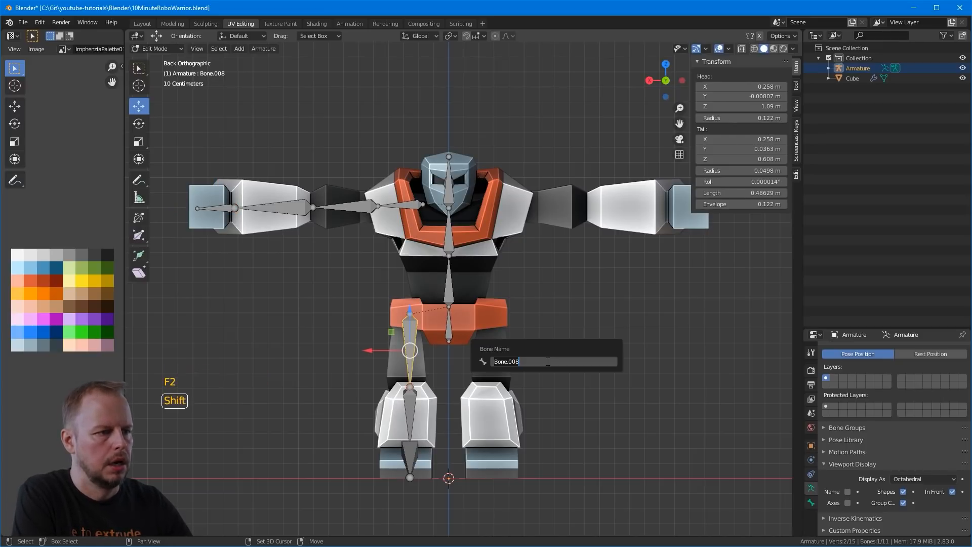
{"action": "type", "text": "UpperLeg.R"}
{"action": "key", "text": "Return"}
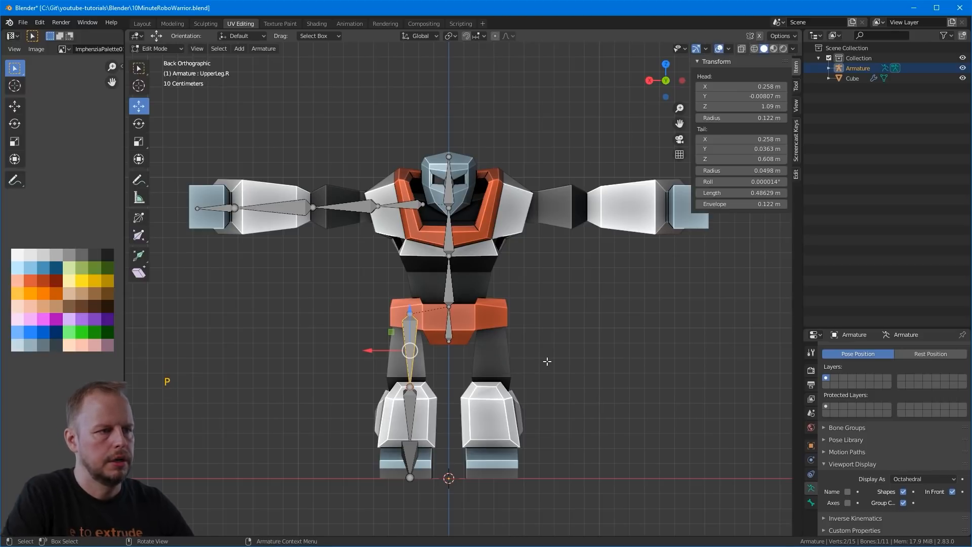
{"action": "left_click", "coordinate": [402, 414]}
{"action": "key", "text": "F2"}
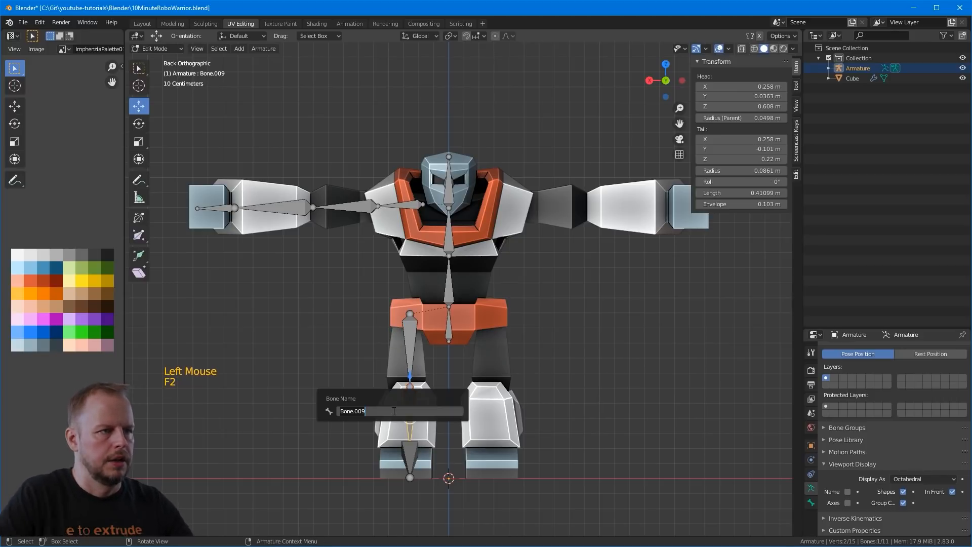
{"action": "type", "text": "LowerLeg.R"}
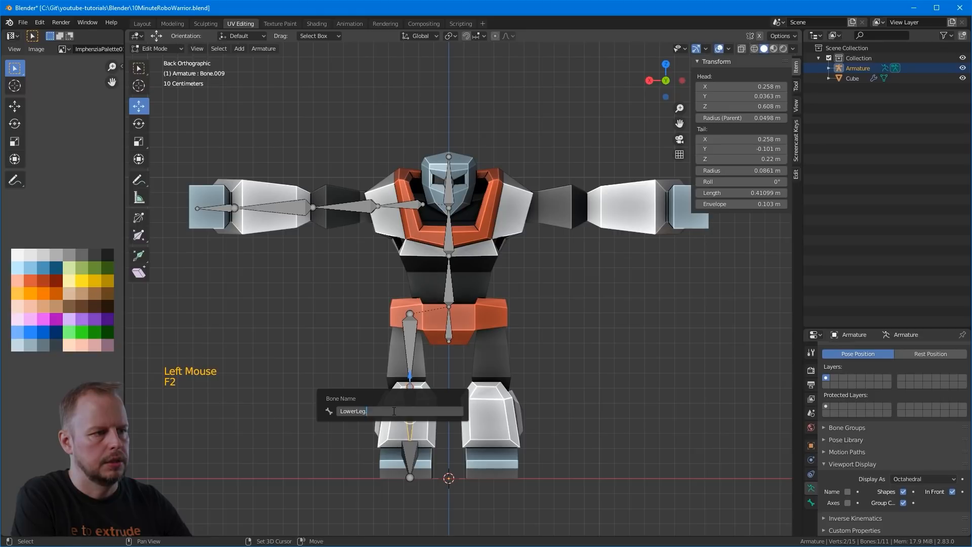
{"action": "key", "text": "Return"}
Step: Rename the bone inside the robot's foot as Foot.R
{"action": "left_click", "coordinate": [416, 450]}
{"action": "key", "text": "F2"}
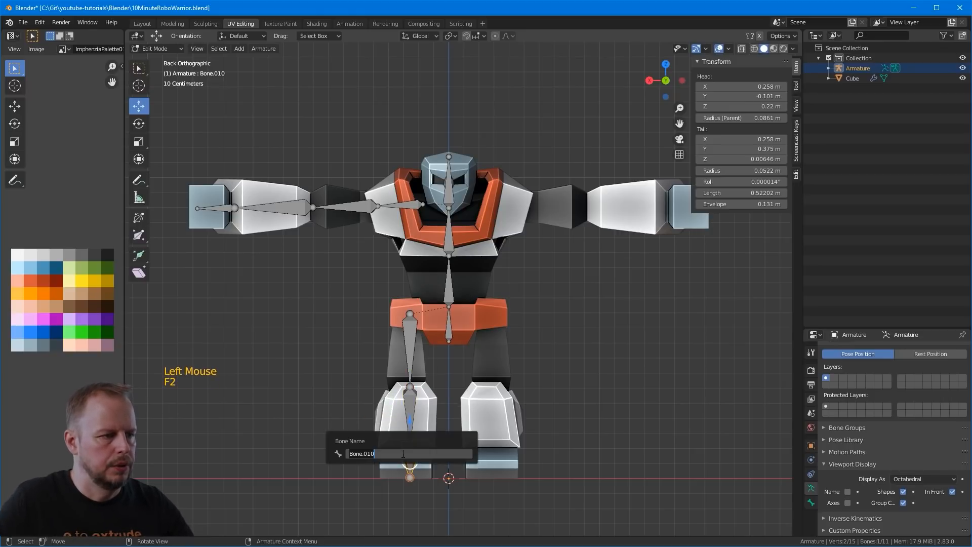
{"action": "type", "text": "Goo"}
{"action": "key", "text": "BackSpace"}
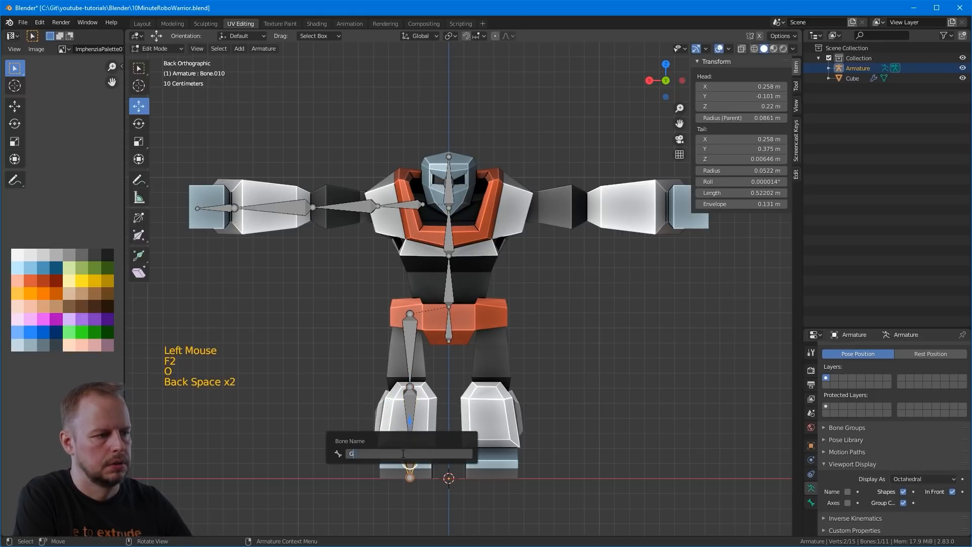
{"action": "key", "text": "BackSpace"}
{"action": "type", "text": "Foot.R"}
{"action": "key", "text": "Return"}
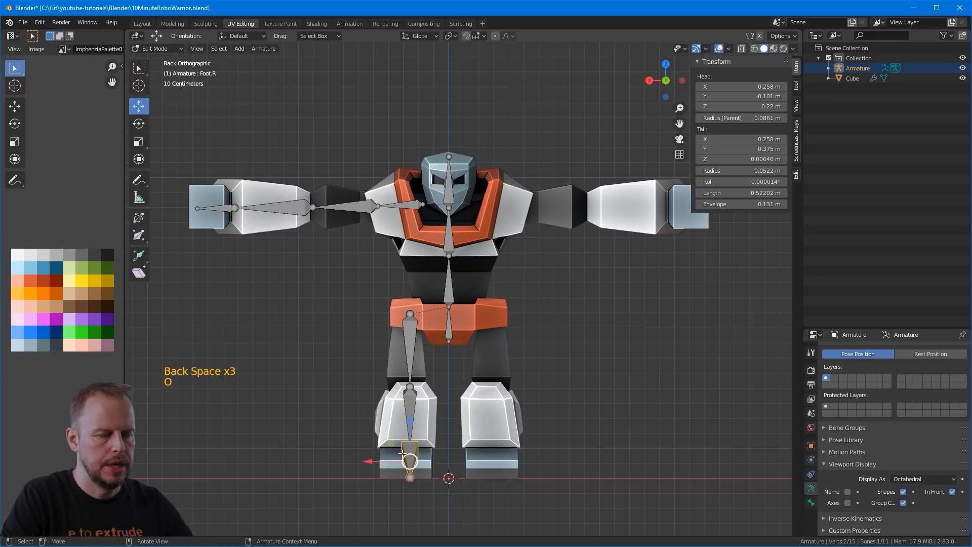
Step: In the left view, extrude a bone about 0.249 m forward from the knee joint and one about 0.232 m backward from the ankle joint
{"action": "key", "text": "ctrl+KP_1"}
{"action": "key", "text": "ctrl+KP_3"}
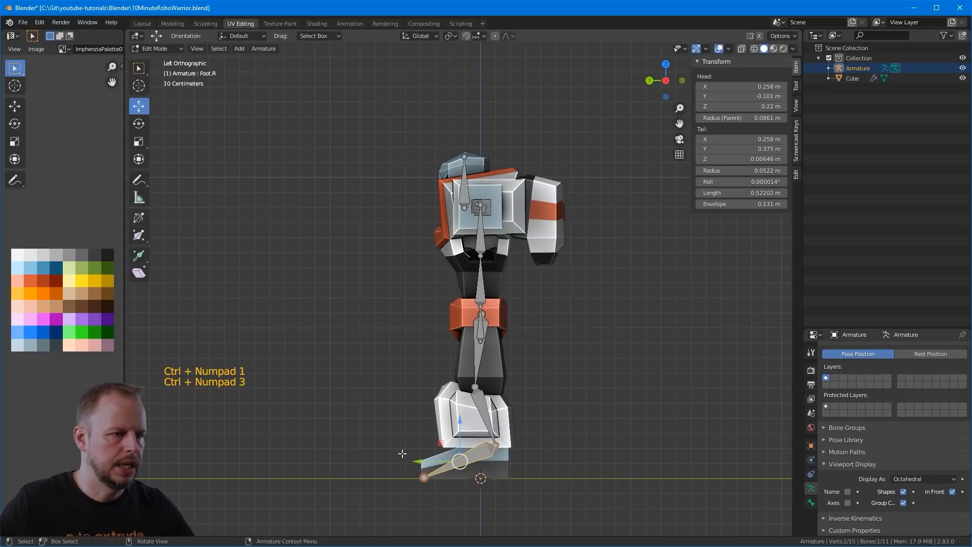
{"action": "left_click", "coordinate": [474, 387]}
{"action": "key", "text": "e"}
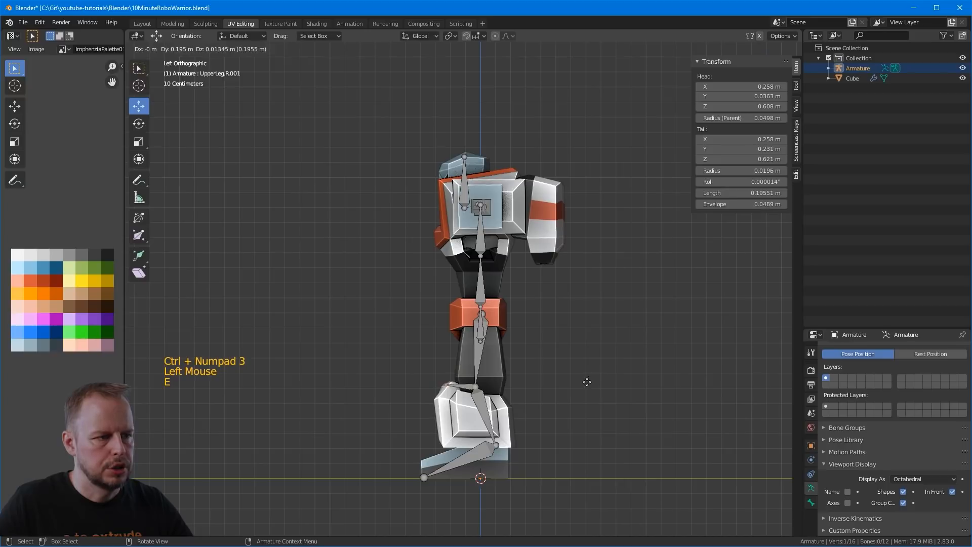
{"action": "left_click", "coordinate": [579, 383]}
{"action": "left_click", "coordinate": [498, 445]}
{"action": "key", "text": "e"}
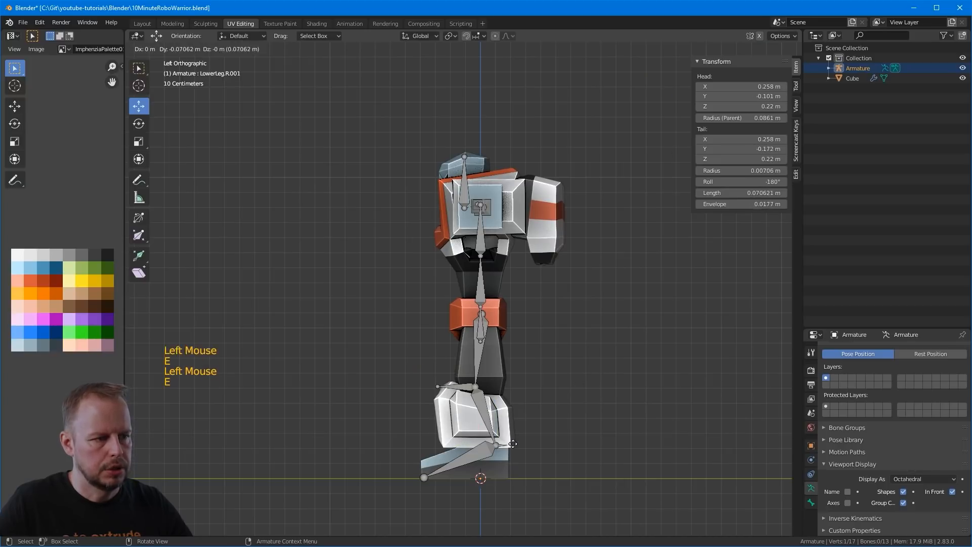
{"action": "left_click", "coordinate": [536, 444]}
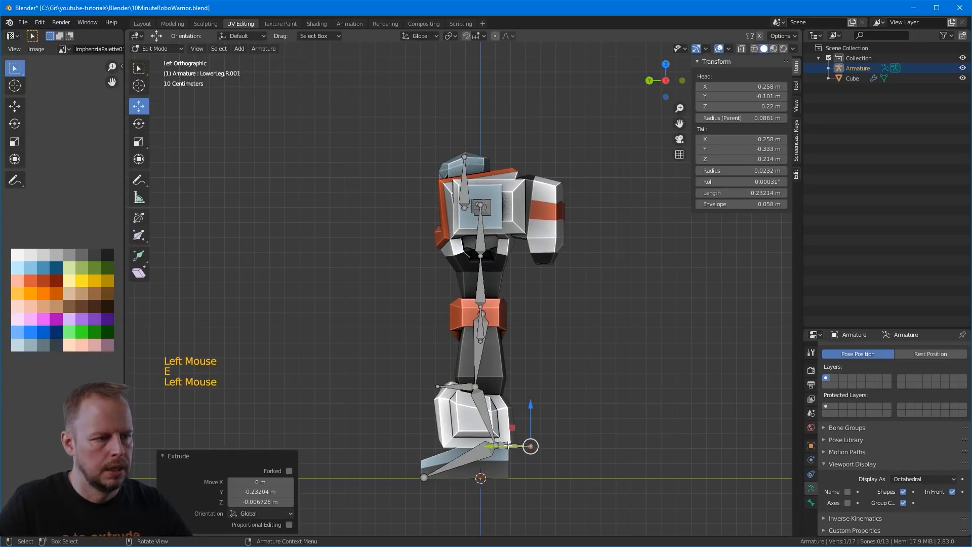
Step: Clear the parents of the extruded ankle and knee bones, and move the knee one about 0.552 m along Y and 0.064 m along Z
{"action": "key", "text": "alt+p"}
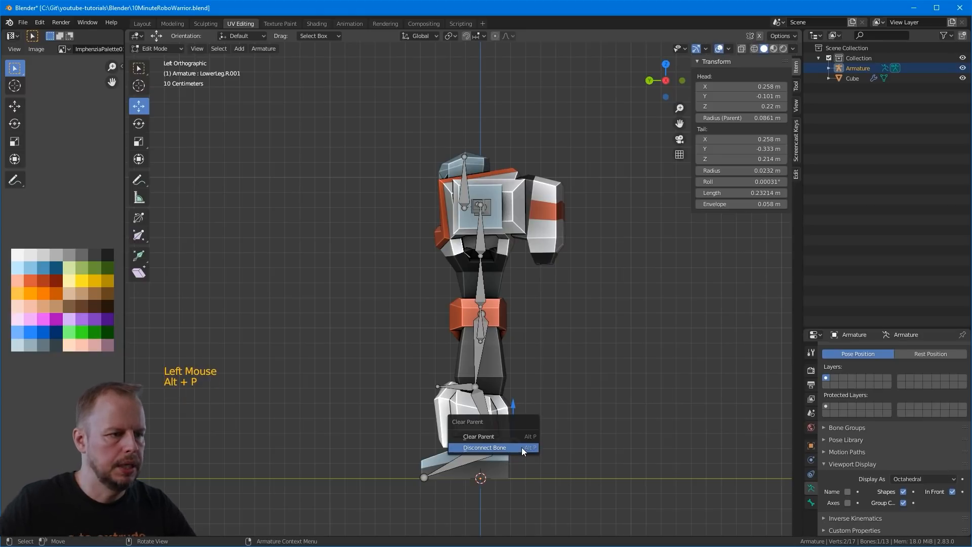
{"action": "left_click", "coordinate": [483, 436]}
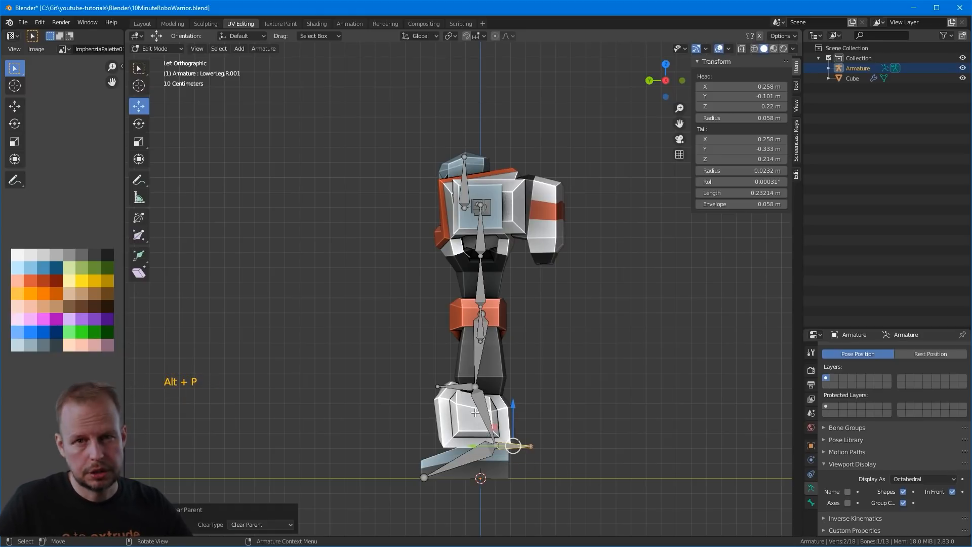
{"action": "left_click", "coordinate": [460, 388]}
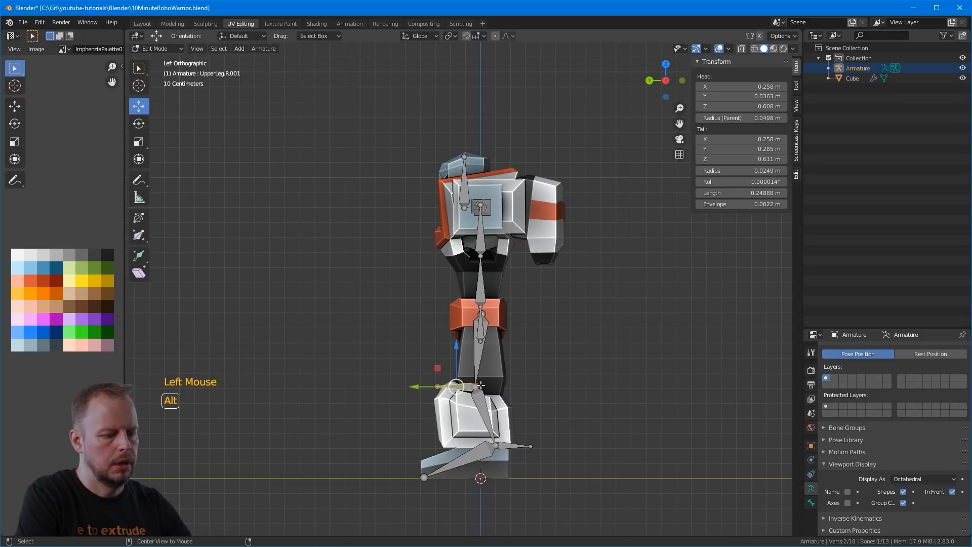
{"action": "key", "text": "alt+p"}
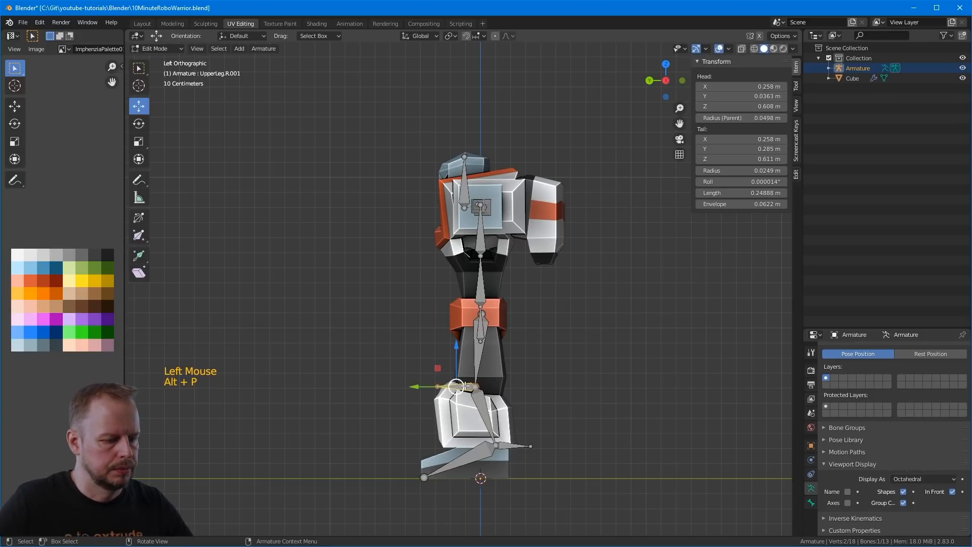
{"action": "key", "text": "alt+p"}
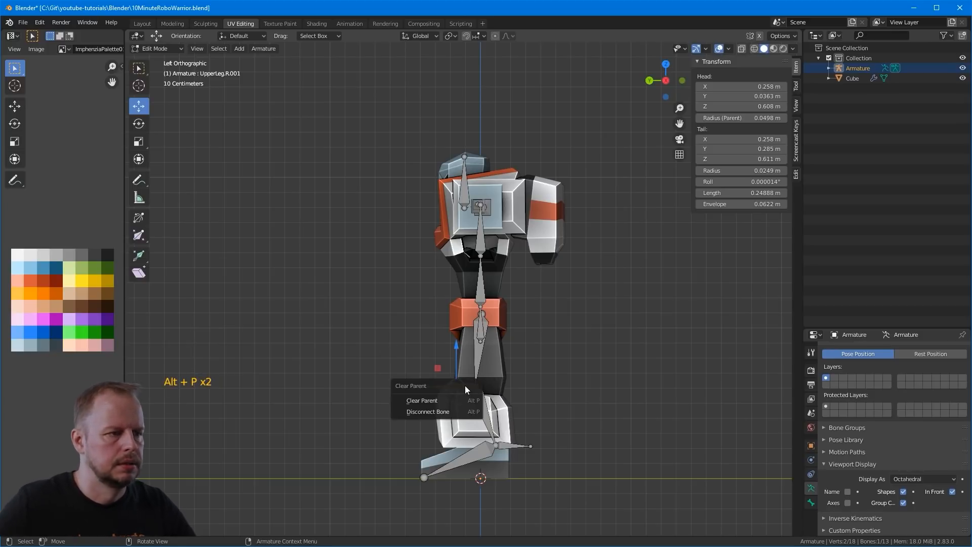
{"action": "left_click", "coordinate": [437, 400]}
{"action": "key", "text": "g"}
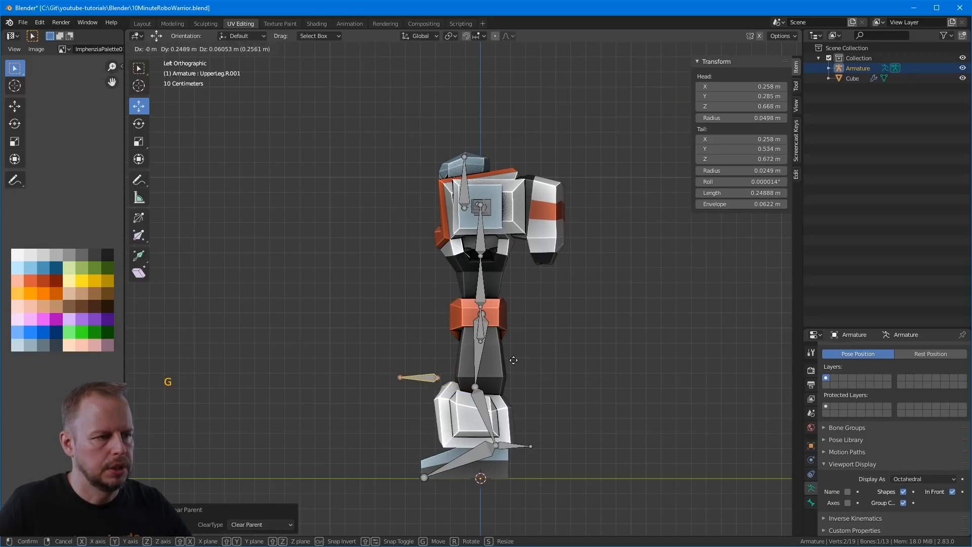
{"action": "left_click", "coordinate": [470, 360]}
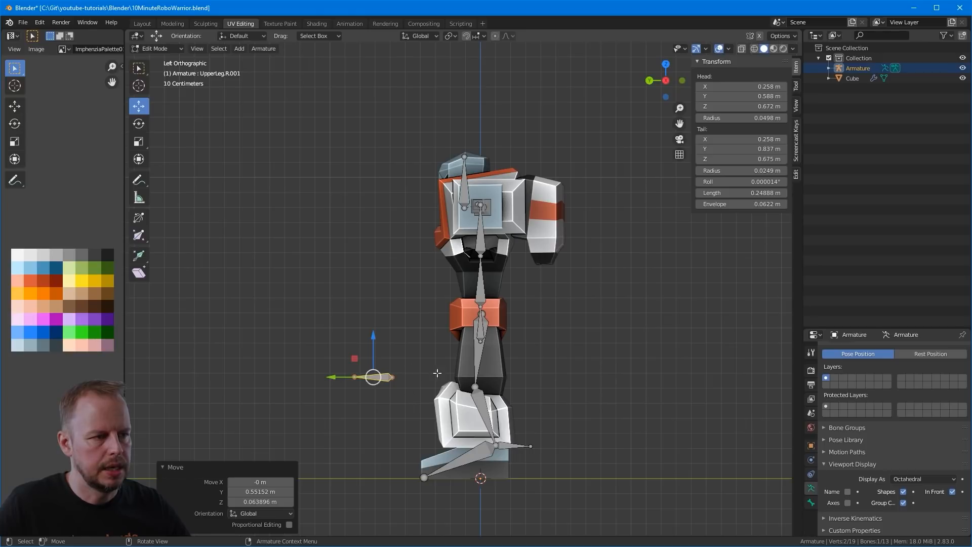
Step: Turn off Deform for the detached bone in front of the knee and for the bone extruded behind the ankle
{"action": "middle_click_drag", "start_coordinate": [493, 400], "coordinate": [296, 420]}
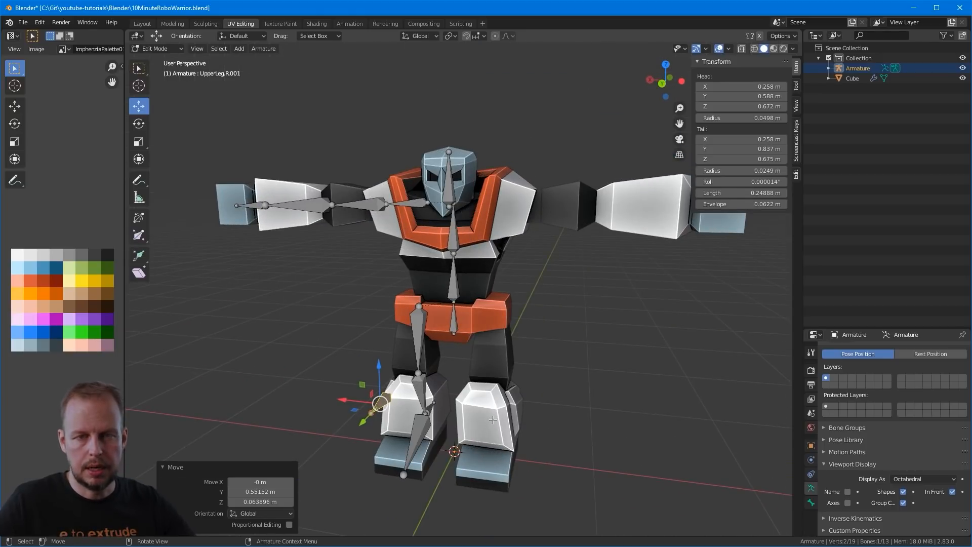
{"action": "middle_click_drag", "start_coordinate": [408, 432], "coordinate": [535, 334]}
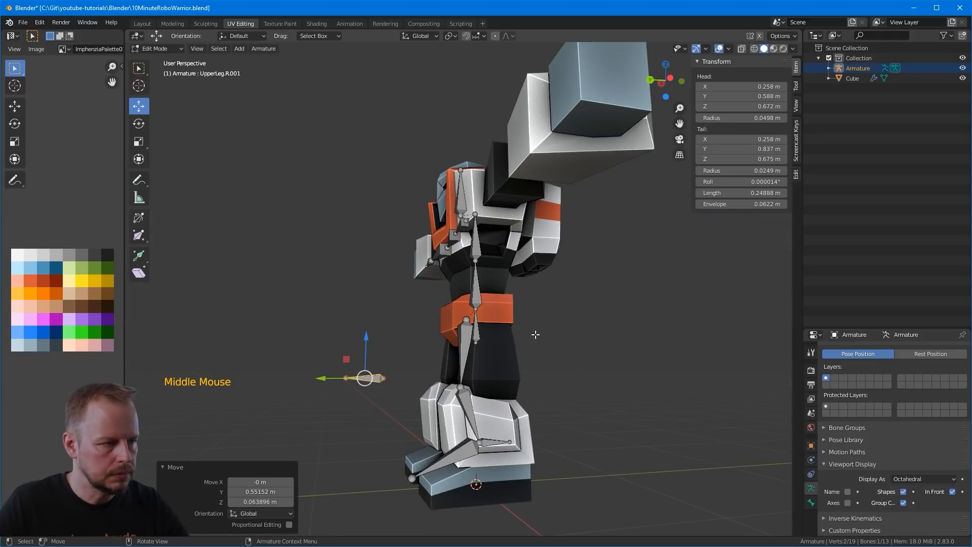
{"action": "middle_click_drag", "start_coordinate": [638, 378], "coordinate": [576, 365]}
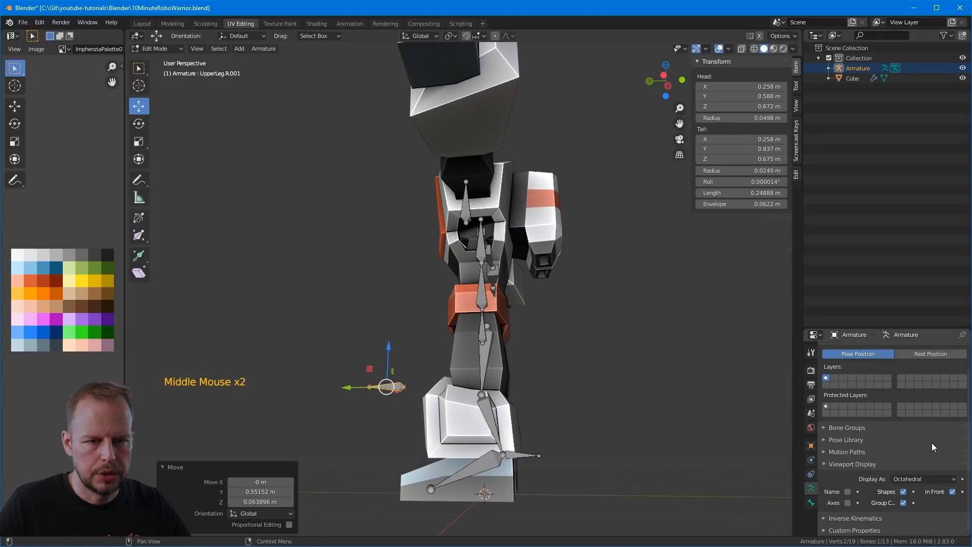
{"action": "scroll", "coordinate": [851, 465], "scroll_direction": "down", "scroll_amount": 3}
{"action": "left_click", "coordinate": [813, 505]}
{"action": "scroll", "coordinate": [902, 435], "scroll_direction": "down", "scroll_amount": 2}
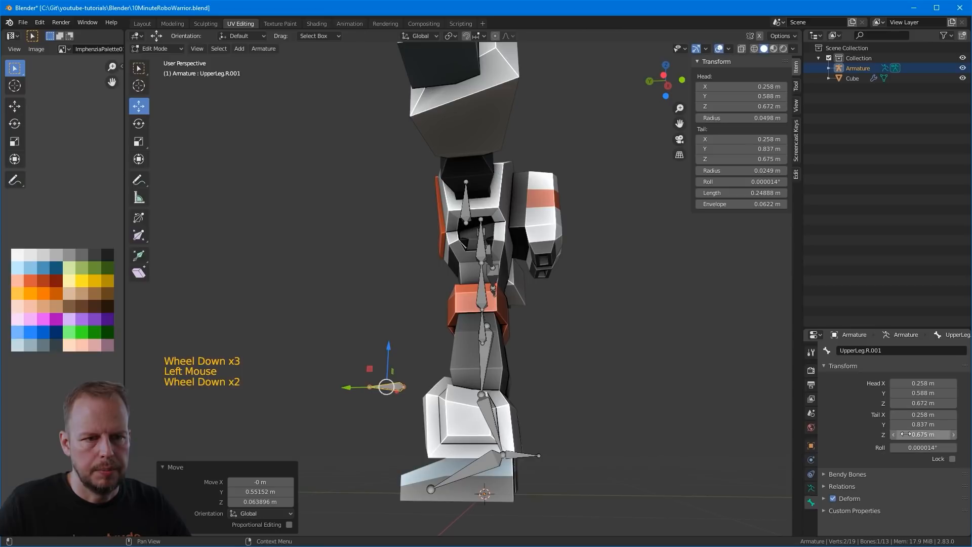
{"action": "left_click", "coordinate": [834, 500]}
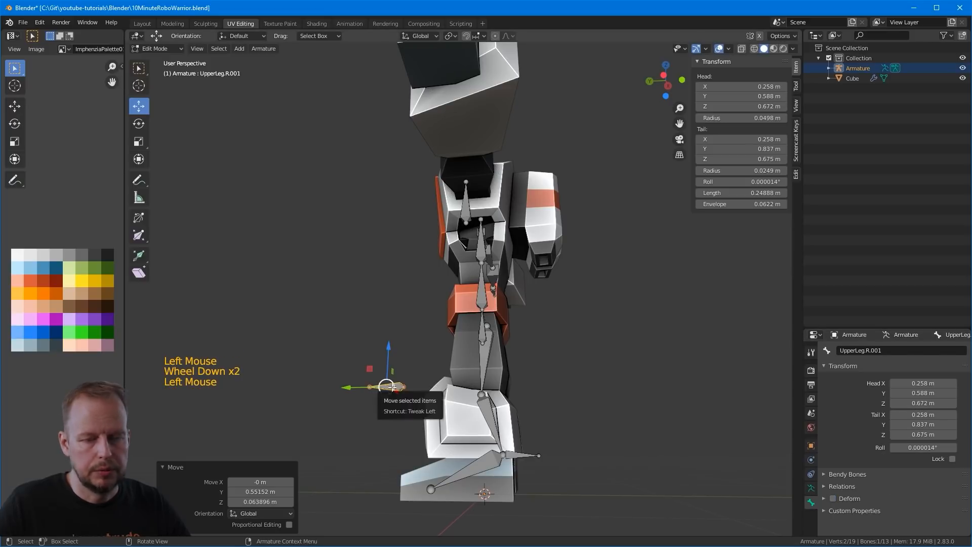
{"action": "left_click", "coordinate": [521, 455]}
{"action": "left_click", "coordinate": [834, 499]}
Step: With the LowerLeg.R bone selected in the right view, show the armature's data properties in a taller area and bring up the mode choices
{"action": "key", "text": "ctrl+KP_1"}
{"action": "key", "text": "KP_3"}
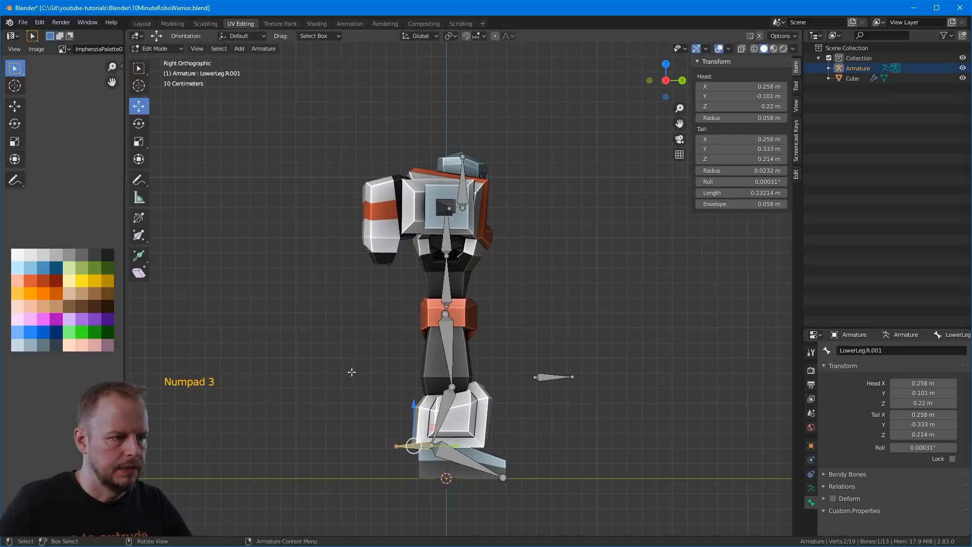
{"action": "left_click", "coordinate": [451, 404]}
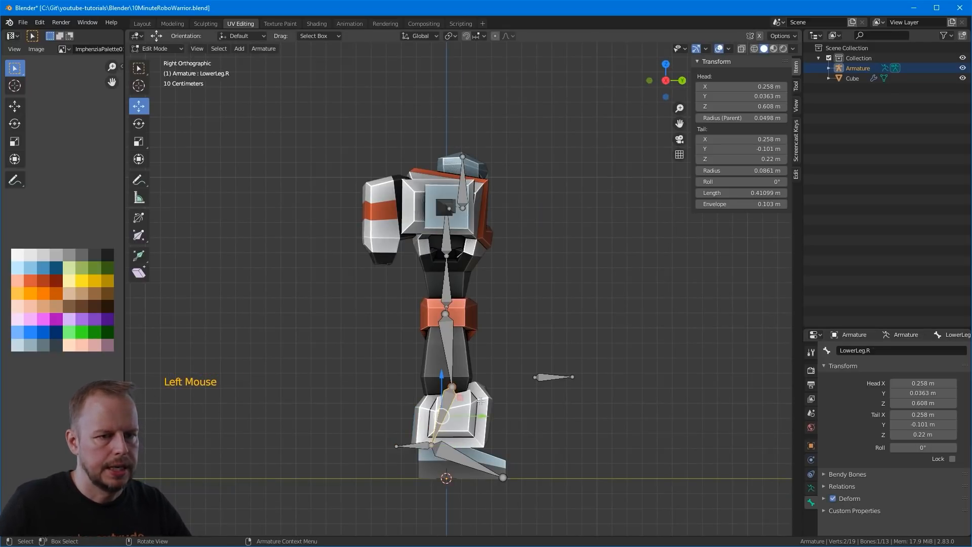
{"action": "left_click", "coordinate": [810, 488]}
{"action": "left_click_drag", "start_coordinate": [842, 329], "coordinate": [856, 153]}
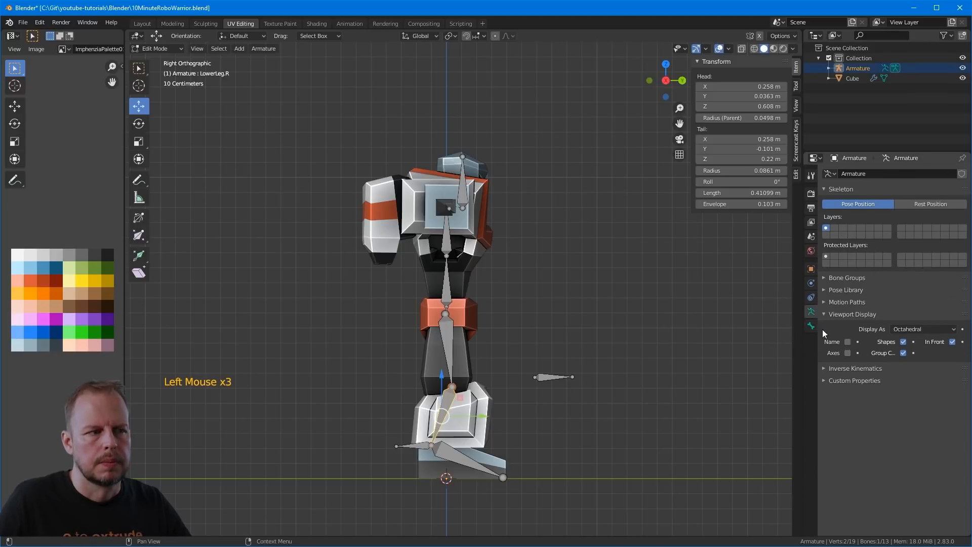
{"action": "key", "text": "ctrl+Tab"}
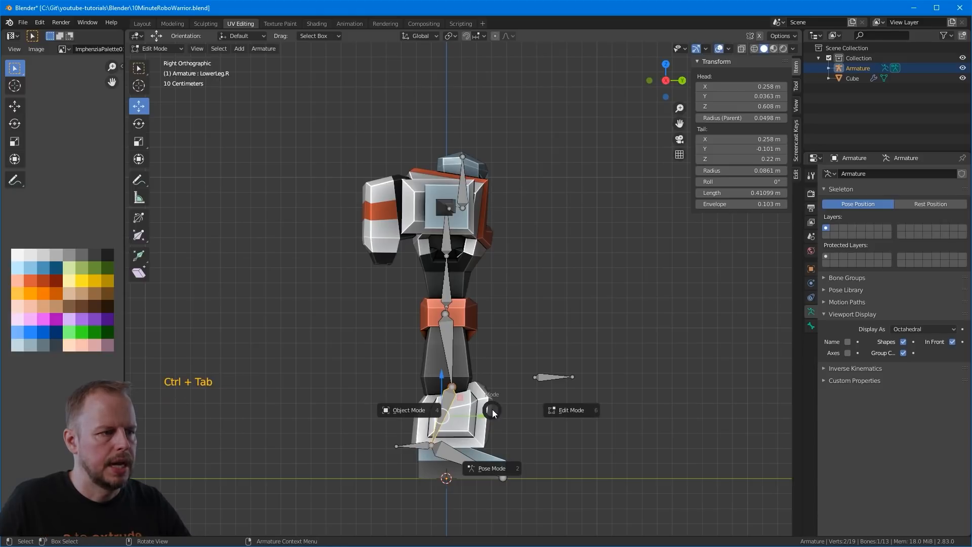
Step: In Pose Mode, add an Inverse Kinematics constraint to the LowerLeg.R bone and set its target to the Armature
{"action": "left_click", "coordinate": [505, 465]}
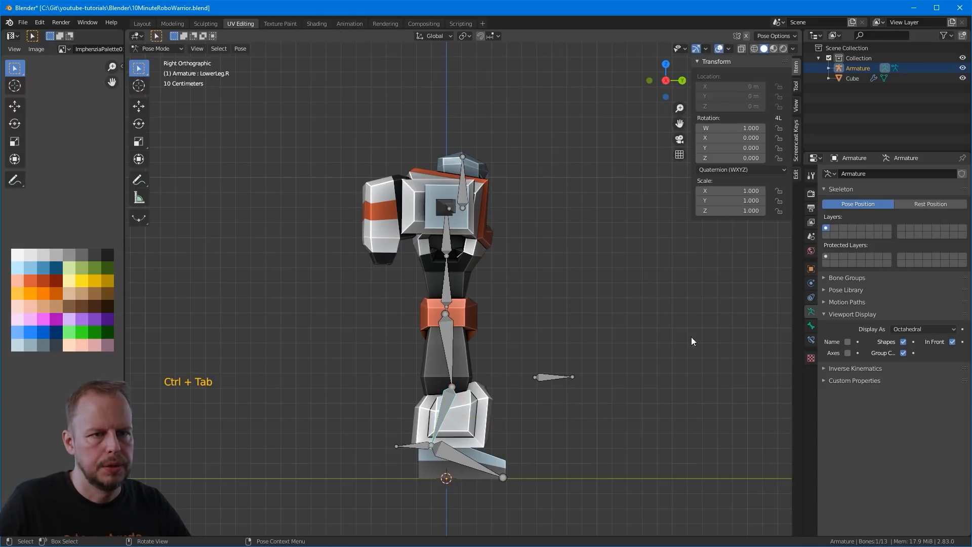
{"action": "left_click", "coordinate": [810, 342]}
{"action": "left_click", "coordinate": [873, 175]}
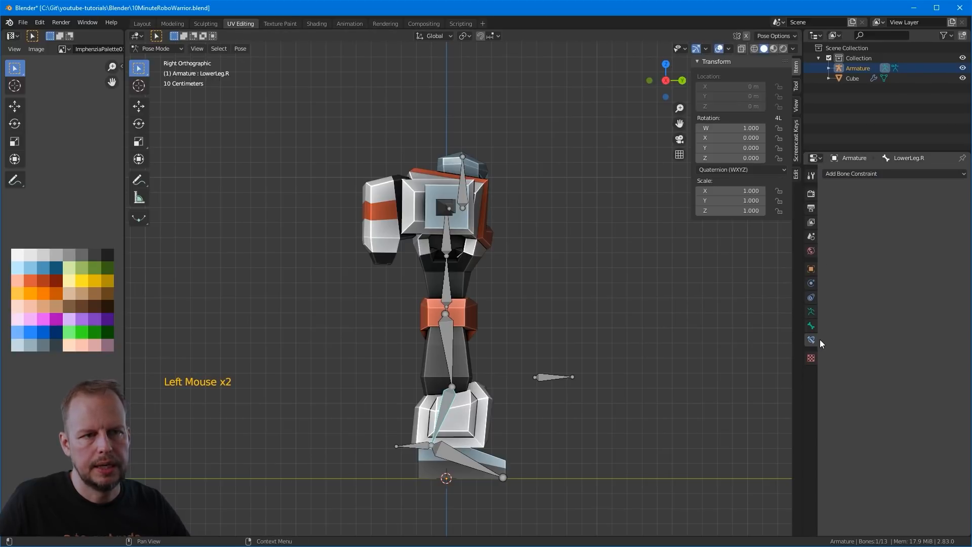
{"action": "left_click", "coordinate": [854, 174]}
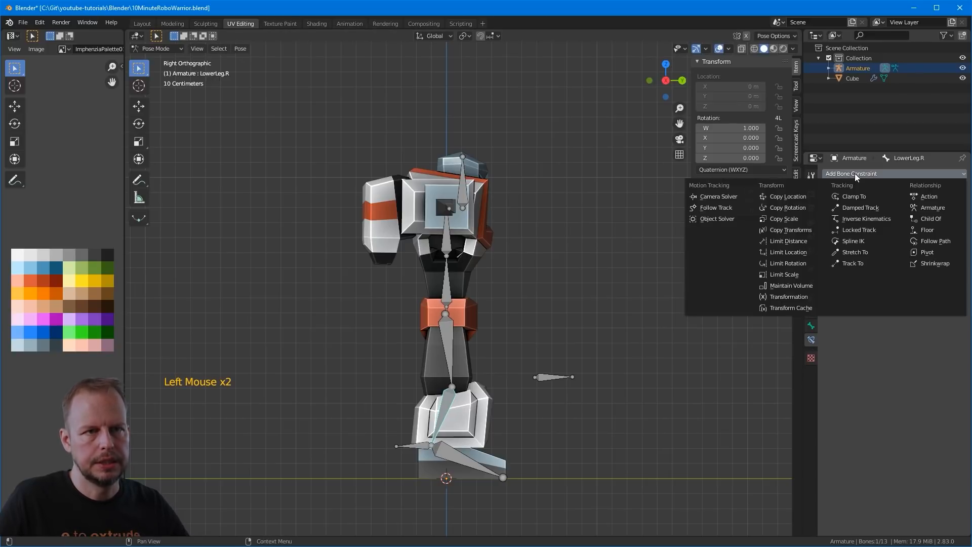
{"action": "left_click", "coordinate": [851, 219]}
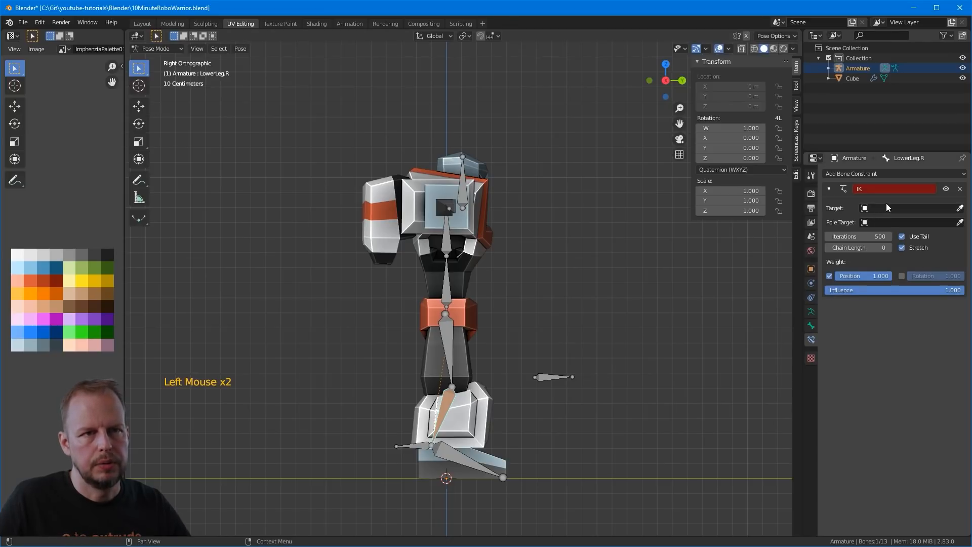
{"action": "left_click", "coordinate": [960, 208]}
{"action": "left_click", "coordinate": [448, 334]}
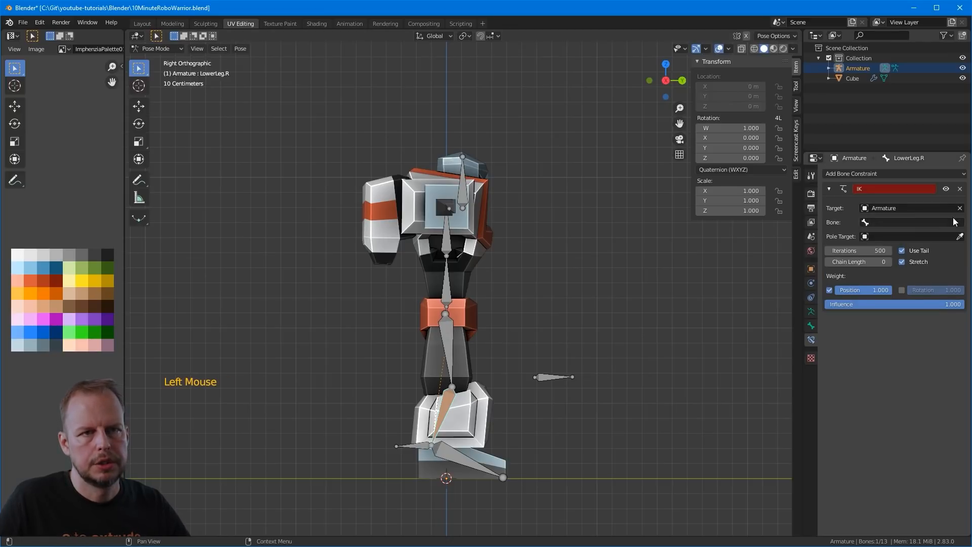
{"action": "left_click", "coordinate": [887, 223]}
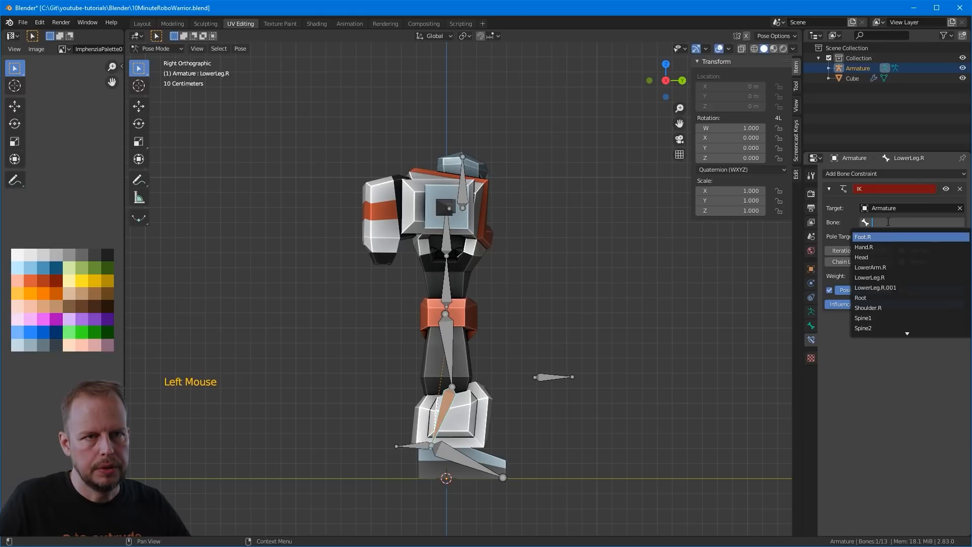
{"action": "type", "text": "tar"}
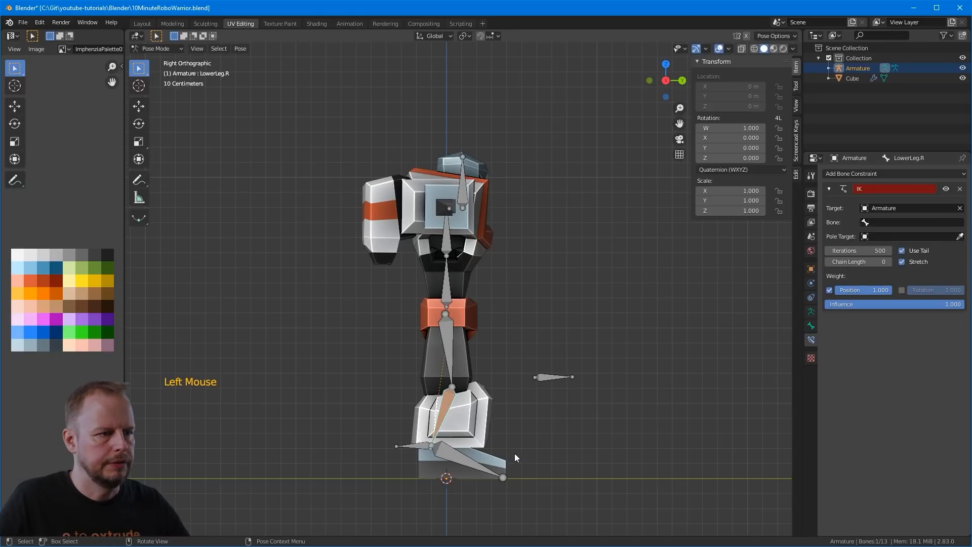
Step: Rename the small bone behind the right heel, LowerLeg.R.001, as IKTarget.L
{"action": "left_click", "coordinate": [412, 447]}
{"action": "key", "text": "F2"}
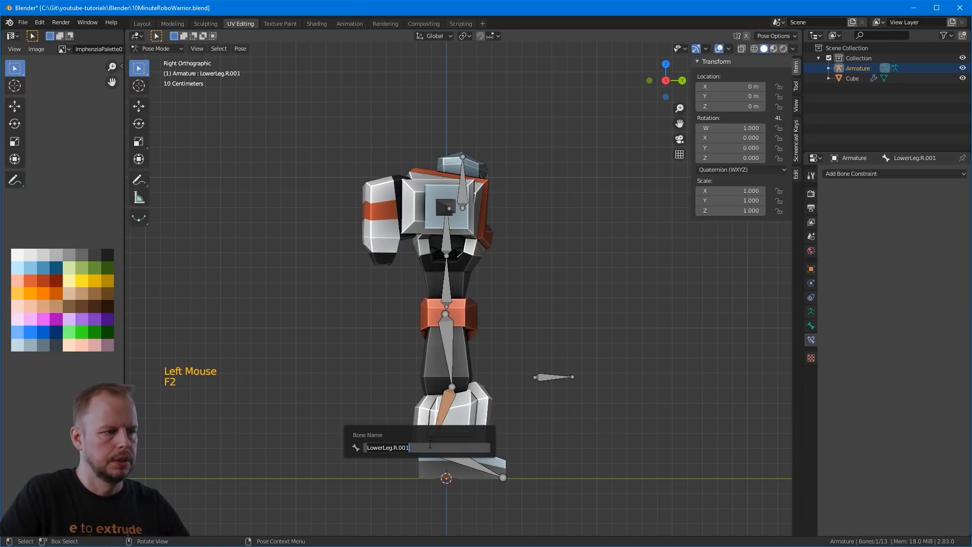
{"action": "key", "text": "shift"}
{"action": "type", "text": "IK"}
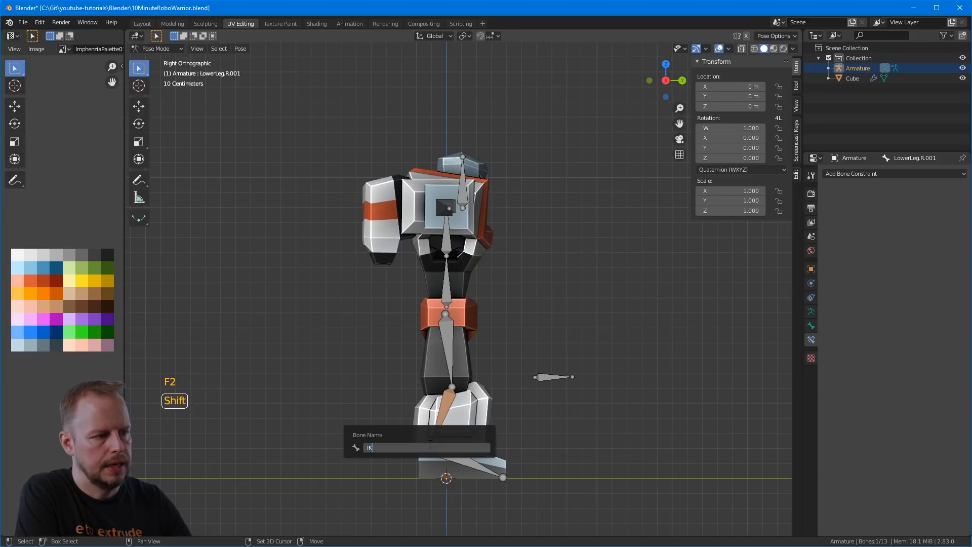
{"action": "type", "text": "Target.L"}
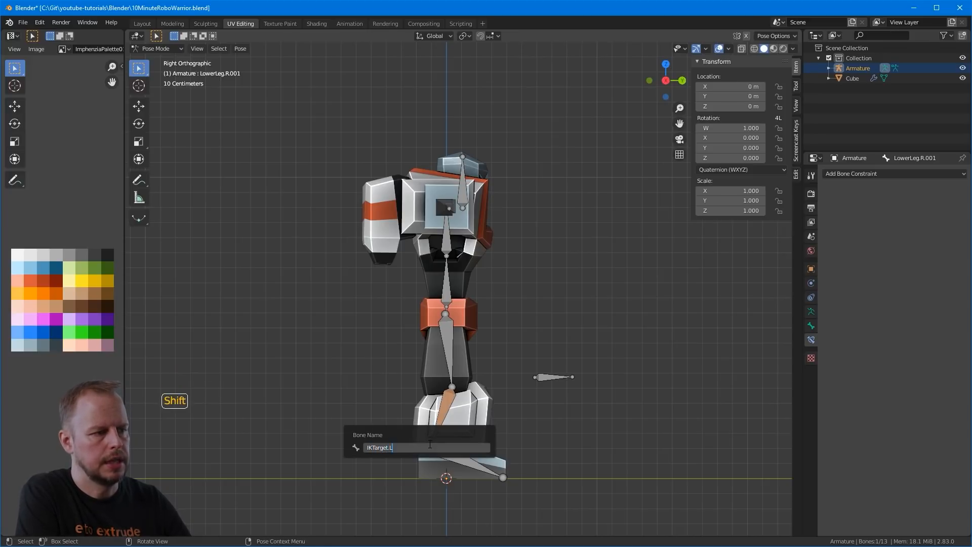
{"action": "key", "text": "Return"}
Step: Rename the detached bone in front of the right knee, UpperLeg.R.001, as IKPole.R
{"action": "left_click", "coordinate": [552, 375]}
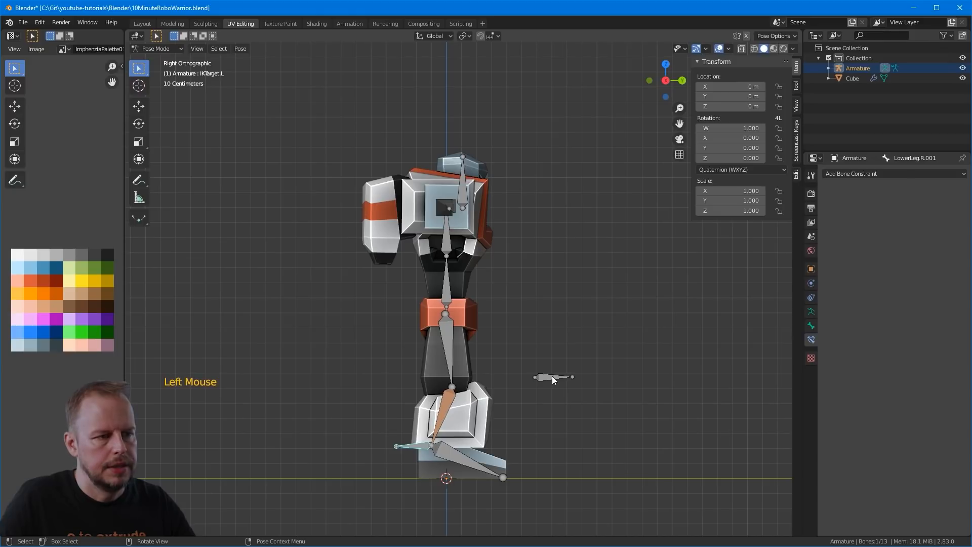
{"action": "key", "text": "F2"}
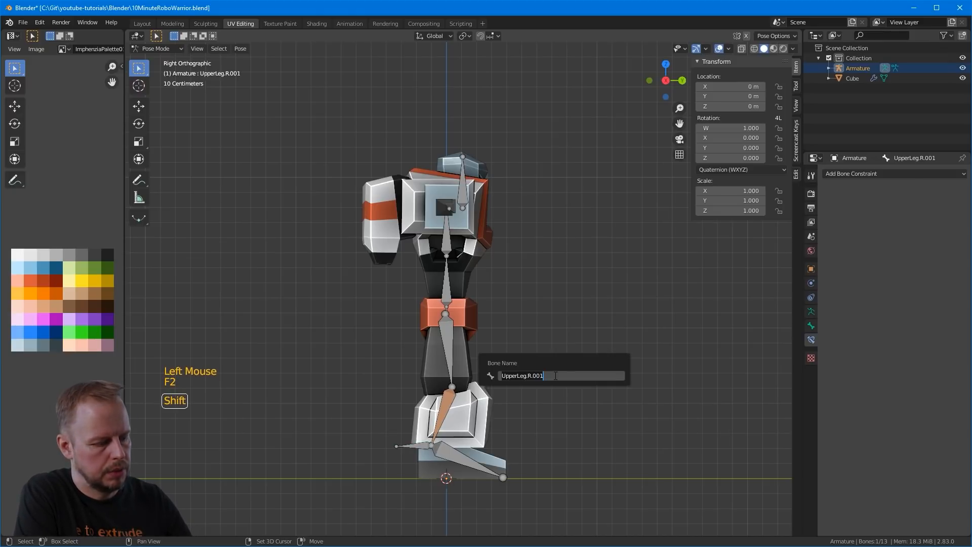
{"action": "type", "text": "IKPole.R"}
{"action": "key", "text": "Return"}
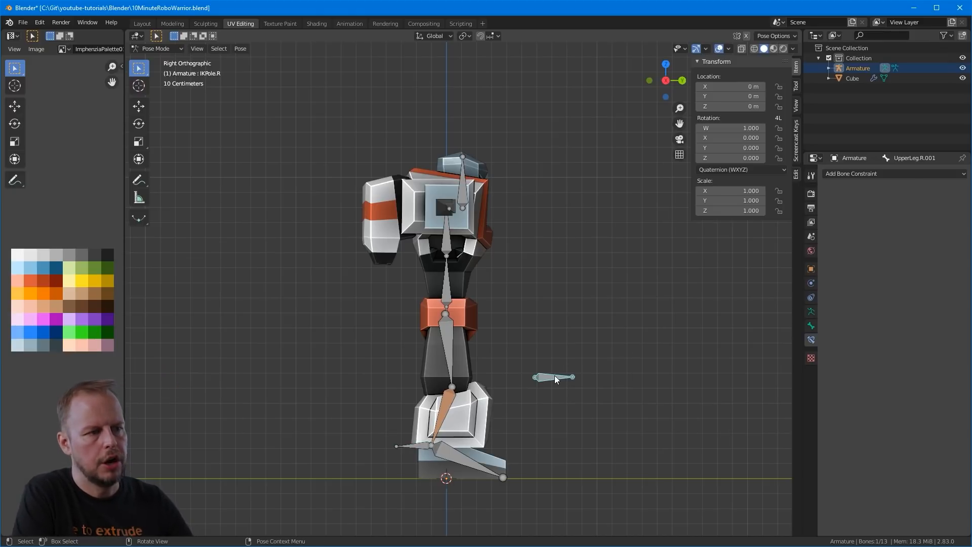
Step: Correct the side suffix of the heel target bone so that it is named IKTarget.R
{"action": "left_click", "coordinate": [421, 445]}
{"action": "key", "text": "F2"}
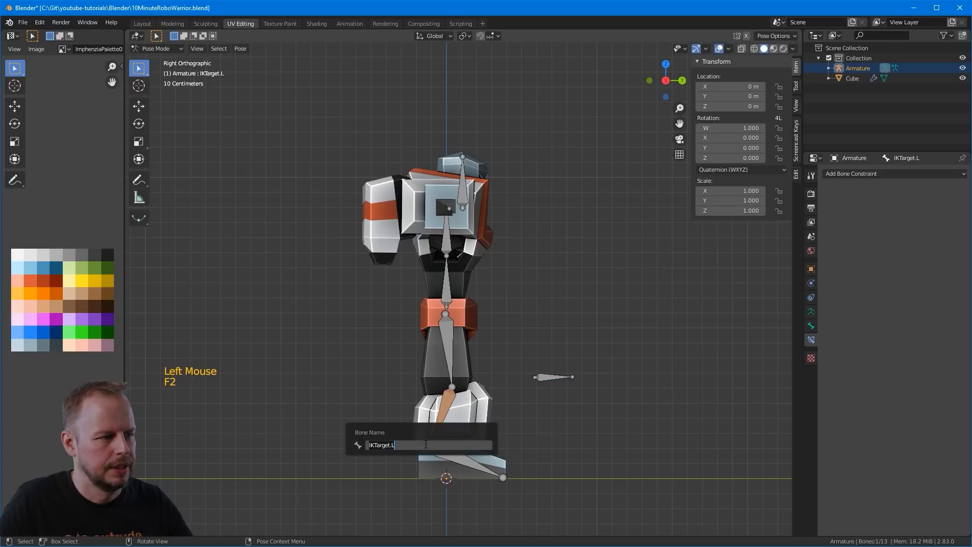
{"action": "key", "text": "End"}
{"action": "key", "text": "BackSpace"}
{"action": "type", "text": "R"}
{"action": "key", "text": "Return"}
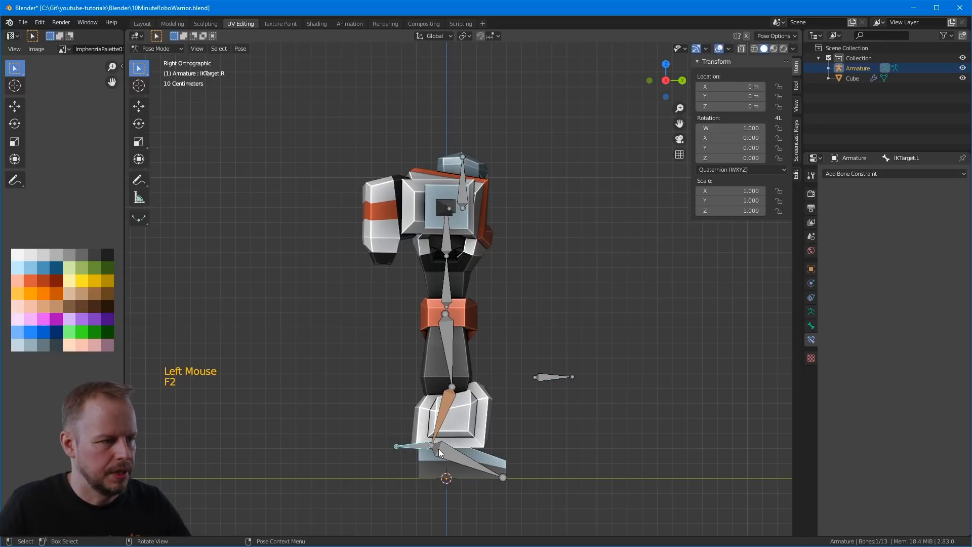
Step: Assign IKTarget.R as the target bone of the LowerLeg.R bone's IK constraint
{"action": "left_click", "coordinate": [433, 417]}
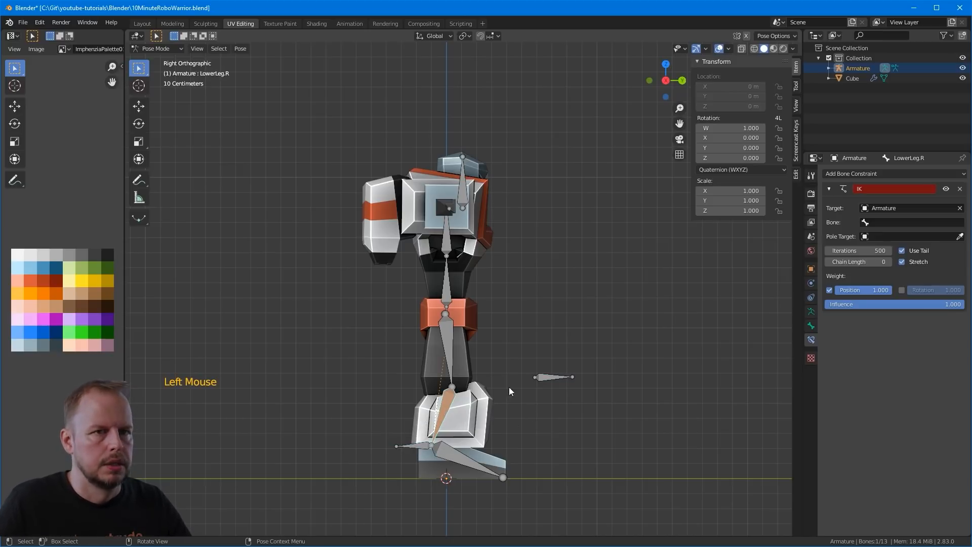
{"action": "left_click", "coordinate": [903, 222]}
{"action": "type", "text": "Tar"}
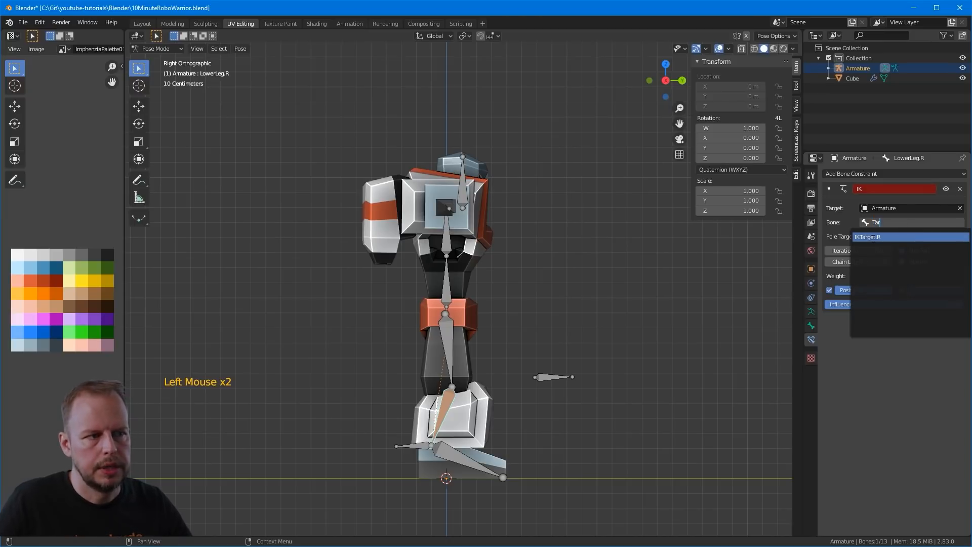
{"action": "left_click", "coordinate": [873, 237]}
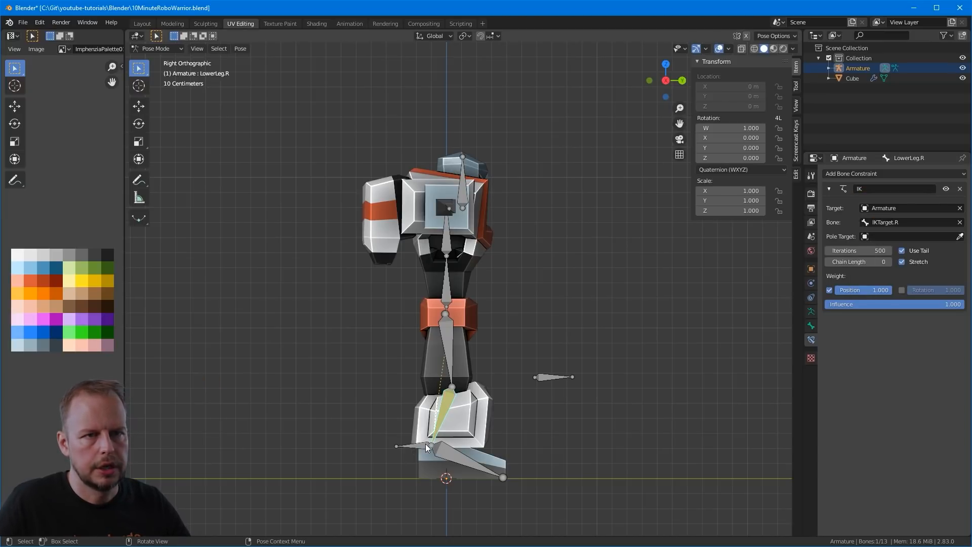
Step: Set the IK constraint's pole target to the Armature and its pole bone to IKPole.R
{"action": "left_click", "coordinate": [961, 236]}
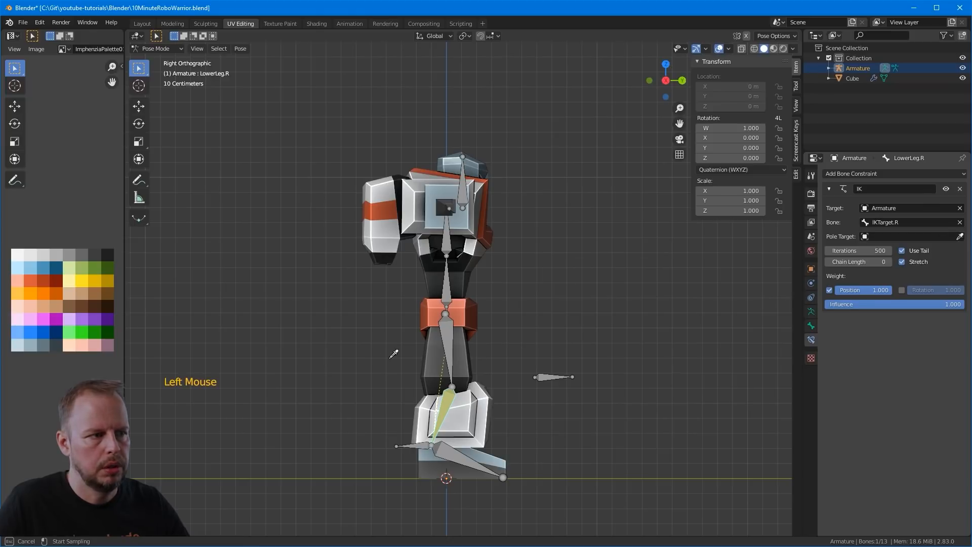
{"action": "left_click", "coordinate": [447, 351]}
{"action": "left_click", "coordinate": [874, 252]}
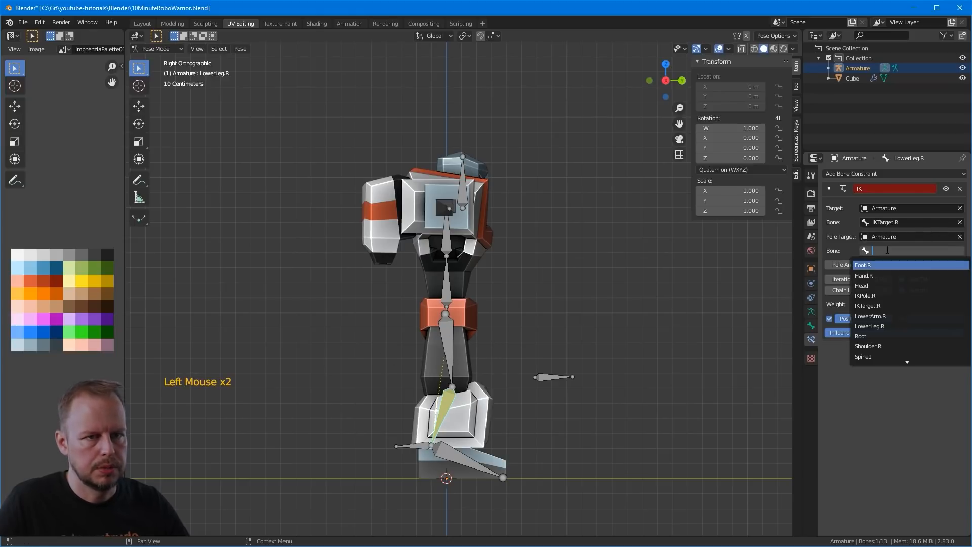
{"action": "type", "text": "Pole"}
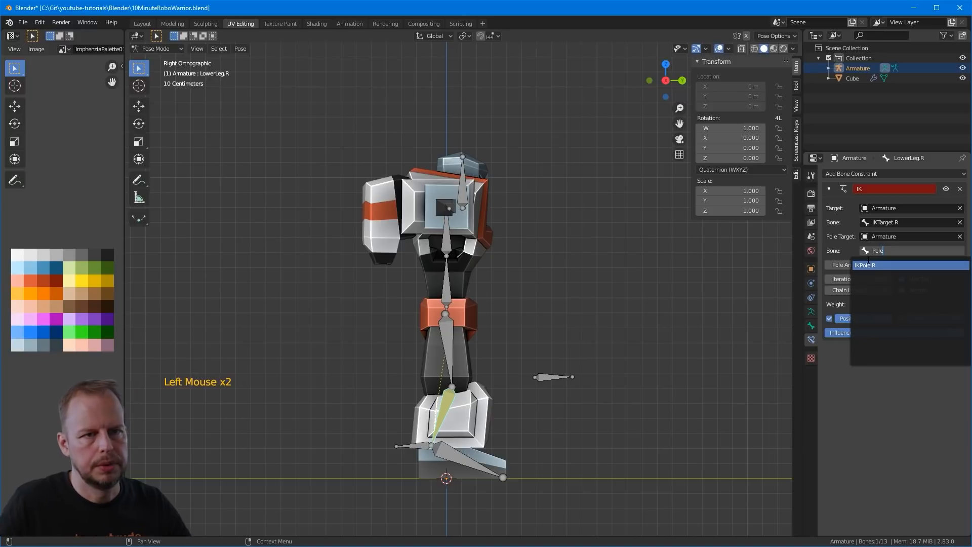
{"action": "left_click", "coordinate": [884, 265]}
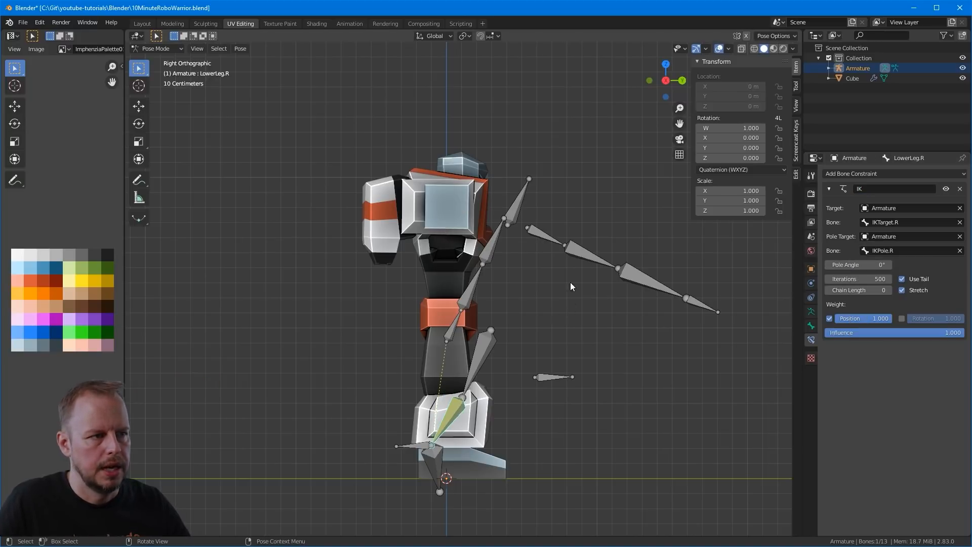
Step: Set the IK constraint's chain length to 2 and its pole angle to 90°
{"action": "left_click", "coordinate": [889, 289]}
{"action": "left_click", "coordinate": [890, 289]}
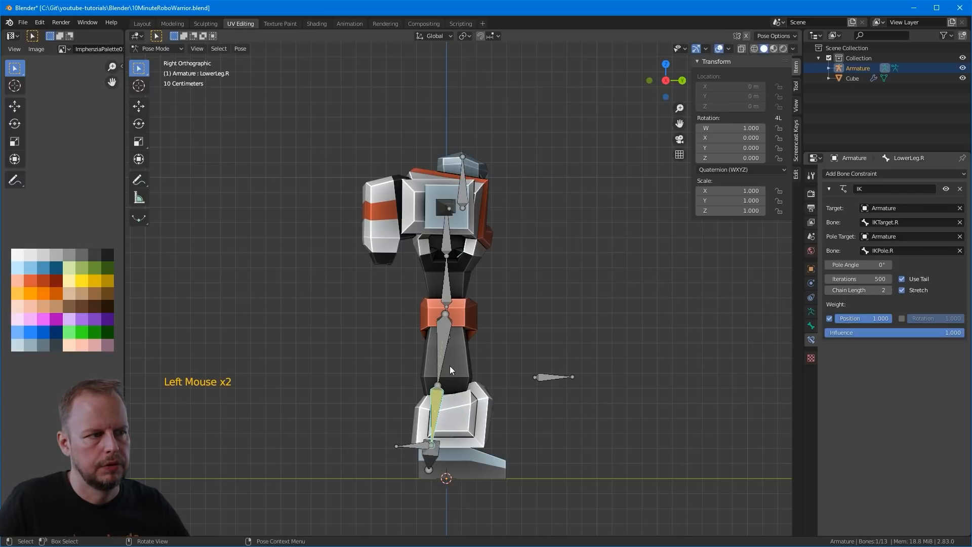
{"action": "left_click_drag", "start_coordinate": [849, 264], "coordinate": [872, 265]}
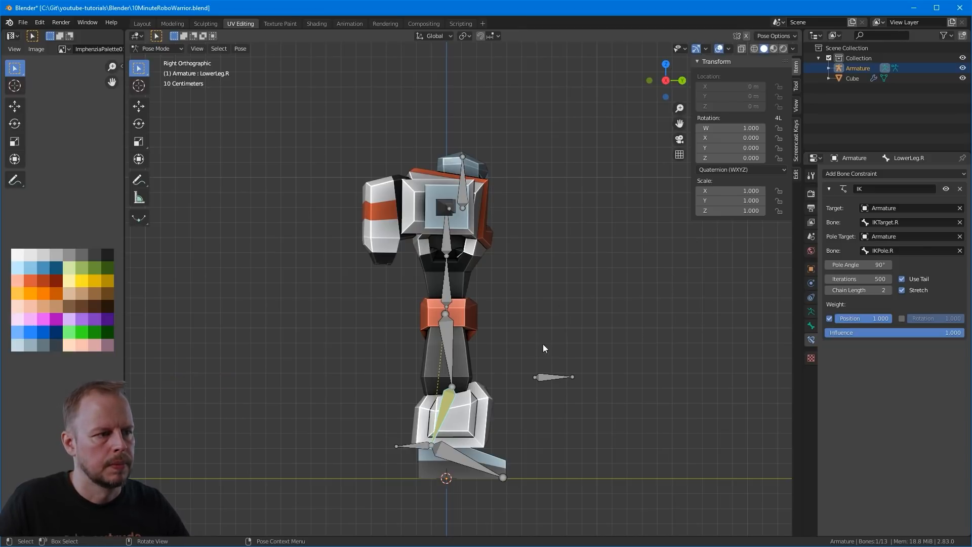
Step: Try moving the IKTarget.R bone to test the right leg's bending, and cancel the move
{"action": "left_click", "coordinate": [415, 446]}
{"action": "key", "text": "g"}
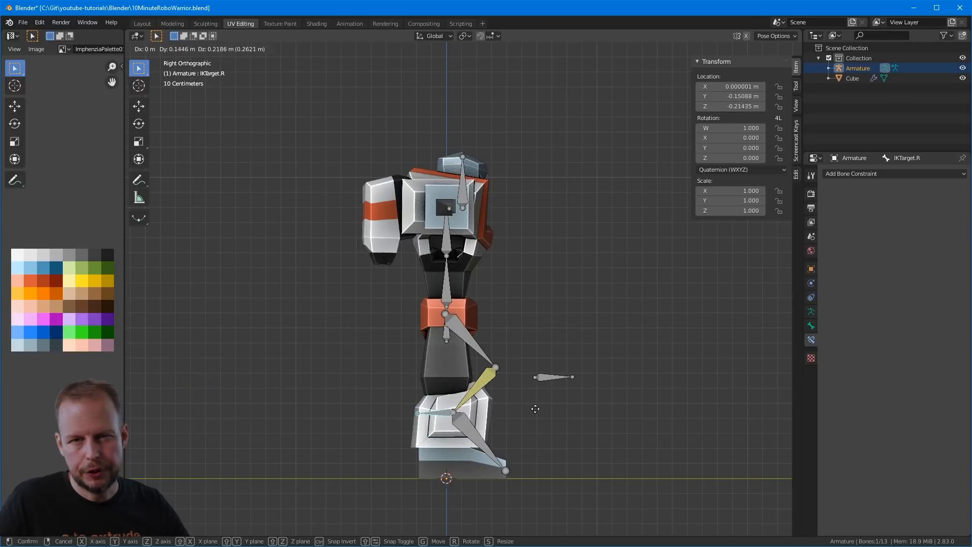
{"action": "key", "text": "Escape"}
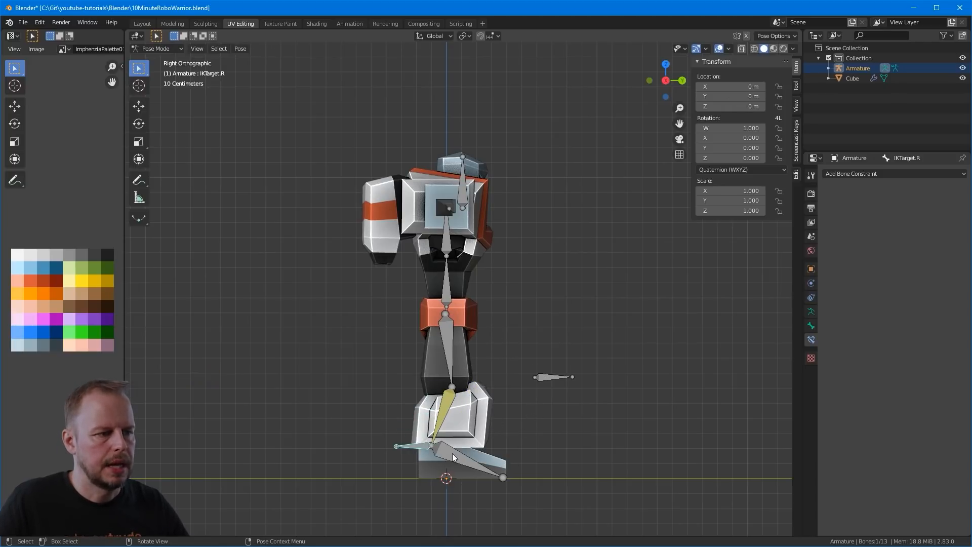
Step: Turn off Inherit Rotation in the Foot.R bone's relations
{"action": "left_click", "coordinate": [451, 453]}
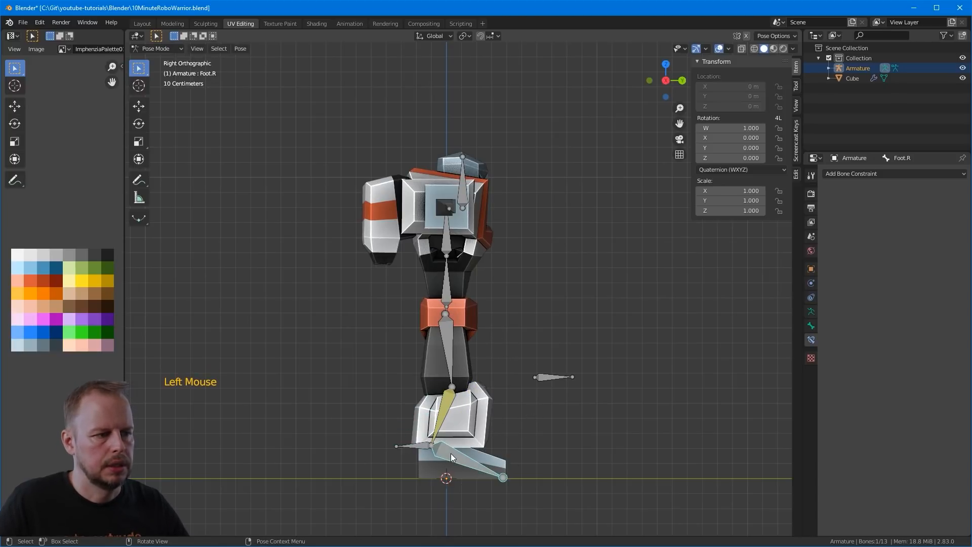
{"action": "left_click", "coordinate": [811, 311]}
{"action": "left_click", "coordinate": [811, 326]}
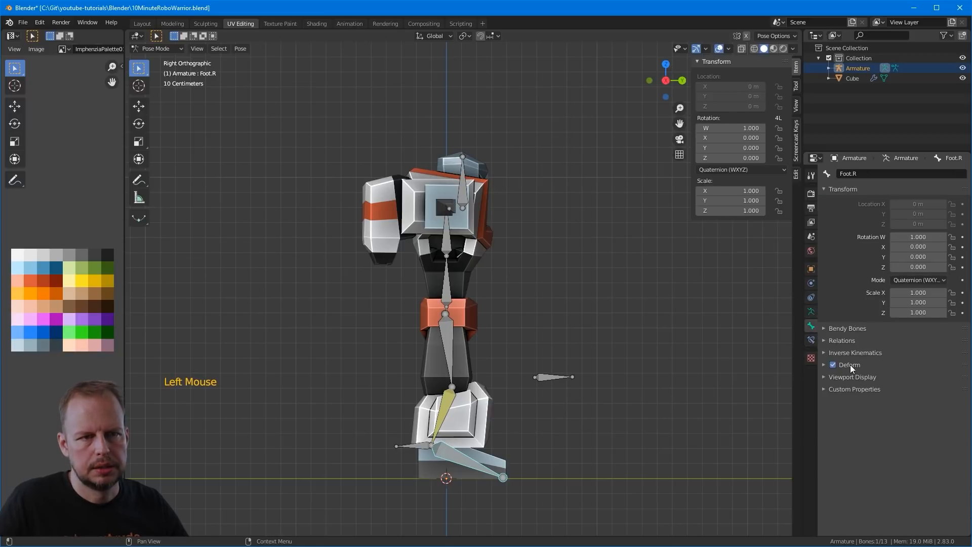
{"action": "left_click", "coordinate": [824, 340]}
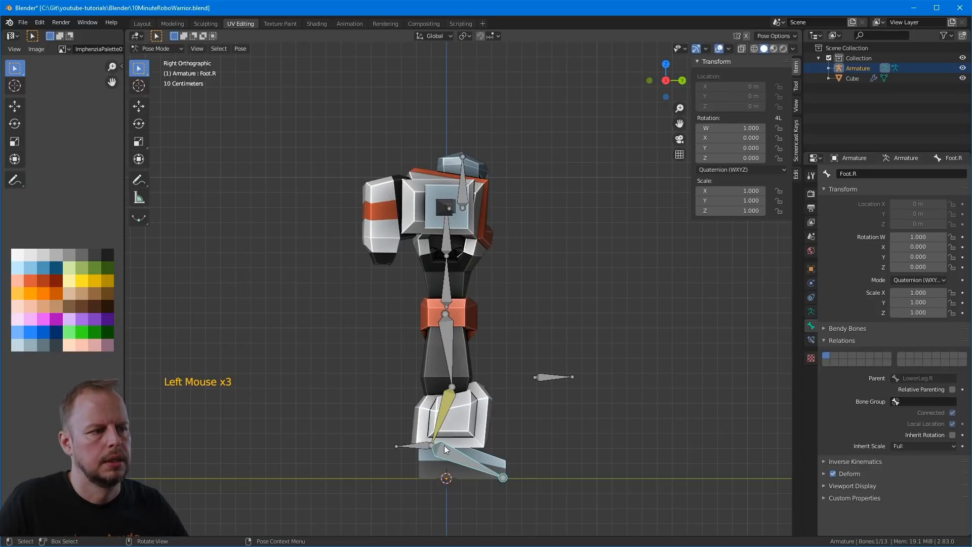
Step: Try moving and rotating the IKTarget.R bone to test the foot's behaviour, and cancel the transforms
{"action": "left_click", "coordinate": [420, 452]}
{"action": "key", "text": "g"}
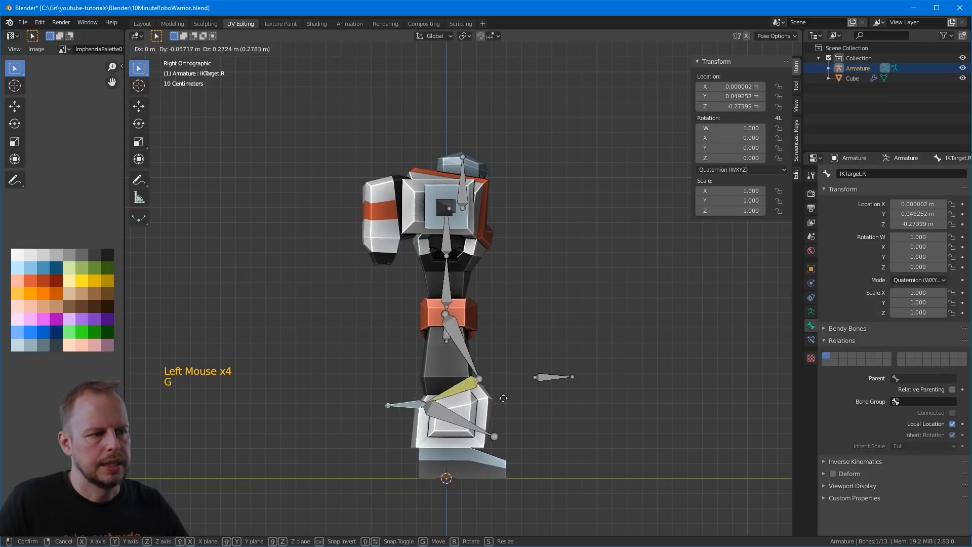
{"action": "key", "text": "r"}
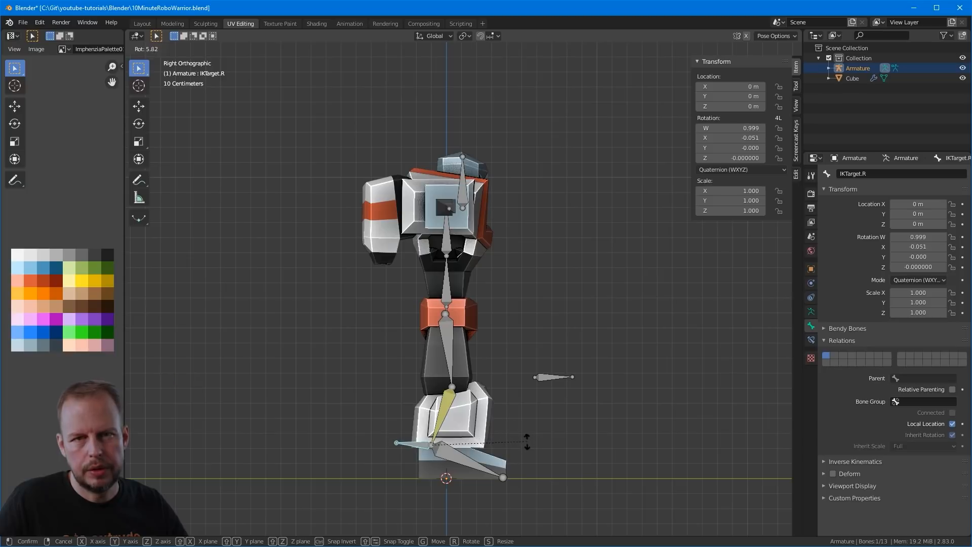
{"action": "key", "text": "Escape"}
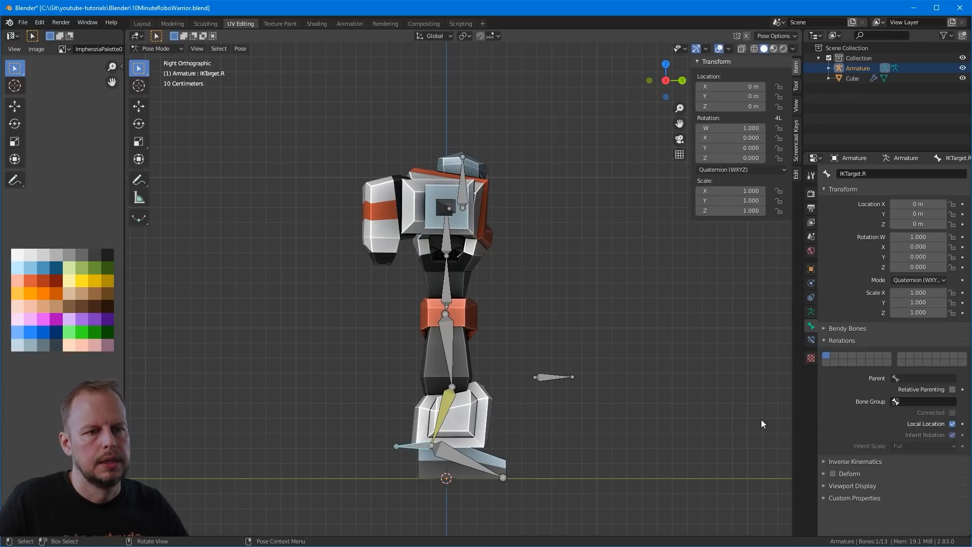
Step: Add a Copy Rotation constraint to the Foot.R bone
{"action": "left_click", "coordinate": [473, 460]}
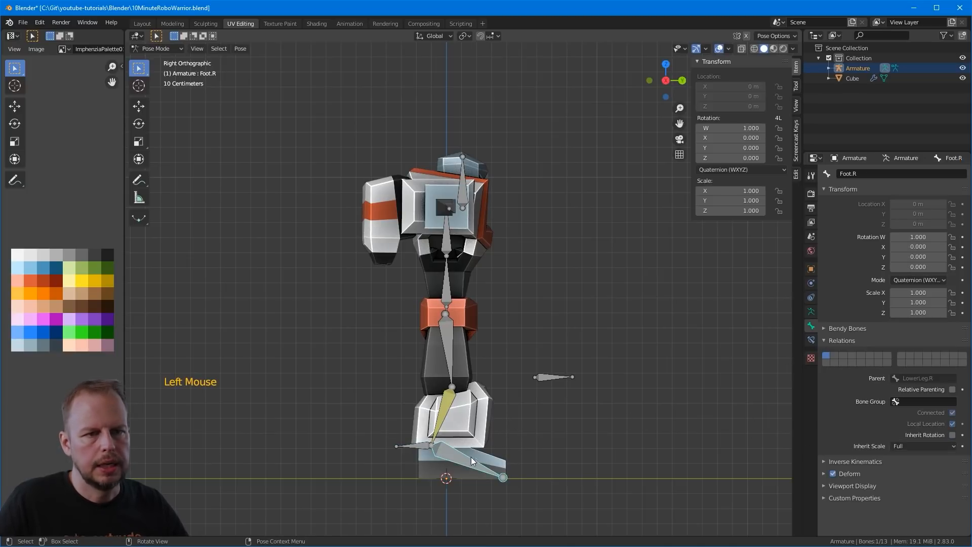
{"action": "left_click", "coordinate": [810, 339]}
{"action": "left_click", "coordinate": [867, 174]}
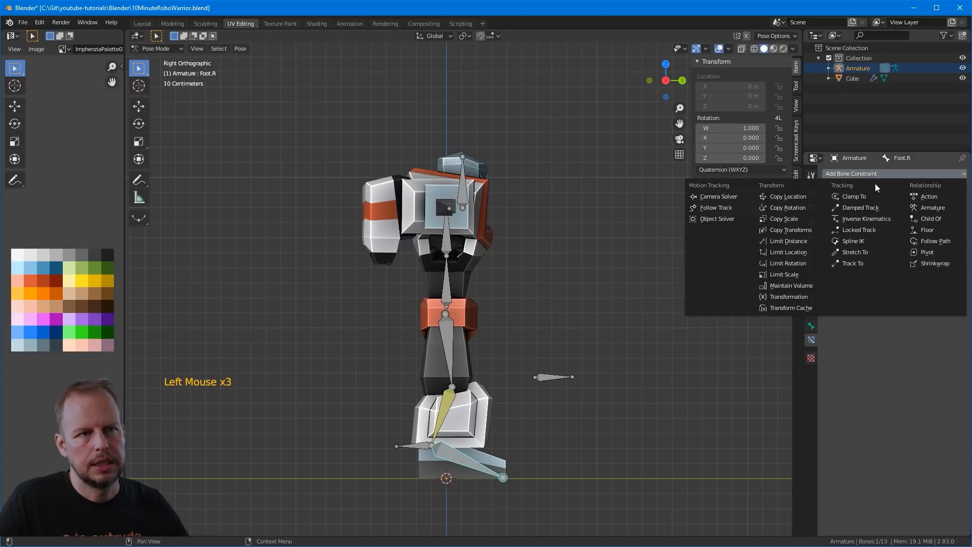
{"action": "left_click", "coordinate": [802, 208]}
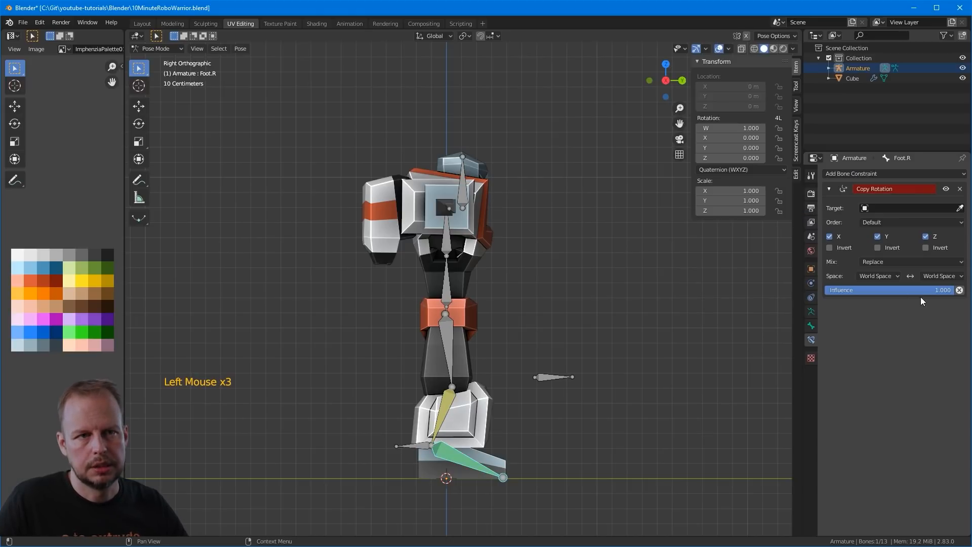
Step: Set the Foot.R Copy Rotation constraint's target to the Armature and its bone to IKTarget.R
{"action": "left_click", "coordinate": [960, 208]}
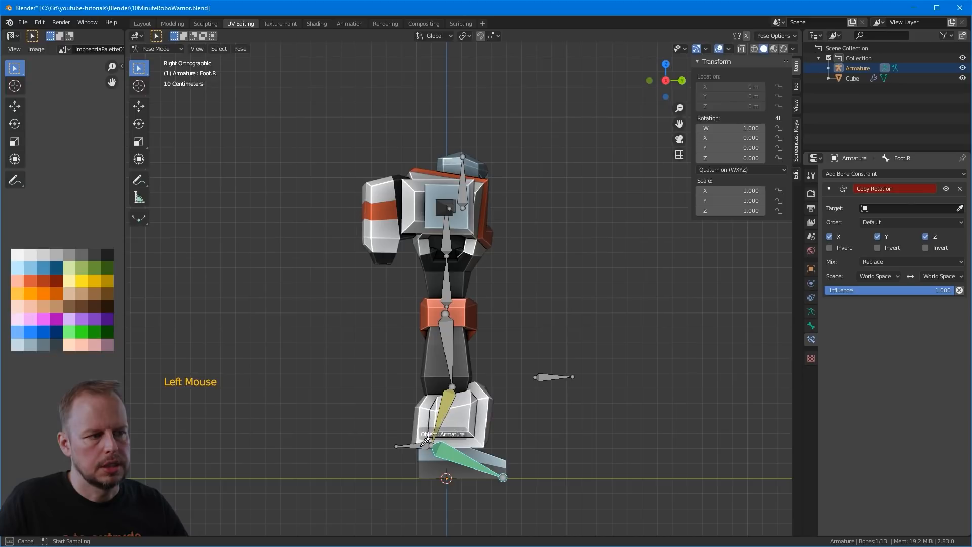
{"action": "left_click", "coordinate": [443, 430]}
{"action": "left_click", "coordinate": [896, 223]}
{"action": "type", "text": "tar"}
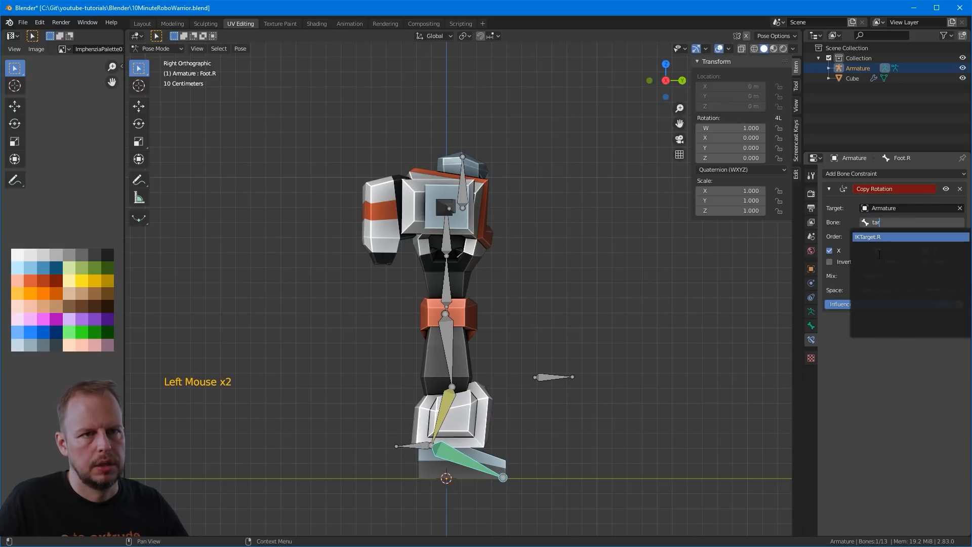
{"action": "left_click", "coordinate": [870, 237]}
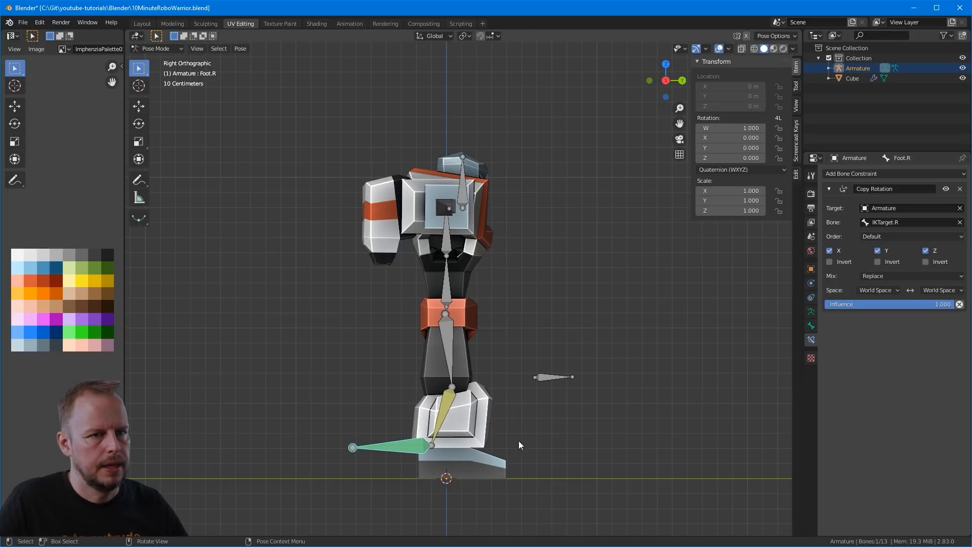
Step: Set both the target and owner spaces of the Foot.R Copy Rotation constraint to Local Space
{"action": "left_click", "coordinate": [876, 289]}
{"action": "left_click", "coordinate": [861, 335]}
{"action": "left_click", "coordinate": [942, 290]}
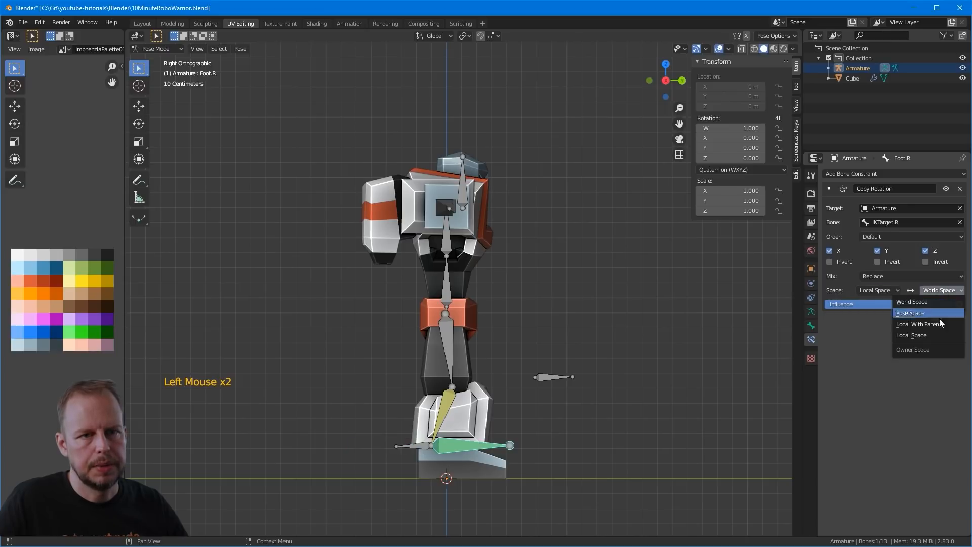
{"action": "left_click", "coordinate": [933, 330]}
Step: Try rotating the IKTarget.R bone to test how the right foot follows, and cancel the rotation
{"action": "left_click", "coordinate": [421, 447]}
{"action": "key", "text": "r"}
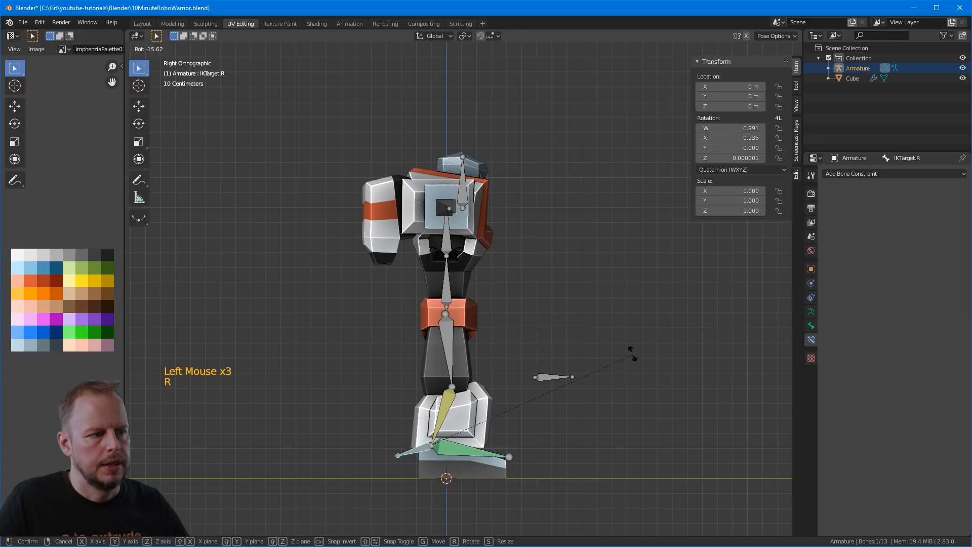
{"action": "key", "text": "Escape"}
{"action": "scroll", "coordinate": [631, 350], "scroll_direction": "down", "scroll_amount": 1}
{"action": "middle_click_drag", "start_coordinate": [630, 349], "coordinate": [596, 345]}
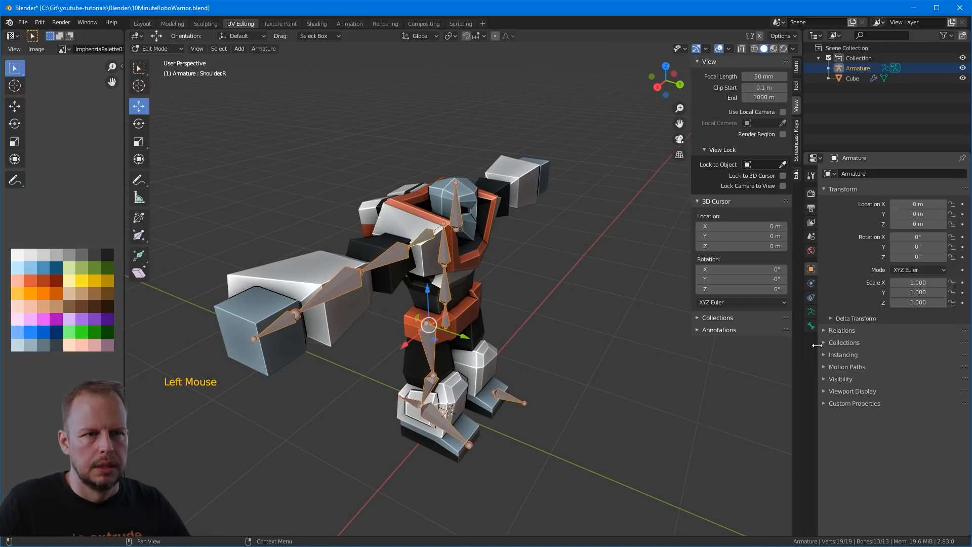
Step: Turn on the display of bone axes for the armature and inspect the bones' orientations around the robot
{"action": "left_click", "coordinate": [810, 314]}
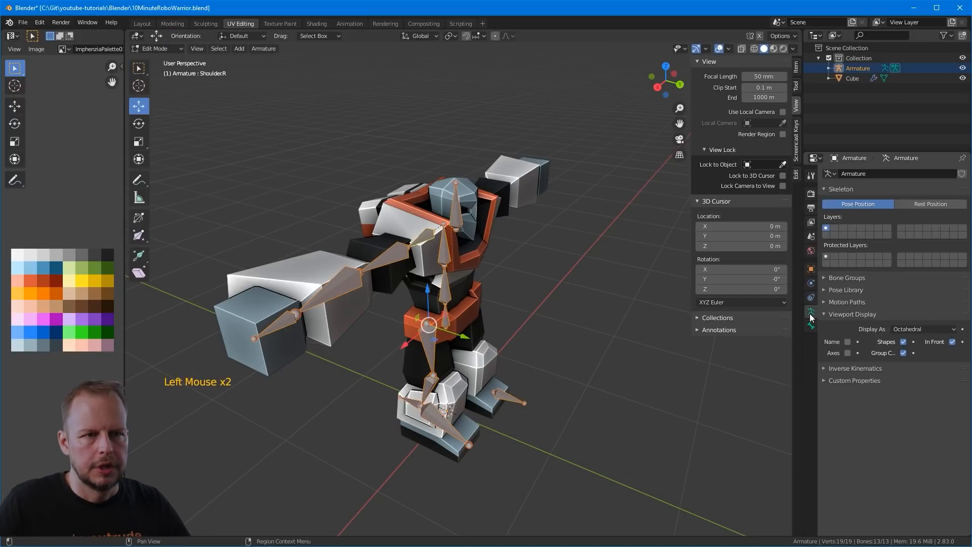
{"action": "left_click", "coordinate": [848, 354]}
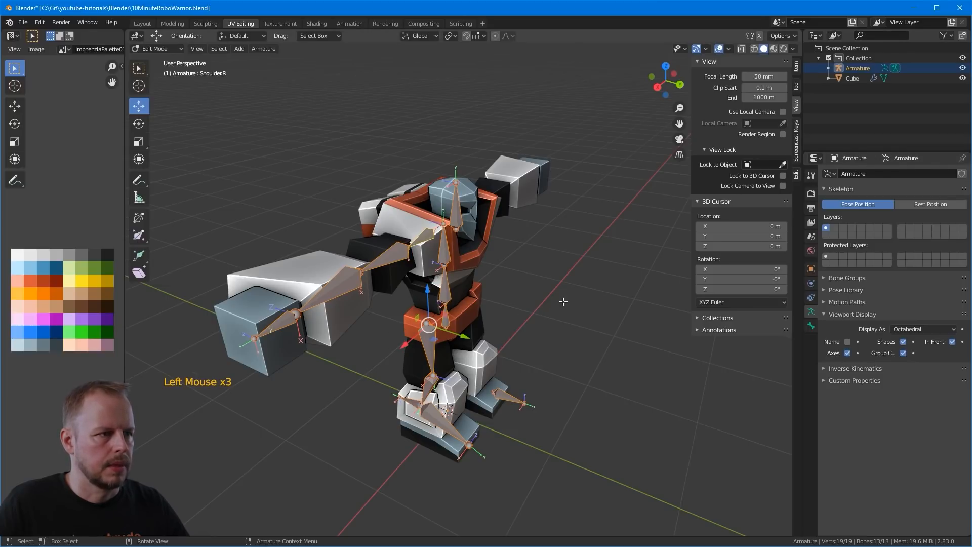
{"action": "middle_click_drag", "start_coordinate": [564, 301], "coordinate": [548, 276]}
{"action": "scroll", "coordinate": [550, 276], "scroll_direction": "up", "scroll_amount": 2}
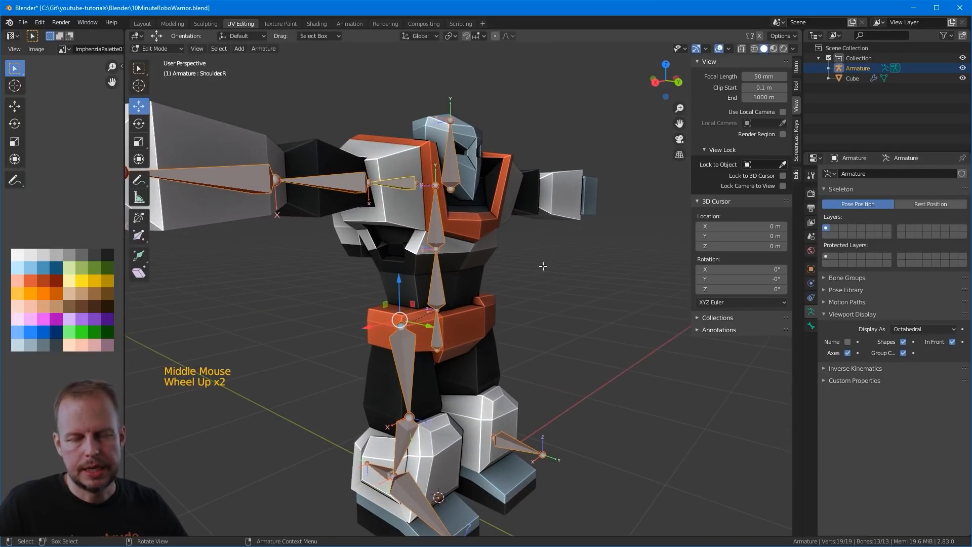
{"action": "scroll", "coordinate": [543, 264], "scroll_direction": "down", "scroll_amount": 2}
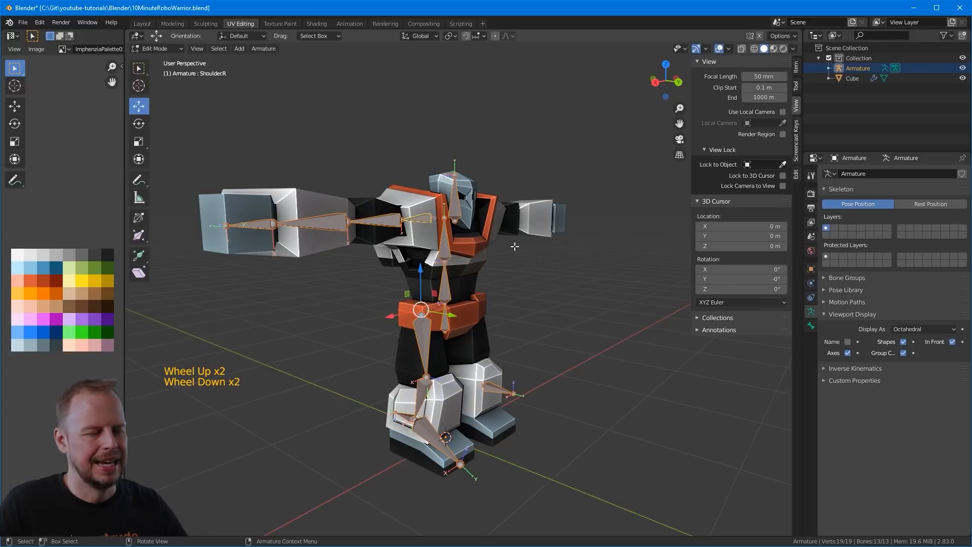
{"action": "middle_click_drag", "start_coordinate": [561, 257], "coordinate": [467, 281]}
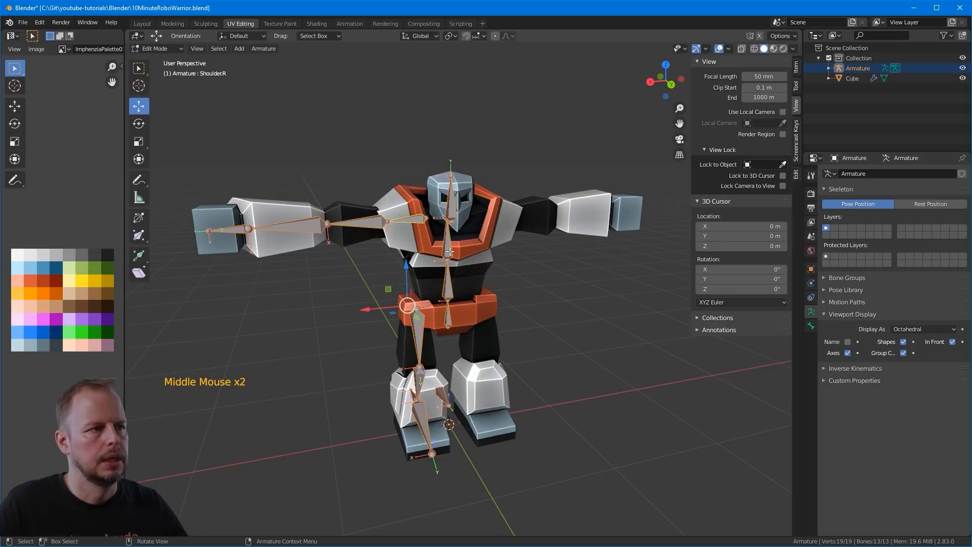
Step: Recalculate the roll of all armature bones to the View Axis from the top orthographic view
{"action": "key", "text": "KP_7"}
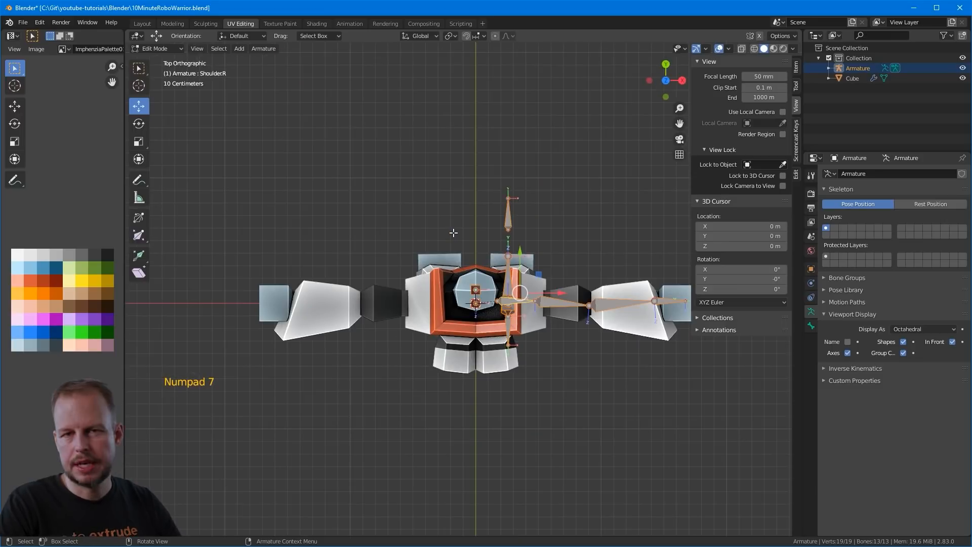
{"action": "middle_click_drag", "start_coordinate": [452, 232], "coordinate": [480, 213], "text": "shift"}
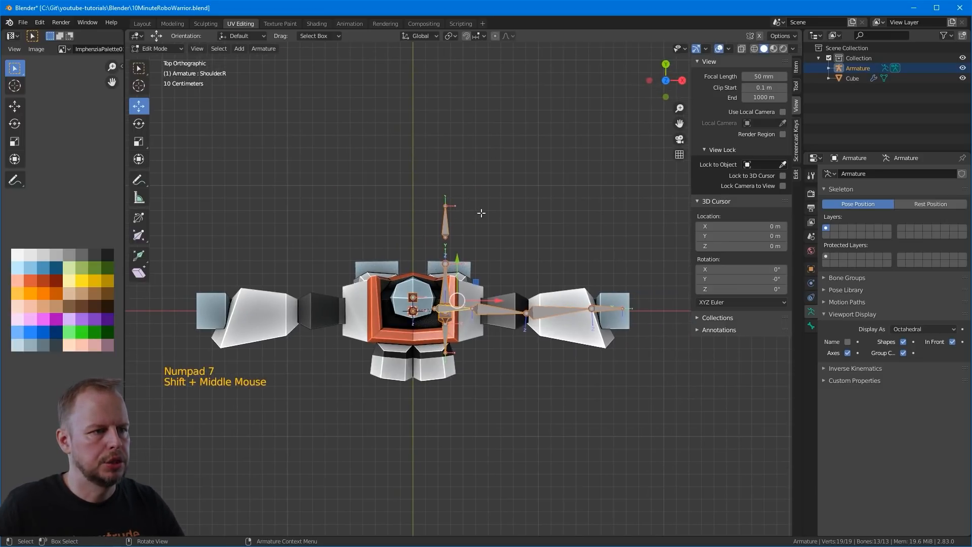
{"action": "key", "text": "a"}
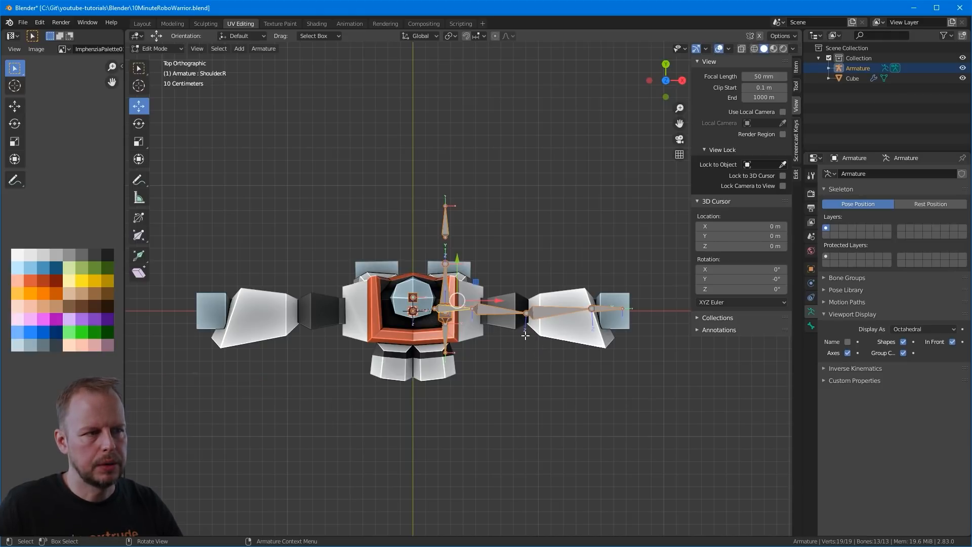
{"action": "key", "text": "shift+n"}
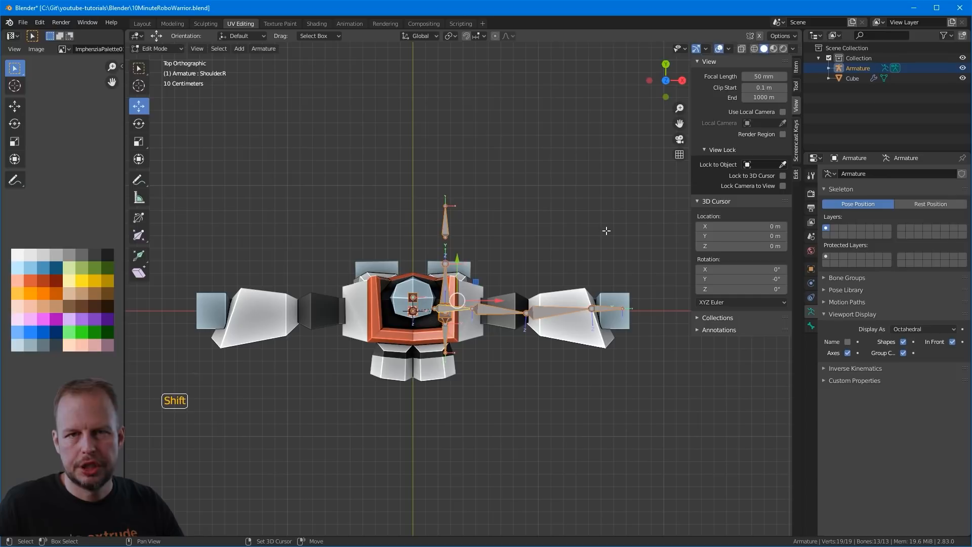
{"action": "key", "text": "shift+n"}
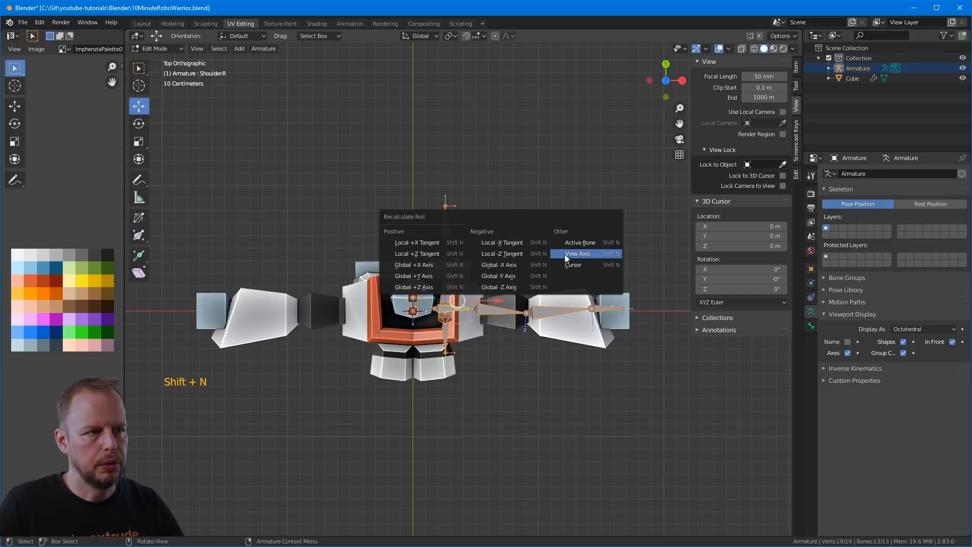
{"action": "left_click", "coordinate": [580, 255]}
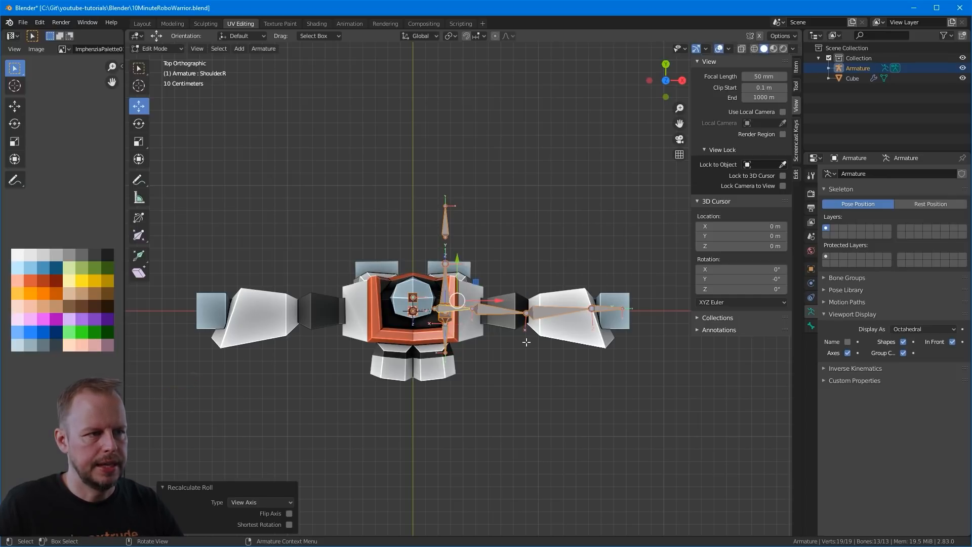
Step: Try rotating the IKTarget.R bone in Pose Mode from the right side view to test the foot's rotation direction
{"action": "middle_click_drag", "start_coordinate": [638, 311], "coordinate": [481, 283]}
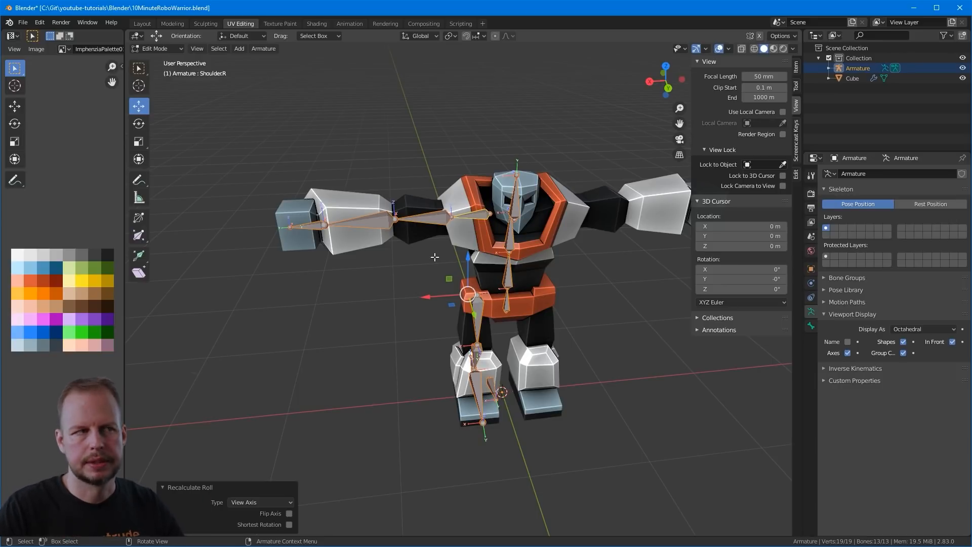
{"action": "scroll", "coordinate": [434, 257], "scroll_direction": "down", "scroll_amount": 1}
{"action": "middle_click_drag", "start_coordinate": [434, 257], "coordinate": [480, 342]}
{"action": "scroll", "coordinate": [480, 342], "scroll_direction": "up", "scroll_amount": 3}
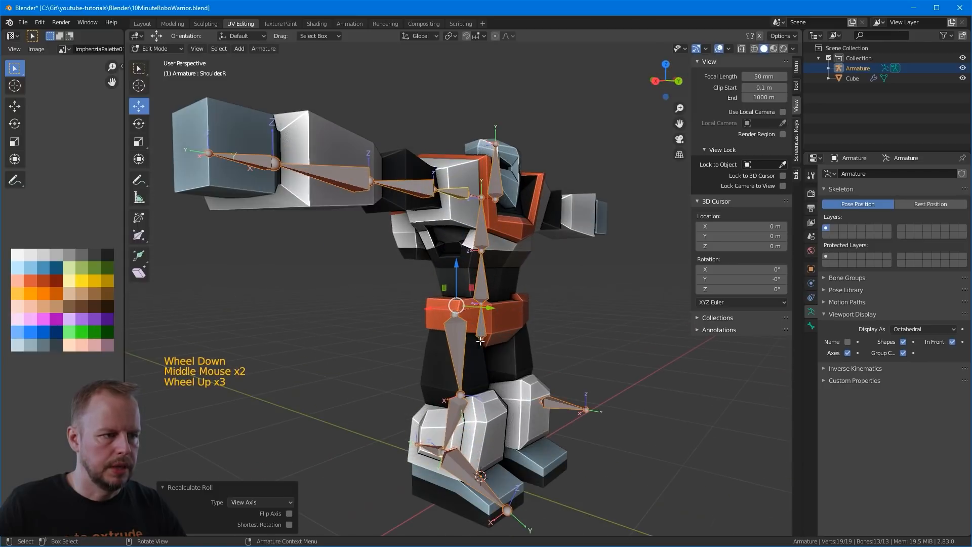
{"action": "left_click", "coordinate": [439, 450]}
{"action": "key", "text": "ctrl+Tab"}
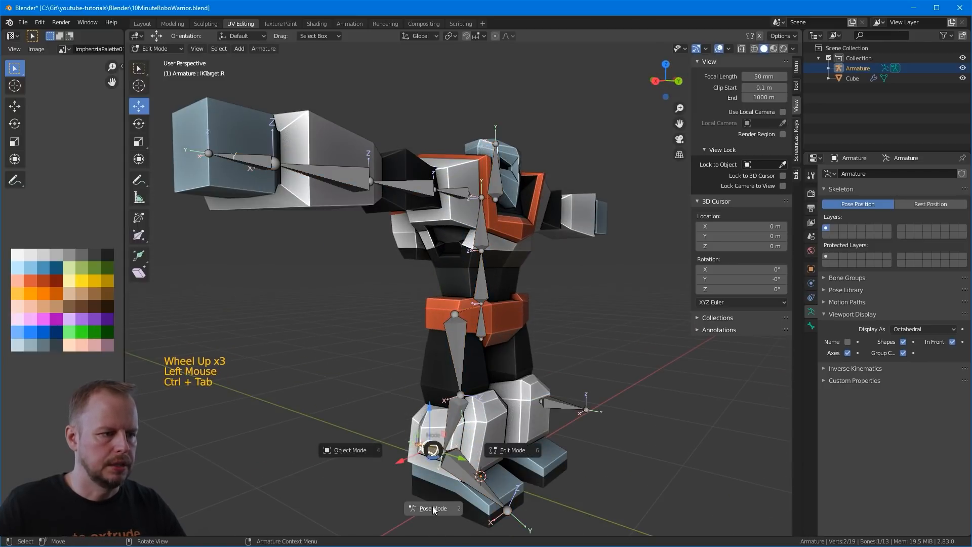
{"action": "key", "text": "KP_1"}
{"action": "key", "text": "KP_3"}
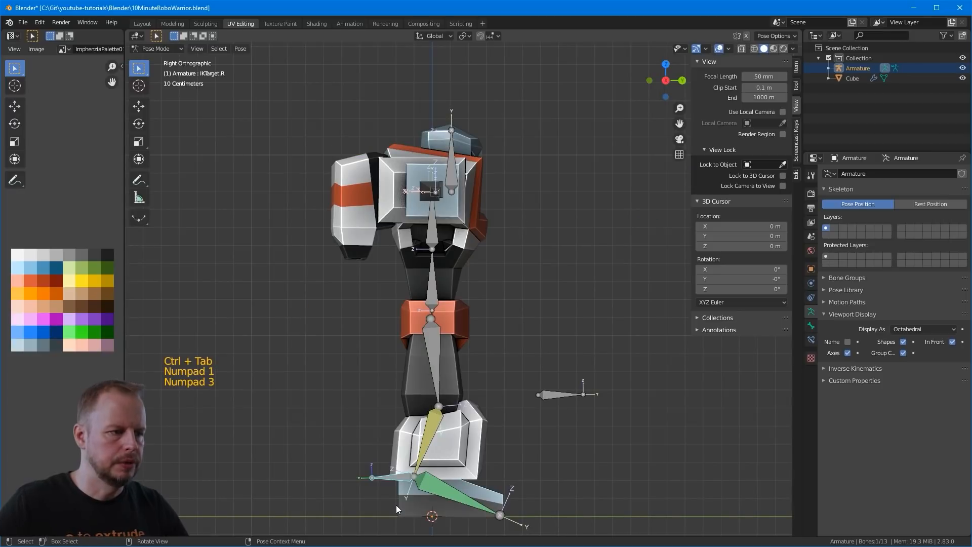
{"action": "key", "text": "r"}
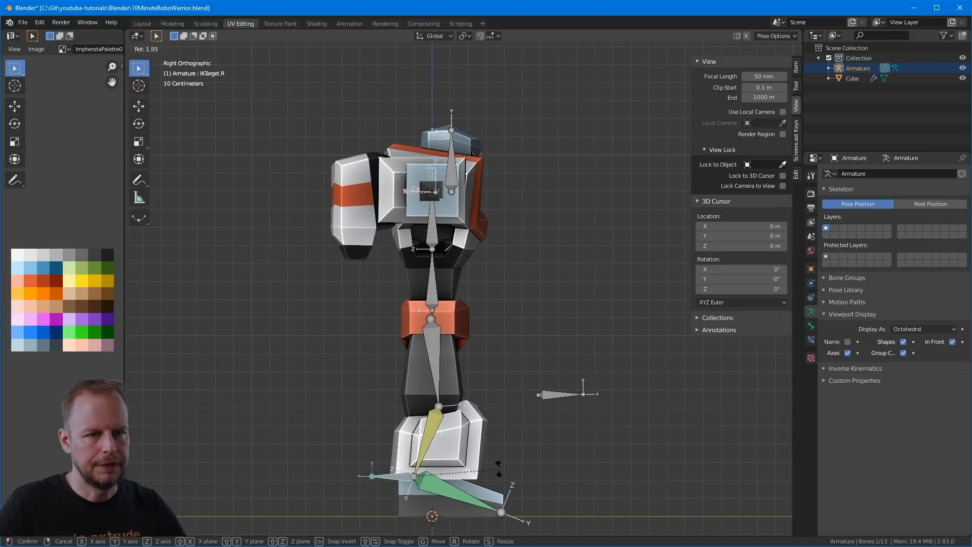
{"action": "left_click", "coordinate": [499, 469]}
Step: Enable Invert for the X axis in the Foot.R bone's Copy Rotation constraint
{"action": "left_click", "coordinate": [441, 495]}
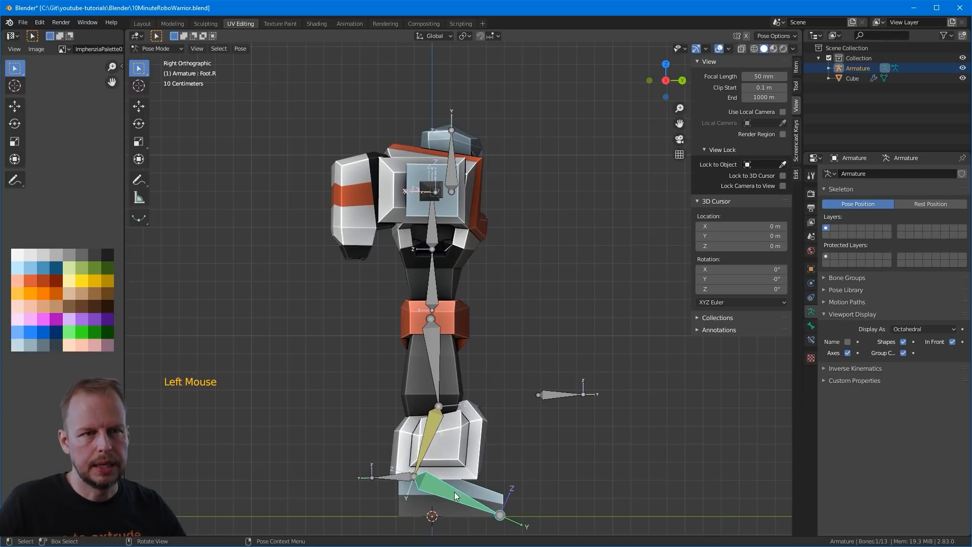
{"action": "left_click", "coordinate": [810, 339]}
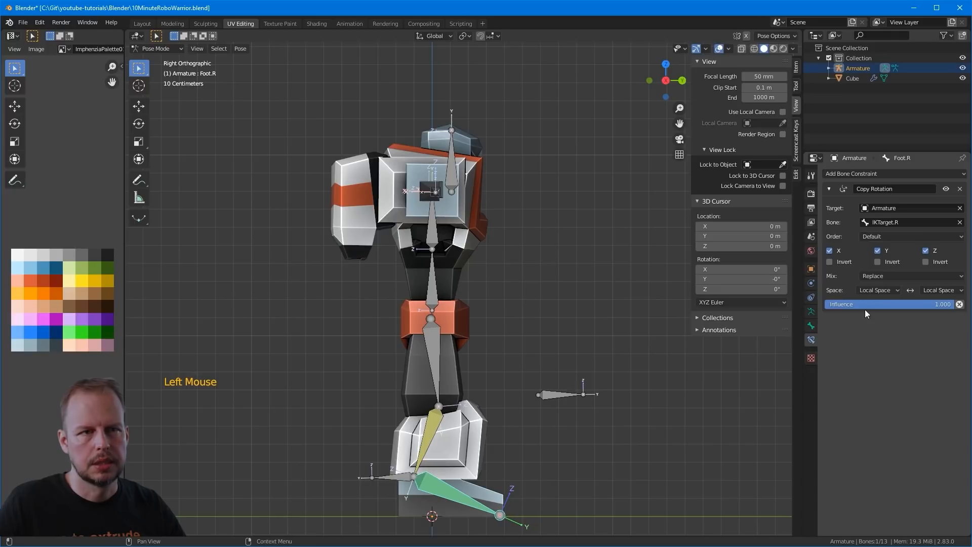
{"action": "left_click", "coordinate": [834, 263]}
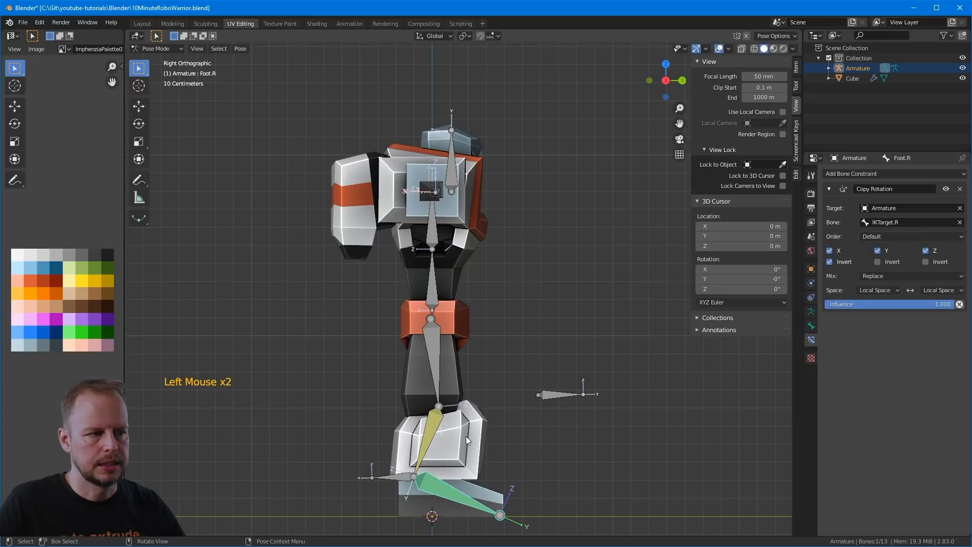
Step: Try rotating the IKTarget.R bone from the side and from behind to test the inverted foot rotation, and cancel
{"action": "left_click", "coordinate": [408, 475]}
{"action": "key", "text": "r"}
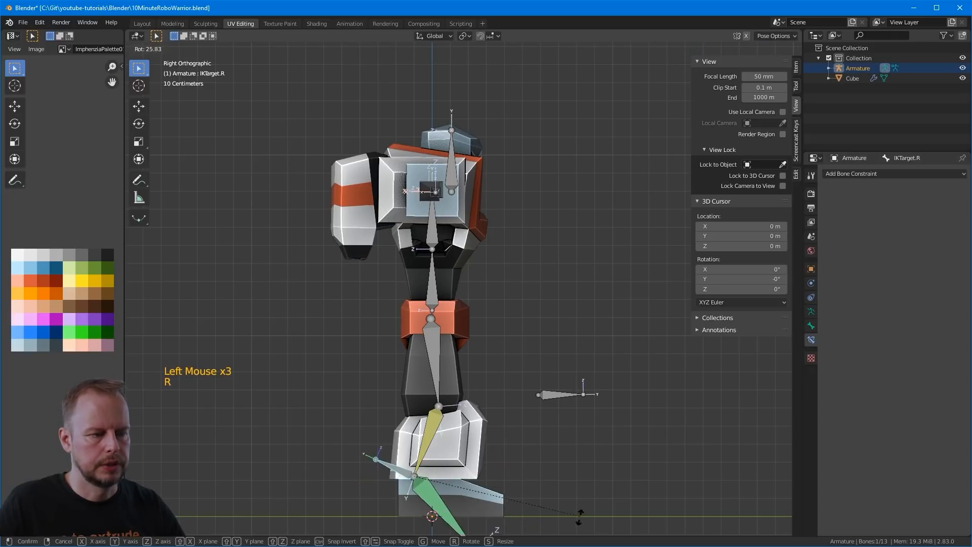
{"action": "middle_click_drag", "start_coordinate": [572, 413], "coordinate": [551, 419]}
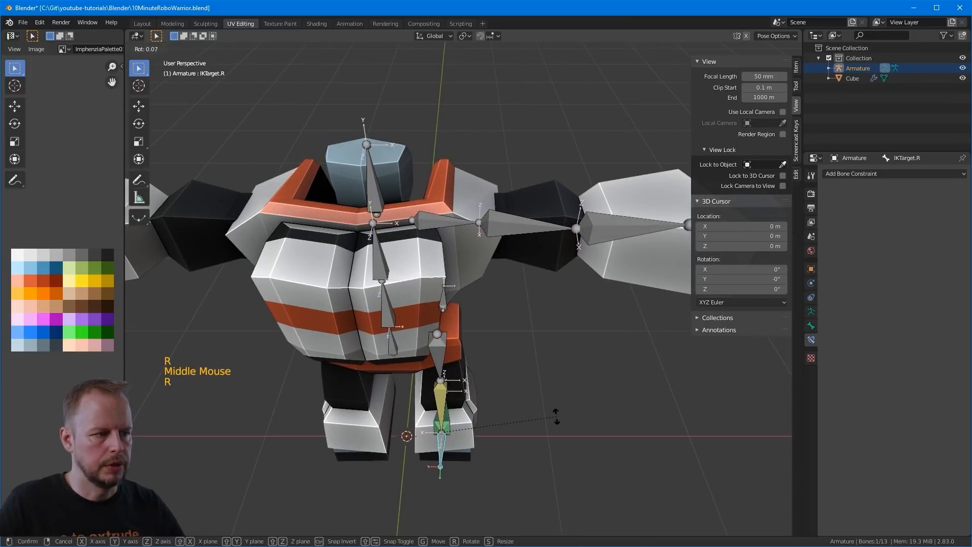
{"action": "middle_click_drag", "start_coordinate": [539, 453], "coordinate": [384, 350]}
{"action": "scroll", "coordinate": [437, 347], "scroll_direction": "down", "scroll_amount": 3}
{"action": "middle_click_drag", "start_coordinate": [496, 332], "coordinate": [511, 317]}
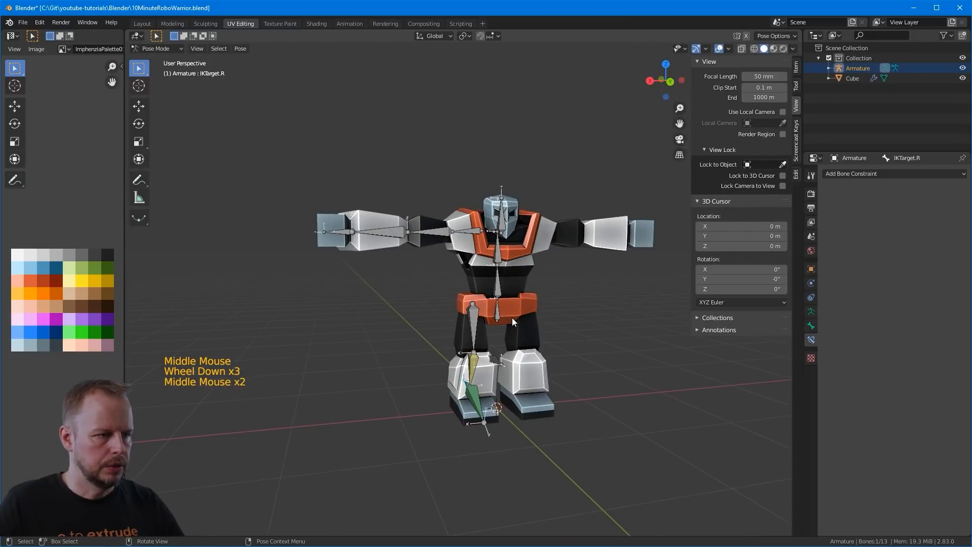
Step: Symmetrize all the armature's bones in Edit Mode to create the opposite arm and leg
{"action": "triple_click", "coordinate": [497, 274]}
{"action": "key", "text": "ctrl+Tab"}
{"action": "left_click", "coordinate": [497, 276]}
{"action": "key", "text": "Tab"}
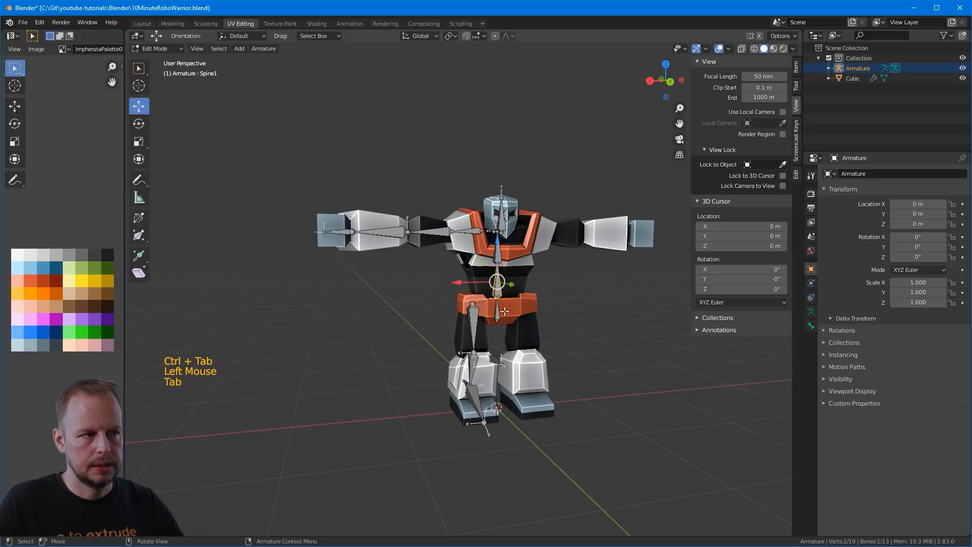
{"action": "key", "text": "a"}
{"action": "key", "text": "F3"}
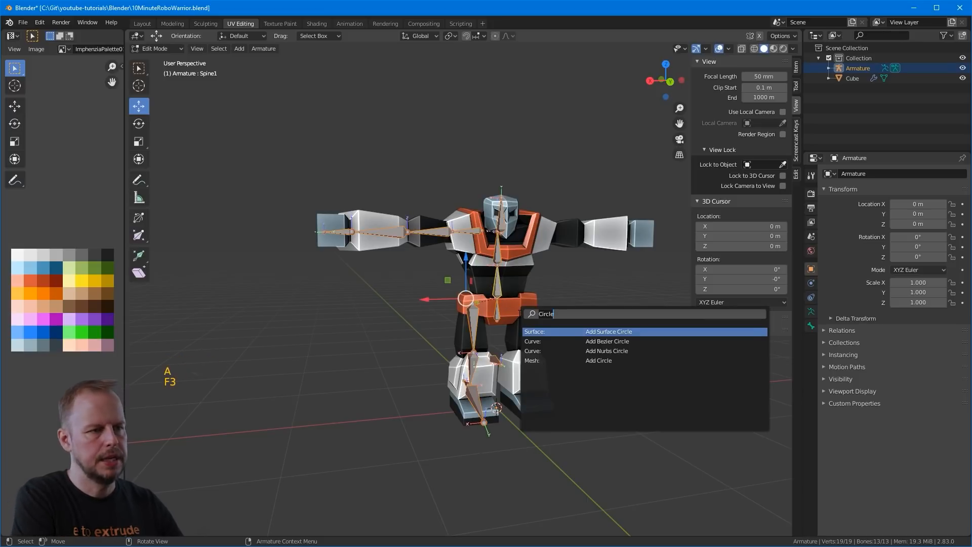
{"action": "type", "text": "sym"}
{"action": "key", "text": "Down"}
{"action": "key", "text": "Down"}
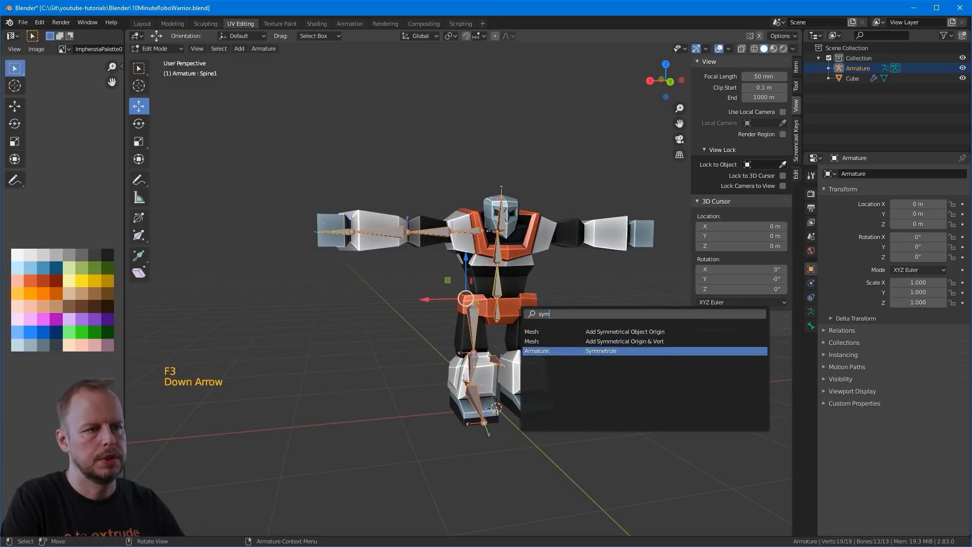
{"action": "key", "text": "Return"}
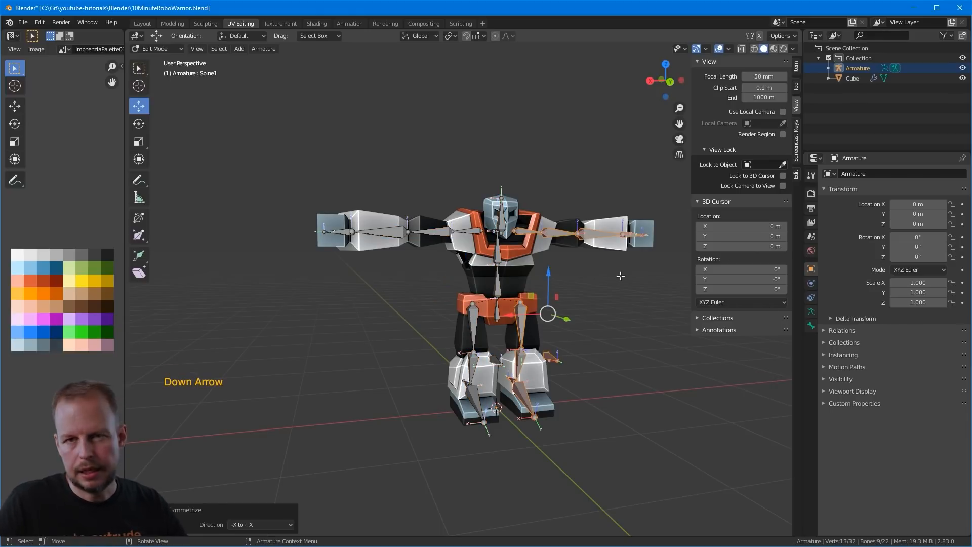
Step: Check the name of the mirrored upper leg bone without renaming it
{"action": "middle_click_drag", "start_coordinate": [519, 312], "coordinate": [498, 311]}
{"action": "scroll", "coordinate": [526, 311], "scroll_direction": "up", "scroll_amount": 3}
{"action": "left_click", "coordinate": [487, 342]}
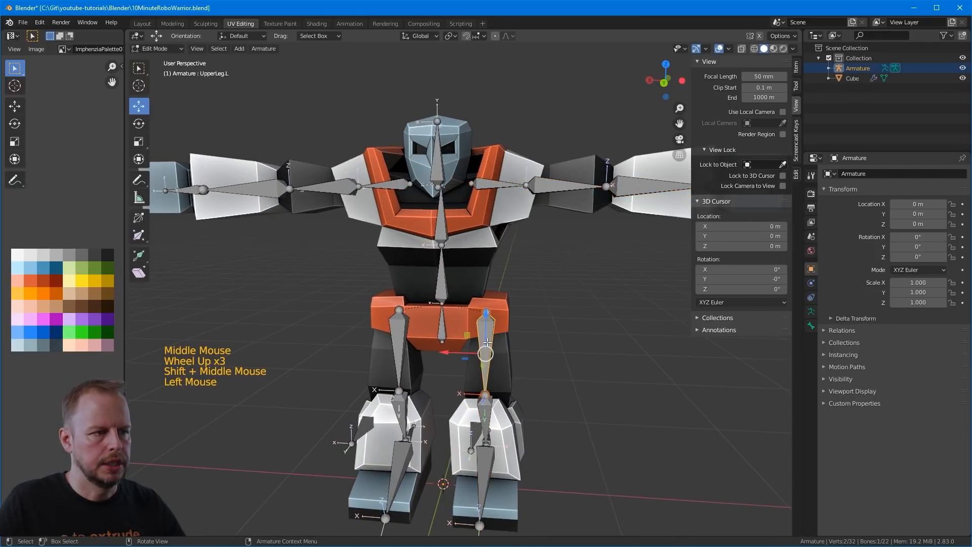
{"action": "key", "text": "F2"}
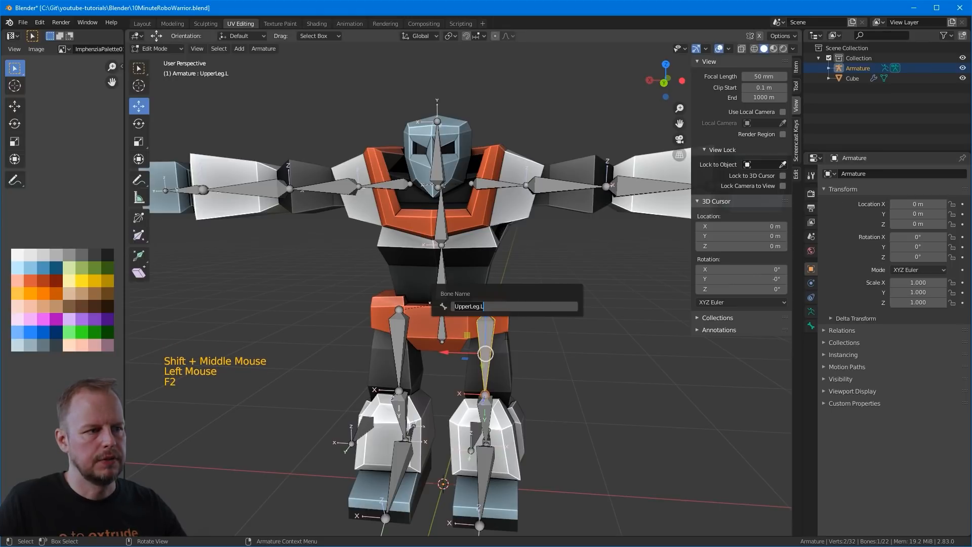
{"action": "left_click", "coordinate": [484, 471]}
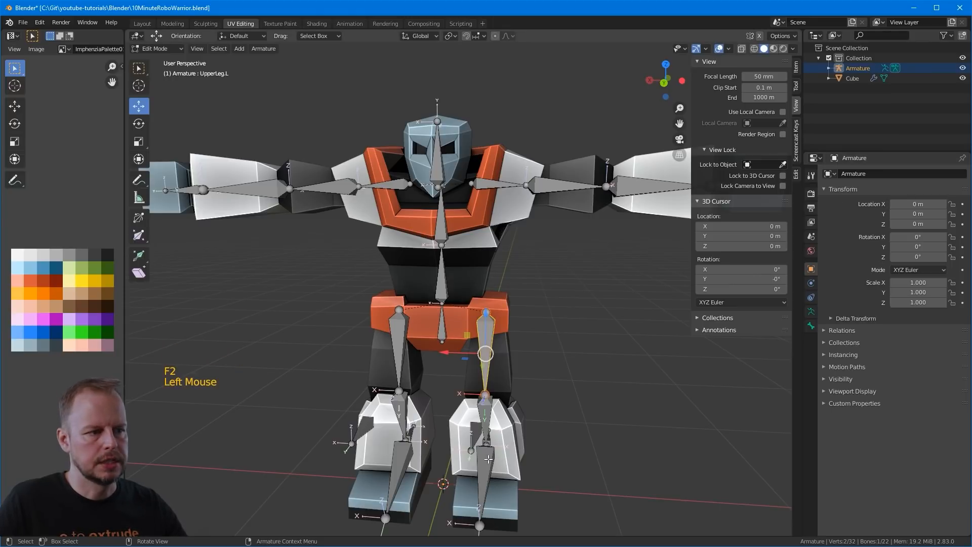
Step: Check the name of the mirrored left foot bone without renaming it
{"action": "key", "text": "F2"}
{"action": "scroll", "coordinate": [473, 286], "scroll_direction": "down", "scroll_amount": 2}
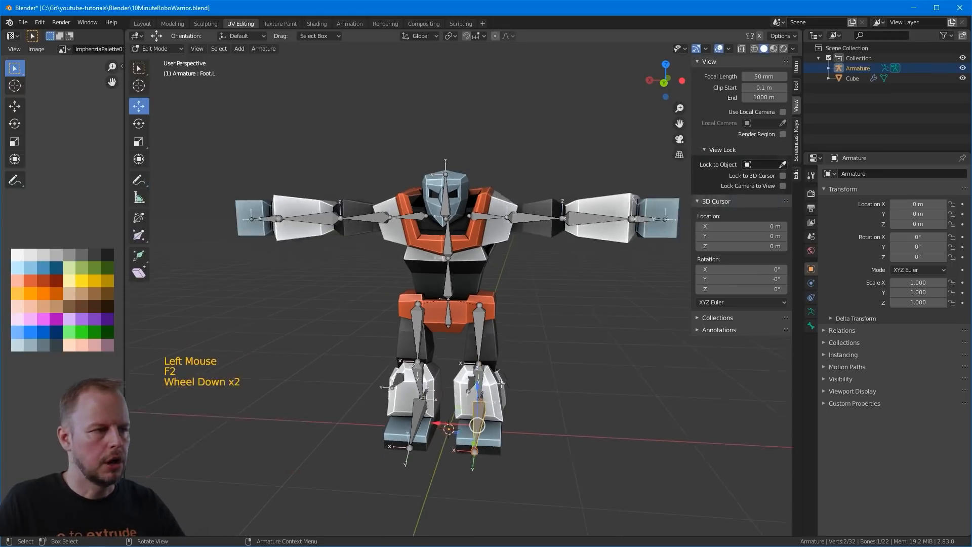
{"action": "mouse_move", "coordinate": [473, 286]}
{"action": "middle_mouse_down"}
{"action": "mouse_move", "coordinate": [385, 283]}
{"action": "mouse_move", "coordinate": [472, 277]}
{"action": "middle_mouse_up"}
{"action": "scroll", "coordinate": [472, 278], "scroll_direction": "down", "scroll_amount": 1}
Step: In Object Mode, parent the robot mesh to the armature using Armature Deform With Empty Groups
{"action": "key", "text": "Tab"}
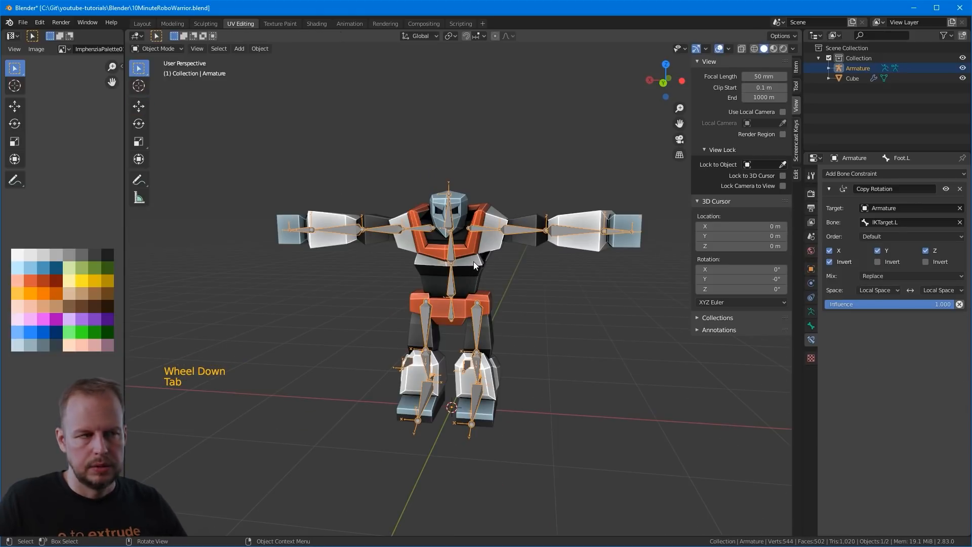
{"action": "left_click", "coordinate": [474, 263]}
{"action": "left_click", "coordinate": [452, 251], "text": "shift"}
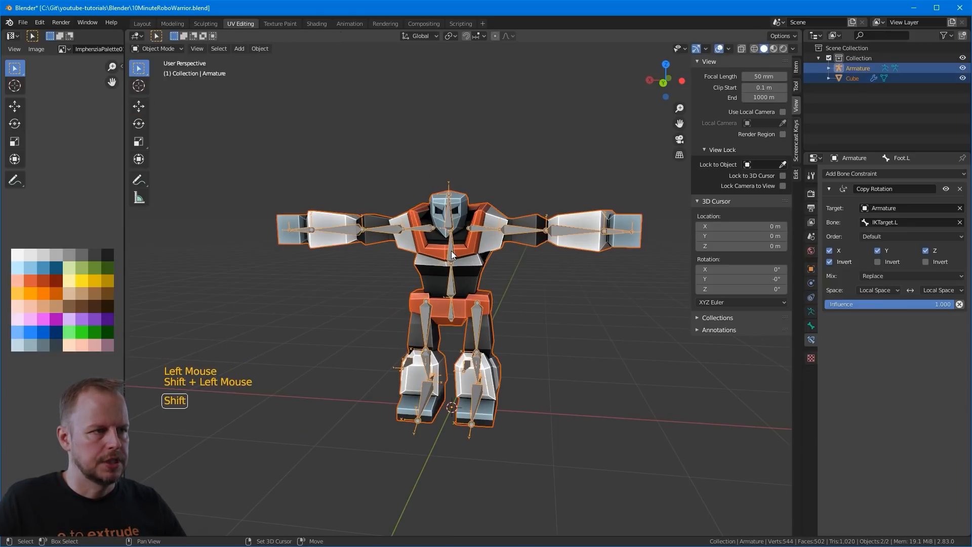
{"action": "key", "text": "ctrl+p"}
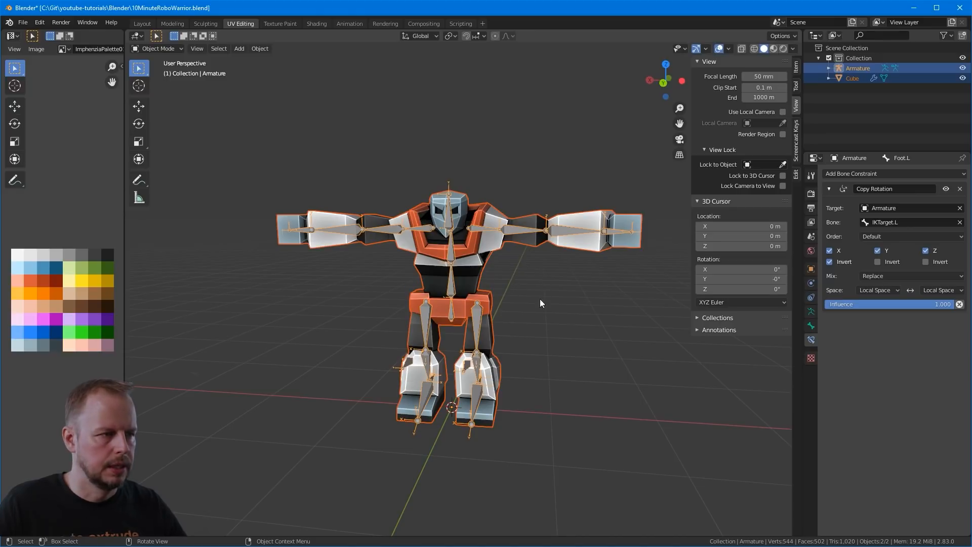
{"action": "key", "text": "ctrl+p"}
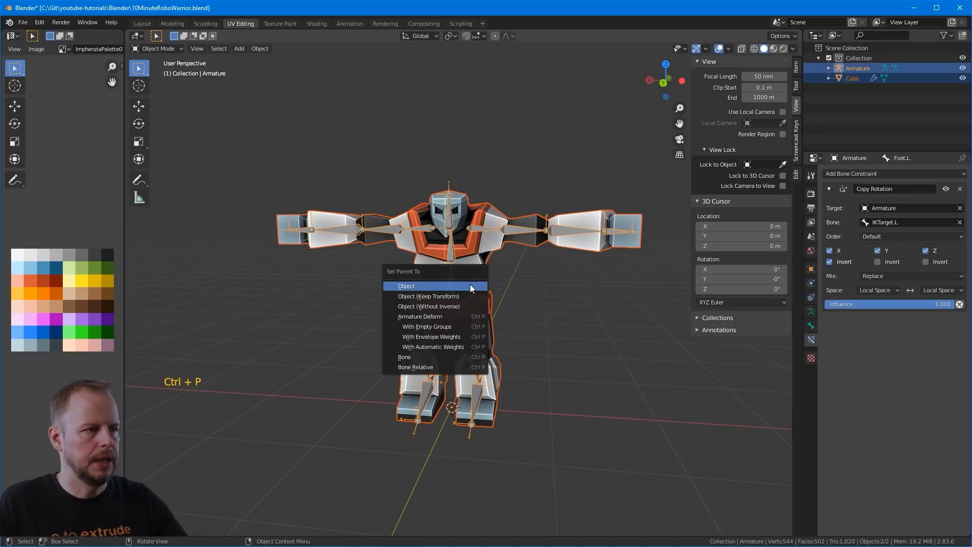
{"action": "left_click", "coordinate": [449, 326]}
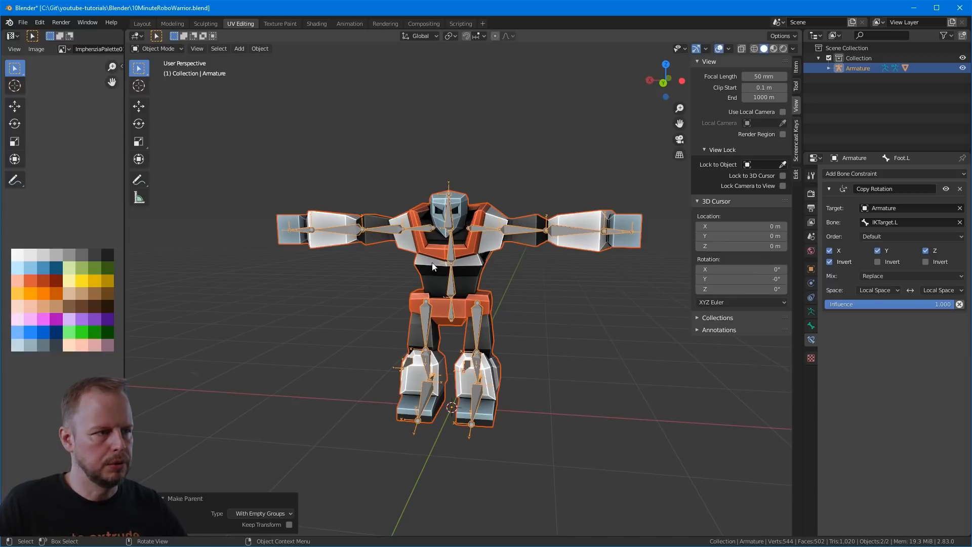
Step: Enter Edit Mode on the robot mesh and select all linked faces of the orange pelvis part
{"action": "left_click", "coordinate": [450, 276]}
{"action": "scroll", "coordinate": [509, 366], "scroll_direction": "up", "scroll_amount": 4}
{"action": "middle_click_drag", "start_coordinate": [539, 347], "coordinate": [488, 272], "text": "shift"}
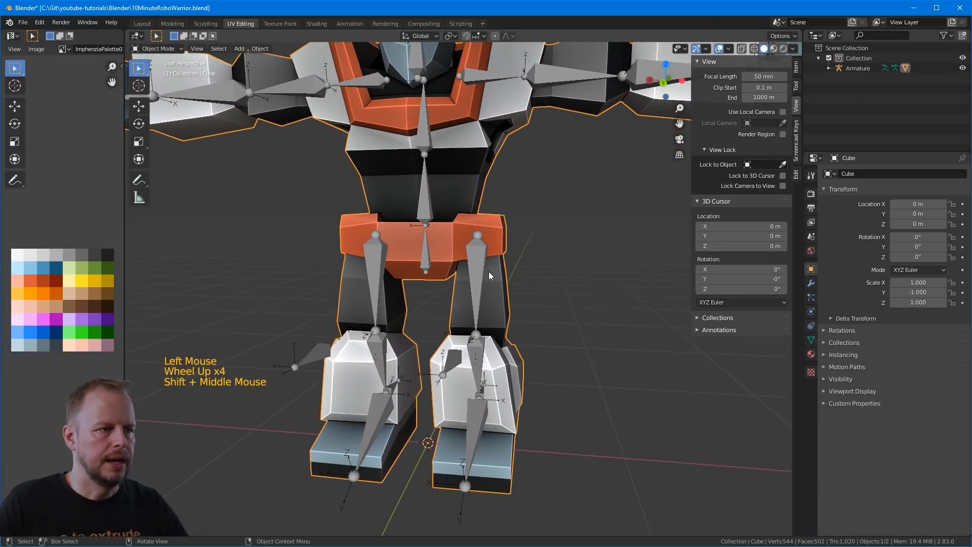
{"action": "left_click", "coordinate": [497, 236]}
{"action": "key", "text": "Tab"}
{"action": "left_click", "coordinate": [477, 248]}
{"action": "left_click", "coordinate": [406, 250]}
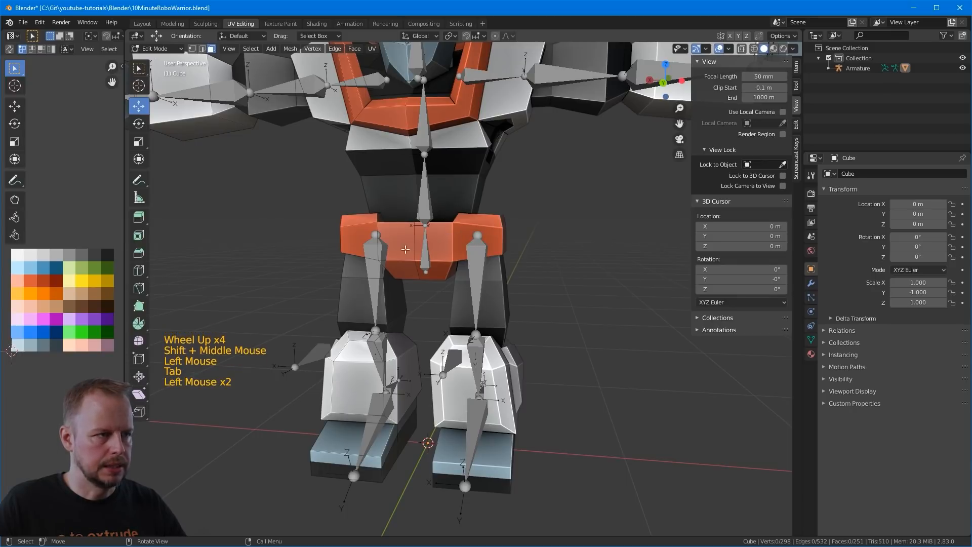
{"action": "left_click", "coordinate": [405, 250]}
{"action": "scroll", "coordinate": [405, 249], "scroll_direction": "down", "scroll_amount": 2}
{"action": "middle_click_drag", "start_coordinate": [406, 248], "coordinate": [407, 231]}
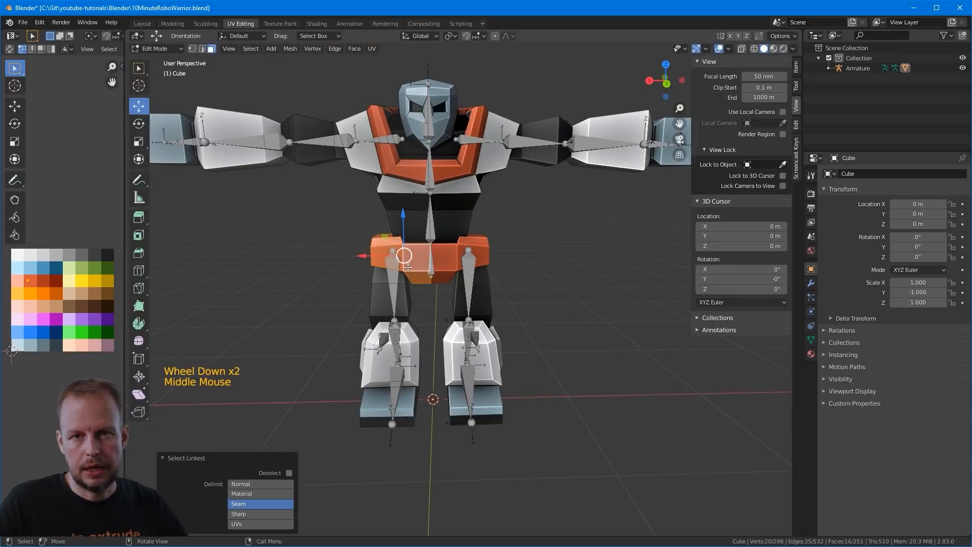
{"action": "middle_click_drag", "start_coordinate": [408, 267], "coordinate": [416, 264]}
Step: Assign the selected pelvis geometry to the Root vertex group with a weight of 1.000
{"action": "left_click", "coordinate": [810, 341]}
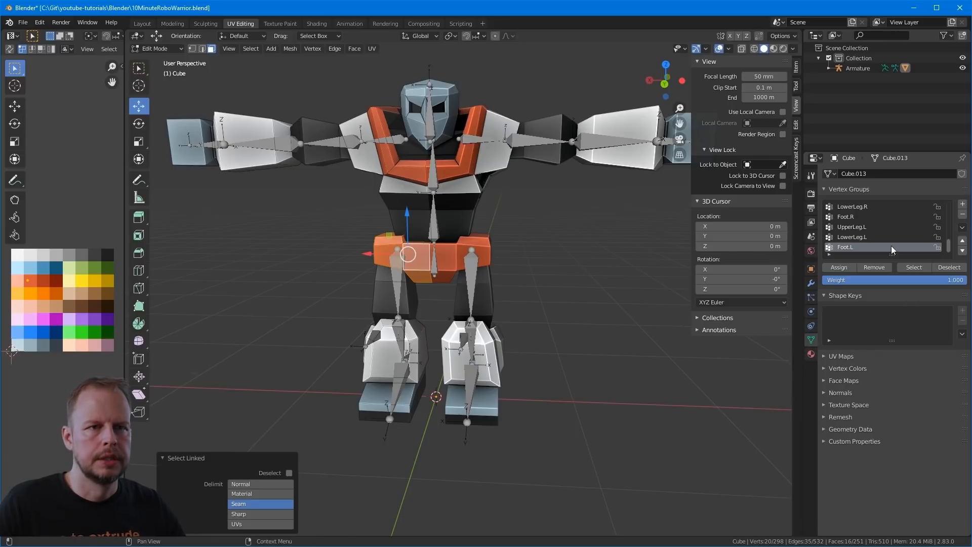
{"action": "scroll", "coordinate": [883, 238], "scroll_direction": "down", "scroll_amount": 2}
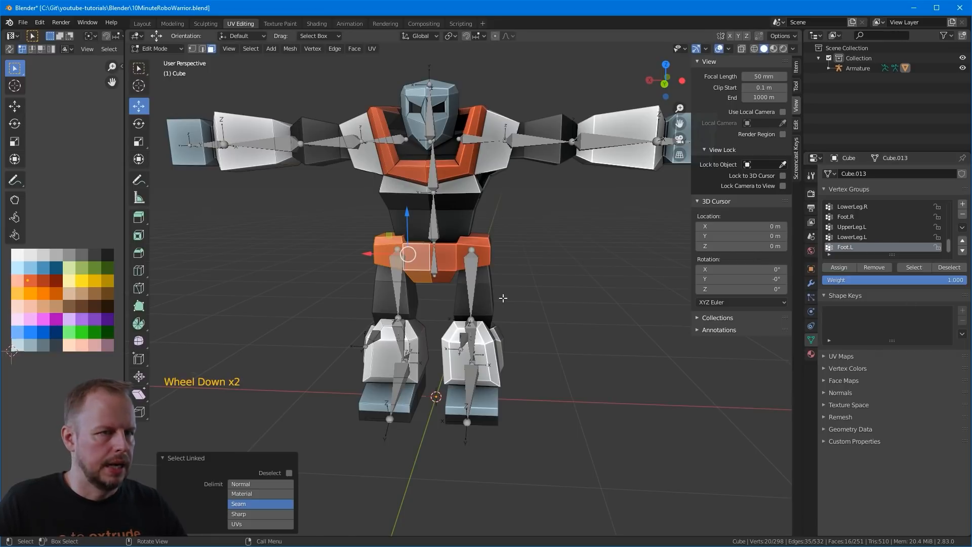
{"action": "scroll", "coordinate": [865, 238], "scroll_direction": "up", "scroll_amount": 1}
{"action": "scroll", "coordinate": [864, 235], "scroll_direction": "up", "scroll_amount": 20}
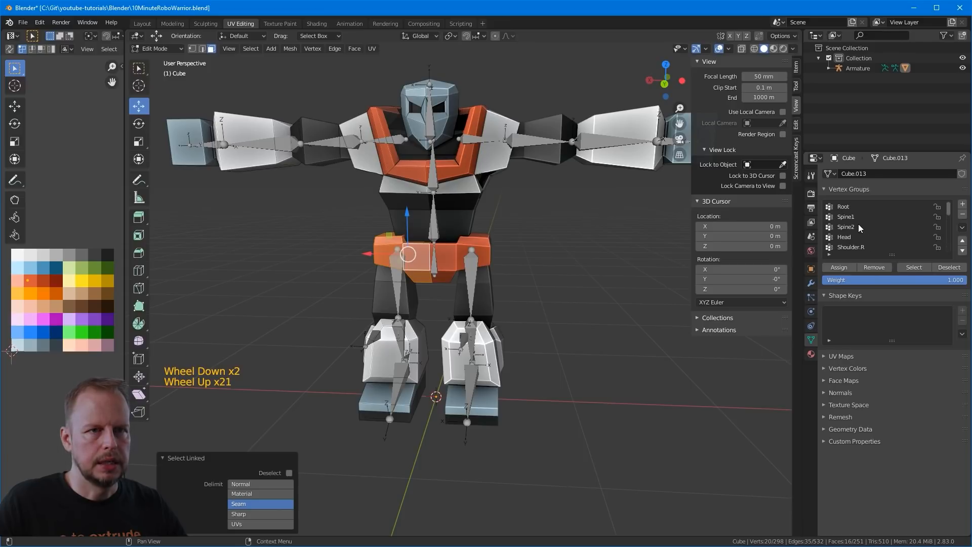
{"action": "left_click", "coordinate": [848, 208]}
{"action": "left_click", "coordinate": [838, 269]}
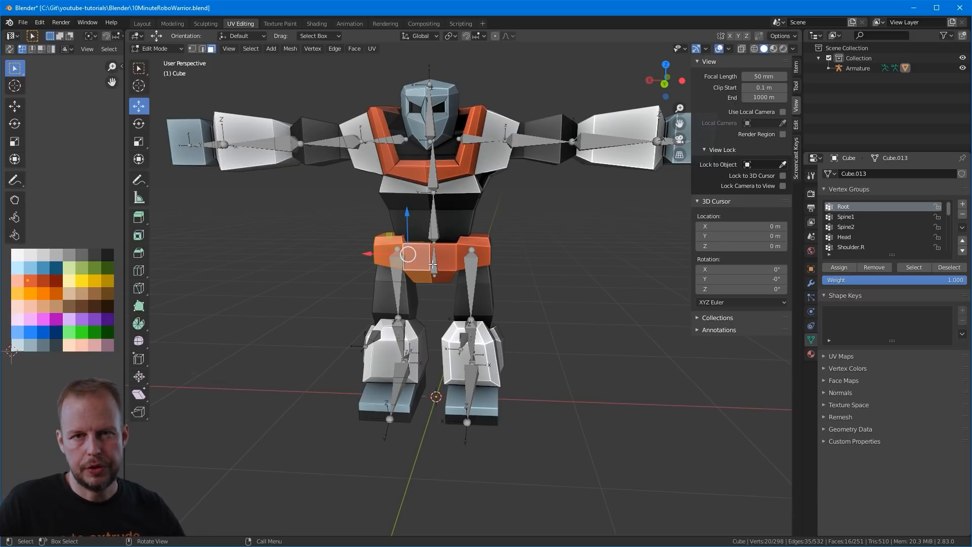
Step: Select the linked faces of the black abdomen part and assign them to the Spine1 vertex group
{"action": "left_click", "coordinate": [412, 214]}
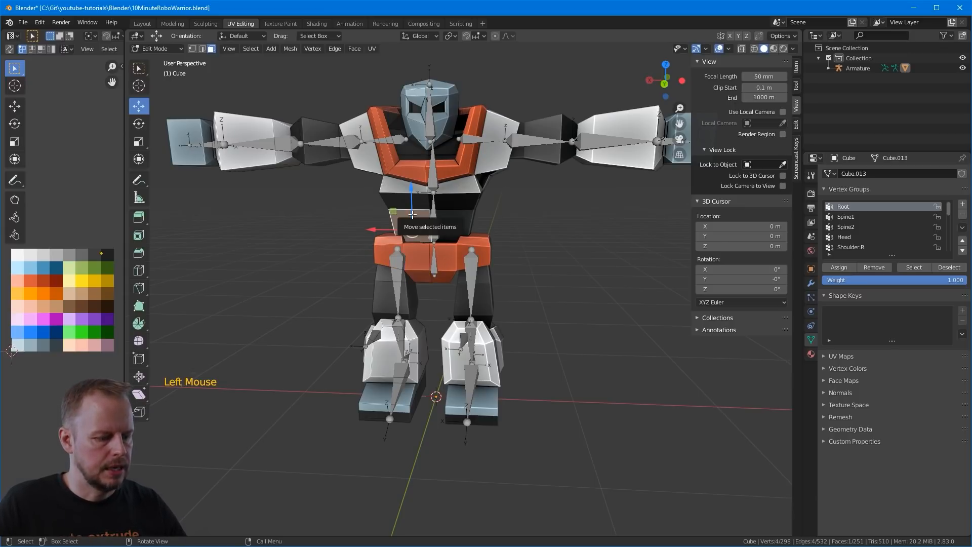
{"action": "key", "text": "l"}
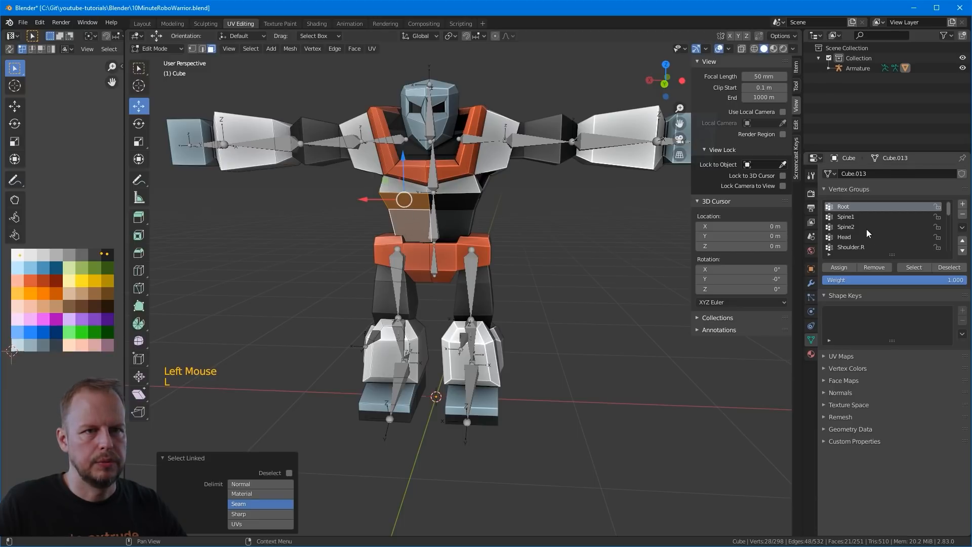
{"action": "left_click", "coordinate": [855, 216]}
{"action": "left_click", "coordinate": [843, 268]}
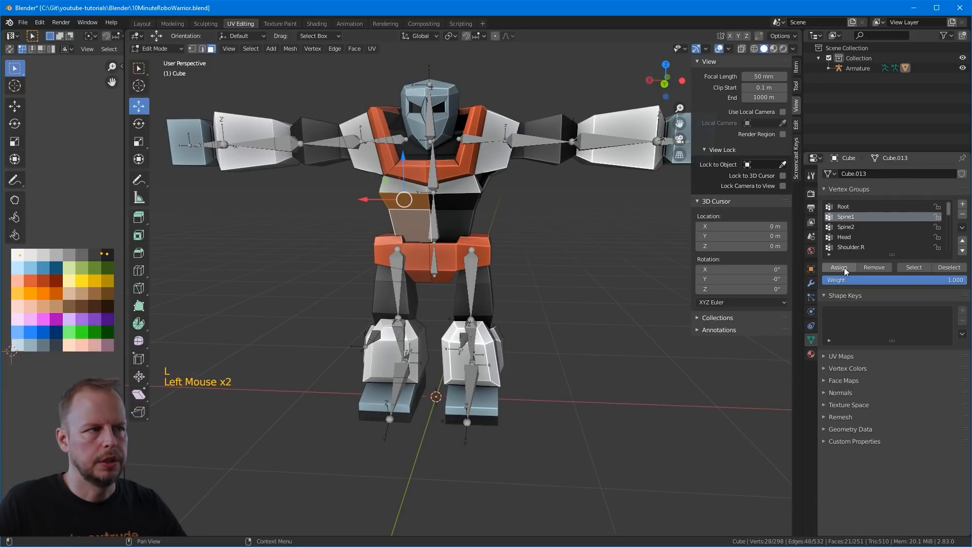
Step: Select the linked faces of the chest and shoulder part and assign them to the Spine2 vertex group
{"action": "left_click", "coordinate": [471, 187]}
{"action": "left_click", "coordinate": [398, 181]}
{"action": "key", "text": "l"}
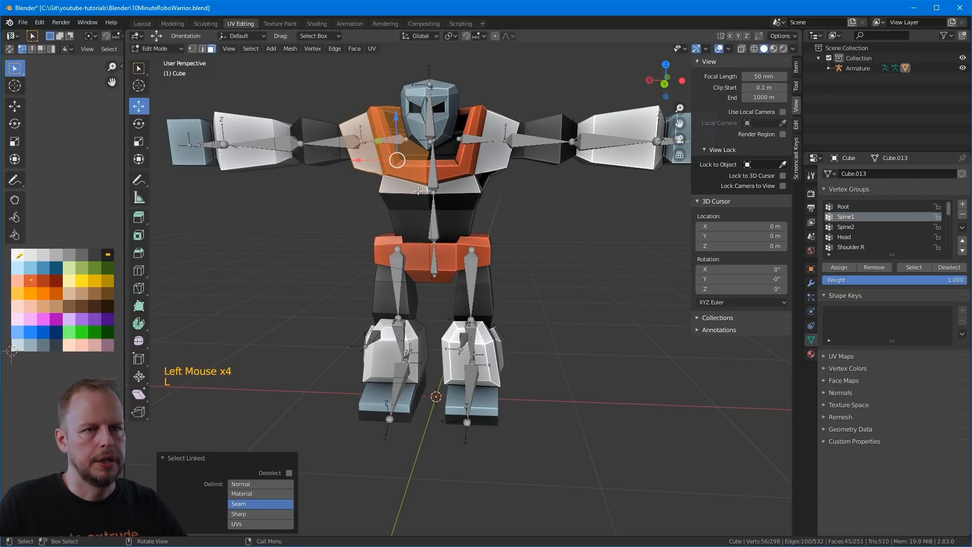
{"action": "left_click", "coordinate": [851, 227]}
{"action": "left_click", "coordinate": [839, 267]}
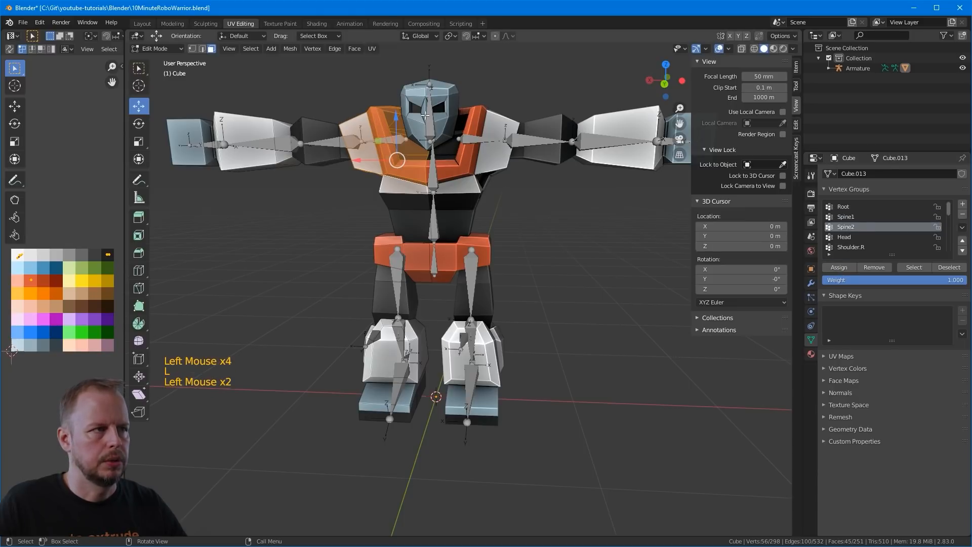
Step: Select the linked faces of the robot's head and assign them to the Head vertex group
{"action": "left_click", "coordinate": [419, 96]}
{"action": "left_click", "coordinate": [418, 95]}
{"action": "key", "text": "l"}
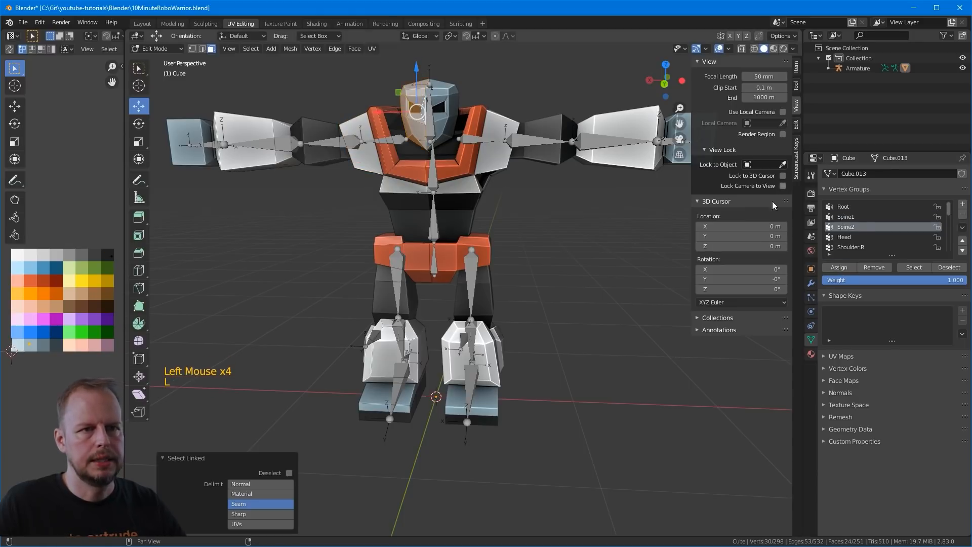
{"action": "left_click", "coordinate": [857, 237]}
{"action": "left_click", "coordinate": [830, 267]}
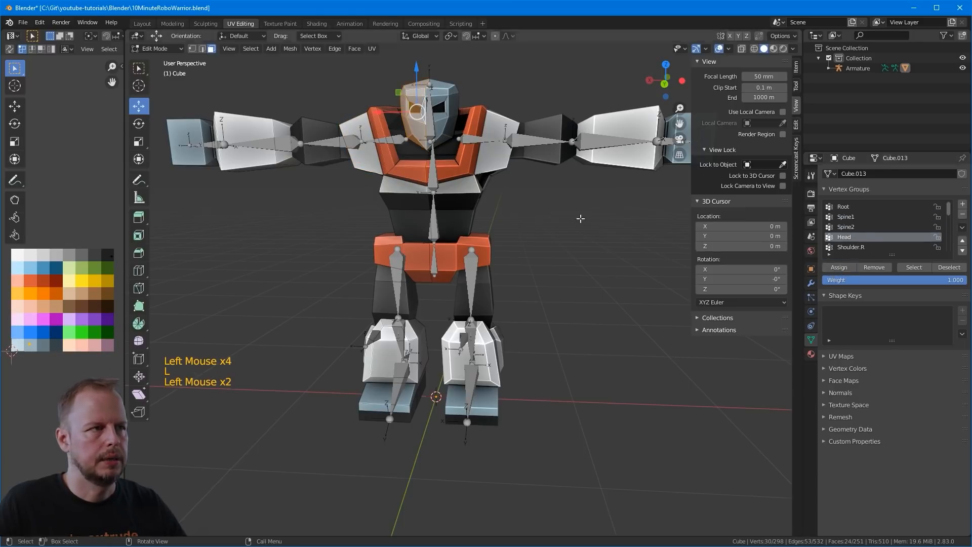
Step: Select the linked faces of the black right upper arm and assign them to the UpperArm.R vertex group
{"action": "left_click", "coordinate": [316, 132]}
{"action": "key", "text": "l"}
{"action": "scroll", "coordinate": [865, 232], "scroll_direction": "down", "scroll_amount": 2}
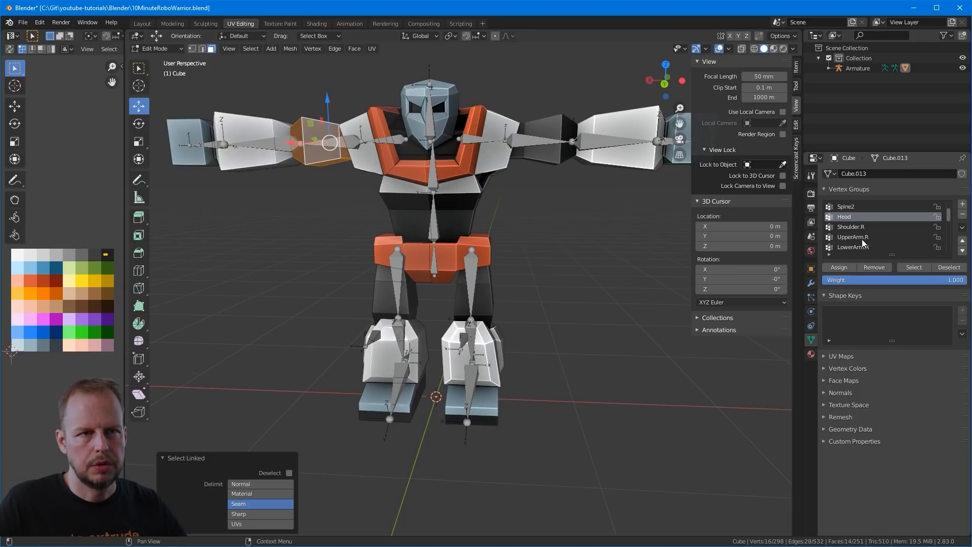
{"action": "left_click", "coordinate": [855, 237]}
{"action": "left_click", "coordinate": [839, 268]}
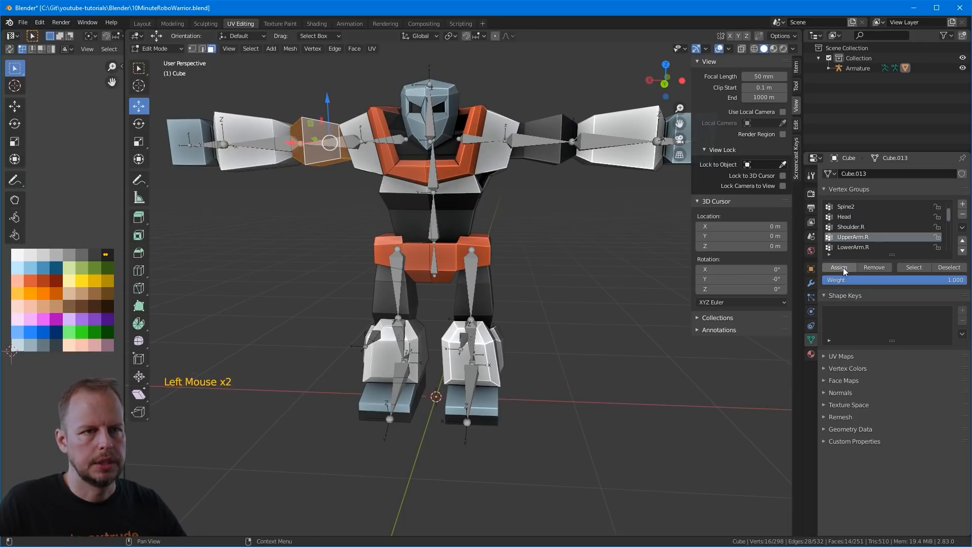
Step: Select the linked faces of the white right forearm and assign them to the LowerArm.R vertex group
{"action": "left_click", "coordinate": [262, 120]}
{"action": "left_click", "coordinate": [262, 121]}
{"action": "key", "text": "l"}
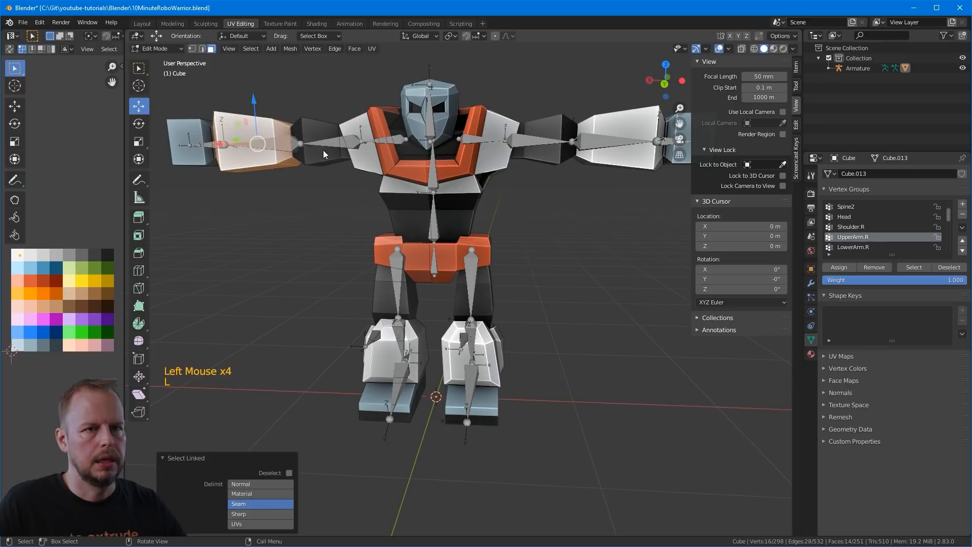
{"action": "left_click", "coordinate": [856, 247]}
{"action": "left_click", "coordinate": [839, 268]}
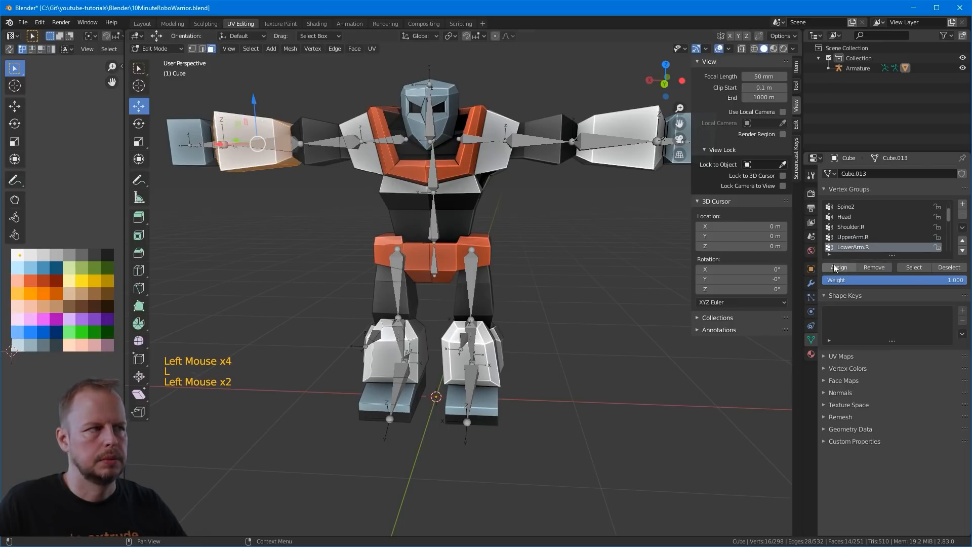
Step: Select the linked faces of the blue right hand and assign them to the Hand.R vertex group
{"action": "left_click", "coordinate": [185, 126]}
{"action": "key", "text": "l"}
{"action": "scroll", "coordinate": [861, 238], "scroll_direction": "down", "scroll_amount": 1}
{"action": "left_click", "coordinate": [853, 247]}
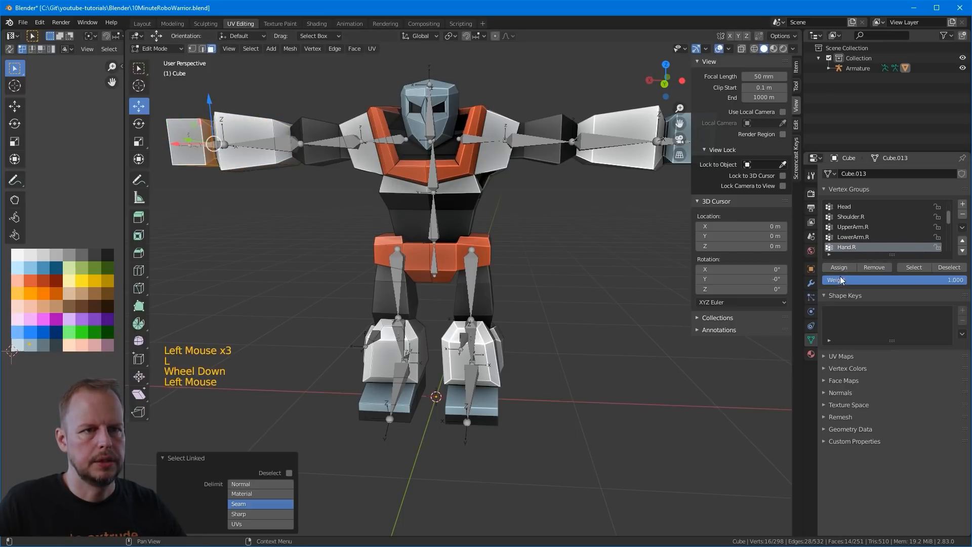
{"action": "left_click", "coordinate": [839, 267]}
Step: Select the linked faces of the black right thigh and assign them to the UpperLeg.R vertex group
{"action": "left_click", "coordinate": [384, 295]}
{"action": "key", "text": "l"}
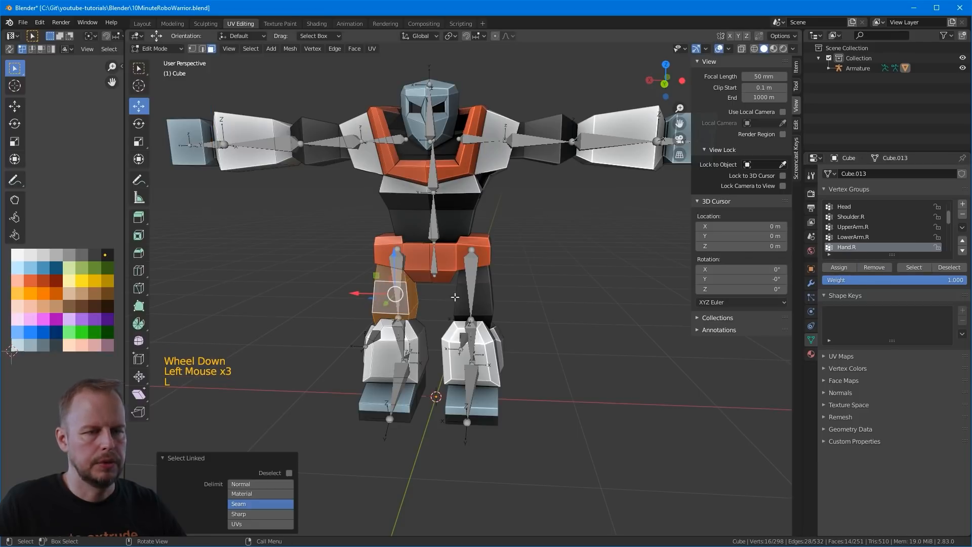
{"action": "scroll", "coordinate": [866, 238], "scroll_direction": "down", "scroll_amount": 2}
{"action": "scroll", "coordinate": [862, 240], "scroll_direction": "down", "scroll_amount": 4}
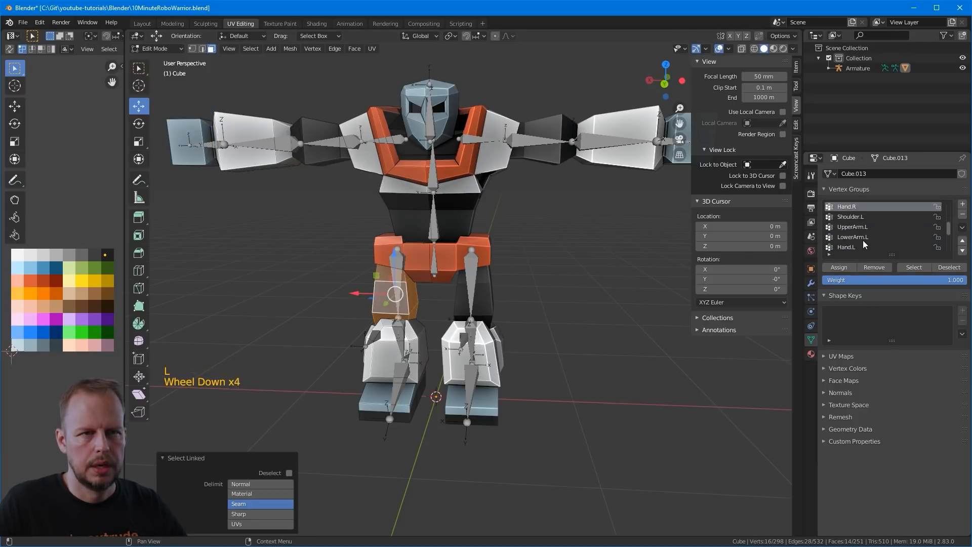
{"action": "left_click", "coordinate": [860, 238]}
{"action": "left_click", "coordinate": [846, 266]}
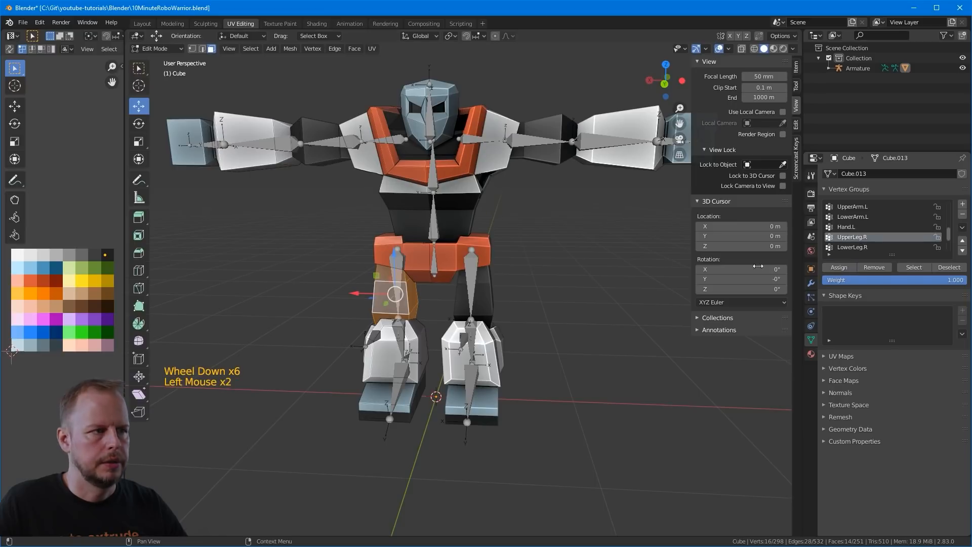
Step: Select the linked faces of the white right lower leg and assign them to the LowerLeg.R vertex group
{"action": "scroll", "coordinate": [400, 324], "scroll_direction": "down", "scroll_amount": 1}
{"action": "left_click", "coordinate": [397, 335]}
{"action": "key", "text": "l"}
{"action": "scroll", "coordinate": [865, 238], "scroll_direction": "down", "scroll_amount": 1}
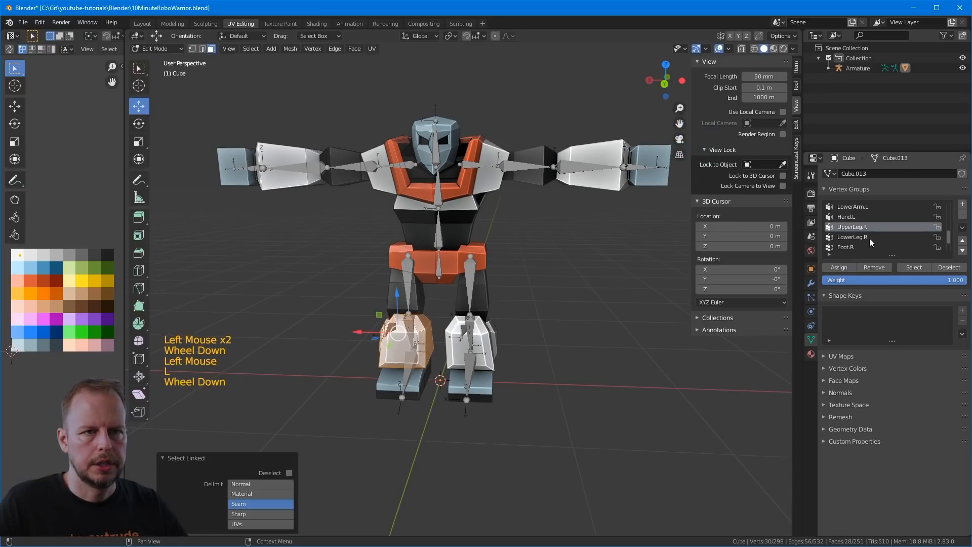
{"action": "left_click", "coordinate": [861, 237]}
{"action": "left_click", "coordinate": [839, 267]}
Step: Select the linked faces of the right foot and assign them to the Foot.R vertex group
{"action": "left_click", "coordinate": [839, 267]}
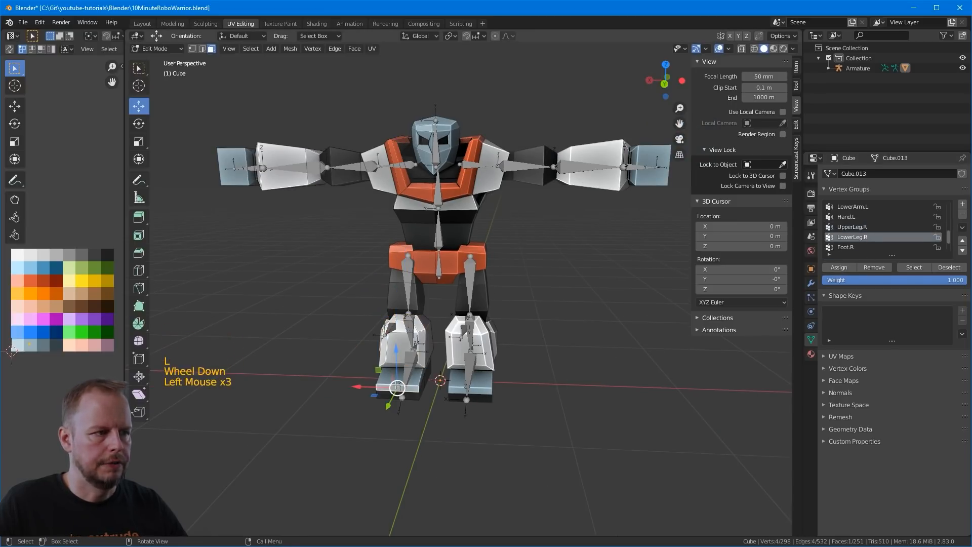
{"action": "key", "text": "l"}
{"action": "left_click", "coordinate": [855, 247]}
{"action": "left_click", "coordinate": [839, 266]}
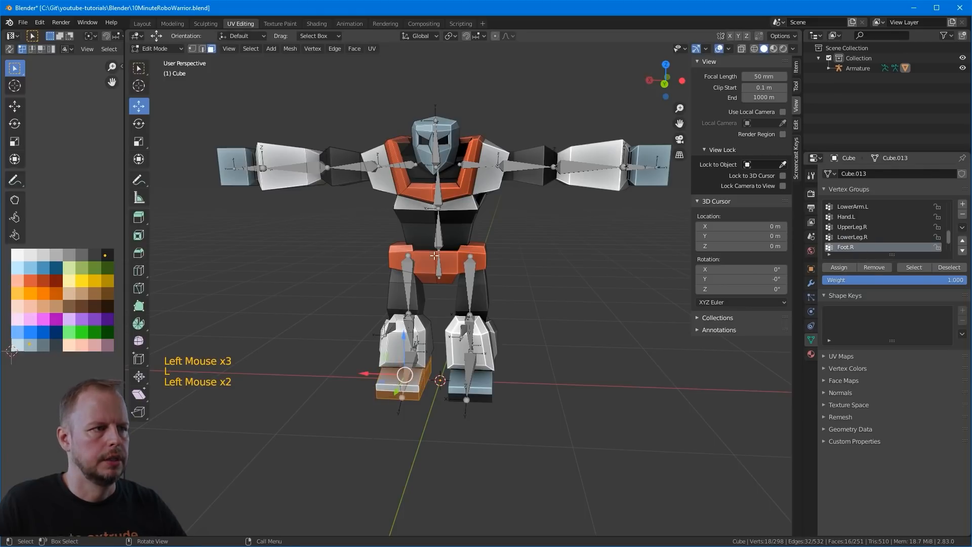
Step: Switch from mesh editing to the armature's Pose Mode and try moving the Root bone to test the leg rig
{"action": "left_click", "coordinate": [438, 238]}
{"action": "key", "text": "ctrl+Tab"}
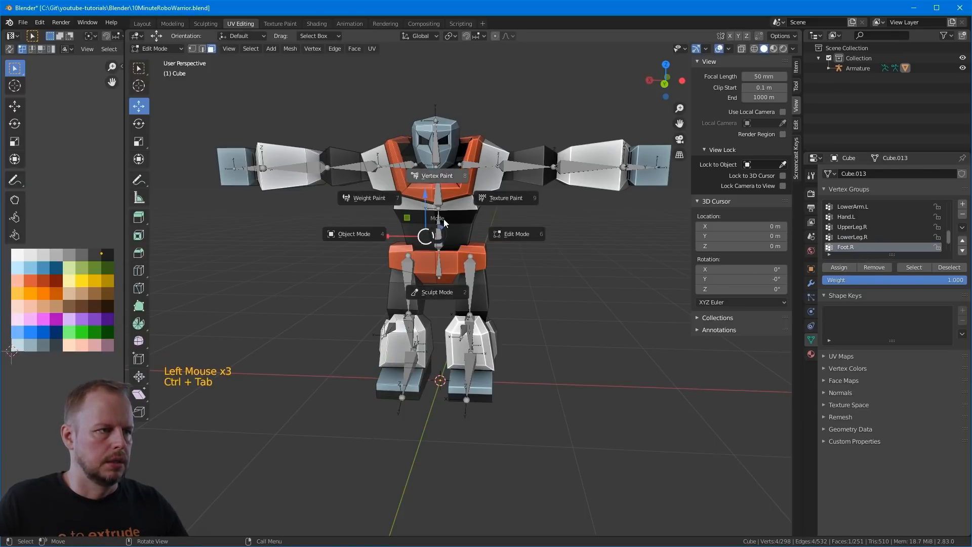
{"action": "key", "text": "Tab"}
{"action": "left_click", "coordinate": [438, 236]}
{"action": "key", "text": "Tab"}
{"action": "left_click", "coordinate": [438, 256]}
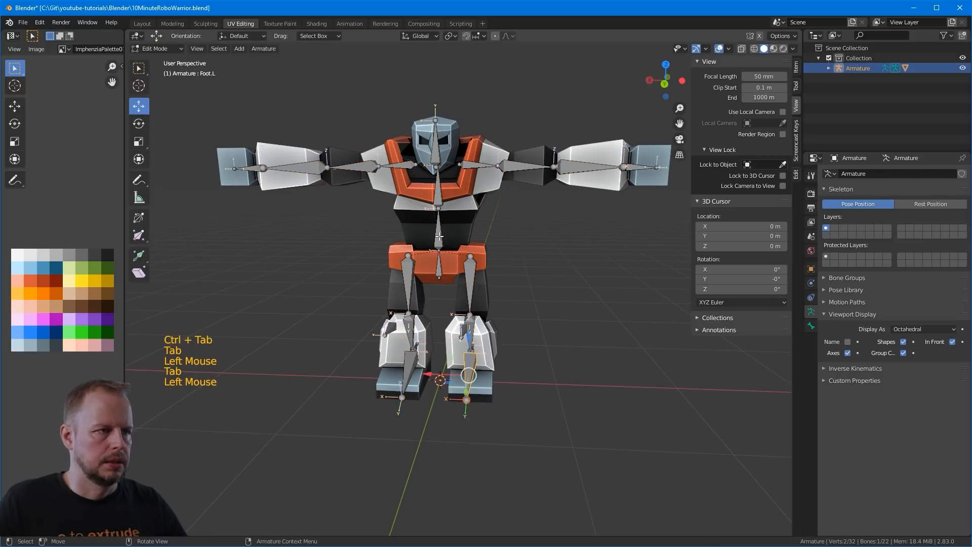
{"action": "key", "text": "ctrl+Tab"}
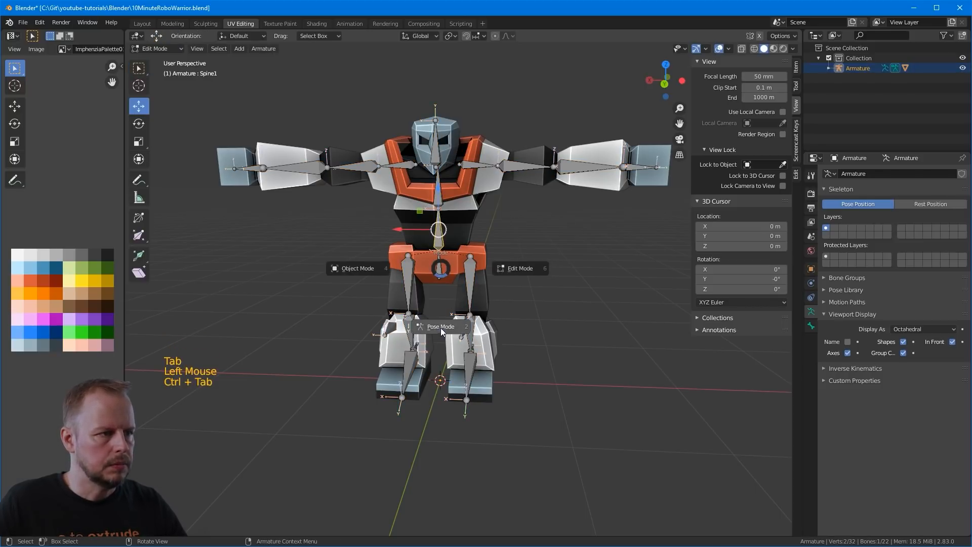
{"action": "left_click", "coordinate": [443, 265]}
{"action": "key", "text": "g"}
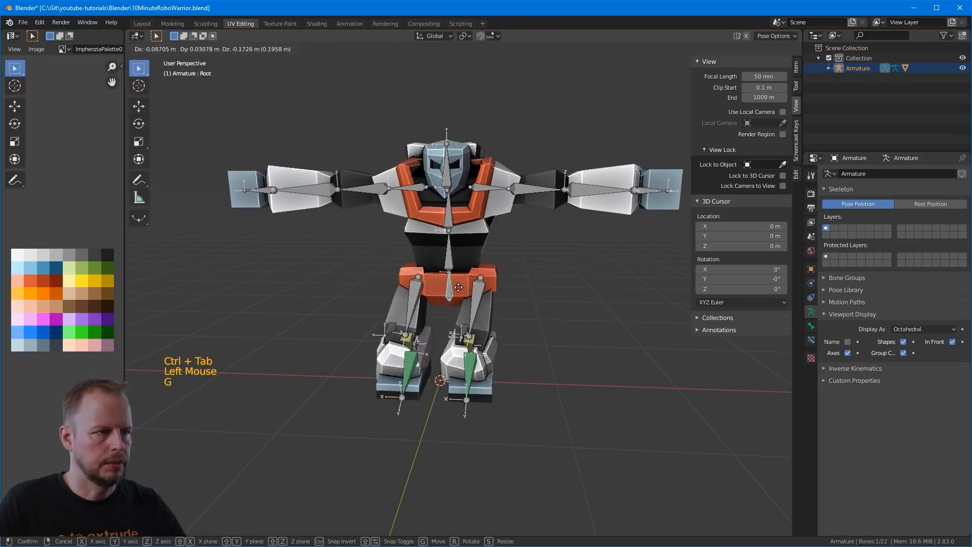
{"action": "left_click", "coordinate": [476, 314]}
Step: Leave the armature's Pose Mode and return to Edit Mode on the robot mesh
{"action": "middle_click_drag", "start_coordinate": [476, 315], "coordinate": [405, 242]}
{"action": "middle_click_drag", "start_coordinate": [658, 165], "coordinate": [577, 177]}
{"action": "middle_click_drag", "start_coordinate": [476, 195], "coordinate": [541, 174]}
{"action": "left_click", "coordinate": [541, 175]}
{"action": "key", "text": "Tab"}
{"action": "left_click", "coordinate": [543, 174]}
{"action": "key", "text": "Tab"}
{"action": "left_click", "coordinate": [541, 190]}
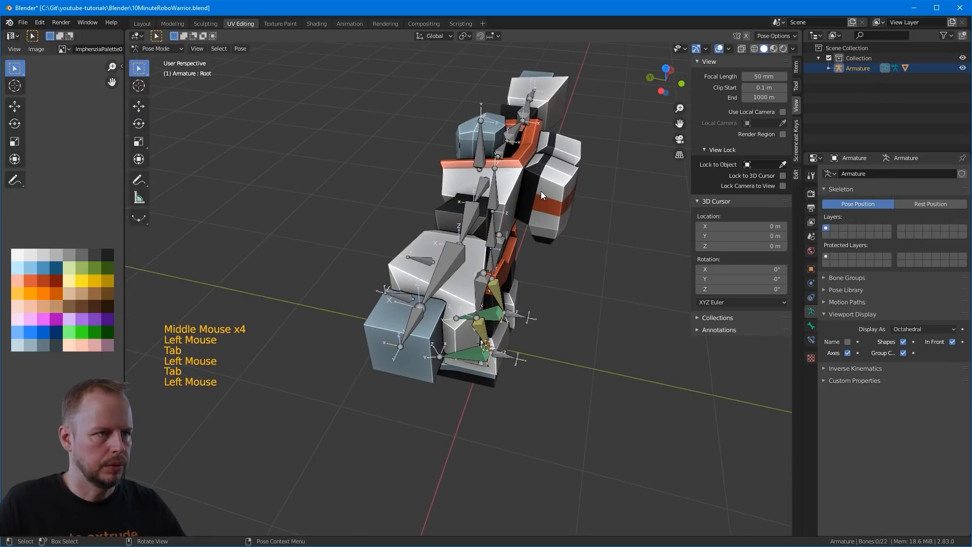
{"action": "key", "text": "Tab"}
{"action": "key", "text": "ctrl+Tab"}
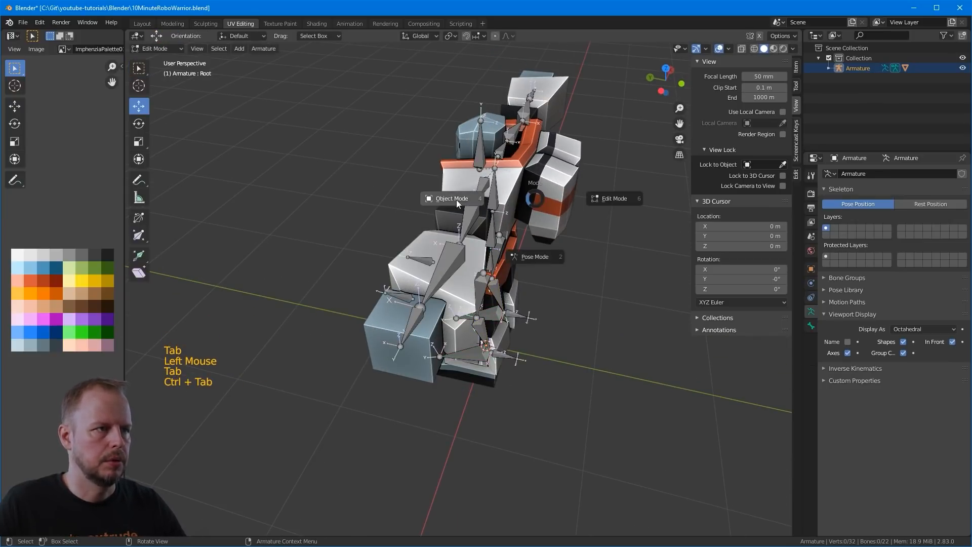
{"action": "left_click", "coordinate": [548, 175]}
{"action": "key", "text": "Tab"}
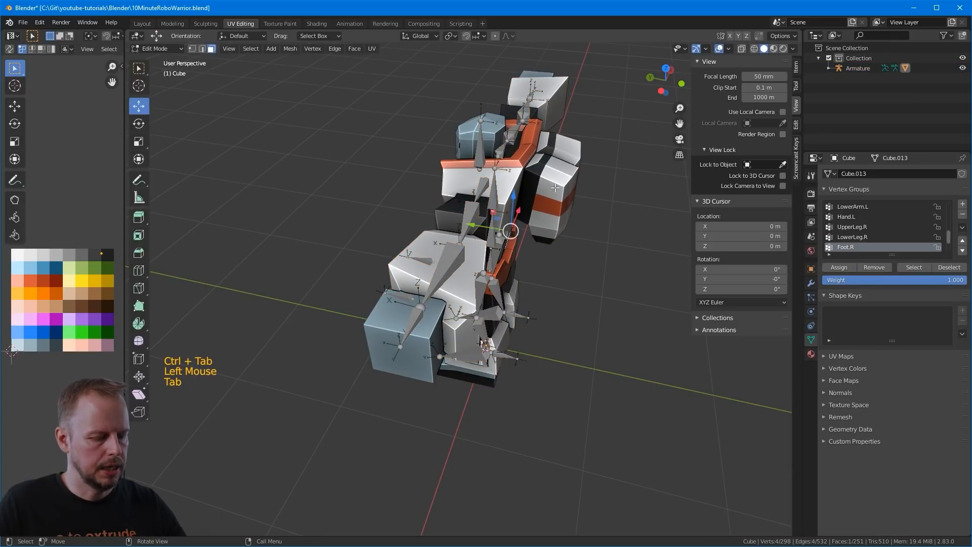
Step: Select the linked faces of the right white-and-orange pod on the robot's back and assign them to the Spine2 vertex group
{"action": "left_click", "coordinate": [555, 188]}
{"action": "key", "text": "l"}
{"action": "middle_click_drag", "start_coordinate": [599, 180], "coordinate": [582, 111]}
{"action": "scroll", "coordinate": [874, 223], "scroll_direction": "up", "scroll_amount": 5}
{"action": "scroll", "coordinate": [874, 222], "scroll_direction": "up", "scroll_amount": 6}
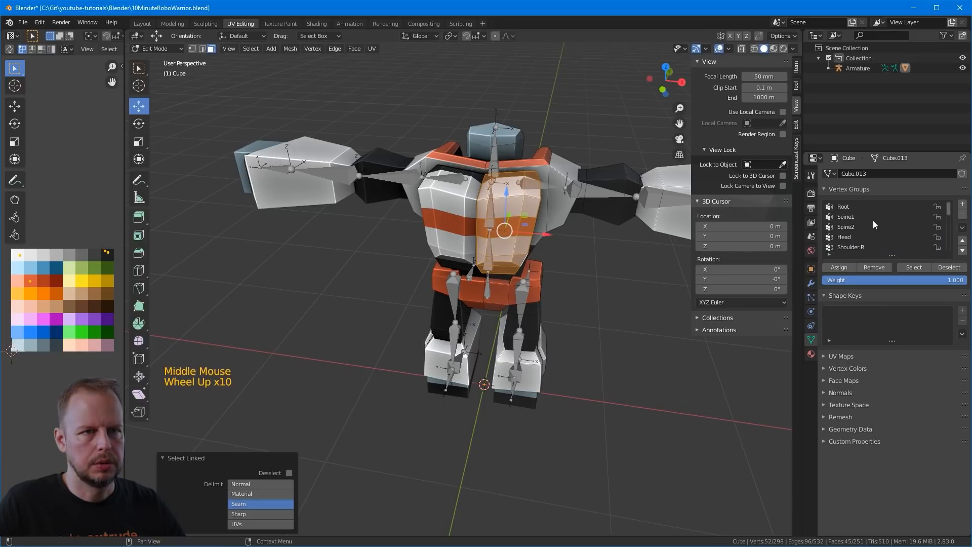
{"action": "left_click", "coordinate": [850, 226]}
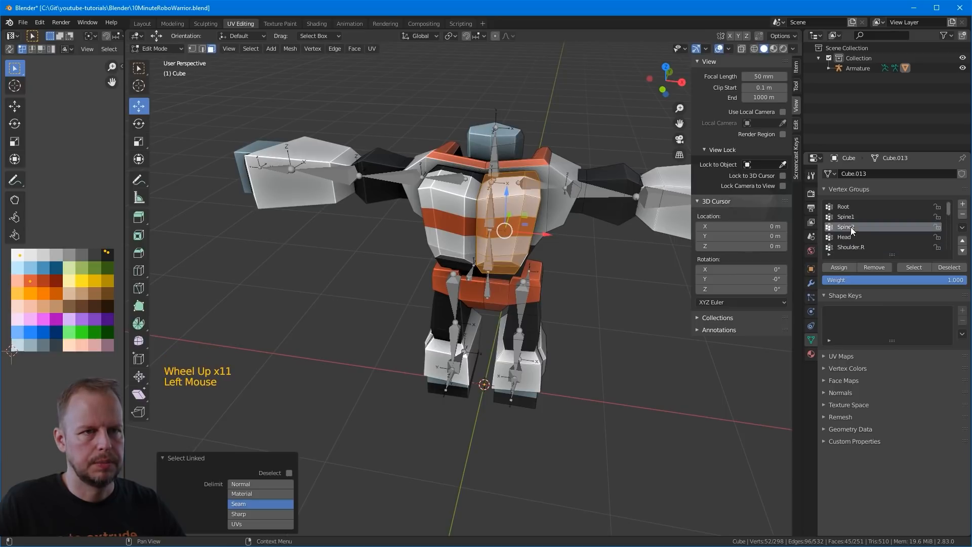
{"action": "left_click", "coordinate": [844, 268]}
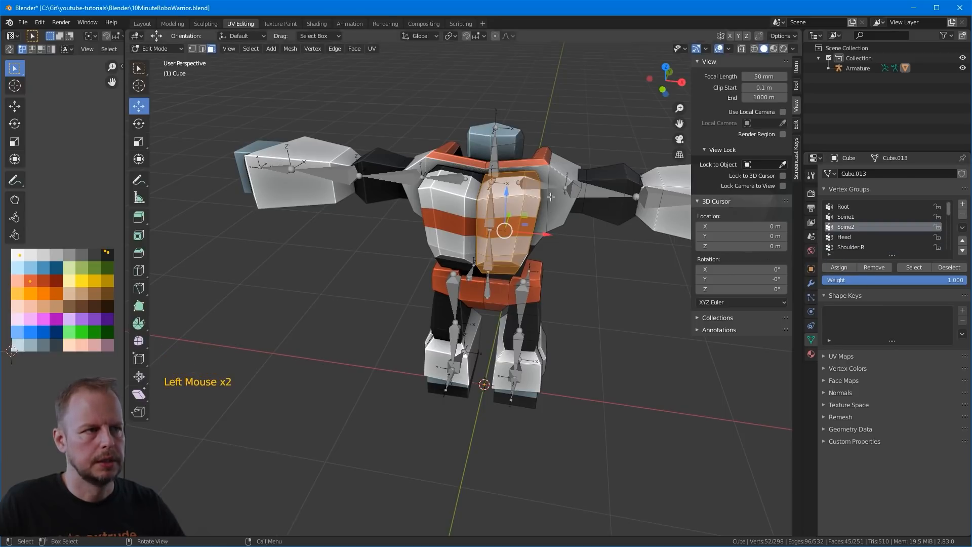
Step: Leave mesh editing, put the armature in Pose Mode and select the Root bone
{"action": "middle_click_drag", "start_coordinate": [553, 195], "coordinate": [547, 191]}
{"action": "key", "text": "ctrl+Tab"}
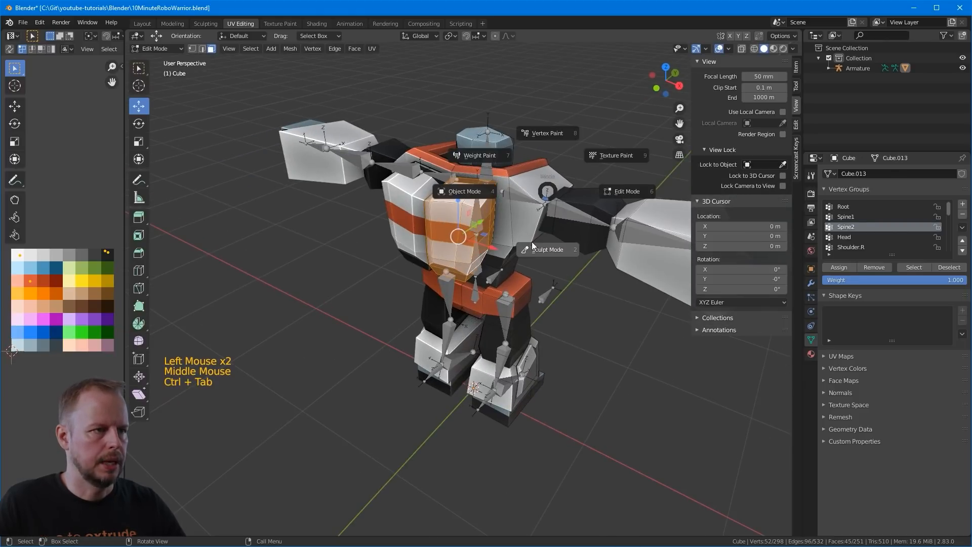
{"action": "left_click", "coordinate": [500, 191]}
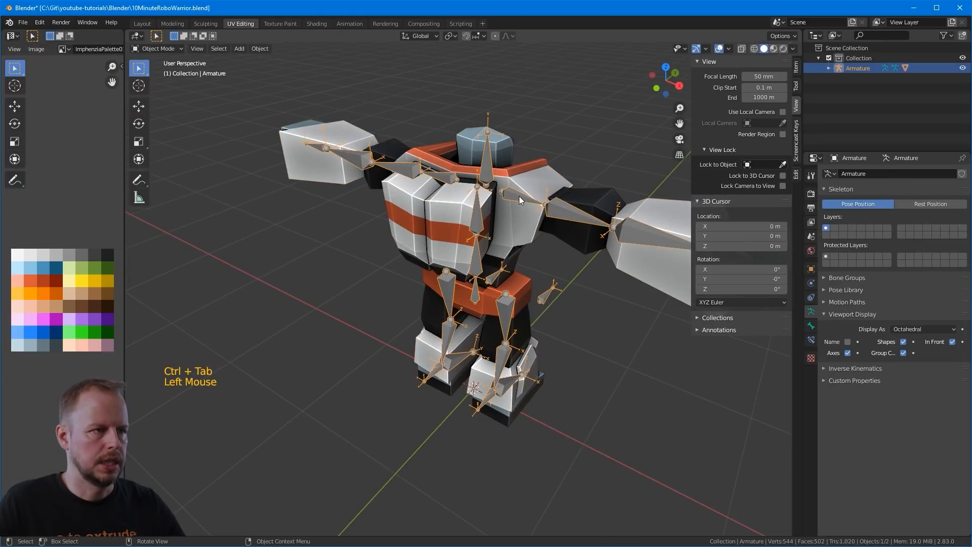
{"action": "key", "text": "ctrl+Tab"}
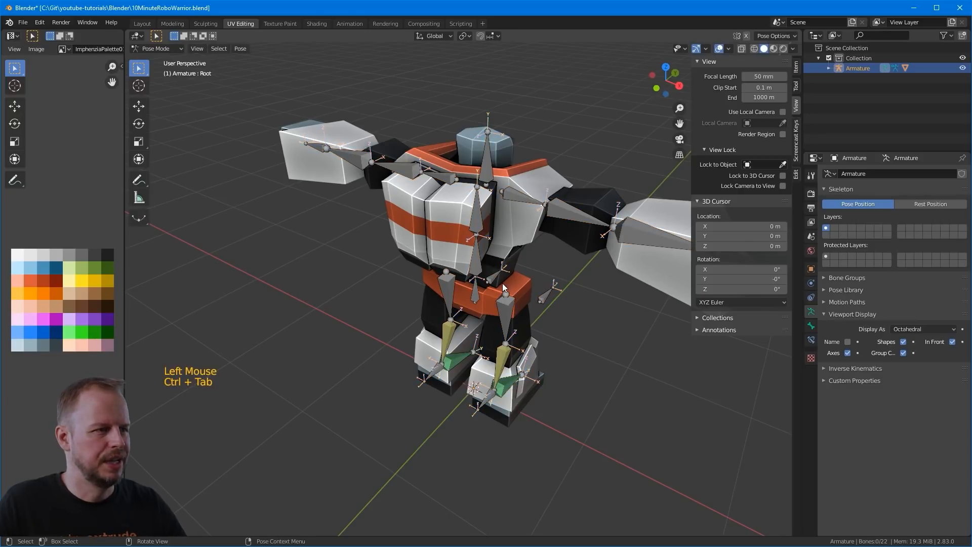
{"action": "left_click", "coordinate": [518, 202]}
{"action": "middle_click_drag", "start_coordinate": [487, 262], "coordinate": [496, 277]}
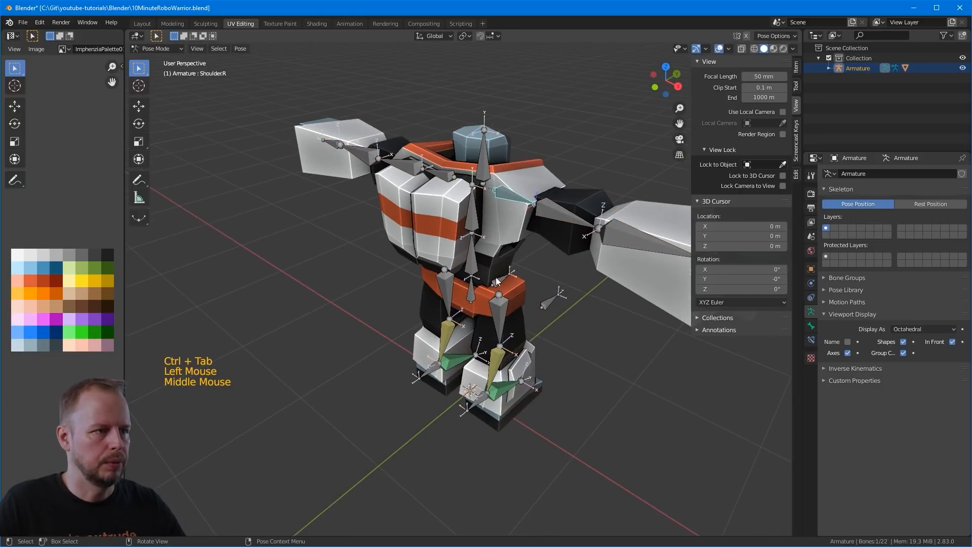
{"action": "left_click", "coordinate": [474, 293]}
Step: Try lowering the Root bone by about 0.33 m to test how the legs bend, and undo the move
{"action": "key", "text": "g"}
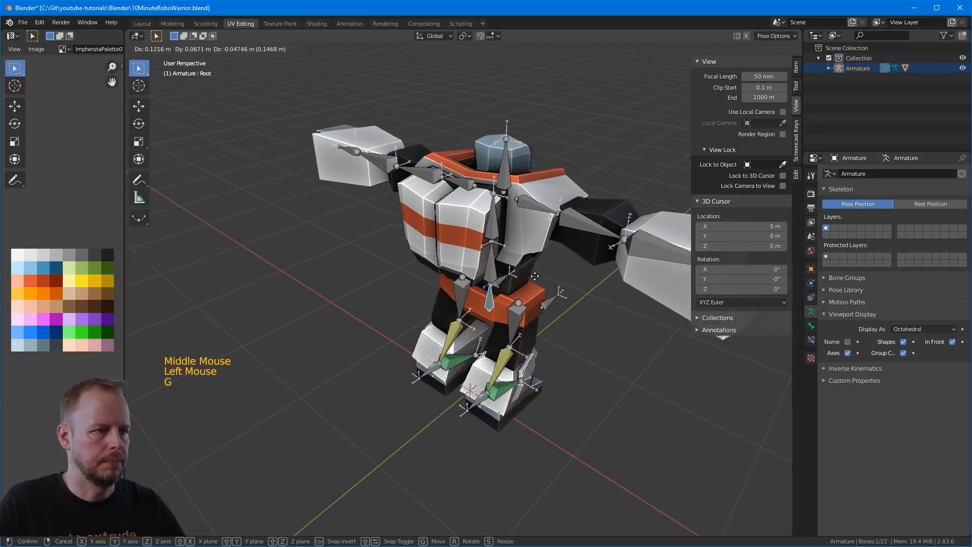
{"action": "right_click", "coordinate": [525, 284]}
{"action": "middle_click_drag", "start_coordinate": [524, 284], "coordinate": [484, 260]}
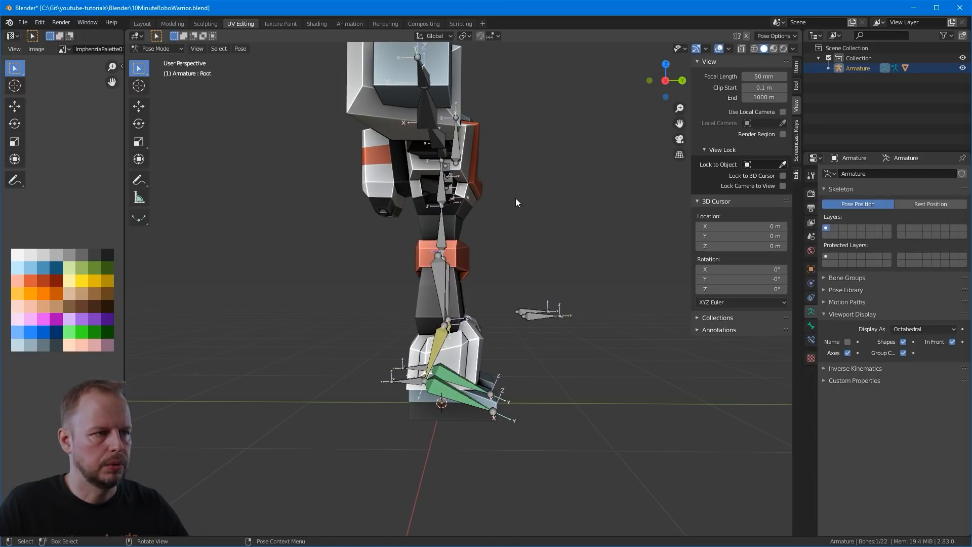
{"action": "key", "text": "g"}
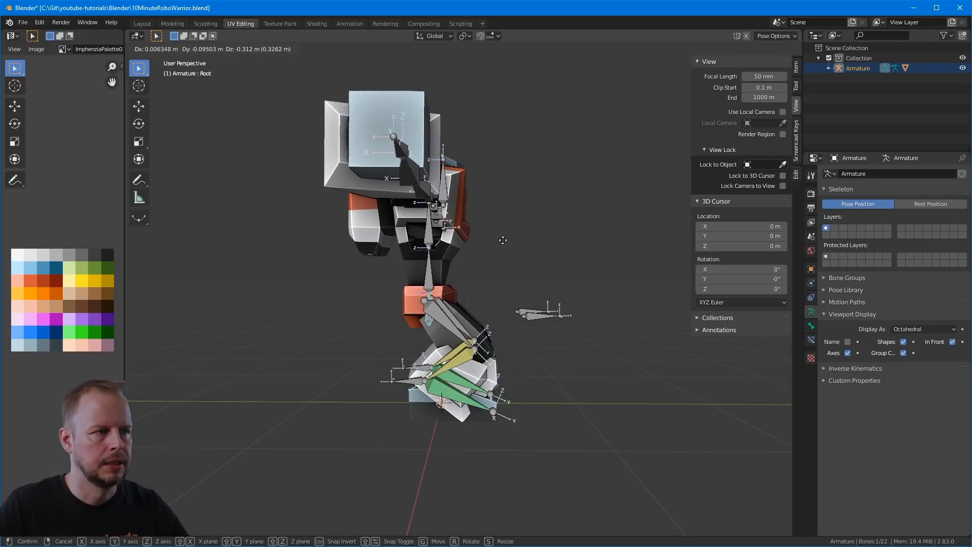
{"action": "left_click", "coordinate": [501, 242]}
{"action": "middle_click_drag", "start_coordinate": [501, 241], "coordinate": [478, 284]}
{"action": "scroll", "coordinate": [487, 256], "scroll_direction": "up", "scroll_amount": 4}
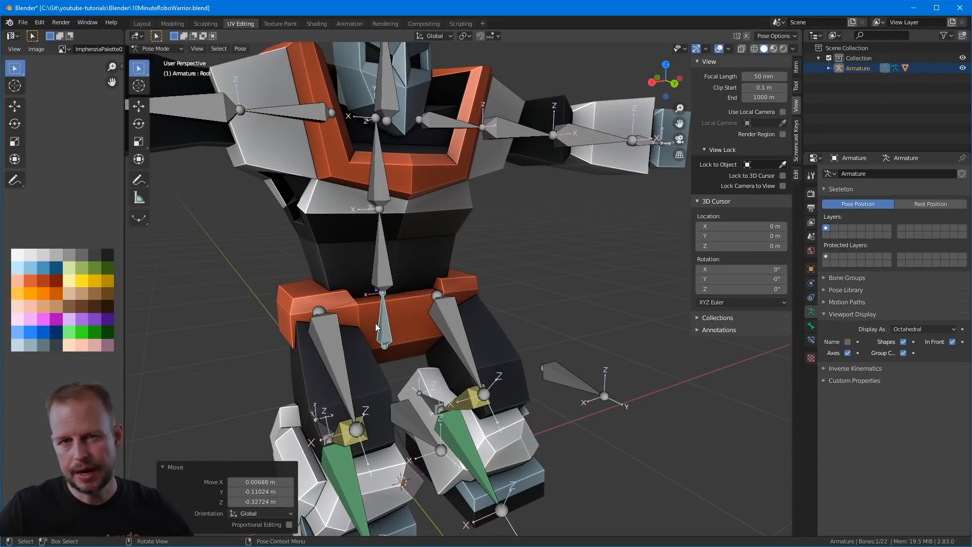
{"action": "scroll", "coordinate": [446, 265], "scroll_direction": "down", "scroll_amount": 3}
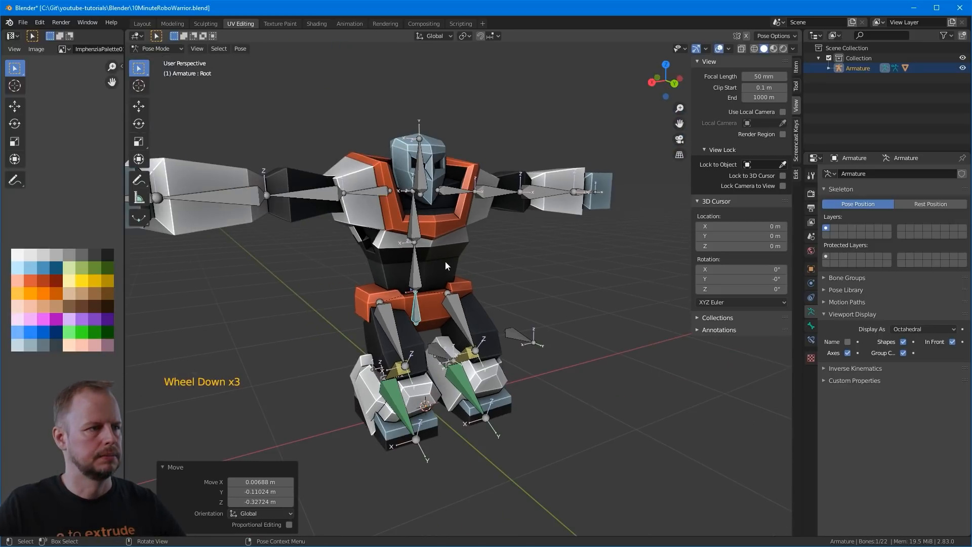
{"action": "key", "text": "ctrl+z"}
{"action": "left_click", "coordinate": [445, 265]}
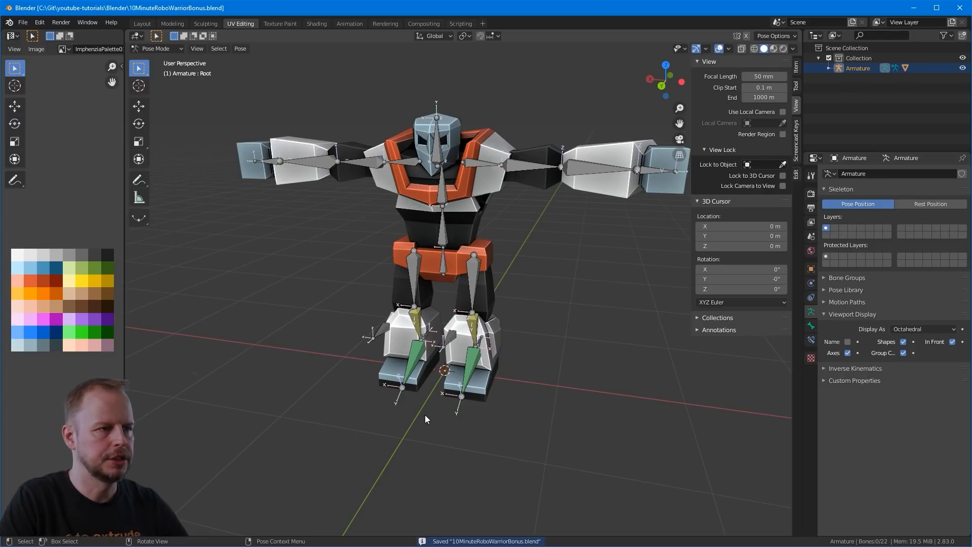
Step: Open the Animation workspace, set the viewport shading color to Texture, and frame the robot in the right orthographic view
{"action": "left_click", "coordinate": [351, 22]}
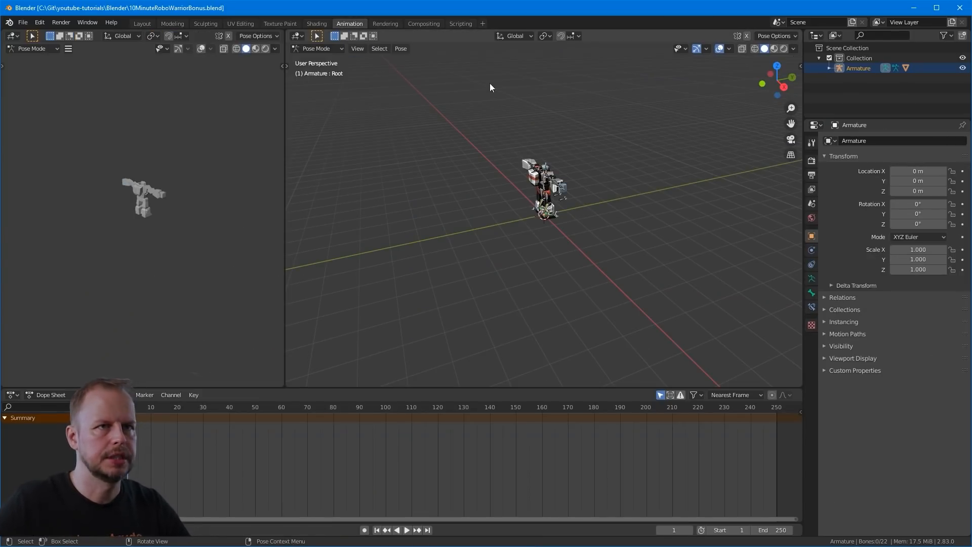
{"action": "left_click", "coordinate": [794, 49]}
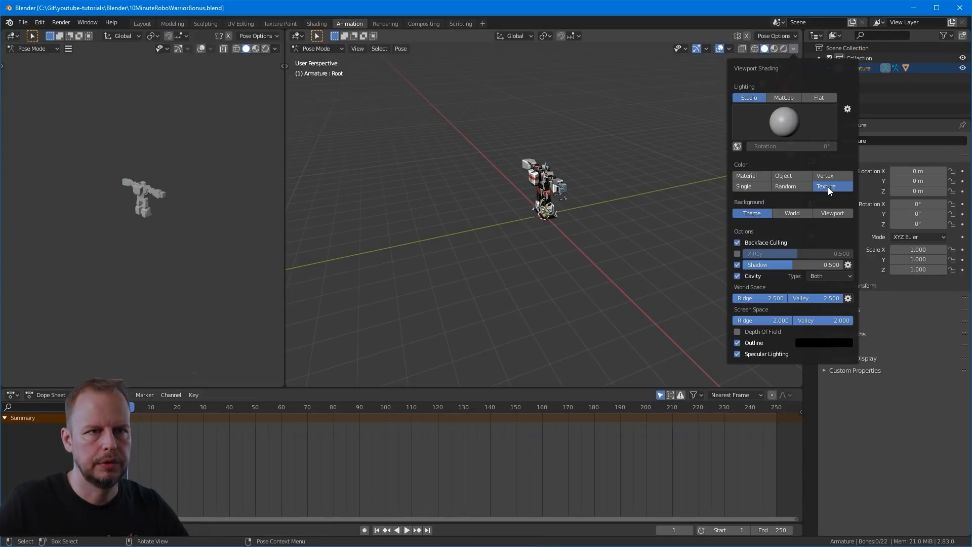
{"action": "scroll", "coordinate": [561, 222], "scroll_direction": "up", "scroll_amount": 5}
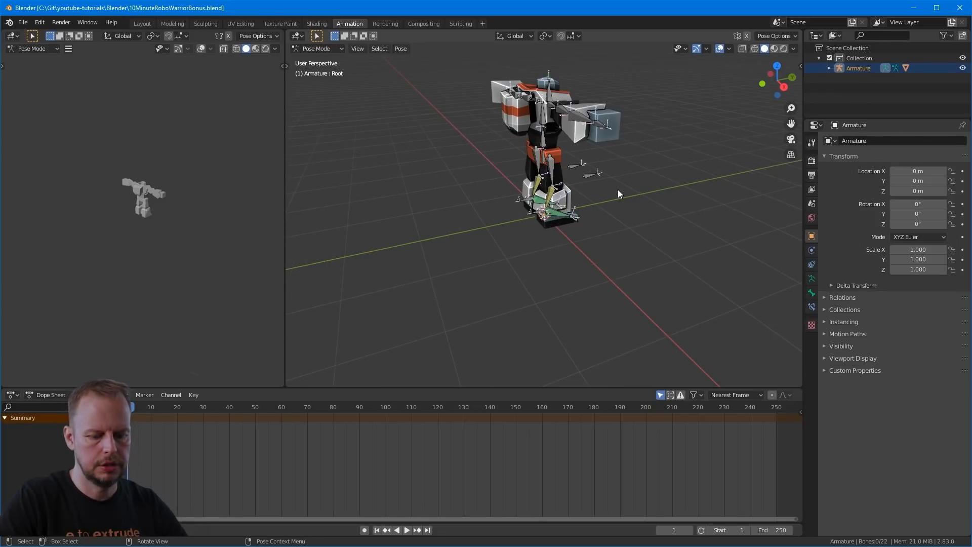
{"action": "key", "text": "ctrl+KP_1"}
{"action": "key", "text": "KP_3"}
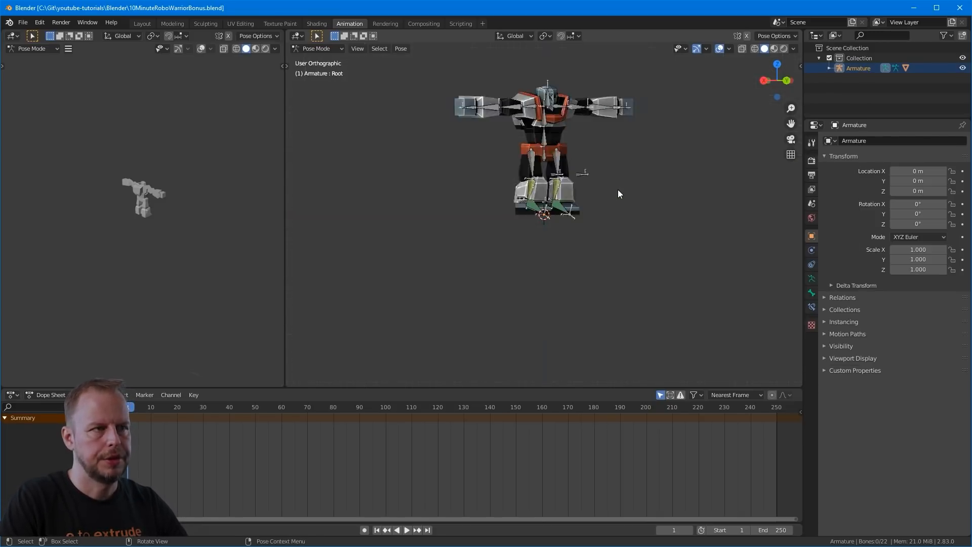
{"action": "scroll", "coordinate": [618, 190], "scroll_direction": "up", "scroll_amount": 4}
{"action": "middle_click_drag", "start_coordinate": [561, 159], "coordinate": [558, 264], "text": "shift"}
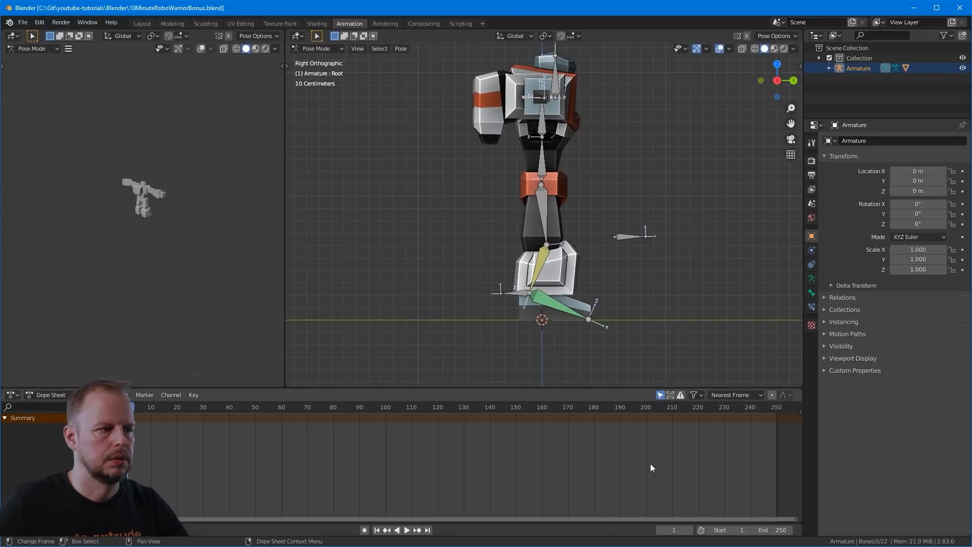
Step: Enable auto keying and lower the Root bone slightly at frame 1 in the right orthographic view so the knees bend
{"action": "left_click", "coordinate": [364, 529]}
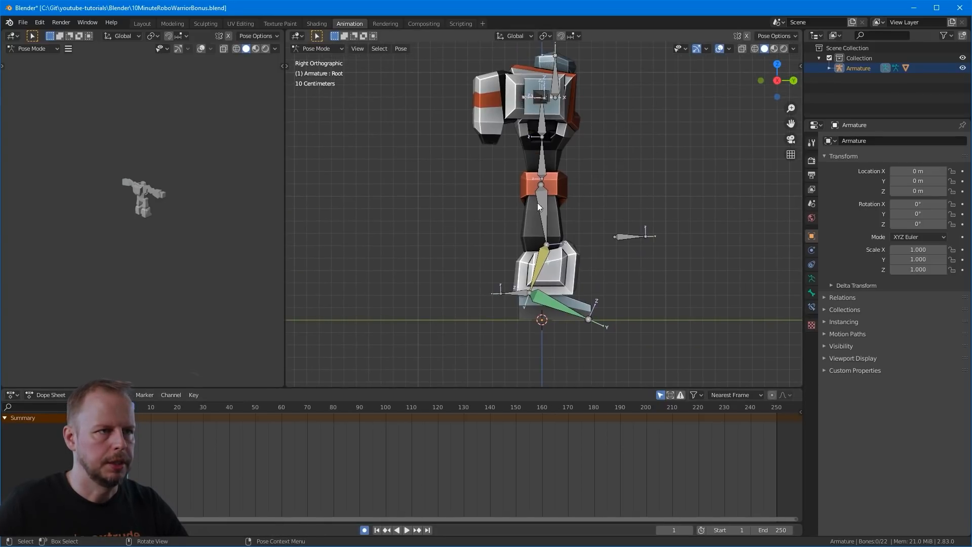
{"action": "left_click", "coordinate": [544, 185]}
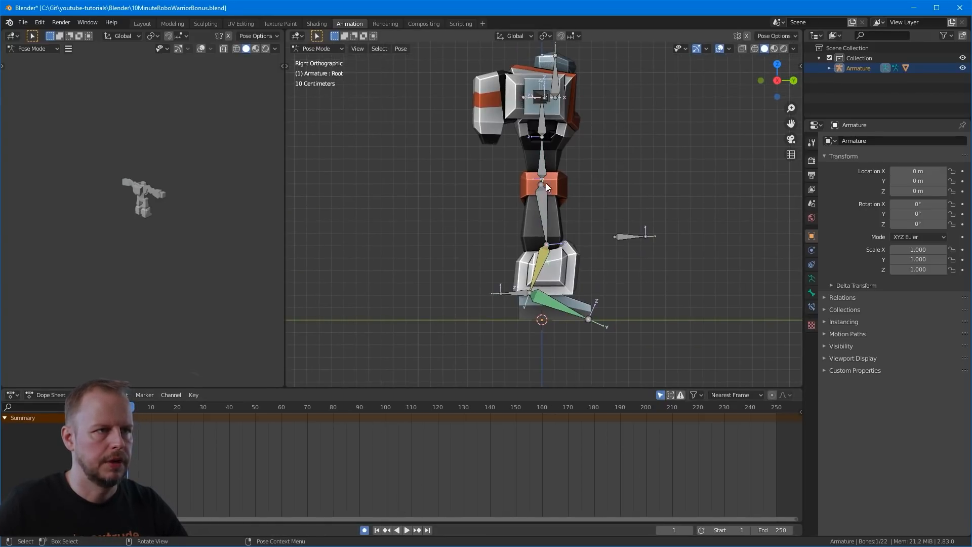
{"action": "middle_click_drag", "start_coordinate": [637, 195], "coordinate": [549, 194]}
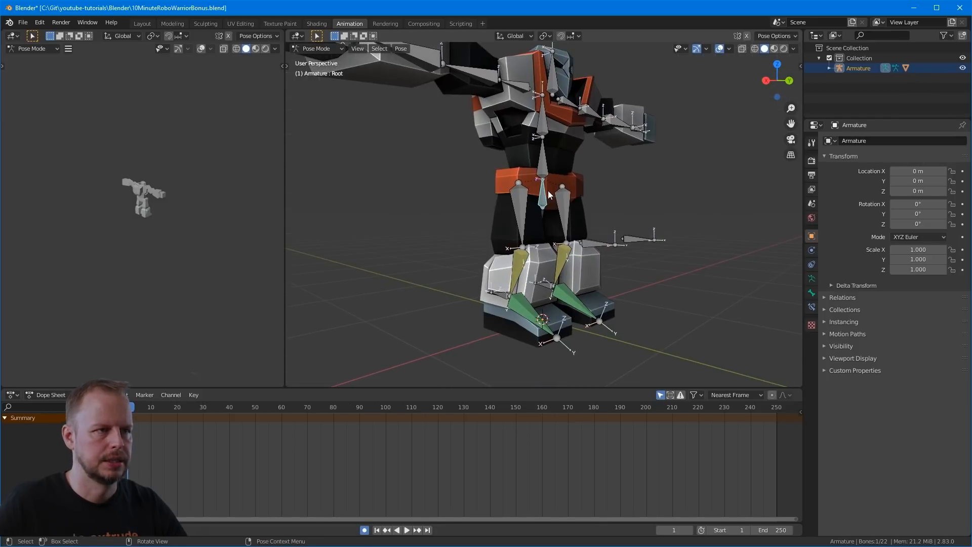
{"action": "key", "text": "KP_1"}
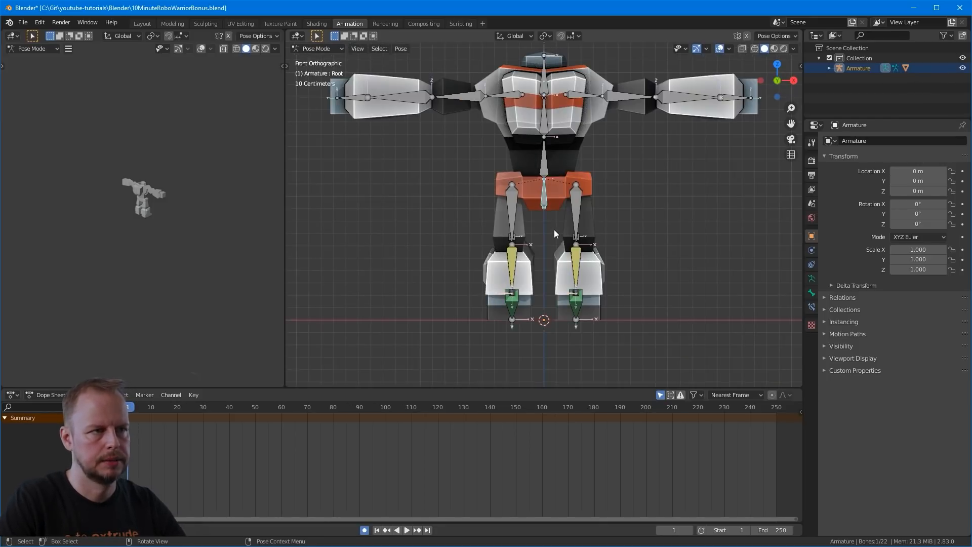
{"action": "key", "text": "KP_3"}
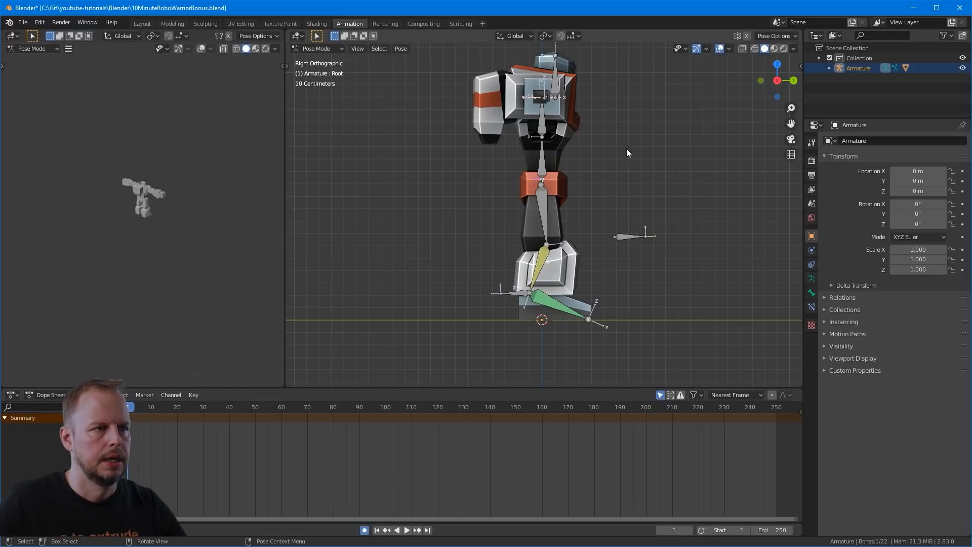
{"action": "key", "text": "g"}
{"action": "left_click", "coordinate": [602, 211]}
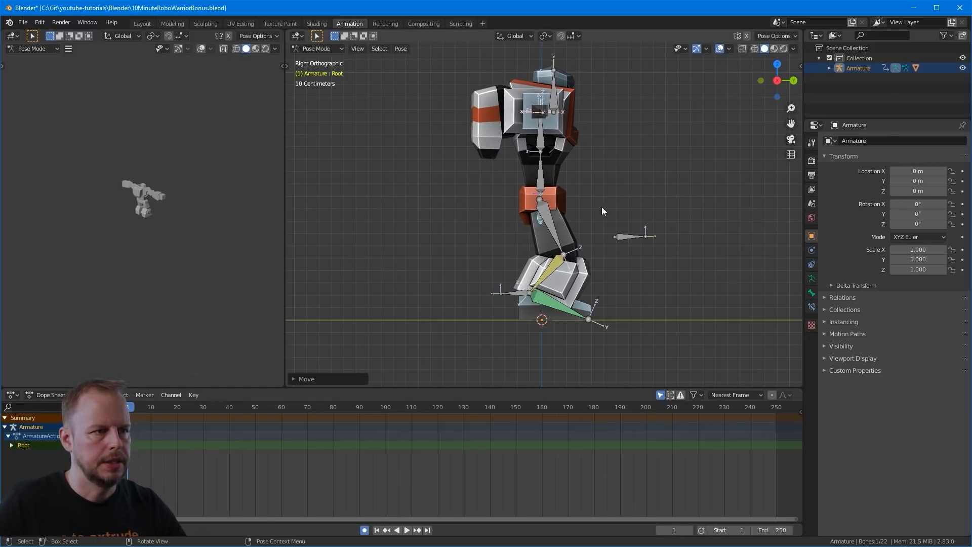
Step: Move the IKTarget.R bone about 0.5 m forward, rotate it about -41° to raise the toes, and lower it slightly
{"action": "left_click", "coordinate": [522, 296]}
{"action": "key", "text": "g"}
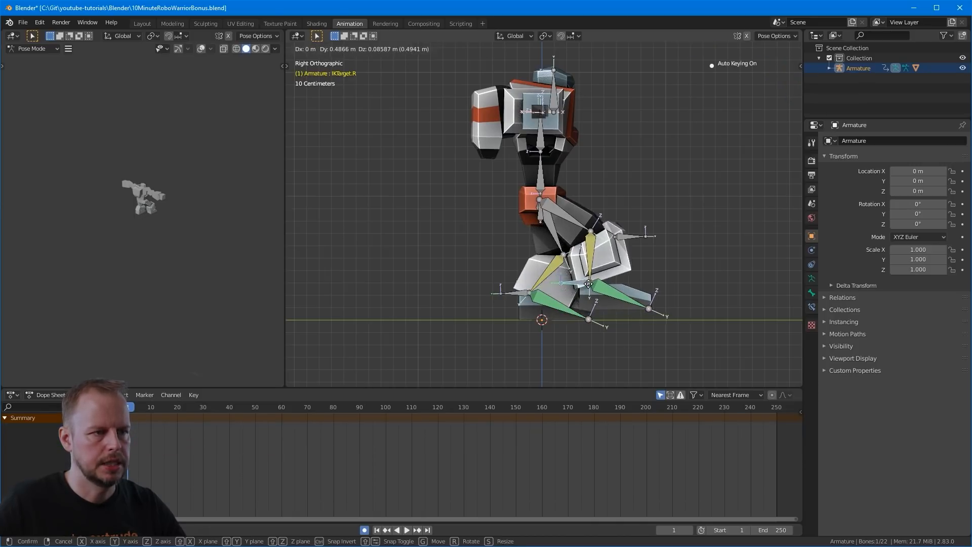
{"action": "key", "text": "r"}
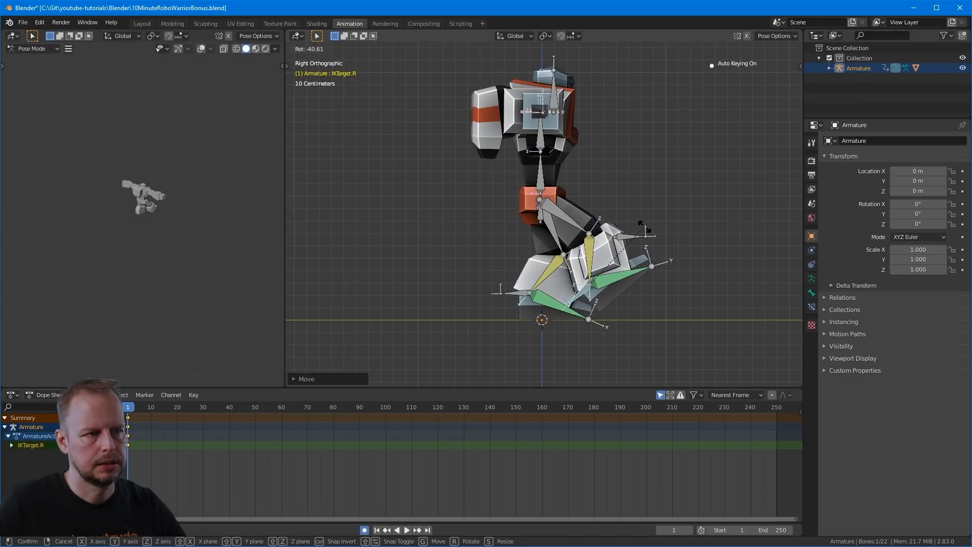
{"action": "left_click", "coordinate": [649, 230]}
{"action": "key", "text": "g"}
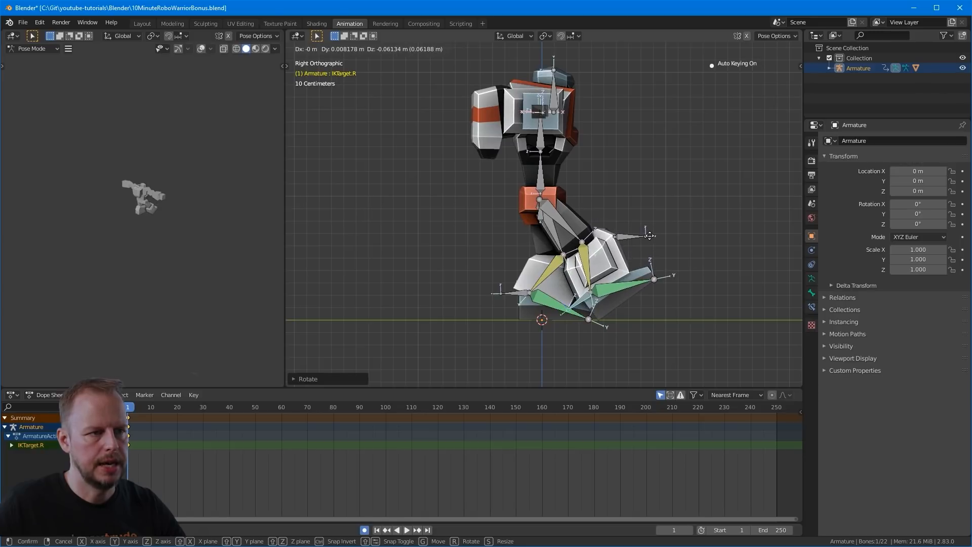
{"action": "left_click", "coordinate": [648, 231]}
Step: Move the IKTarget.L bone about 0.4 m backward at frame 1, rotate it to raise the heel, and adjust its position slightly
{"action": "left_click", "coordinate": [517, 291]}
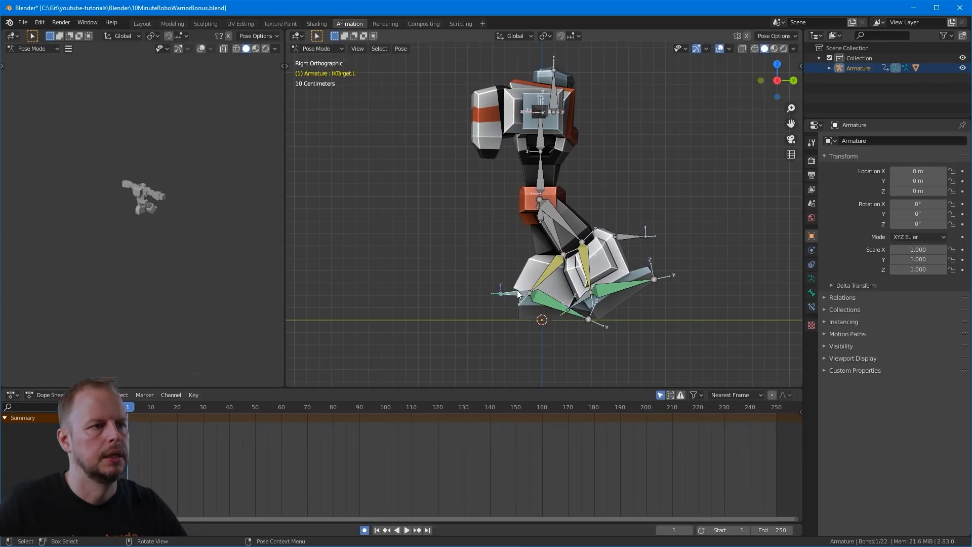
{"action": "key", "text": "g"}
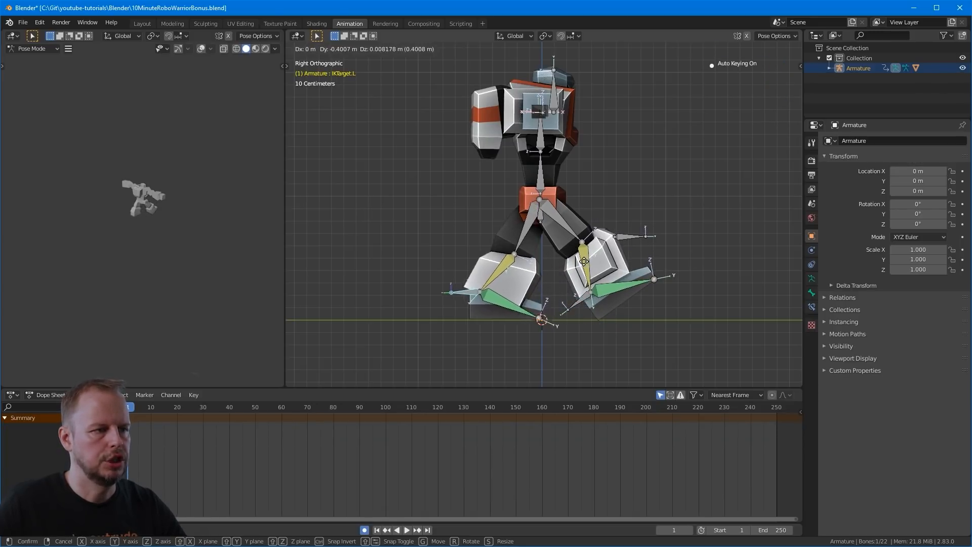
{"action": "left_click", "coordinate": [587, 266]}
{"action": "key", "text": "r"}
{"action": "left_click", "coordinate": [588, 293]}
{"action": "key", "text": "g"}
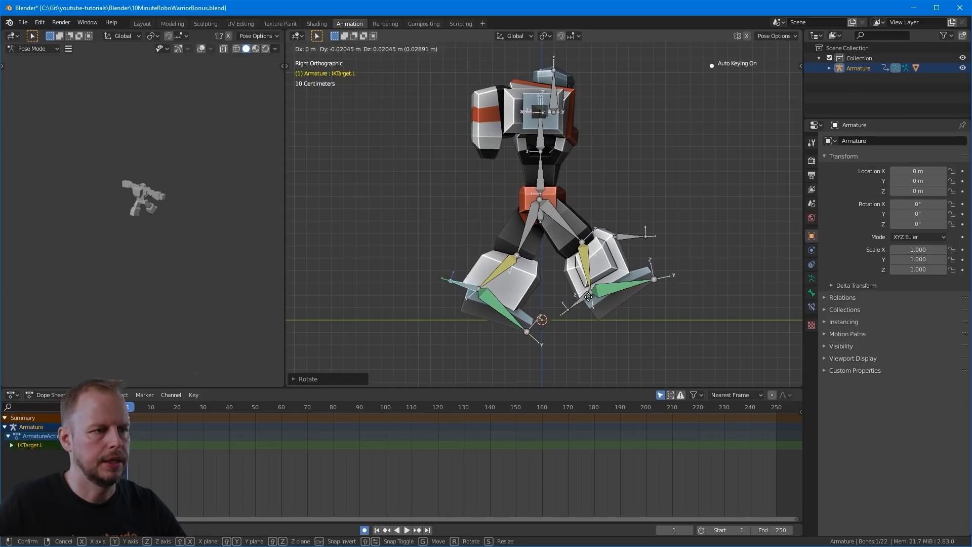
{"action": "left_click", "coordinate": [491, 336]}
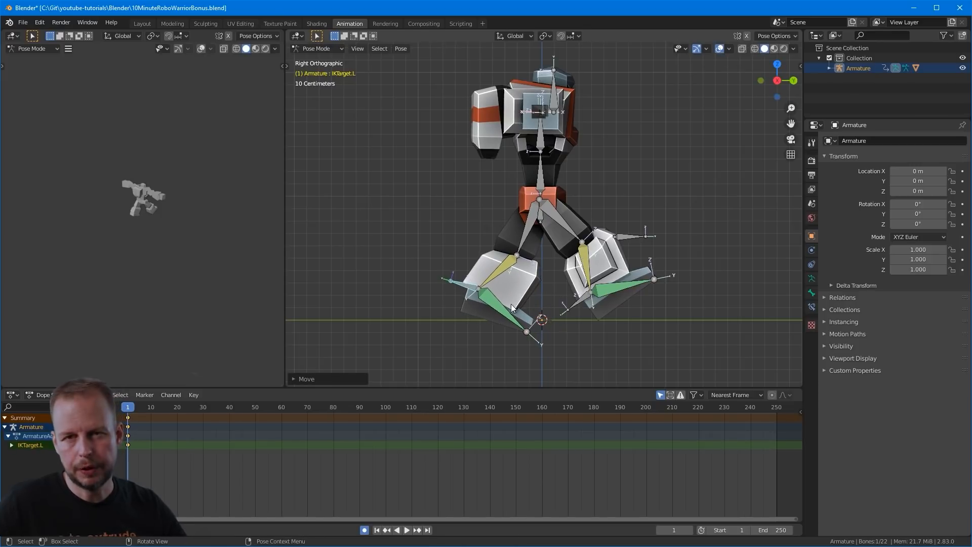
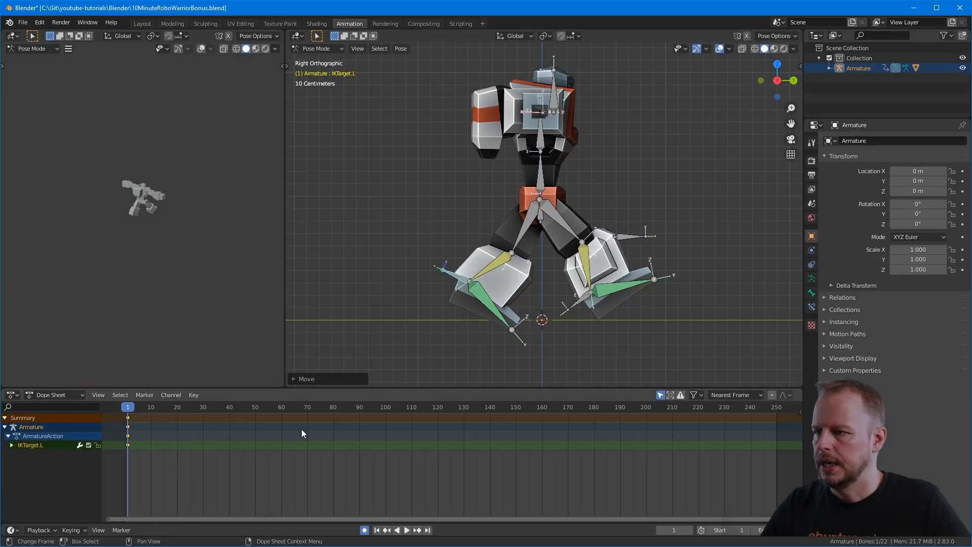
Step: Go to frame 4 and lower the Root bone slightly with the Move tool so the knees bend more
{"action": "key", "text": "Right"}
{"action": "key", "text": "Right"}
{"action": "key", "text": "Right"}
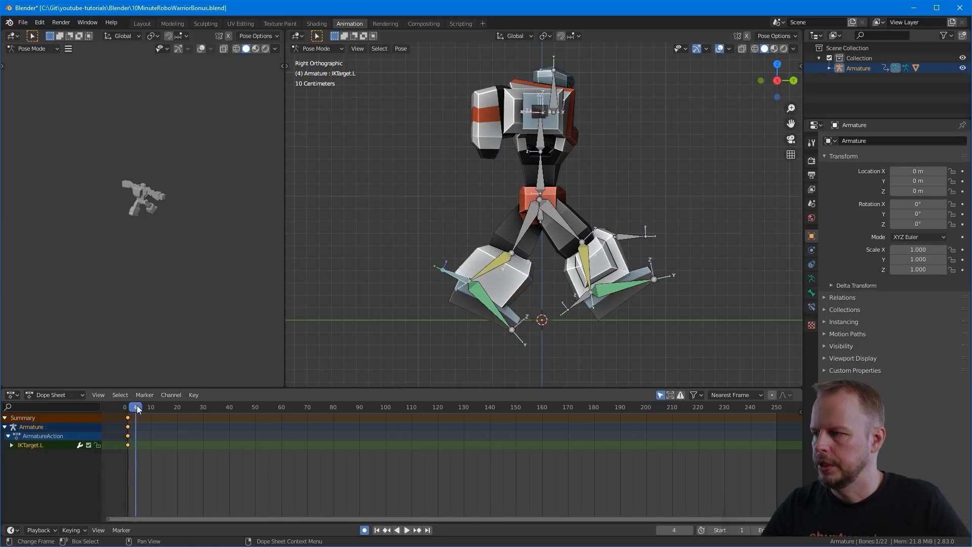
{"action": "left_click", "coordinate": [543, 217]}
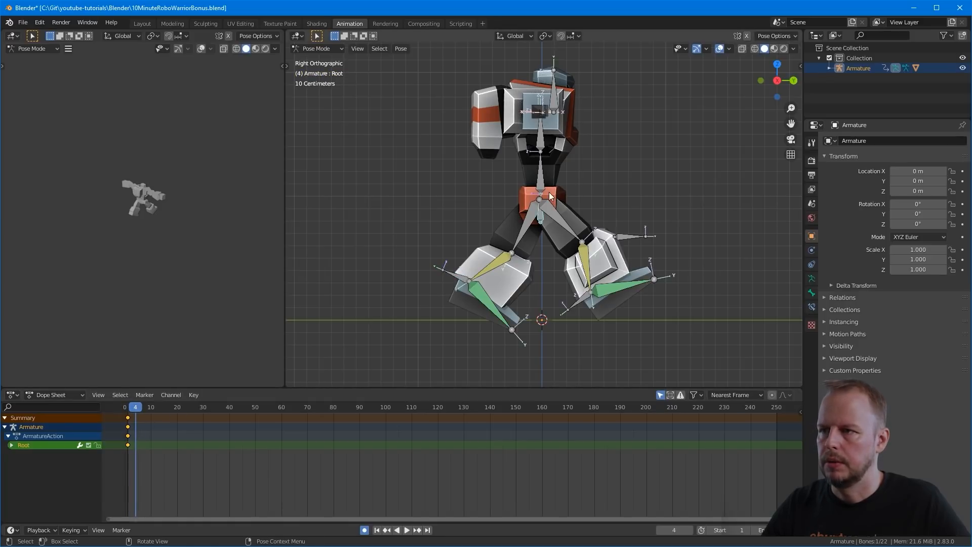
{"action": "key", "text": "shift+space"}
{"action": "key", "text": "g"}
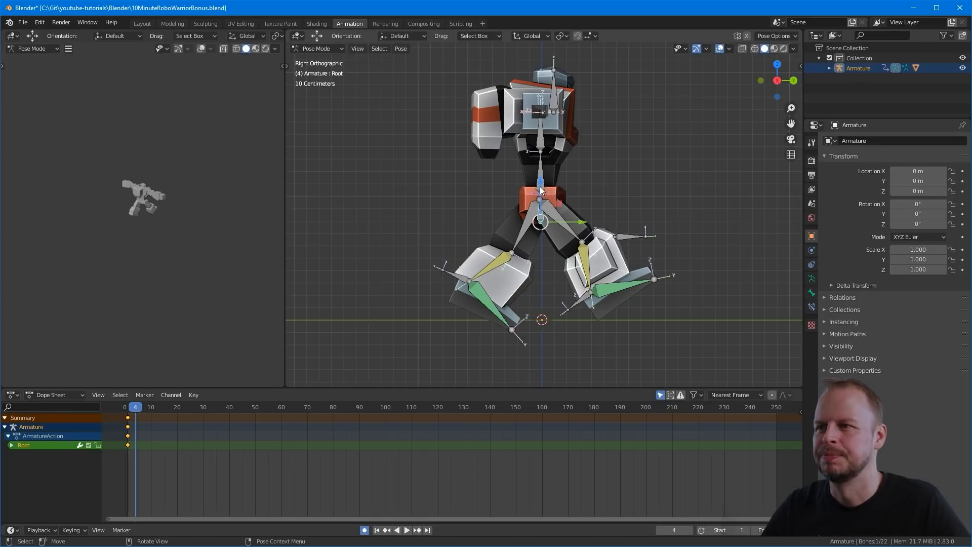
{"action": "left_click_drag", "start_coordinate": [539, 185], "coordinate": [539, 198]}
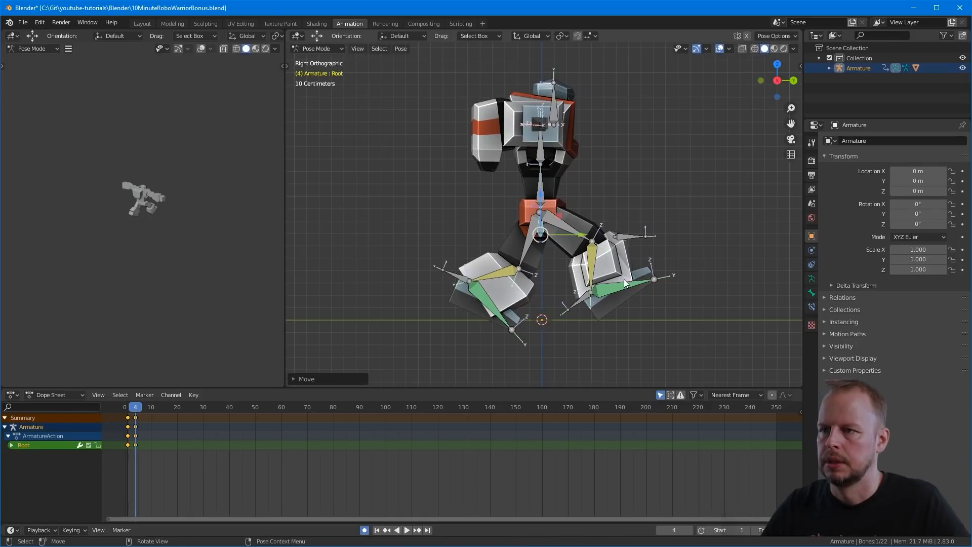
Step: Rotate the IKTarget.R bone about 33° at frame 4 to flatten the front foot and move it slightly backward
{"action": "left_click", "coordinate": [581, 300]}
{"action": "key", "text": "r"}
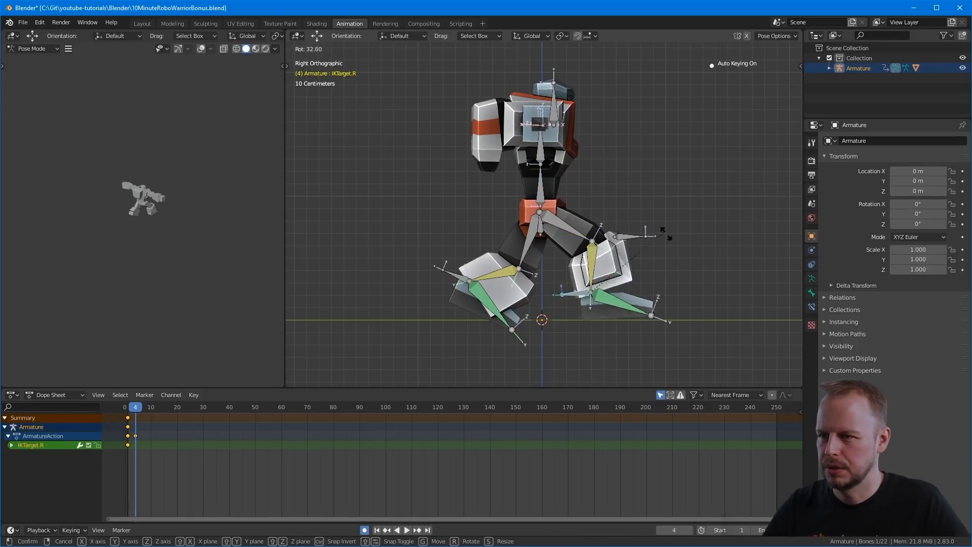
{"action": "left_click", "coordinate": [670, 236]}
{"action": "key", "text": "g"}
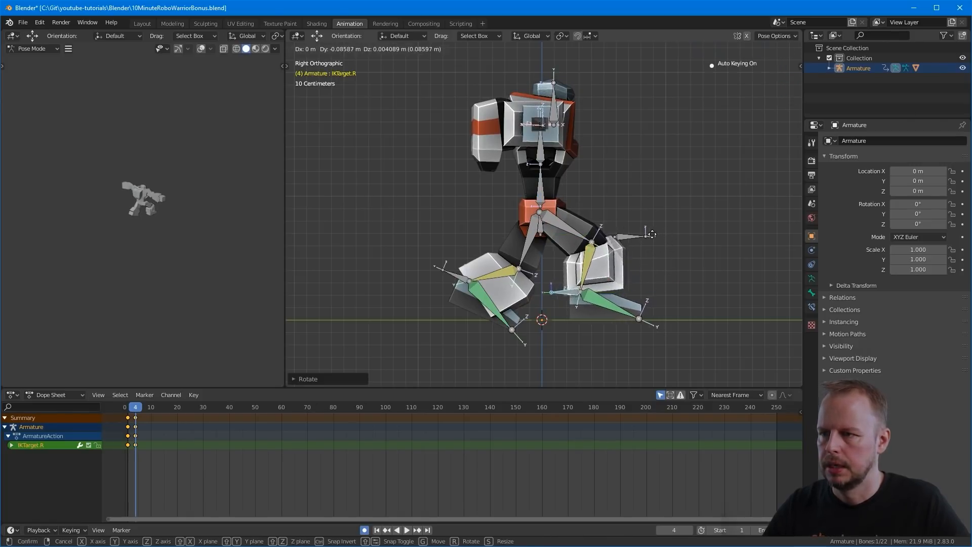
{"action": "left_click", "coordinate": [646, 234]}
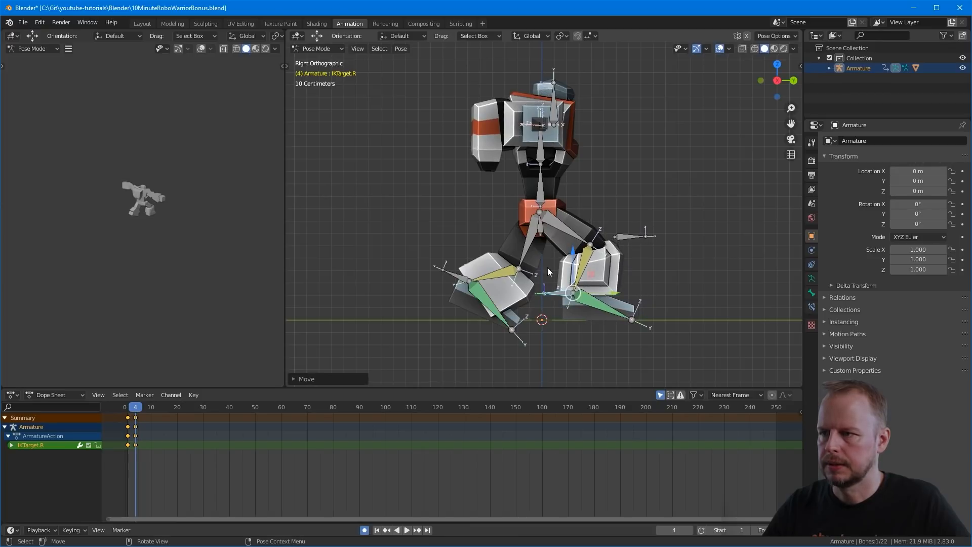
Step: Rotate the IKTarget.L bone at frame 4 to point the rear foot downward and raise it about 0.2 m
{"action": "left_click", "coordinate": [464, 279]}
{"action": "key", "text": "g"}
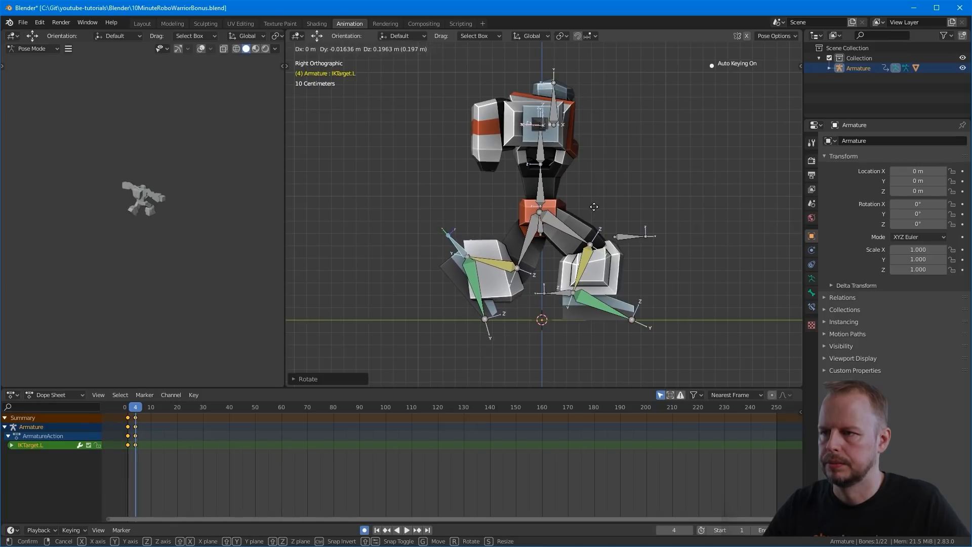
{"action": "left_click", "coordinate": [593, 206]}
Step: Go to frame 7 and raise the Root bone about 0.1 m along the global Z axis
{"action": "left_click_drag", "start_coordinate": [135, 411], "coordinate": [145, 411]}
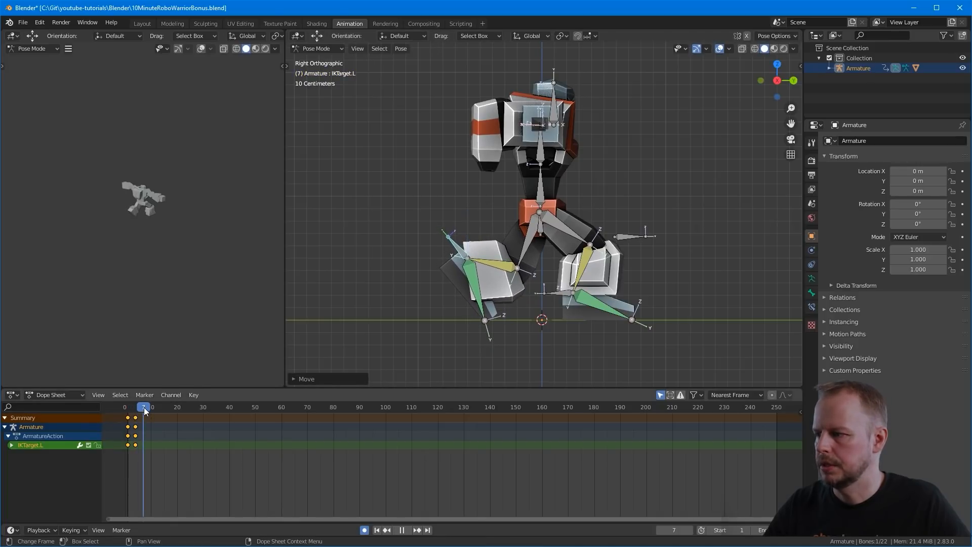
{"action": "left_click", "coordinate": [540, 230]}
{"action": "key", "text": "g"}
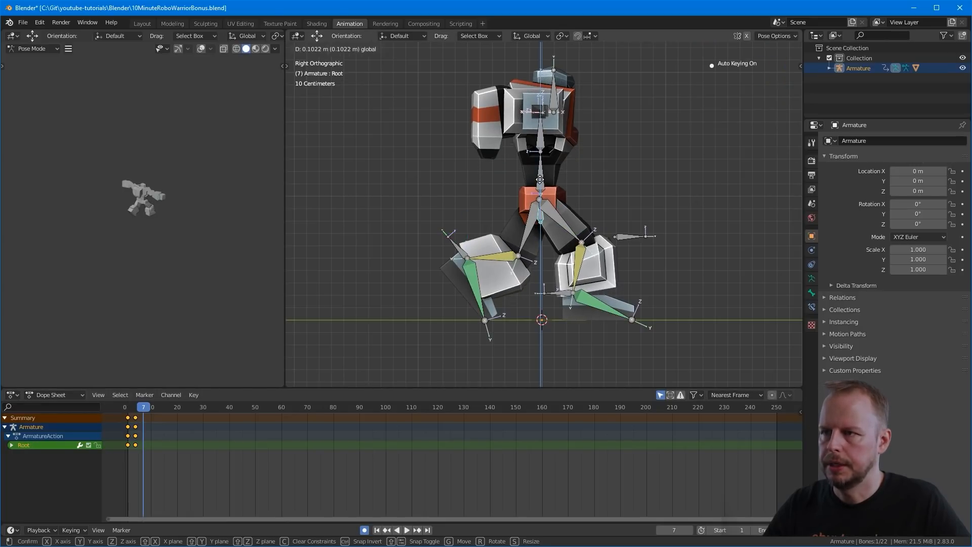
{"action": "left_click", "coordinate": [565, 309]}
Step: Slide IKTarget.R backward along the Y axis under the body at frame 7, and rotate IKTarget.L while swinging it forward and slightly up
{"action": "left_click", "coordinate": [571, 292]}
{"action": "key", "text": "g"}
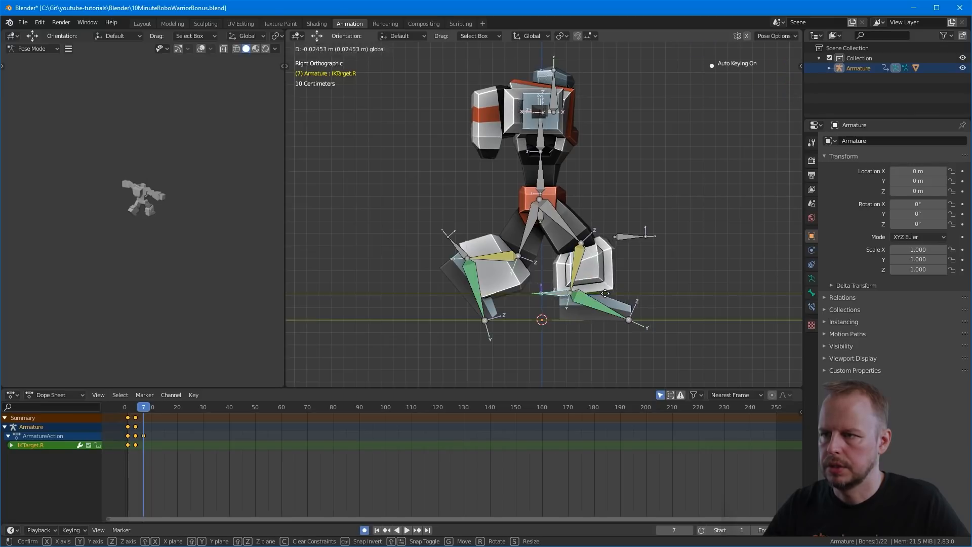
{"action": "left_click", "coordinate": [489, 289]}
{"action": "left_click", "coordinate": [455, 251]}
{"action": "key", "text": "r"}
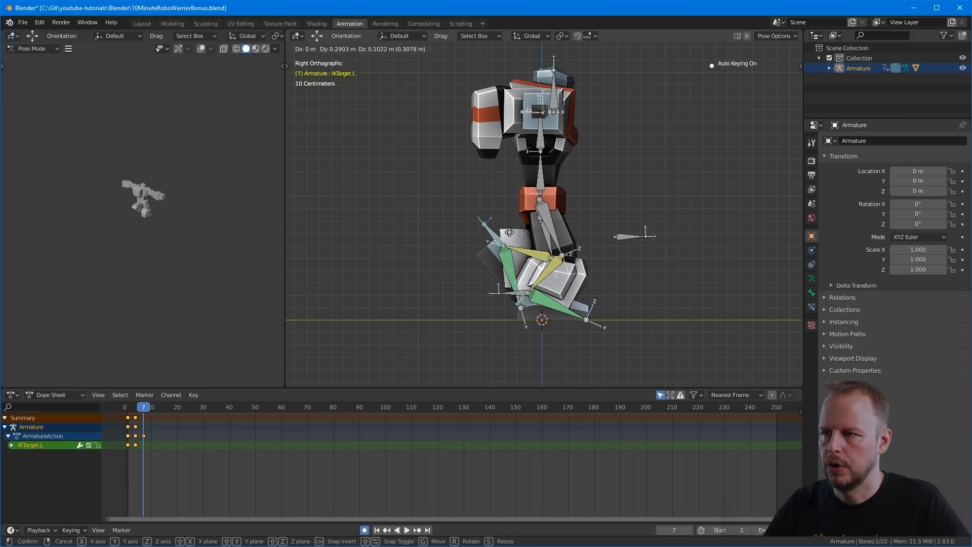
{"action": "left_click", "coordinate": [602, 237]}
Step: Go to frame 10 and raise the Root bone slightly to the highest body position of the step
{"action": "left_click_drag", "start_coordinate": [146, 408], "coordinate": [151, 408]}
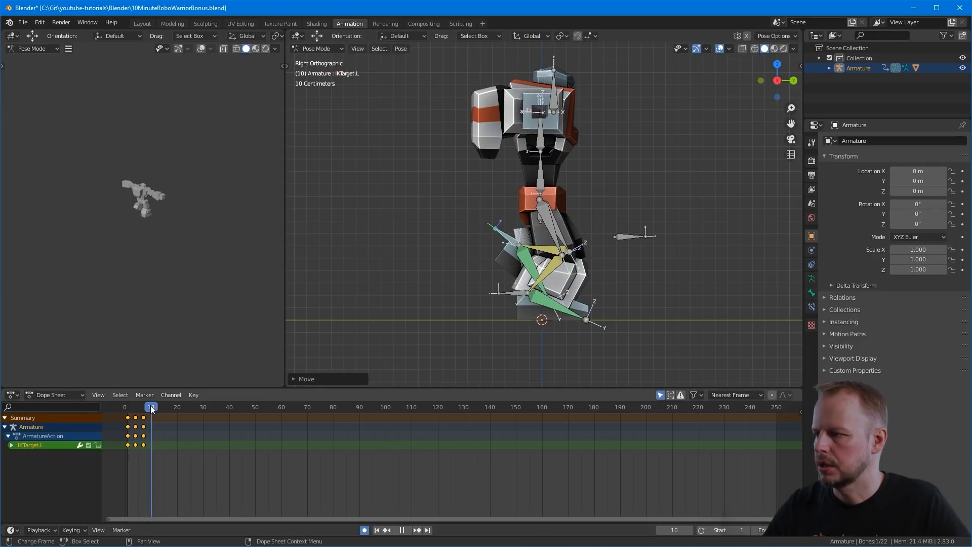
{"action": "left_click", "coordinate": [527, 297]}
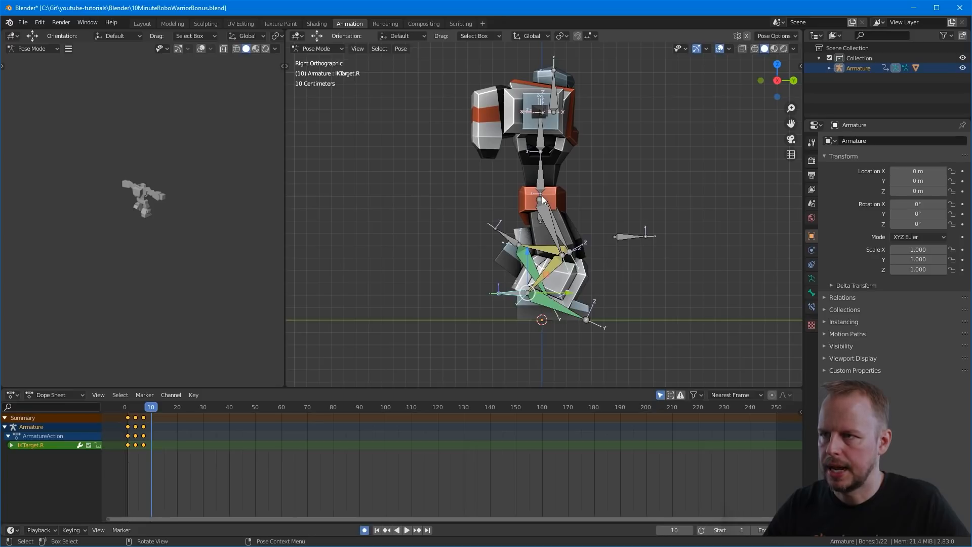
{"action": "left_click", "coordinate": [539, 225]}
{"action": "key", "text": "g"}
{"action": "left_click", "coordinate": [540, 178]}
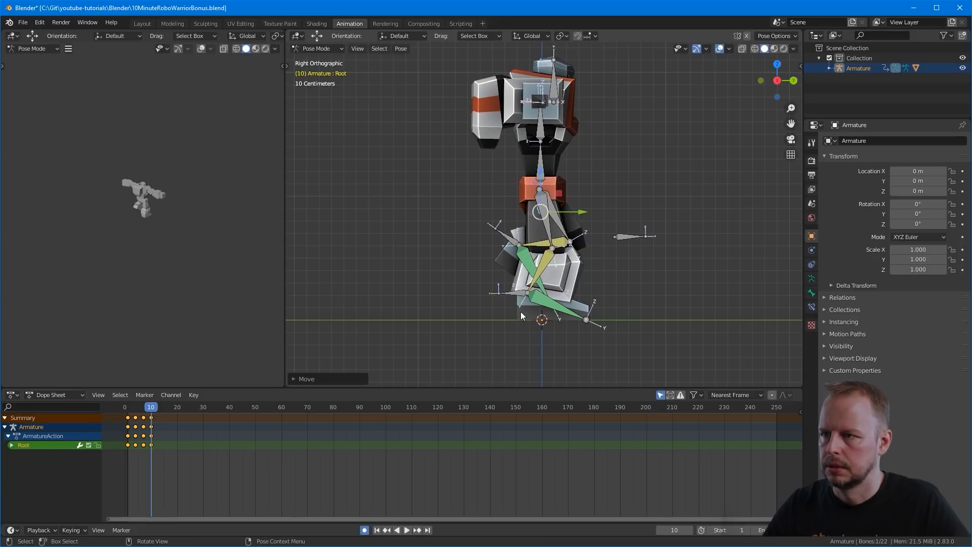
Step: Move the IKTarget.R bone backward at frame 10 and rotate it to lift the heel for push-off
{"action": "left_click", "coordinate": [513, 297]}
{"action": "key", "text": "g"}
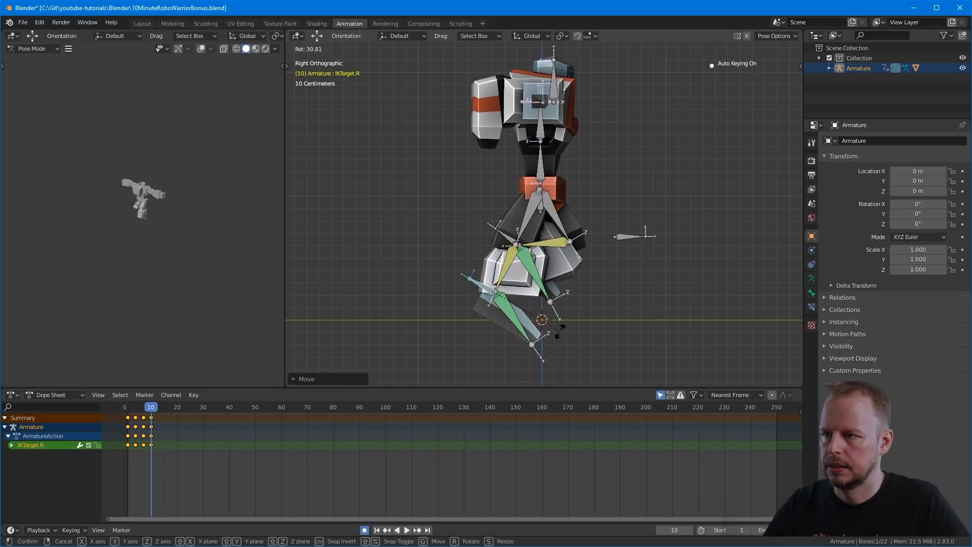
{"action": "left_click", "coordinate": [552, 318]}
Step: Swing the IKTarget.L bone forward in front of the body at frame 10 and rotate it to level the raised foot
{"action": "left_click", "coordinate": [508, 245]}
{"action": "key", "text": "g"}
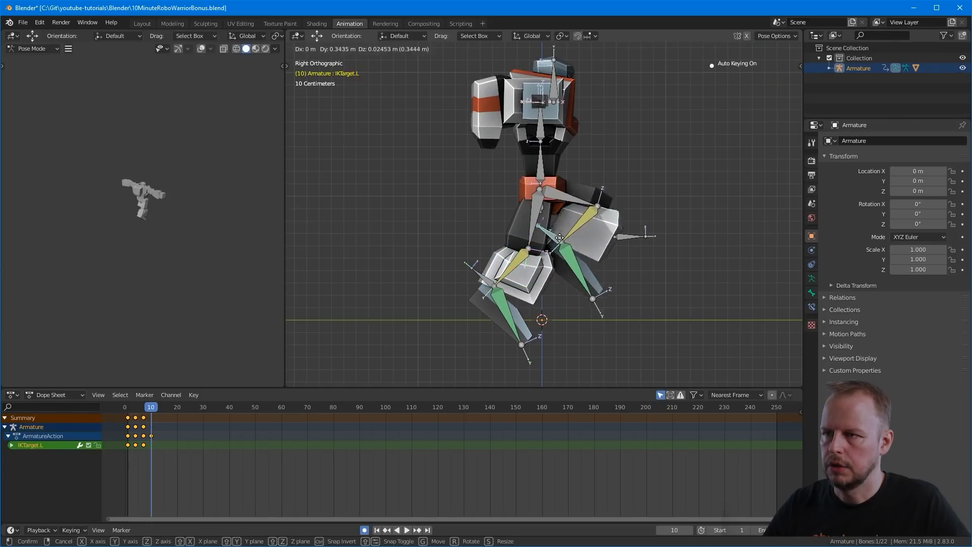
{"action": "left_click", "coordinate": [605, 251]}
{"action": "key", "text": "r"}
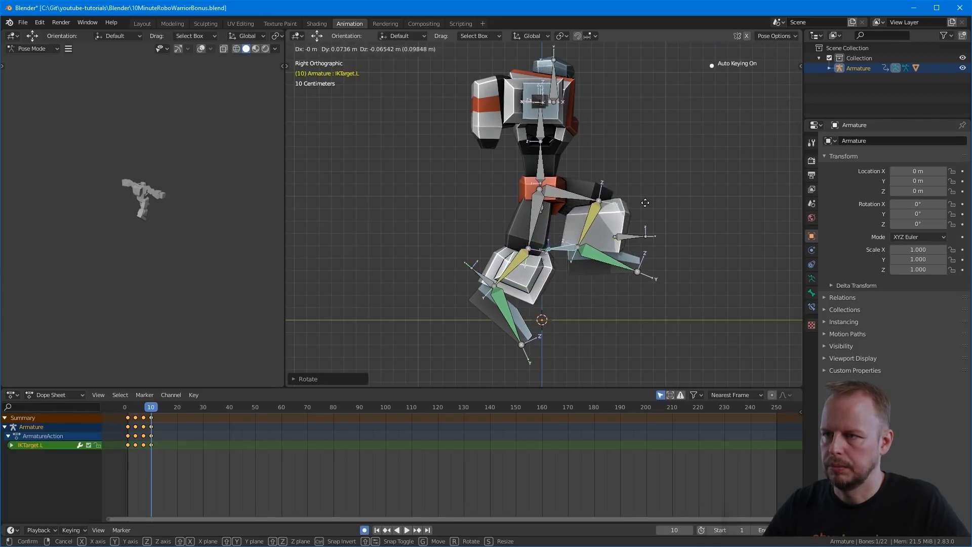
{"action": "left_click", "coordinate": [645, 215]}
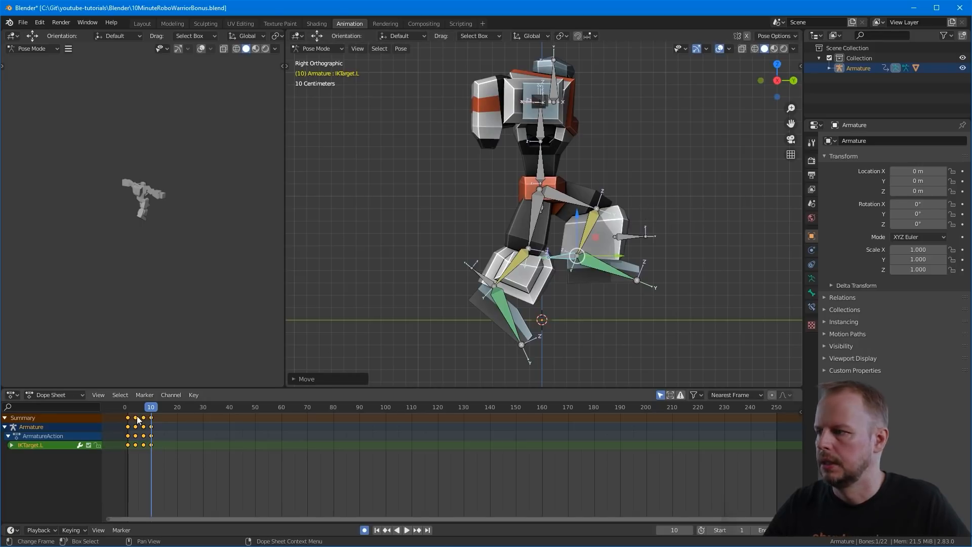
Step: Copy the frame 1 to 10 keyframes of the Root, IKTarget.R and IKTarget.L bones and paste them flipped at frame 13
{"action": "left_click_drag", "start_coordinate": [127, 411], "coordinate": [156, 410]}
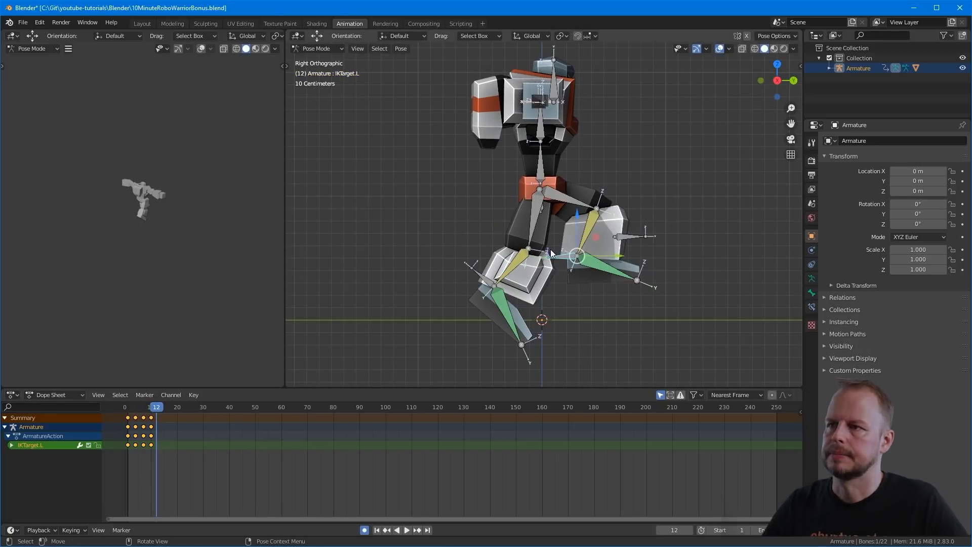
{"action": "key", "text": "Right"}
{"action": "left_click", "coordinate": [610, 324]}
{"action": "left_click", "coordinate": [490, 284]}
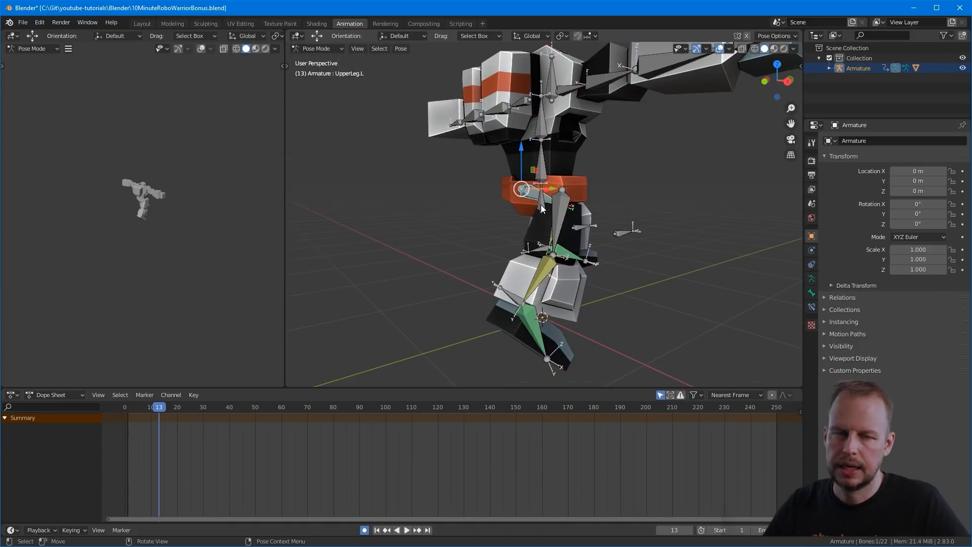
{"action": "left_click", "coordinate": [541, 206]}
{"action": "middle_click_drag", "start_coordinate": [558, 284], "coordinate": [561, 244]}
{"action": "left_click", "coordinate": [496, 293], "text": "shift"}
{"action": "left_click", "coordinate": [568, 250], "text": "shift"}
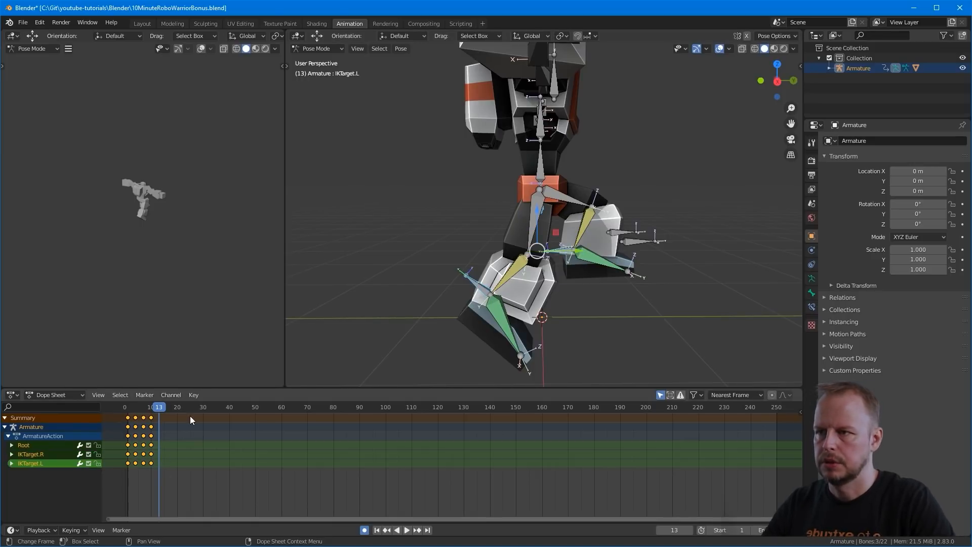
{"action": "key", "text": "KP_3"}
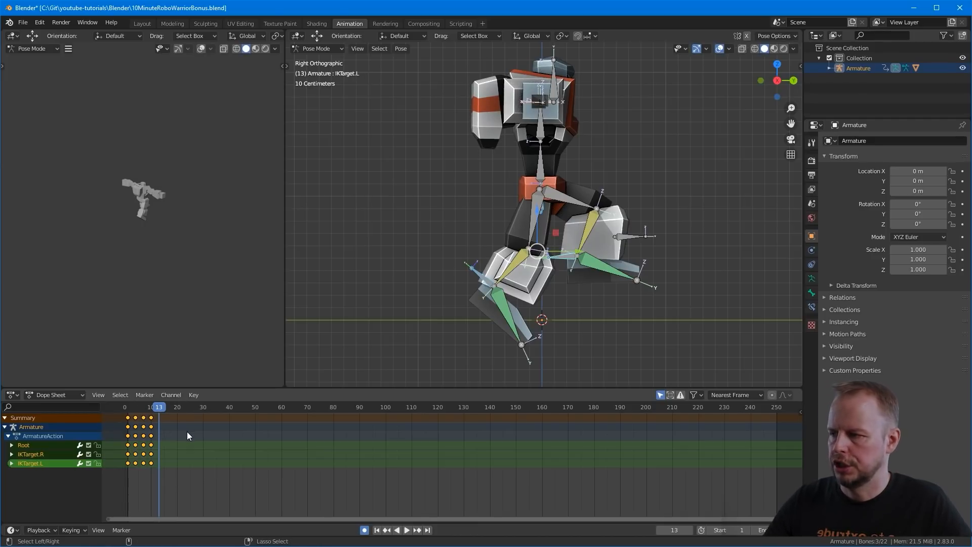
{"action": "key", "text": "ctrl+shift+v"}
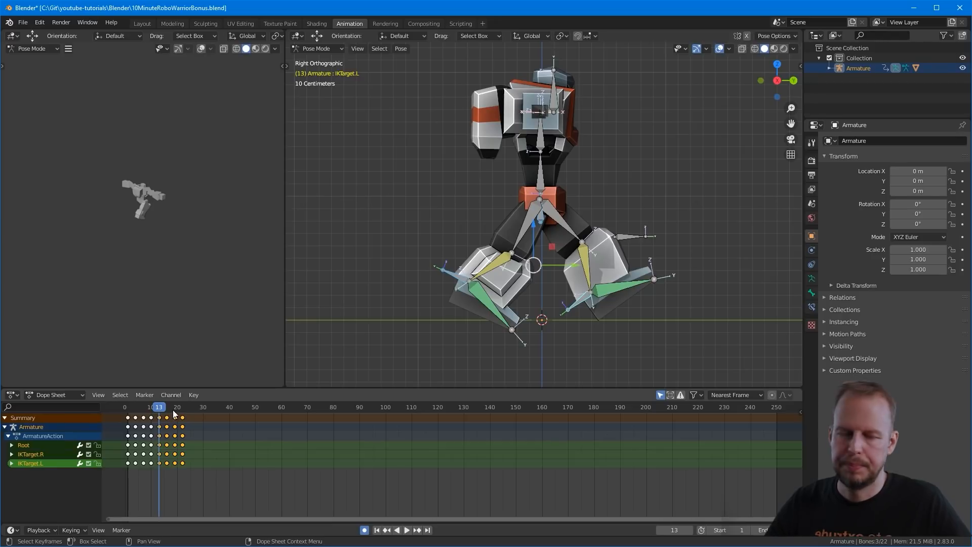
Step: Preview the walk motion across the mirrored keyframes and return to frame 1
{"action": "key", "text": "space"}
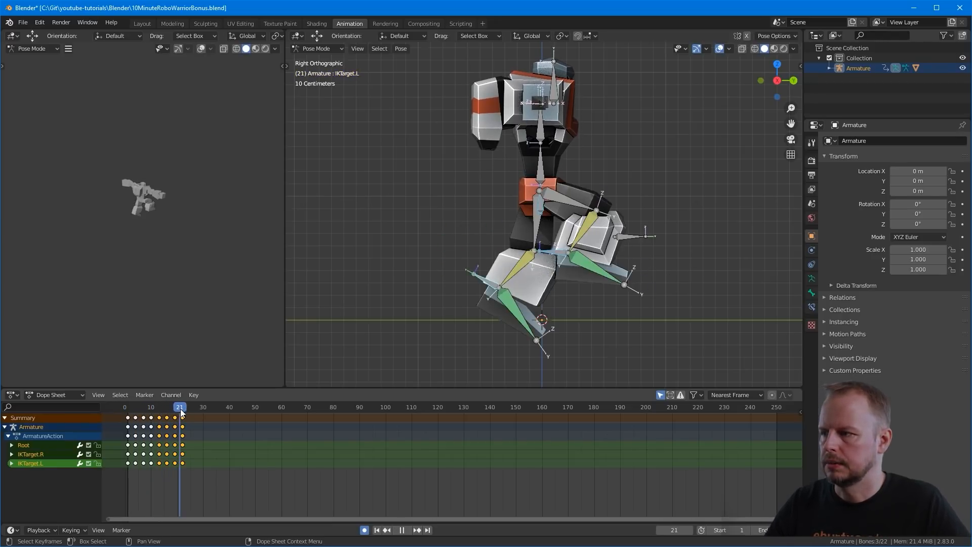
{"action": "key", "text": "space"}
{"action": "left_click_drag", "start_coordinate": [135, 408], "coordinate": [127, 409]}
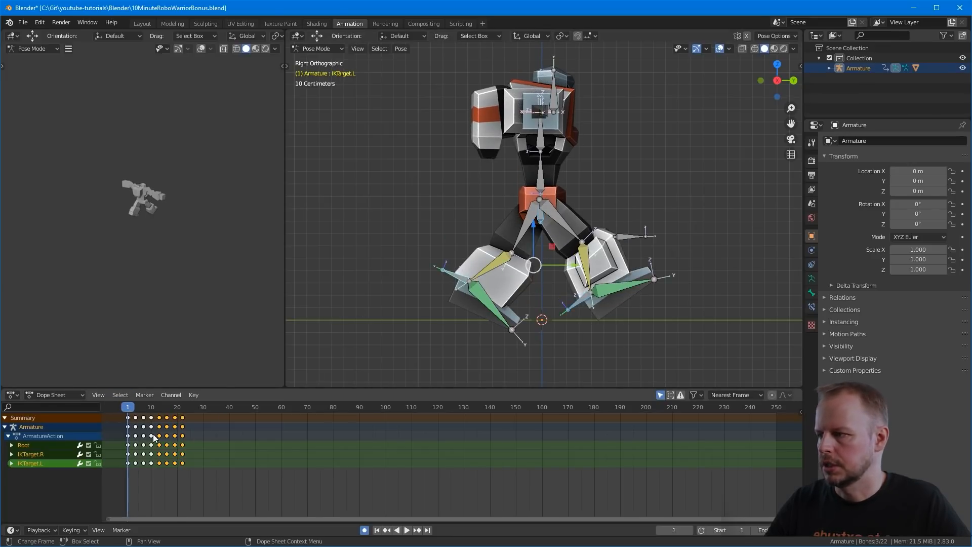
Step: Copy only the frame 1 keyframes of the three bones and paste them at frame 25 to close the walk loop
{"action": "left_click", "coordinate": [141, 465]}
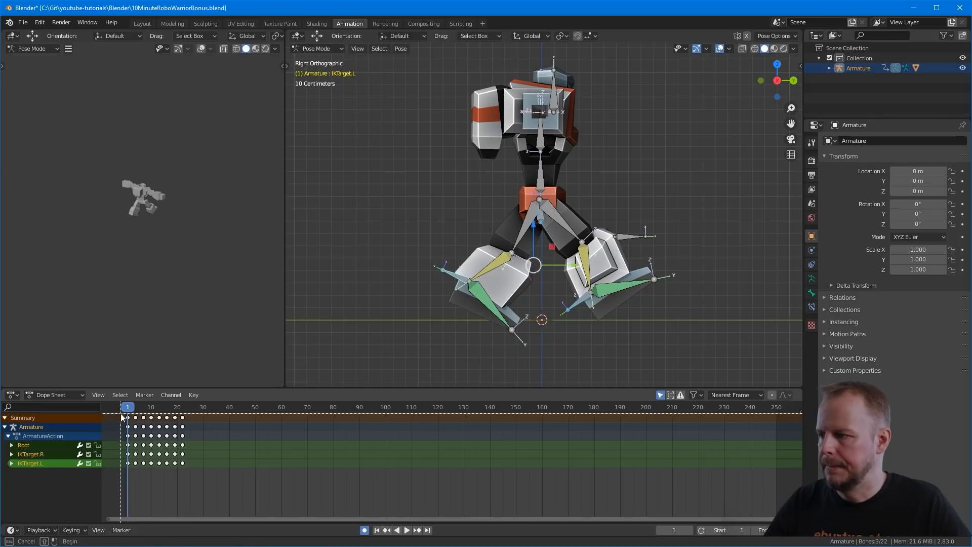
{"action": "left_click_drag", "start_coordinate": [120, 414], "coordinate": [134, 483]}
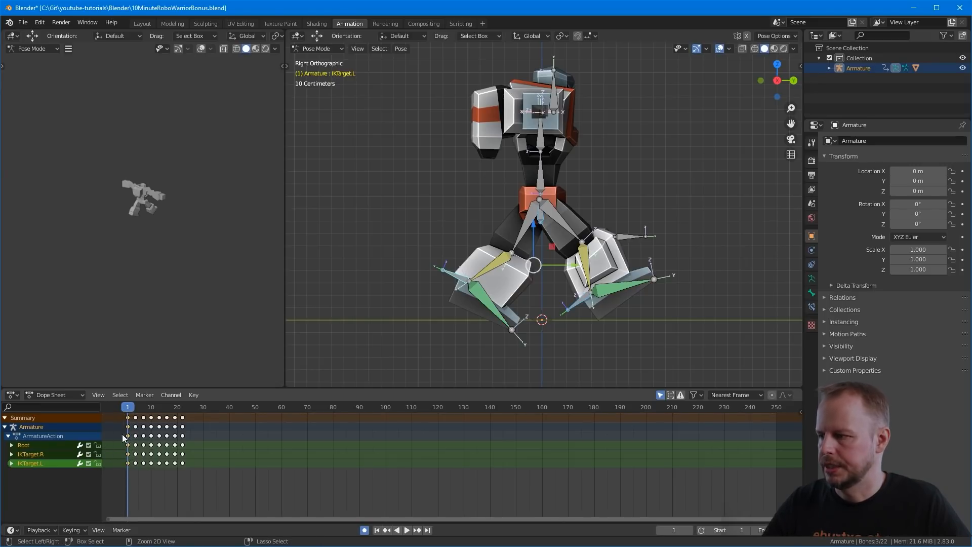
{"action": "left_click", "coordinate": [188, 408]}
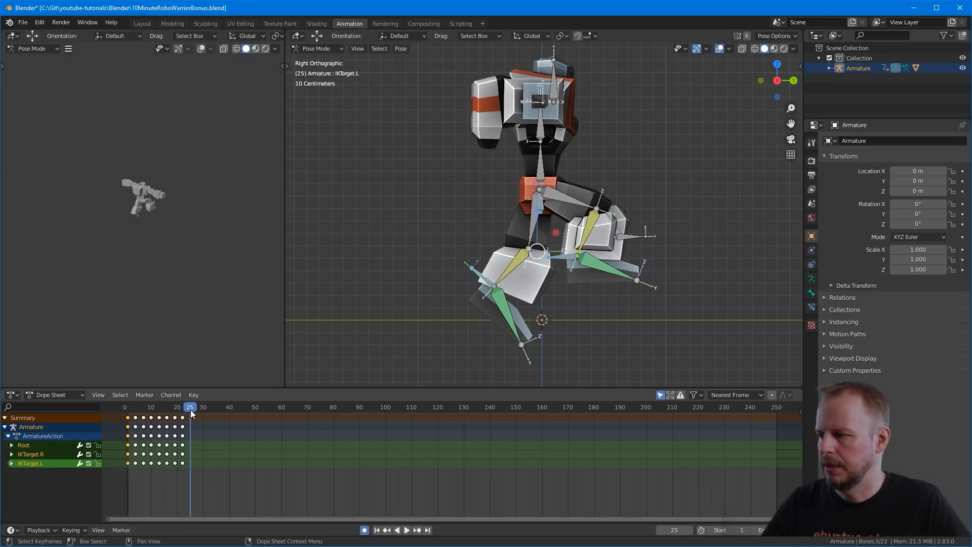
{"action": "key", "text": "ctrl+v"}
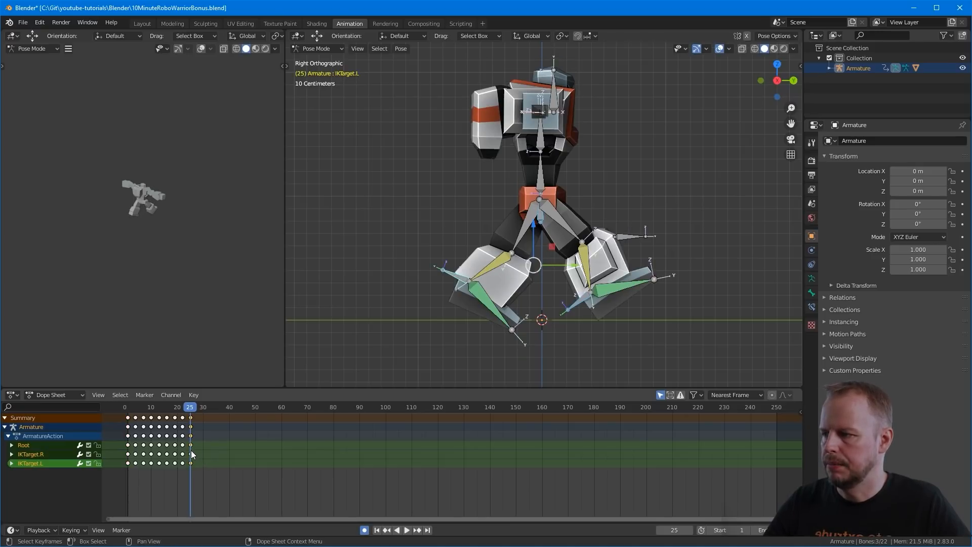
Step: Return to frame 1 and set the scene's end frame to 24
{"action": "left_click", "coordinate": [127, 408]}
{"action": "left_click", "coordinate": [759, 530]}
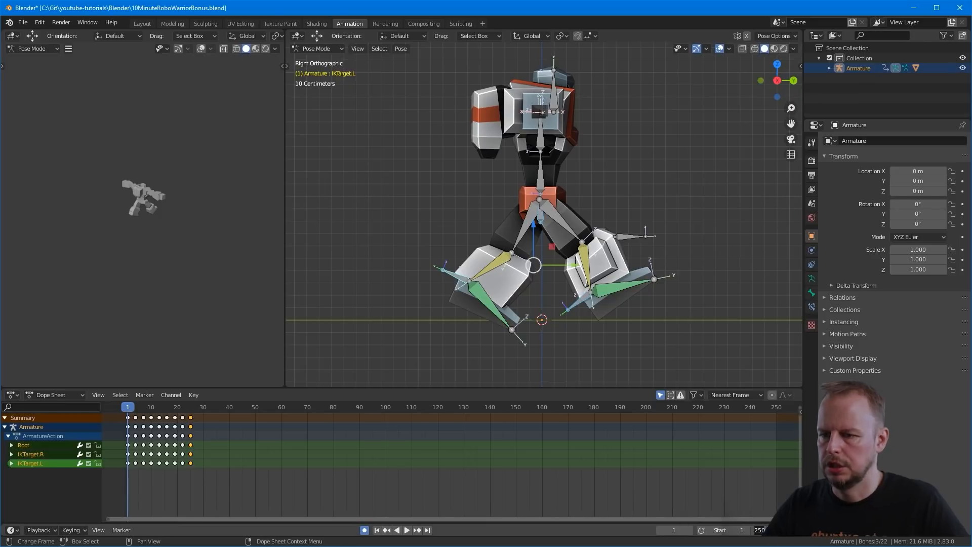
{"action": "type", "text": "24"}
{"action": "key", "text": "Return"}
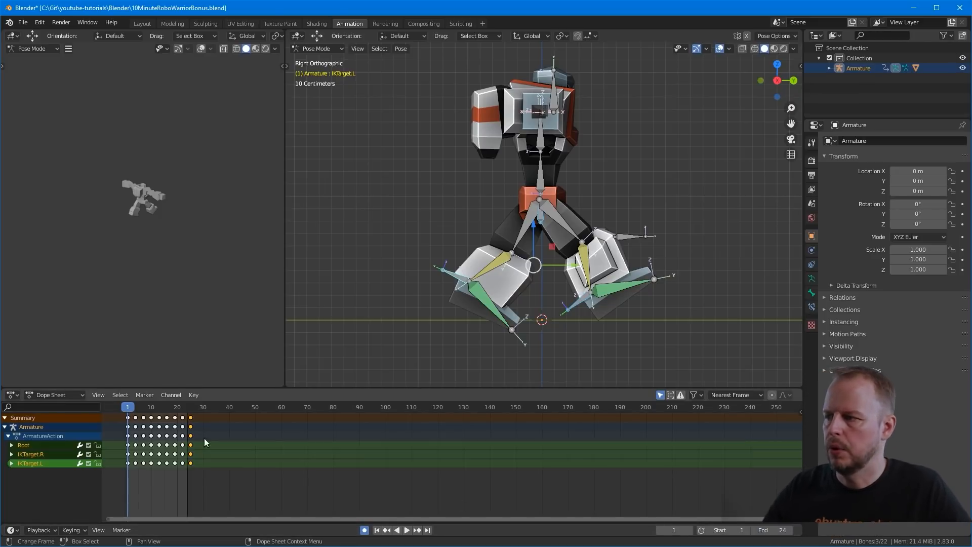
{"action": "left_click", "coordinate": [182, 418]}
{"action": "key", "text": "g"}
{"action": "left_click", "coordinate": [188, 412]}
{"action": "key", "text": "ctrl+z"}
Step: Compare the poses at frames 24, 25 and 1, and play the looping walk from the side and front
{"action": "left_click", "coordinate": [188, 411]}
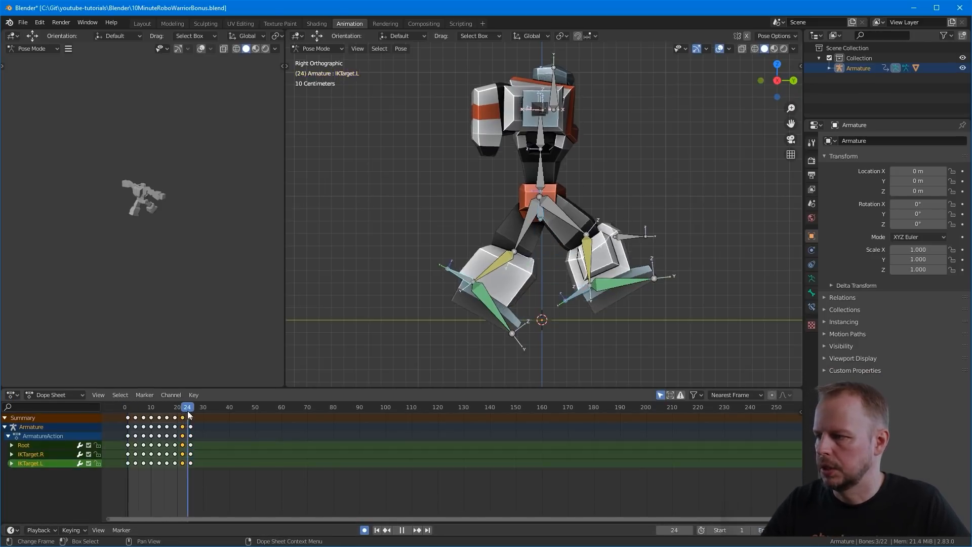
{"action": "key", "text": "space"}
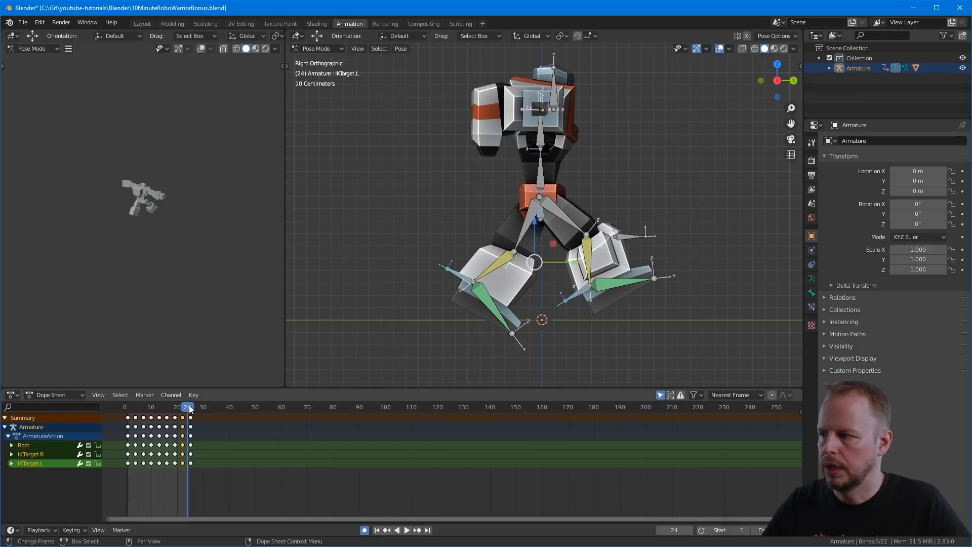
{"action": "left_click", "coordinate": [190, 410]}
{"action": "key", "text": "space"}
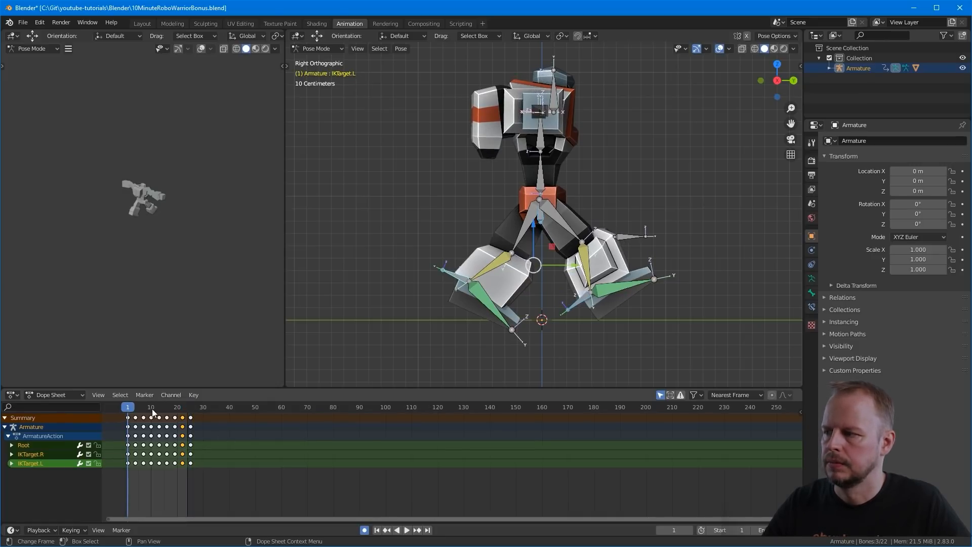
{"action": "key", "text": "space"}
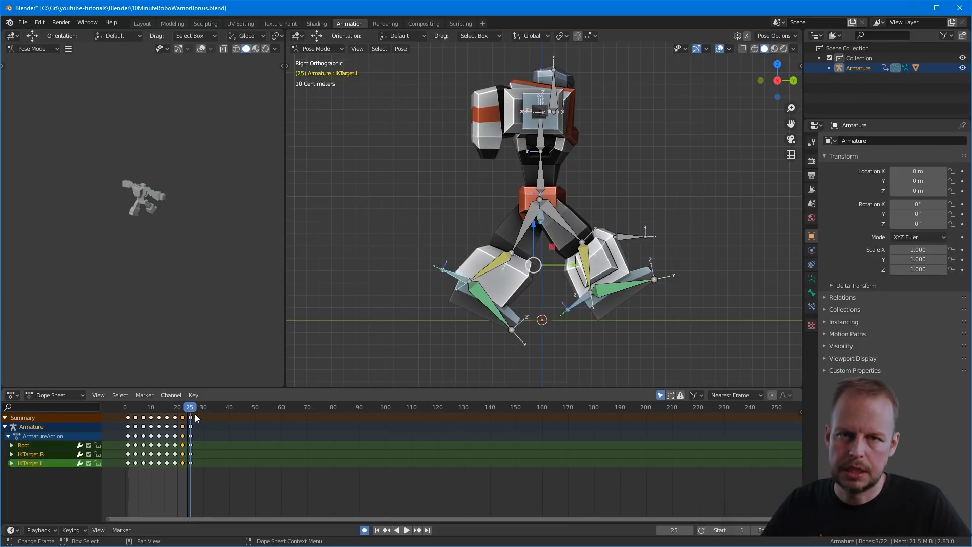
{"action": "left_click", "coordinate": [181, 409]}
{"action": "key", "text": "space"}
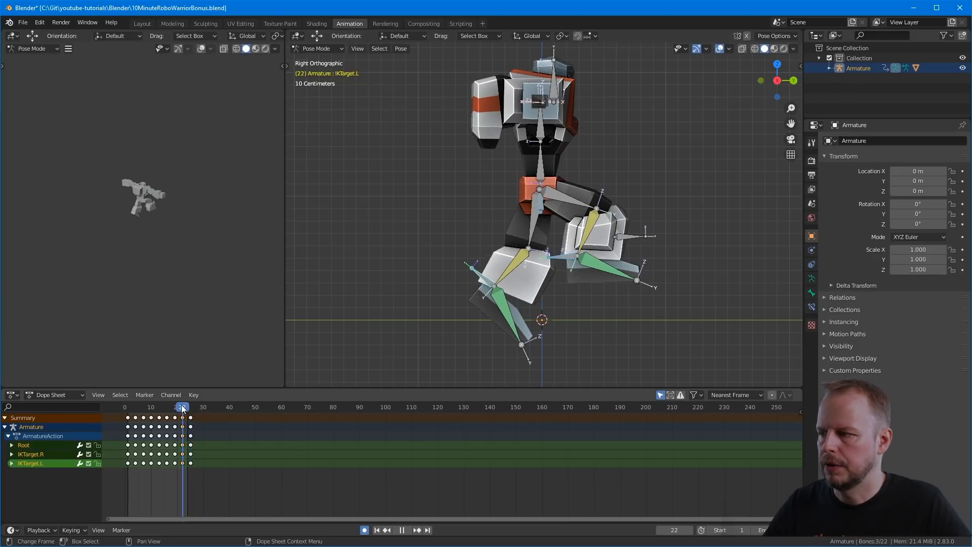
{"action": "key", "text": "space"}
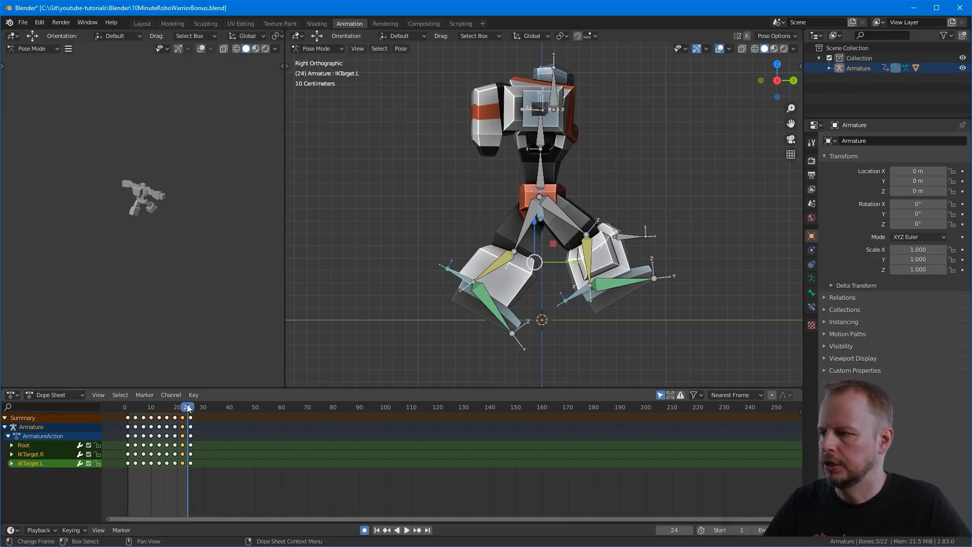
{"action": "left_click", "coordinate": [127, 411]}
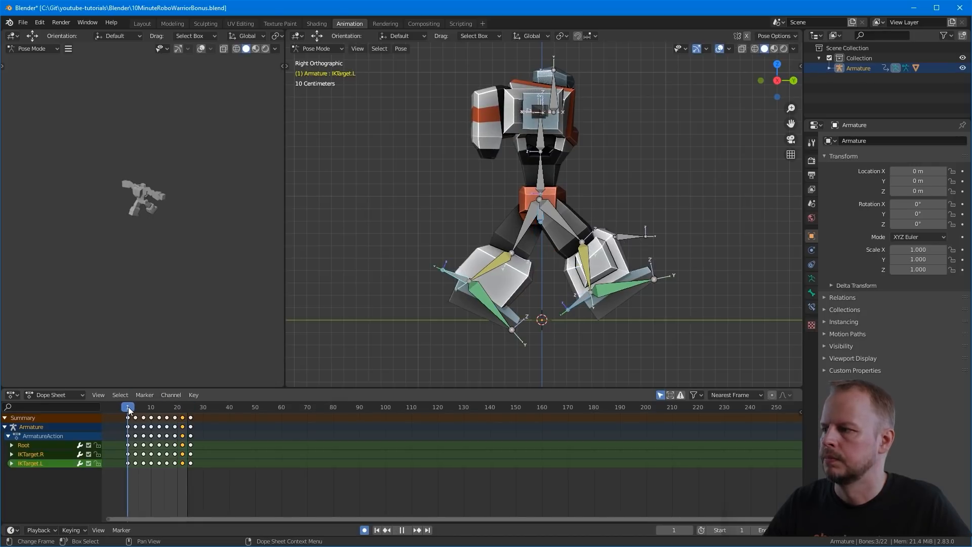
{"action": "key", "text": "space"}
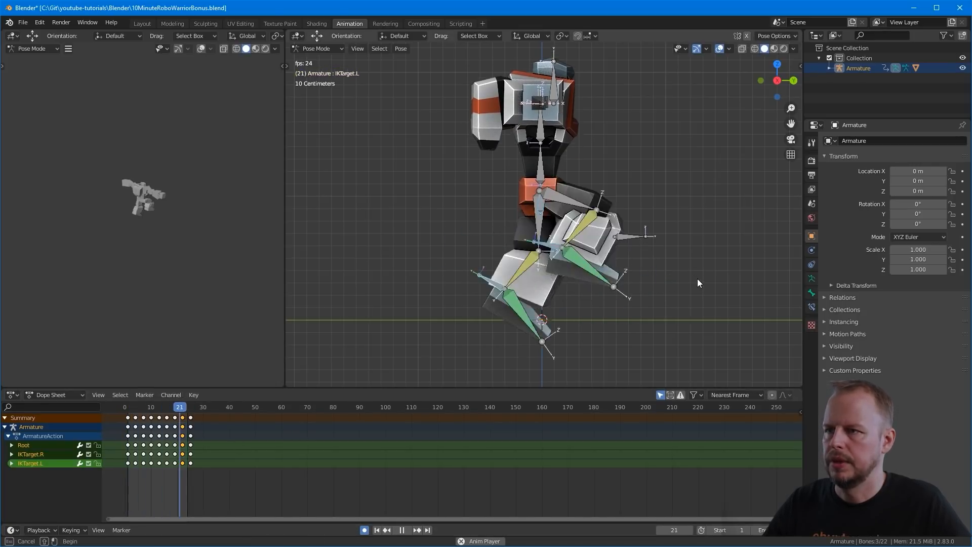
{"action": "middle_click_drag", "start_coordinate": [674, 232], "coordinate": [467, 203]}
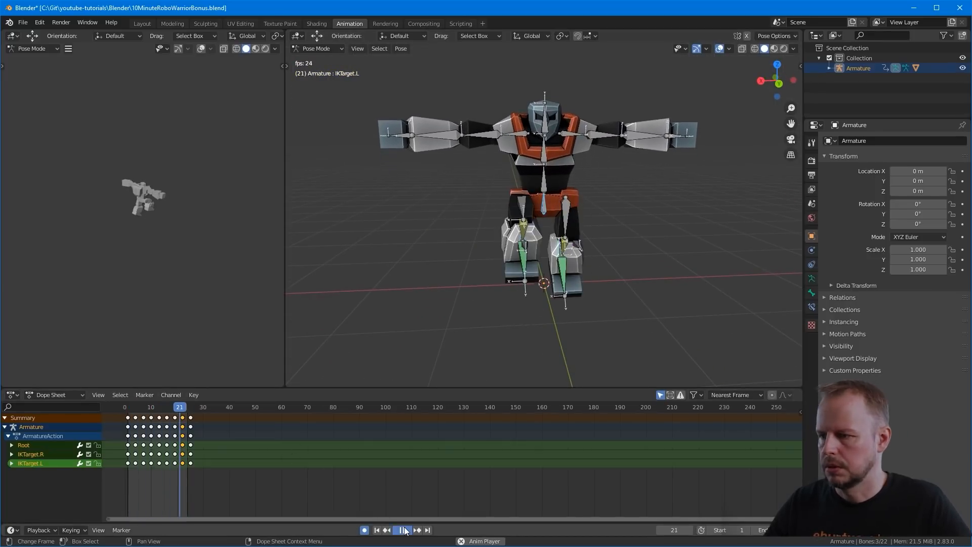
{"action": "key", "text": "space"}
Step: Rotate the UpperArm.R bone down beside the body at frame 1 and paste its pose flipped onto the left arm
{"action": "key", "text": "ctrl+KP_1"}
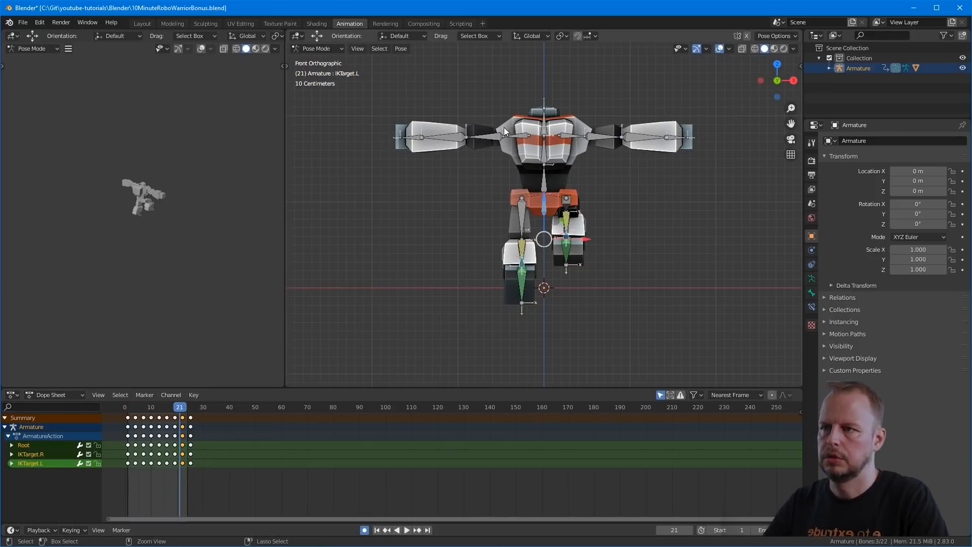
{"action": "left_click", "coordinate": [127, 414]}
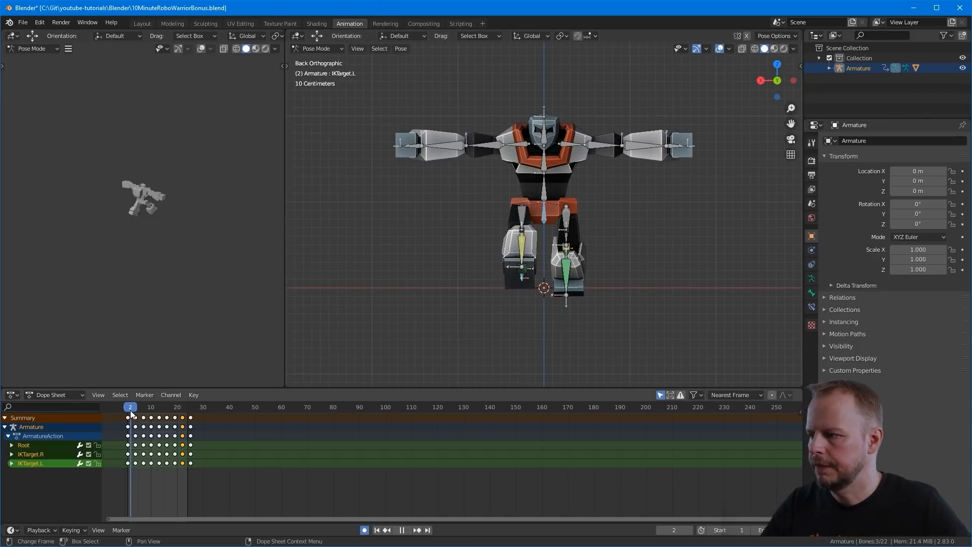
{"action": "key", "text": "space"}
{"action": "key", "text": "space"}
{"action": "left_click", "coordinate": [499, 147]}
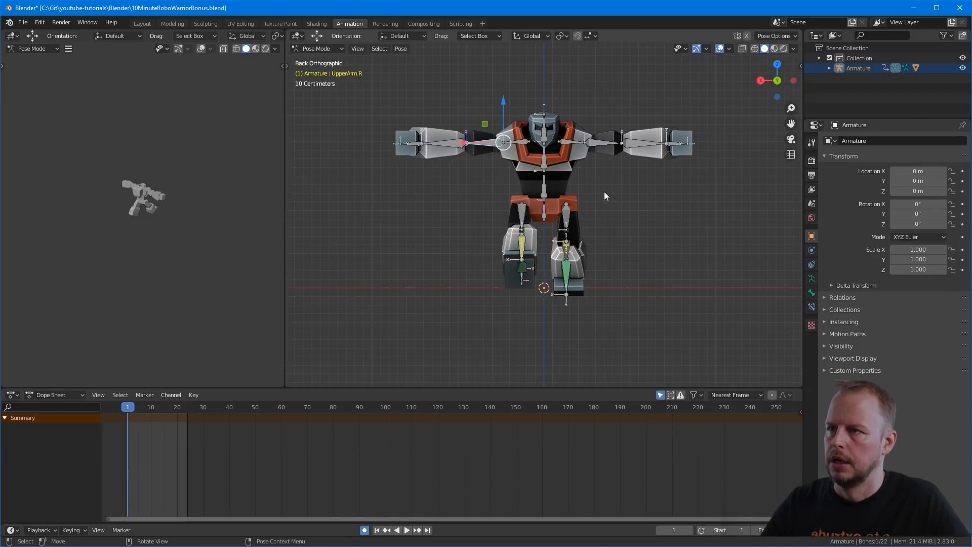
{"action": "key", "text": "r"}
{"action": "left_click", "coordinate": [548, 95]}
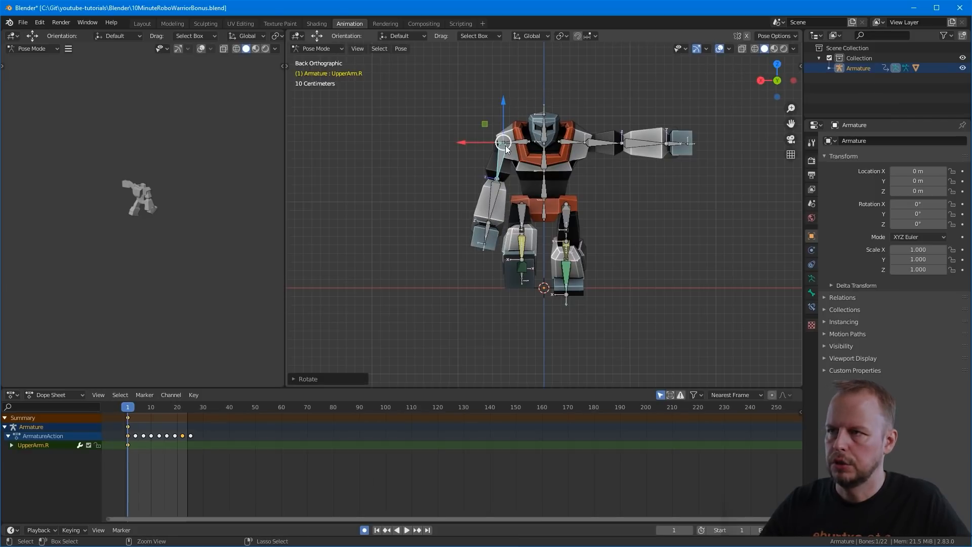
{"action": "key", "text": "ctrl+c"}
{"action": "key", "text": "ctrl+shift+v"}
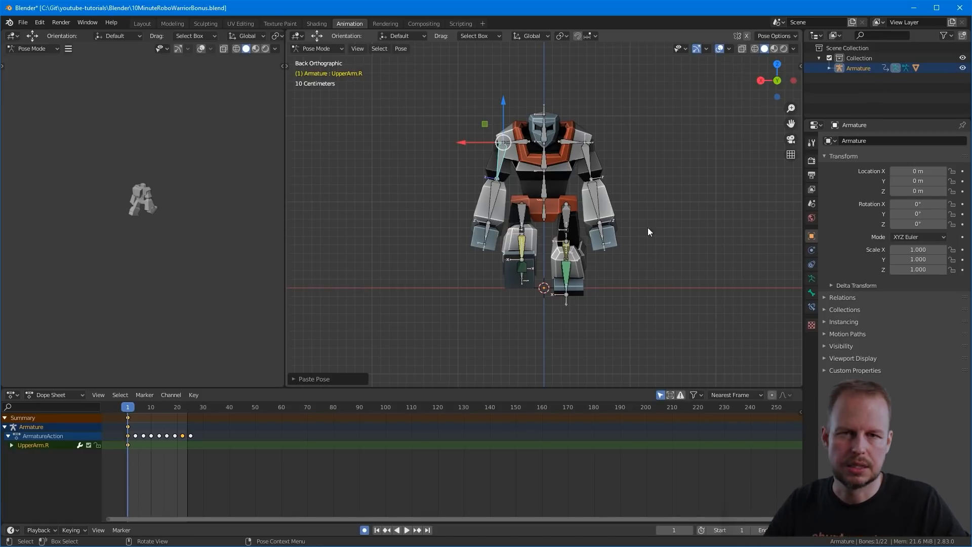
Step: In side view at frame 1, swing the UpperArm.R bone backward and bend the LowerArm.R bone forward about 43°
{"action": "key", "text": "KP_3"}
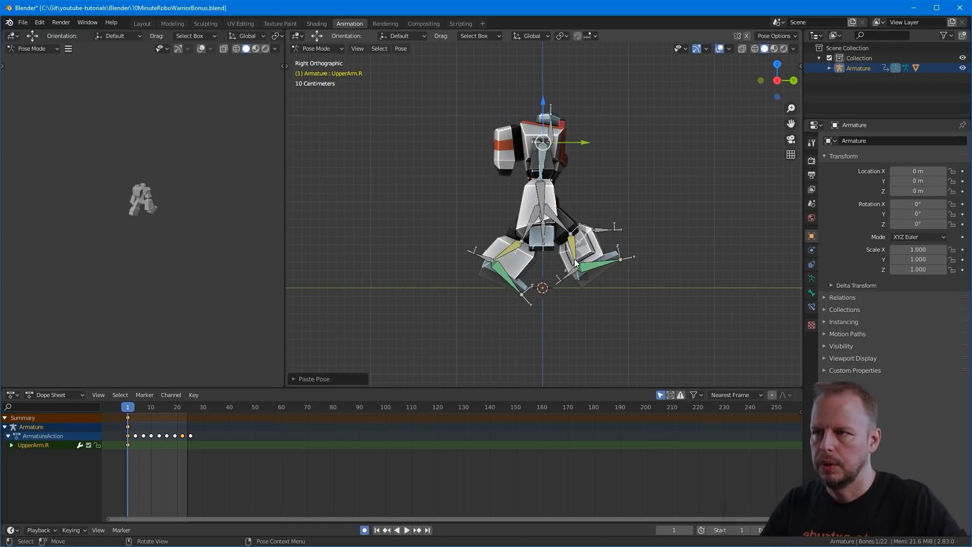
{"action": "key", "text": "r"}
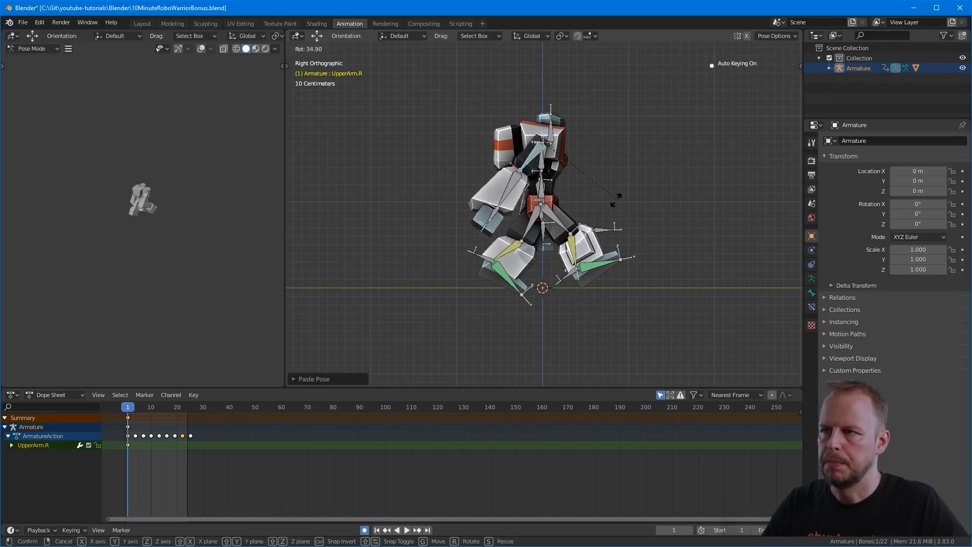
{"action": "left_click", "coordinate": [605, 213]}
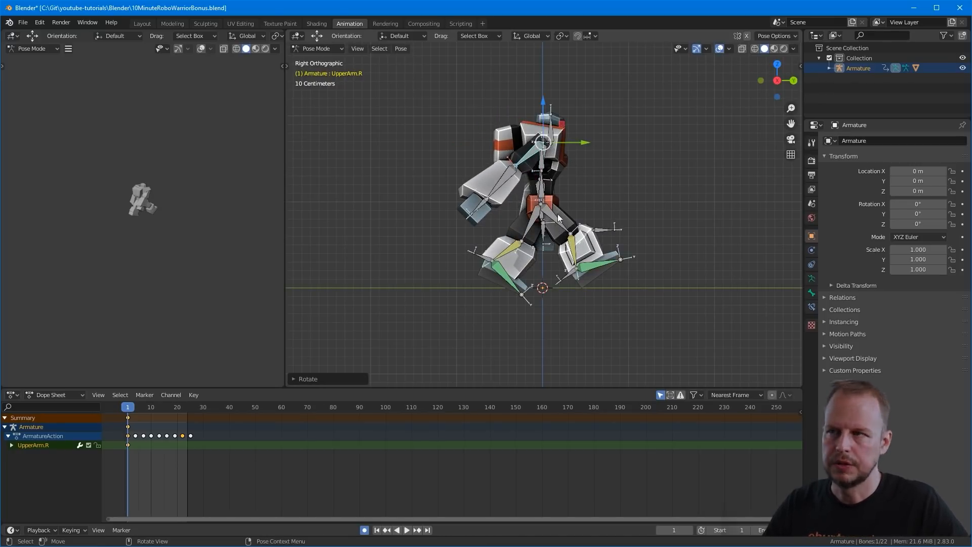
{"action": "left_click", "coordinate": [490, 193]}
{"action": "key", "text": "r"}
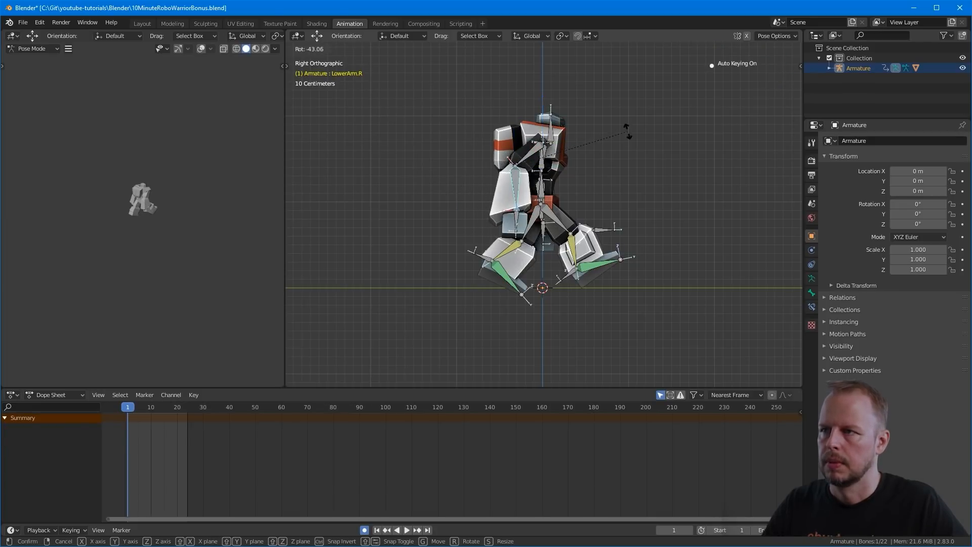
{"action": "left_click", "coordinate": [627, 133]}
Step: Swing the UpperArm.L bone forward at frame 1 and bend the LowerArm.L bone forward at the elbow
{"action": "middle_click_drag", "start_coordinate": [610, 184], "coordinate": [538, 185]}
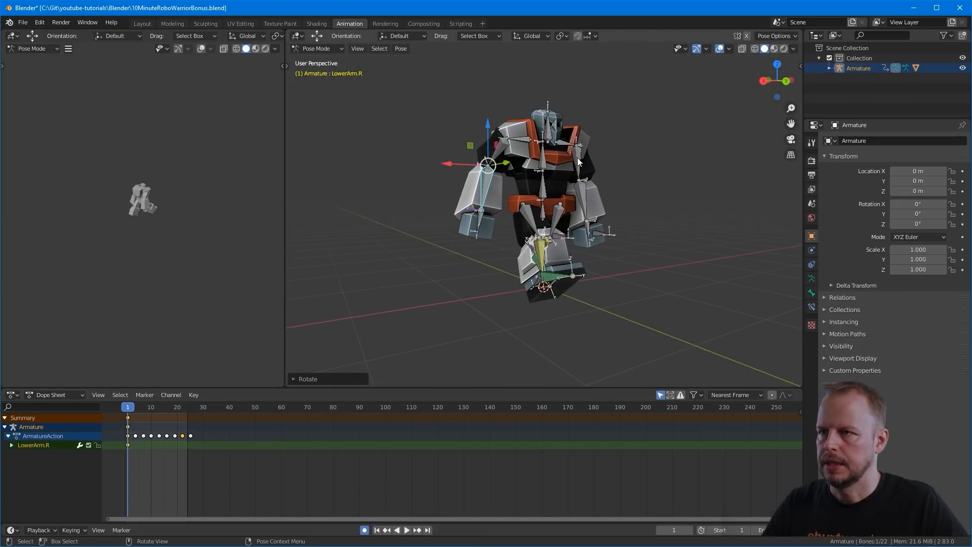
{"action": "left_click", "coordinate": [588, 170]}
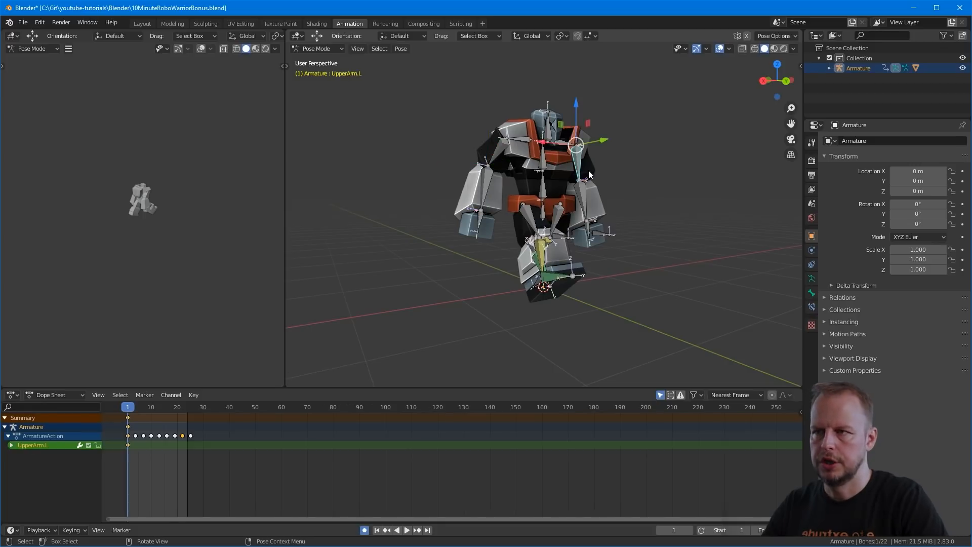
{"action": "key", "text": "KP_3"}
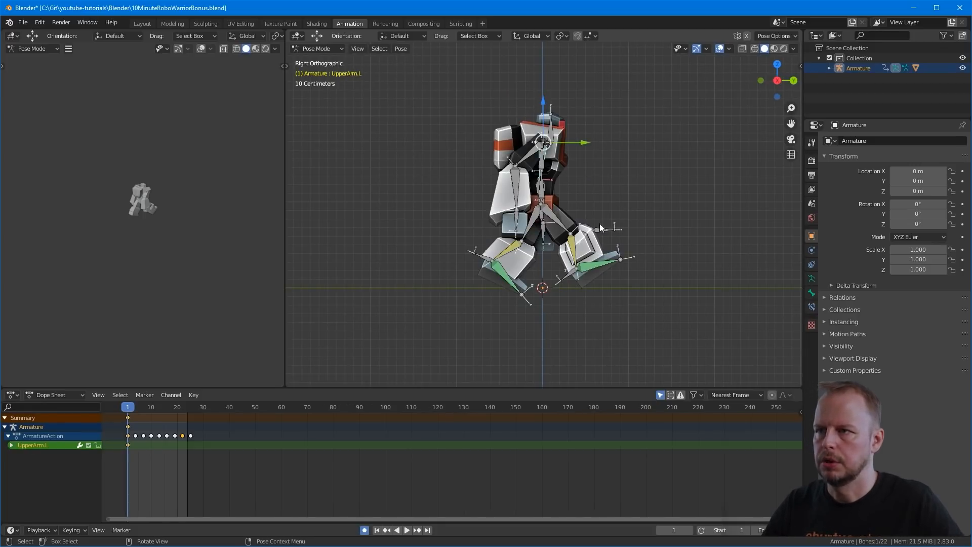
{"action": "key", "text": "r"}
{"action": "left_click", "coordinate": [630, 179]}
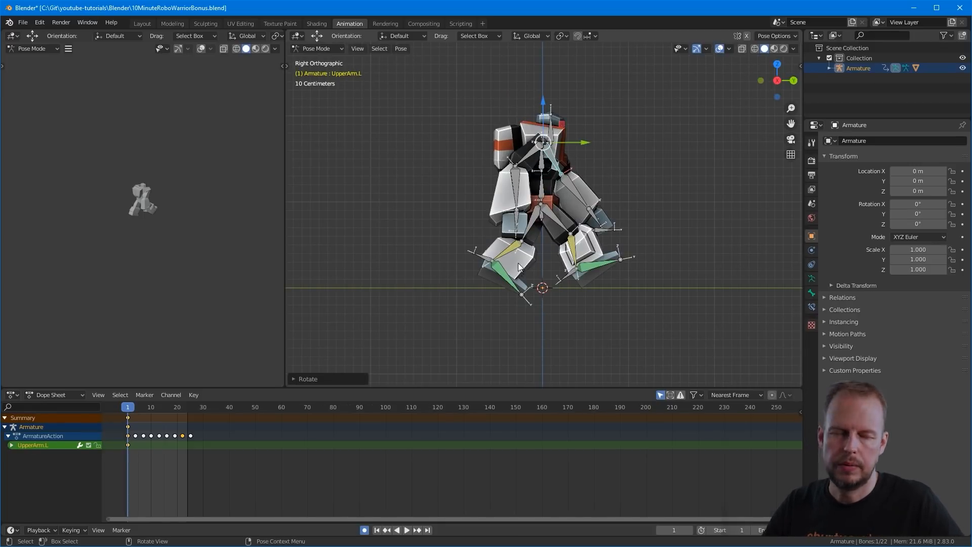
{"action": "left_click", "coordinate": [580, 200]}
{"action": "key", "text": "r"}
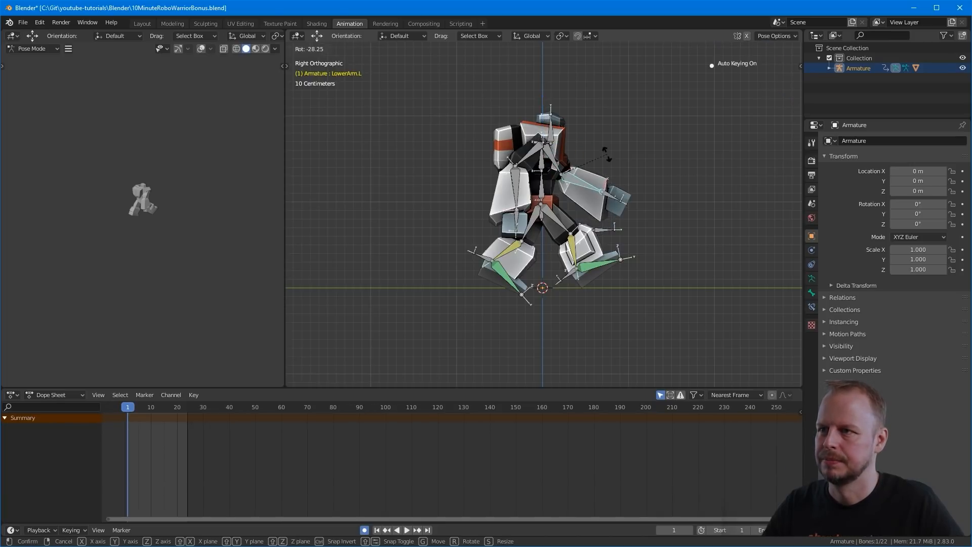
{"action": "left_click", "coordinate": [557, 178]}
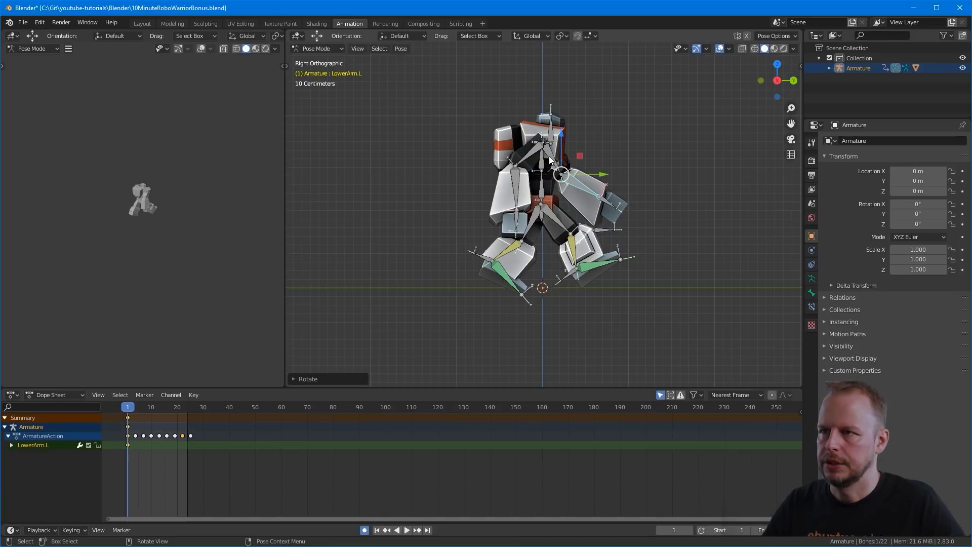
Step: Copy the frame 1 pose of both upper and both lower arm bones and paste it flipped at frame 13
{"action": "left_click", "coordinate": [549, 159]}
{"action": "left_click", "coordinate": [513, 189], "text": "shift"}
{"action": "left_click", "coordinate": [585, 185], "text": "shift"}
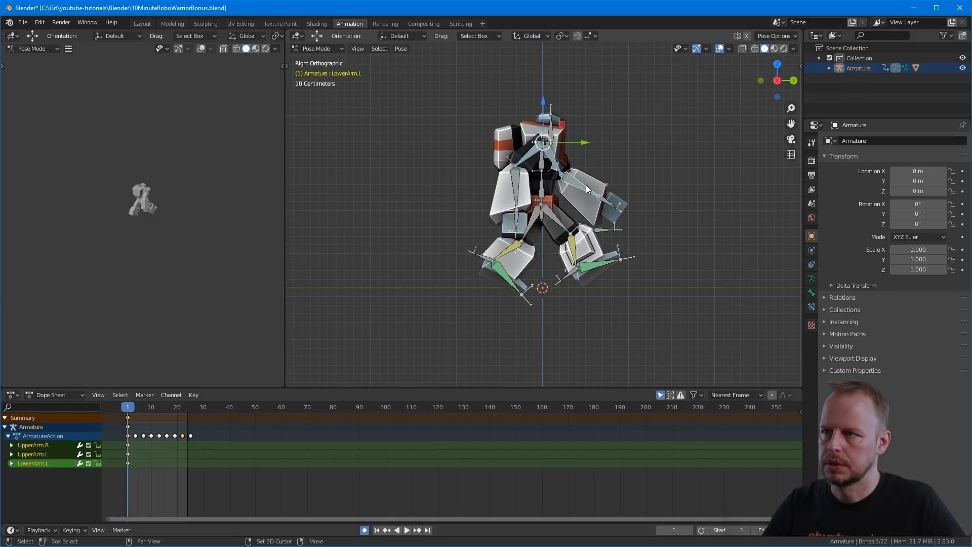
{"action": "left_click", "coordinate": [515, 183], "text": "shift"}
{"action": "key", "text": "ctrl+c"}
{"action": "left_click", "coordinate": [157, 408]}
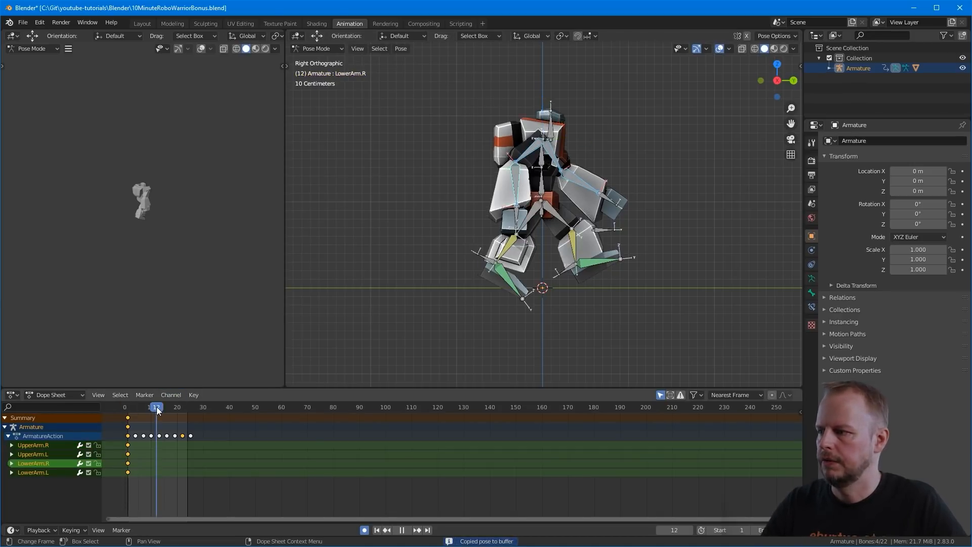
{"action": "left_click_drag", "start_coordinate": [158, 410], "coordinate": [159, 410]}
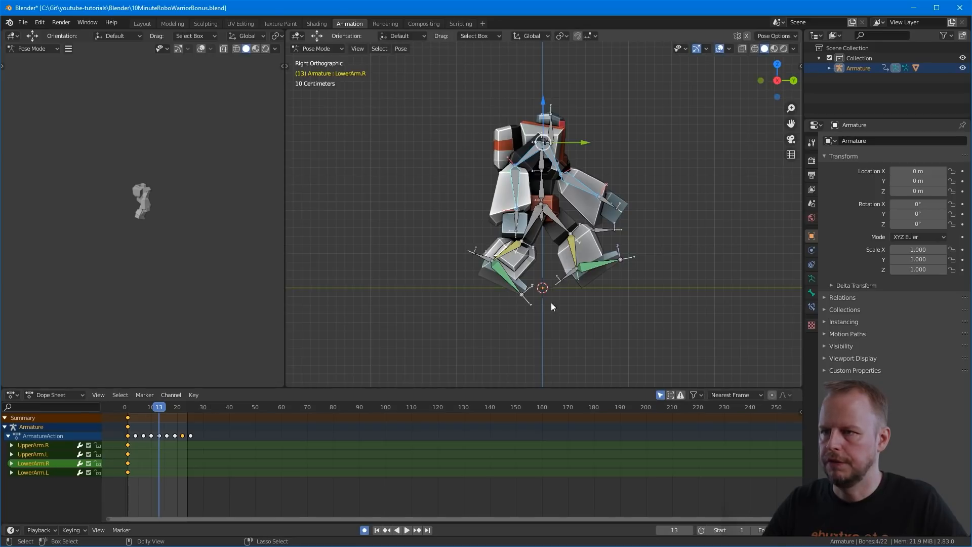
{"action": "key", "text": "ctrl+shift+v"}
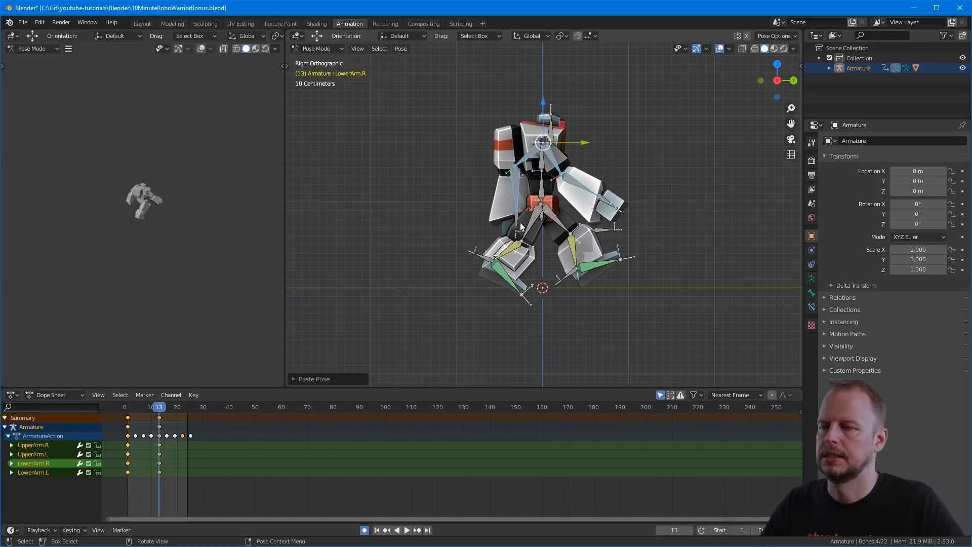
Step: Paste the copied arm pose unflipped at frame 25 to close the arm swing loop and play the walk
{"action": "left_click", "coordinate": [190, 408]}
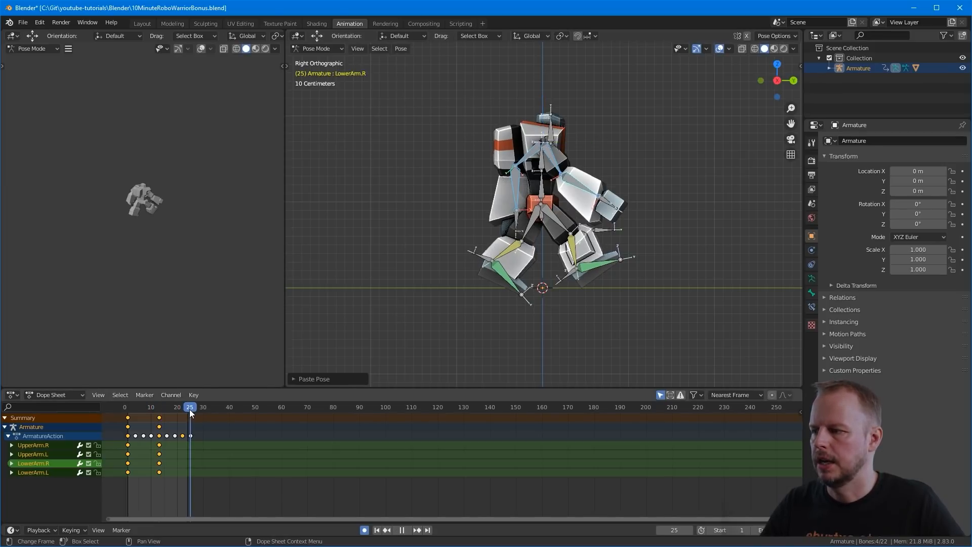
{"action": "key", "text": "ctrl+v"}
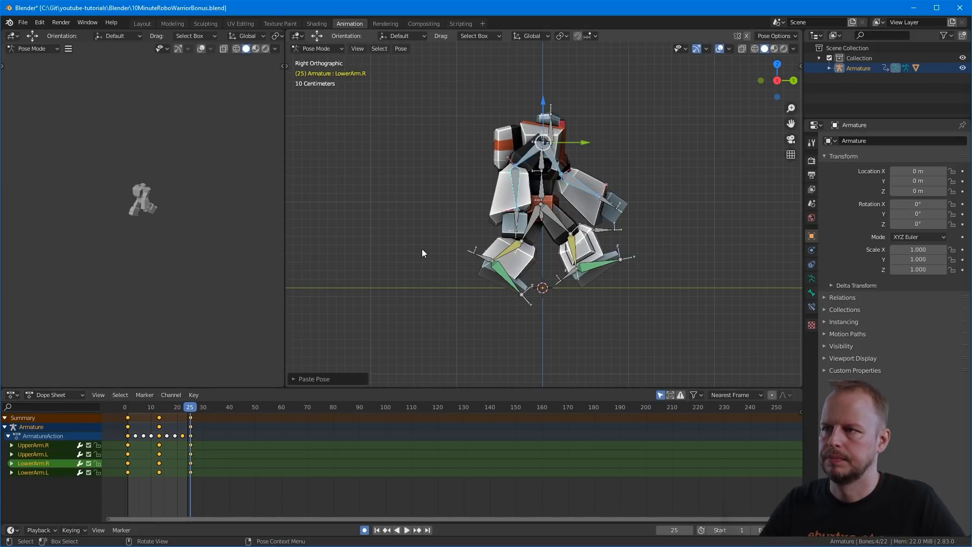
{"action": "left_click", "coordinate": [406, 530]}
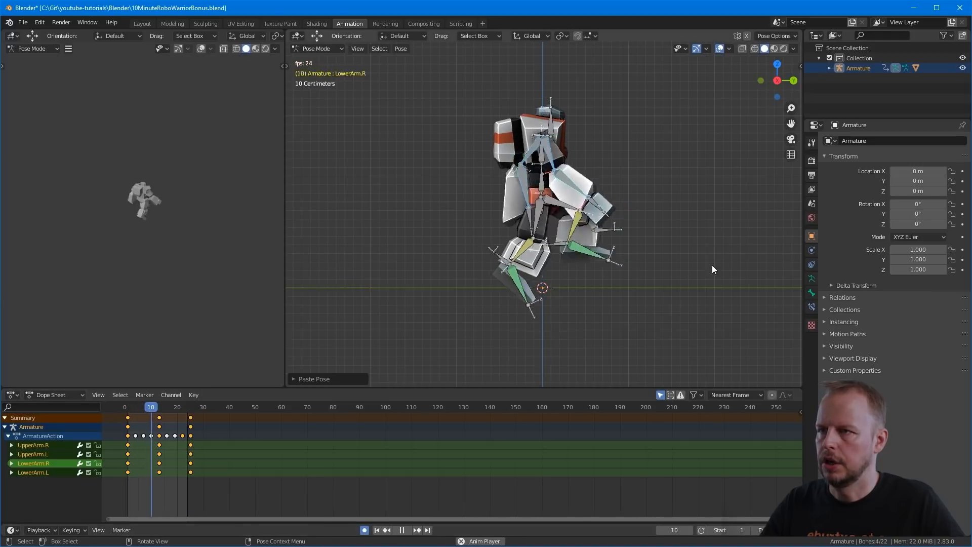
{"action": "left_click", "coordinate": [728, 237]}
{"action": "middle_click_drag", "start_coordinate": [728, 236], "coordinate": [653, 225]}
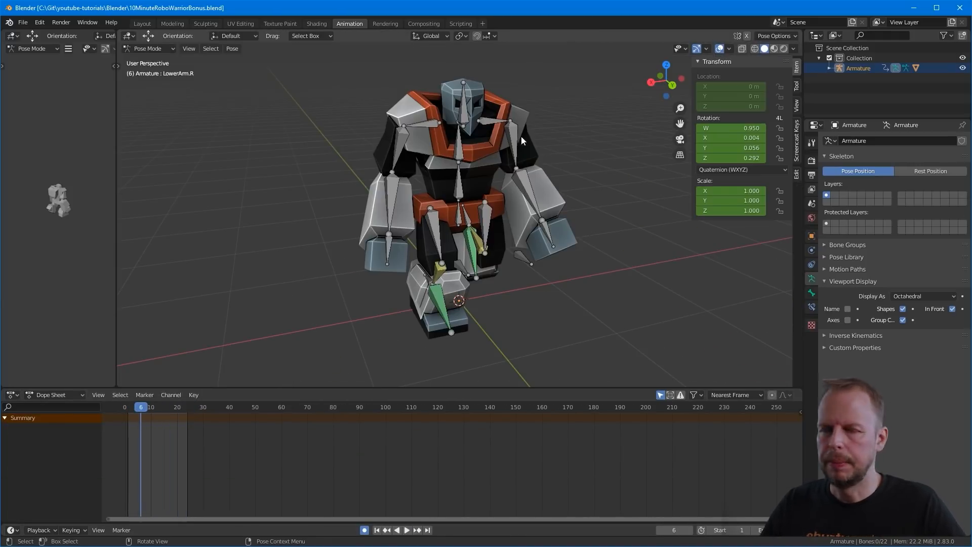
{"action": "key", "text": "Tab"}
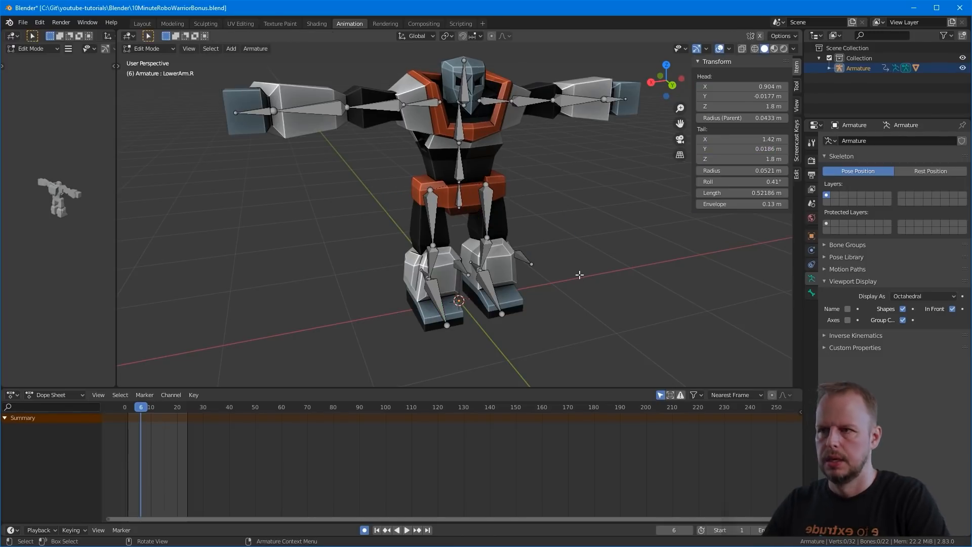
{"action": "key", "text": "KP_1"}
{"action": "key", "text": "KP_3"}
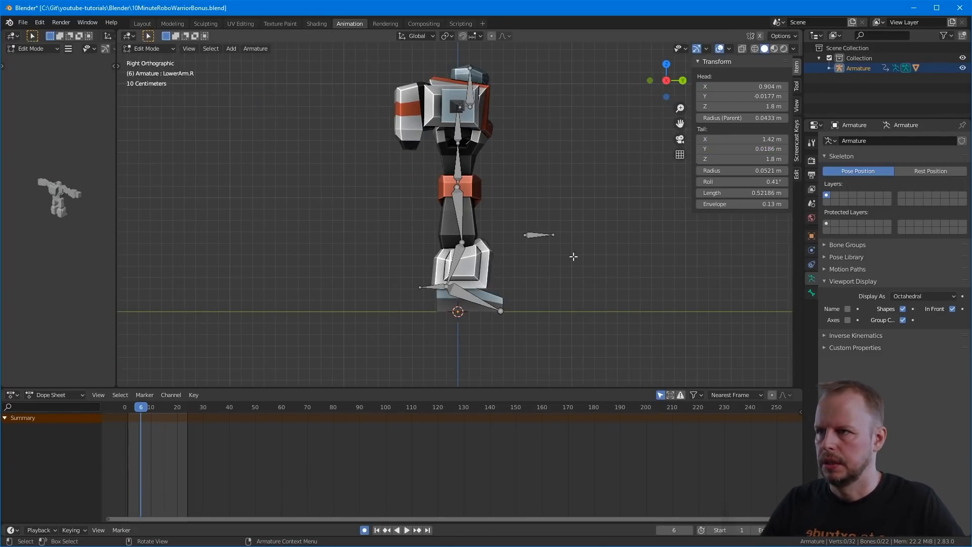
{"action": "middle_click_drag", "start_coordinate": [572, 257], "coordinate": [475, 208]}
{"action": "left_click", "coordinate": [460, 177]}
{"action": "left_click", "coordinate": [474, 191]}
{"action": "key", "text": "Tab"}
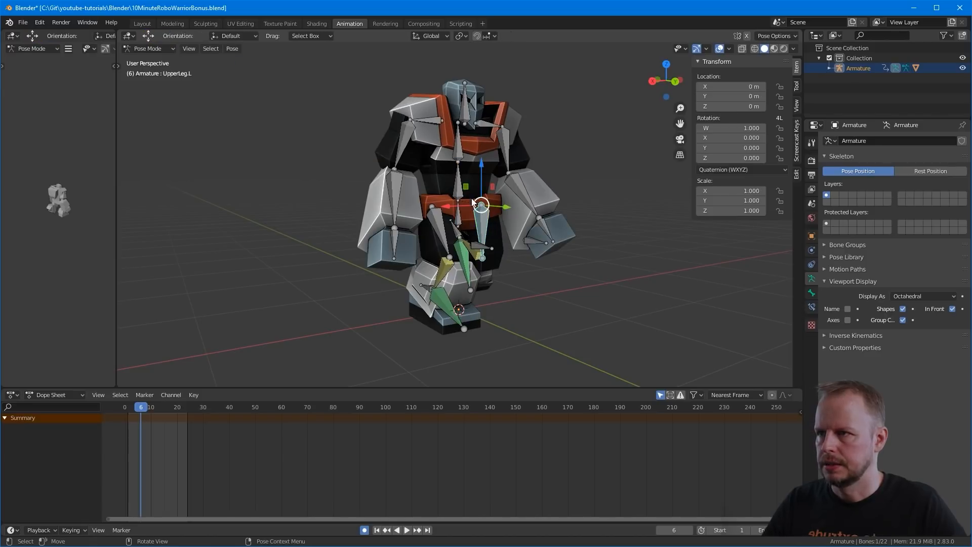
Step: In Edit Mode on the robot mesh, duplicate the front belt face and move the copy about 0.28 m forward in side view
{"action": "left_click", "coordinate": [471, 212]}
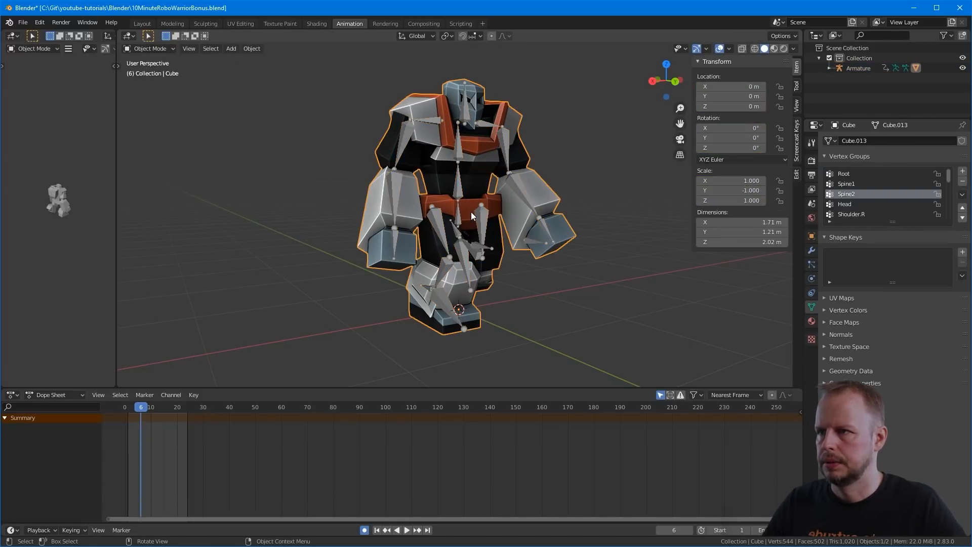
{"action": "key", "text": "Tab"}
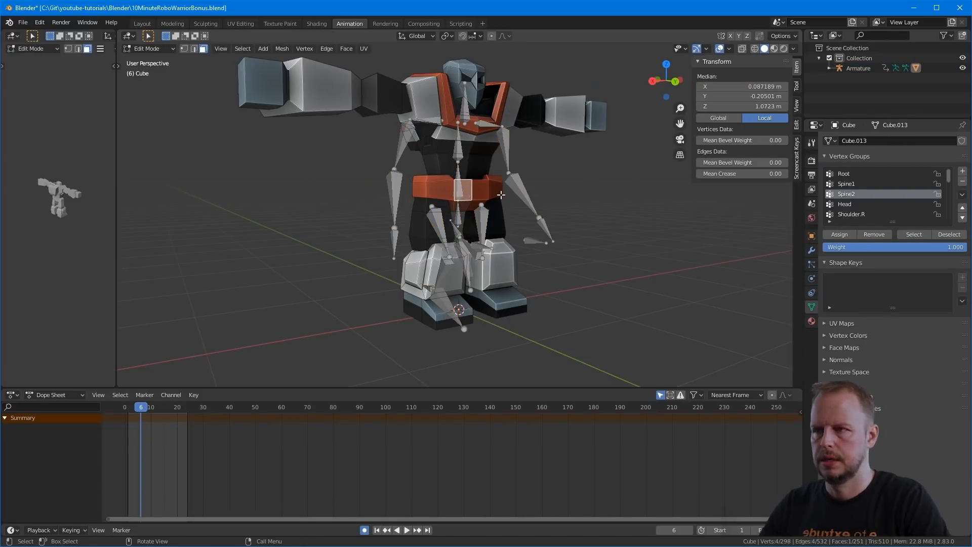
{"action": "key", "text": "KP_1"}
{"action": "key", "text": "KP_3"}
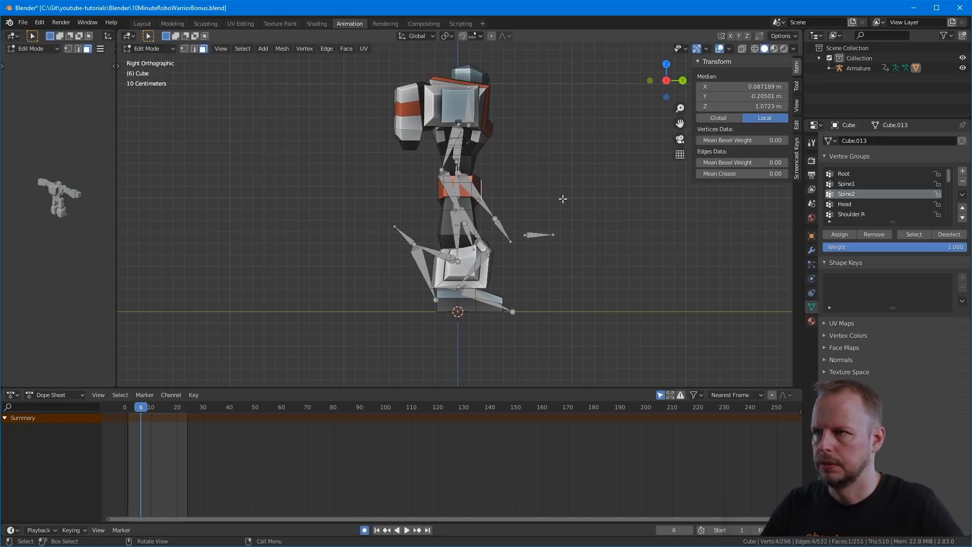
{"action": "key", "text": "shift+d"}
{"action": "right_click", "coordinate": [527, 192]}
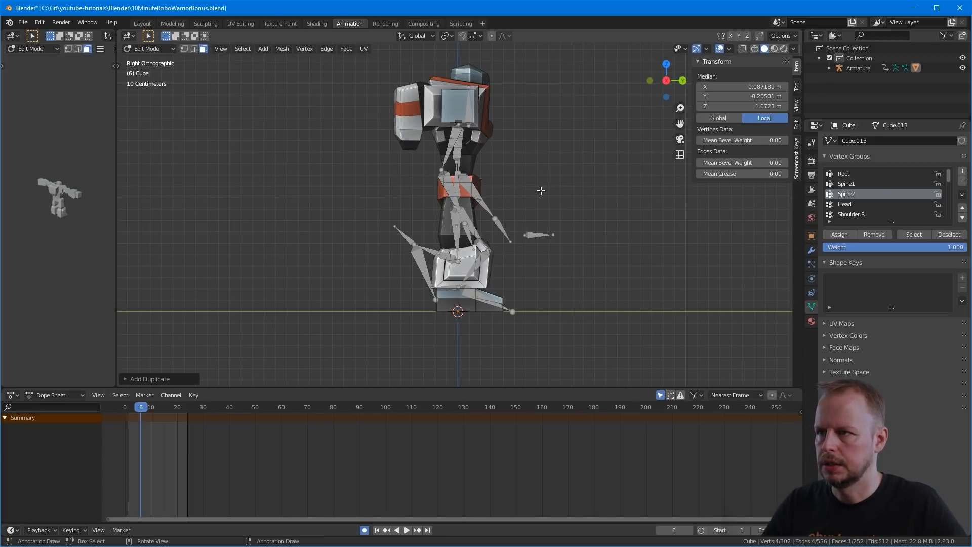
{"action": "key", "text": "g"}
{"action": "left_click", "coordinate": [571, 189]}
Step: In the UV Editing workspace, raise the duplicated face about 0.1 m along Z and move its UVs onto a dark grey palette swatch
{"action": "middle_click_drag", "start_coordinate": [571, 189], "coordinate": [196, 25]}
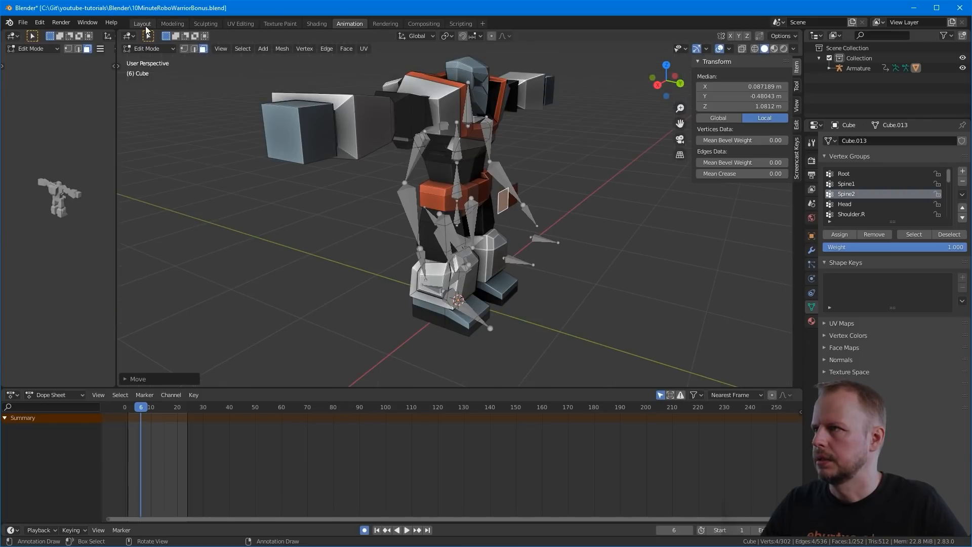
{"action": "left_click", "coordinate": [142, 23]}
{"action": "left_click", "coordinate": [171, 23]}
{"action": "left_click", "coordinate": [206, 23]}
{"action": "left_click", "coordinate": [240, 23]}
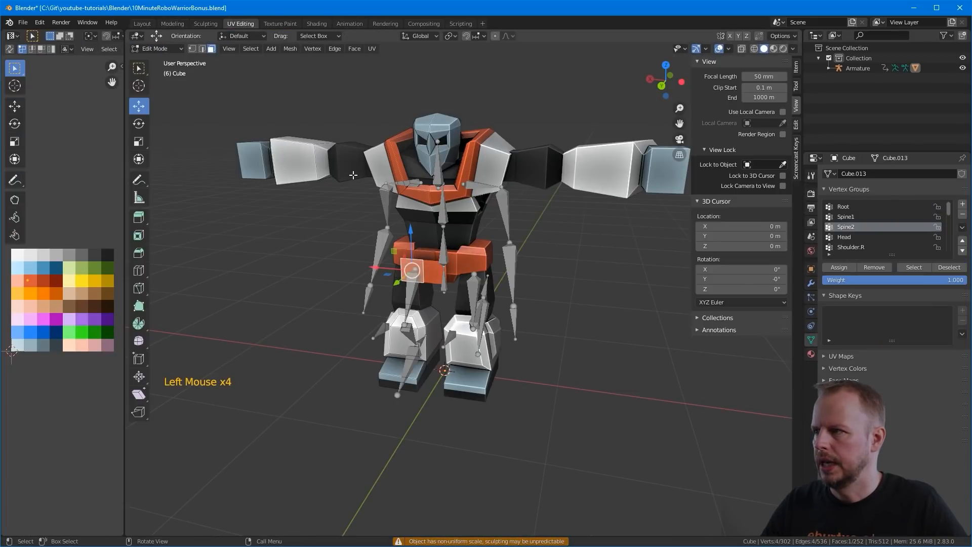
{"action": "scroll", "coordinate": [471, 186], "scroll_direction": "down", "scroll_amount": 2}
{"action": "middle_click_drag", "start_coordinate": [471, 187], "coordinate": [510, 280]}
{"action": "scroll", "coordinate": [510, 280], "scroll_direction": "up", "scroll_amount": 1}
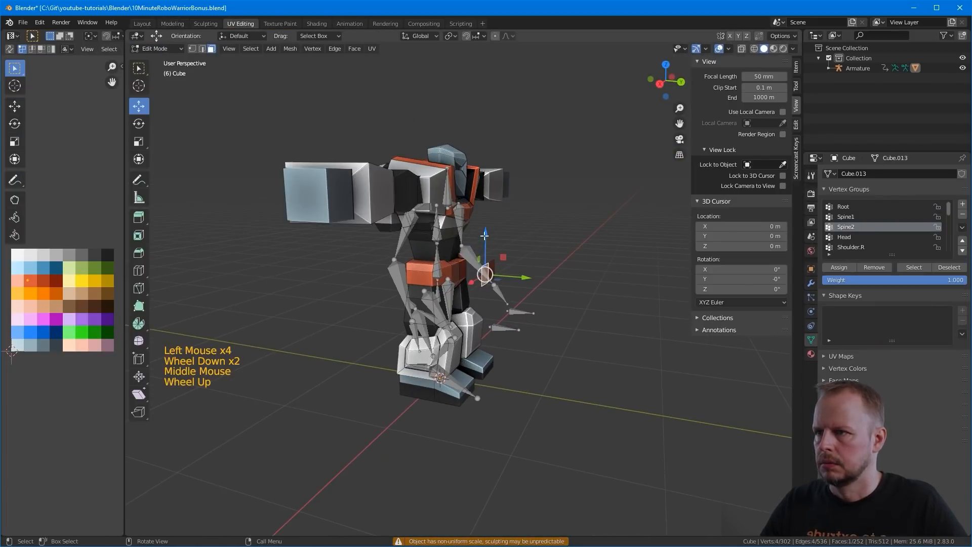
{"action": "left_click_drag", "start_coordinate": [485, 236], "coordinate": [485, 229]}
{"action": "key", "text": "g"}
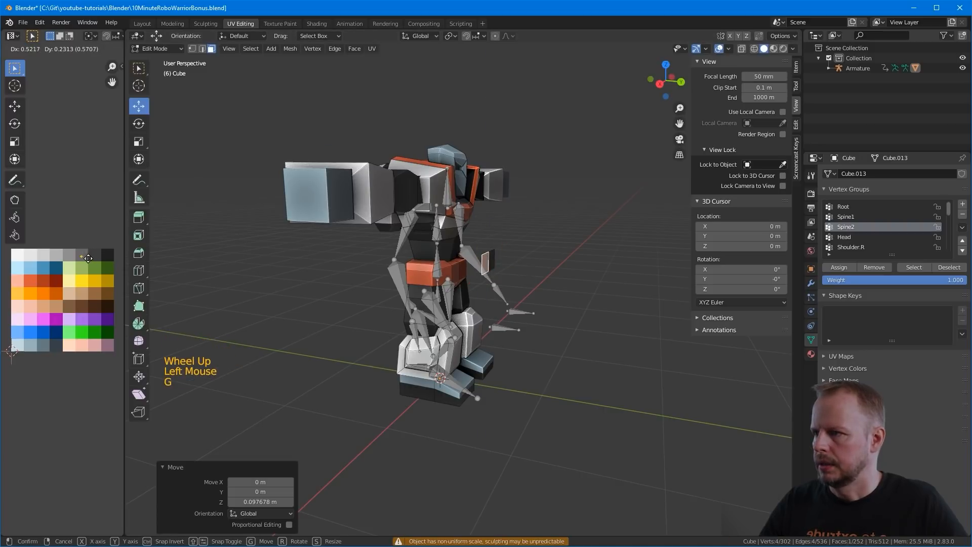
{"action": "left_click", "coordinate": [88, 259]}
Step: Stretch the duplicated face taller along Z and separate it into its own object
{"action": "middle_click_drag", "start_coordinate": [571, 225], "coordinate": [521, 272]}
{"action": "key", "text": "s"}
{"action": "key", "text": "z"}
{"action": "left_click", "coordinate": [604, 167]}
{"action": "key", "text": "p"}
{"action": "left_click", "coordinate": [511, 296]}
Step: Apply the Mirror modifier on the separated plate and remove its Armature modifier
{"action": "left_click", "coordinate": [472, 279]}
{"action": "key", "text": "Tab"}
{"action": "left_click", "coordinate": [480, 287]}
{"action": "key", "text": "Tab"}
{"action": "left_click", "coordinate": [479, 287]}
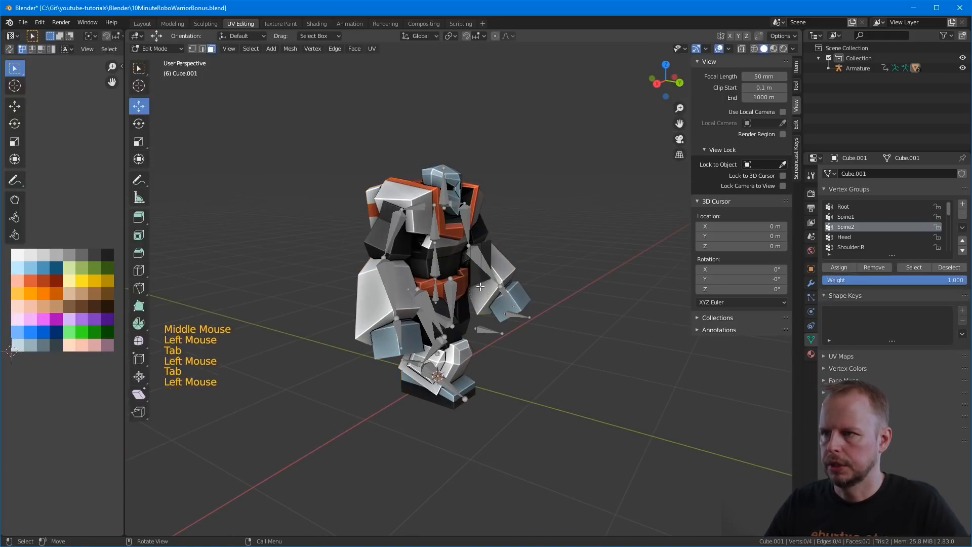
{"action": "key", "text": "Tab"}
{"action": "left_click", "coordinate": [496, 284]}
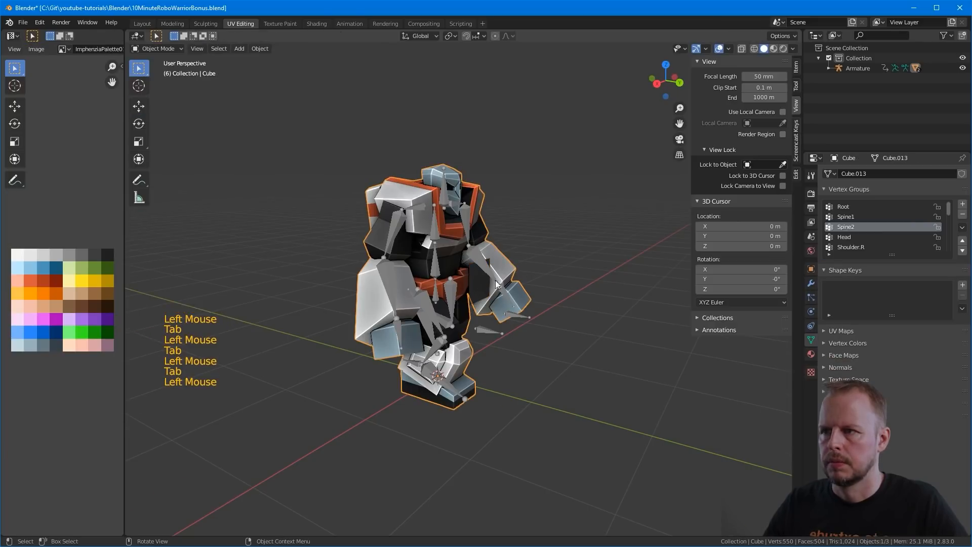
{"action": "left_click", "coordinate": [810, 284]}
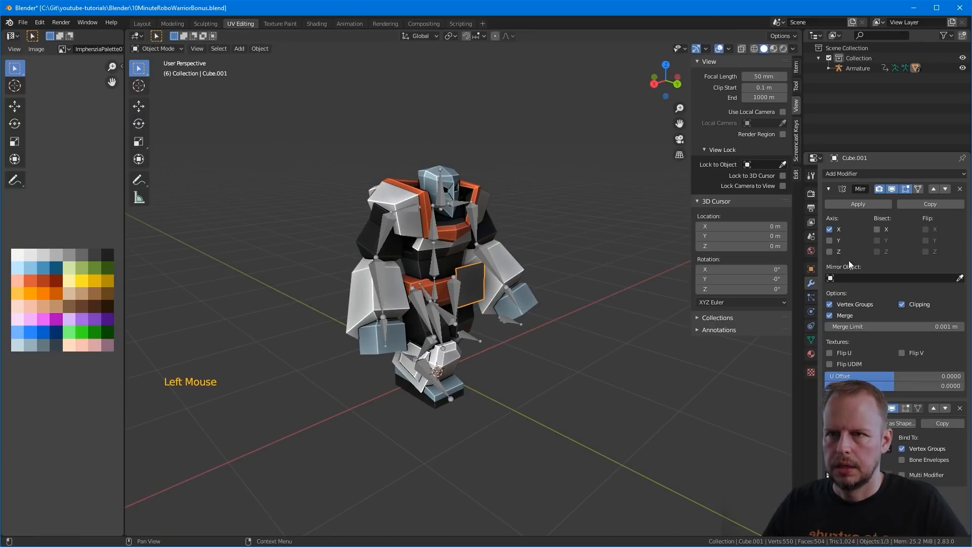
{"action": "left_click", "coordinate": [872, 205]}
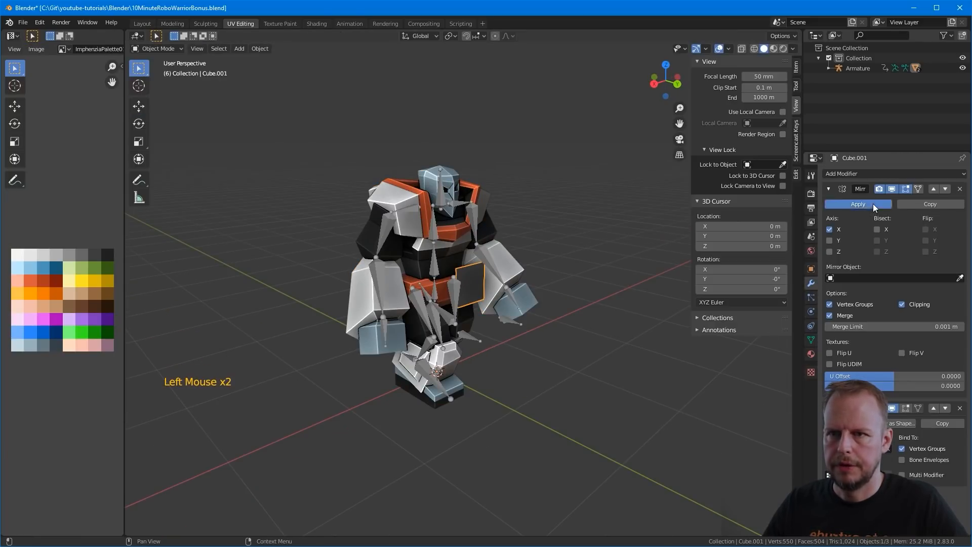
{"action": "left_click", "coordinate": [960, 188]}
{"action": "left_click", "coordinate": [469, 269]}
{"action": "key", "text": "Tab"}
{"action": "left_click", "coordinate": [472, 271]}
{"action": "key", "text": "Tab"}
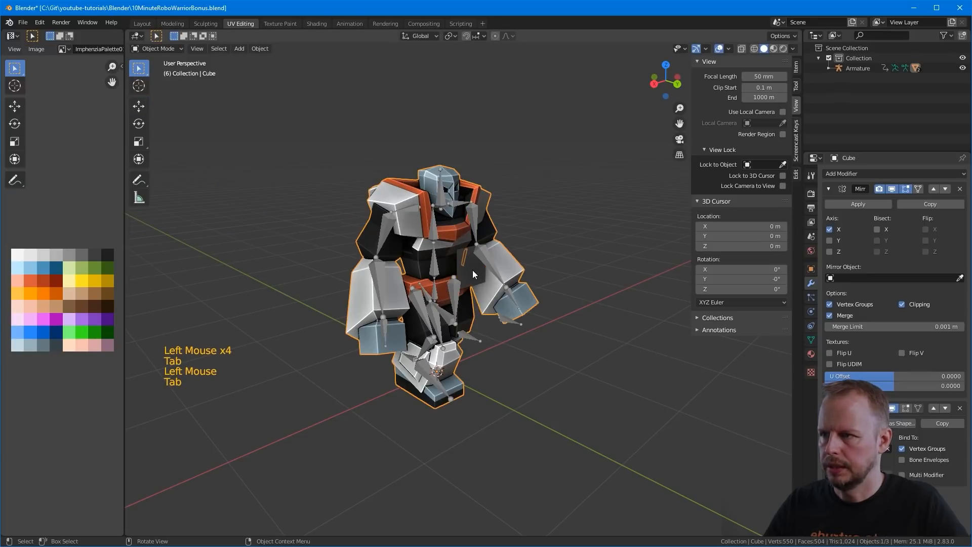
{"action": "left_click", "coordinate": [473, 269]}
{"action": "scroll", "coordinate": [479, 267], "scroll_direction": "up", "scroll_amount": 4}
{"action": "left_click", "coordinate": [489, 226]}
{"action": "key", "text": "Tab"}
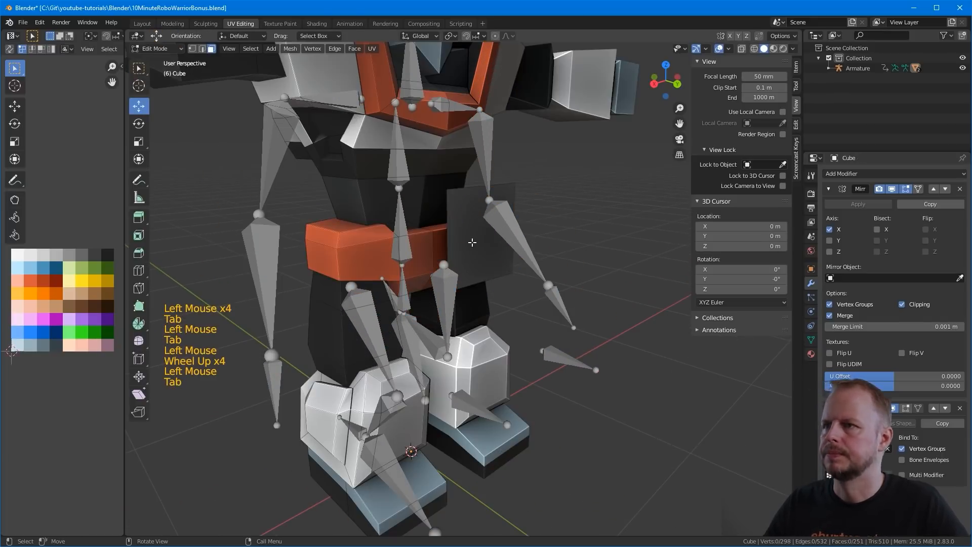
Step: Enter Edit Mode on the separated plate and select its vertical centre edge
{"action": "key", "text": "Tab"}
{"action": "left_click", "coordinate": [472, 232]}
{"action": "key", "text": "Tab"}
{"action": "key", "text": "3"}
{"action": "left_click", "coordinate": [471, 231]}
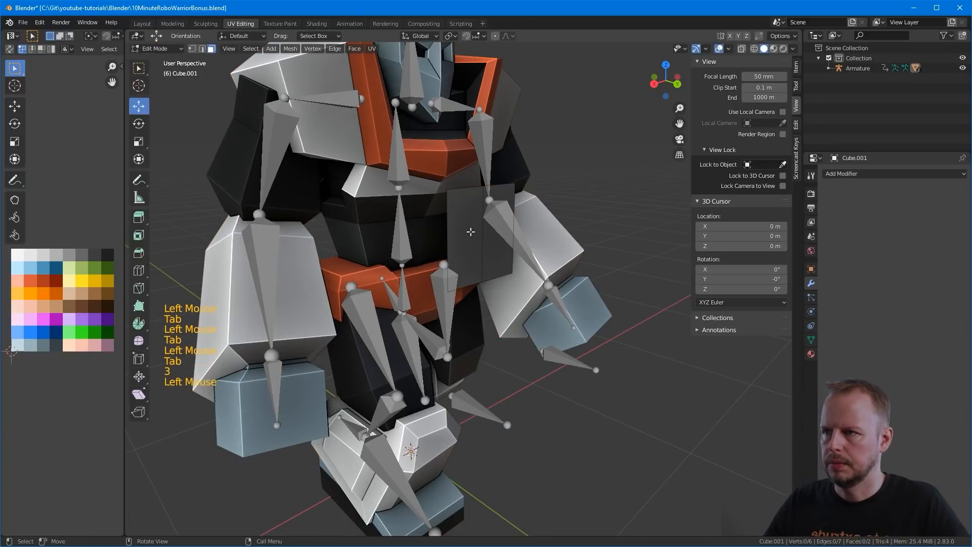
{"action": "key", "text": "2"}
{"action": "left_click", "coordinate": [471, 232]}
{"action": "key", "text": "a"}
{"action": "key", "text": "a"}
{"action": "key", "text": "a"}
{"action": "left_click", "coordinate": [484, 252], "text": "alt+shift"}
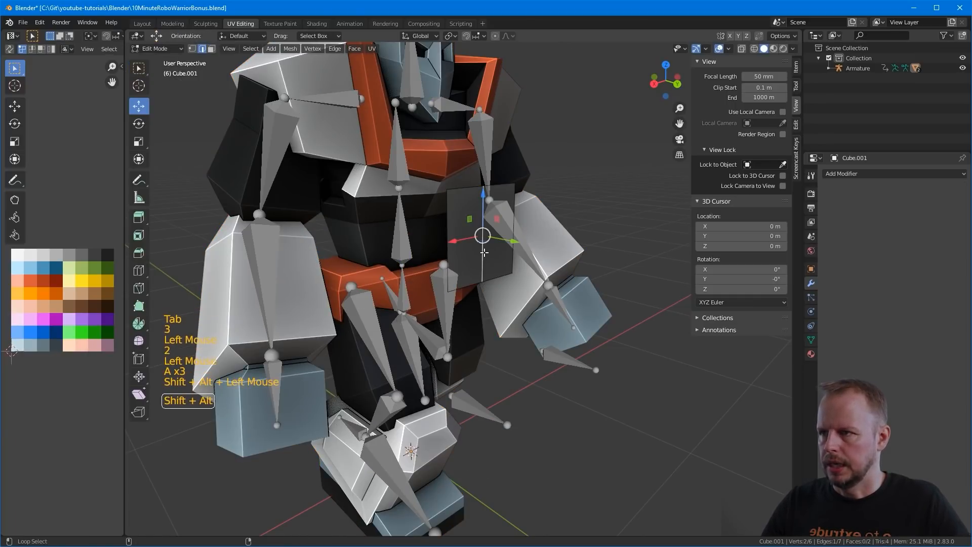
Step: Try deleting the plate's centre edge with the Edges option, and undo the deletion
{"action": "key", "text": "x"}
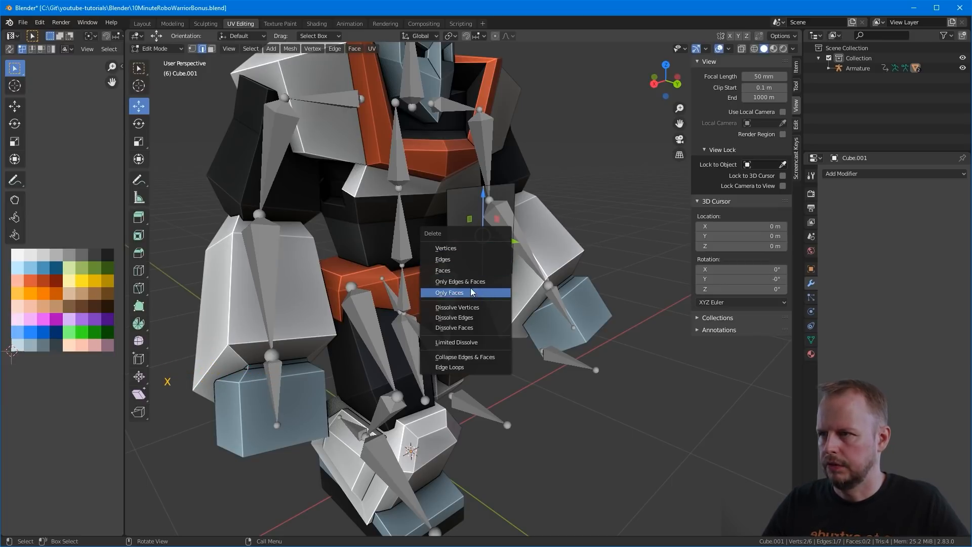
{"action": "left_click", "coordinate": [460, 261]}
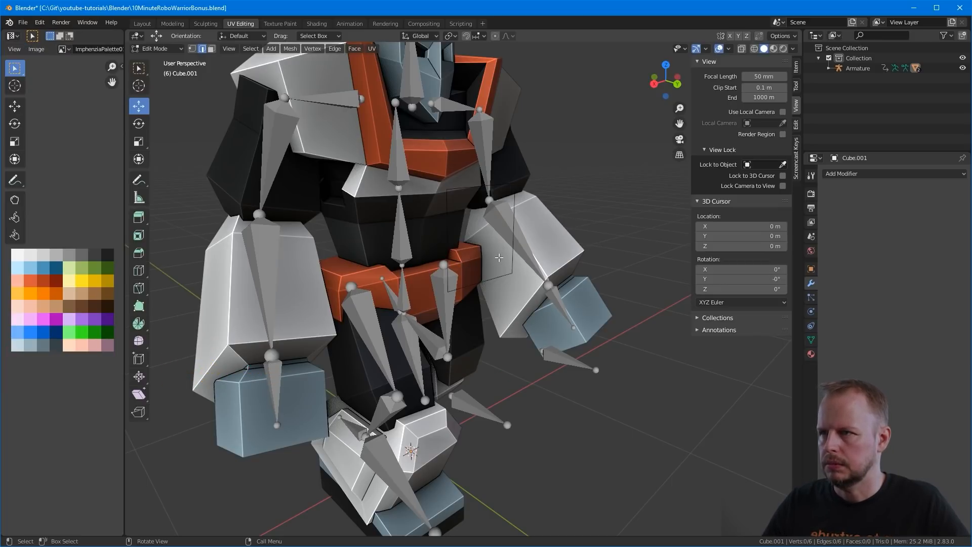
{"action": "key", "text": "ctrl+z"}
Step: Remove the plate's centre edge with Limited Dissolve and select the merged face
{"action": "key", "text": "x"}
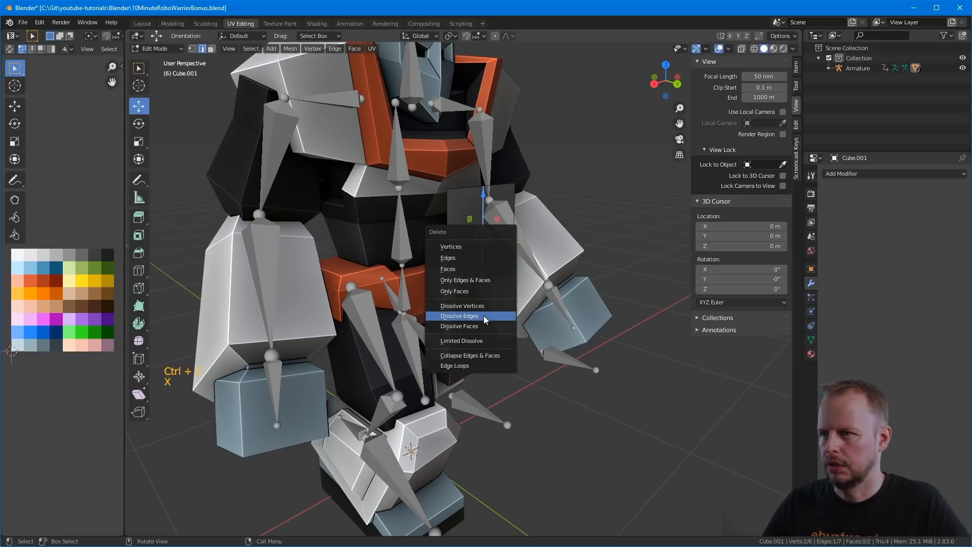
{"action": "left_click", "coordinate": [478, 339]}
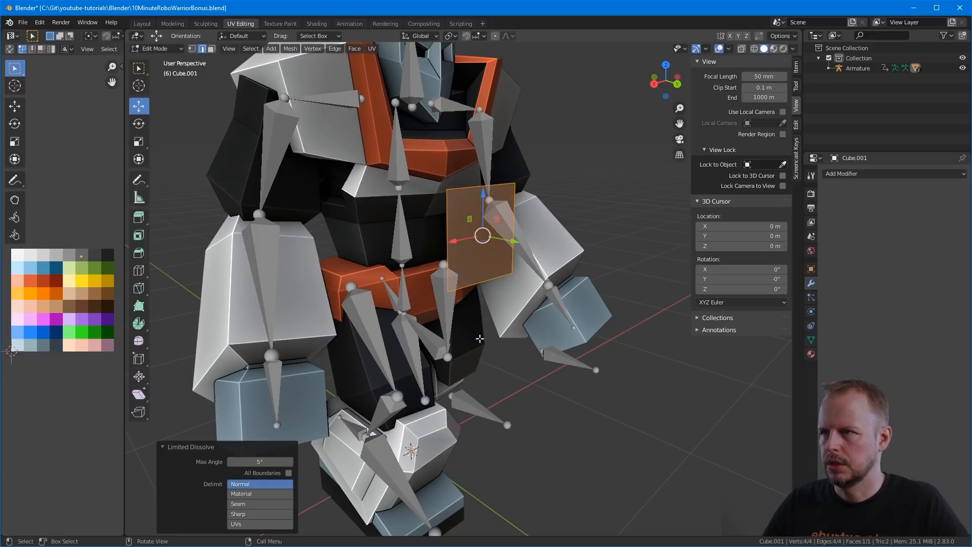
{"action": "left_click", "coordinate": [498, 275]}
{"action": "key", "text": "3"}
{"action": "left_click", "coordinate": [486, 238]}
Step: Narrow the plate by scaling its face along global X by a factor of about -0.406
{"action": "scroll", "coordinate": [486, 238], "scroll_direction": "up", "scroll_amount": 1}
{"action": "middle_click_drag", "start_coordinate": [486, 238], "coordinate": [466, 244]}
{"action": "scroll", "coordinate": [537, 245], "scroll_direction": "down", "scroll_amount": 2}
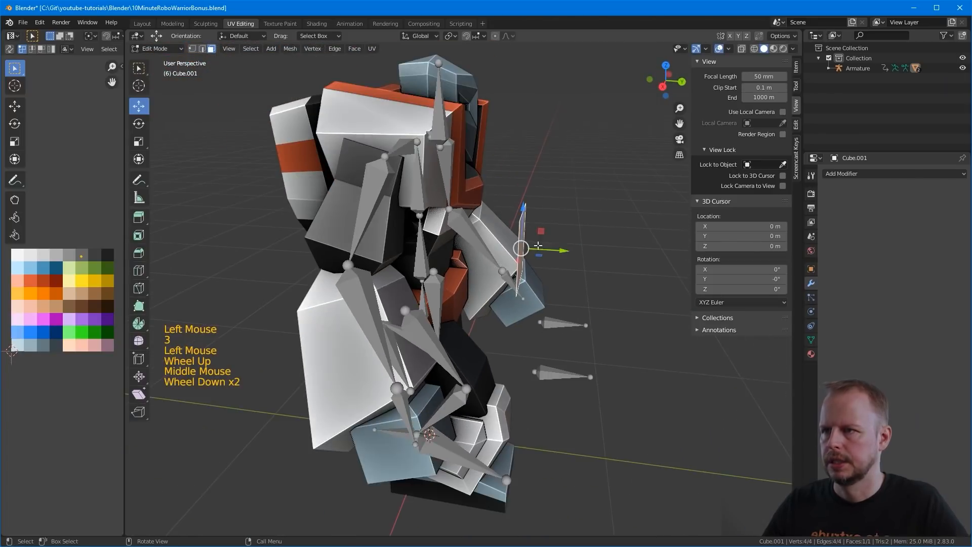
{"action": "scroll", "coordinate": [538, 245], "scroll_direction": "down", "scroll_amount": 1}
{"action": "key", "text": "s"}
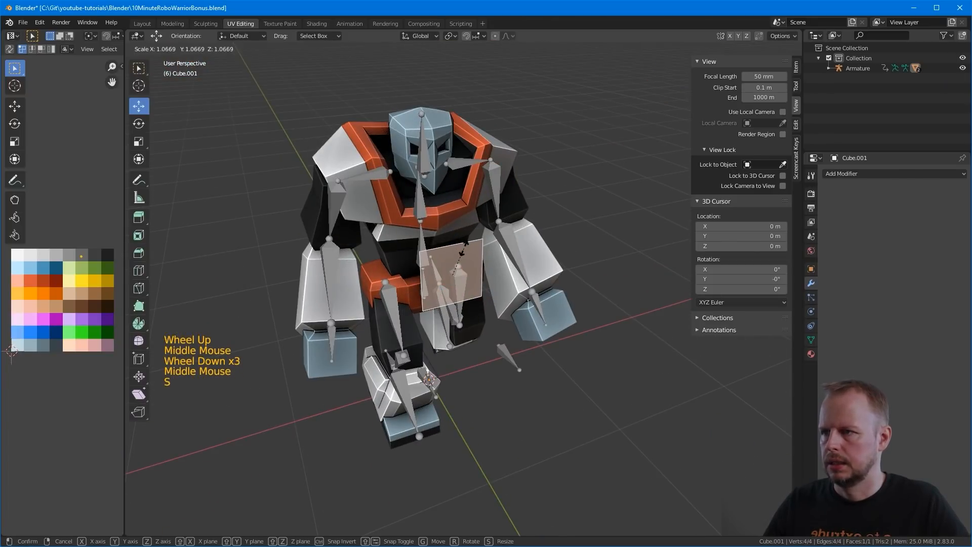
{"action": "key", "text": "x"}
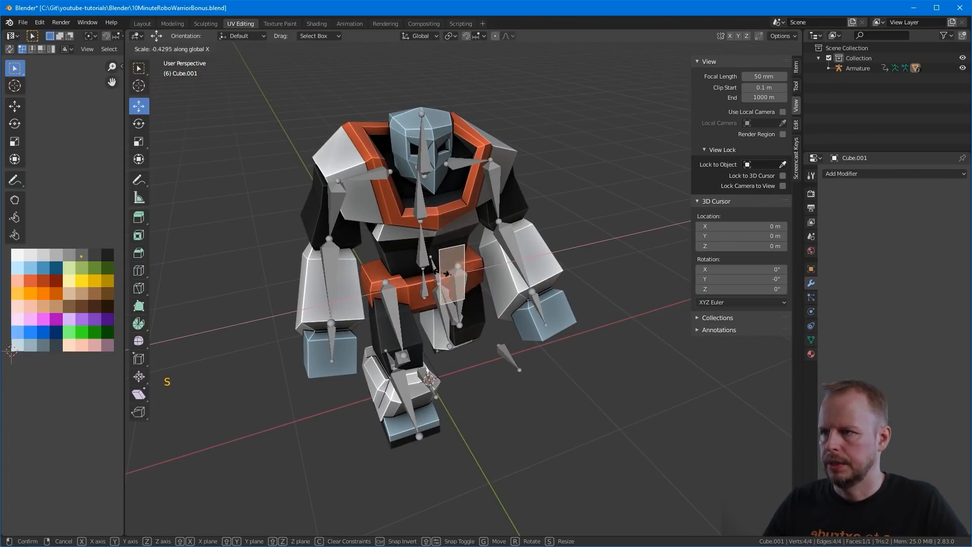
{"action": "left_click", "coordinate": [446, 276]}
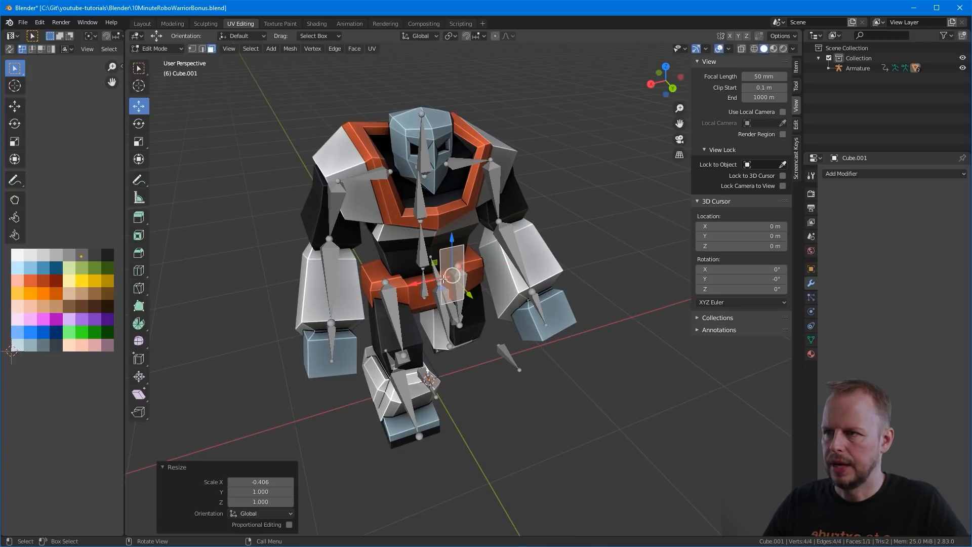
Step: Extrude the plate into a box and move the whole box about 0.25 m along Y, away from the robot
{"action": "middle_click_drag", "start_coordinate": [446, 276], "coordinate": [547, 271]}
{"action": "key", "text": "e"}
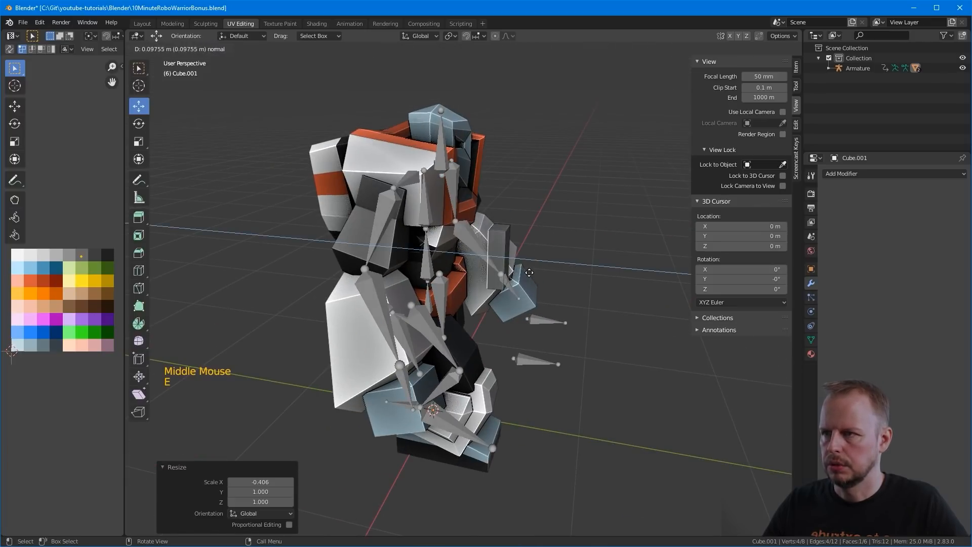
{"action": "left_click", "coordinate": [481, 257]}
{"action": "key", "text": "l"}
{"action": "left_click_drag", "start_coordinate": [484, 259], "coordinate": [532, 260]}
{"action": "key", "text": "KP_3"}
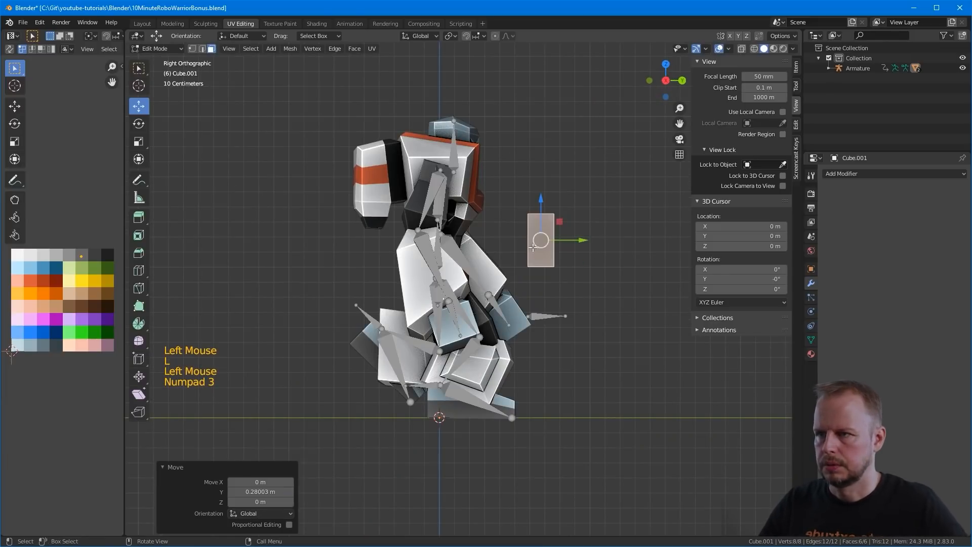
{"action": "scroll", "coordinate": [533, 247], "scroll_direction": "up", "scroll_amount": 1}
{"action": "left_click_drag", "start_coordinate": [591, 239], "coordinate": [586, 232]}
Step: Lengthen the box by scaling it along the Y axis
{"action": "key", "text": "s"}
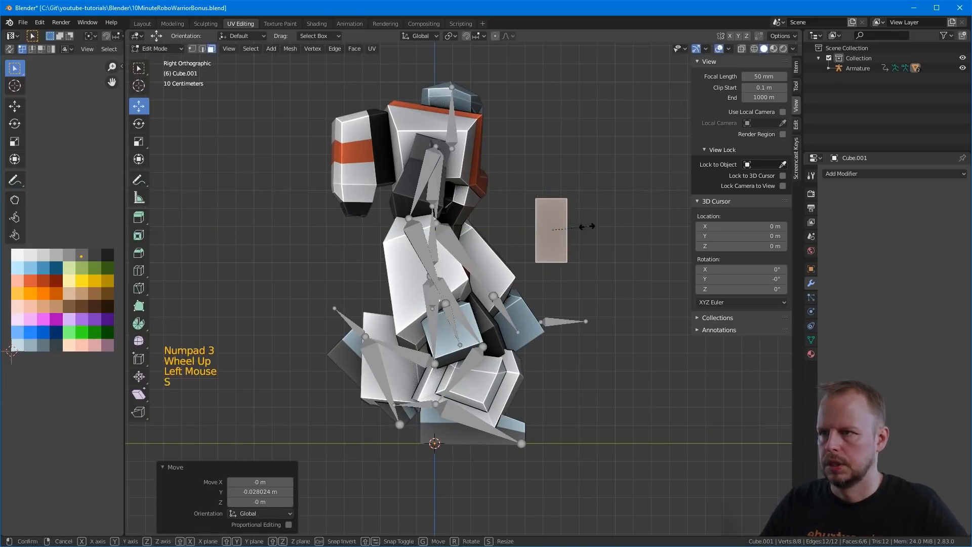
{"action": "key", "text": "y"}
{"action": "left_click", "coordinate": [608, 225]}
Step: Extrude the box's end face farthest from the robot by about 0.36 m in side view
{"action": "scroll", "coordinate": [597, 222], "scroll_direction": "up", "scroll_amount": 1}
{"action": "middle_click_drag", "start_coordinate": [592, 221], "coordinate": [496, 241]}
{"action": "key", "text": "3"}
{"action": "left_click", "coordinate": [544, 243]}
{"action": "scroll", "coordinate": [565, 242], "scroll_direction": "down", "scroll_amount": 2}
{"action": "key", "text": "KP_3"}
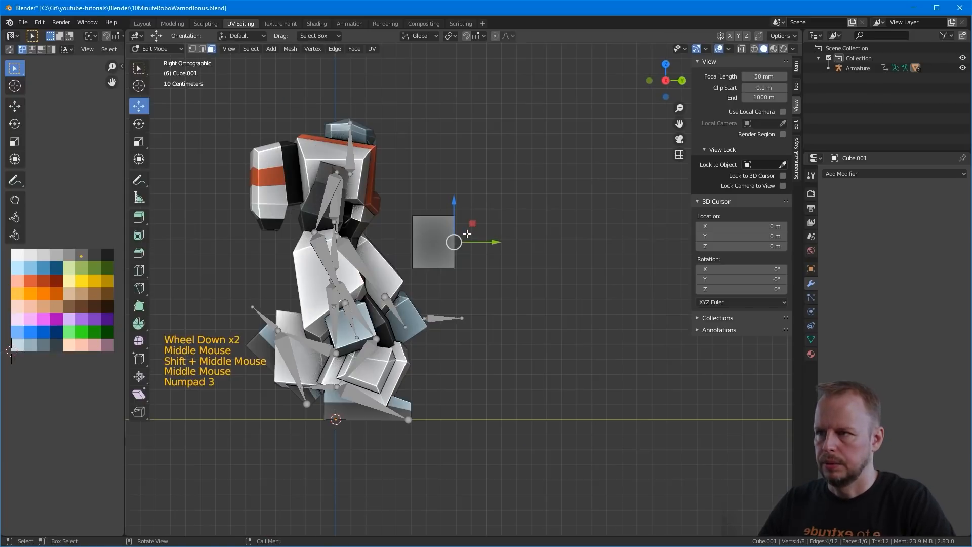
{"action": "key", "text": "e"}
{"action": "left_click", "coordinate": [592, 248]}
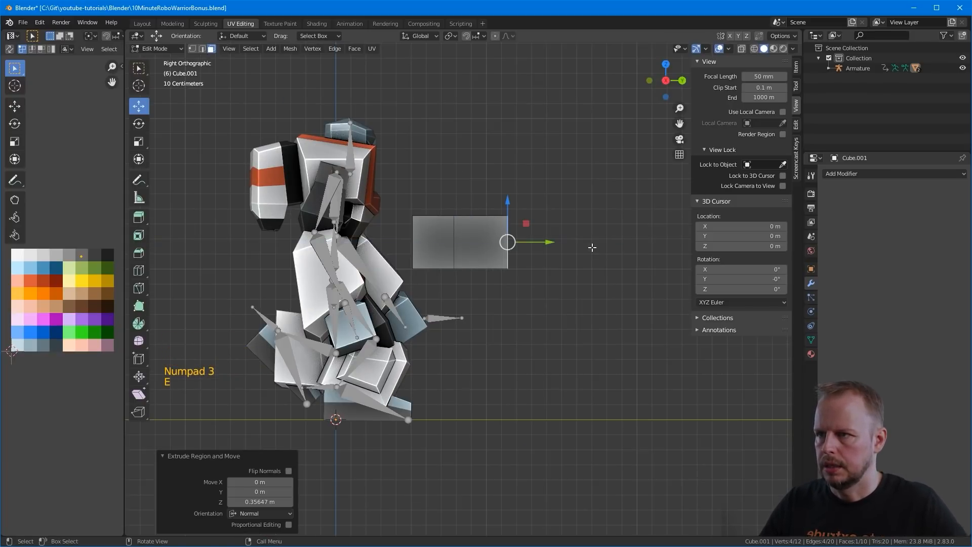
Step: Rotate the box's far end face by 30° in side view and scale it by about 1.39, leaving X unscaled
{"action": "type", "text": "r30"}
{"action": "key", "text": "Return"}
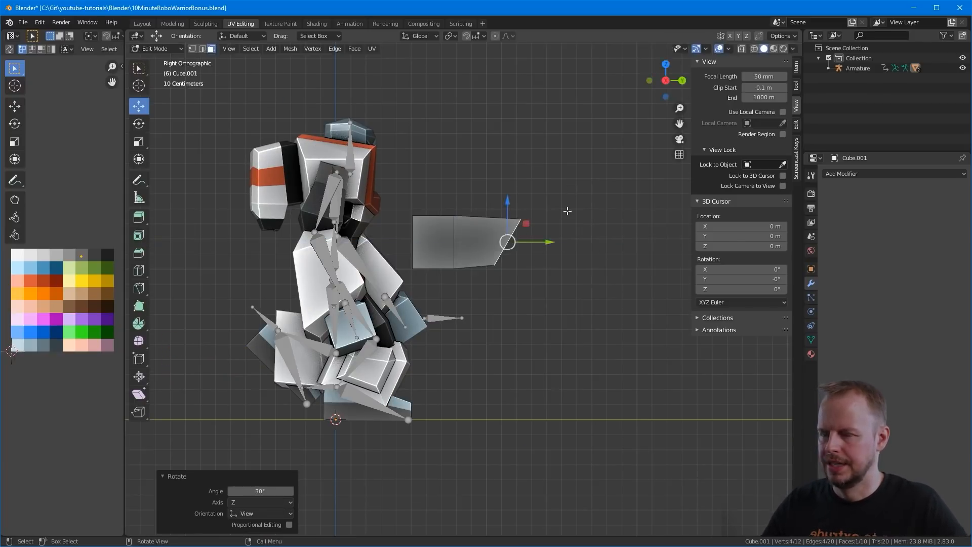
{"action": "key", "text": "s"}
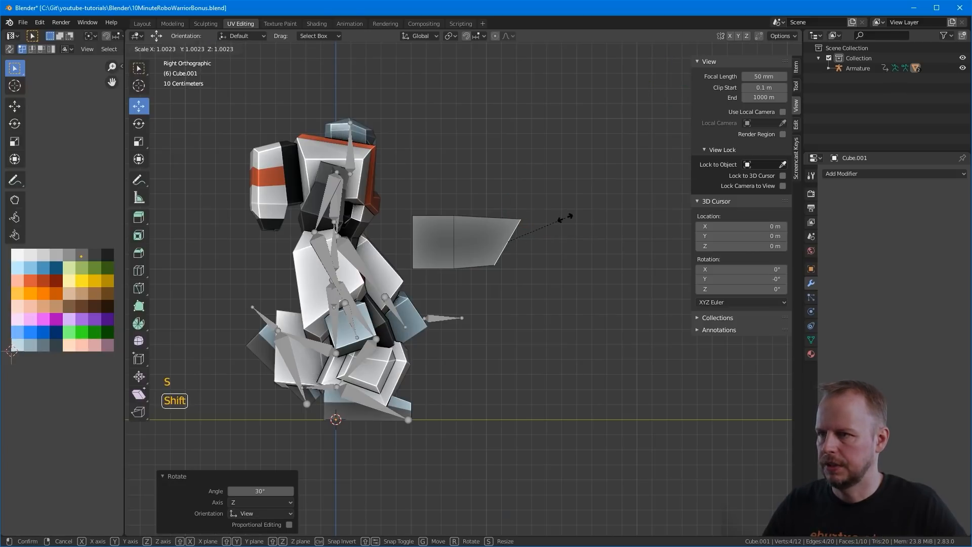
{"action": "key", "text": "shift+x"}
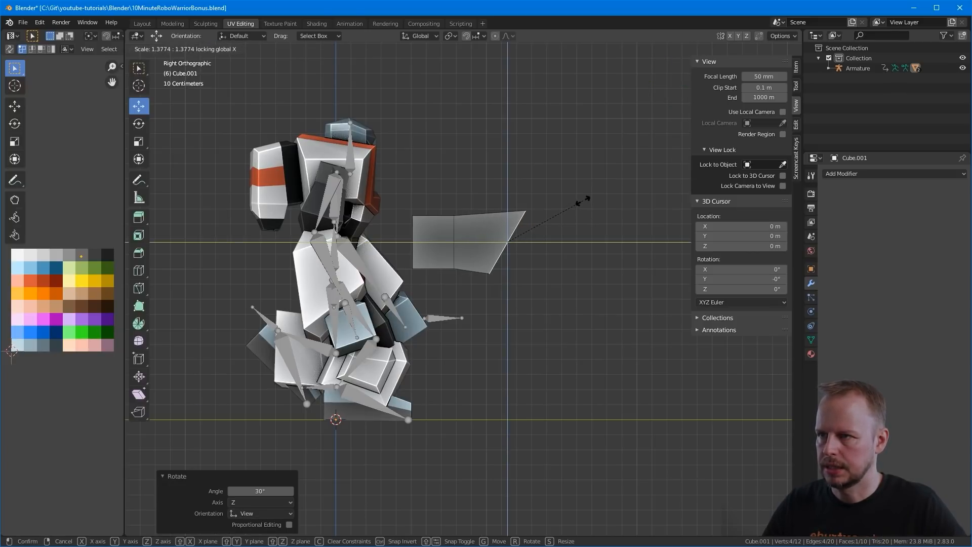
{"action": "left_click", "coordinate": [582, 200]}
Step: Shift the tilted end face down about 0.04 m and extrude it into a thin slanted slab
{"action": "key", "text": "g"}
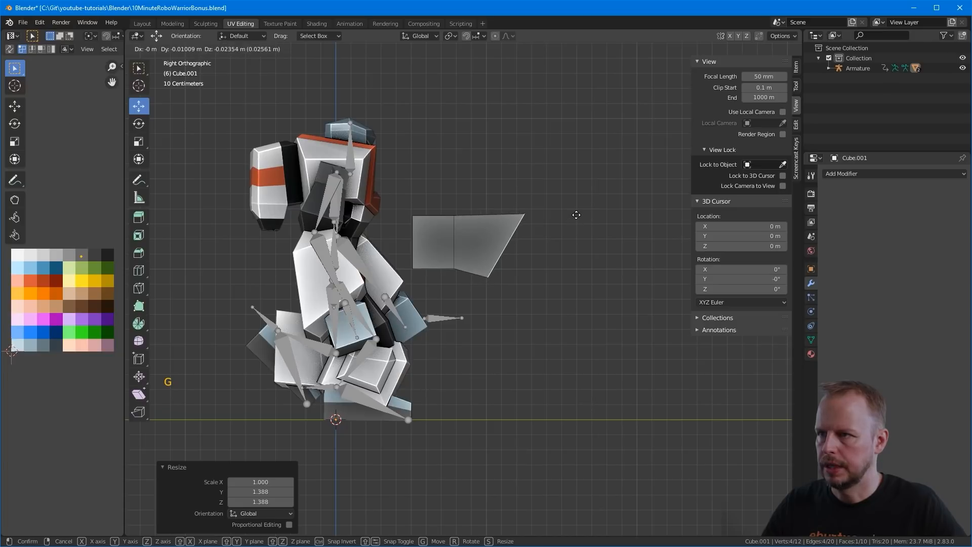
{"action": "left_click", "coordinate": [577, 217]}
{"action": "key", "text": "e"}
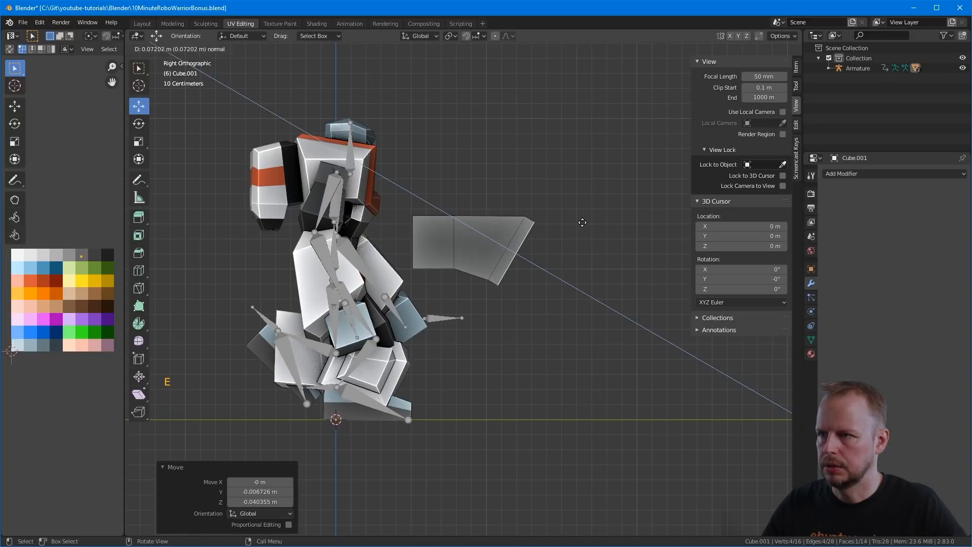
{"action": "left_click", "coordinate": [586, 222]}
Step: Inset the two opposite side faces of the box's middle section and delete the inner faces
{"action": "mouse_move", "coordinate": [547, 220]}
{"action": "middle_mouse_down"}
{"action": "mouse_move", "coordinate": [388, 238]}
{"action": "mouse_move", "coordinate": [563, 221]}
{"action": "middle_mouse_up"}
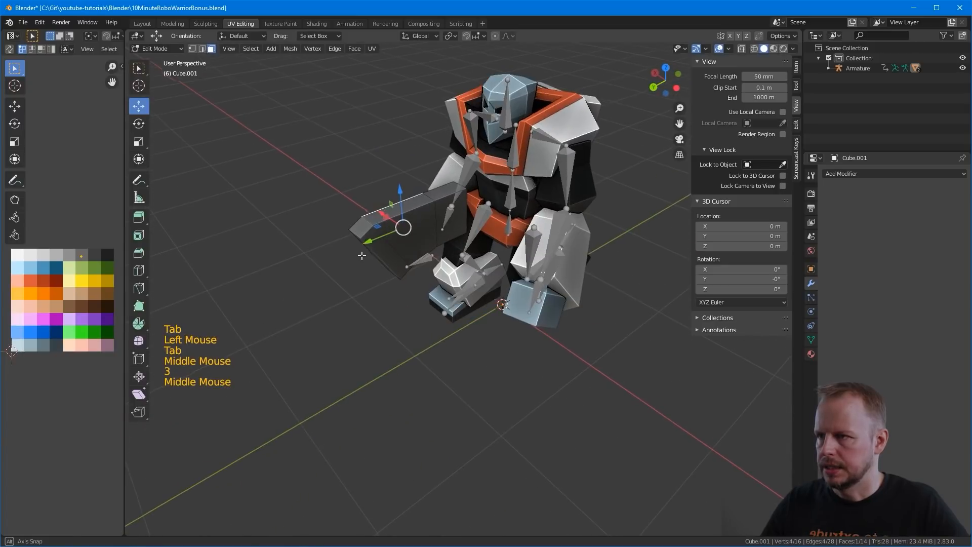
{"action": "left_click", "coordinate": [384, 240], "text": "shift"}
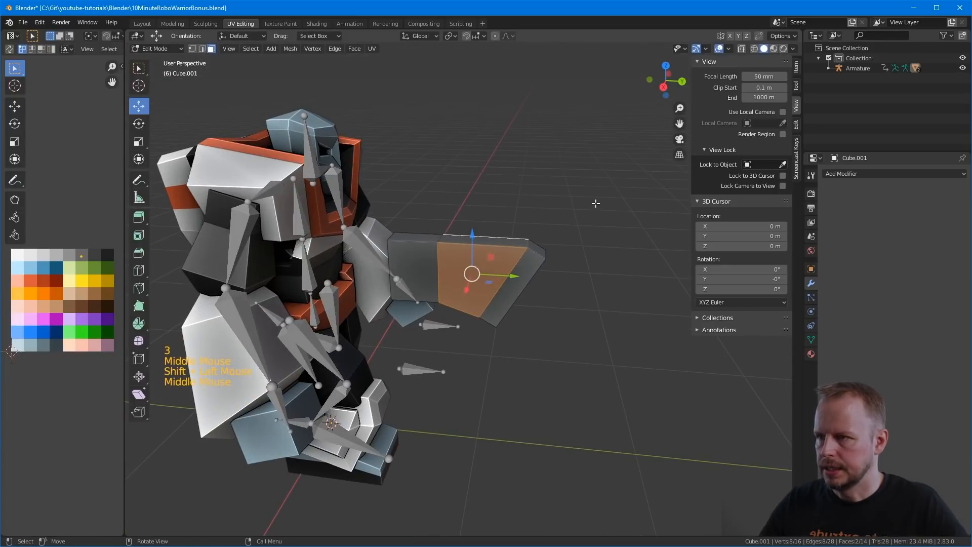
{"action": "key", "text": "i"}
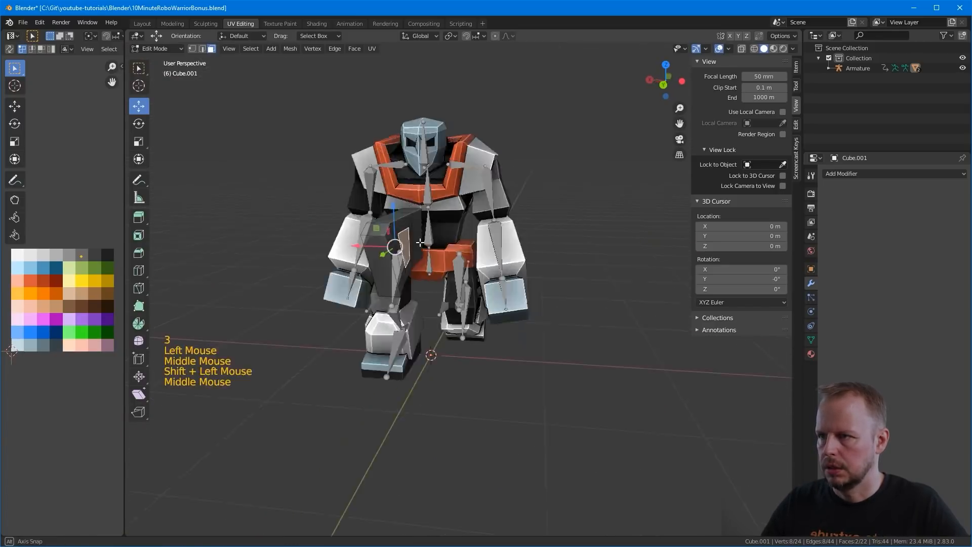
{"action": "middle_click_drag", "start_coordinate": [455, 238], "coordinate": [536, 243]}
{"action": "key", "text": "Return"}
{"action": "key", "text": "Delete"}
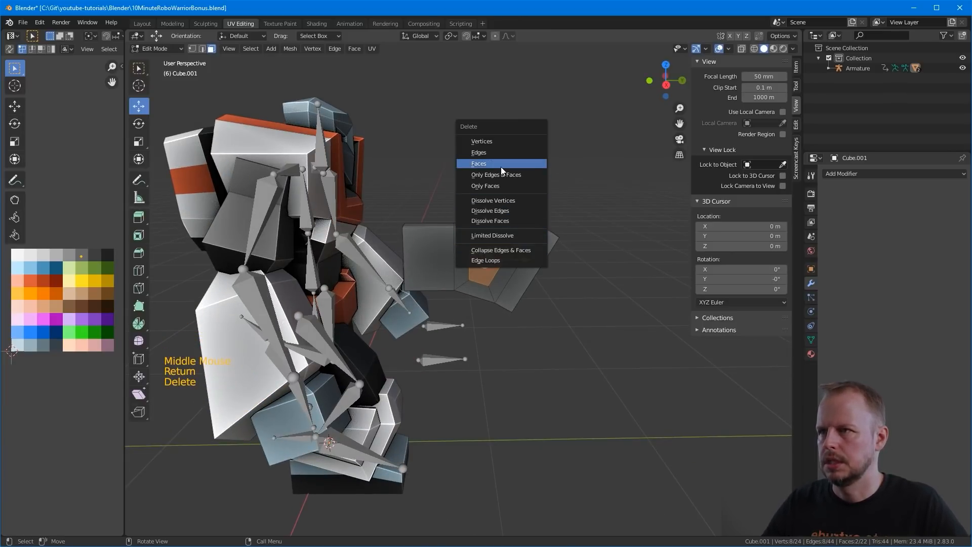
{"action": "left_click", "coordinate": [501, 166]}
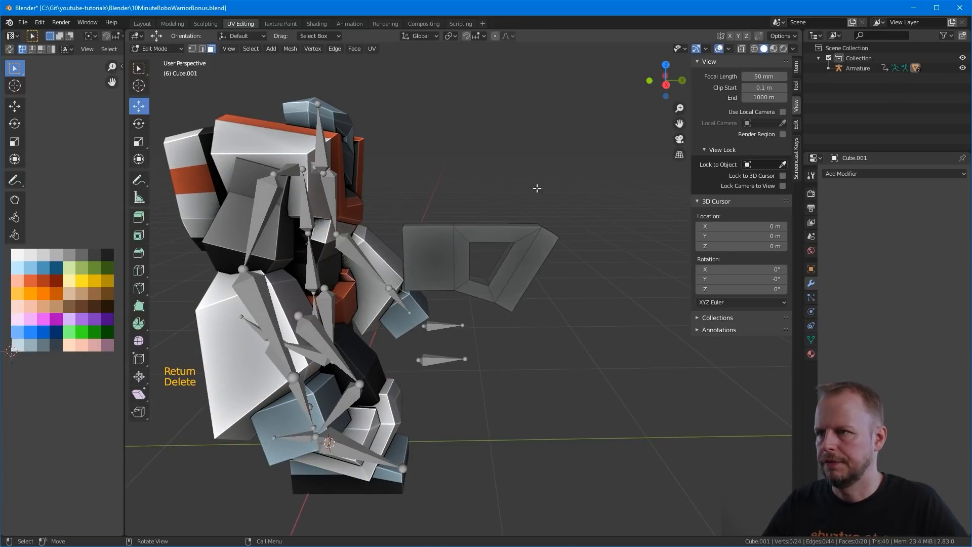
Step: Bridge the edge loops of the two side openings to form a walled hole through the stock
{"action": "middle_click_drag", "start_coordinate": [535, 188], "coordinate": [455, 278]}
{"action": "key", "text": "2"}
{"action": "key", "text": "2"}
{"action": "key", "text": "2"}
{"action": "key", "text": "a"}
{"action": "key", "text": "a"}
{"action": "key", "text": "a"}
{"action": "left_click", "coordinate": [457, 279], "text": "alt+shift"}
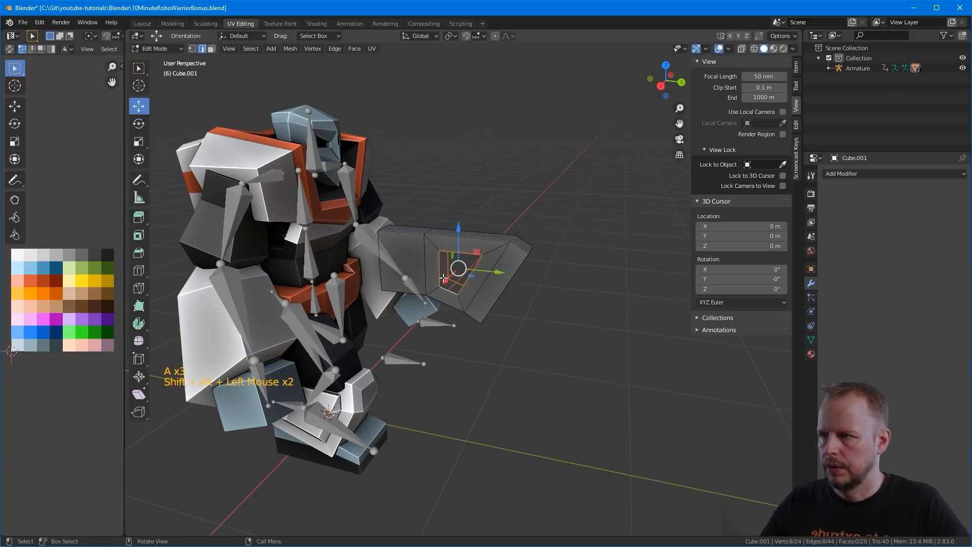
{"action": "right_click", "coordinate": [443, 278]}
{"action": "left_click", "coordinate": [440, 268]}
{"action": "scroll", "coordinate": [459, 273], "scroll_direction": "up", "scroll_amount": 3}
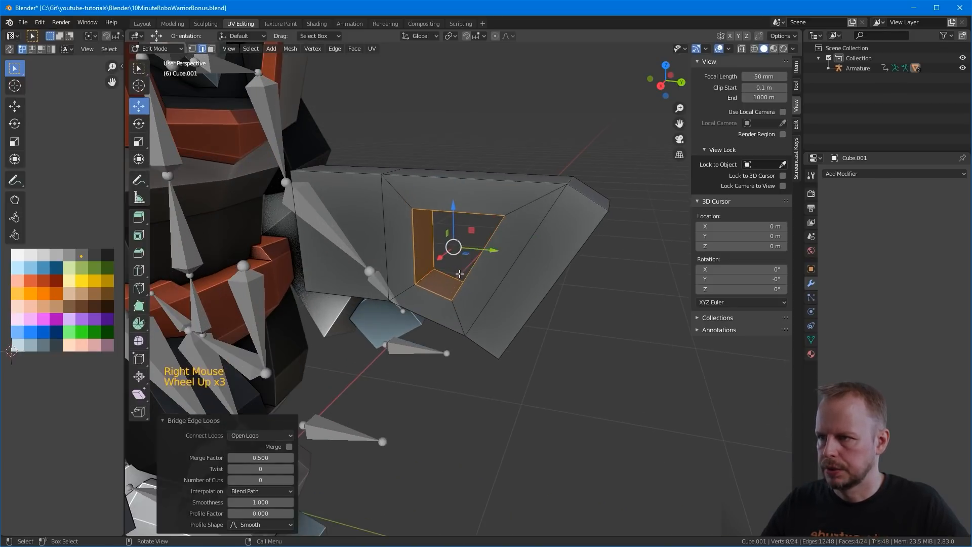
Step: Move the slanted end face about 0.057 m up and 0.03 m toward the robot in side view
{"action": "key", "text": "3"}
{"action": "left_click", "coordinate": [458, 275]}
{"action": "scroll", "coordinate": [453, 278], "scroll_direction": "down", "scroll_amount": 4}
{"action": "middle_click_drag", "start_coordinate": [453, 279], "coordinate": [522, 258]}
{"action": "left_click", "coordinate": [486, 257]}
{"action": "key", "text": "g"}
{"action": "left_click", "coordinate": [524, 253]}
{"action": "scroll", "coordinate": [524, 256], "scroll_direction": "up", "scroll_amount": 1}
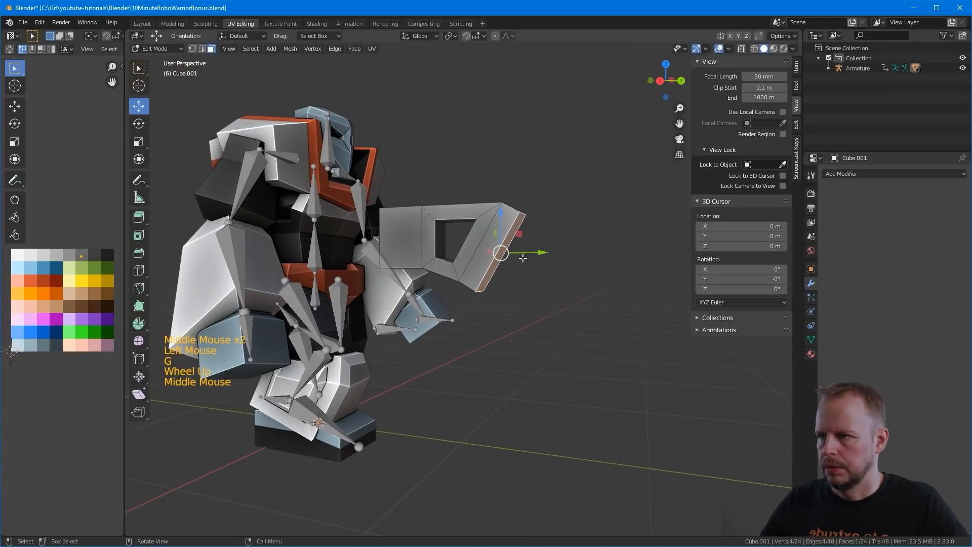
{"action": "key", "text": "KP_7"}
{"action": "key", "text": "KP_1"}
{"action": "key", "text": "KP_3"}
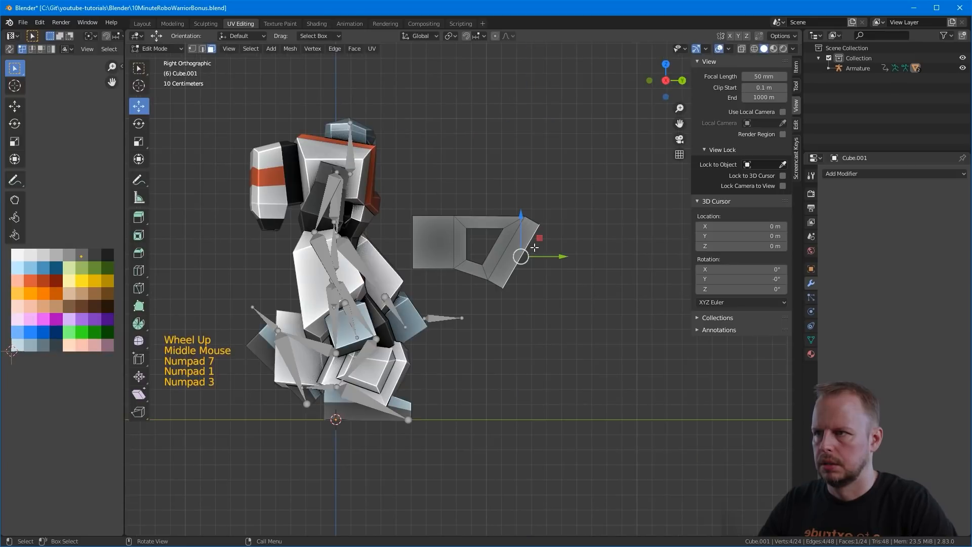
{"action": "key", "text": "g"}
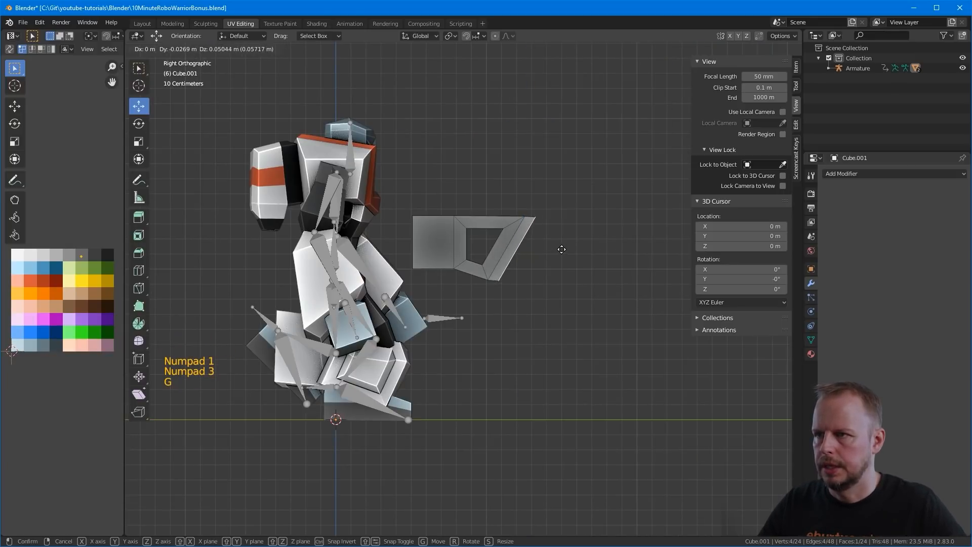
{"action": "left_click", "coordinate": [560, 248]}
Step: Shift the slanted end face about 0.015 m further toward the robot along Y only
{"action": "scroll", "coordinate": [569, 245], "scroll_direction": "up", "scroll_amount": 4}
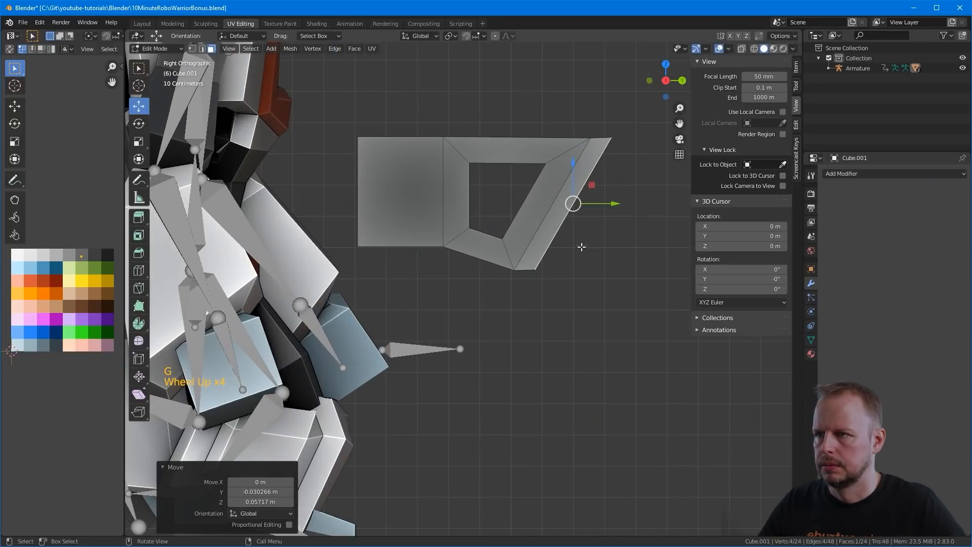
{"action": "middle_click_drag", "start_coordinate": [599, 221], "coordinate": [580, 222], "text": "shift"}
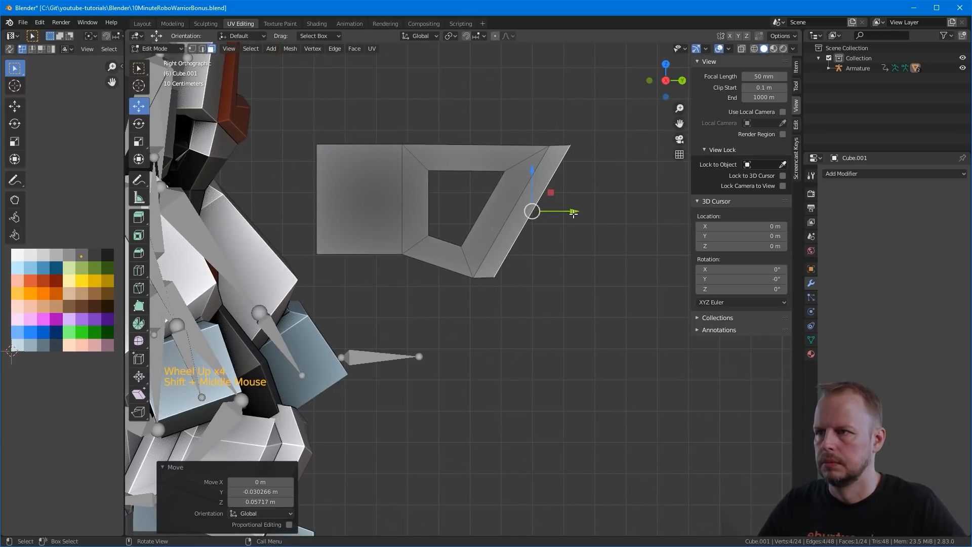
{"action": "left_click_drag", "start_coordinate": [573, 213], "coordinate": [568, 213]}
{"action": "scroll", "coordinate": [571, 212], "scroll_direction": "down", "scroll_amount": 3}
Step: Add a single loop cut across the slanted end section, splitting its end face into upper and lower parts
{"action": "middle_click_drag", "start_coordinate": [570, 213], "coordinate": [540, 216]}
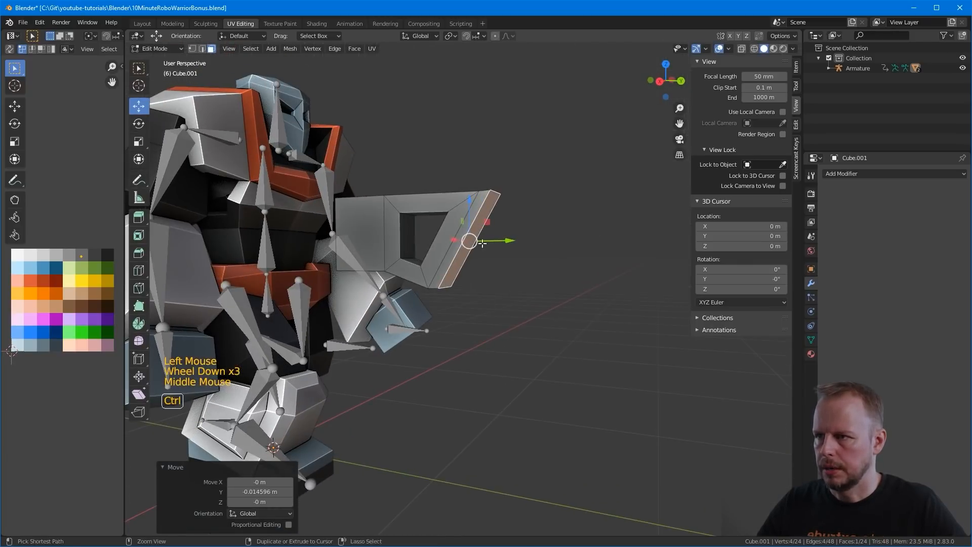
{"action": "key", "text": "ctrl+r"}
{"action": "left_click", "coordinate": [473, 246]}
{"action": "left_click", "coordinate": [465, 251]}
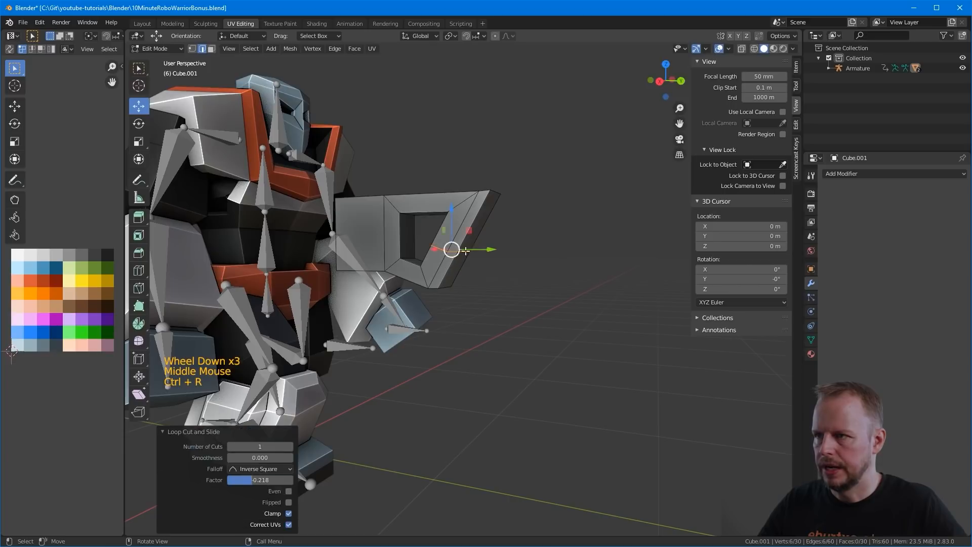
Step: Extrude the upper part of the slanted end face by about 0.11 m
{"action": "key", "text": "3"}
{"action": "left_click", "coordinate": [484, 225]}
{"action": "left_click", "coordinate": [482, 223]}
{"action": "key", "text": "KP_3"}
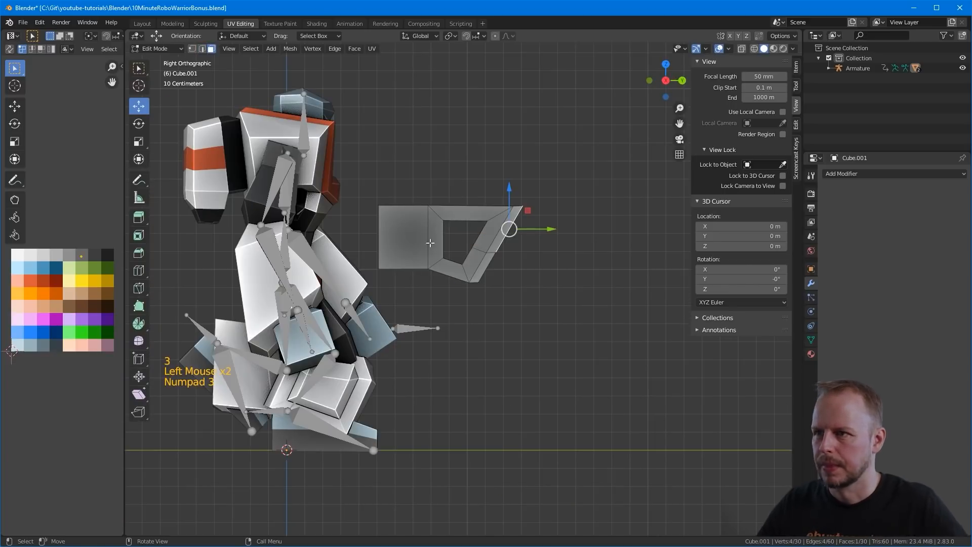
{"action": "key", "text": "e"}
{"action": "left_click", "coordinate": [572, 218]}
Step: Shrink the extruded end face and reposition it so the section tapers, with its upper edge level with the stock
{"action": "key", "text": "g"}
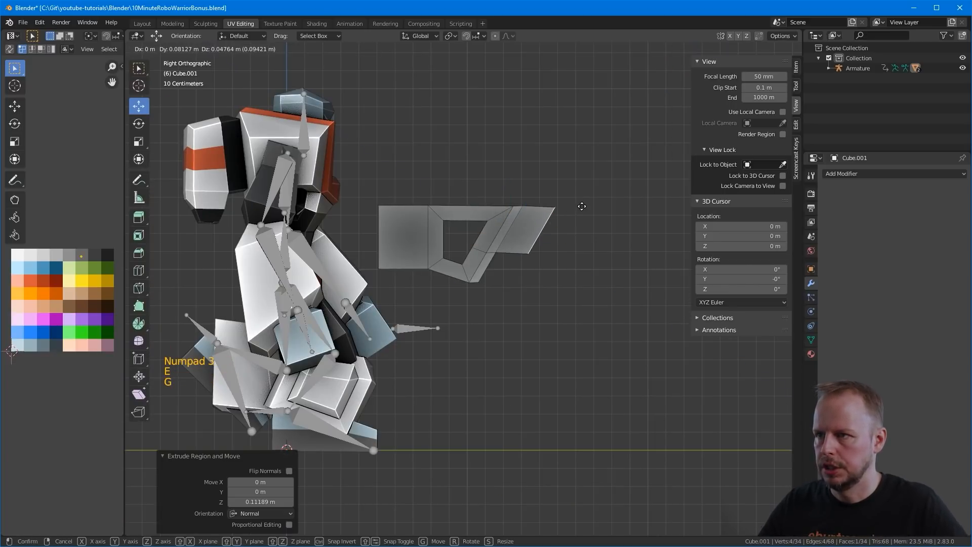
{"action": "key", "text": "s"}
{"action": "left_click", "coordinate": [582, 205]}
{"action": "key", "text": "g"}
{"action": "left_click", "coordinate": [569, 197]}
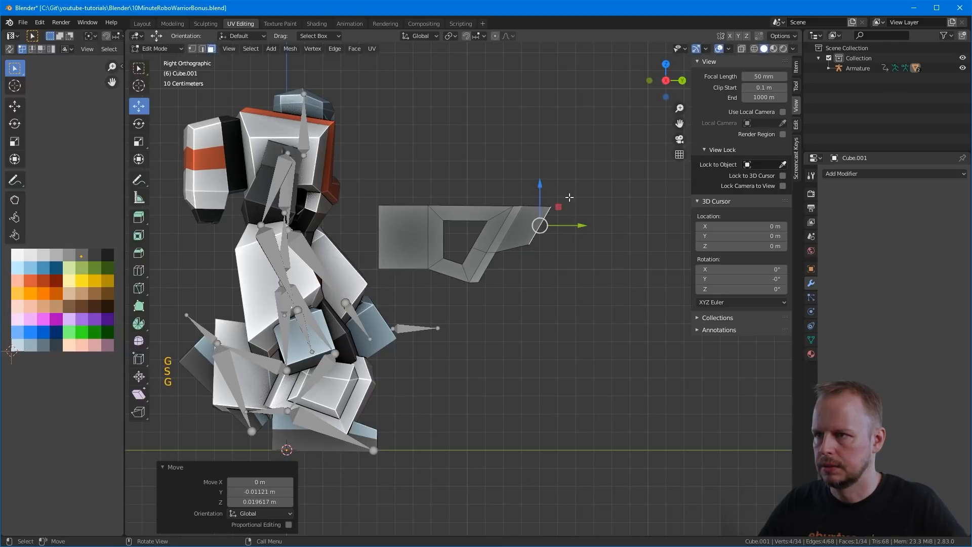
Step: Extrude the tapered end face by about 0.085 m and scale the new face by about 1.23
{"action": "scroll", "coordinate": [570, 199], "scroll_direction": "down", "scroll_amount": 2}
{"action": "middle_click_drag", "start_coordinate": [570, 200], "coordinate": [547, 208], "text": "shift"}
{"action": "key", "text": "e"}
{"action": "left_click", "coordinate": [556, 209]}
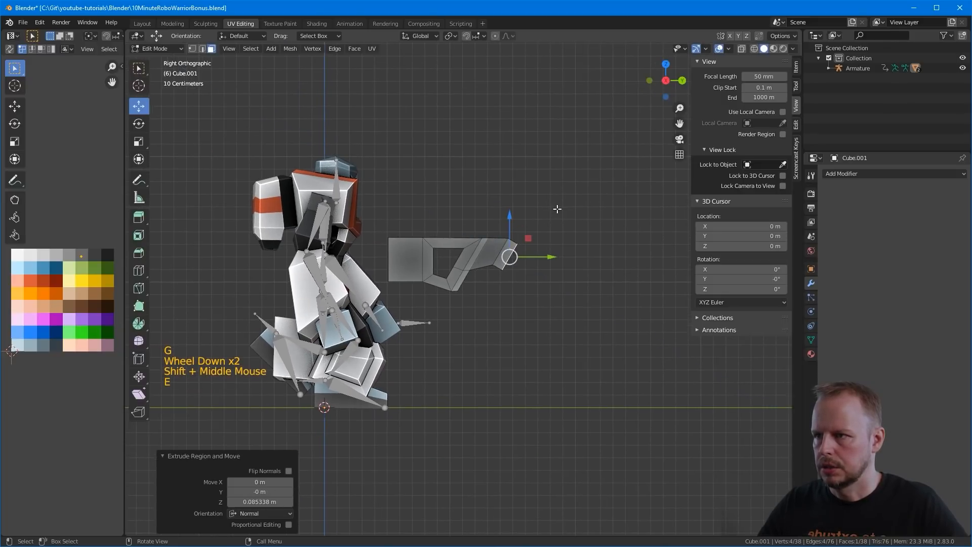
{"action": "key", "text": "s"}
{"action": "left_click", "coordinate": [577, 202]}
Step: Rotate the new end face upright in side view and align its position with the stock's upper edge
{"action": "key", "text": "r"}
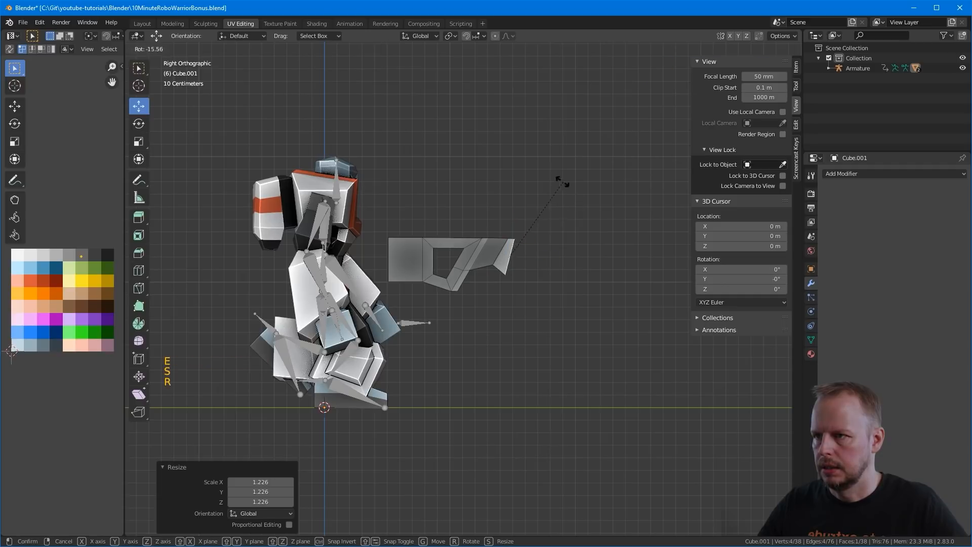
{"action": "left_click", "coordinate": [553, 167]}
{"action": "key", "text": "g"}
{"action": "left_click", "coordinate": [559, 161]}
{"action": "key", "text": "r"}
{"action": "left_click", "coordinate": [559, 153]}
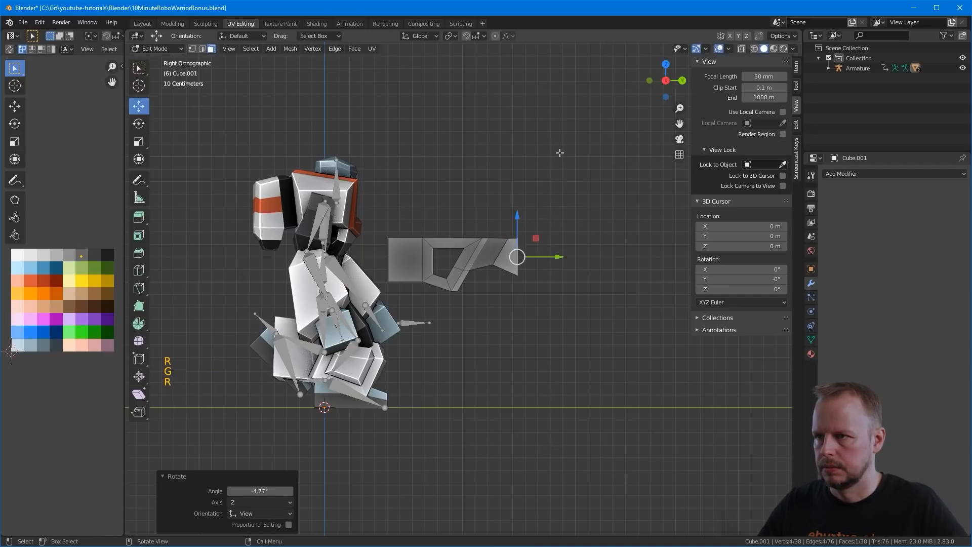
{"action": "key", "text": "g"}
{"action": "left_click", "coordinate": [559, 153]}
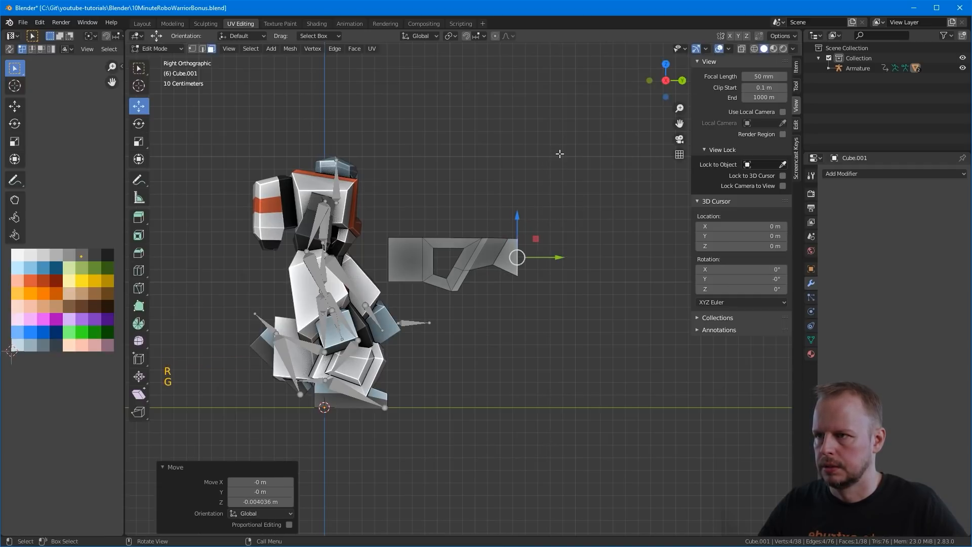
Step: Extrude the upright end face by about 1.1 m into a long barrel and add a centred lengthwise loop cut
{"action": "key", "text": "e"}
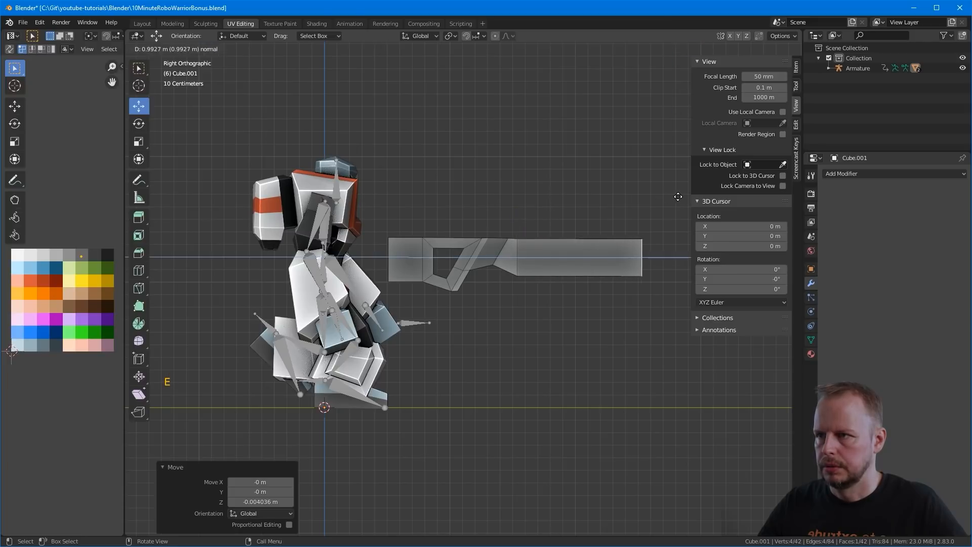
{"action": "left_click", "coordinate": [691, 194]}
{"action": "middle_click_drag", "start_coordinate": [666, 228], "coordinate": [586, 237], "text": "shift"}
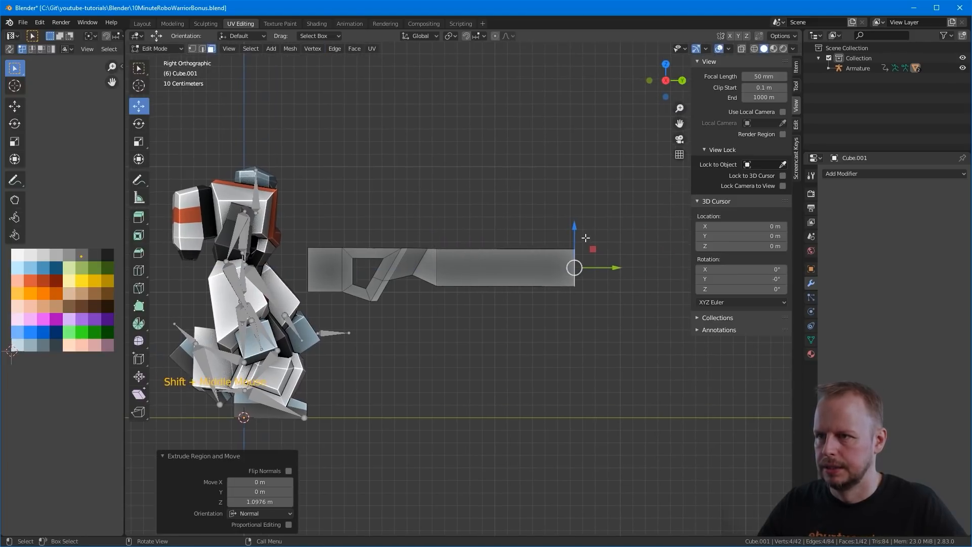
{"action": "key", "text": "ctrl+r"}
{"action": "left_click", "coordinate": [433, 266]}
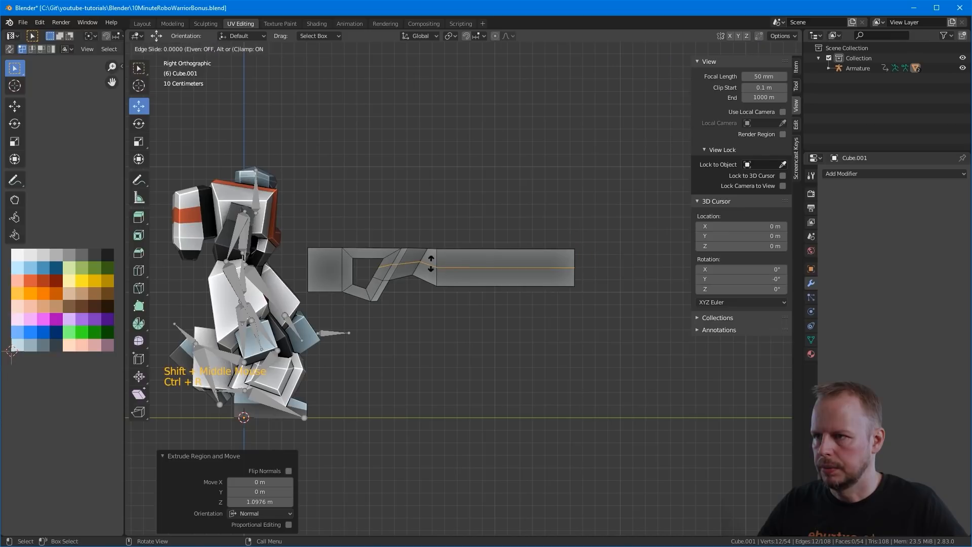
{"action": "left_click", "coordinate": [431, 268]}
Step: Nudge a barrel face slightly along Z and move the upper half of the barrel's end face about 0.03 m outward along Y
{"action": "key", "text": "3"}
{"action": "middle_click_drag", "start_coordinate": [429, 273], "coordinate": [486, 252]}
{"action": "left_click", "coordinate": [497, 256]}
{"action": "left_click_drag", "start_coordinate": [500, 223], "coordinate": [500, 229]}
{"action": "middle_click_drag", "start_coordinate": [500, 229], "coordinate": [517, 261]}
{"action": "left_click", "coordinate": [489, 263]}
{"action": "left_click_drag", "start_coordinate": [580, 260], "coordinate": [587, 260]}
Step: Add six evenly spaced loop cuts around the barrel
{"action": "middle_click_drag", "start_coordinate": [501, 247], "coordinate": [547, 284]}
{"action": "scroll", "coordinate": [546, 284], "scroll_direction": "up", "scroll_amount": 2}
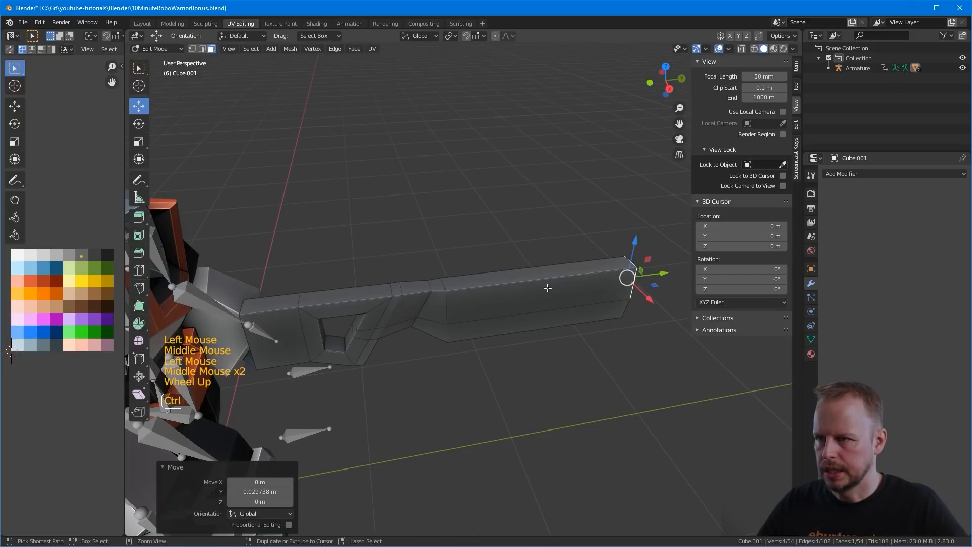
{"action": "key", "text": "ctrl+r"}
{"action": "scroll", "coordinate": [553, 290], "scroll_direction": "up", "scroll_amount": 5}
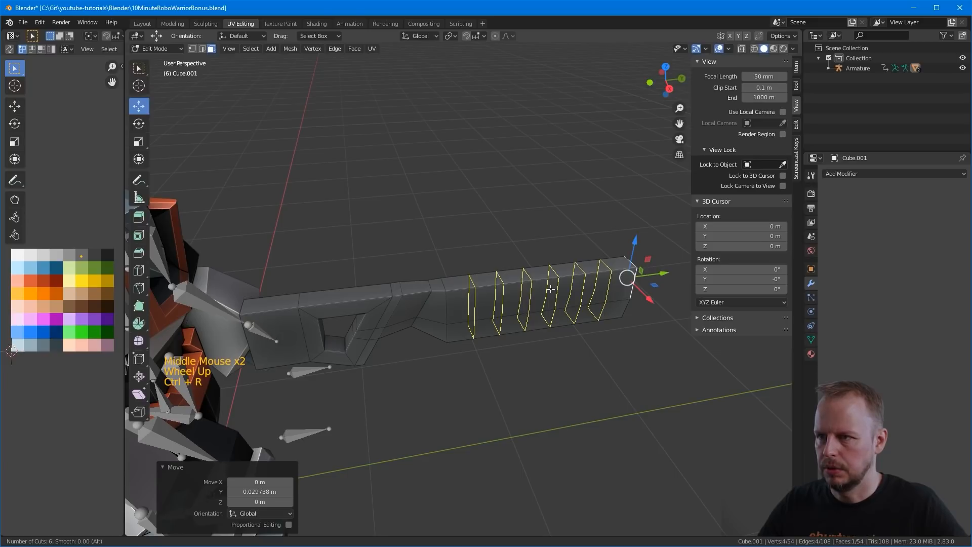
{"action": "left_click", "coordinate": [551, 288]}
Step: Select three alternating face rings around the barrel between the new loop cuts
{"action": "key", "text": "3"}
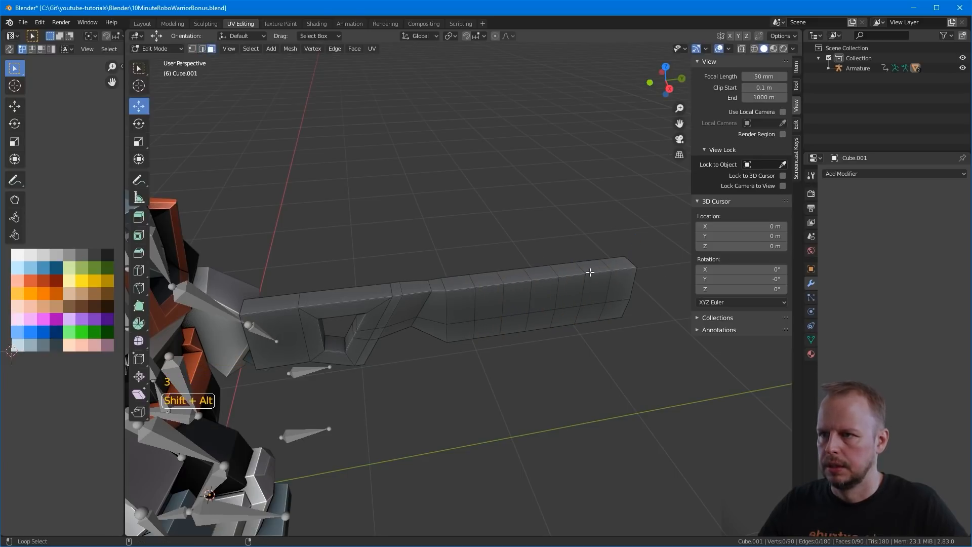
{"action": "left_click", "coordinate": [590, 272], "text": "alt+shift"}
{"action": "left_click", "coordinate": [536, 283], "text": "alt+shift"}
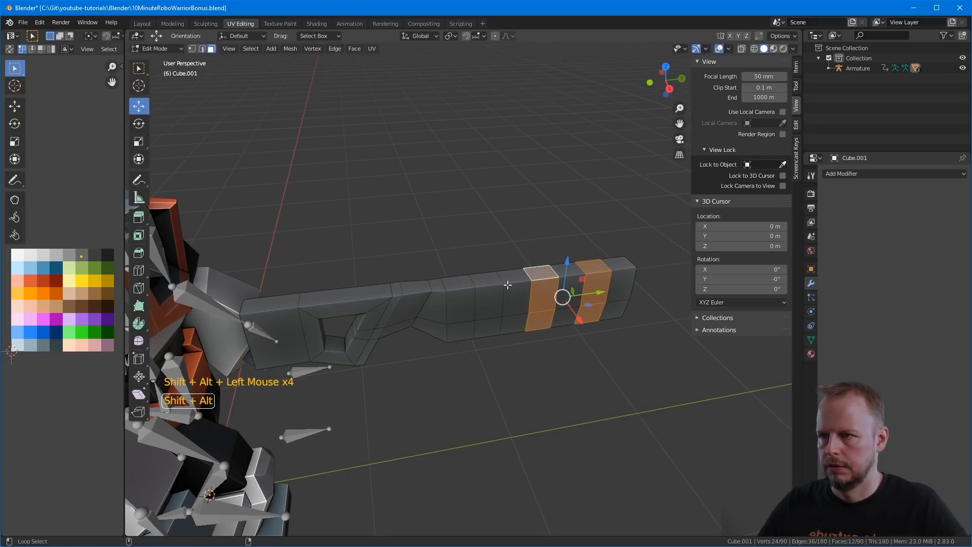
{"action": "left_click", "coordinate": [490, 286], "text": "alt+shift"}
{"action": "middle_click_drag", "start_coordinate": [491, 285], "coordinate": [522, 272]}
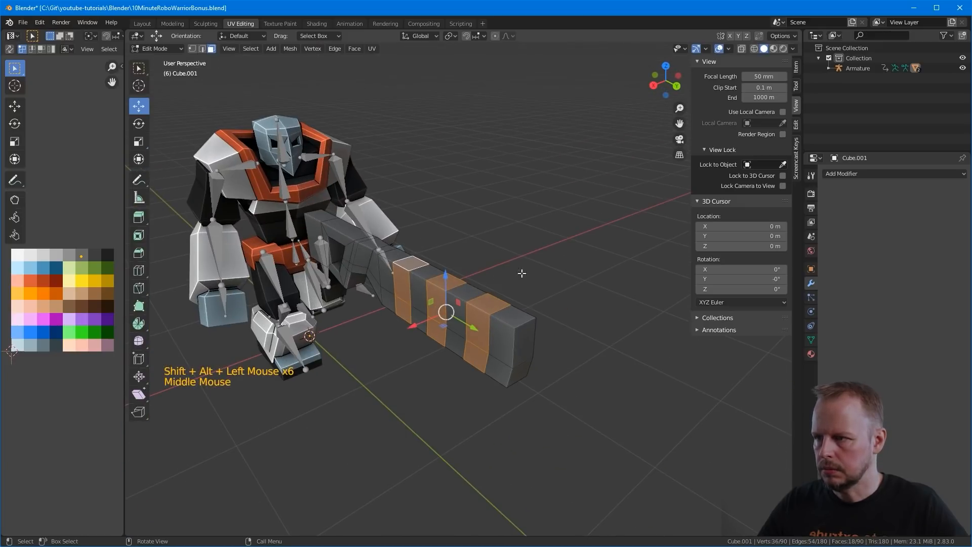
{"action": "key", "text": "i"}
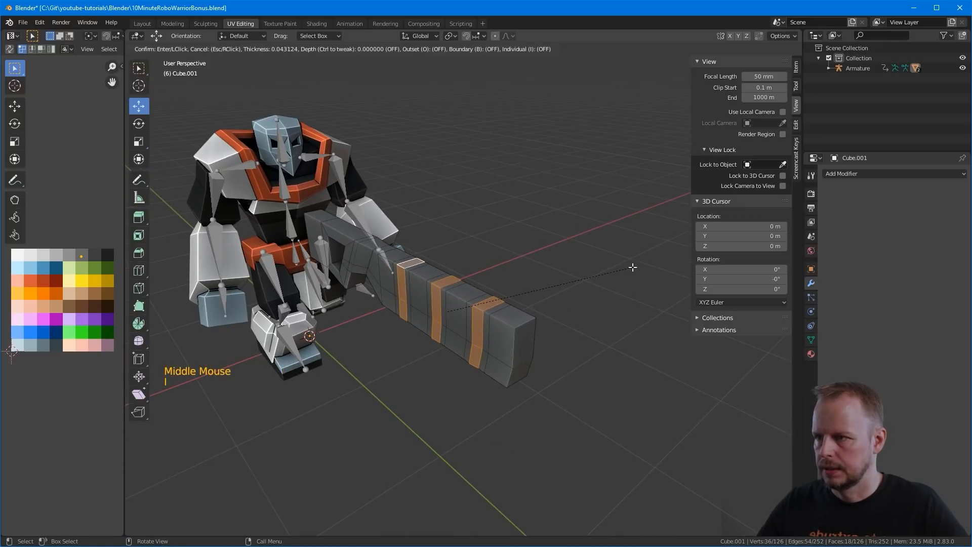
{"action": "left_click", "coordinate": [633, 267]}
{"action": "middle_click_drag", "start_coordinate": [482, 259], "coordinate": [592, 249]}
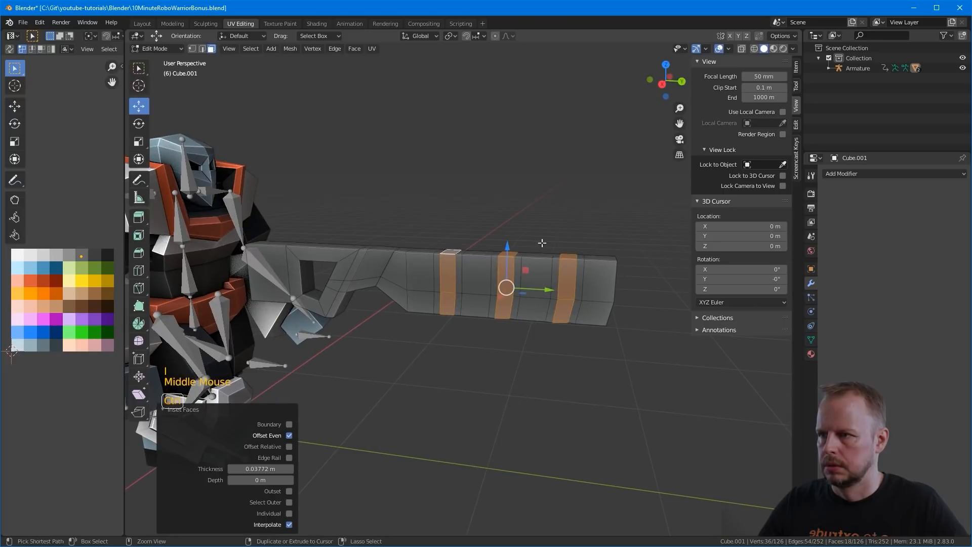
{"action": "key", "text": "ctrl+z"}
Step: Inset the three barrel rings by about 0.021 m and scale them to about 0.85 around their individual origins
{"action": "key", "text": "i"}
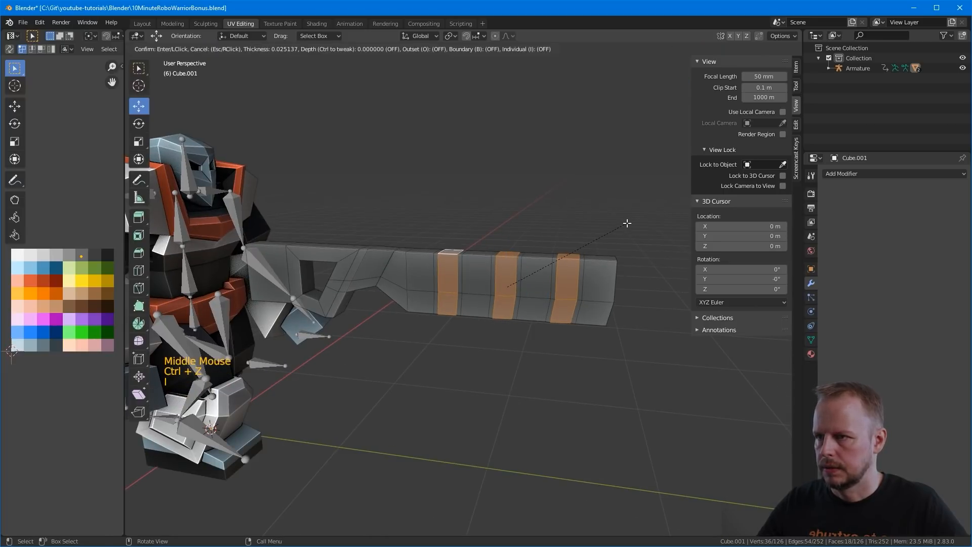
{"action": "left_click", "coordinate": [627, 222]}
{"action": "key", "text": "comma"}
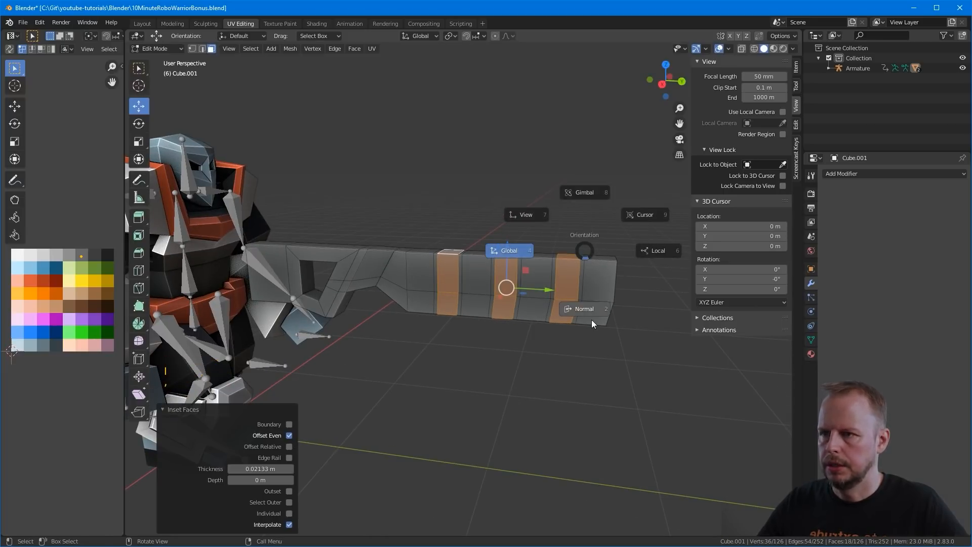
{"action": "key", "text": "Escape"}
{"action": "key", "text": "period"}
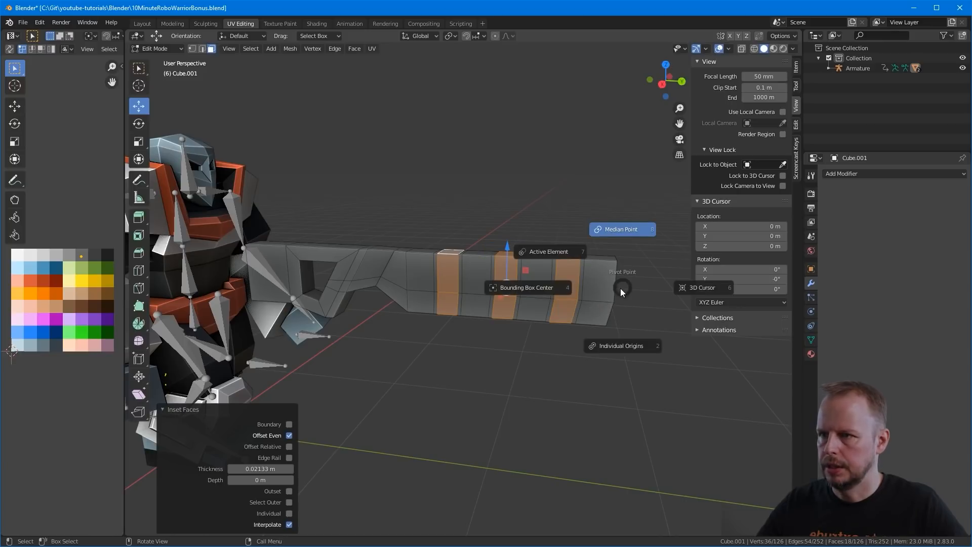
{"action": "left_click", "coordinate": [628, 347]}
{"action": "key", "text": "s"}
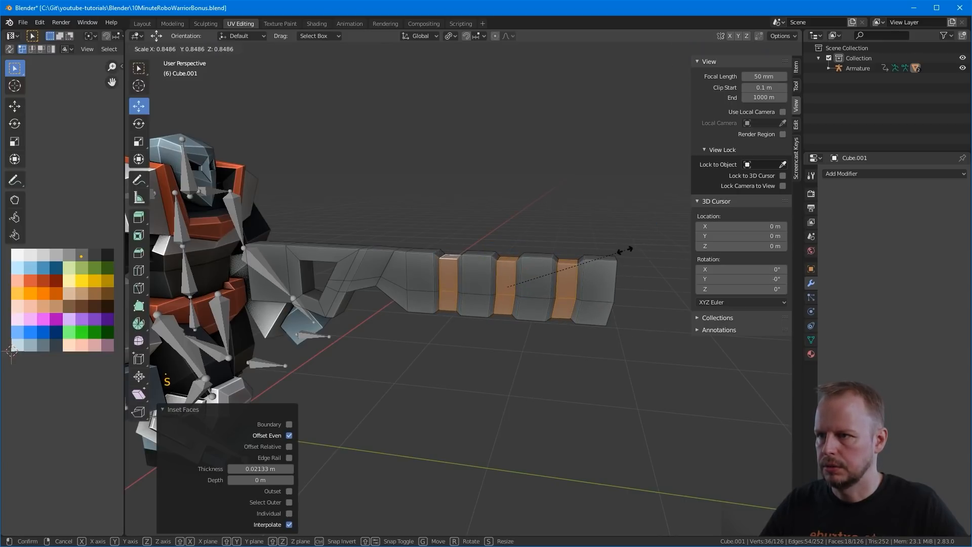
{"action": "left_click", "coordinate": [627, 249]}
Step: Inset the upper half of the barrel's end face by about 0.031 m
{"action": "middle_click_drag", "start_coordinate": [627, 249], "coordinate": [585, 276]}
{"action": "key", "text": "3"}
{"action": "left_click", "coordinate": [524, 353]}
{"action": "middle_click_drag", "start_coordinate": [568, 351], "coordinate": [604, 296]}
{"action": "left_click", "coordinate": [493, 357]}
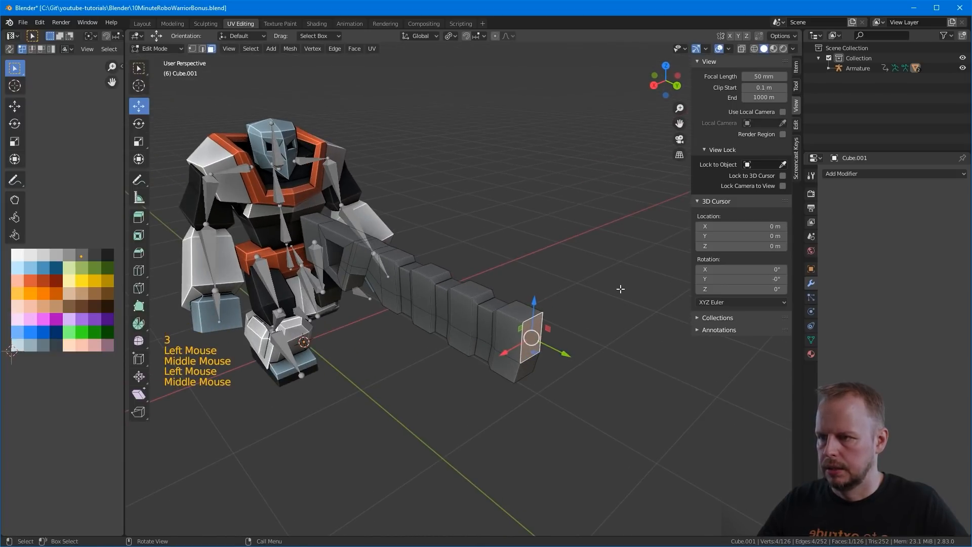
{"action": "key", "text": "i"}
{"action": "left_click", "coordinate": [567, 349]}
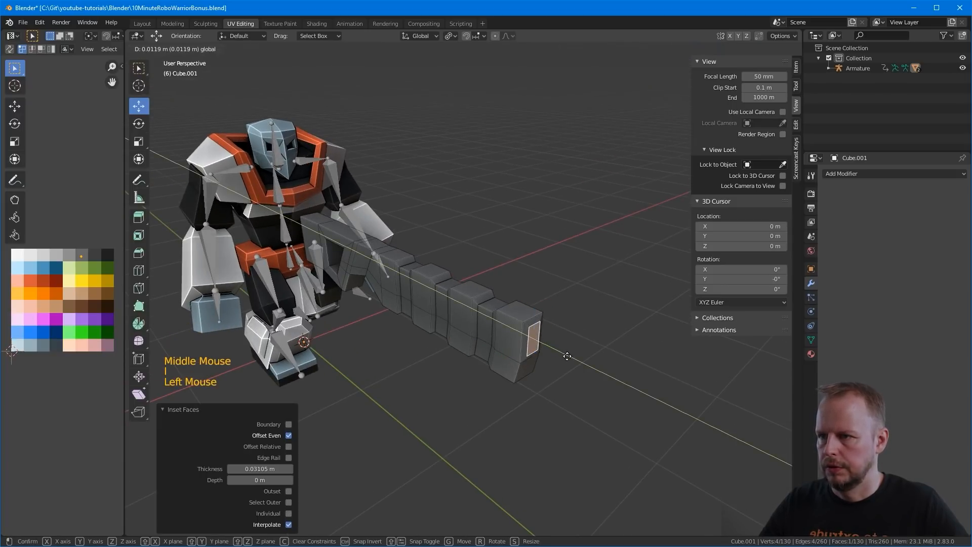
Step: Extrude the muzzle face slightly, inset it by about 0.007 m and extrude it inward into a recess
{"action": "key", "text": "e"}
{"action": "key", "text": "i"}
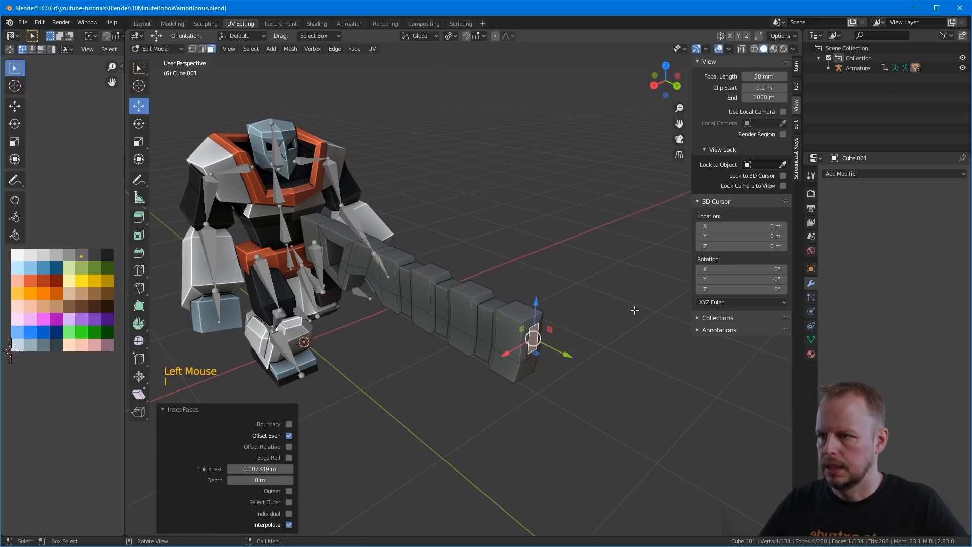
{"action": "key", "text": "e"}
{"action": "left_click", "coordinate": [527, 336]}
Step: Grow the selection across the muzzle recess and move its UVs onto the palette's black swatch
{"action": "key", "text": "ctrl+KP_Add"}
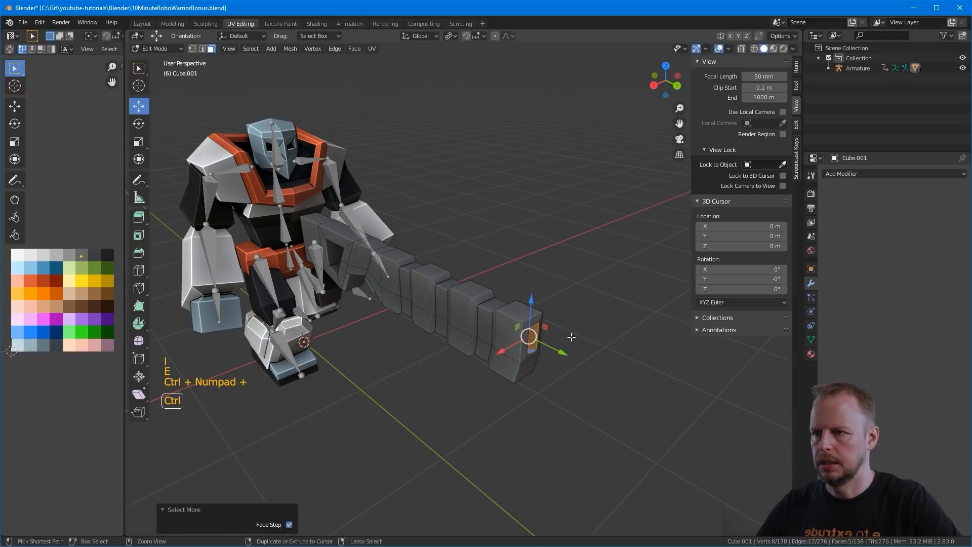
{"action": "key", "text": "g"}
{"action": "left_click", "coordinate": [60, 260]}
{"action": "scroll", "coordinate": [120, 279], "scroll_direction": "up", "scroll_amount": 2}
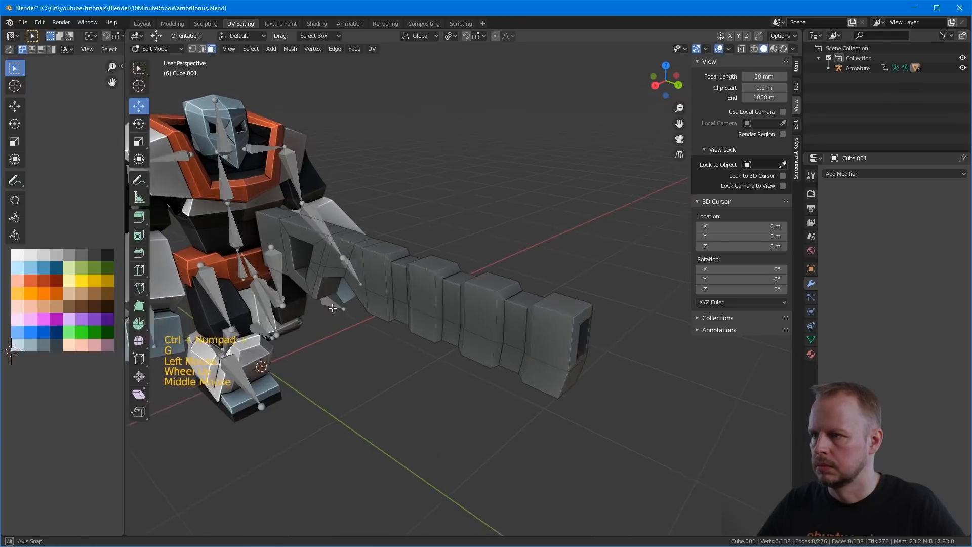
Step: Inset the two adjoining underside faces behind the banded barrel by about 0.032 m
{"action": "key", "text": "3"}
{"action": "middle_click_drag", "start_coordinate": [354, 283], "coordinate": [545, 233]}
{"action": "left_click", "coordinate": [444, 263]}
{"action": "left_click", "coordinate": [477, 274]}
{"action": "left_click", "coordinate": [454, 268], "text": "shift"}
{"action": "scroll", "coordinate": [551, 240], "scroll_direction": "up", "scroll_amount": 2}
{"action": "key", "text": "i"}
{"action": "left_click", "coordinate": [603, 222]}
Step: Extrude the inset underside faces in two short steps of about 0.012 m and scale the end by about 1.15
{"action": "key", "text": "e"}
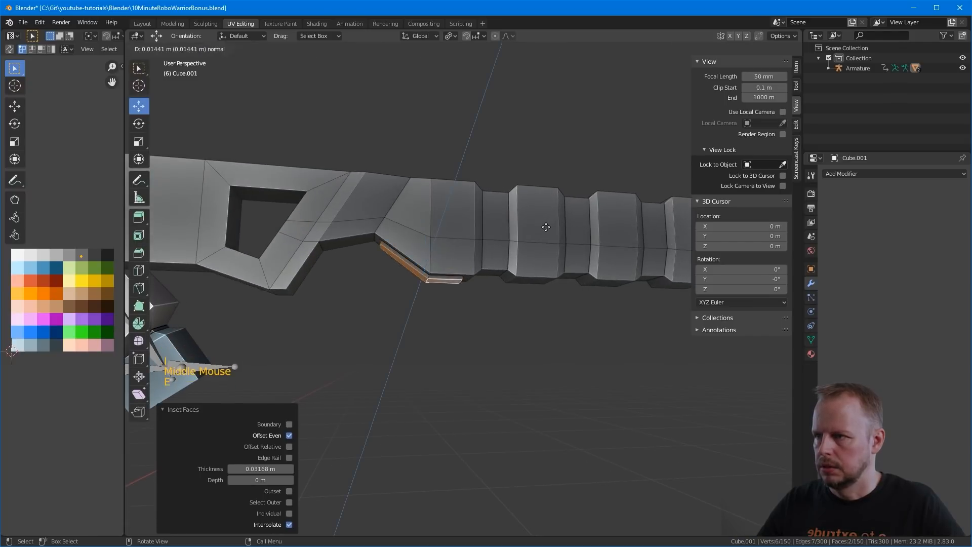
{"action": "left_click", "coordinate": [546, 233]}
{"action": "key", "text": "e"}
{"action": "left_click", "coordinate": [546, 233]}
{"action": "key", "text": "s"}
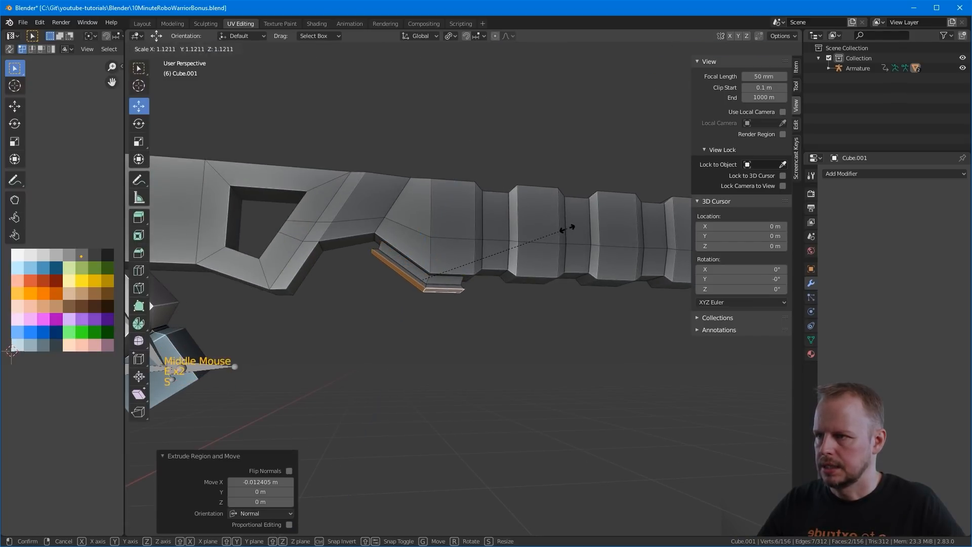
{"action": "left_click", "coordinate": [568, 228]}
Step: Extrude the enlarged underside faces downward into a long magazine block
{"action": "key", "text": "e"}
{"action": "scroll", "coordinate": [562, 309], "scroll_direction": "down", "scroll_amount": 2}
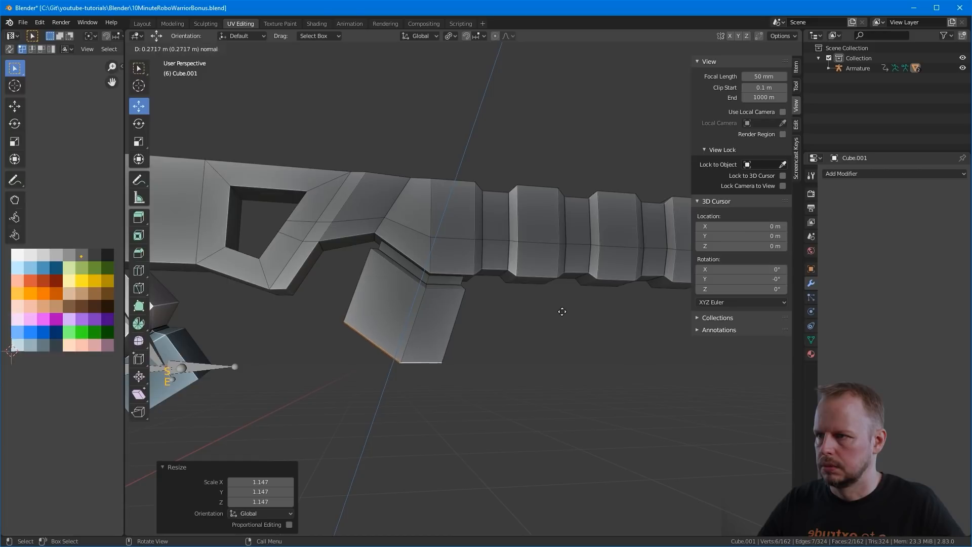
{"action": "left_click", "coordinate": [554, 293]}
Step: Select the upper side faces of the receiver on both sides of the weapon
{"action": "middle_click_drag", "start_coordinate": [553, 291], "coordinate": [517, 332]}
{"action": "key", "text": "3"}
{"action": "left_click", "coordinate": [463, 255]}
{"action": "left_click", "coordinate": [428, 259], "text": "shift"}
{"action": "left_click", "coordinate": [424, 261], "text": "shift"}
{"action": "left_click", "coordinate": [420, 257], "text": "shift"}
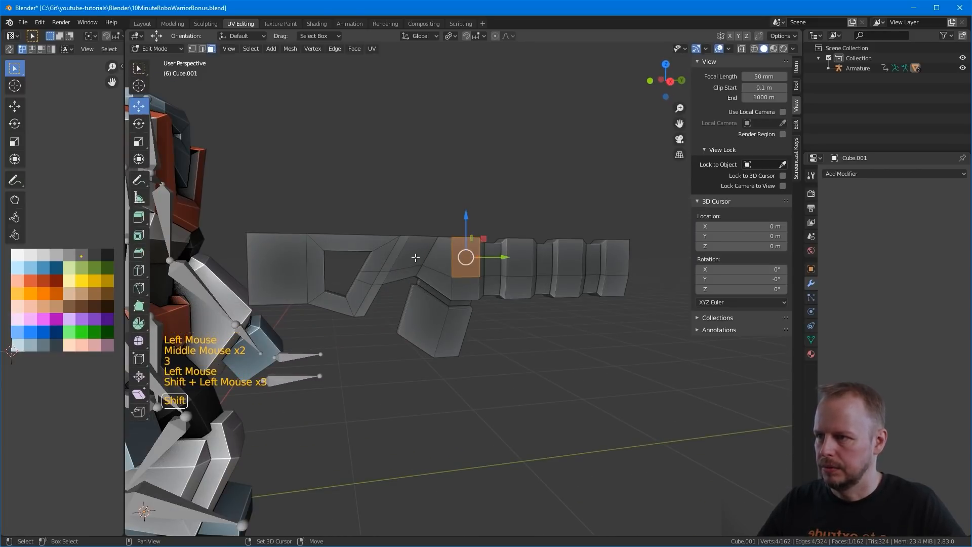
{"action": "left_click", "coordinate": [423, 256], "text": "shift"}
{"action": "middle_click_drag", "start_coordinate": [423, 256], "coordinate": [481, 294]}
{"action": "scroll", "coordinate": [474, 225], "scroll_direction": "up", "scroll_amount": 1}
{"action": "left_click", "coordinate": [481, 224], "text": "shift"}
{"action": "left_click", "coordinate": [483, 225], "text": "shift"}
{"action": "left_click", "coordinate": [483, 225], "text": "shift"}
{"action": "left_click", "coordinate": [479, 295], "text": "shift"}
{"action": "left_click", "coordinate": [480, 295], "text": "shift"}
Step: Extend the side selection onto the first raised barrel band on both sides and inset it by about 0.032 m
{"action": "left_click", "coordinate": [518, 291], "text": "shift"}
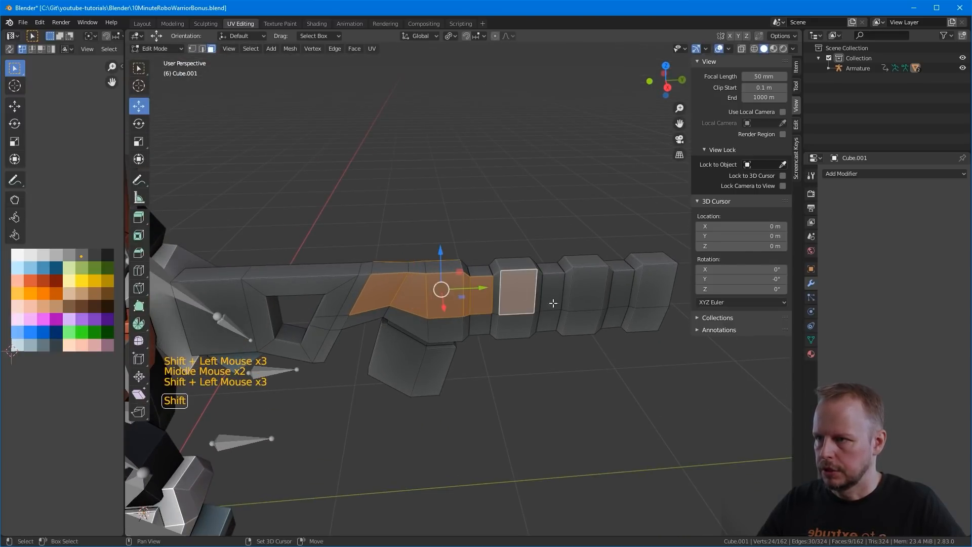
{"action": "left_click", "coordinate": [500, 291], "text": "shift"}
{"action": "left_click", "coordinate": [496, 291], "text": "shift"}
{"action": "left_click", "coordinate": [531, 285], "text": "shift"}
{"action": "middle_click_drag", "start_coordinate": [531, 285], "coordinate": [571, 296]}
{"action": "left_click", "coordinate": [408, 246], "text": "shift"}
{"action": "left_click", "coordinate": [408, 246], "text": "shift"}
{"action": "left_click", "coordinate": [425, 231], "text": "shift"}
{"action": "left_click", "coordinate": [425, 231], "text": "shift"}
{"action": "key", "text": "i"}
{"action": "left_click", "coordinate": [558, 199]}
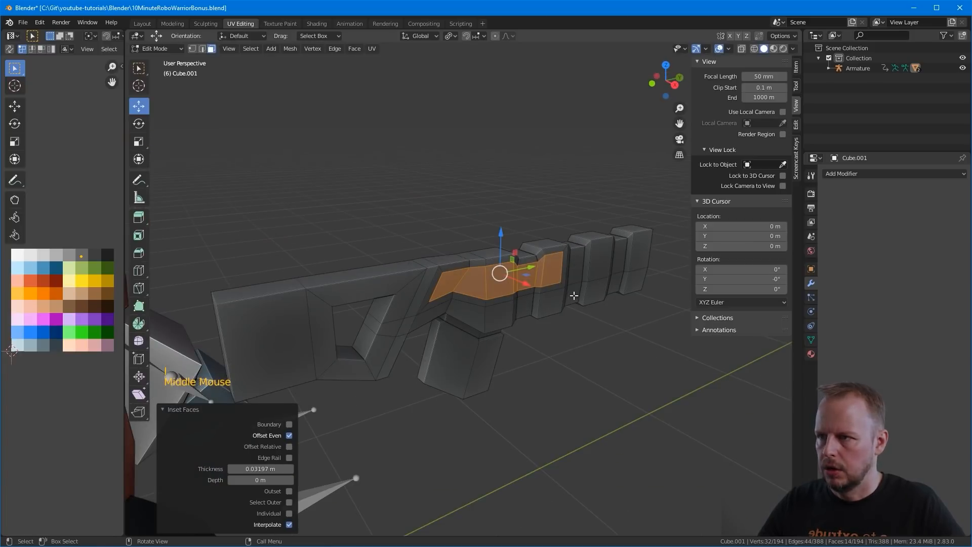
Step: Extrude the inset side faces about 0.037 m outward along their normals and scale them to about 0.9
{"action": "key", "text": "alt+e"}
{"action": "left_click", "coordinate": [575, 295]}
{"action": "left_click", "coordinate": [580, 293]}
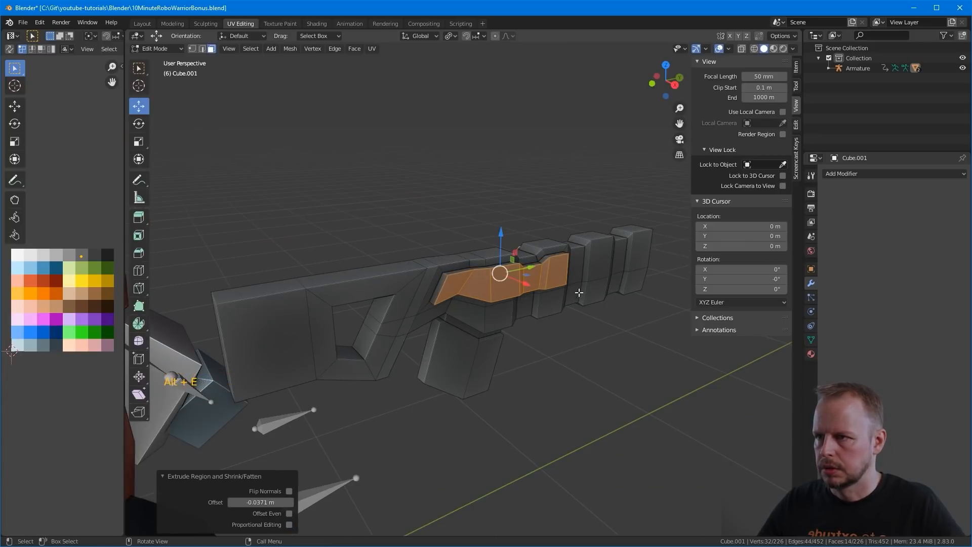
{"action": "middle_click_drag", "start_coordinate": [581, 292], "coordinate": [585, 278]}
{"action": "key", "text": "s"}
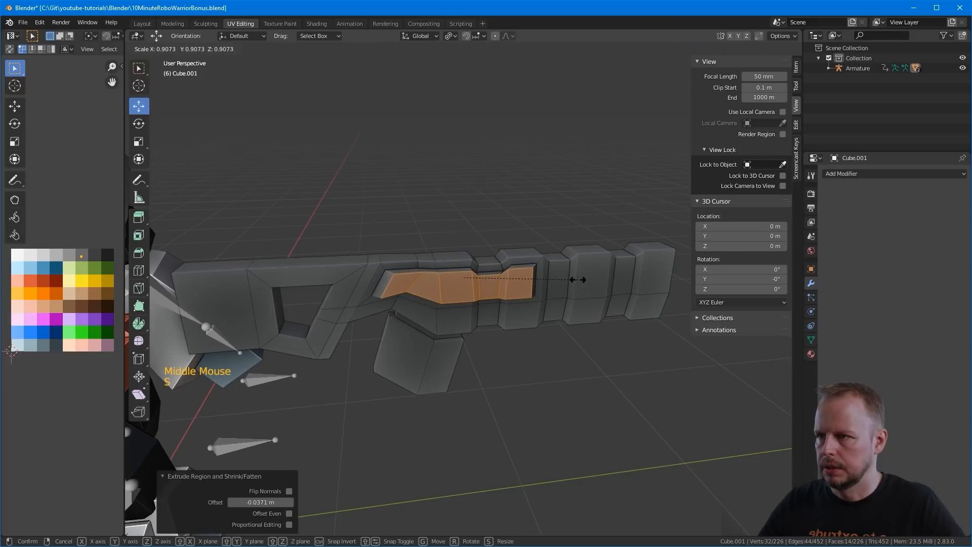
{"action": "left_click", "coordinate": [574, 269]}
{"action": "left_click", "coordinate": [555, 221]}
Step: Inset the five top faces from the stock to the receiver by about 0.027 m and extrude them about 0.045 m into a rail
{"action": "middle_click_drag", "start_coordinate": [555, 221], "coordinate": [514, 246]}
{"action": "key", "text": "3"}
{"action": "left_click", "coordinate": [469, 262]}
{"action": "left_click", "coordinate": [448, 262], "text": "shift"}
{"action": "left_click", "coordinate": [430, 264], "text": "shift"}
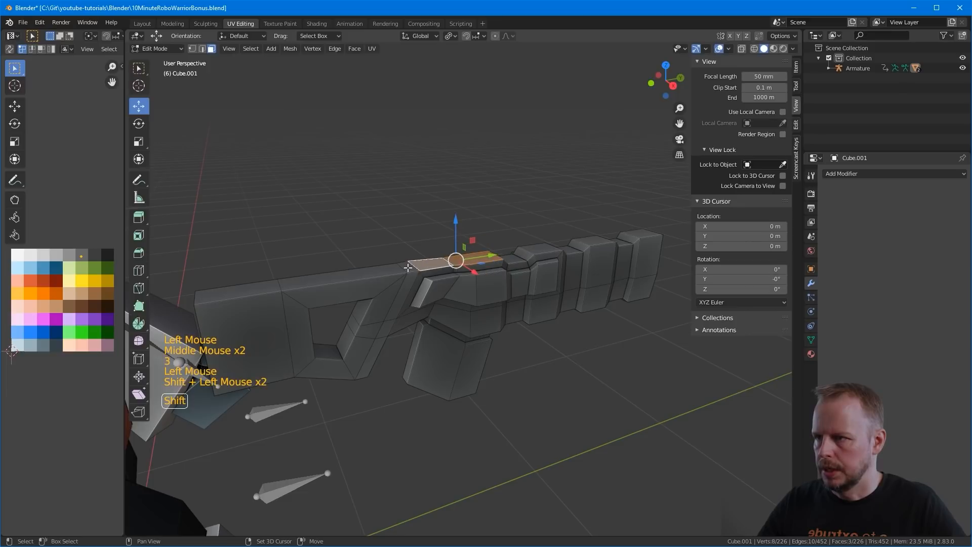
{"action": "left_click", "coordinate": [412, 266], "text": "shift"}
{"action": "left_click", "coordinate": [397, 273], "text": "shift"}
{"action": "middle_click_drag", "start_coordinate": [397, 273], "coordinate": [540, 250]}
{"action": "key", "text": "i"}
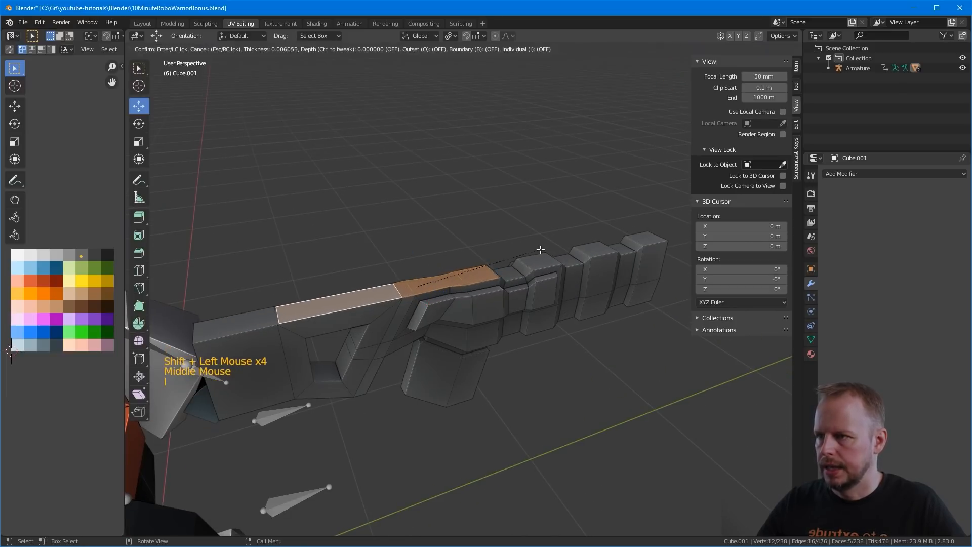
{"action": "left_click", "coordinate": [536, 250]}
{"action": "key", "text": "e"}
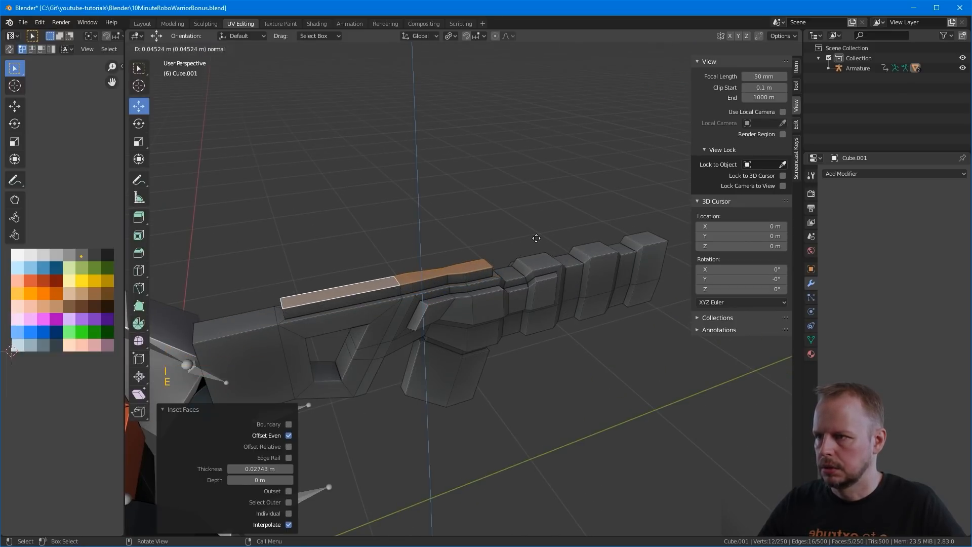
{"action": "left_click", "coordinate": [536, 238]}
Step: Lower the top face of the rail's rear section slightly along Z
{"action": "left_click", "coordinate": [401, 279]}
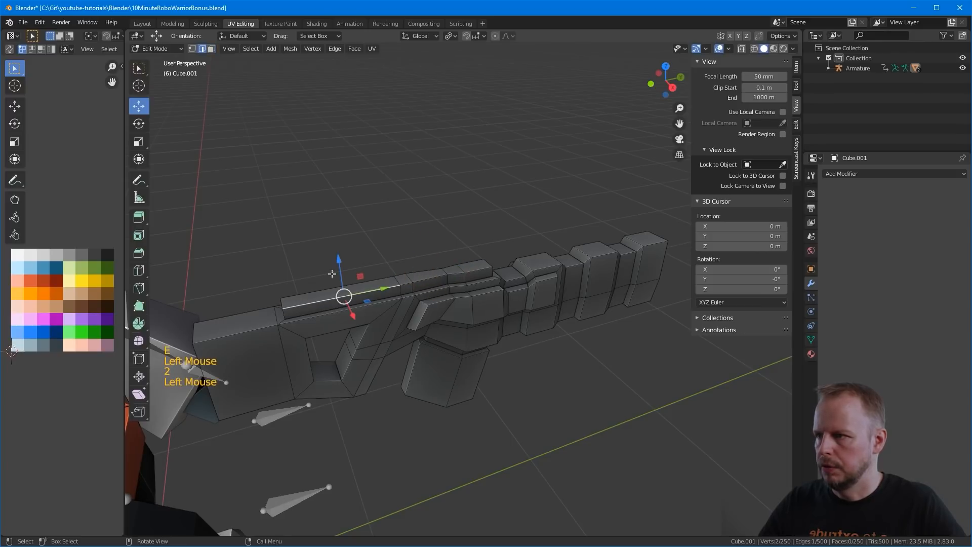
{"action": "key", "text": "3"}
{"action": "left_click", "coordinate": [327, 294]}
{"action": "left_click_drag", "start_coordinate": [338, 259], "coordinate": [344, 260]}
{"action": "key", "text": "3"}
{"action": "left_click", "coordinate": [428, 276]}
{"action": "left_click", "coordinate": [455, 272], "text": "shift"}
{"action": "left_click", "coordinate": [476, 266], "text": "shift"}
{"action": "middle_click_drag", "start_coordinate": [515, 268], "coordinate": [565, 248]}
{"action": "left_click", "coordinate": [505, 307]}
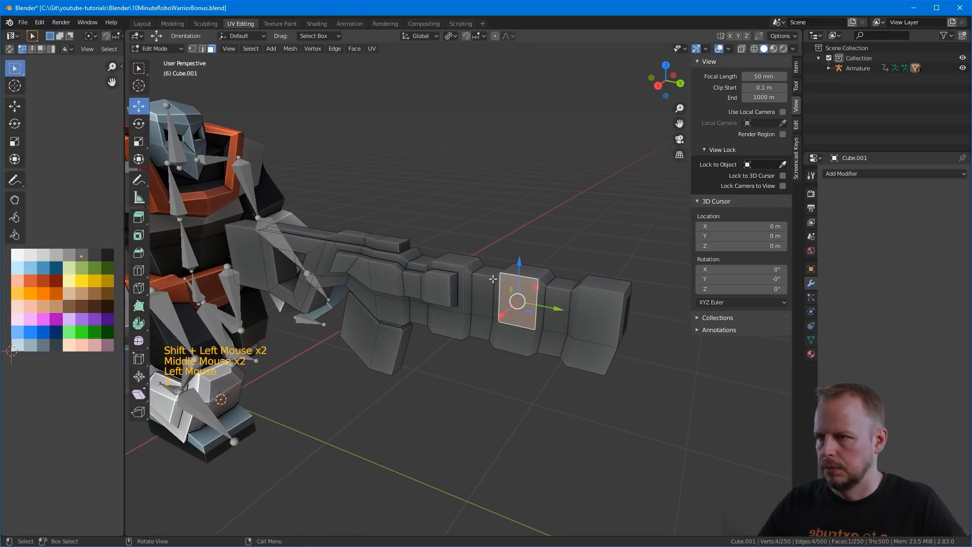
{"action": "key", "text": "3"}
{"action": "key", "text": "3"}
{"action": "key", "text": "3"}
{"action": "key", "text": "a"}
{"action": "key", "text": "a"}
{"action": "key", "text": "a"}
{"action": "scroll", "coordinate": [505, 307], "scroll_direction": "down", "scroll_amount": 4}
Step: Add two closely spaced vertical loop cuts around the solid rear part of the stock
{"action": "middle_click_drag", "start_coordinate": [505, 307], "coordinate": [324, 309]}
{"action": "scroll", "coordinate": [436, 276], "scroll_direction": "up", "scroll_amount": 3}
{"action": "key", "text": "ctrl+r"}
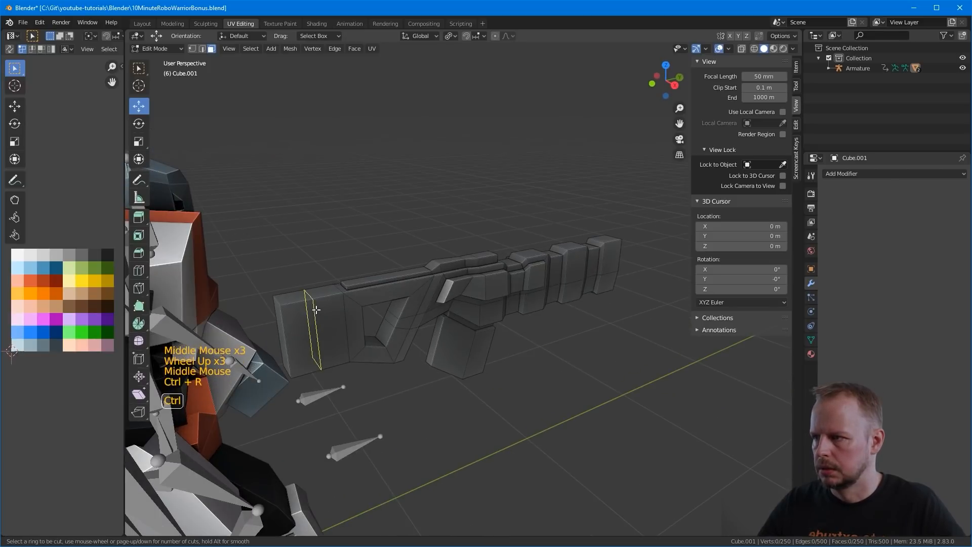
{"action": "left_click", "coordinate": [318, 314]}
{"action": "left_click", "coordinate": [324, 307]}
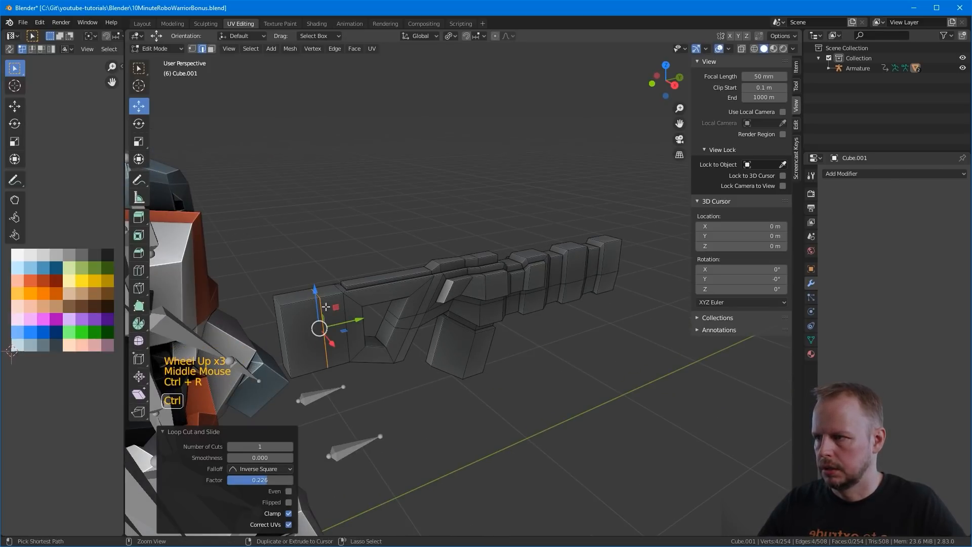
{"action": "key", "text": "ctrl+r"}
{"action": "left_click", "coordinate": [327, 305]}
{"action": "left_click", "coordinate": [327, 303]}
Step: Inset the narrow face ring between the stock's new cuts by about 0.004 m and scale it to about 0.94 as a groove
{"action": "key", "text": "3"}
{"action": "key", "text": "a"}
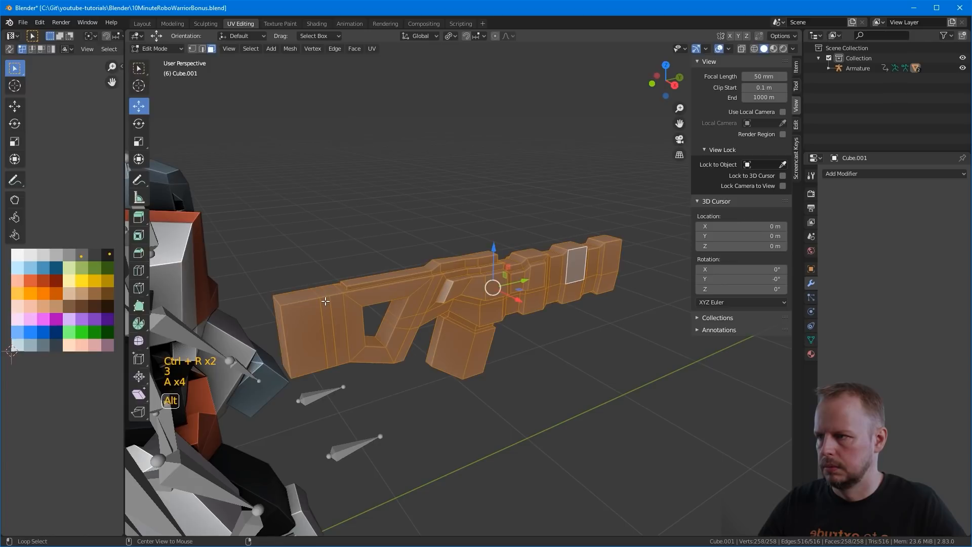
{"action": "left_click", "coordinate": [325, 302], "text": "alt"}
{"action": "key", "text": "s"}
{"action": "left_click", "coordinate": [481, 270]}
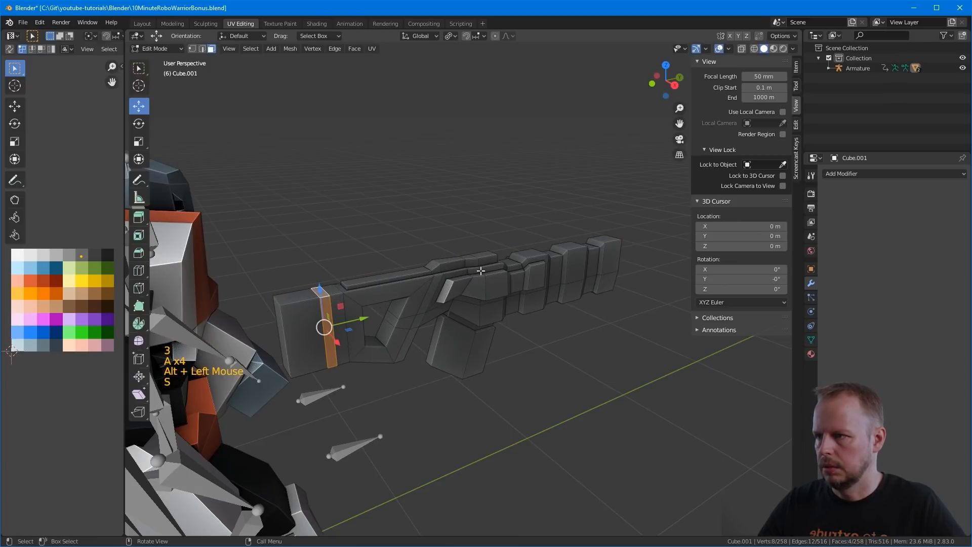
{"action": "key", "text": "i"}
{"action": "left_click", "coordinate": [509, 257]}
{"action": "key", "text": "s"}
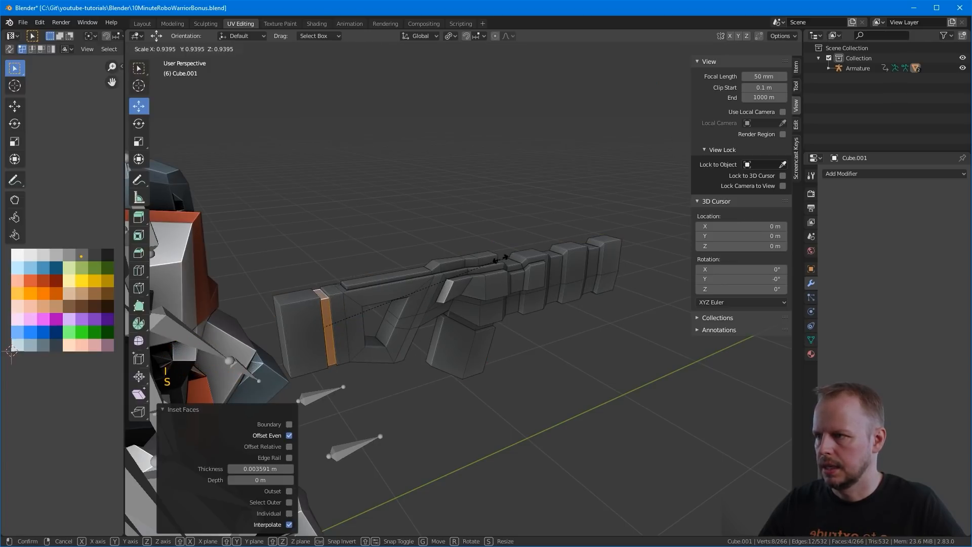
{"action": "middle_click_drag", "start_coordinate": [496, 261], "coordinate": [536, 271]}
Step: Examine the weapon's shape and proportions beside the robot from near and far
{"action": "key", "text": "3"}
{"action": "left_click", "coordinate": [466, 280]}
{"action": "left_click", "coordinate": [476, 284]}
{"action": "scroll", "coordinate": [481, 253], "scroll_direction": "down", "scroll_amount": 1}
{"action": "scroll", "coordinate": [484, 236], "scroll_direction": "up", "scroll_amount": 1}
{"action": "left_click", "coordinate": [446, 251]}
{"action": "scroll", "coordinate": [536, 271], "scroll_direction": "down", "scroll_amount": 3}
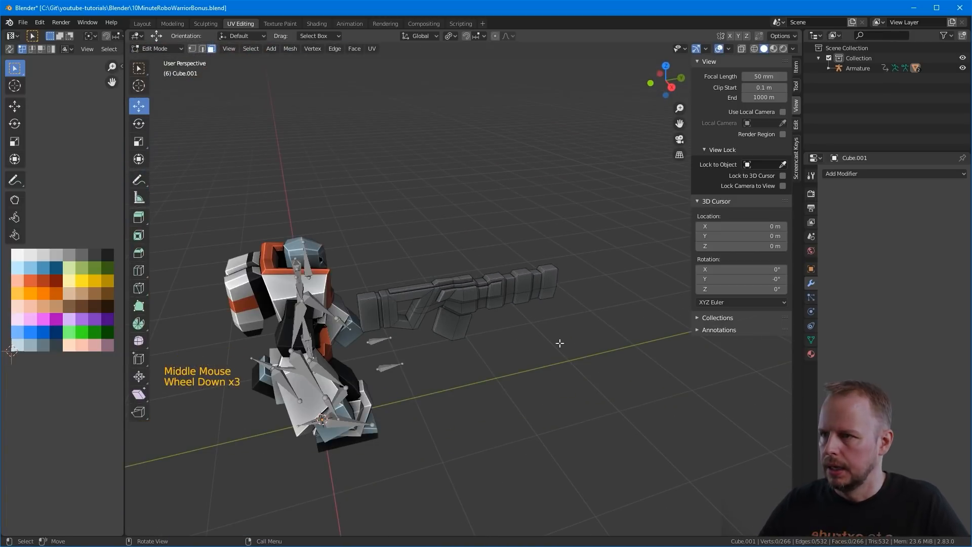
{"action": "scroll", "coordinate": [554, 329], "scroll_direction": "up", "scroll_amount": 6}
{"action": "left_click", "coordinate": [506, 304]}
{"action": "scroll", "coordinate": [506, 304], "scroll_direction": "down", "scroll_amount": 2}
{"action": "key", "text": "l"}
{"action": "scroll", "coordinate": [545, 311], "scroll_direction": "down", "scroll_amount": 2}
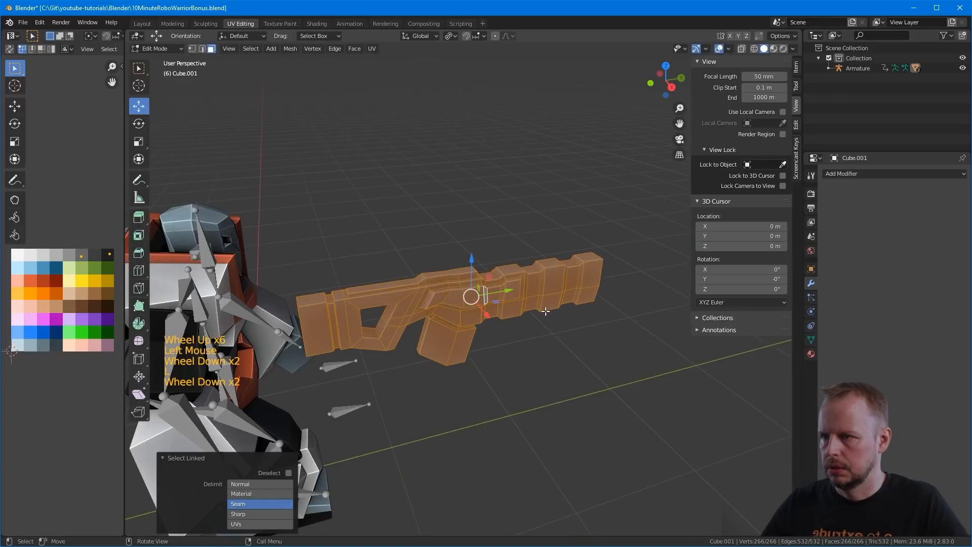
{"action": "scroll", "coordinate": [545, 310], "scroll_direction": "up", "scroll_amount": 6}
{"action": "scroll", "coordinate": [546, 311], "scroll_direction": "down", "scroll_amount": 4}
{"action": "key", "text": "g"}
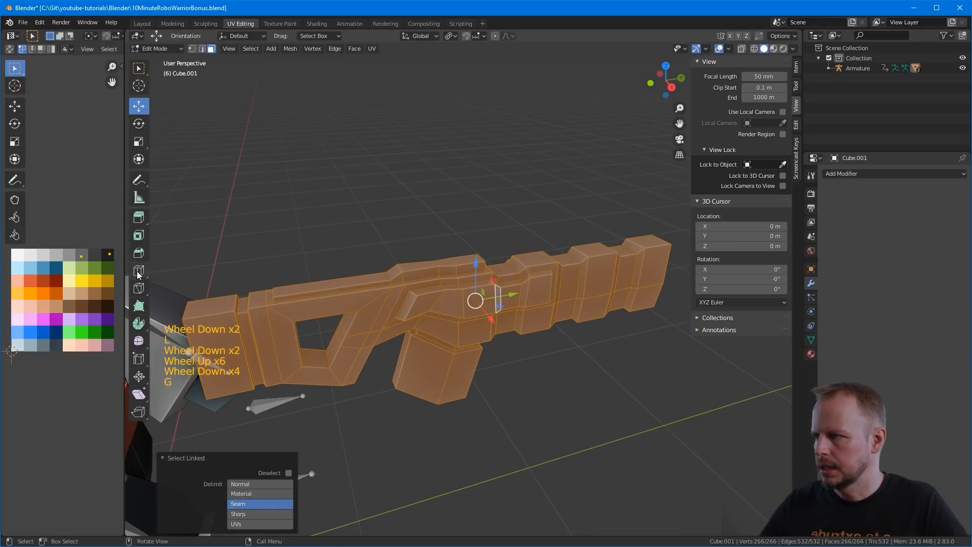
{"action": "left_click", "coordinate": [138, 275]}
Step: Recolour the recessed rings between the barrel's raised bands in the palette's orange-red, leaving out the side panel's faces
{"action": "key", "text": "a"}
{"action": "key", "text": "a"}
{"action": "key", "text": "a"}
{"action": "middle_click_drag", "start_coordinate": [138, 275], "coordinate": [547, 271]}
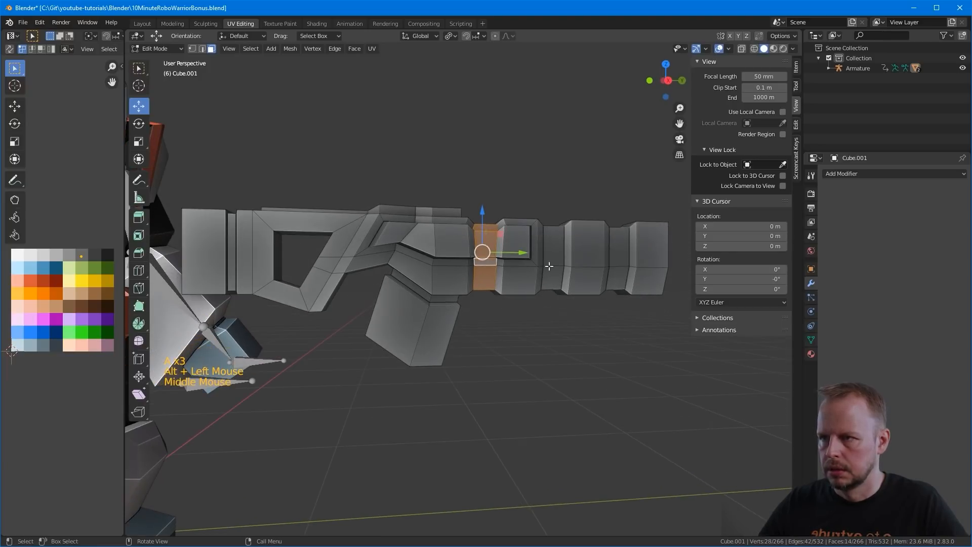
{"action": "left_click", "coordinate": [555, 264], "text": "alt"}
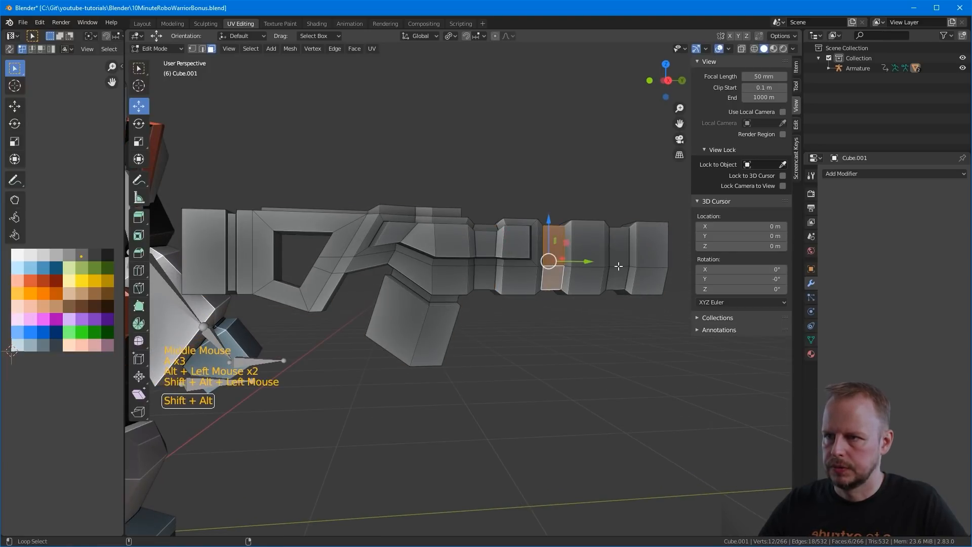
{"action": "middle_click_drag", "start_coordinate": [486, 282], "coordinate": [520, 246]}
{"action": "left_click", "coordinate": [512, 337], "text": "shift"}
{"action": "scroll", "coordinate": [539, 203], "scroll_direction": "up", "scroll_amount": 3}
{"action": "left_click", "coordinate": [511, 162], "text": "shift"}
{"action": "left_click", "coordinate": [505, 211], "text": "shift"}
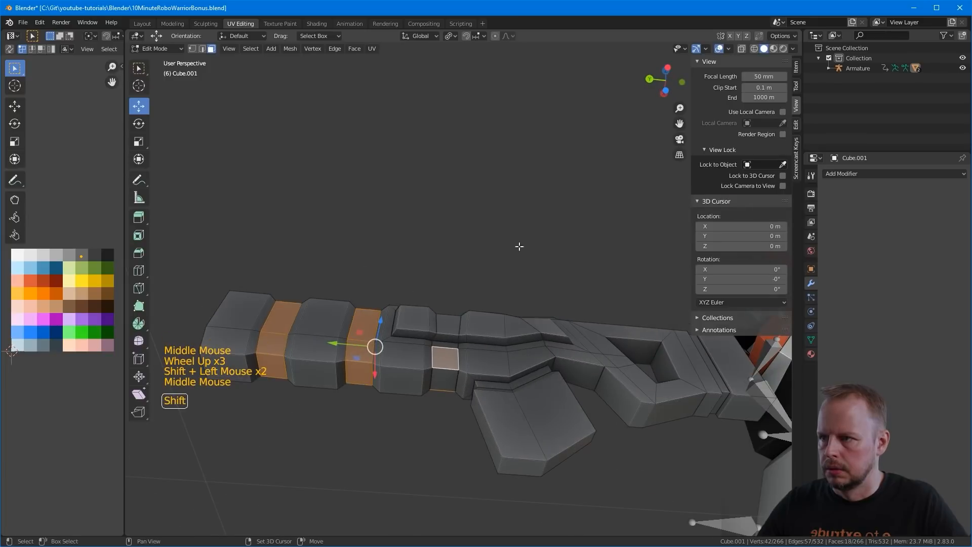
{"action": "left_click", "coordinate": [452, 346], "text": "shift"}
{"action": "left_click", "coordinate": [445, 380], "text": "shift"}
{"action": "middle_click_drag", "start_coordinate": [444, 381], "coordinate": [508, 267]}
{"action": "scroll", "coordinate": [538, 252], "scroll_direction": "down", "scroll_amount": 2}
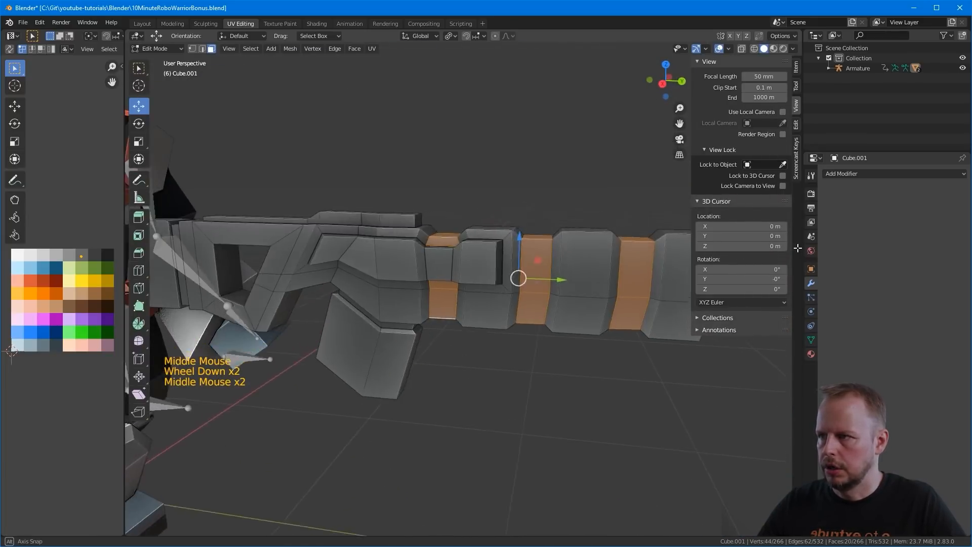
{"action": "scroll", "coordinate": [507, 266], "scroll_direction": "down", "scroll_amount": 6}
{"action": "key", "text": "g"}
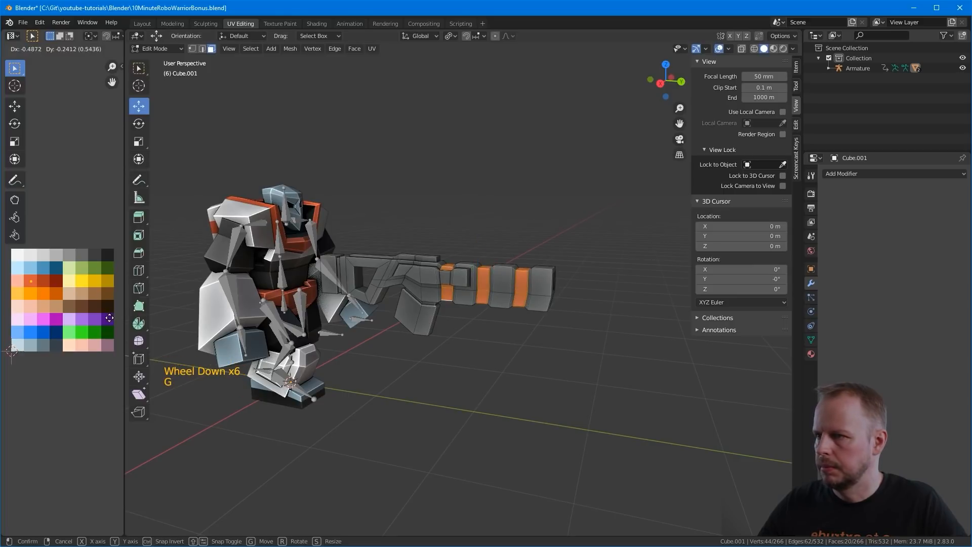
{"action": "left_click", "coordinate": [109, 318]}
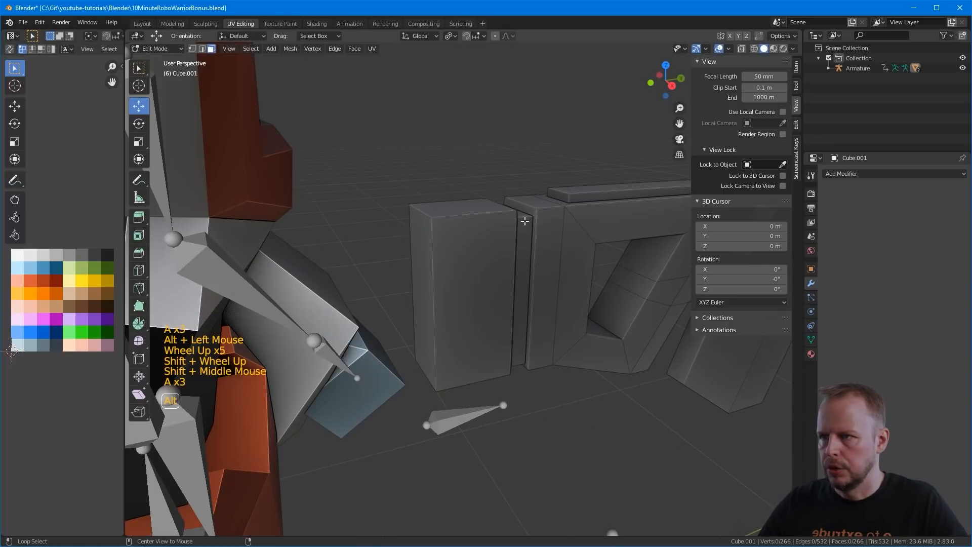
Step: Recolour the narrow groove ring around the stock with the palette's near-black
{"action": "left_click", "coordinate": [521, 283], "text": "alt"}
{"action": "key", "text": "g"}
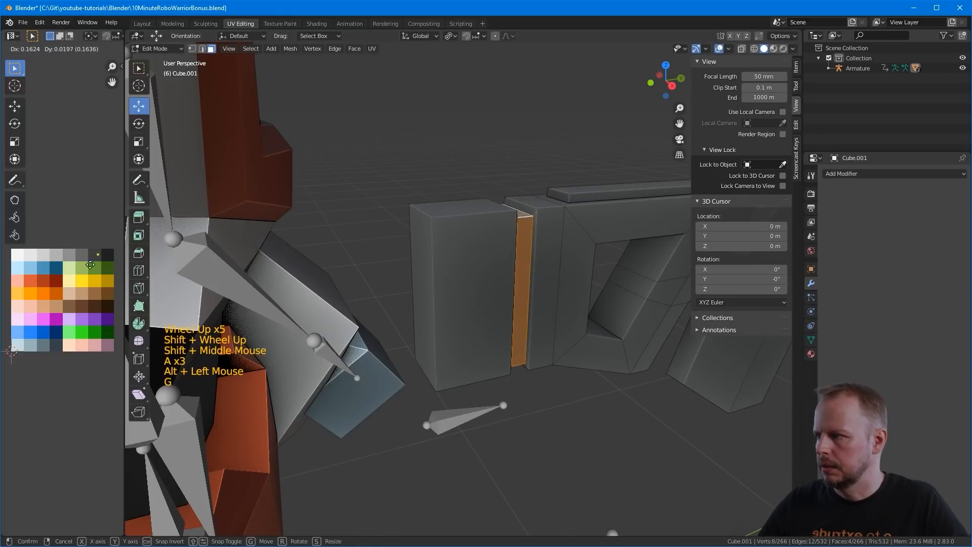
{"action": "left_click", "coordinate": [93, 266]}
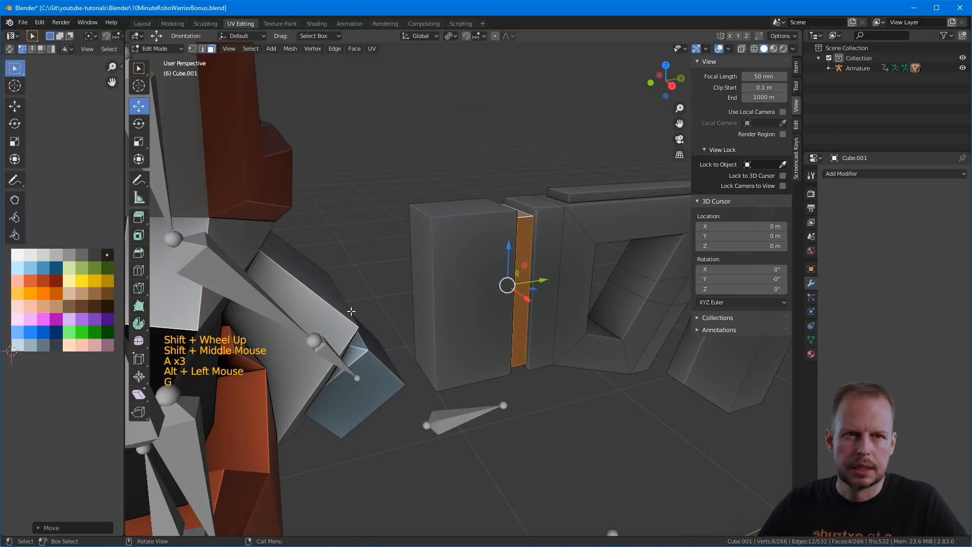
Step: Rotate the stock's rear end face slightly about the global X axis
{"action": "left_click", "coordinate": [432, 252]}
{"action": "scroll", "coordinate": [432, 253], "scroll_direction": "down", "scroll_amount": 5}
{"action": "scroll", "coordinate": [432, 252], "scroll_direction": "up", "scroll_amount": 1}
{"action": "middle_click_drag", "start_coordinate": [471, 268], "coordinate": [490, 278]}
{"action": "middle_click_drag", "start_coordinate": [537, 257], "coordinate": [532, 248]}
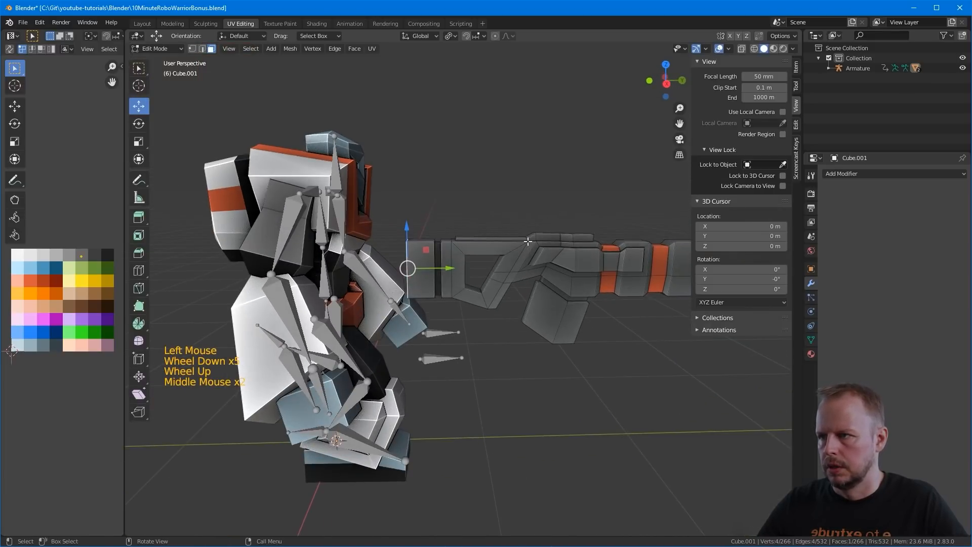
{"action": "key", "text": "r"}
{"action": "key", "text": "r"}
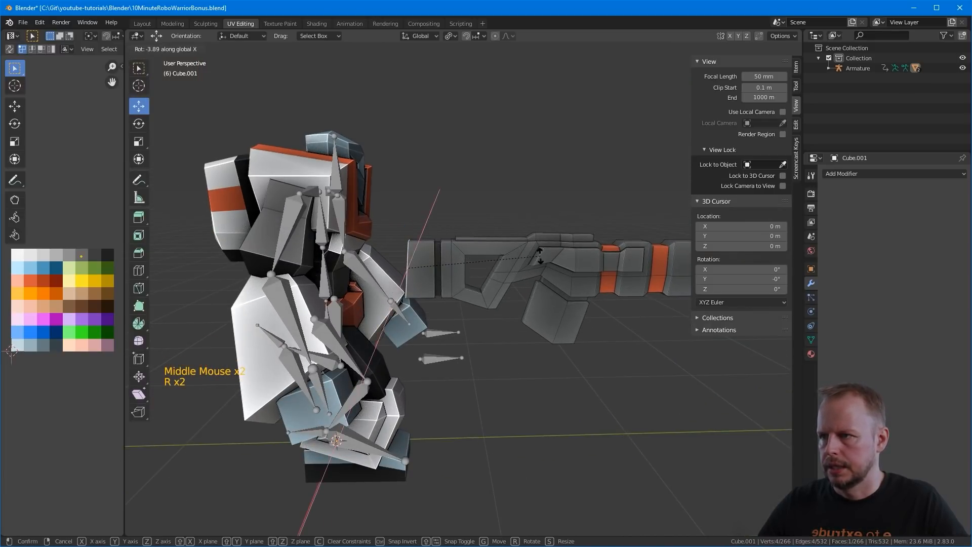
{"action": "left_click", "coordinate": [539, 256]}
Step: Recolour the whole magazine block with the palette's near-black
{"action": "scroll", "coordinate": [539, 257], "scroll_direction": "down", "scroll_amount": 3}
{"action": "middle_click_drag", "start_coordinate": [539, 257], "coordinate": [639, 257]}
{"action": "scroll", "coordinate": [557, 258], "scroll_direction": "up", "scroll_amount": 4}
{"action": "key", "text": "3"}
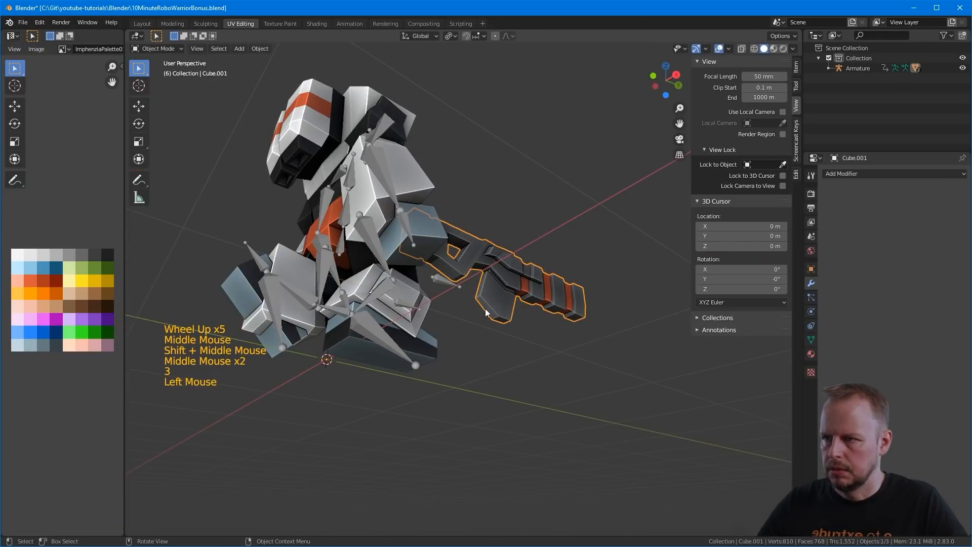
{"action": "key", "text": "Tab"}
{"action": "key", "text": "3"}
{"action": "left_click", "coordinate": [483, 304]}
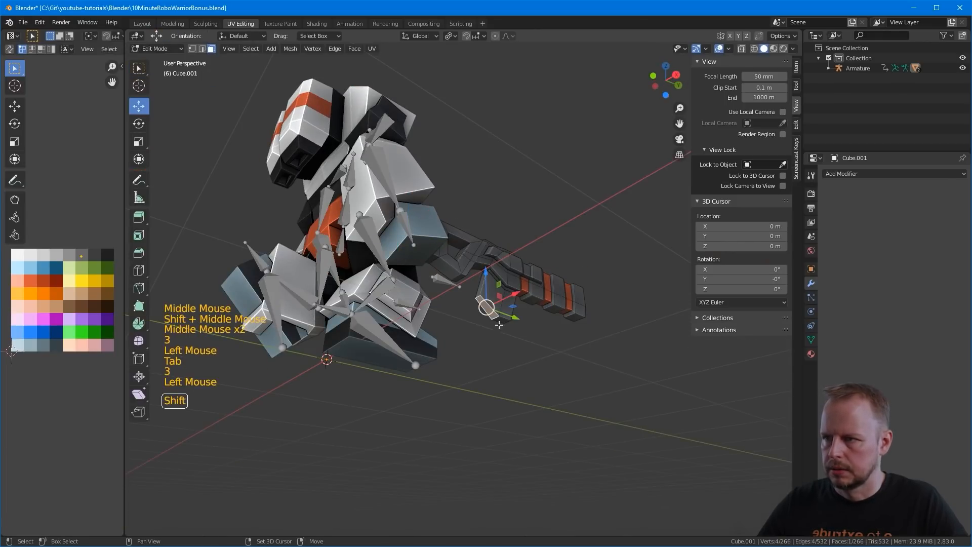
{"action": "left_click", "coordinate": [481, 304], "text": "shift"}
{"action": "left_click", "coordinate": [489, 307], "text": "shift"}
{"action": "key", "text": "ctrl+KP_Add"}
{"action": "key", "text": "ctrl+KP_Add"}
{"action": "key", "text": "ctrl+KP_Add"}
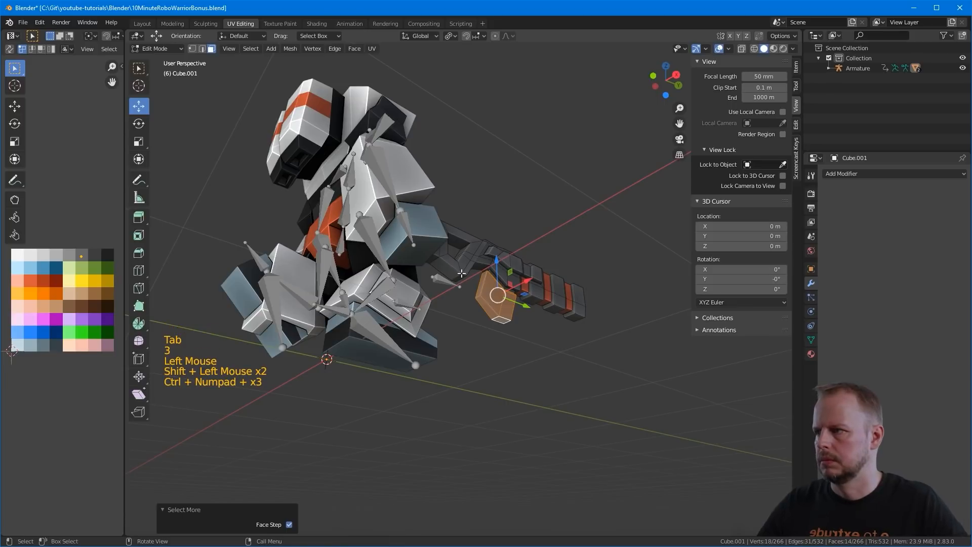
{"action": "key", "text": "g"}
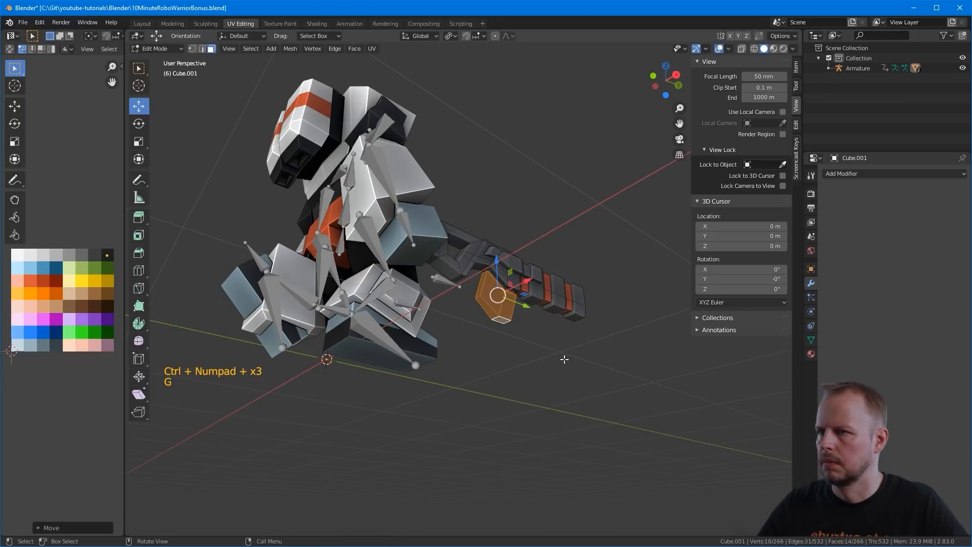
{"action": "left_click", "coordinate": [564, 354]}
Step: Recolour the raised side panels on both sides of the rifle's body and barrel in a darker palette grey
{"action": "middle_click_drag", "start_coordinate": [564, 354], "coordinate": [515, 336]}
{"action": "scroll", "coordinate": [515, 336], "scroll_direction": "up", "scroll_amount": 2}
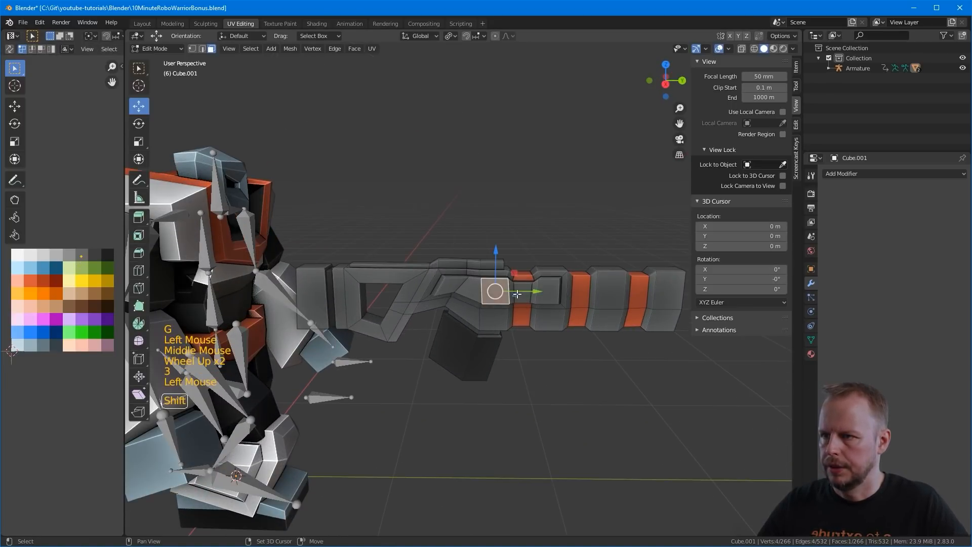
{"action": "left_click", "coordinate": [518, 294], "text": "shift"}
{"action": "left_click", "coordinate": [466, 294], "text": "shift"}
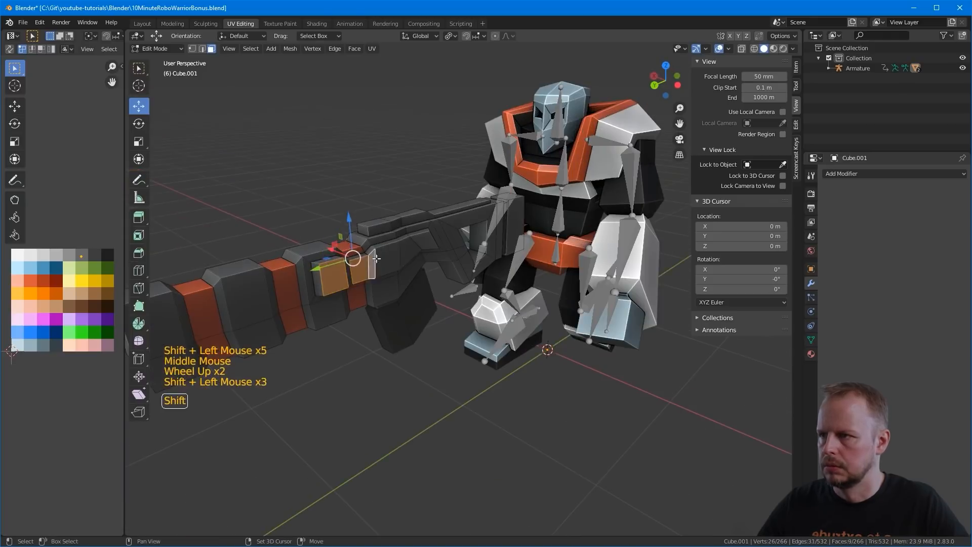
{"action": "left_click", "coordinate": [529, 302], "text": "shift"}
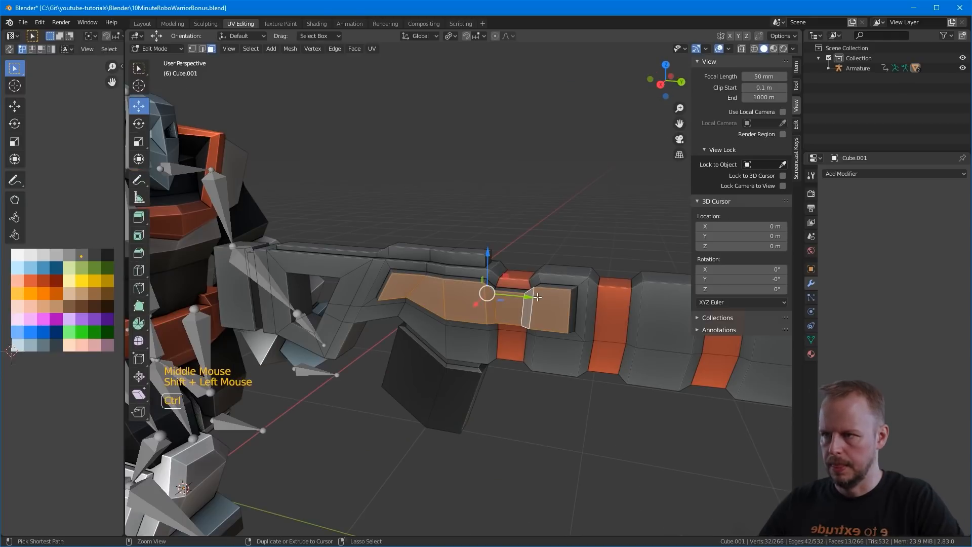
{"action": "key", "text": "ctrl+KP_Add"}
{"action": "key", "text": "g"}
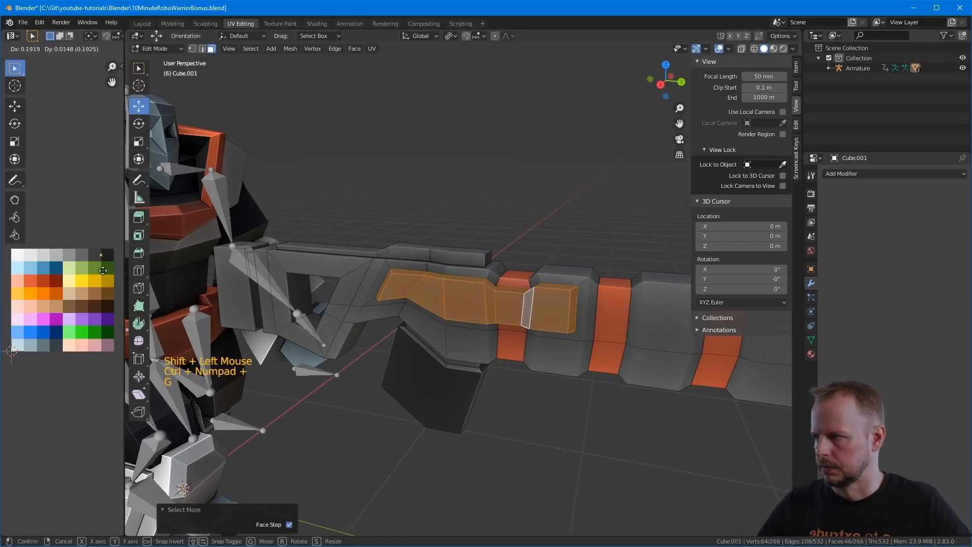
{"action": "left_click", "coordinate": [479, 214]}
Step: Leave the rifle's mesh editing for Object Mode, select the robot's armature and save the file
{"action": "scroll", "coordinate": [480, 215], "scroll_direction": "down", "scroll_amount": 5}
{"action": "key", "text": "Tab"}
{"action": "middle_click_drag", "start_coordinate": [479, 214], "coordinate": [415, 255]}
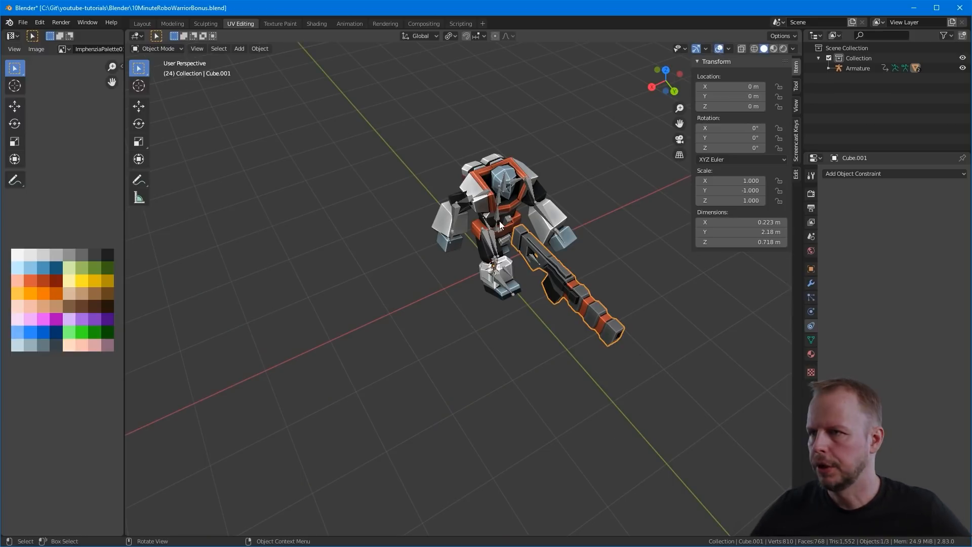
{"action": "left_click", "coordinate": [500, 224]}
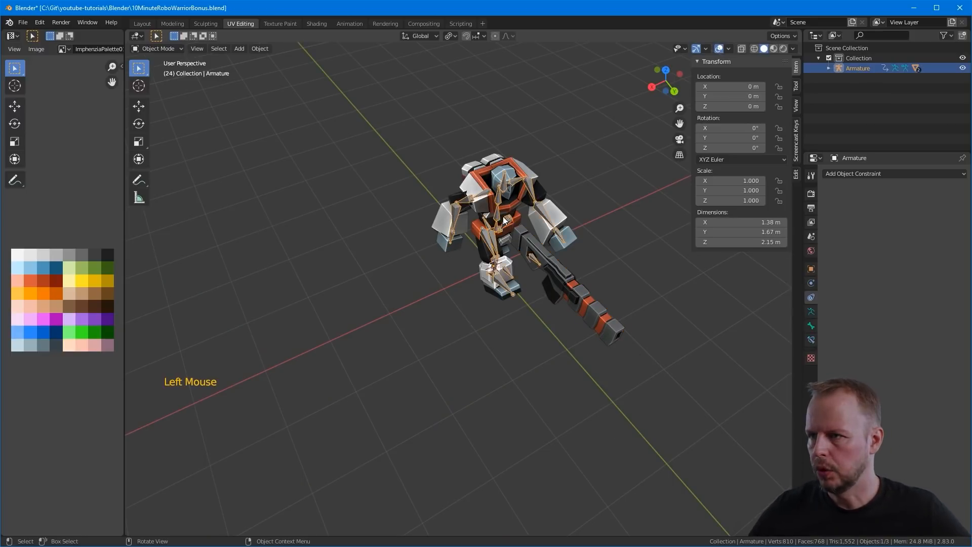
{"action": "scroll", "coordinate": [601, 243], "scroll_direction": "up", "scroll_amount": 4}
{"action": "scroll", "coordinate": [601, 243], "scroll_direction": "down", "scroll_amount": 3}
{"action": "key", "text": "ctrl+s"}
Step: Switch to the Animation workspace in right side view and put the robot's armature into Pose Mode
{"action": "scroll", "coordinate": [501, 215], "scroll_direction": "up", "scroll_amount": 5}
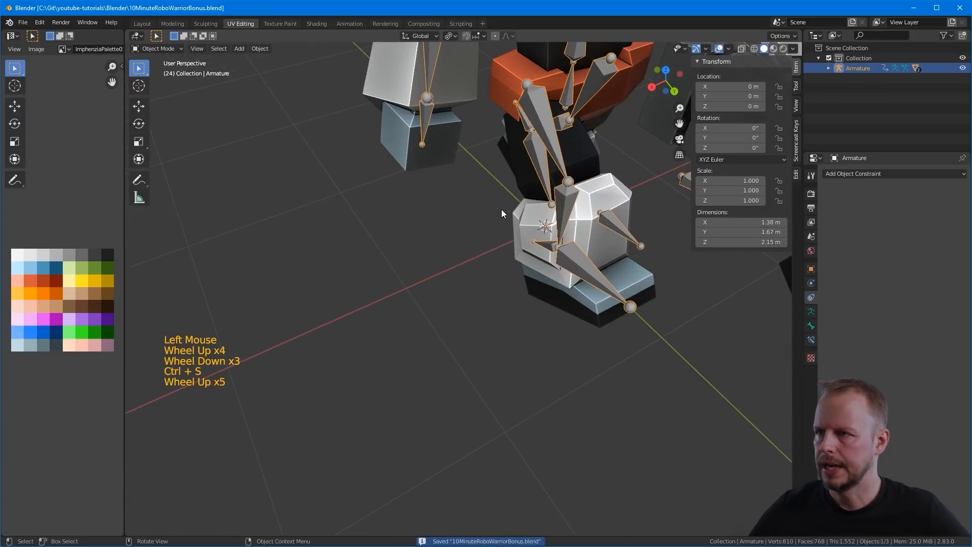
{"action": "middle_click_drag", "start_coordinate": [503, 213], "coordinate": [456, 251], "text": "shift"}
{"action": "left_click", "coordinate": [437, 175]}
{"action": "key", "text": "KP_1"}
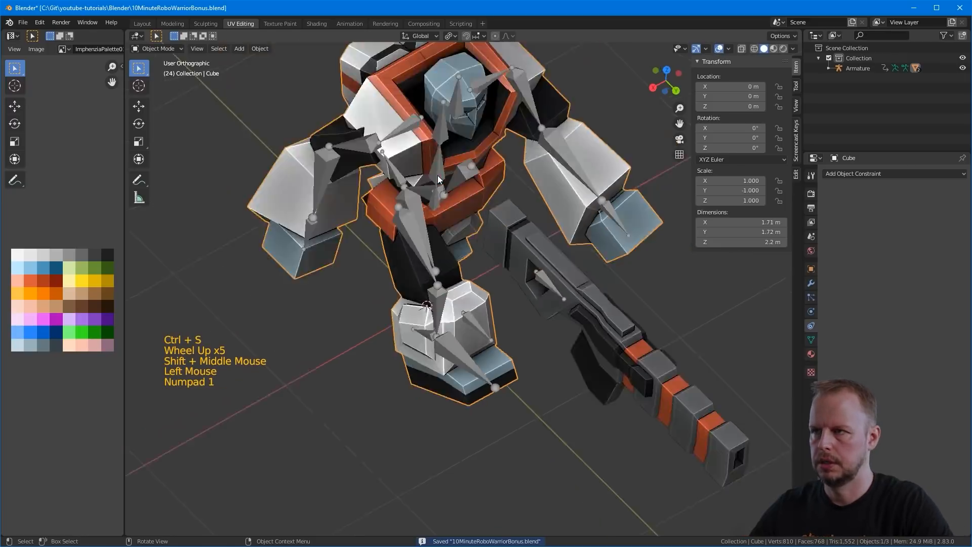
{"action": "key", "text": "KP_3"}
{"action": "scroll", "coordinate": [437, 175], "scroll_direction": "down", "scroll_amount": 3}
{"action": "middle_click_drag", "start_coordinate": [437, 161], "coordinate": [433, 254], "text": "shift"}
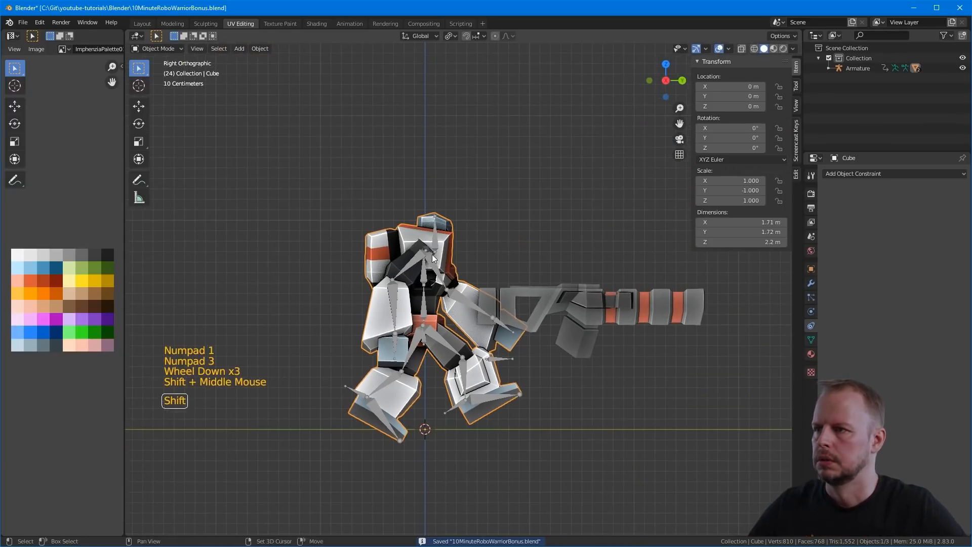
{"action": "left_click", "coordinate": [346, 23]}
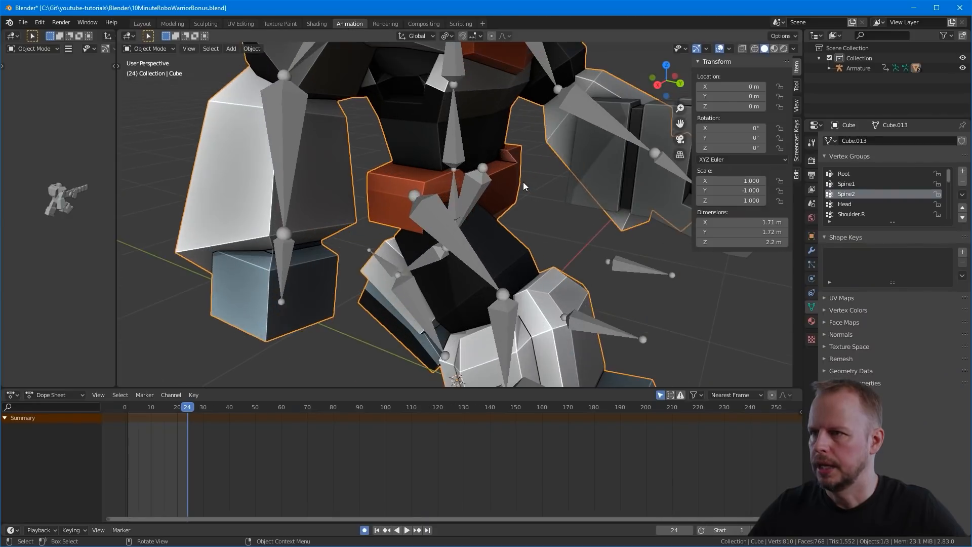
{"action": "scroll", "coordinate": [523, 183], "scroll_direction": "down", "scroll_amount": 4}
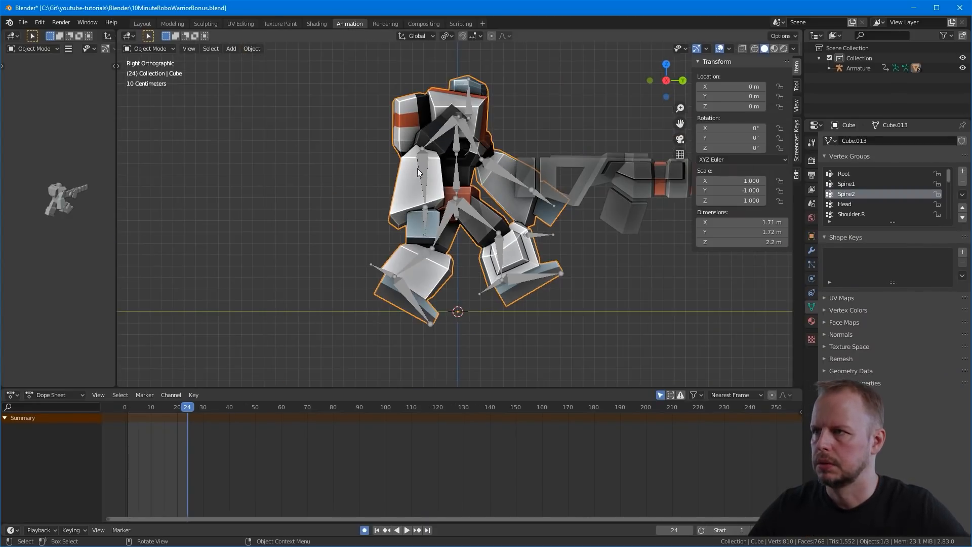
{"action": "left_click", "coordinate": [449, 135]}
{"action": "key", "text": "Tab"}
{"action": "key", "text": "ctrl+Tab"}
Step: At frame 1, rotate the right upper arm forward by about 87° so the forearm points ahead
{"action": "left_click", "coordinate": [449, 194]}
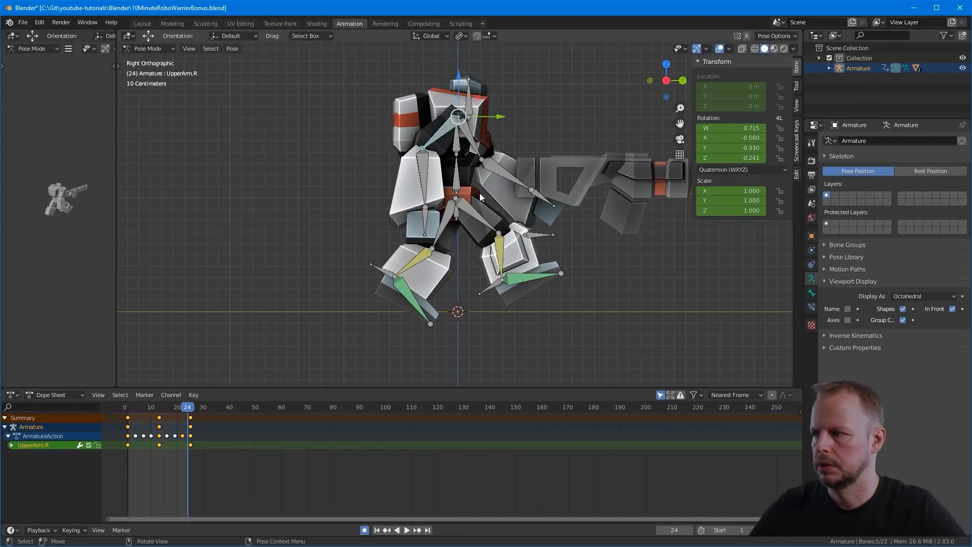
{"action": "left_click", "coordinate": [126, 408]}
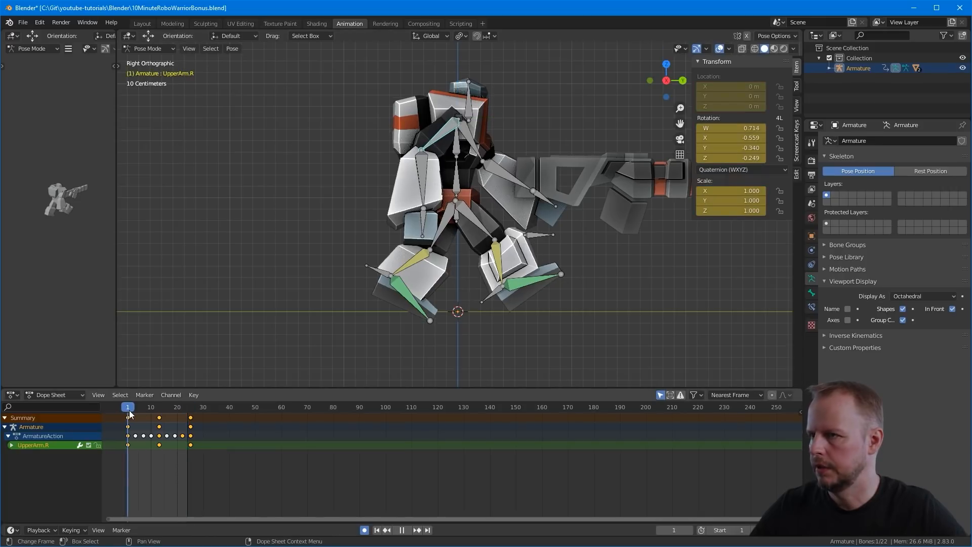
{"action": "key", "text": "r"}
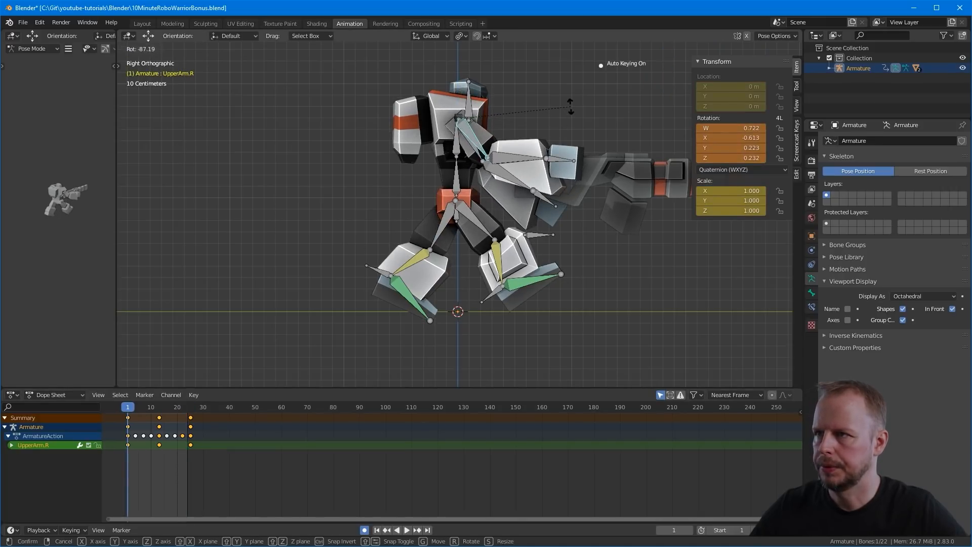
{"action": "left_click", "coordinate": [555, 165]}
{"action": "left_click", "coordinate": [555, 165]}
Step: Delete all keyframes after frame 1 for the right upper arm, lower arm and hand bones
{"action": "left_click", "coordinate": [482, 139]}
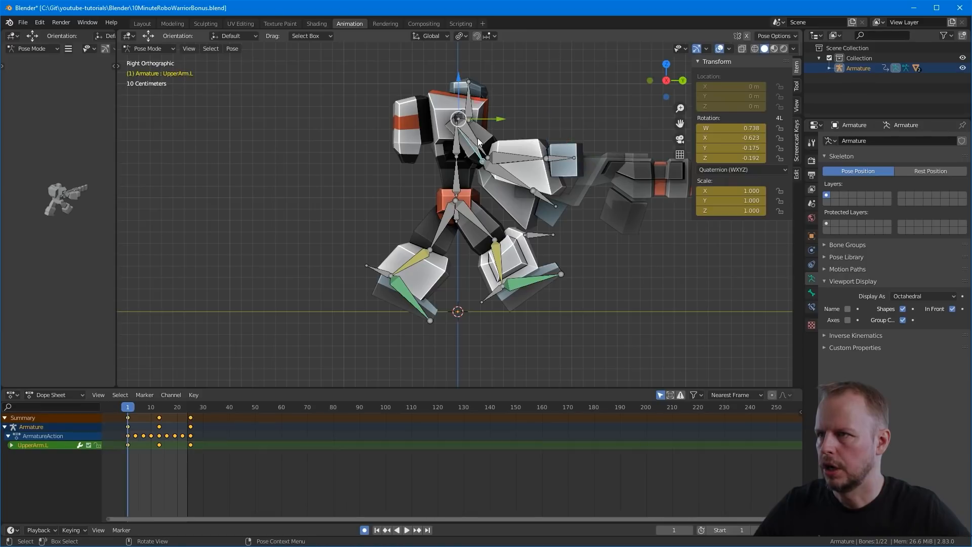
{"action": "left_click", "coordinate": [511, 156], "text": "shift"}
{"action": "left_click", "coordinate": [557, 158], "text": "shift"}
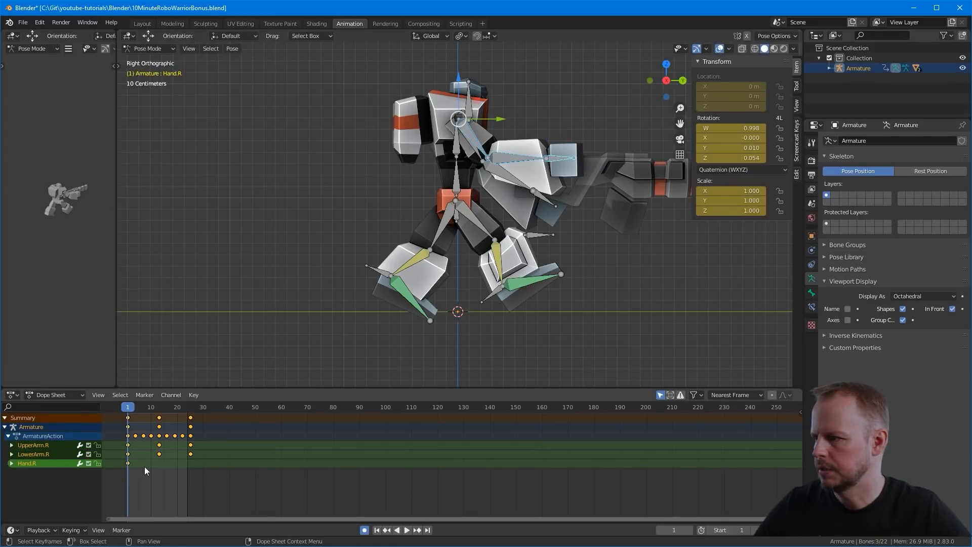
{"action": "left_click_drag", "start_coordinate": [138, 442], "coordinate": [244, 463]}
{"action": "key", "text": "x"}
{"action": "left_click", "coordinate": [244, 464]}
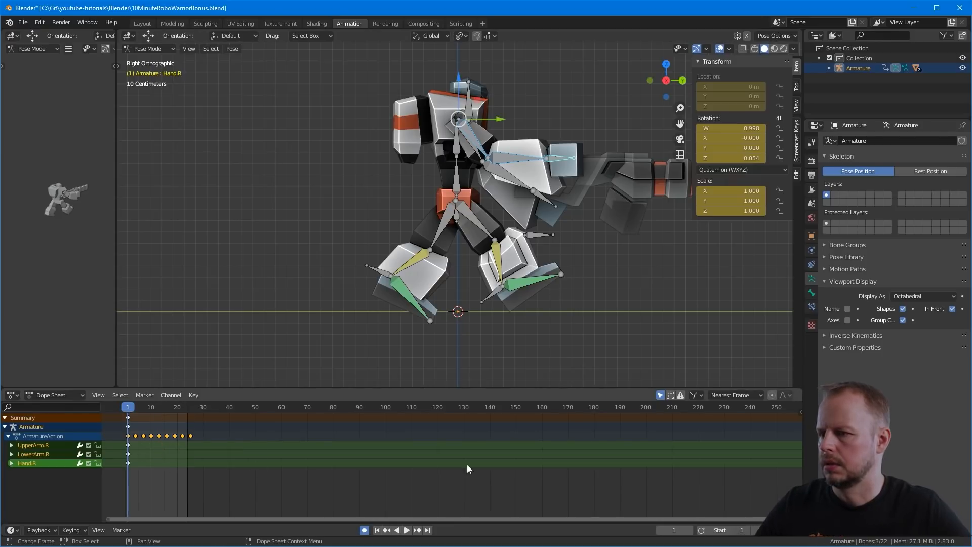
Step: Play back the walk cycle to check the right arm's fixed pose
{"action": "left_click", "coordinate": [405, 530]}
{"action": "left_click", "coordinate": [406, 529]}
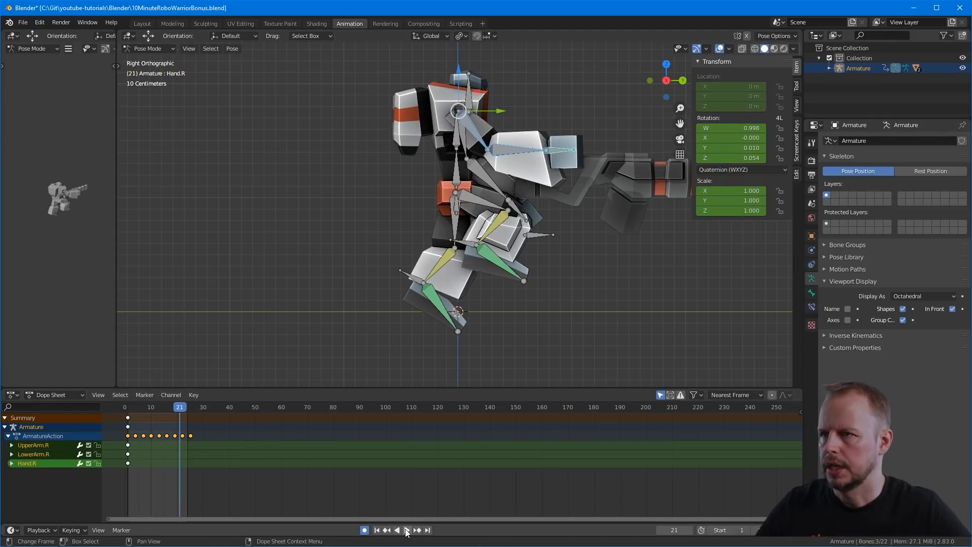
{"action": "left_click", "coordinate": [406, 529]}
{"action": "left_click", "coordinate": [407, 530]}
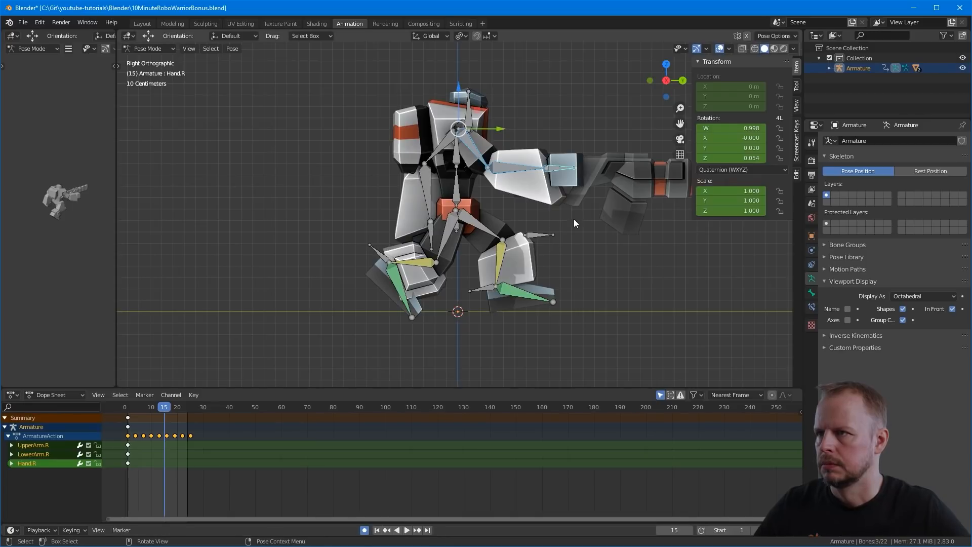
Step: At frame 1, rotate the lower spine bone around the global Z axis to twist the robot's upper body
{"action": "middle_click_drag", "start_coordinate": [573, 219], "coordinate": [462, 185]}
{"action": "left_click", "coordinate": [461, 186]}
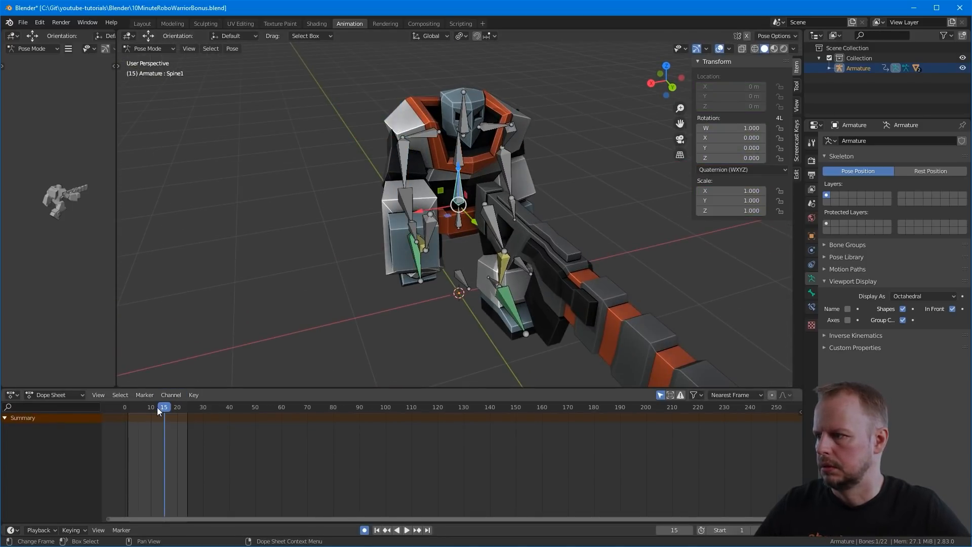
{"action": "left_click_drag", "start_coordinate": [158, 408], "coordinate": [127, 411]}
{"action": "key", "text": "r"}
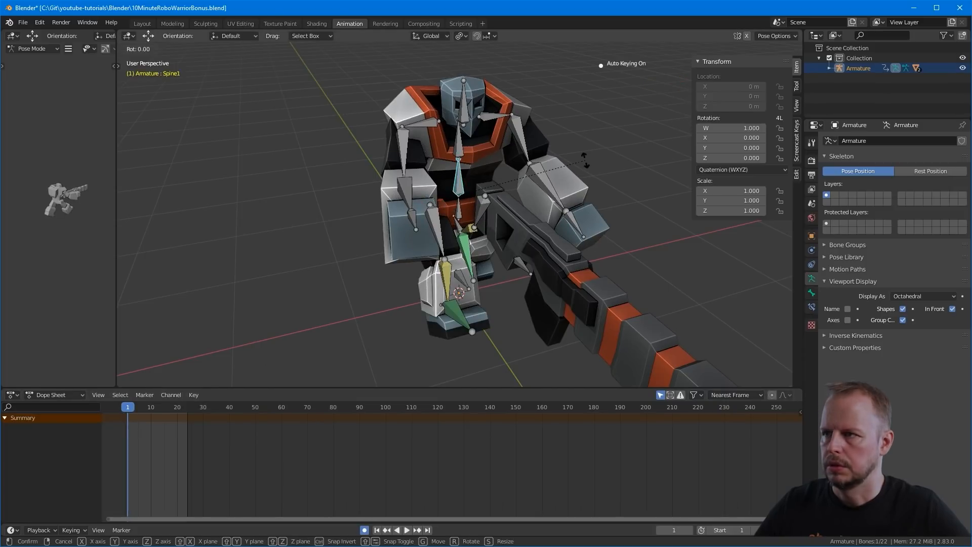
{"action": "key", "text": "z"}
{"action": "left_click", "coordinate": [569, 203]}
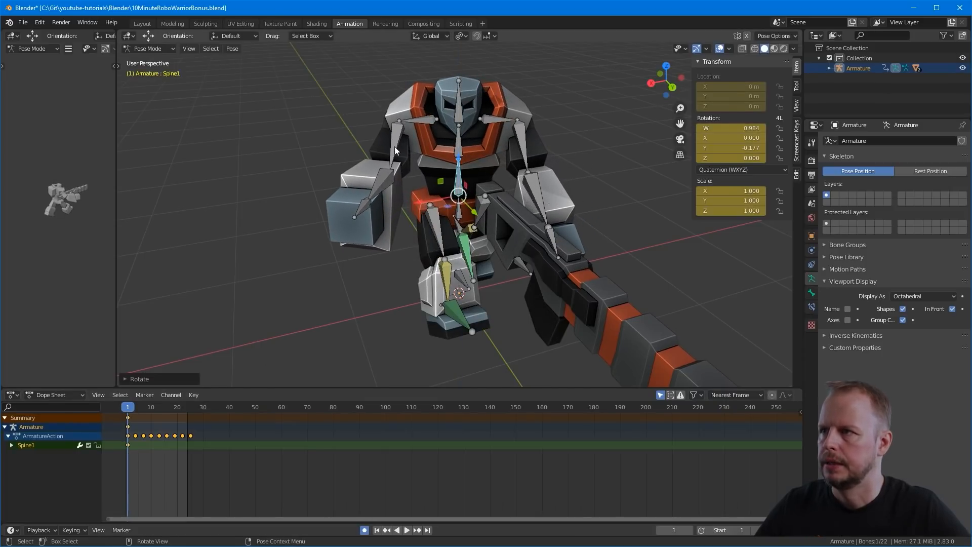
Step: Turn the right upper arm around the global Z axis and rotate the right lower arm inward across the body at frame 1
{"action": "left_click", "coordinate": [394, 147]}
{"action": "key", "text": "r"}
{"action": "key", "text": "z"}
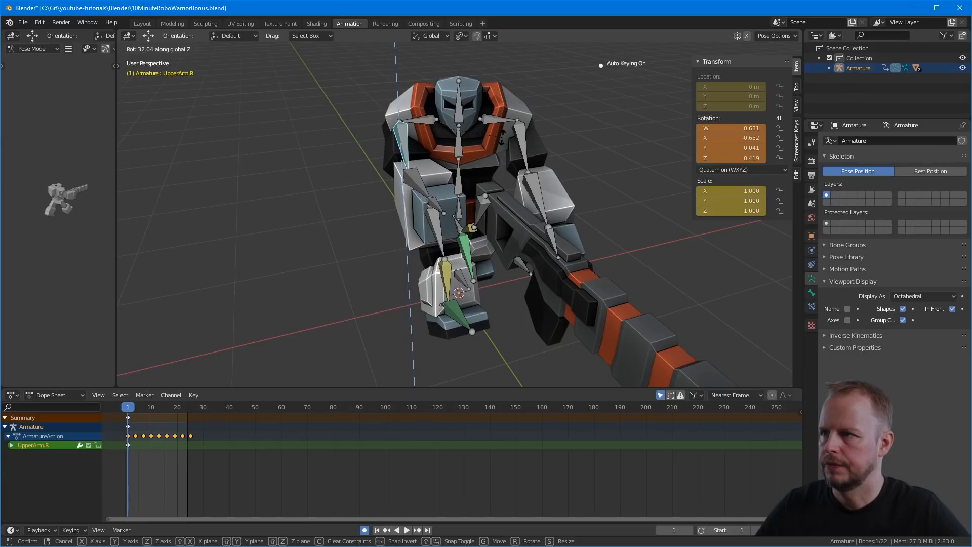
{"action": "left_click", "coordinate": [374, 199]}
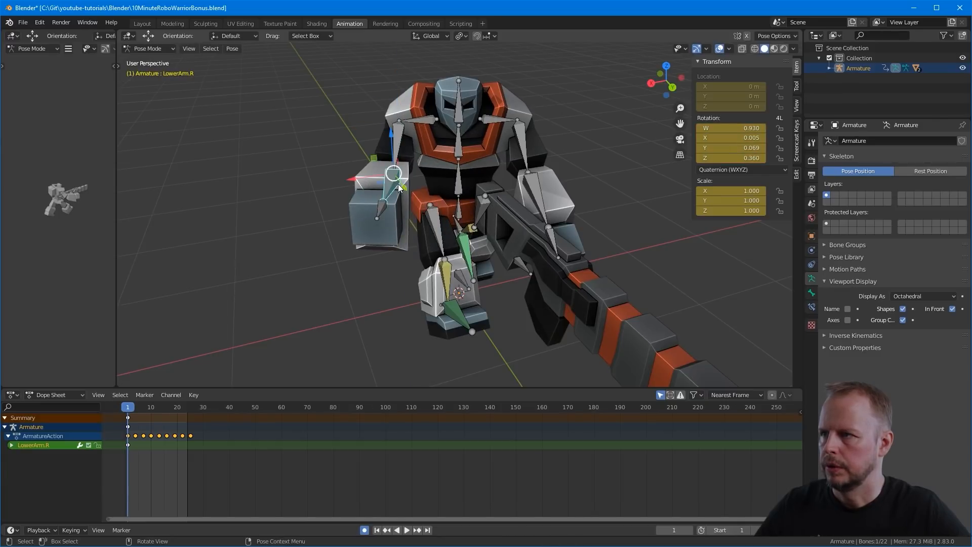
{"action": "key", "text": "r"}
{"action": "left_click", "coordinate": [523, 248]}
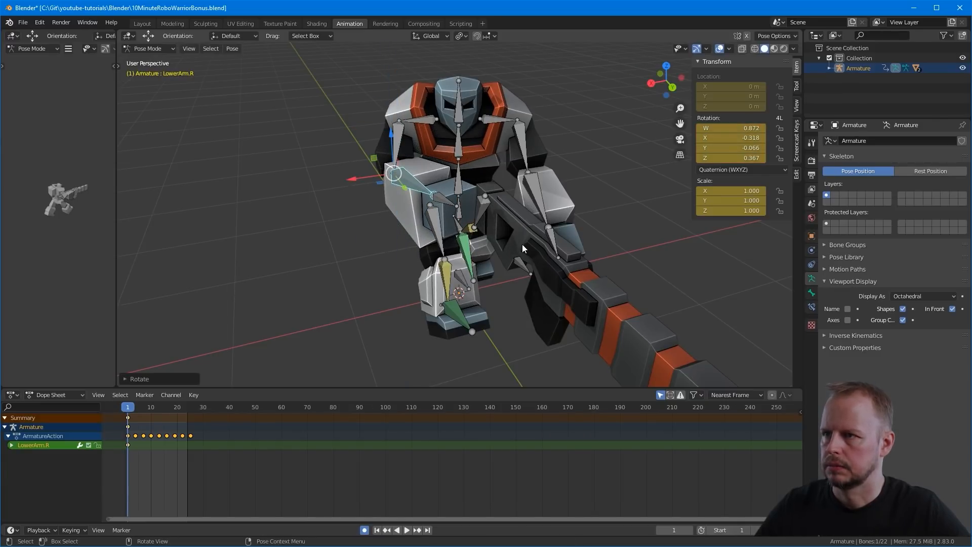
{"action": "middle_click_drag", "start_coordinate": [522, 244], "coordinate": [637, 200]}
{"action": "left_click", "coordinate": [458, 299]}
{"action": "key", "text": "r"}
{"action": "key", "text": "z"}
{"action": "key", "text": "Escape"}
Step: Deselect the bones, switch the armature to Object Mode, and select the rifle with the Move tool active
{"action": "key", "text": "alt+a"}
{"action": "key", "text": "Tab"}
{"action": "key", "text": "ctrl+Tab"}
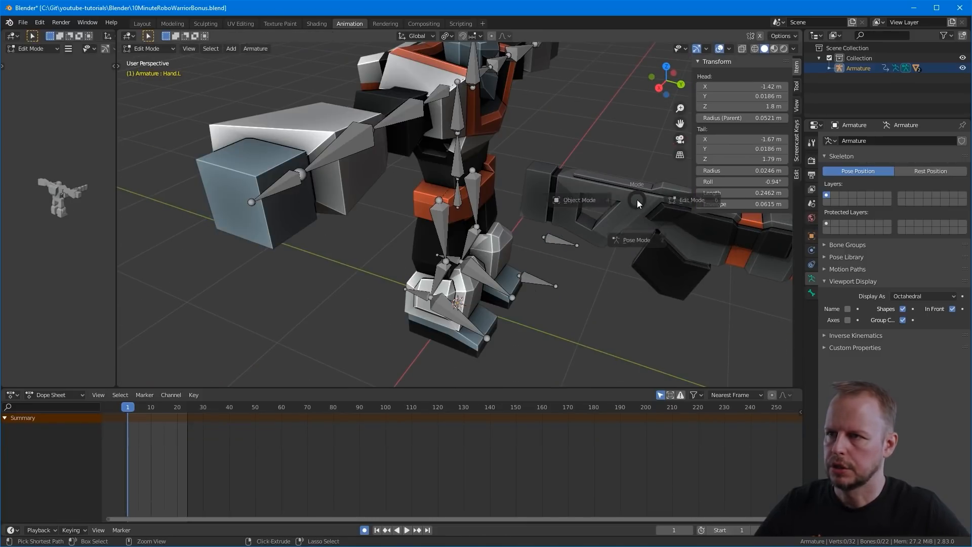
{"action": "left_click", "coordinate": [534, 201]}
{"action": "mouse_move", "coordinate": [534, 201]}
{"action": "middle_mouse_down"}
{"action": "mouse_move", "coordinate": [616, 195]}
{"action": "mouse_move", "coordinate": [602, 210]}
{"action": "mouse_move", "coordinate": [523, 215]}
{"action": "middle_mouse_up"}
{"action": "left_click", "coordinate": [640, 207]}
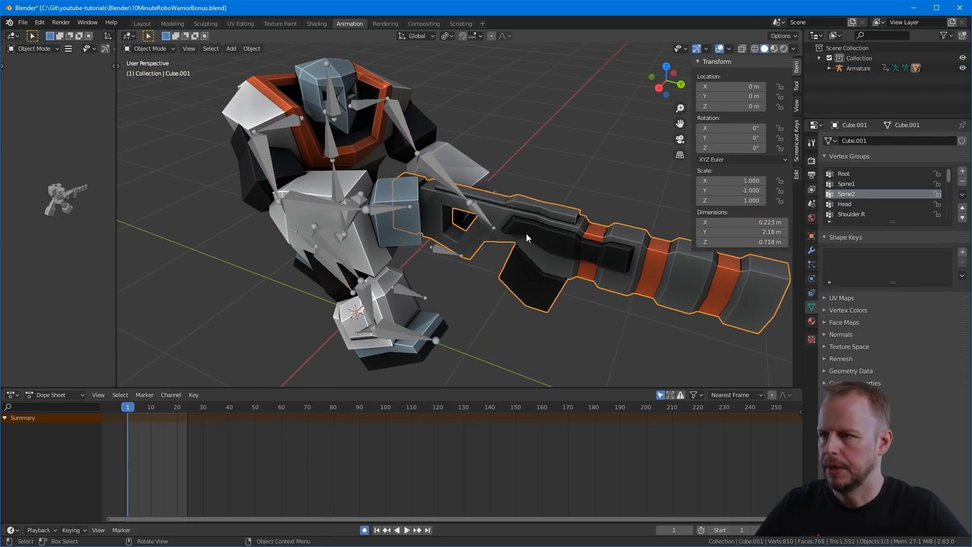
{"action": "key", "text": "shift+space"}
{"action": "key", "text": "g"}
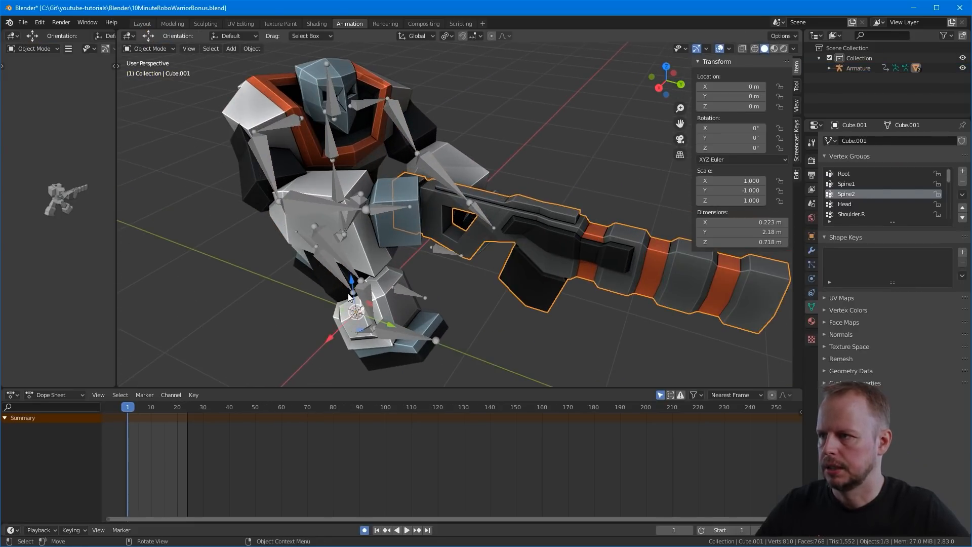
Step: Place the 3D cursor at the rifle's rear grip and set the rifle's origin to the 3D cursor
{"action": "middle_click_drag", "start_coordinate": [381, 311], "coordinate": [345, 329]}
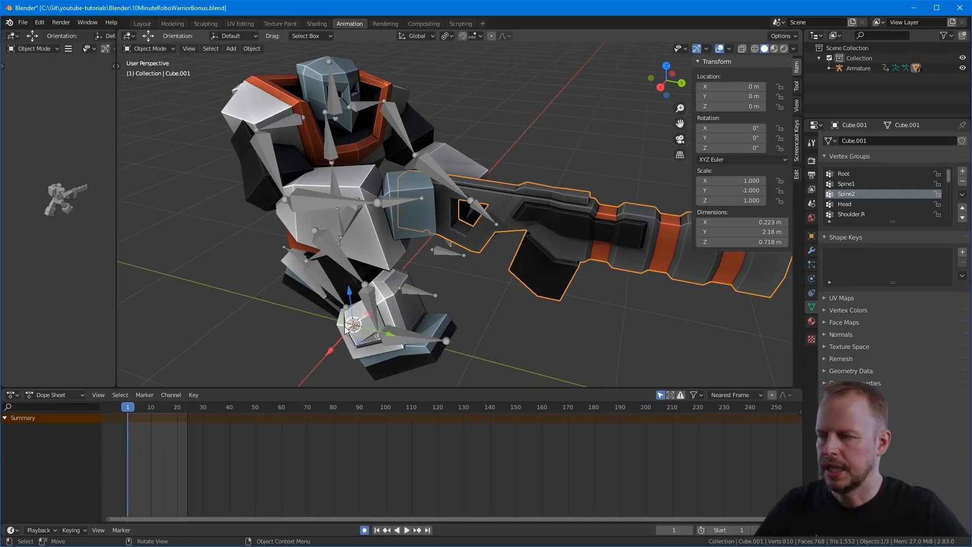
{"action": "scroll", "coordinate": [427, 253], "scroll_direction": "up", "scroll_amount": 3}
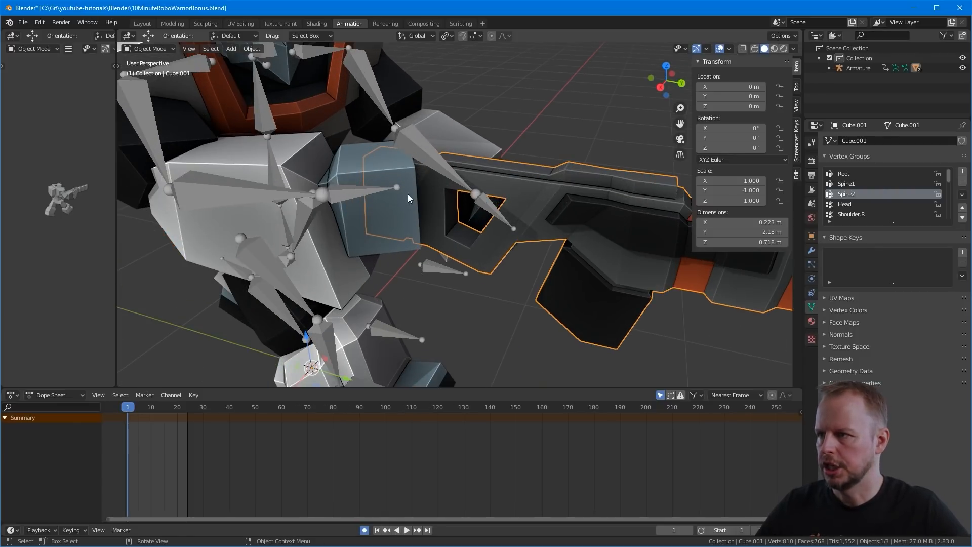
{"action": "middle_click_drag", "start_coordinate": [396, 185], "coordinate": [594, 254]}
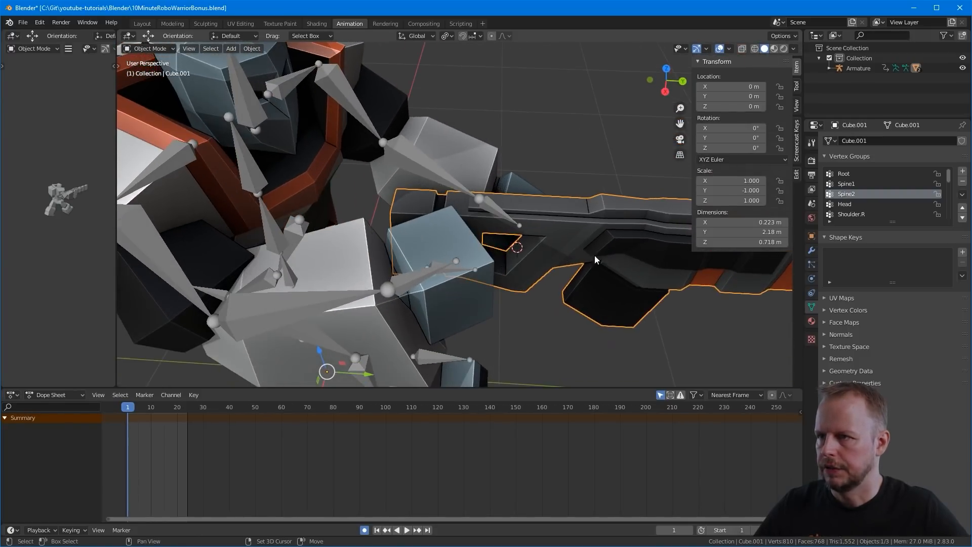
{"action": "right_click", "coordinate": [520, 247], "text": "shift"}
{"action": "middle_click_drag", "start_coordinate": [518, 250], "coordinate": [560, 245]}
{"action": "scroll", "coordinate": [569, 239], "scroll_direction": "down", "scroll_amount": 3}
{"action": "scroll", "coordinate": [478, 230], "scroll_direction": "down", "scroll_amount": 2}
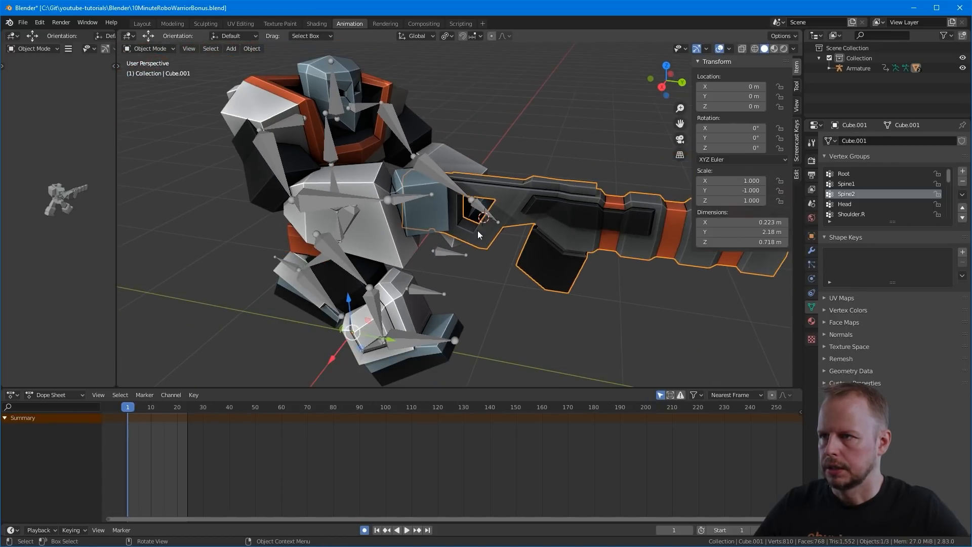
{"action": "right_click", "coordinate": [479, 225]}
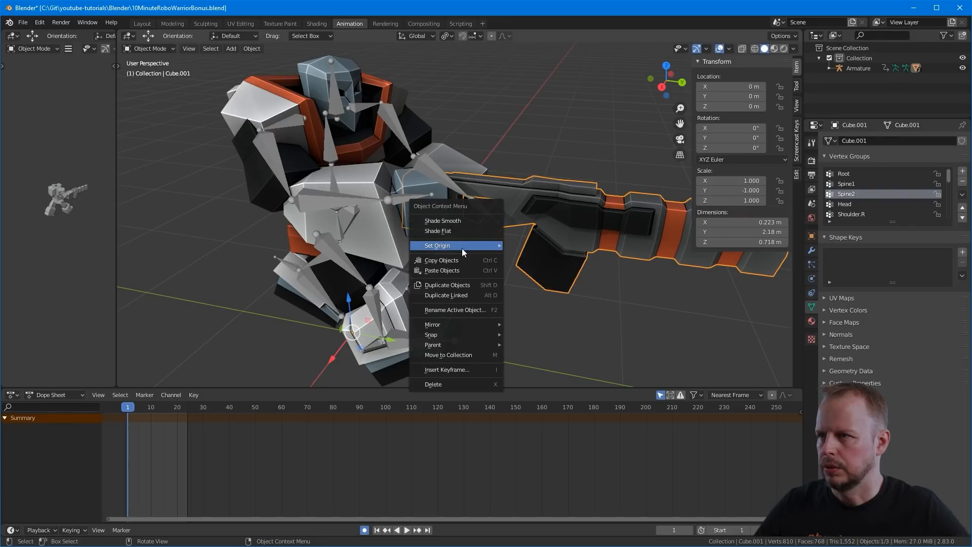
{"action": "mouse_move", "coordinate": [461, 245]}
{"action": "left_click", "coordinate": [560, 268]}
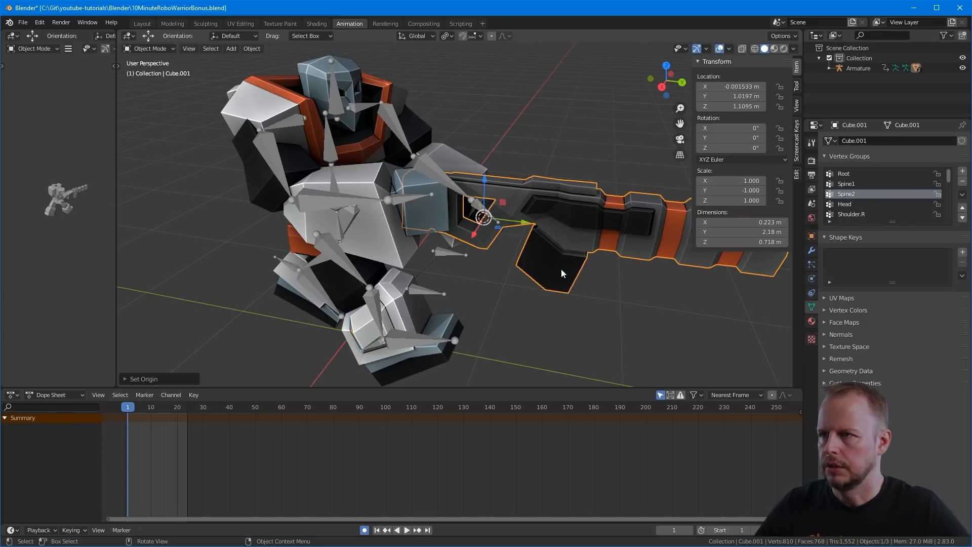
Step: Move the rifle into the robot's right hand, at about X 0.33 m, Y 0.67 m, Z 1.34 m
{"action": "middle_click_drag", "start_coordinate": [561, 268], "coordinate": [554, 202]}
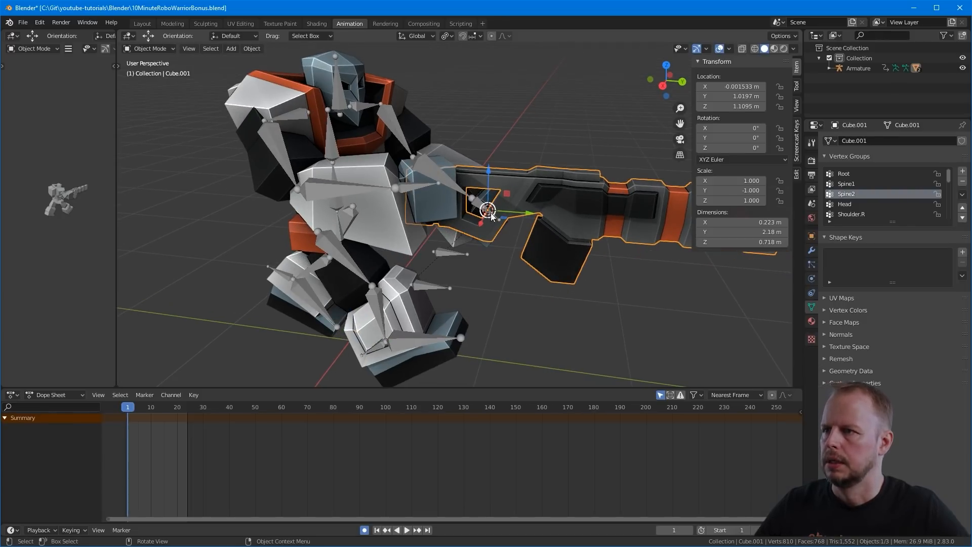
{"action": "left_click", "coordinate": [427, 191]}
{"action": "left_click", "coordinate": [563, 218]}
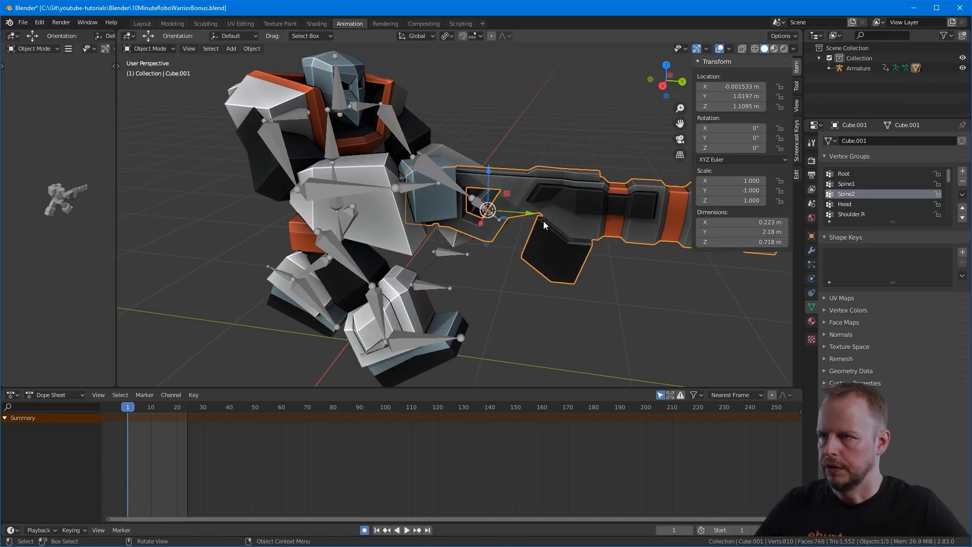
{"action": "left_click_drag", "start_coordinate": [531, 214], "coordinate": [456, 213]}
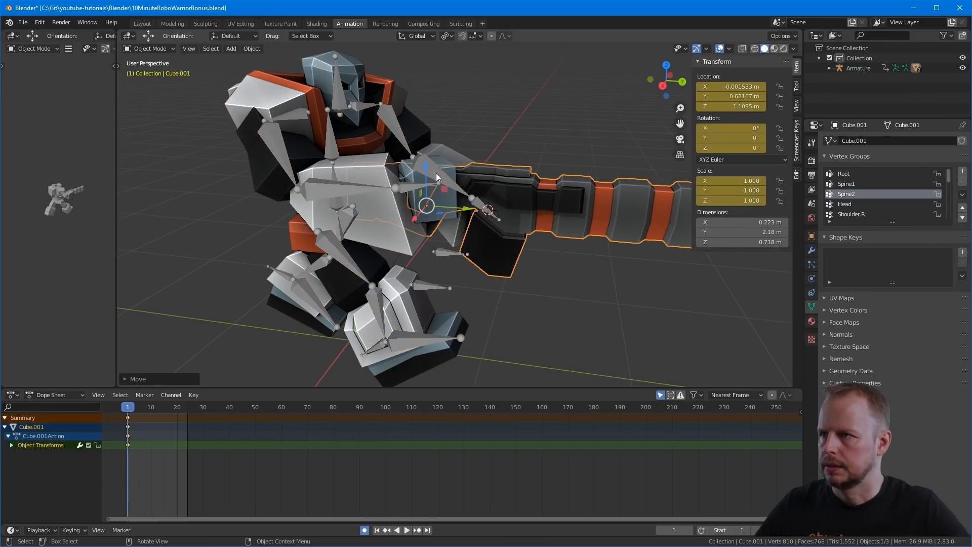
{"action": "left_click_drag", "start_coordinate": [436, 172], "coordinate": [426, 141]}
{"action": "middle_click_drag", "start_coordinate": [445, 223], "coordinate": [448, 174]}
{"action": "scroll", "coordinate": [460, 247], "scroll_direction": "down", "scroll_amount": 2}
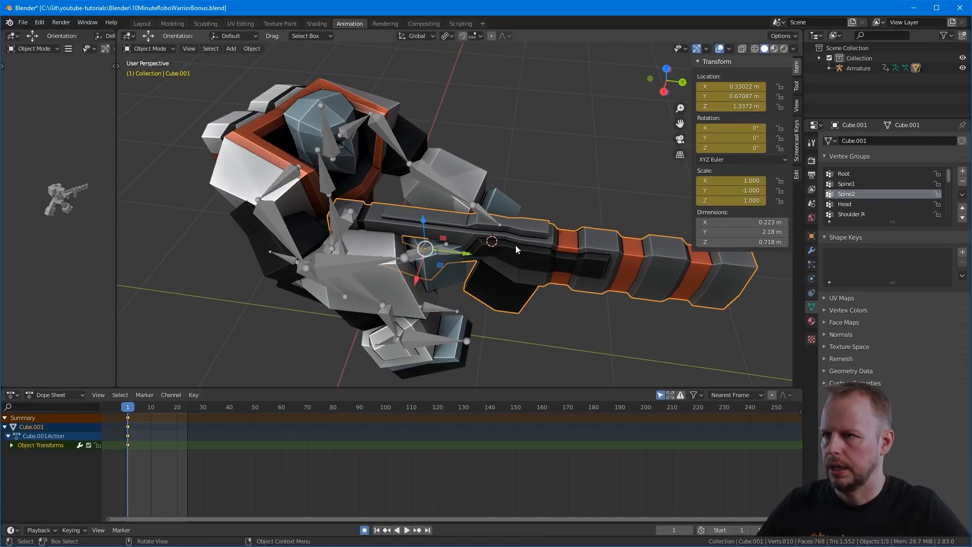
Step: Add a Child Of constraint to the rifle targeting the Armature's Hand.R bone, and set its inverse
{"action": "left_click", "coordinate": [811, 292]}
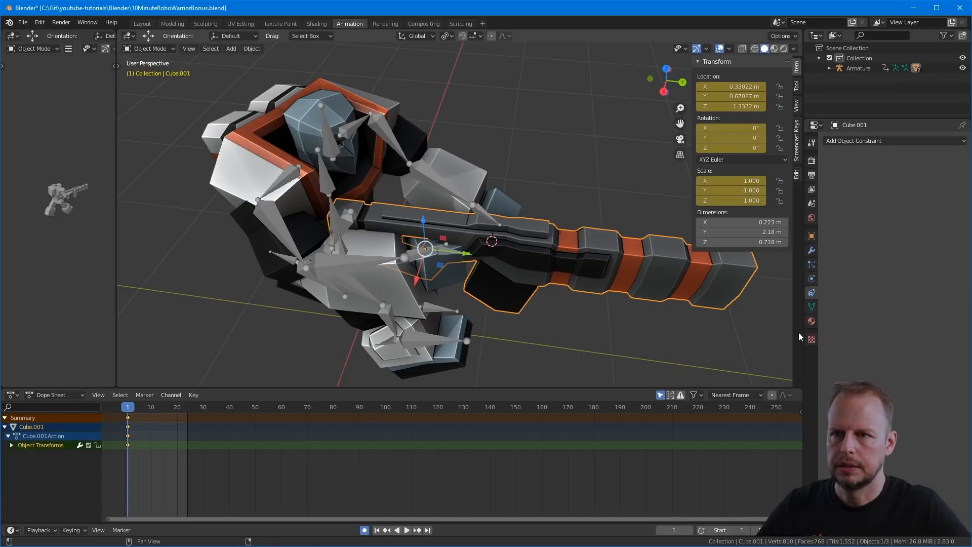
{"action": "left_click", "coordinate": [924, 137]}
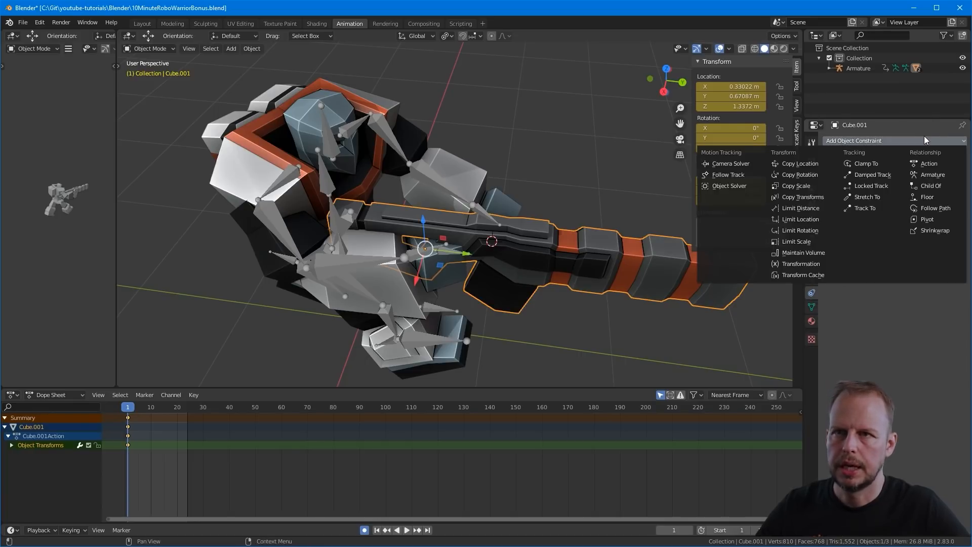
{"action": "left_click", "coordinate": [944, 186]}
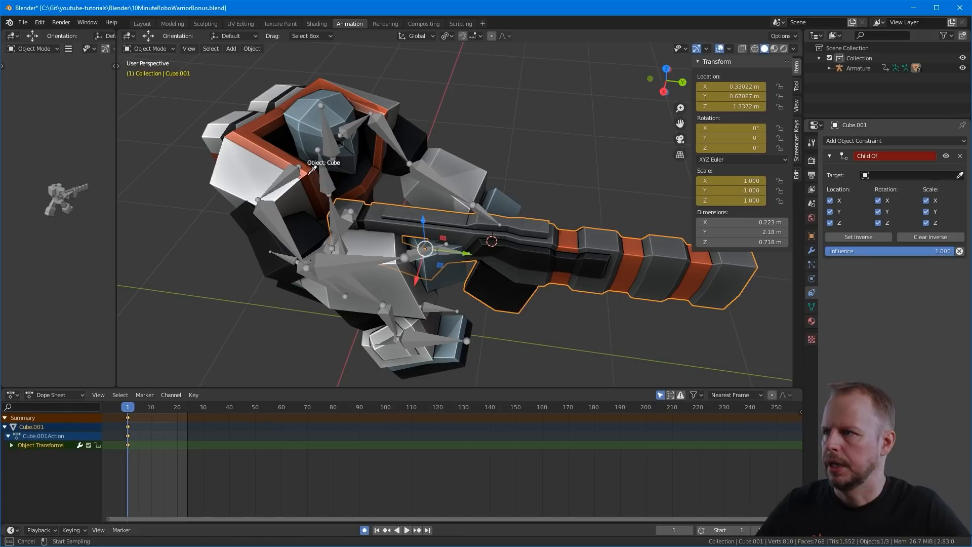
{"action": "left_click", "coordinate": [329, 175]}
{"action": "left_click", "coordinate": [894, 190]}
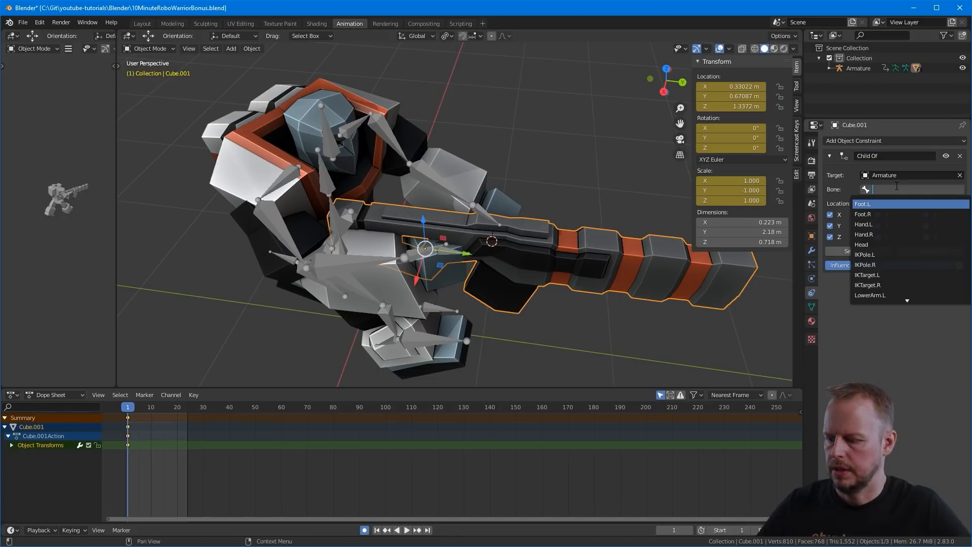
{"action": "left_click", "coordinate": [875, 234]}
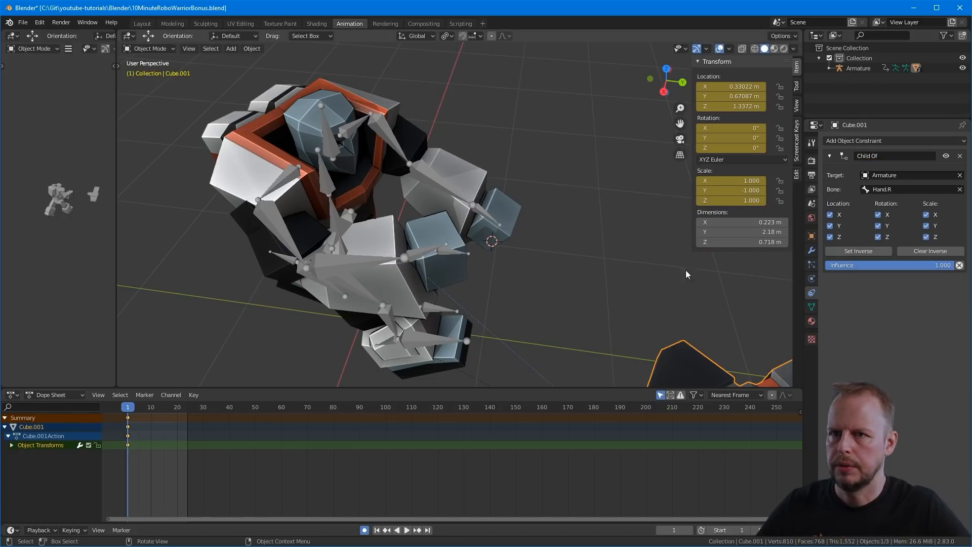
{"action": "left_click", "coordinate": [869, 251]}
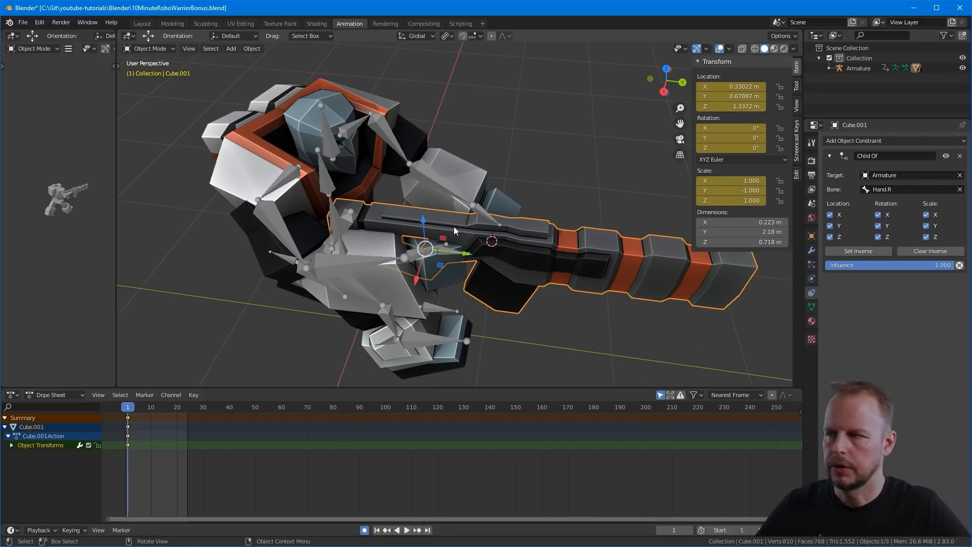
Step: Put the armature into Pose Mode and test-rotate the right upper arm to check that the rifle follows the hand
{"action": "middle_click_drag", "start_coordinate": [454, 226], "coordinate": [432, 203]}
{"action": "left_click", "coordinate": [432, 204]}
{"action": "key", "text": "ctrl+Tab"}
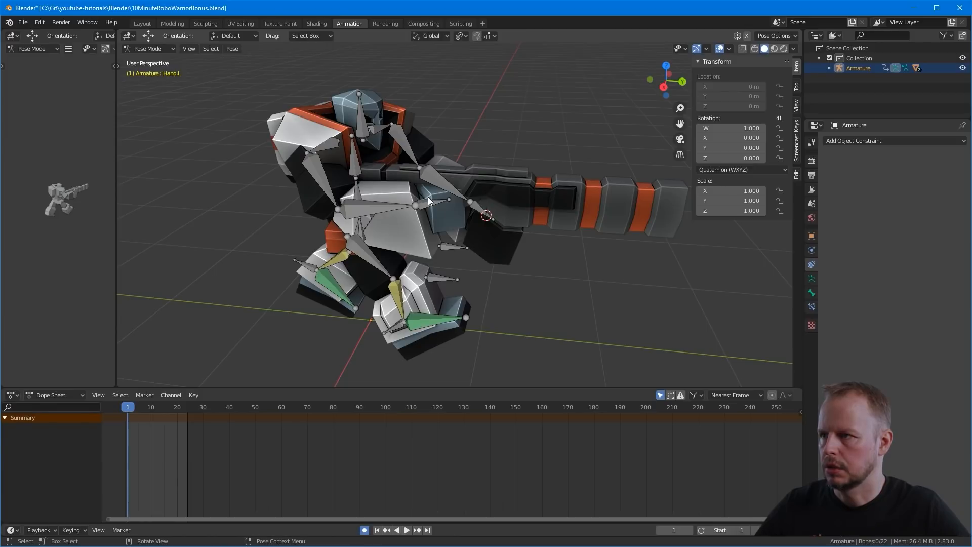
{"action": "left_click", "coordinate": [428, 200]}
{"action": "left_click", "coordinate": [320, 173]}
{"action": "key", "text": "r"}
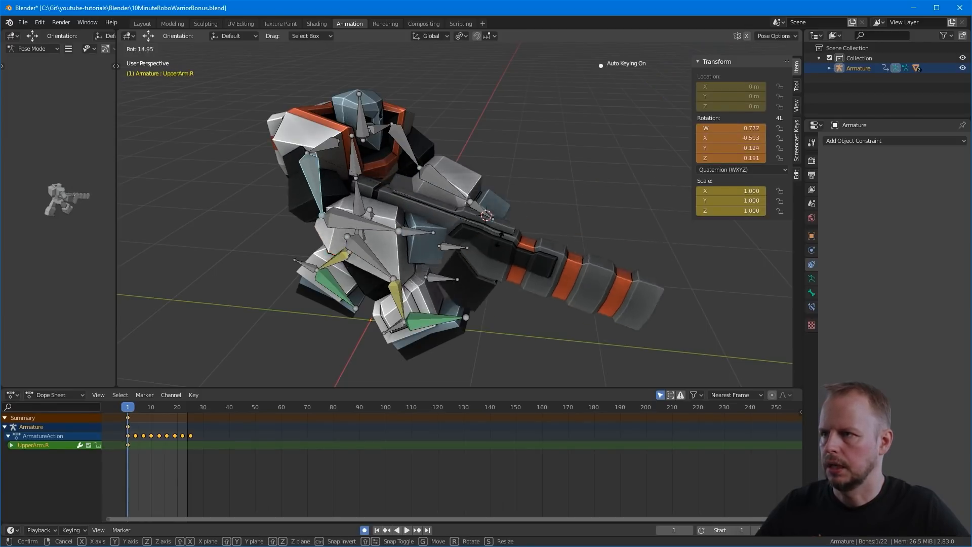
{"action": "key", "text": "Escape"}
Step: Rotate the right upper arm away from the body and bend the right lower arm inward to reposition the held rifle
{"action": "middle_click_drag", "start_coordinate": [543, 138], "coordinate": [454, 223], "text": "shift"}
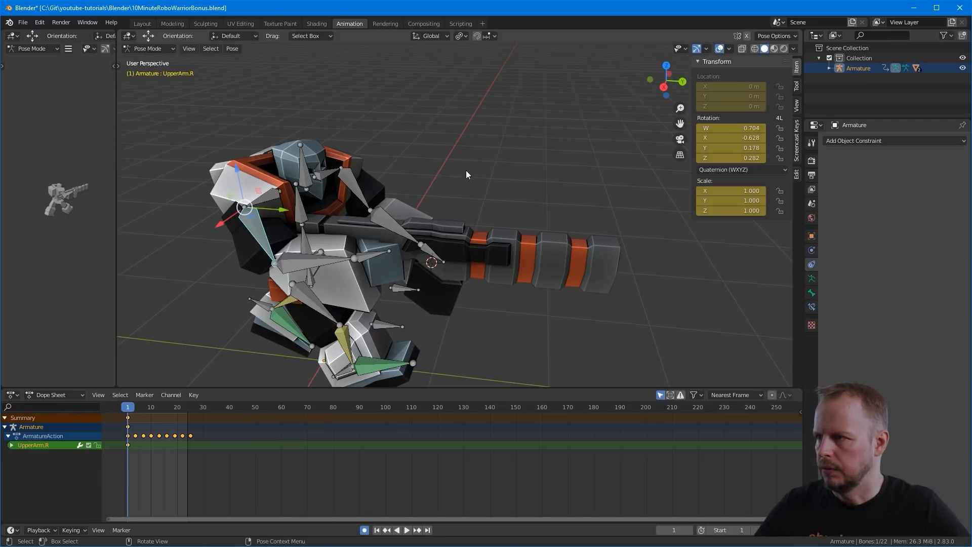
{"action": "key", "text": "r"}
{"action": "left_click", "coordinate": [305, 277]}
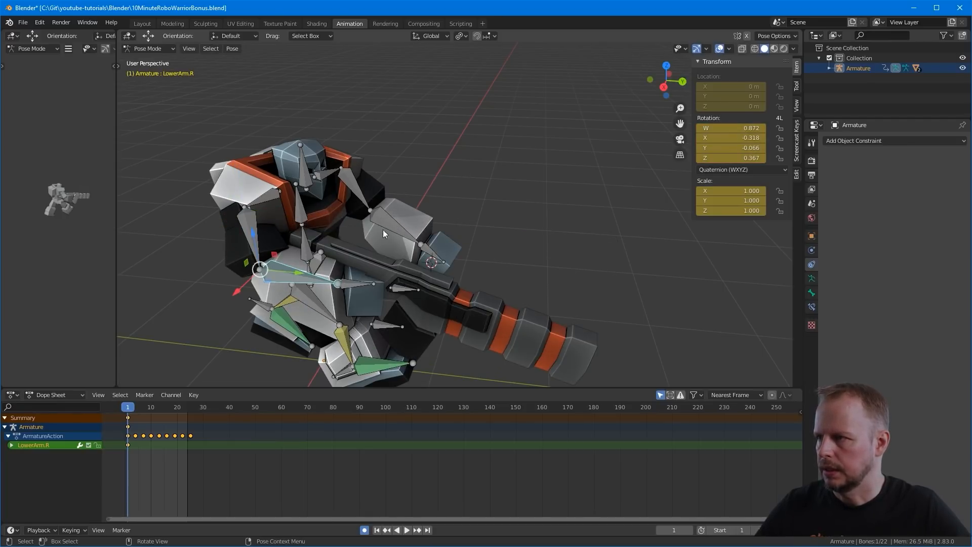
{"action": "middle_click_drag", "start_coordinate": [454, 154], "coordinate": [446, 134]}
{"action": "key", "text": "r"}
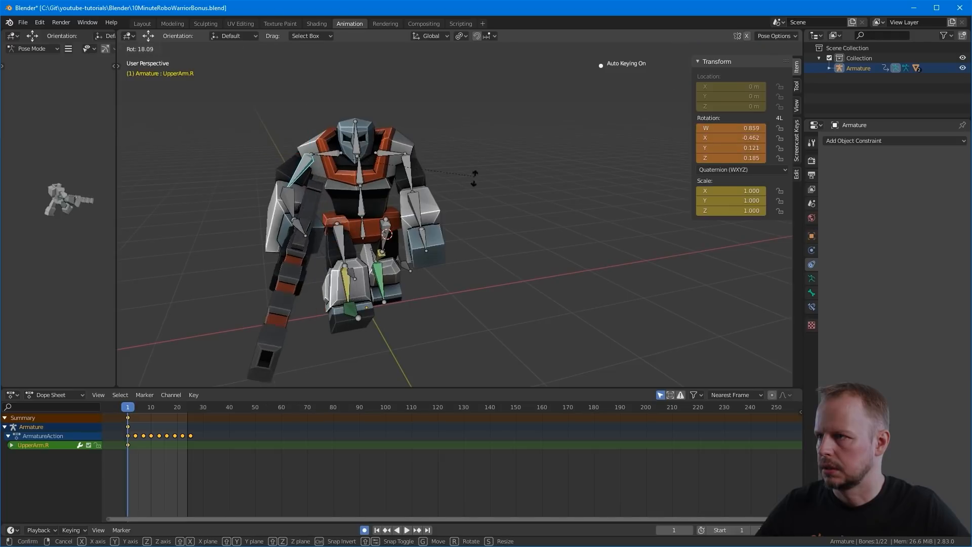
{"action": "left_click", "coordinate": [278, 197]}
{"action": "left_click", "coordinate": [278, 197]}
{"action": "key", "text": "r"}
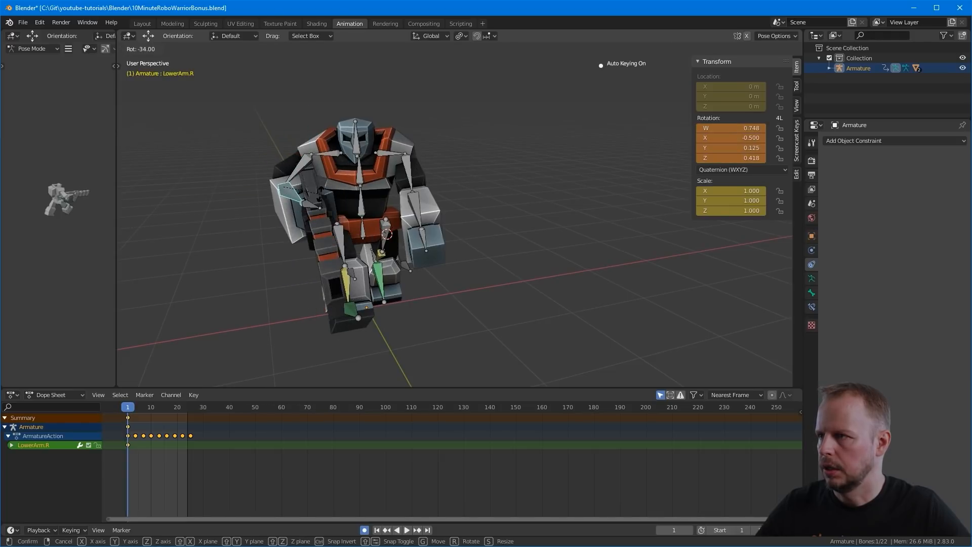
{"action": "left_click", "coordinate": [322, 200]}
Step: Viewed from above, refine the right upper and lower arm rotations so the rifle points straight ahead beside the head
{"action": "middle_click_drag", "start_coordinate": [322, 200], "coordinate": [519, 239]}
{"action": "left_click", "coordinate": [517, 274]}
{"action": "key", "text": "r"}
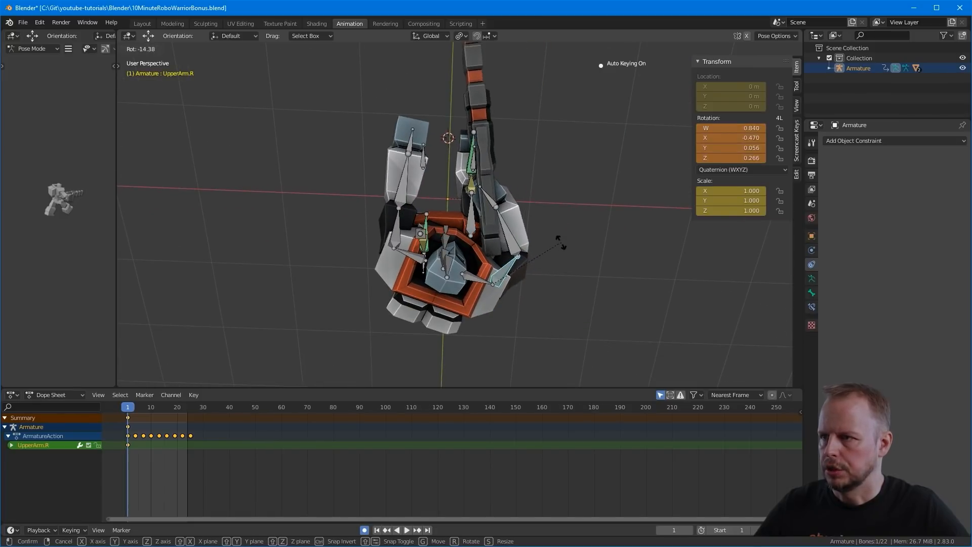
{"action": "left_click", "coordinate": [500, 251]}
{"action": "key", "text": "r"}
{"action": "left_click", "coordinate": [582, 176]}
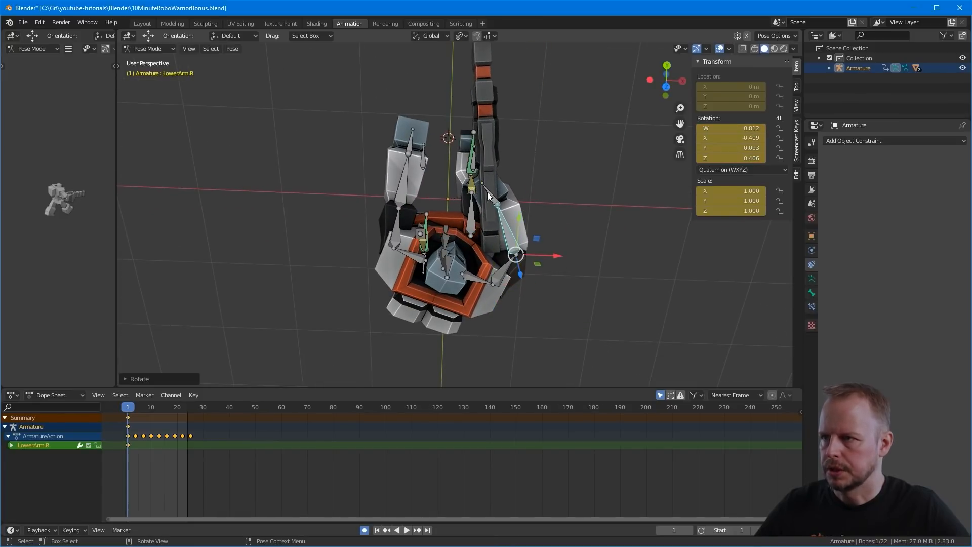
Step: Adjust the rotation of the right hand, and raise the right lower arm in side view to level the rifle
{"action": "left_click", "coordinate": [487, 193]}
{"action": "key", "text": "r"}
{"action": "left_click", "coordinate": [527, 192]}
{"action": "middle_click_drag", "start_coordinate": [527, 193], "coordinate": [430, 109]}
{"action": "left_click", "coordinate": [424, 237]}
{"action": "key", "text": "r"}
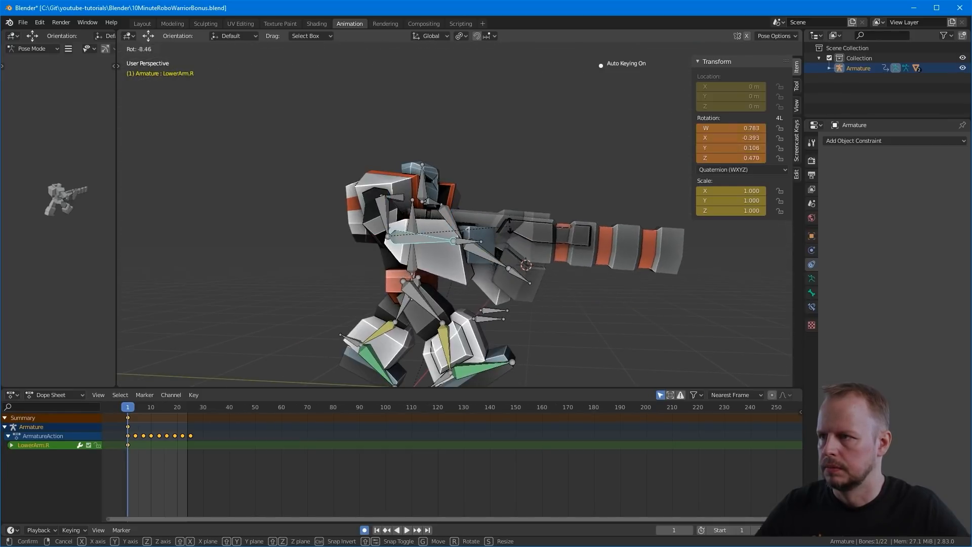
{"action": "left_click", "coordinate": [429, 229]}
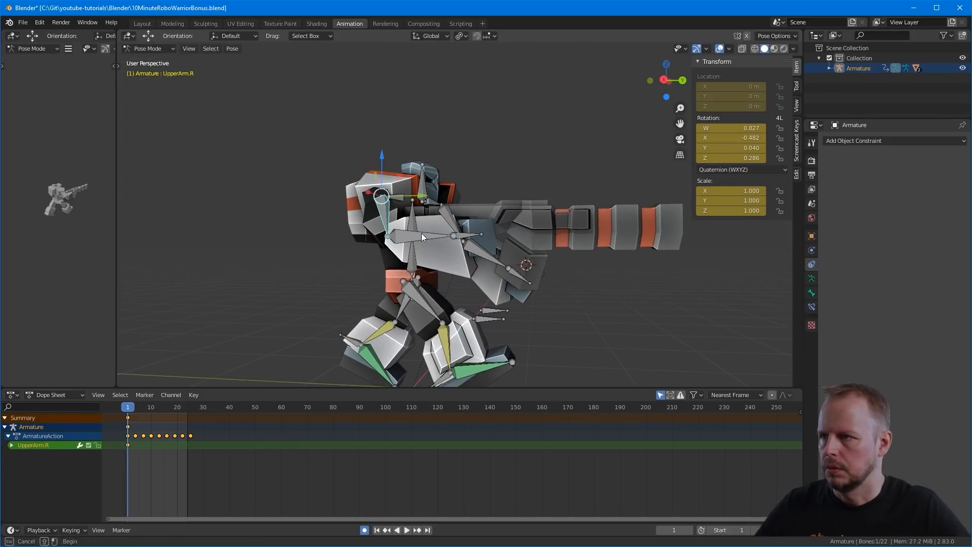
Step: Raise the right lower arm in side view and counter-rotate the right hand to keep the rifle pointing forward
{"action": "left_click", "coordinate": [421, 233]}
{"action": "key", "text": "r"}
{"action": "left_click", "coordinate": [460, 192]}
{"action": "left_click", "coordinate": [469, 209]}
{"action": "key", "text": "r"}
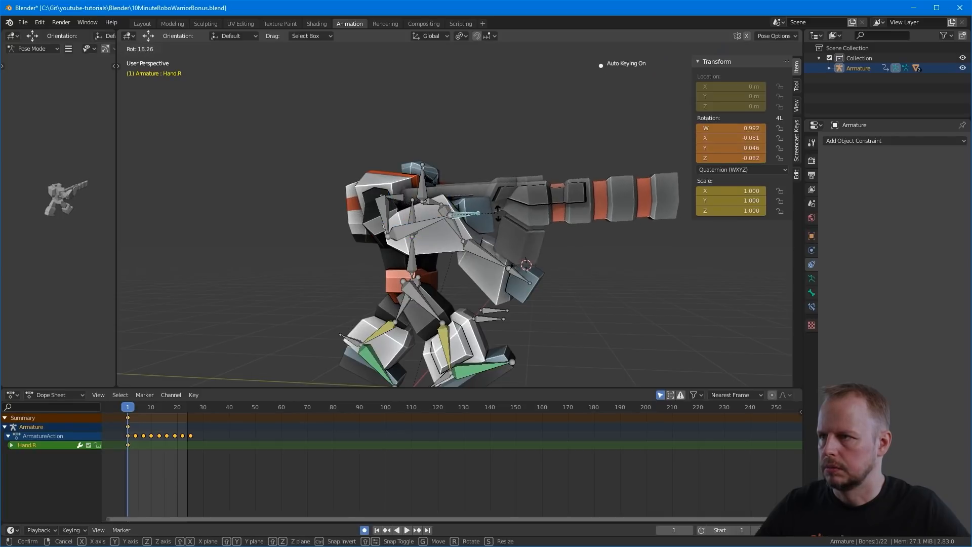
{"action": "left_click", "coordinate": [488, 173]}
Step: Viewed from the front and above, rotate the Spine2 bone to turn the upper torso and swing the rifle outward
{"action": "middle_click_drag", "start_coordinate": [488, 173], "coordinate": [456, 213]}
{"action": "left_click", "coordinate": [467, 202]}
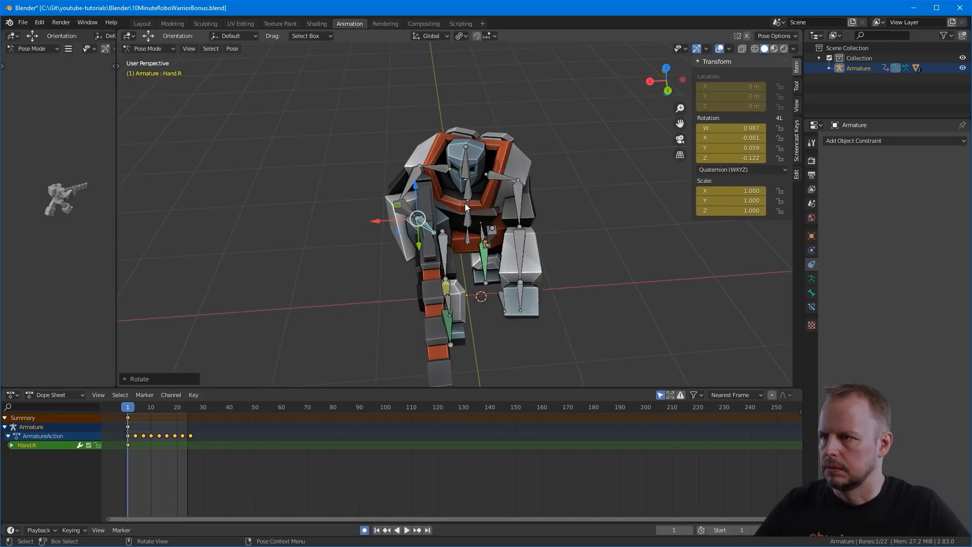
{"action": "key", "text": "r"}
{"action": "left_click", "coordinate": [542, 199]}
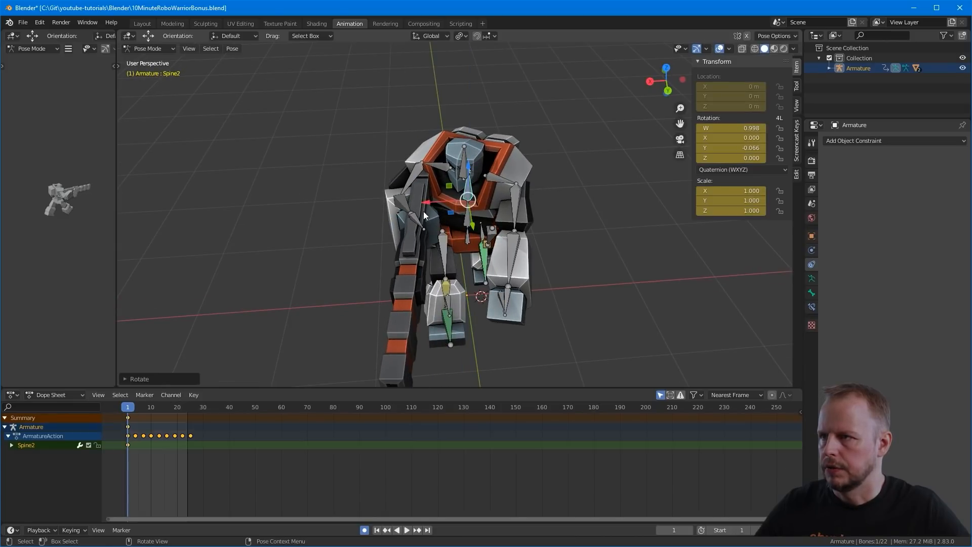
Step: Rotate the right upper arm to bring the rifle back toward the body, and fine-tune the right hand's rotation
{"action": "key", "text": "r"}
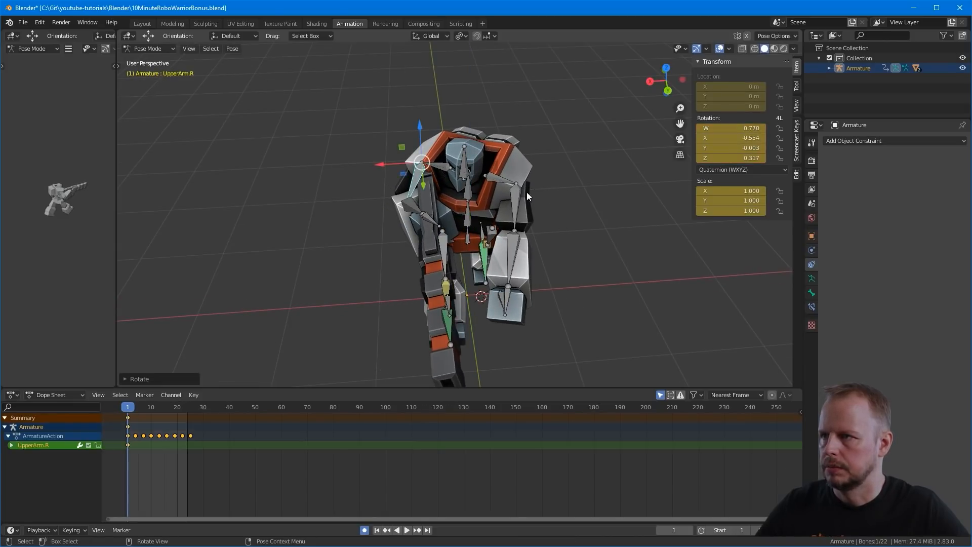
{"action": "middle_click_drag", "start_coordinate": [527, 193], "coordinate": [438, 217]}
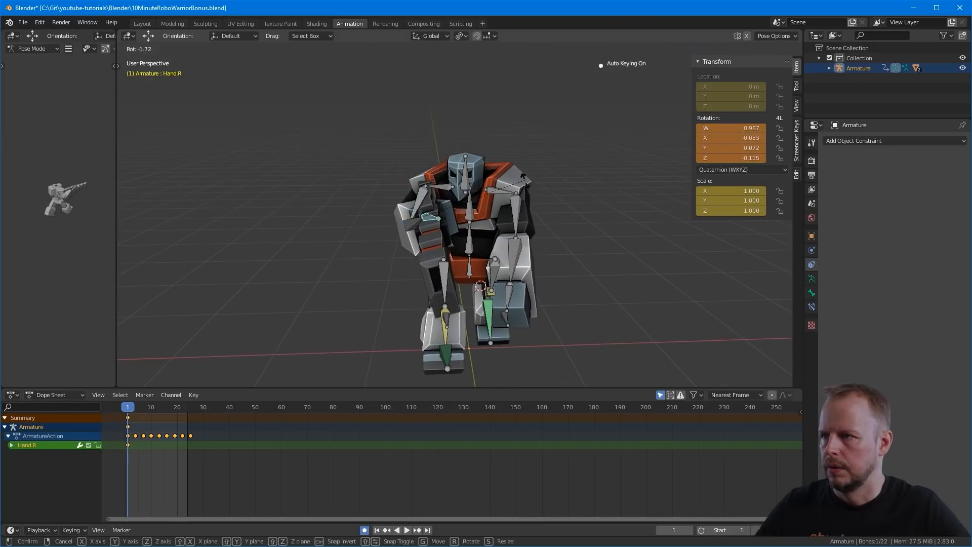
{"action": "left_click", "coordinate": [537, 184]}
Step: Rotate the left upper arm and left shoulder inward so the left arm reaches toward the rifle
{"action": "middle_click_drag", "start_coordinate": [537, 184], "coordinate": [501, 170]}
{"action": "left_click", "coordinate": [547, 196]}
{"action": "key", "text": "r"}
{"action": "left_click", "coordinate": [585, 205]}
{"action": "left_click", "coordinate": [499, 168]}
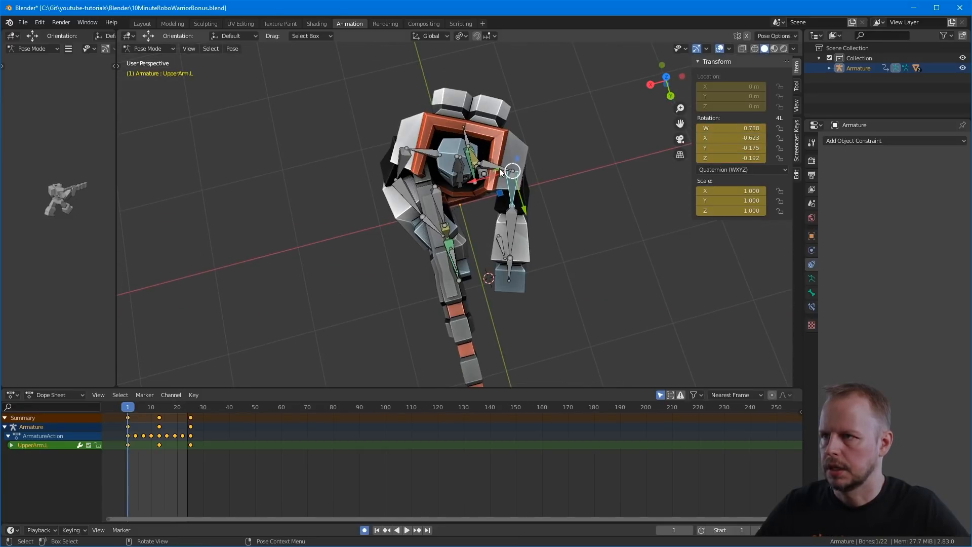
{"action": "left_click", "coordinate": [500, 168]}
{"action": "key", "text": "r"}
{"action": "left_click", "coordinate": [549, 207]}
Step: Rotate the left hand so it supports the front part of the rifle
{"action": "middle_click_drag", "start_coordinate": [550, 207], "coordinate": [488, 230]}
{"action": "left_click", "coordinate": [410, 299]}
{"action": "left_click", "coordinate": [410, 297]}
{"action": "key", "text": "r"}
{"action": "left_click", "coordinate": [428, 281]}
Step: Delete the left upper arm, lower arm and hand keyframes after frame 1 so the arm holds its pose
{"action": "left_click", "coordinate": [493, 189]}
{"action": "key", "text": "space"}
{"action": "key", "text": "space"}
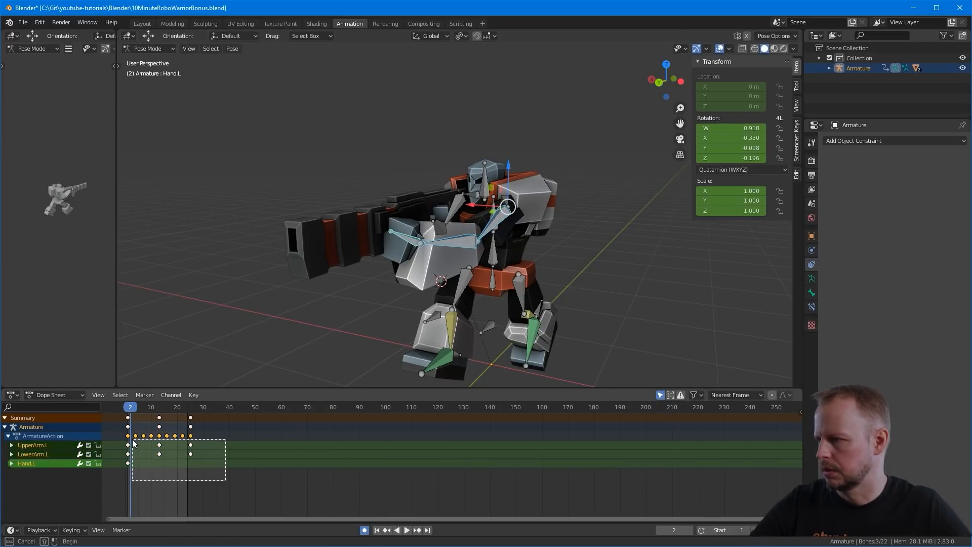
{"action": "left_click_drag", "start_coordinate": [132, 438], "coordinate": [132, 440]}
{"action": "key", "text": "Delete"}
Step: Play the walk cycle in Object Mode with the armature hidden, and examine the rifle-carrying pose from the side and front
{"action": "middle_click_drag", "start_coordinate": [381, 298], "coordinate": [557, 249]}
{"action": "key", "text": "space"}
{"action": "key", "text": "alt+a"}
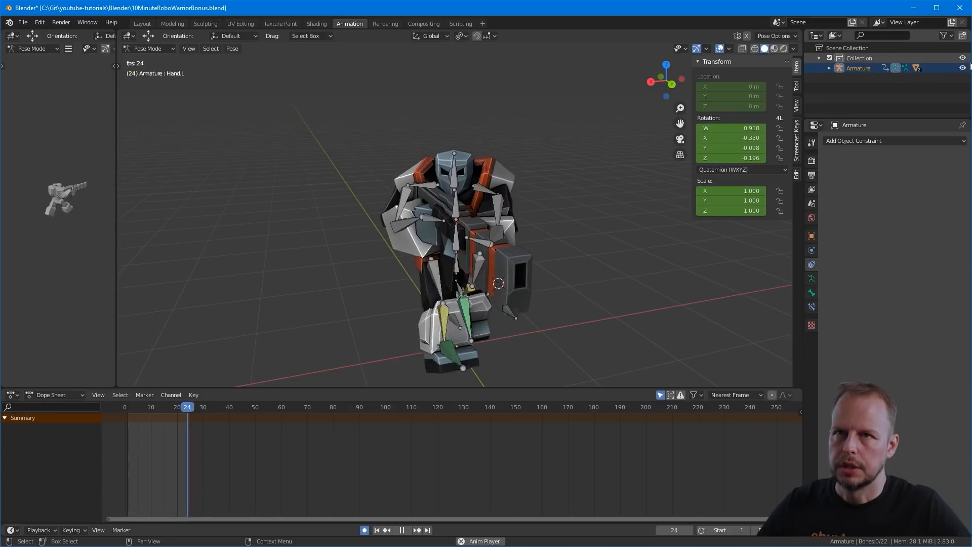
{"action": "key", "text": "ctrl+Tab"}
{"action": "middle_click_drag", "start_coordinate": [606, 241], "coordinate": [504, 217]}
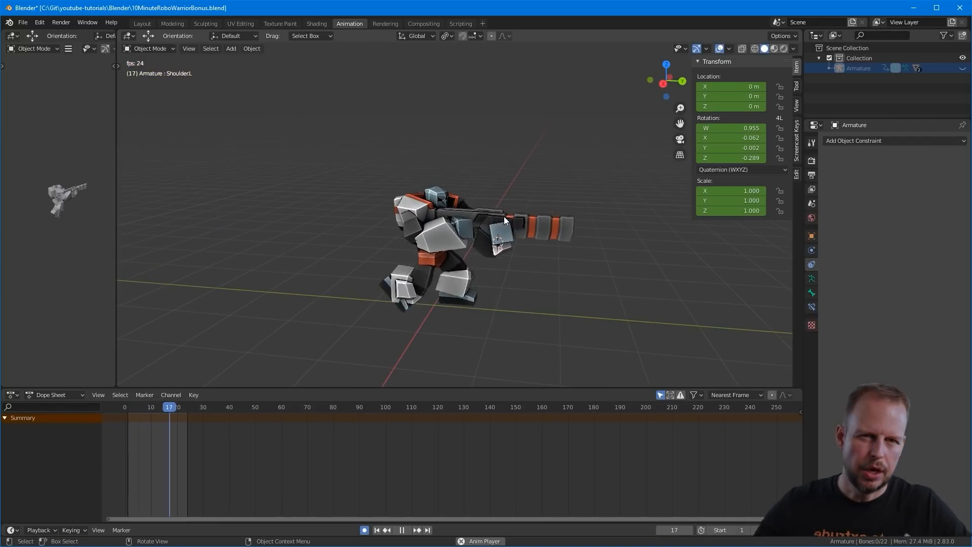
{"action": "middle_click_drag", "start_coordinate": [562, 248], "coordinate": [688, 305]}
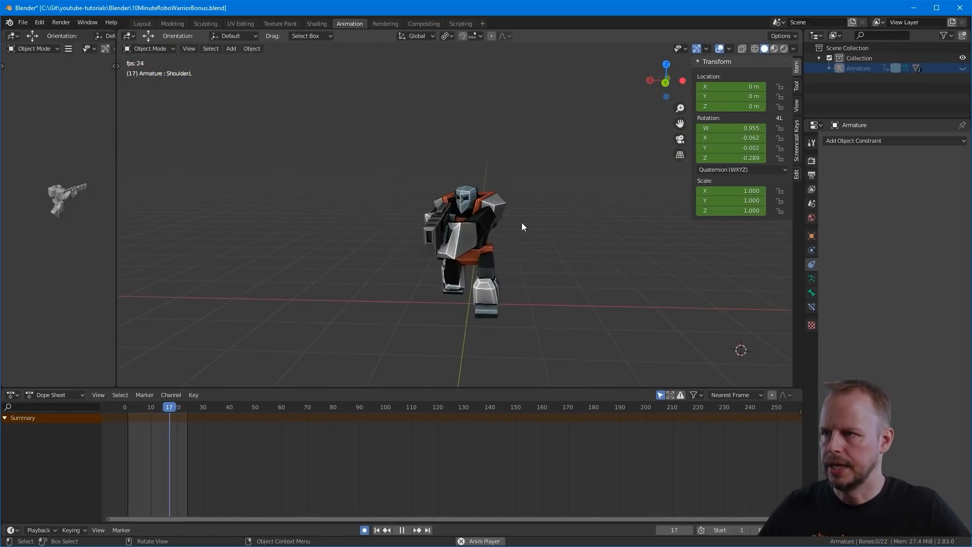
{"action": "middle_click_drag", "start_coordinate": [460, 252], "coordinate": [489, 248]}
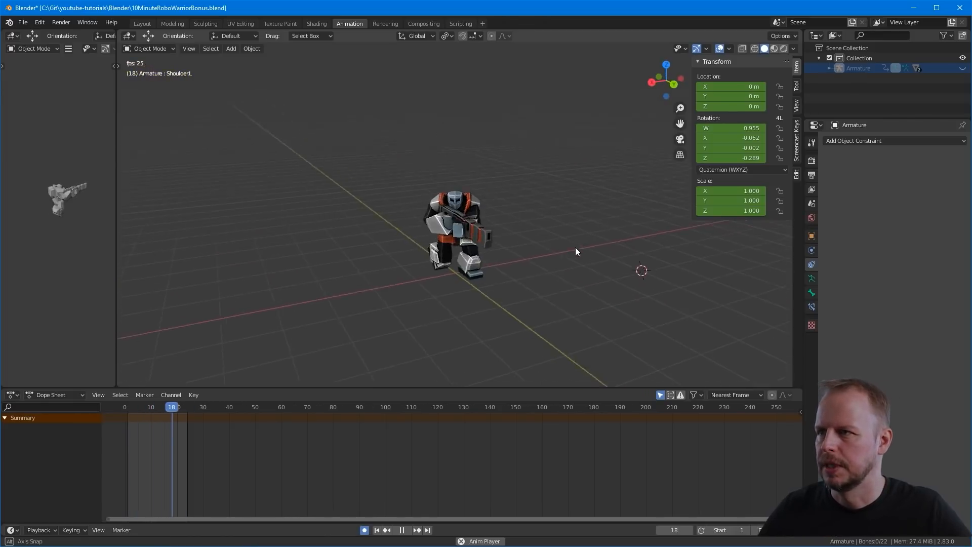